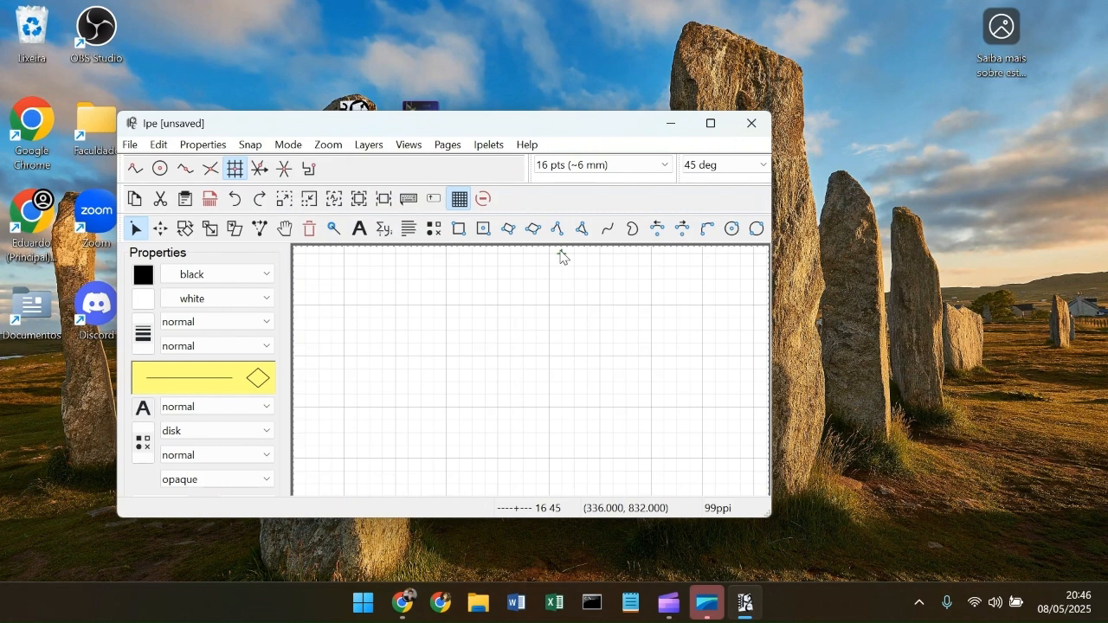
Step: Maximize the Ipe window
{"action": "left_click", "coordinate": [709, 123]}
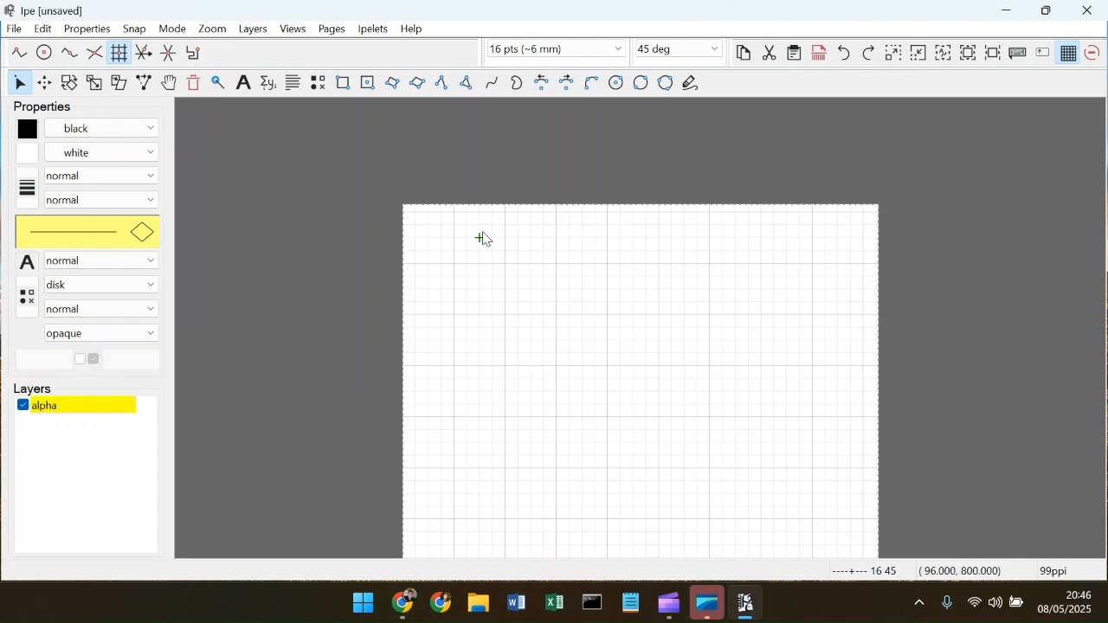
Step: Switch to File Explorer and open Documents > IMPORTANTE > TCC 2 to see where the ipe-7.2.29-win64 folder is stored
{"action": "left_click", "coordinate": [485, 612]}
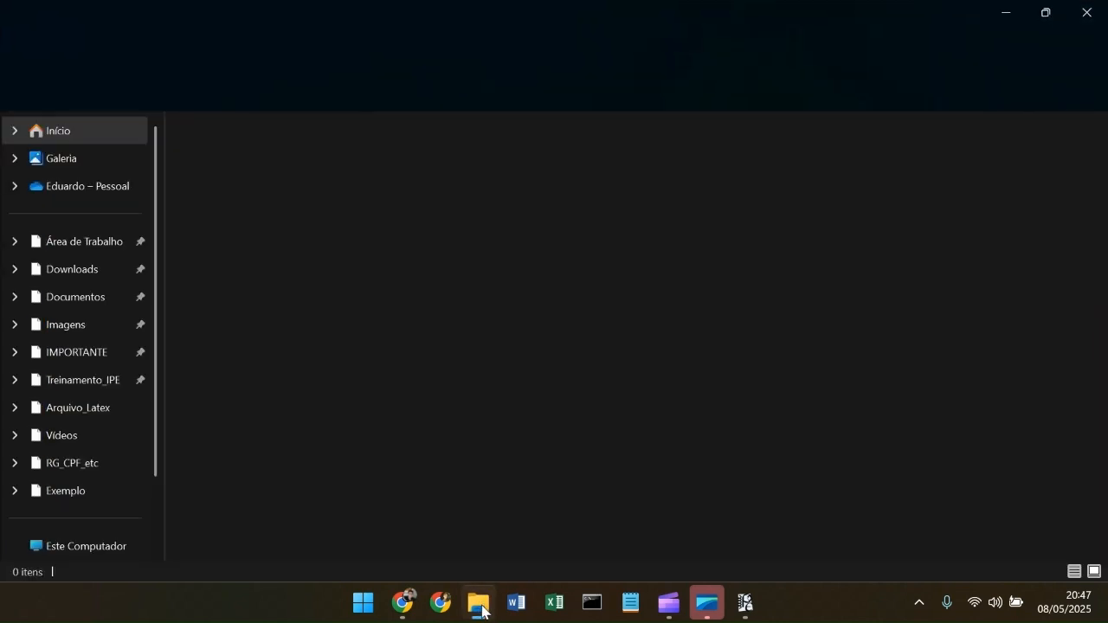
{"action": "left_click", "coordinate": [84, 307]}
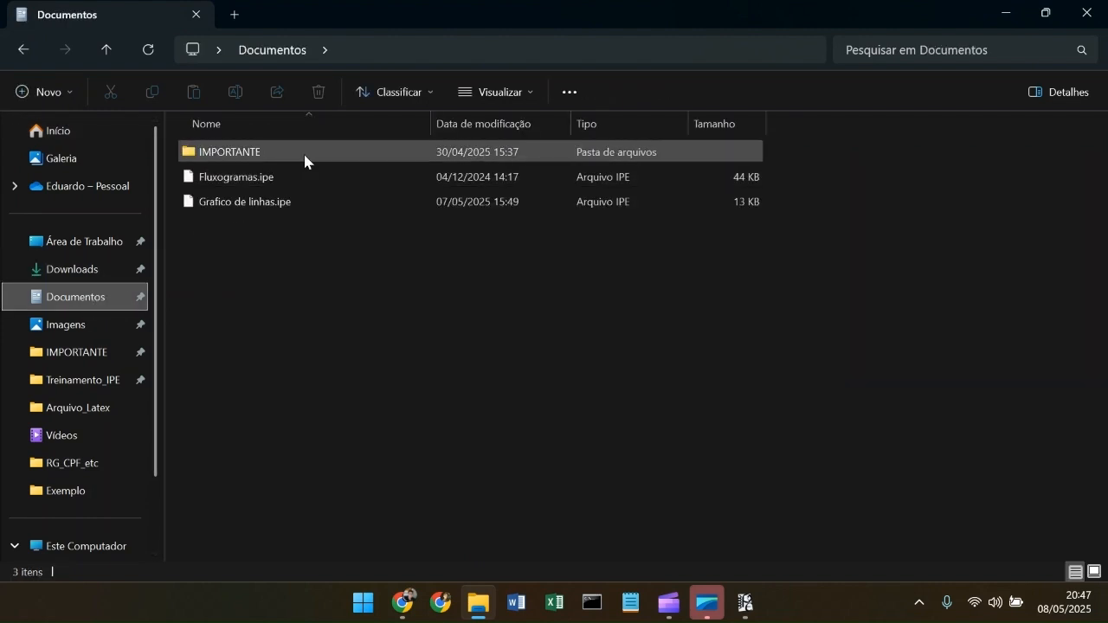
{"action": "double_click", "coordinate": [304, 156]}
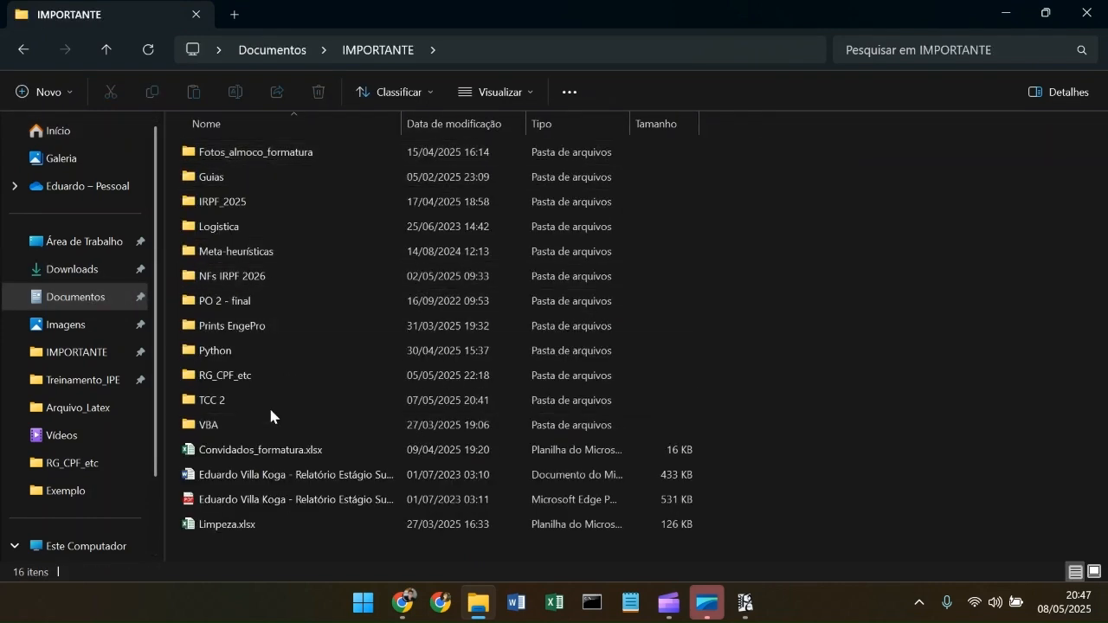
{"action": "left_click", "coordinate": [270, 407]}
{"action": "double_click", "coordinate": [269, 406]}
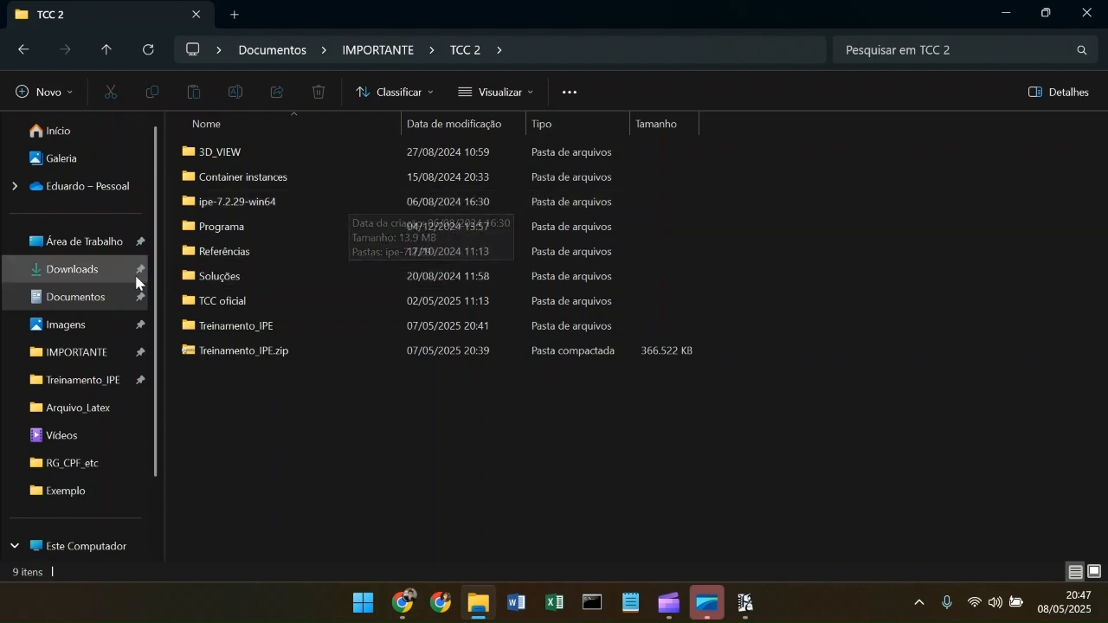
Step: Check the desktop folder and the IMPORTANTE folder in Documents, and return to Ipe
{"action": "left_click", "coordinate": [87, 242]}
{"action": "left_click", "coordinate": [957, 45]}
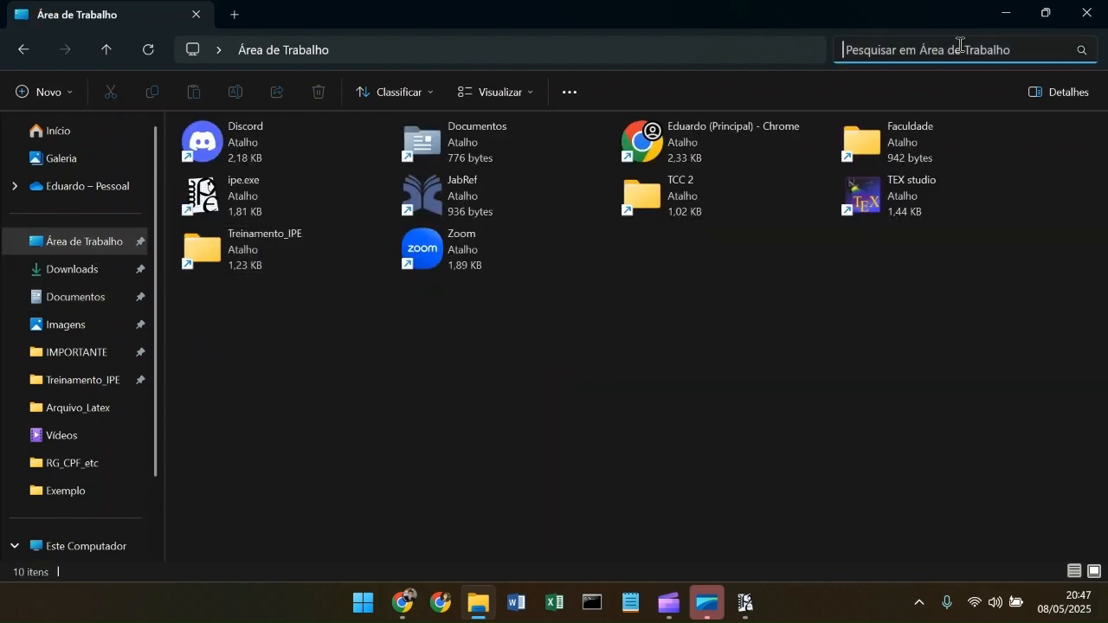
{"action": "left_click", "coordinate": [79, 302]}
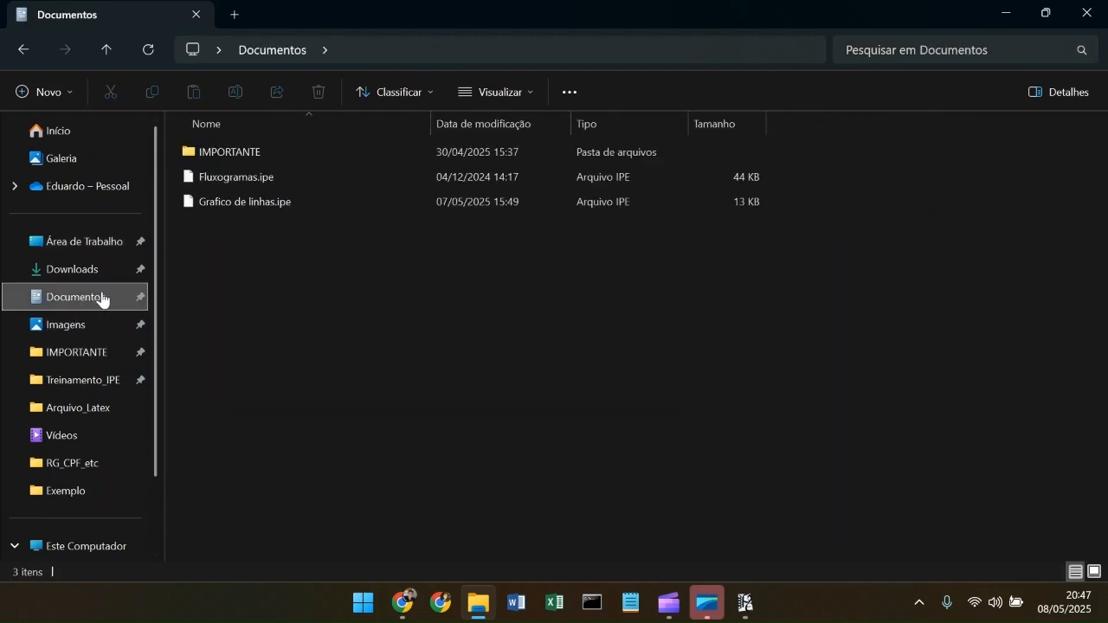
{"action": "double_click", "coordinate": [279, 153]}
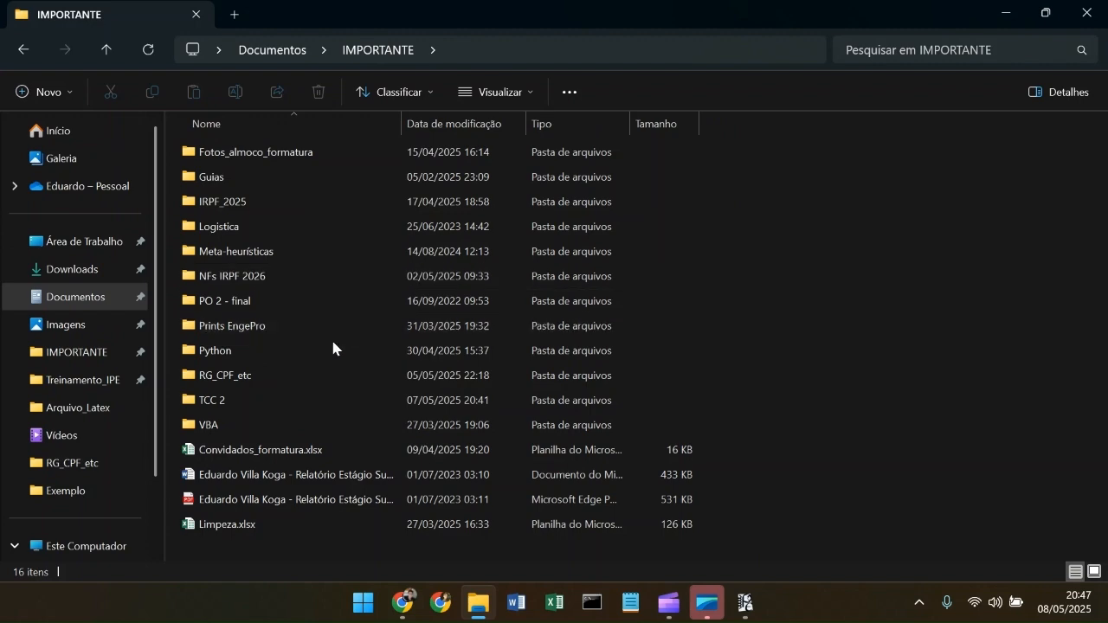
{"action": "left_click", "coordinate": [1009, 12]}
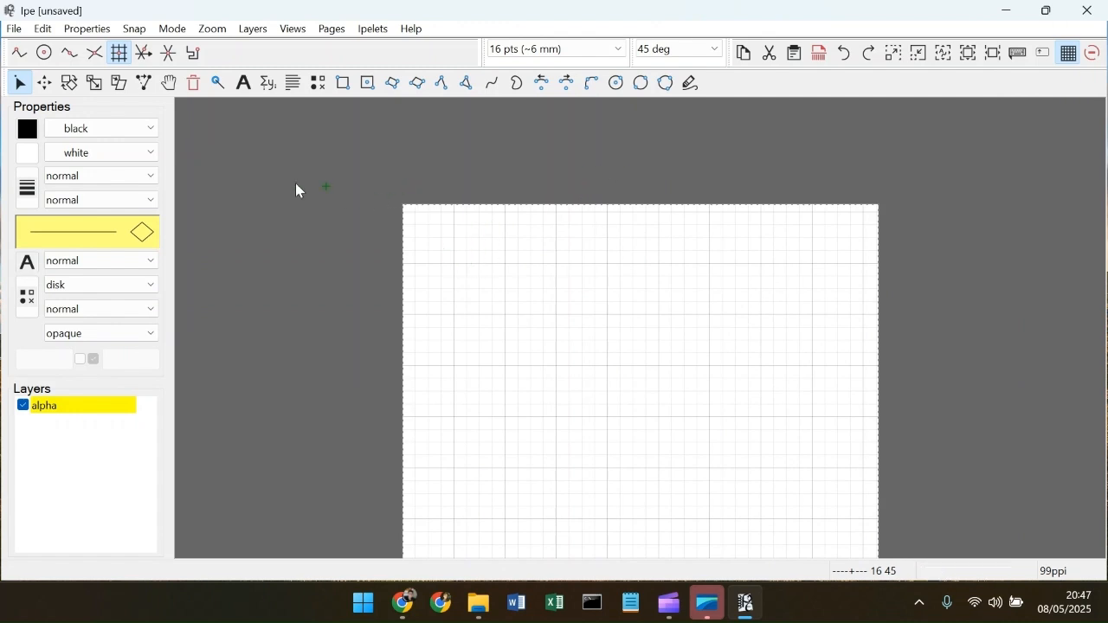
Step: Delete the basic style sheet from the document's style sheets
{"action": "left_click", "coordinate": [42, 29]}
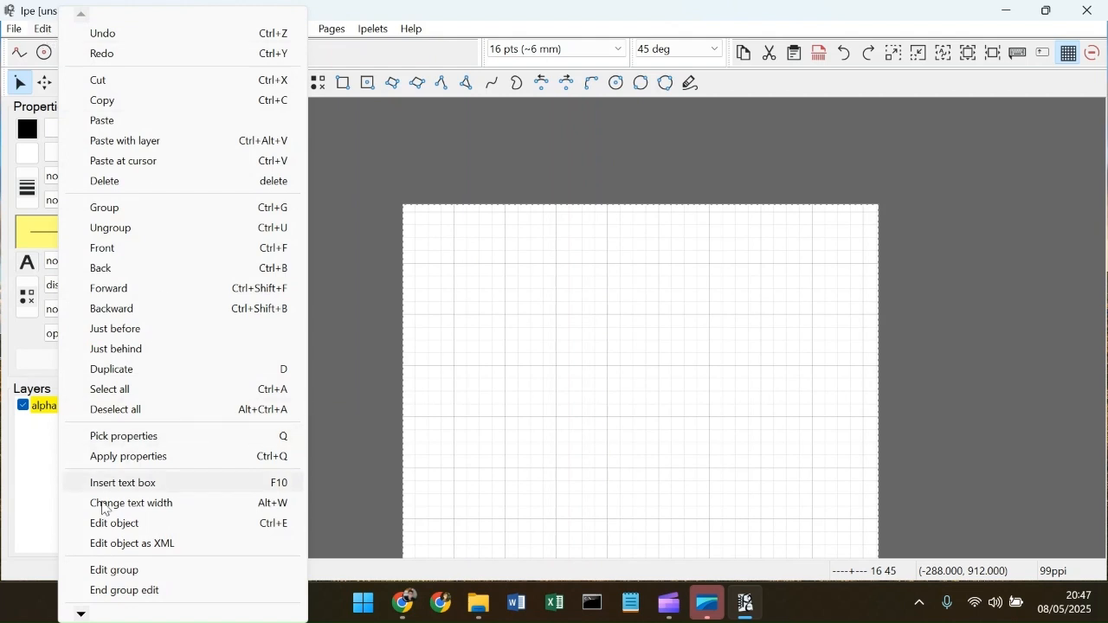
{"action": "mouse_move", "coordinate": [86, 613]}
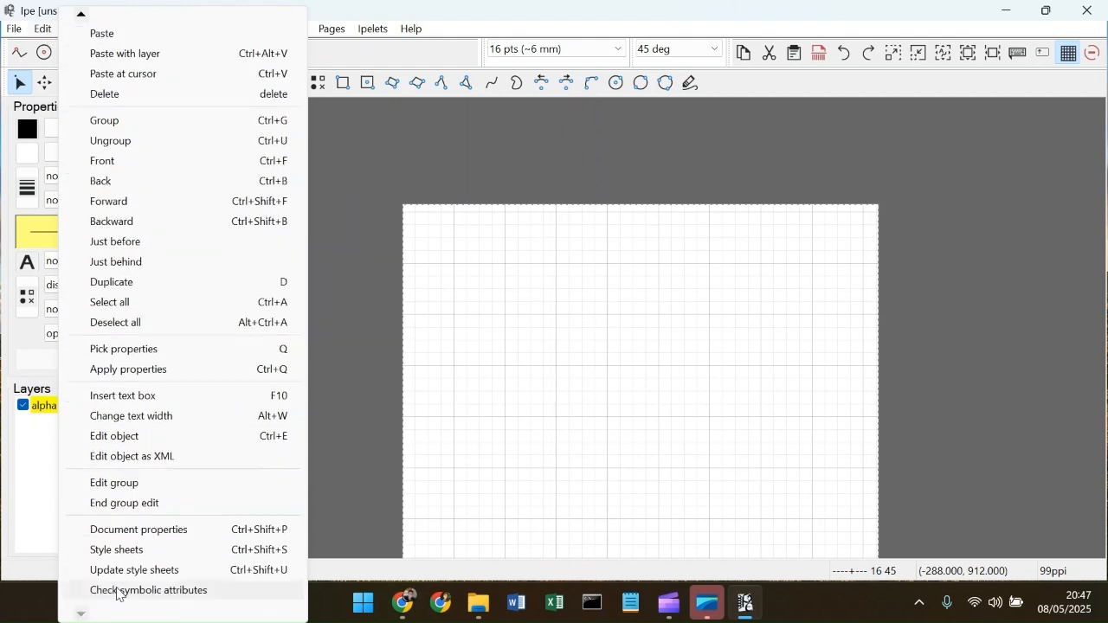
{"action": "left_click", "coordinate": [185, 550]}
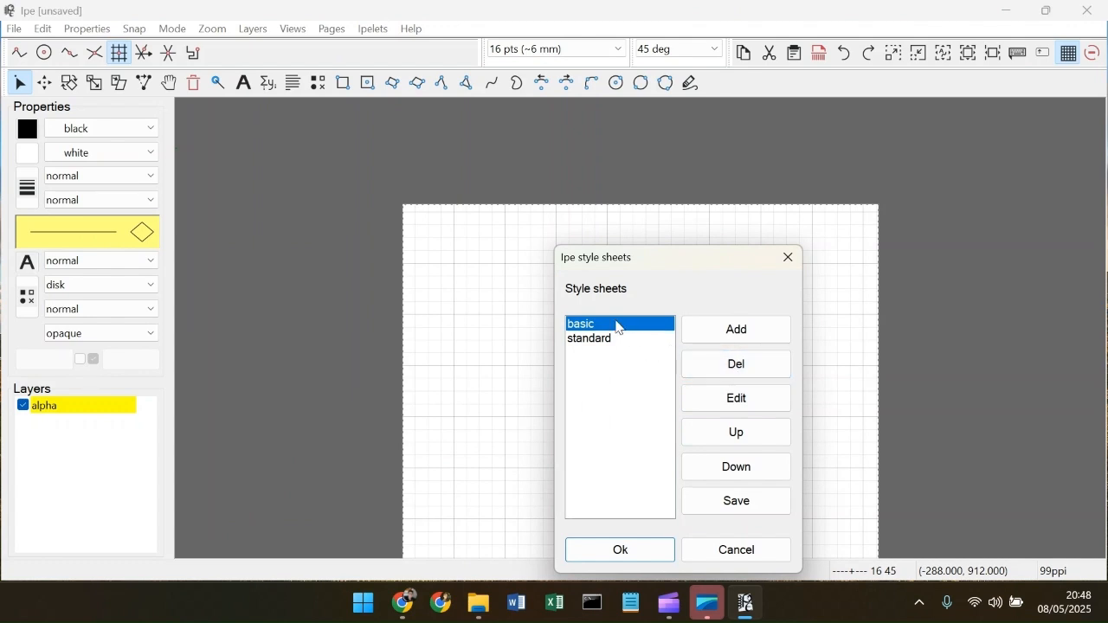
{"action": "left_click", "coordinate": [750, 379]}
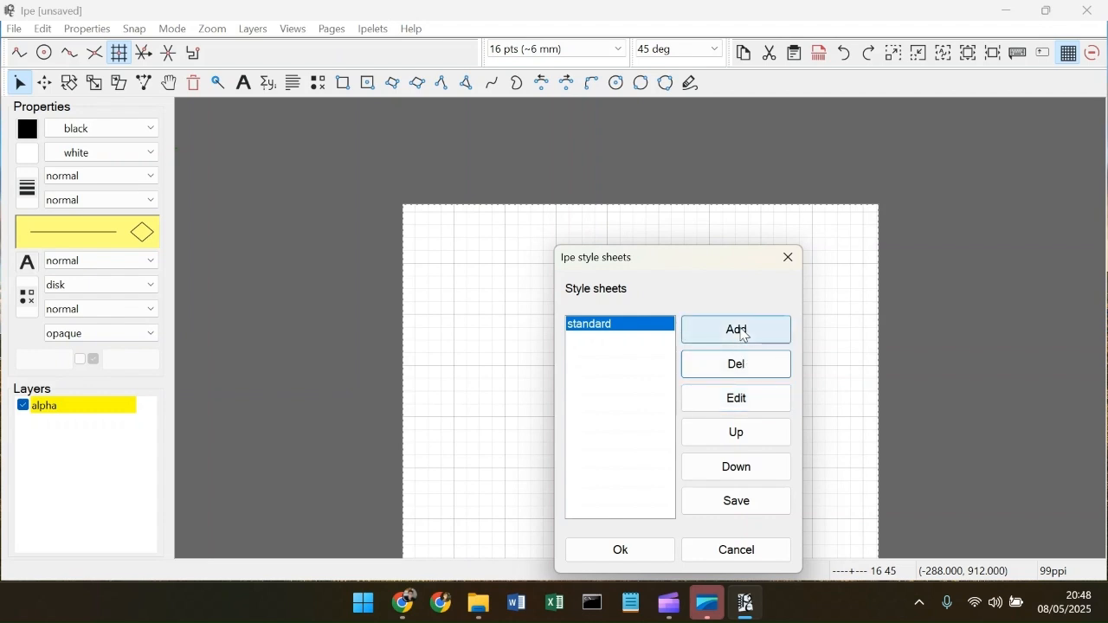
Step: Add the presentation.isy style sheet from the styles folder of the ipe-7.2.29 installation under TCC 2
{"action": "left_click", "coordinate": [743, 331]}
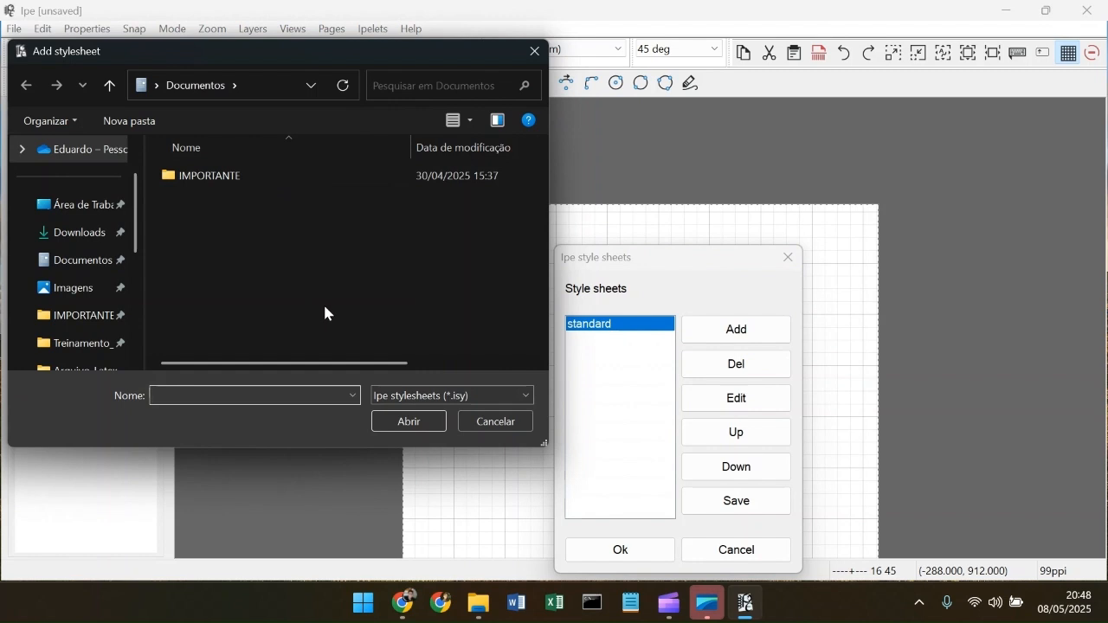
{"action": "double_click", "coordinate": [253, 179]}
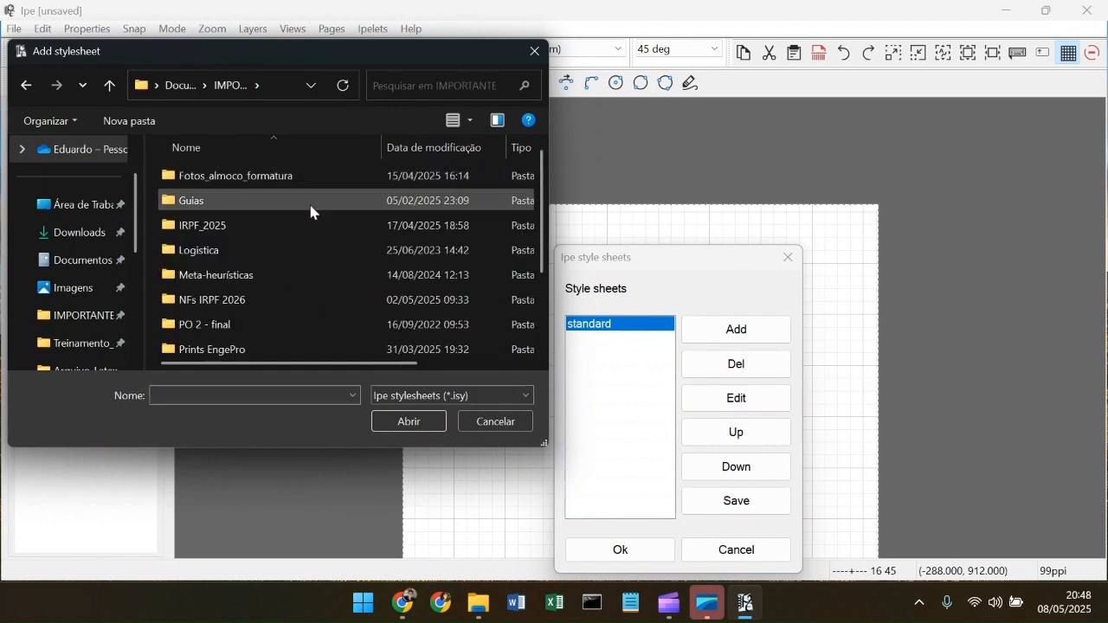
{"action": "scroll", "coordinate": [262, 271], "scroll_direction": "down", "scroll_amount": 2}
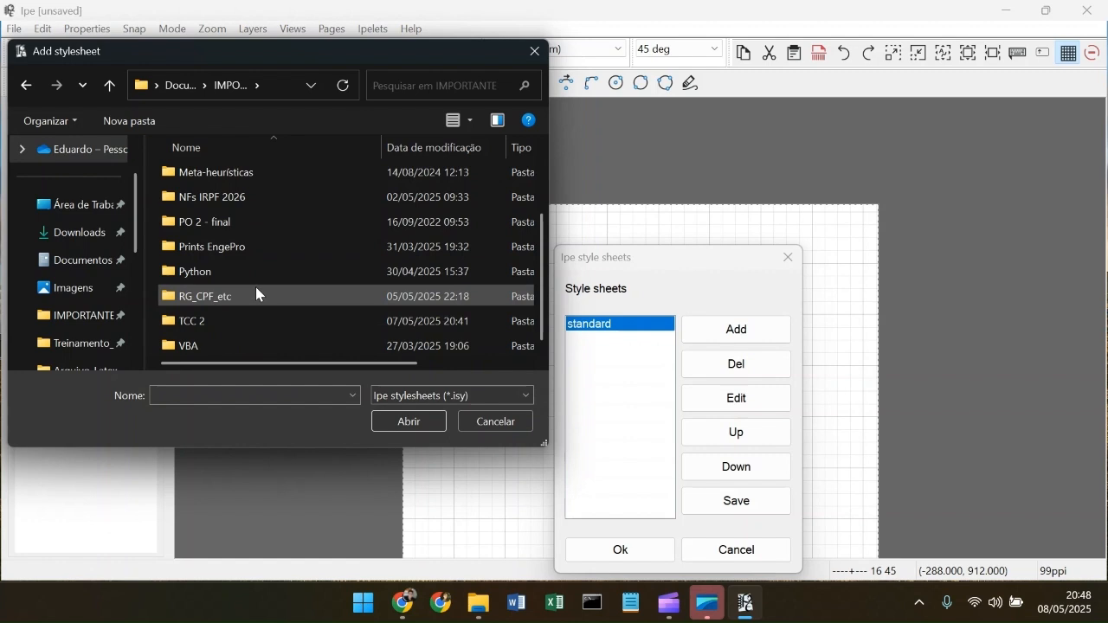
{"action": "double_click", "coordinate": [251, 318]}
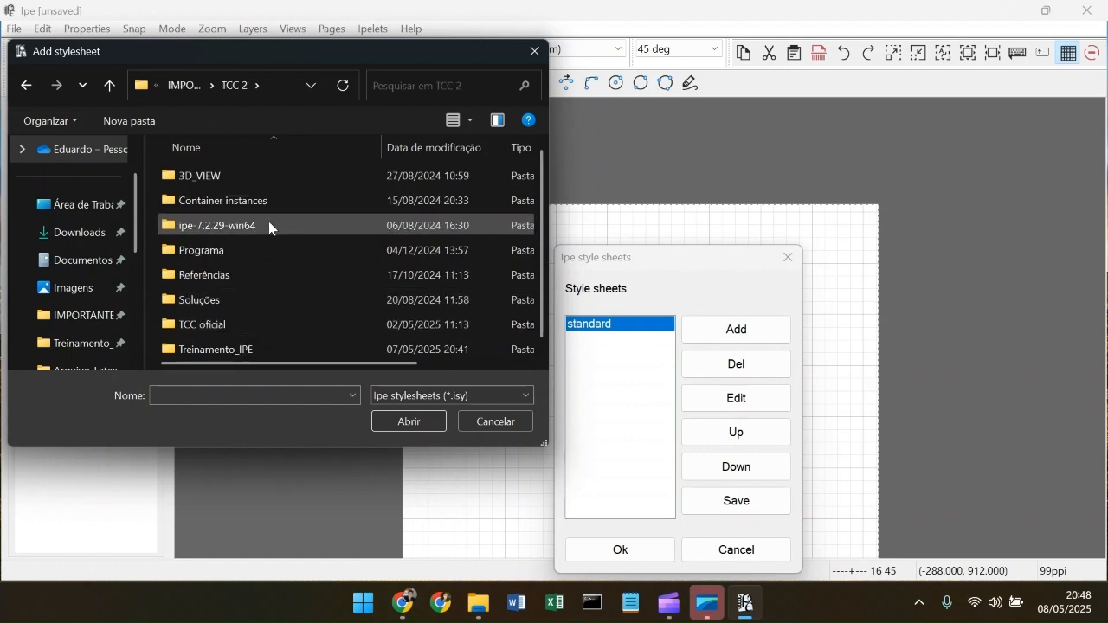
{"action": "double_click", "coordinate": [291, 227]}
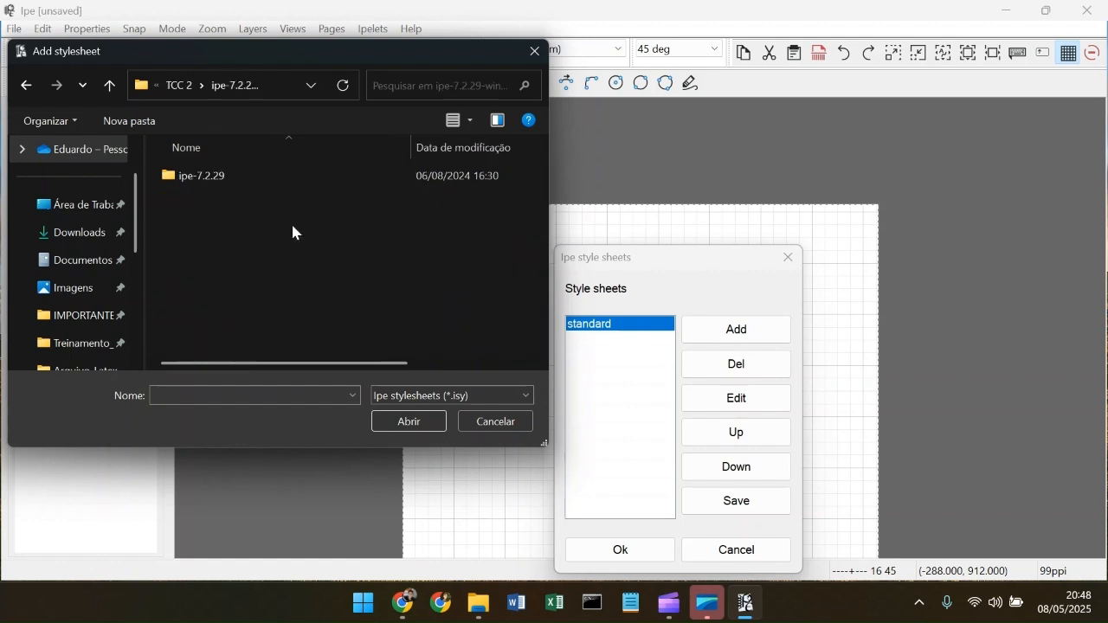
{"action": "double_click", "coordinate": [312, 180]}
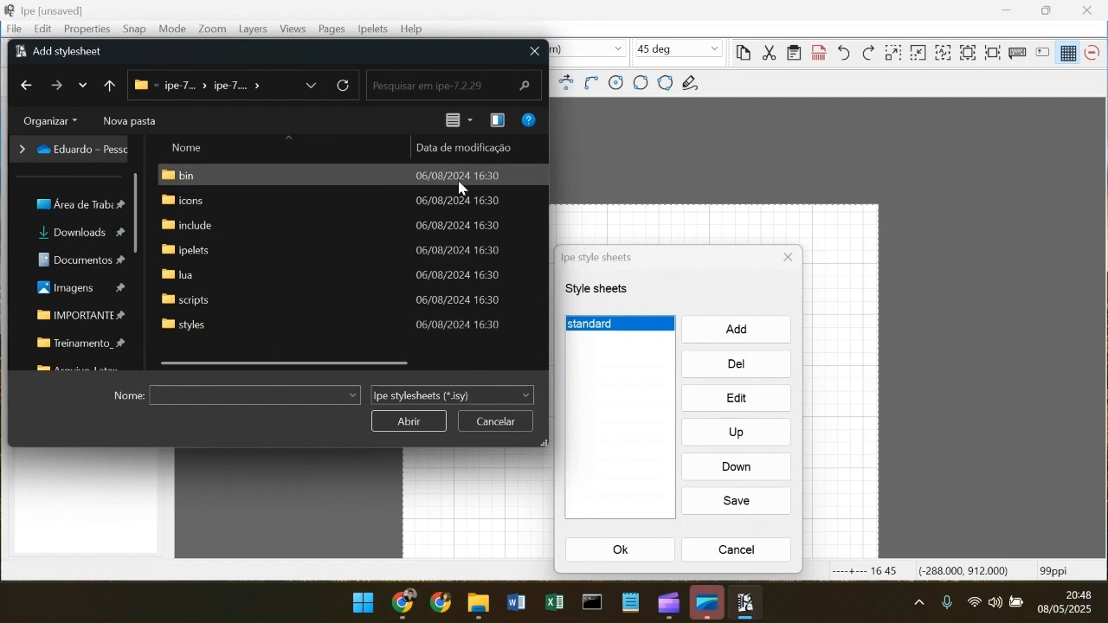
{"action": "double_click", "coordinate": [387, 331]}
{"action": "scroll", "coordinate": [368, 217], "scroll_direction": "down", "scroll_amount": 2}
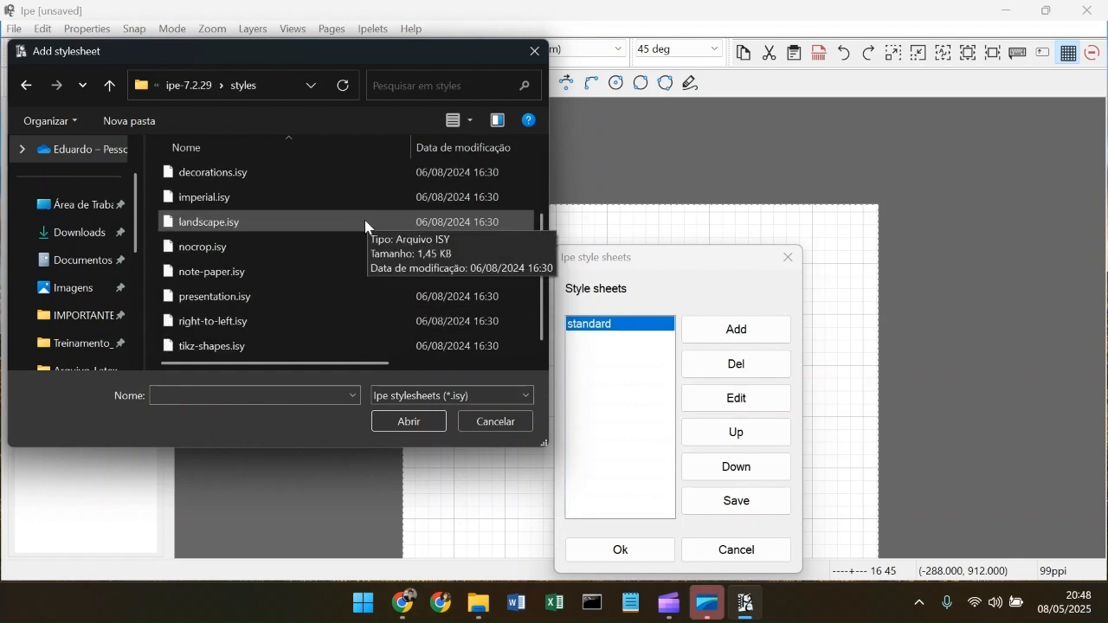
{"action": "double_click", "coordinate": [289, 299]}
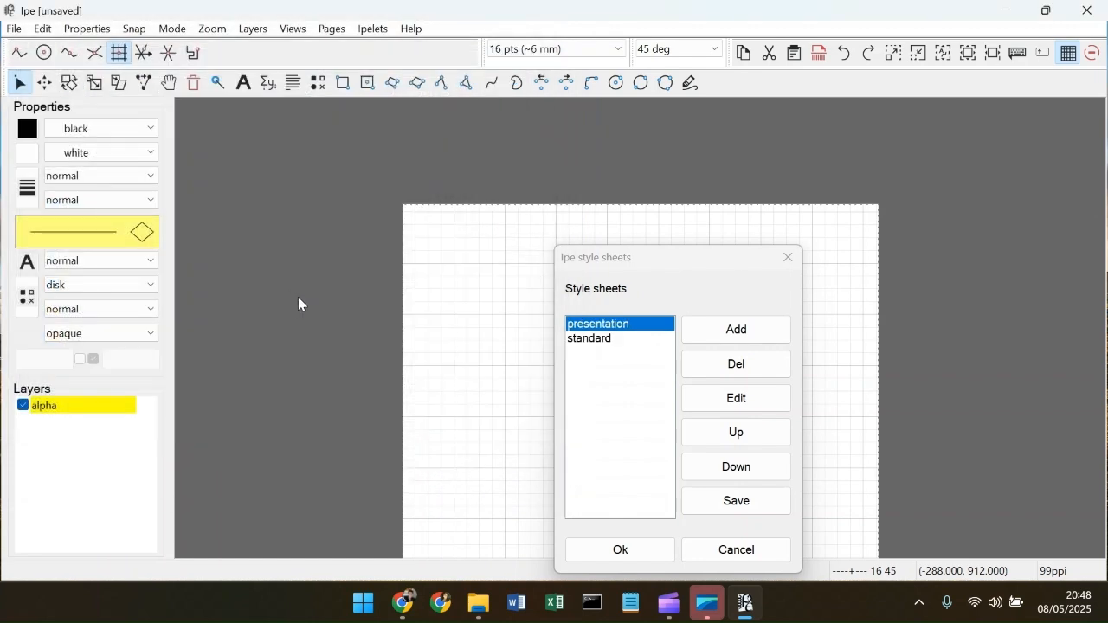
Step: Add the colors.isy style sheet and apply the style sheet changes to the document
{"action": "left_click", "coordinate": [740, 330]}
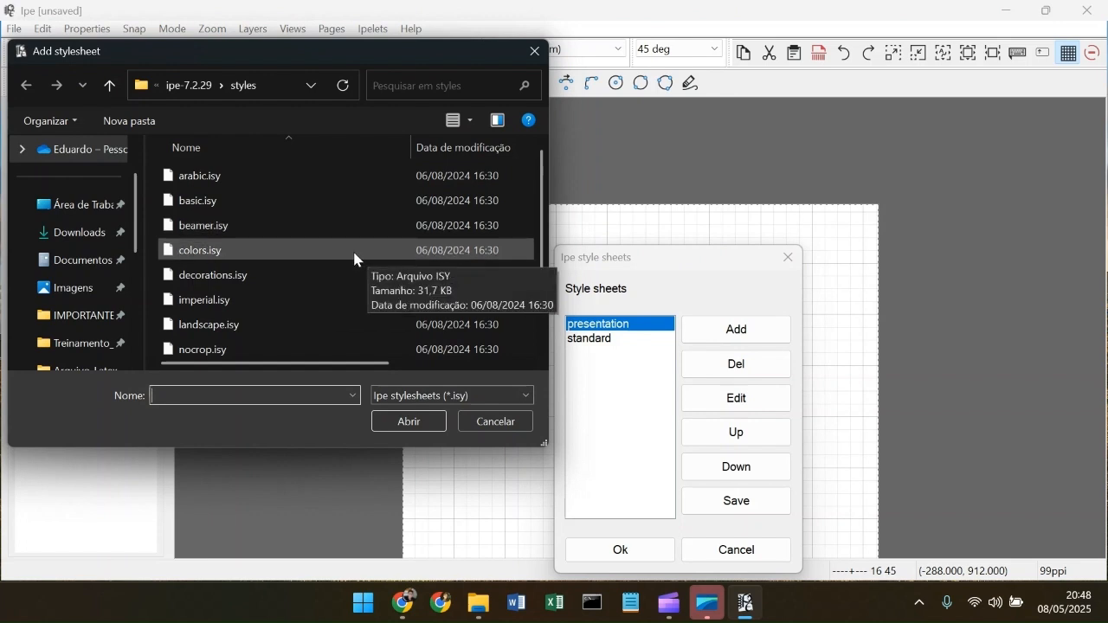
{"action": "left_click", "coordinate": [335, 252]}
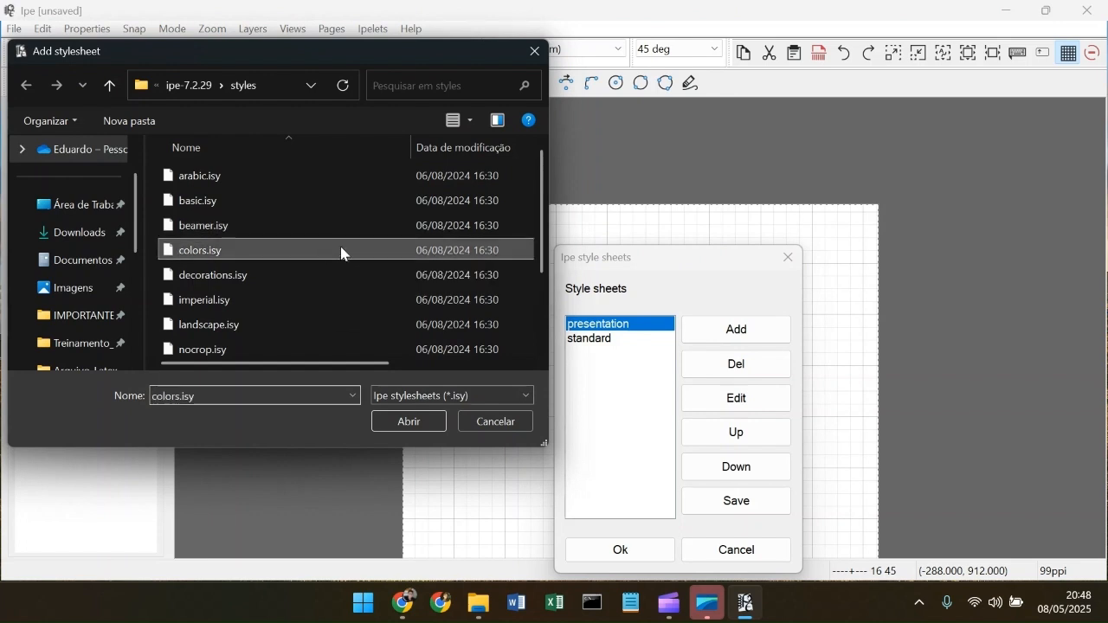
{"action": "left_click", "coordinate": [410, 422]}
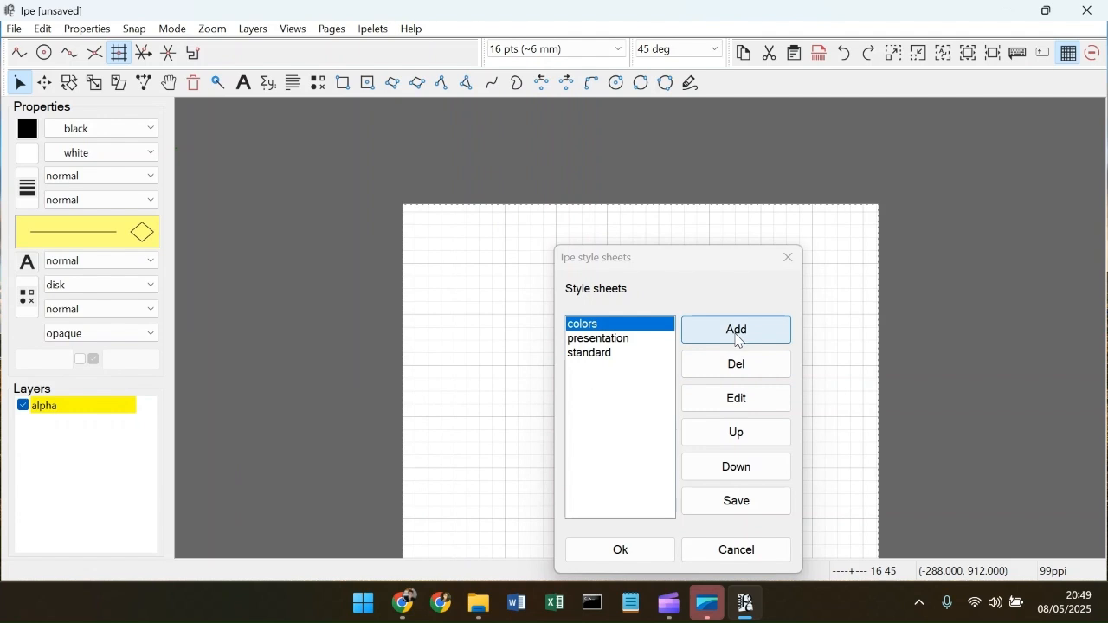
{"action": "left_click", "coordinate": [640, 558]}
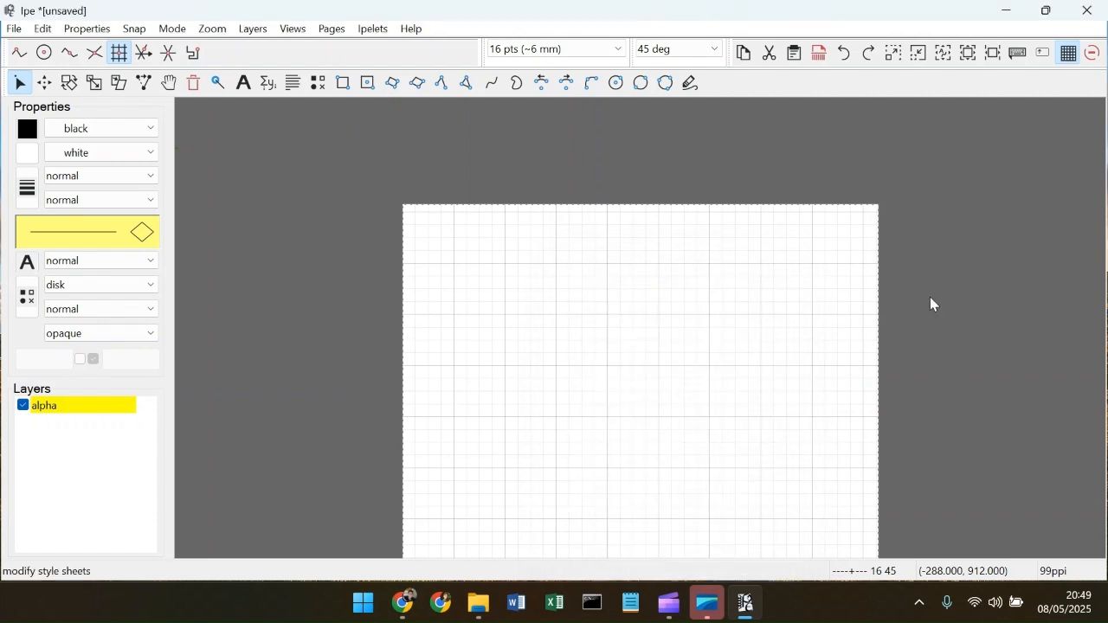
Step: Examine the whole presentation page at different zoom levels and fit the view to the page
{"action": "scroll", "coordinate": [909, 260], "scroll_direction": "down", "scroll_amount": 2}
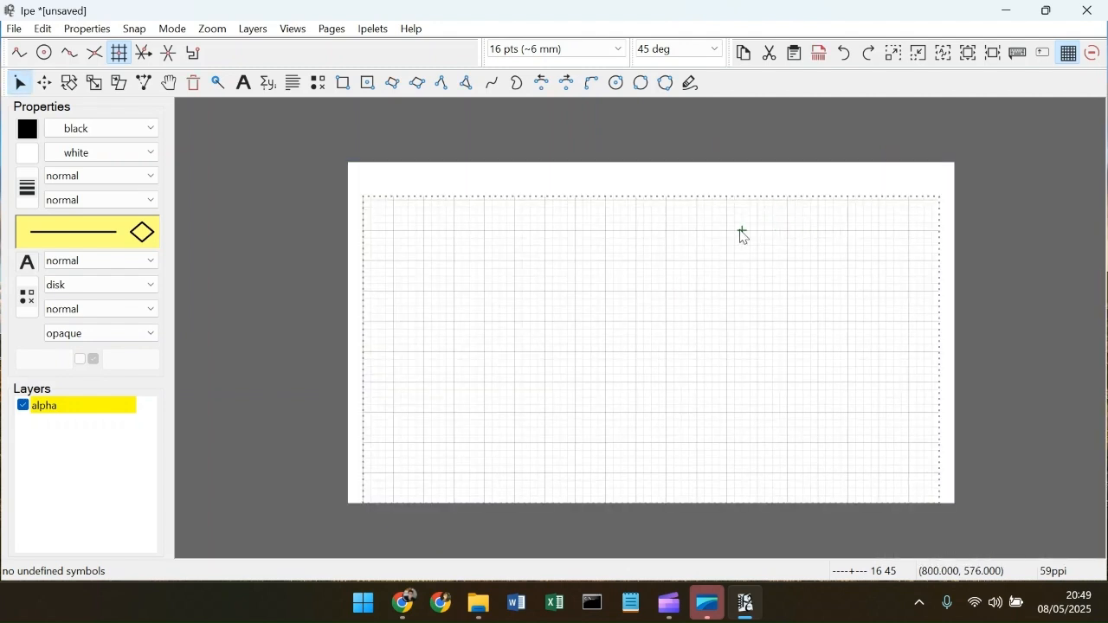
{"action": "scroll", "coordinate": [741, 234], "scroll_direction": "up", "scroll_amount": 1}
{"action": "scroll", "coordinate": [741, 234], "scroll_direction": "down", "scroll_amount": 1}
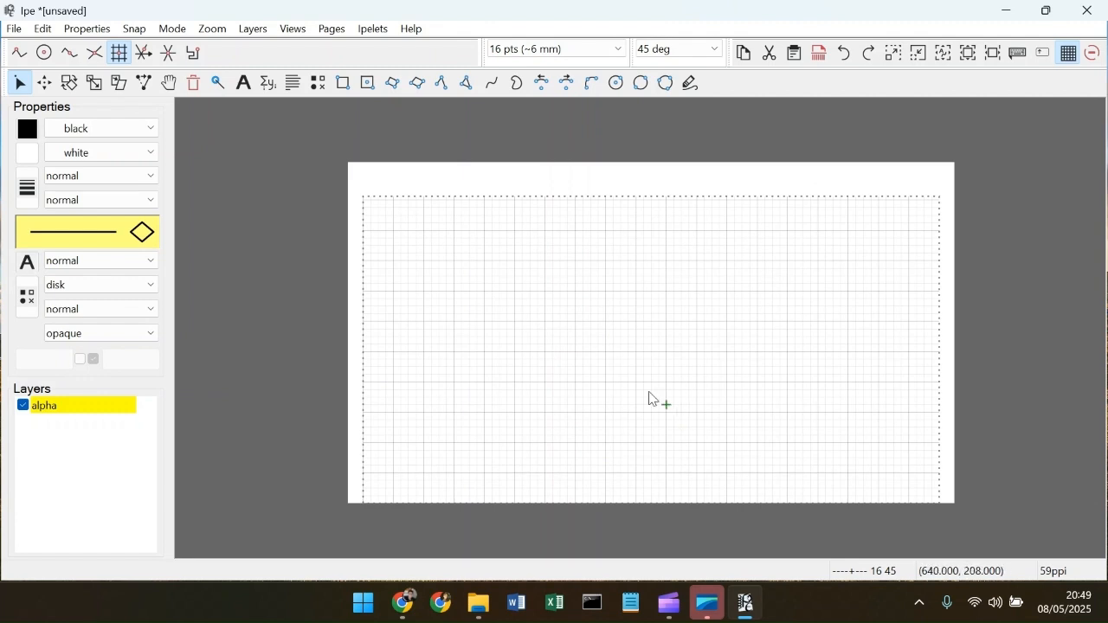
{"action": "scroll", "coordinate": [608, 258], "scroll_direction": "up", "scroll_amount": 1}
{"action": "scroll", "coordinate": [658, 258], "scroll_direction": "down", "scroll_amount": 1}
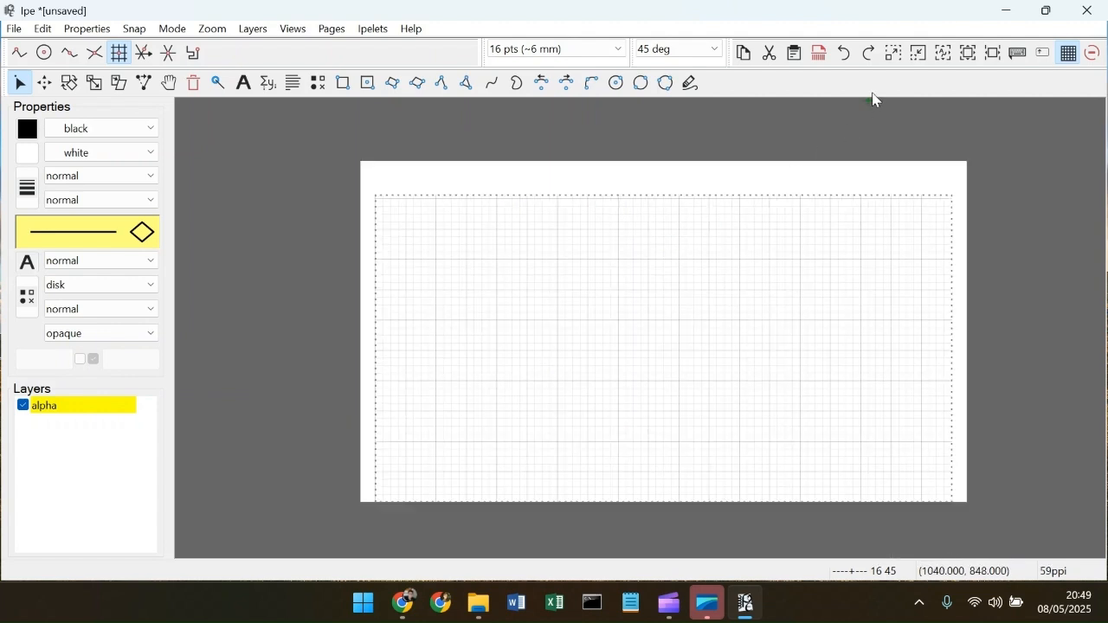
{"action": "left_click", "coordinate": [965, 53]}
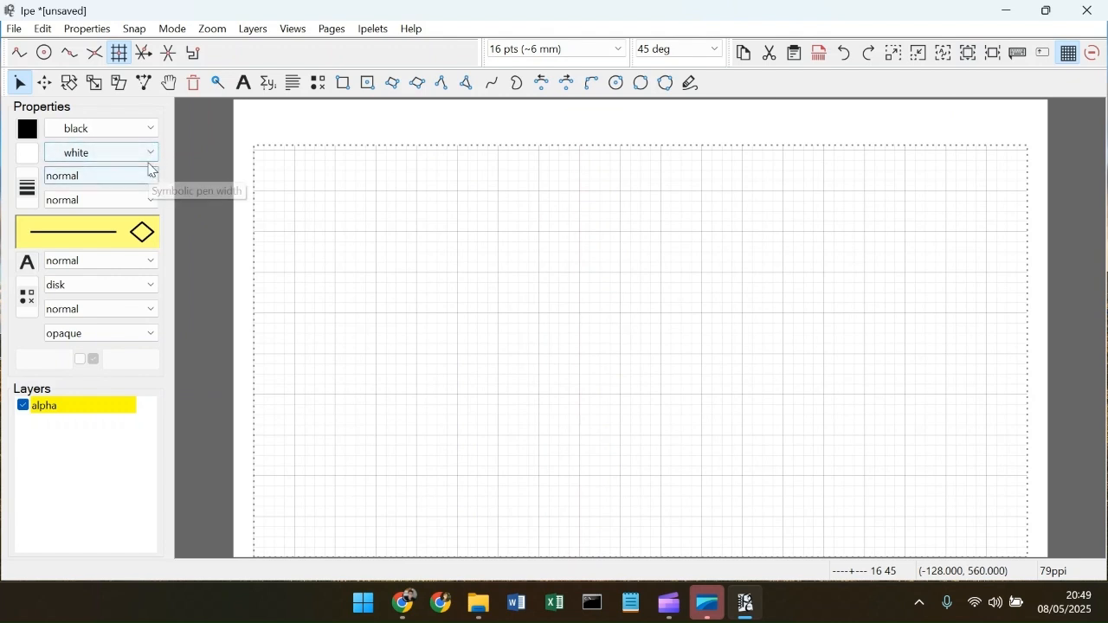
Step: Look through the fill colors offered by the colors style sheet without picking one
{"action": "left_click", "coordinate": [151, 156]}
{"action": "scroll", "coordinate": [136, 230], "scroll_direction": "up", "scroll_amount": 1}
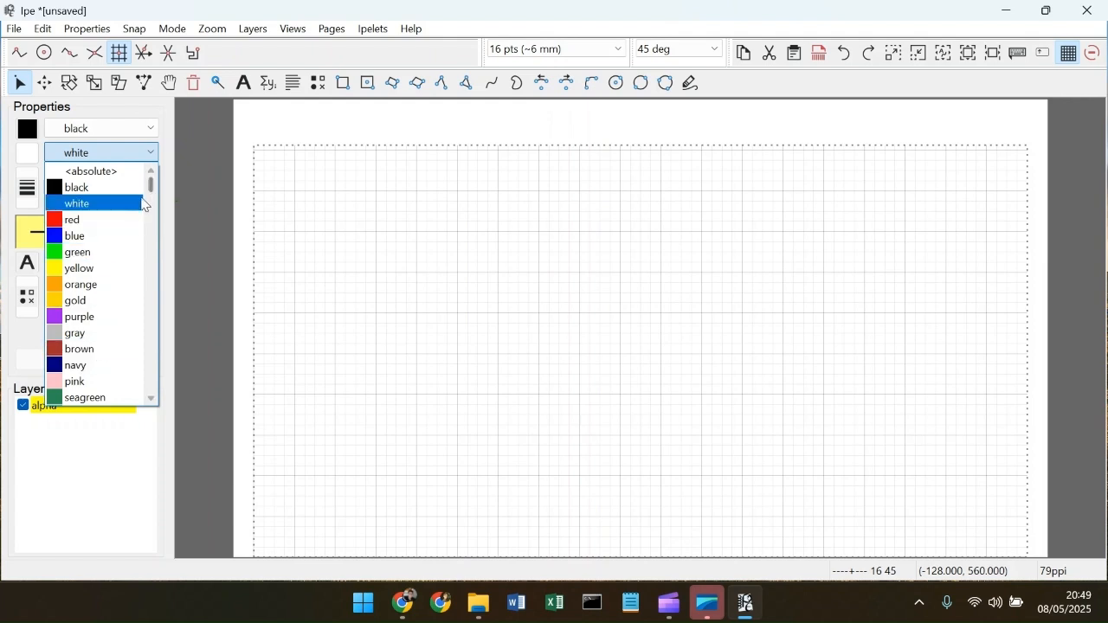
{"action": "mouse_move", "coordinate": [151, 185]}
{"action": "left_mouse_down"}
{"action": "mouse_move", "coordinate": [152, 392]}
{"action": "mouse_move", "coordinate": [160, 184]}
{"action": "left_mouse_up"}
{"action": "left_click", "coordinate": [216, 218]}
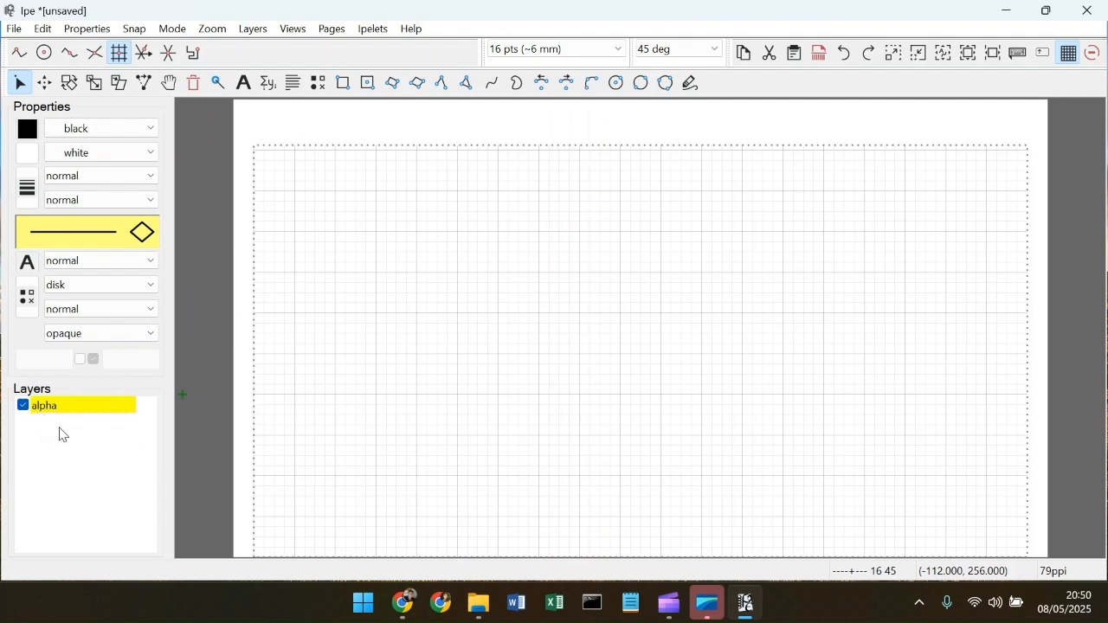
Step: Add three new layers, beta, gamma and delta, to the page
{"action": "left_click", "coordinate": [291, 31]}
{"action": "mouse_move", "coordinate": [253, 30]}
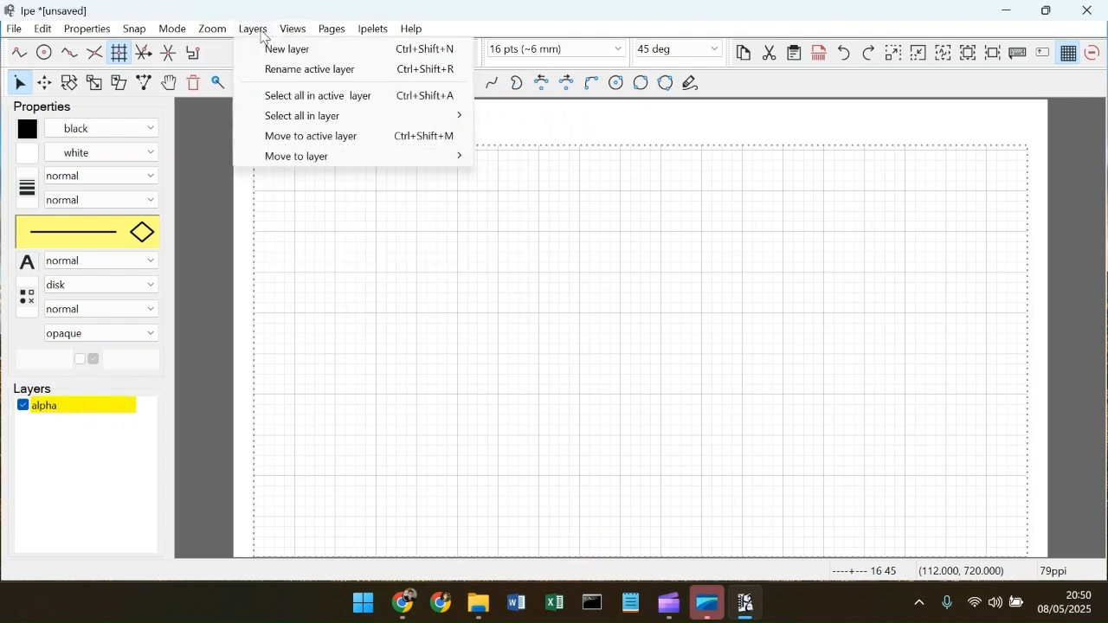
{"action": "left_click", "coordinate": [274, 50]}
{"action": "left_click", "coordinate": [254, 30]}
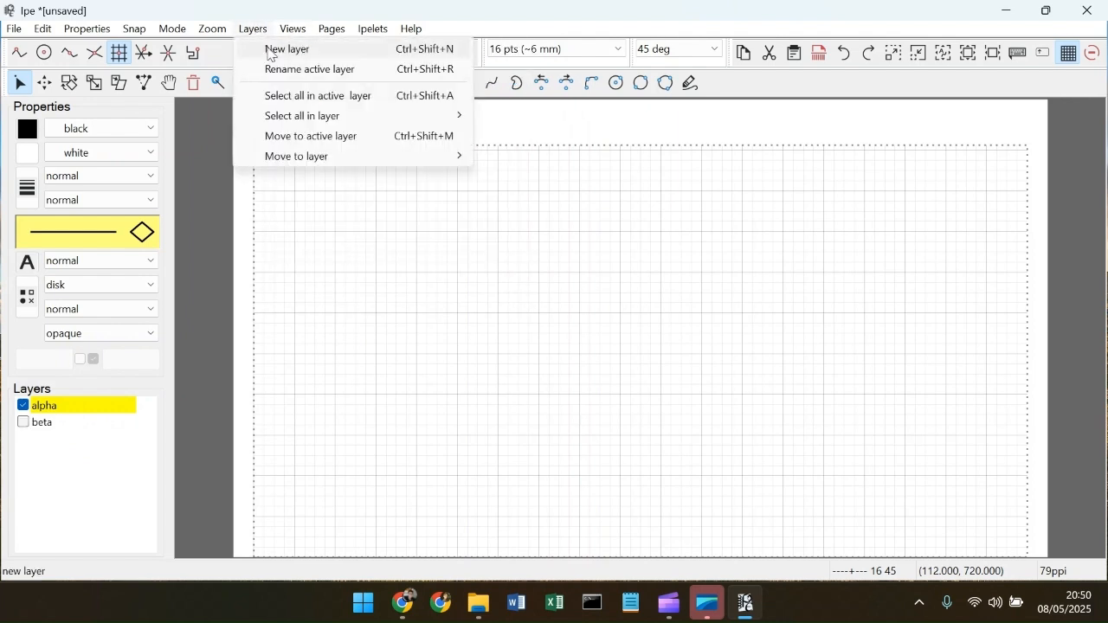
{"action": "left_click", "coordinate": [274, 51]}
{"action": "left_click", "coordinate": [256, 29]}
{"action": "left_click", "coordinate": [274, 50]}
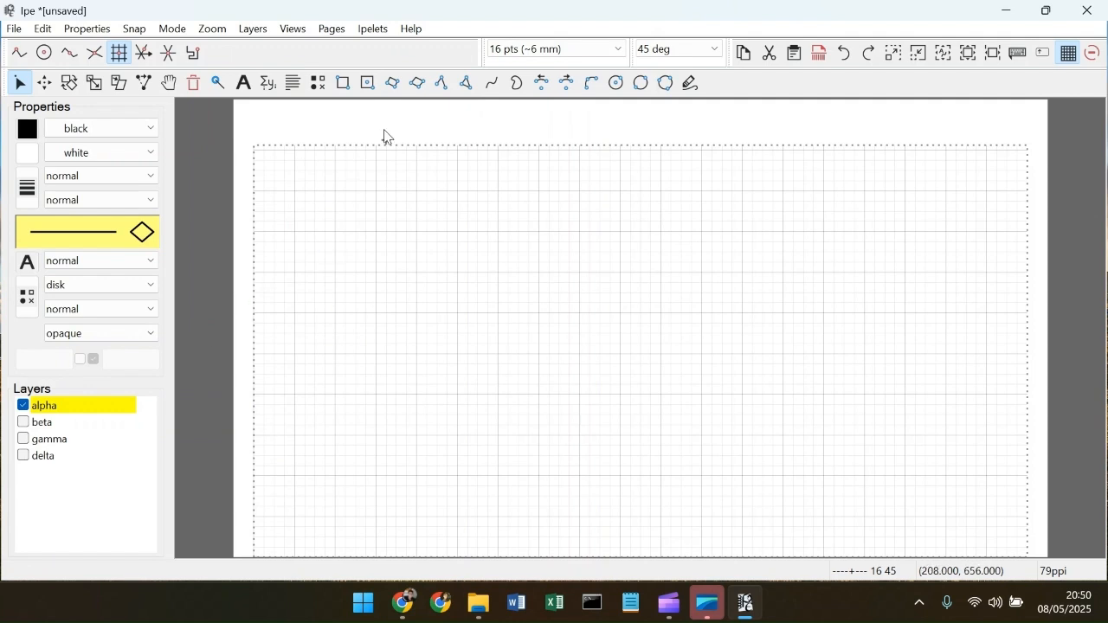
Step: Draw a circle by two diametrically opposite points in the upper-left part of the page on the alpha layer
{"action": "left_click", "coordinate": [641, 83]}
{"action": "left_click", "coordinate": [368, 193]}
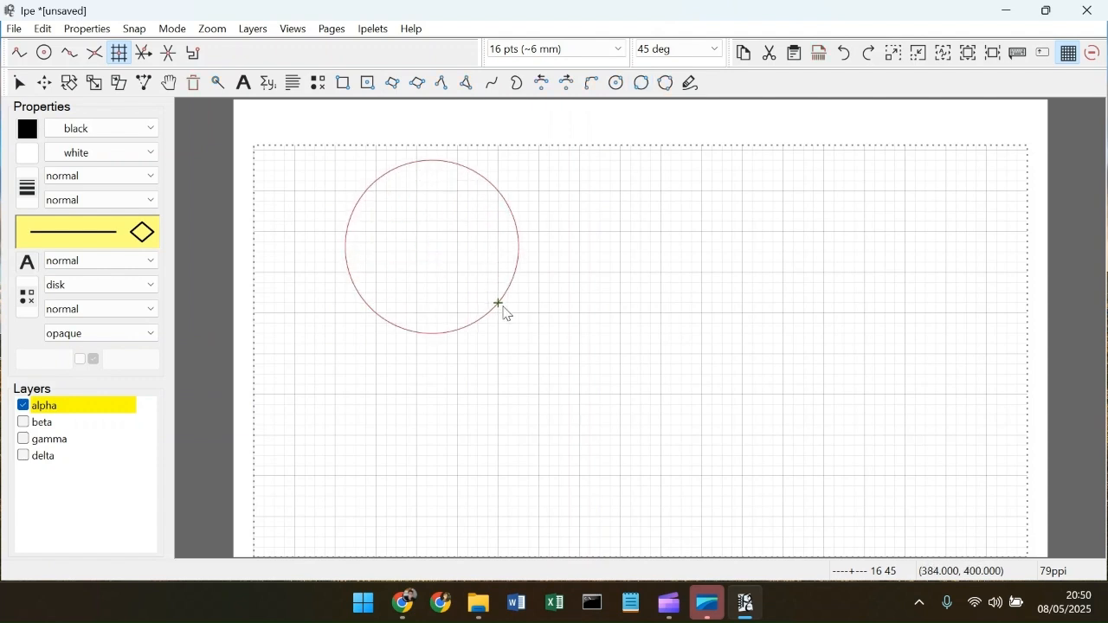
{"action": "left_click", "coordinate": [481, 345]}
Step: Set the fill color to orange and make the new circle both stroked and filled
{"action": "left_click", "coordinate": [156, 134]}
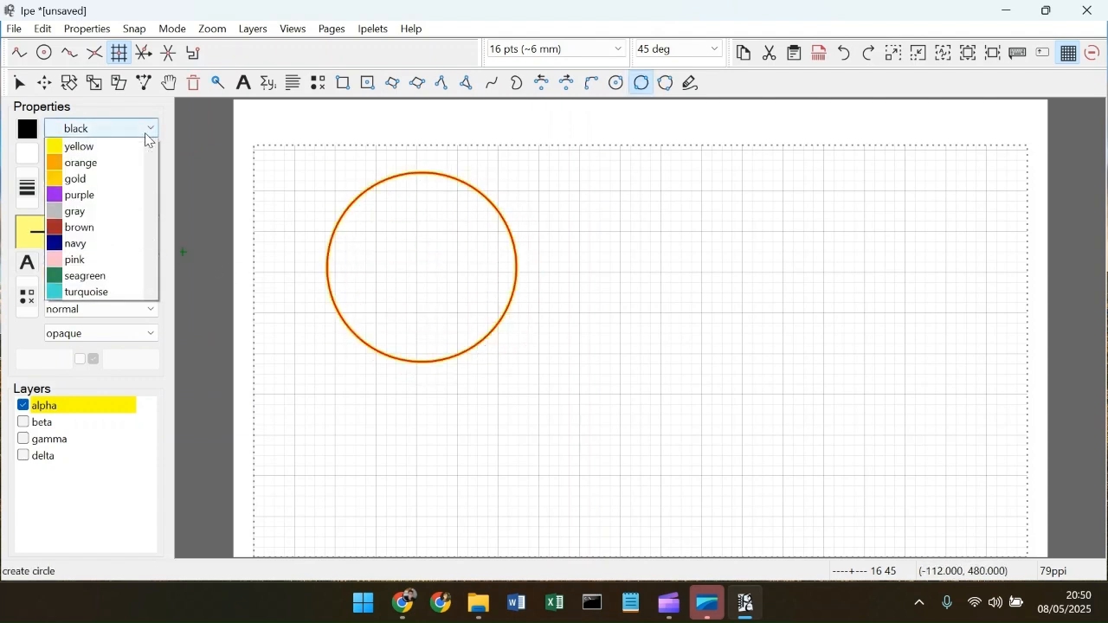
{"action": "left_click", "coordinate": [144, 144]}
{"action": "left_click", "coordinate": [152, 156]}
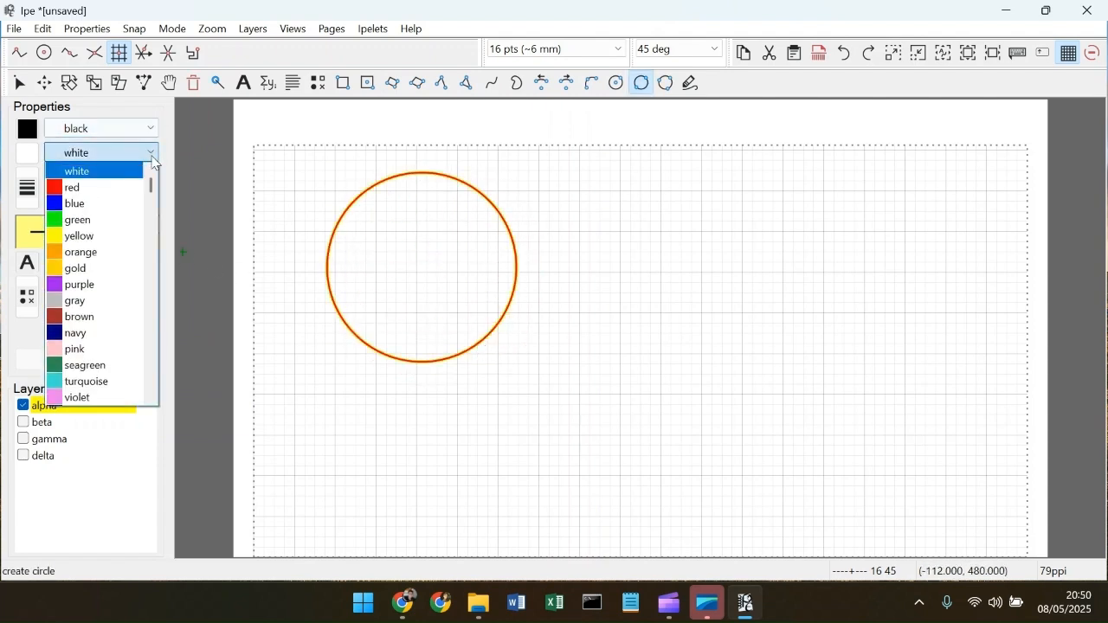
{"action": "left_click", "coordinate": [95, 252]}
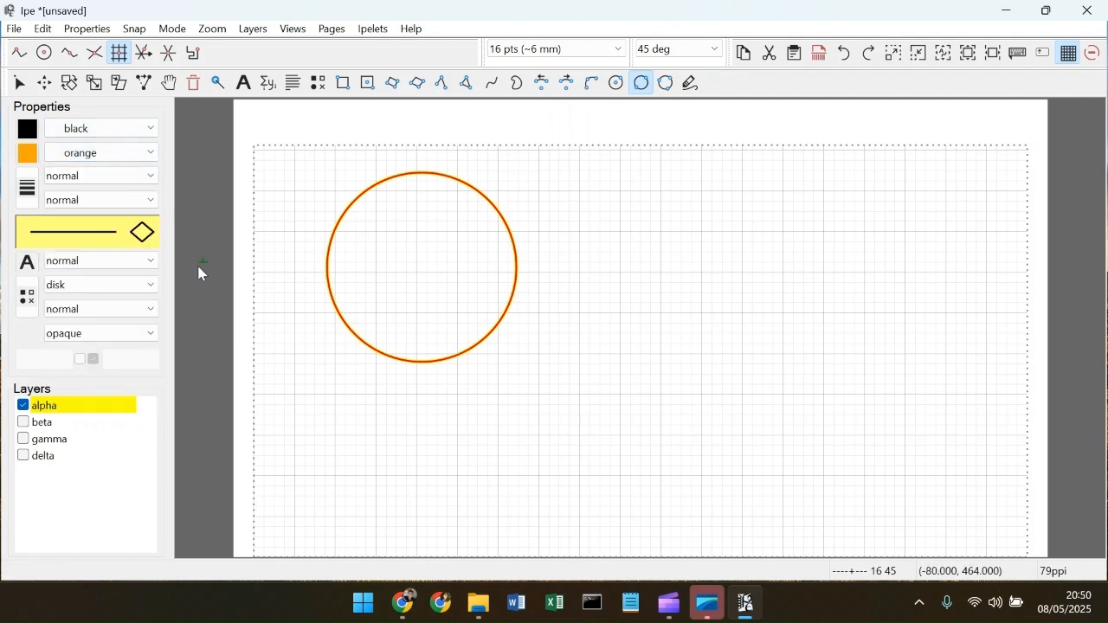
{"action": "left_click", "coordinate": [149, 235]}
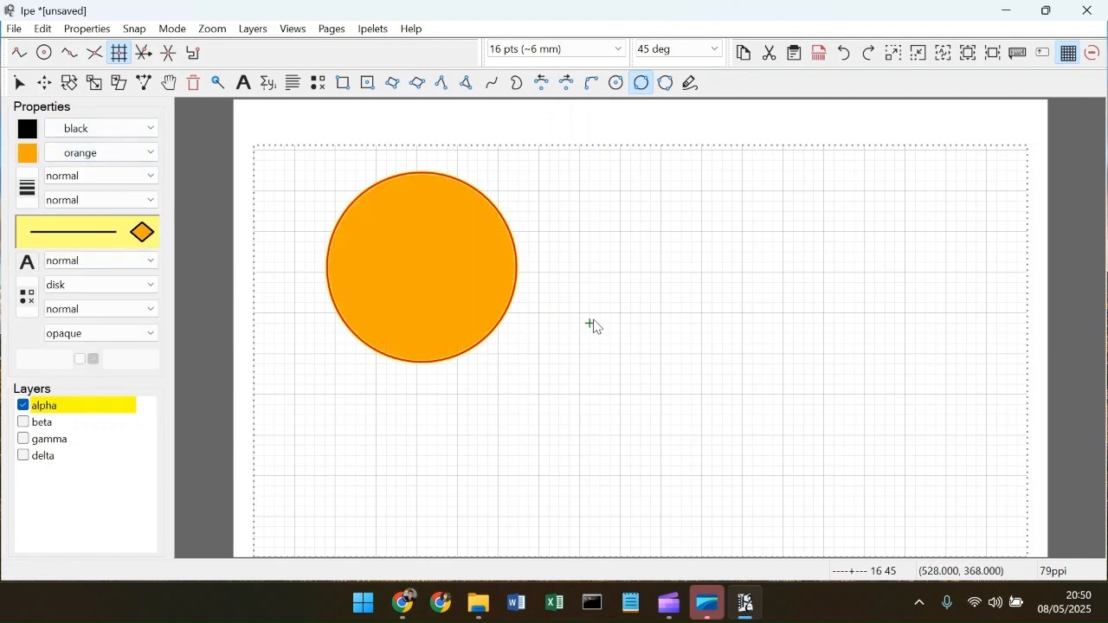
Step: Make beta the active, visible layer and draw a larger circle on it that partly overlaps the orange one
{"action": "left_click", "coordinate": [43, 424]}
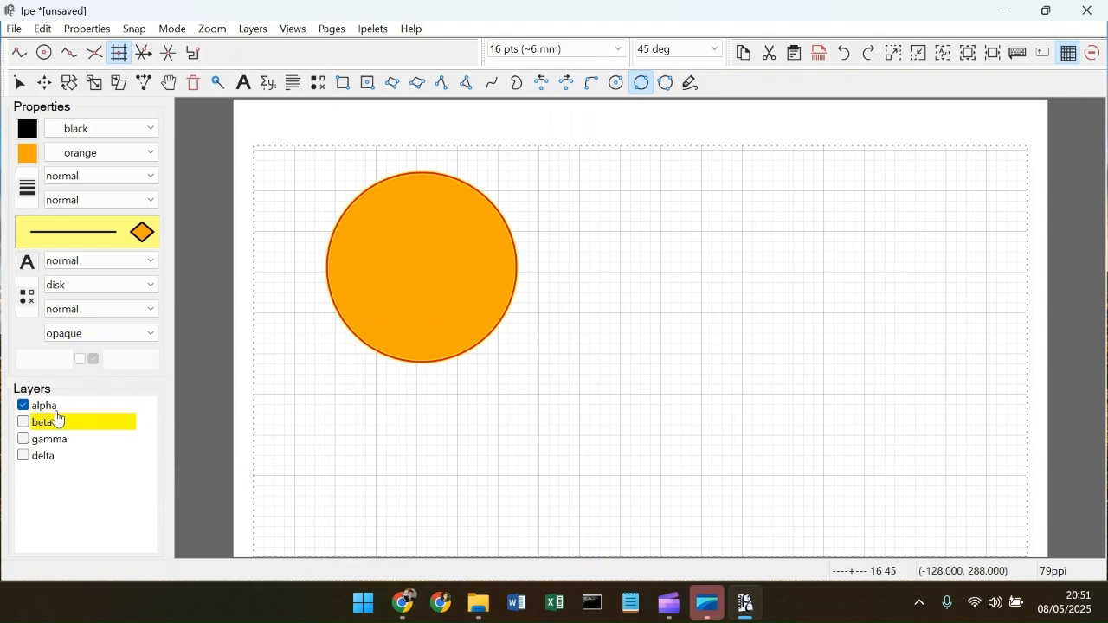
{"action": "left_click", "coordinate": [23, 423]}
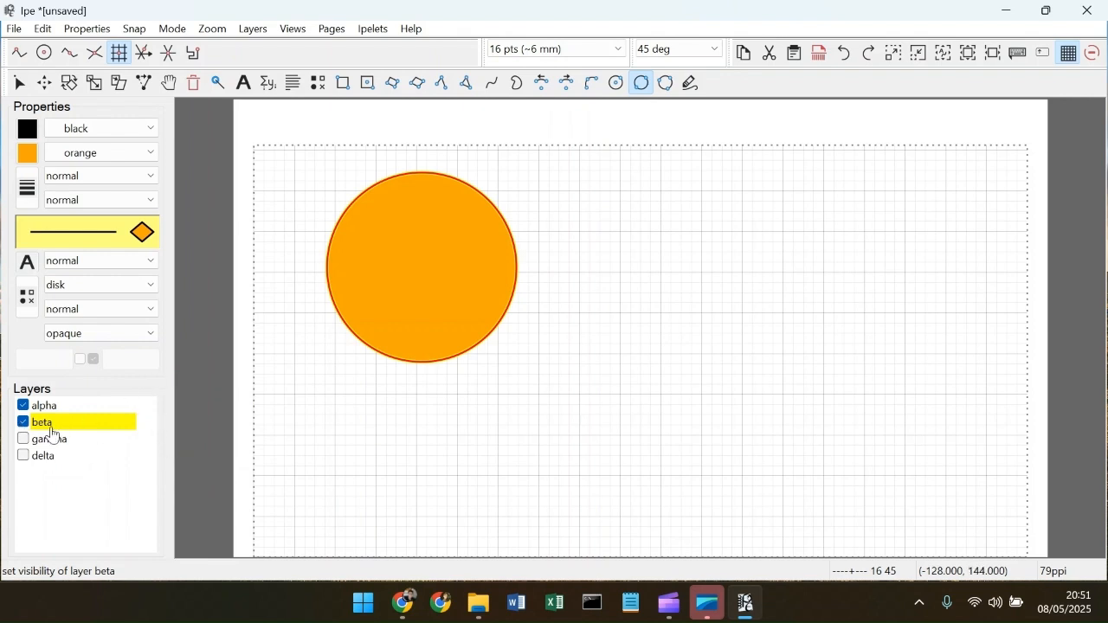
{"action": "left_click", "coordinate": [692, 217]}
{"action": "left_click", "coordinate": [483, 381]}
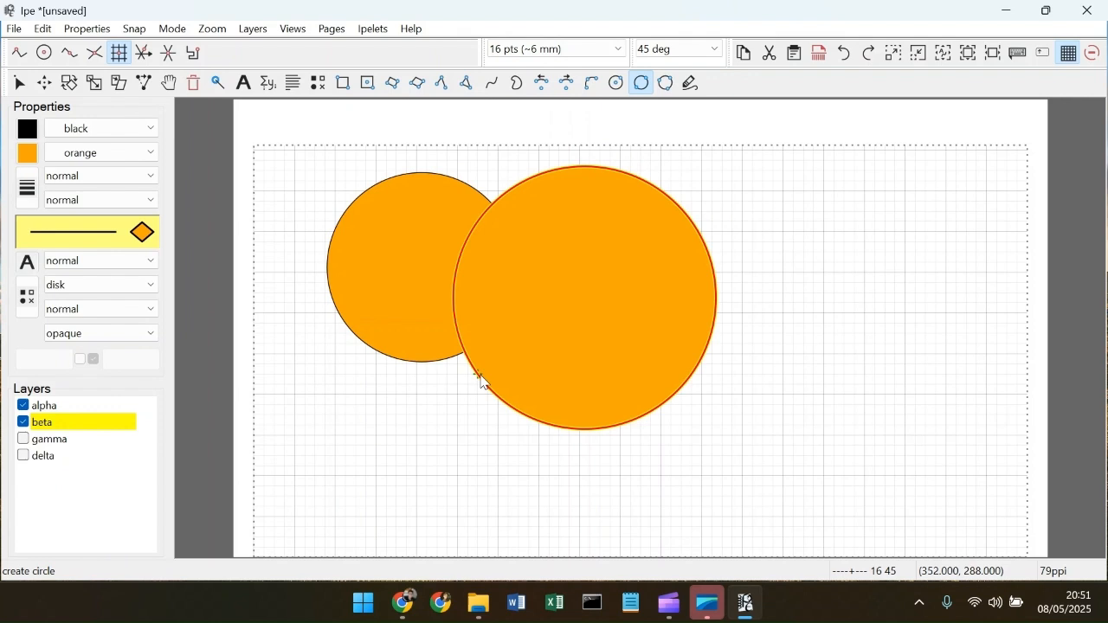
Step: Fill the larger circle on the beta layer with brown and return to the selection mode
{"action": "left_click", "coordinate": [116, 153]}
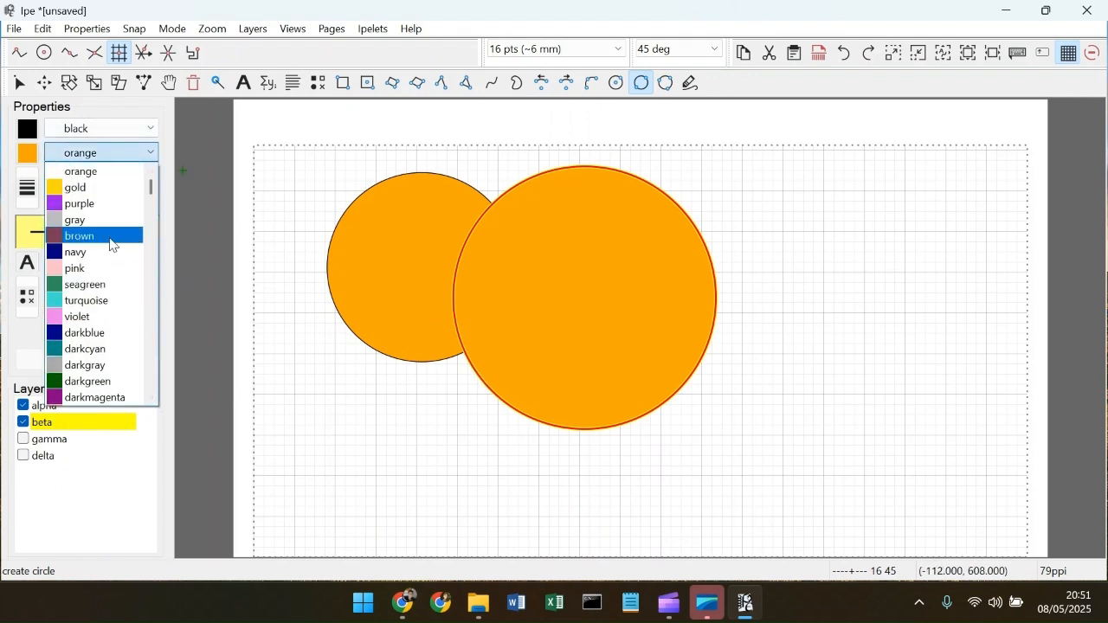
{"action": "left_click", "coordinate": [112, 236]}
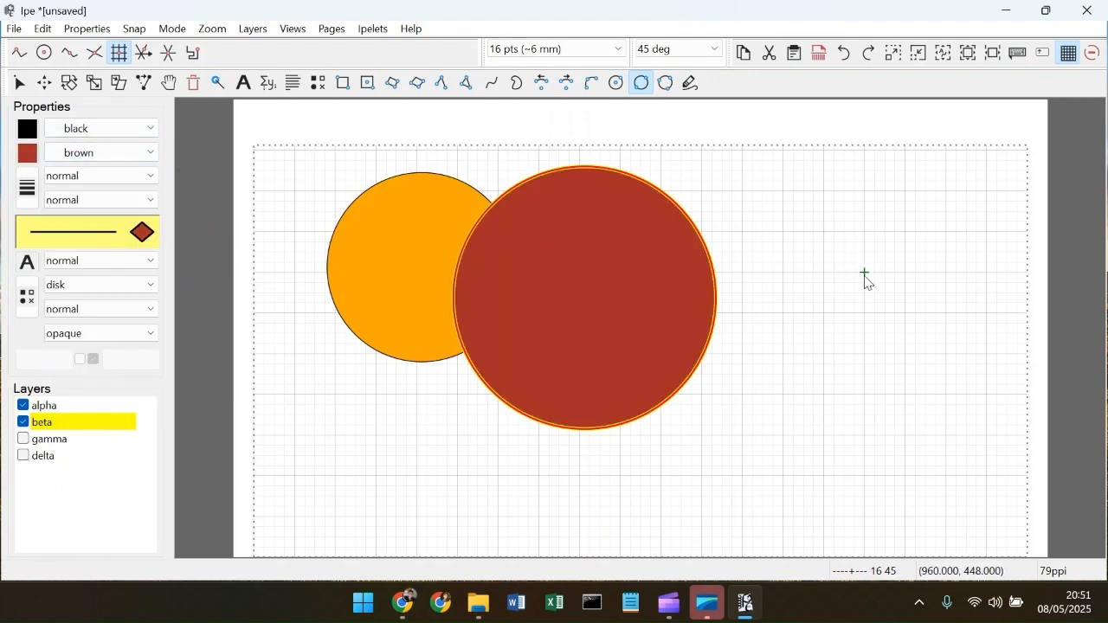
{"action": "key", "text": "s"}
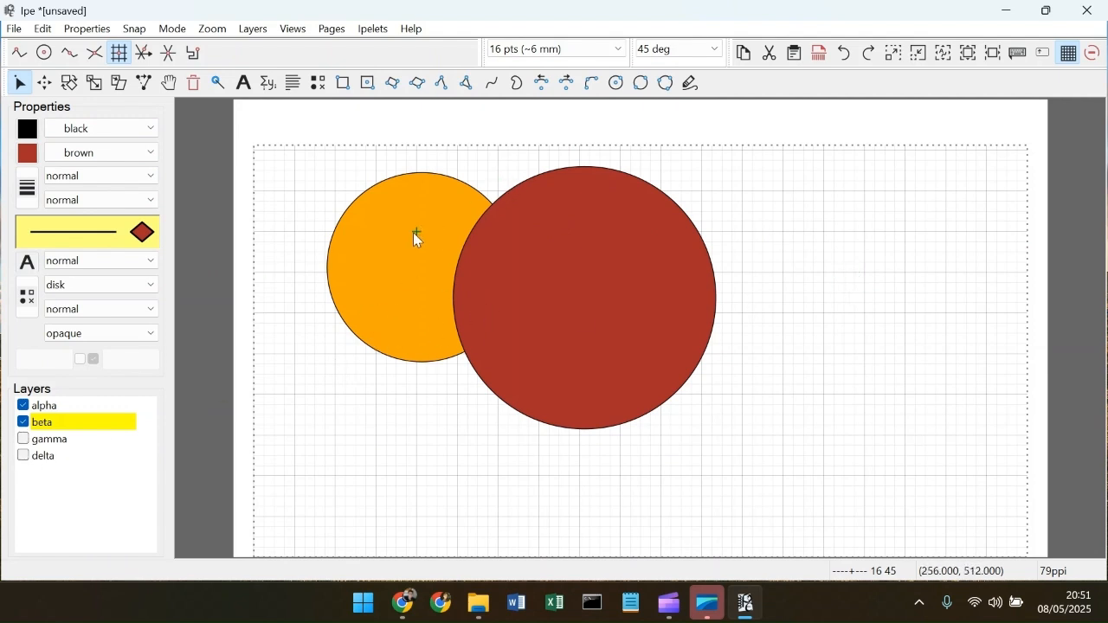
Step: Hide and show the alpha and beta layers in turn to examine which circle each one holds
{"action": "left_click", "coordinate": [23, 424]}
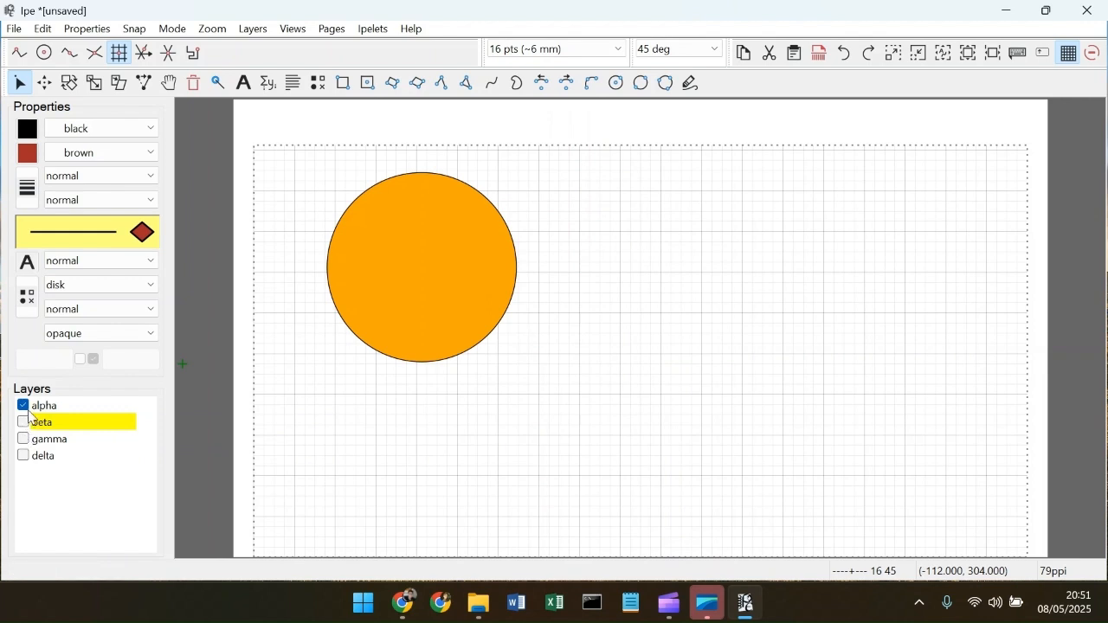
{"action": "left_click", "coordinate": [23, 405]}
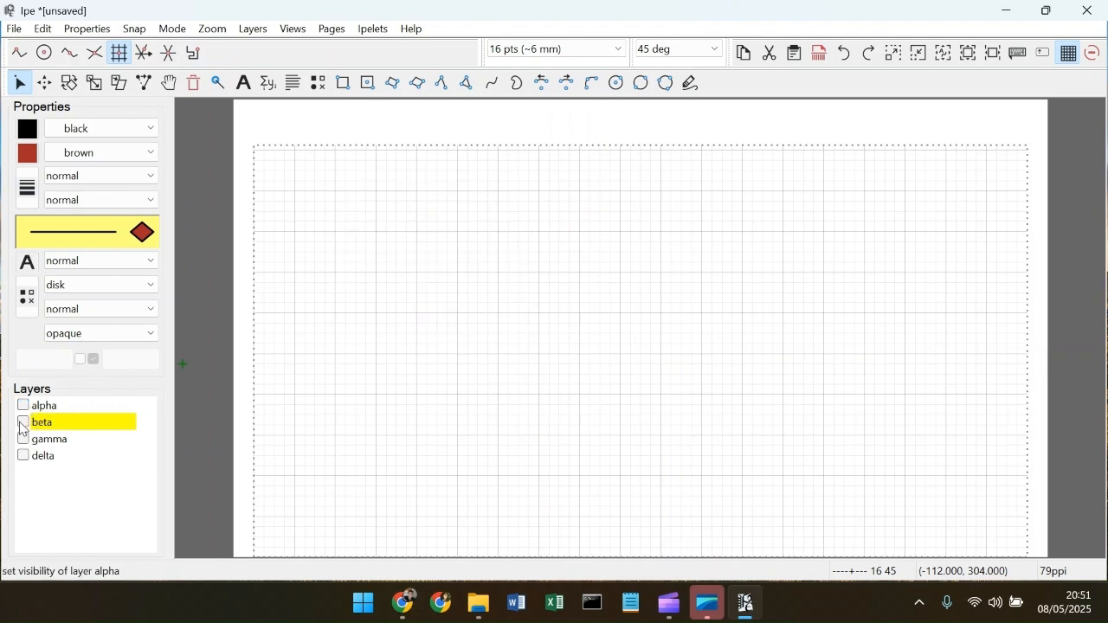
{"action": "left_click", "coordinate": [23, 423]}
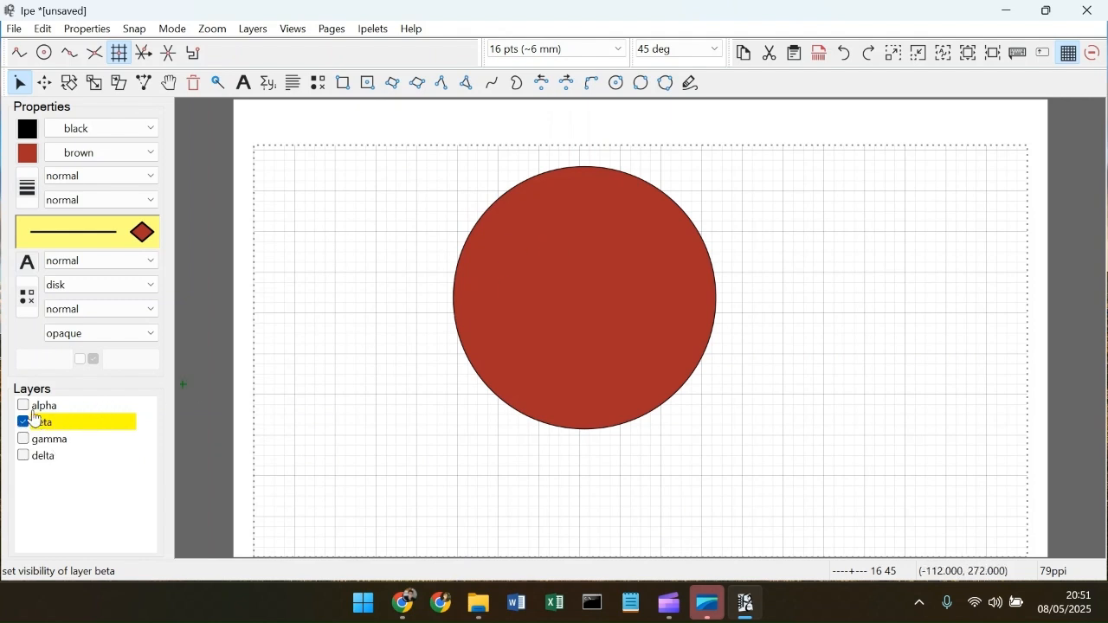
{"action": "left_click", "coordinate": [28, 407]}
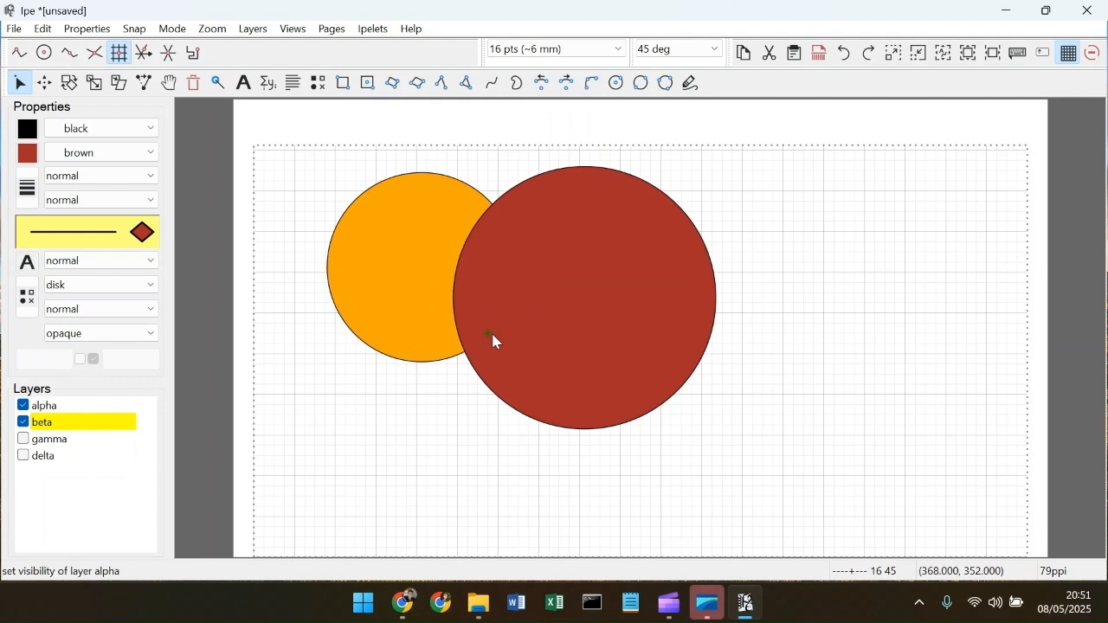
Step: Make gamma the active, visible layer and draw a third circle overlapping the right side of the brown one
{"action": "left_click", "coordinate": [24, 439]}
{"action": "left_click", "coordinate": [52, 442]}
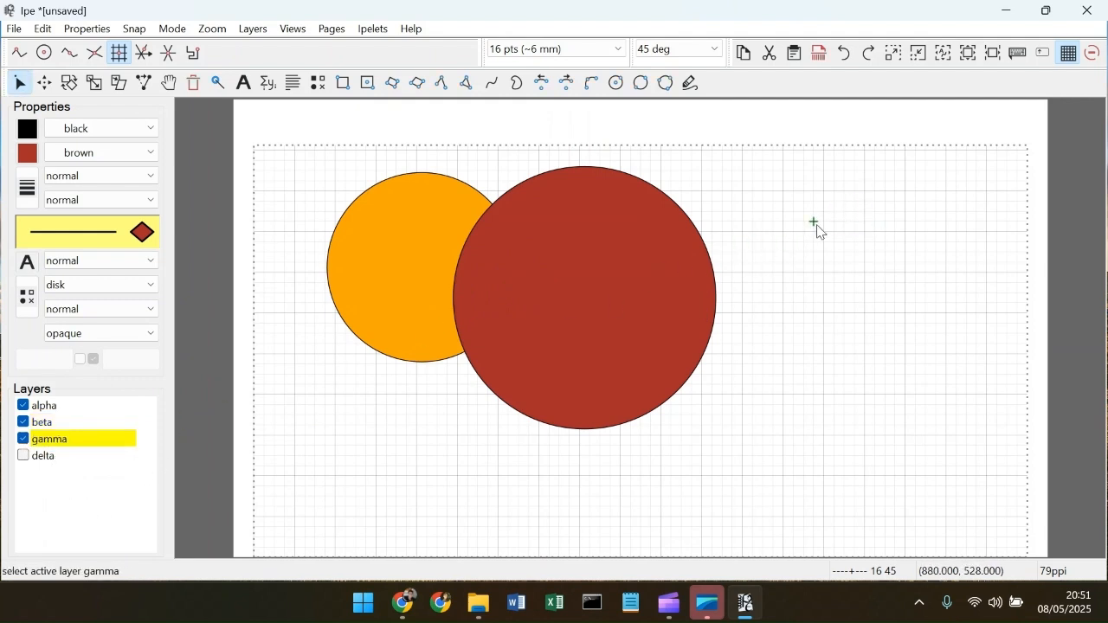
{"action": "left_click", "coordinate": [642, 83]}
{"action": "left_click_drag", "start_coordinate": [856, 225], "coordinate": [650, 390]}
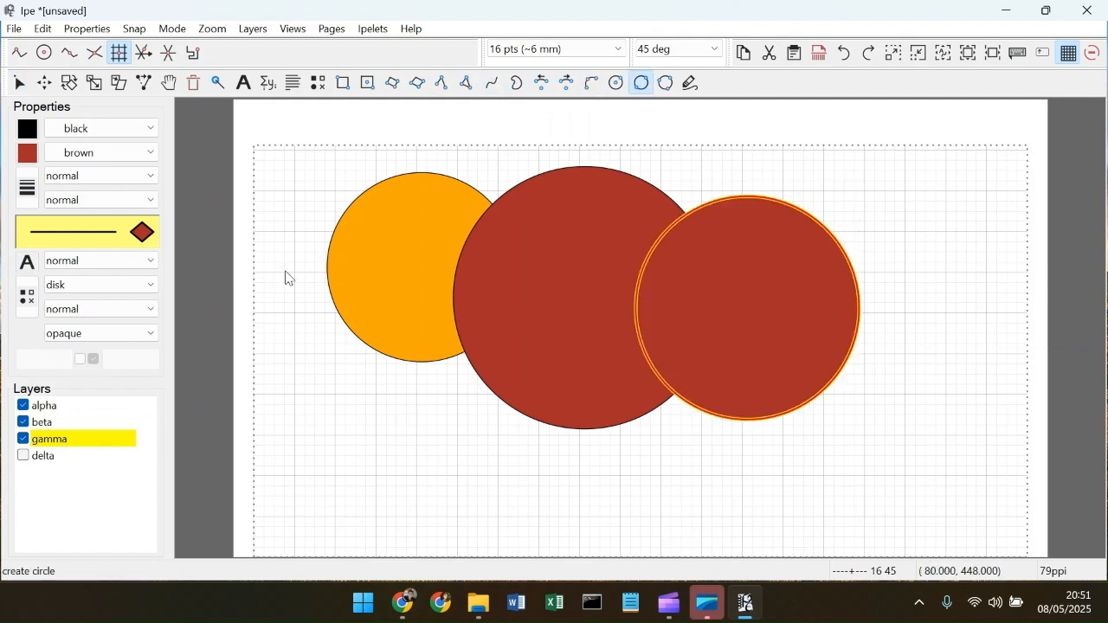
Step: Fill the third circle on the gamma layer with seagreen
{"action": "left_click", "coordinate": [143, 152]}
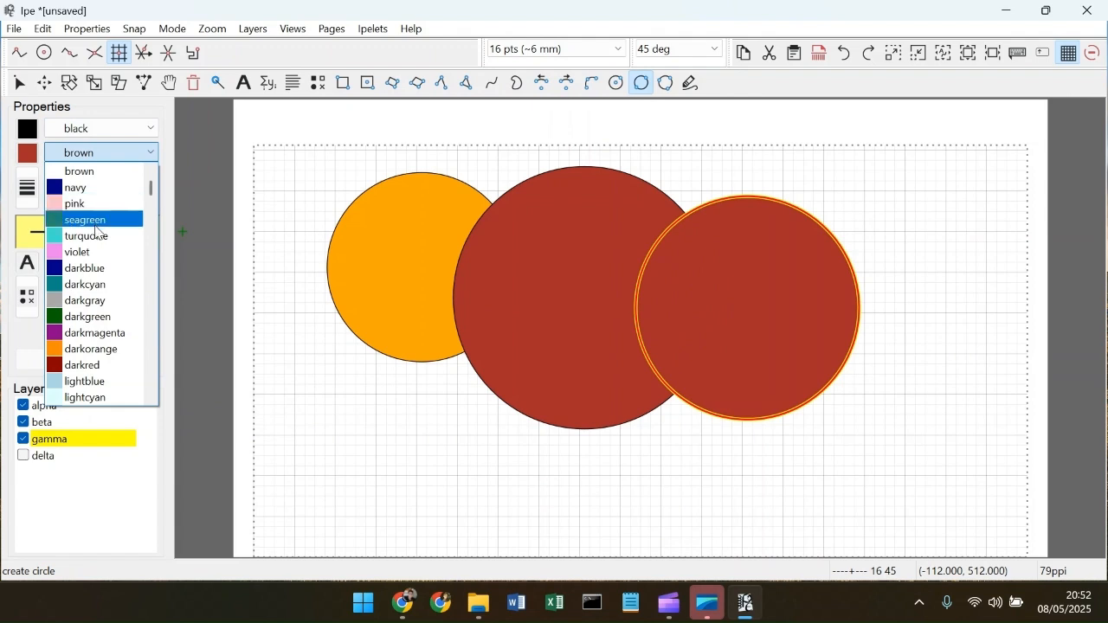
{"action": "left_click", "coordinate": [95, 221]}
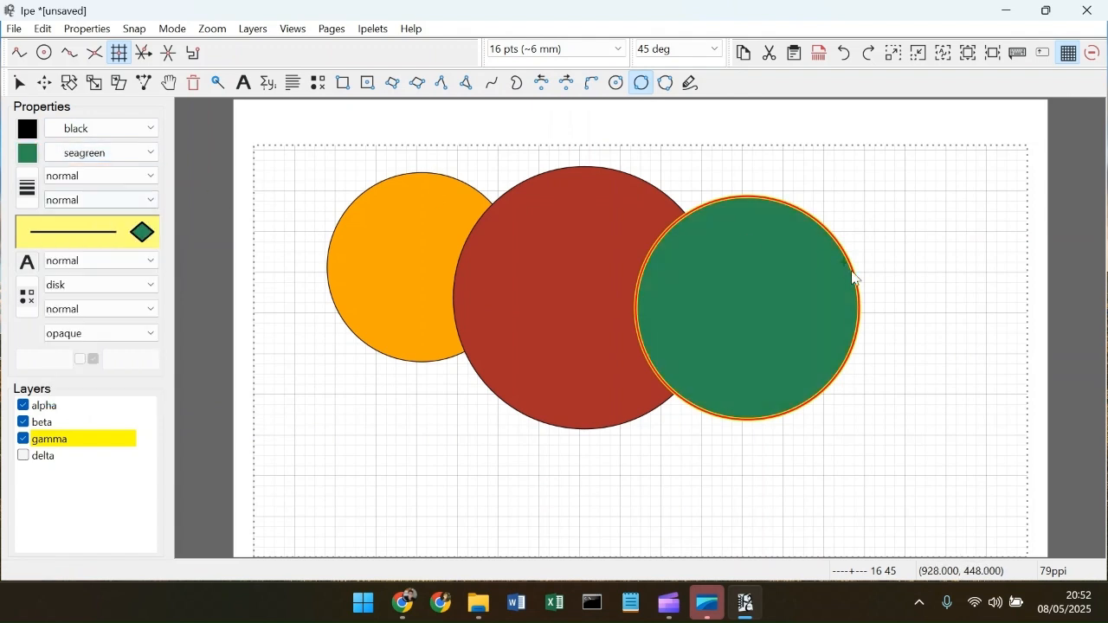
{"action": "left_click", "coordinate": [957, 274]}
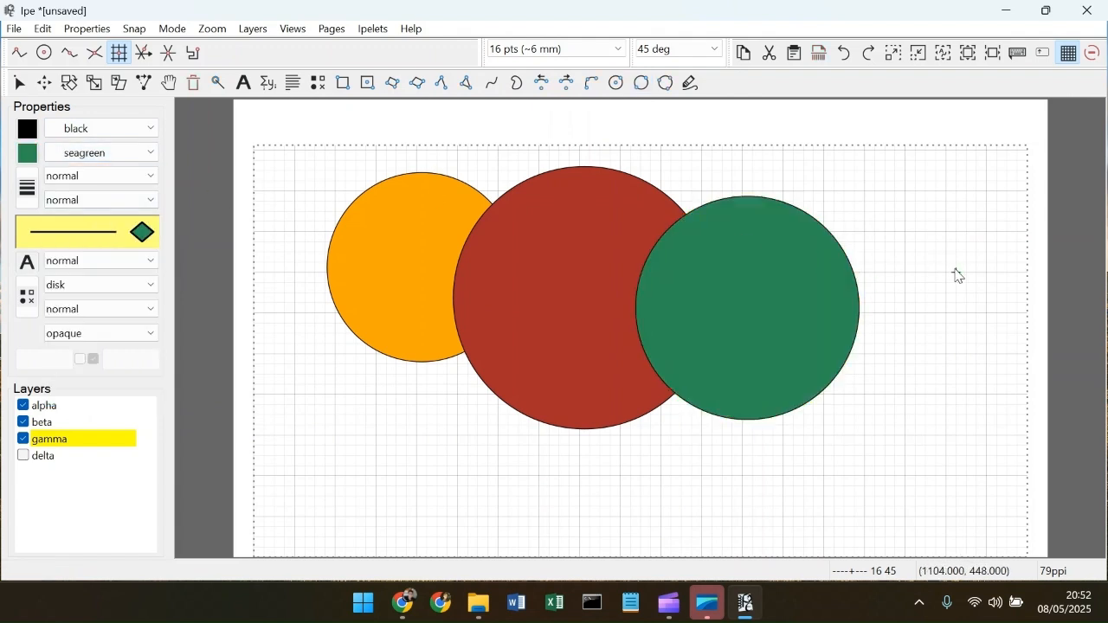
{"action": "key", "text": "Escape"}
Step: Hide and show the beta and gamma layers to examine the page with different layer combinations
{"action": "left_click", "coordinate": [25, 422]}
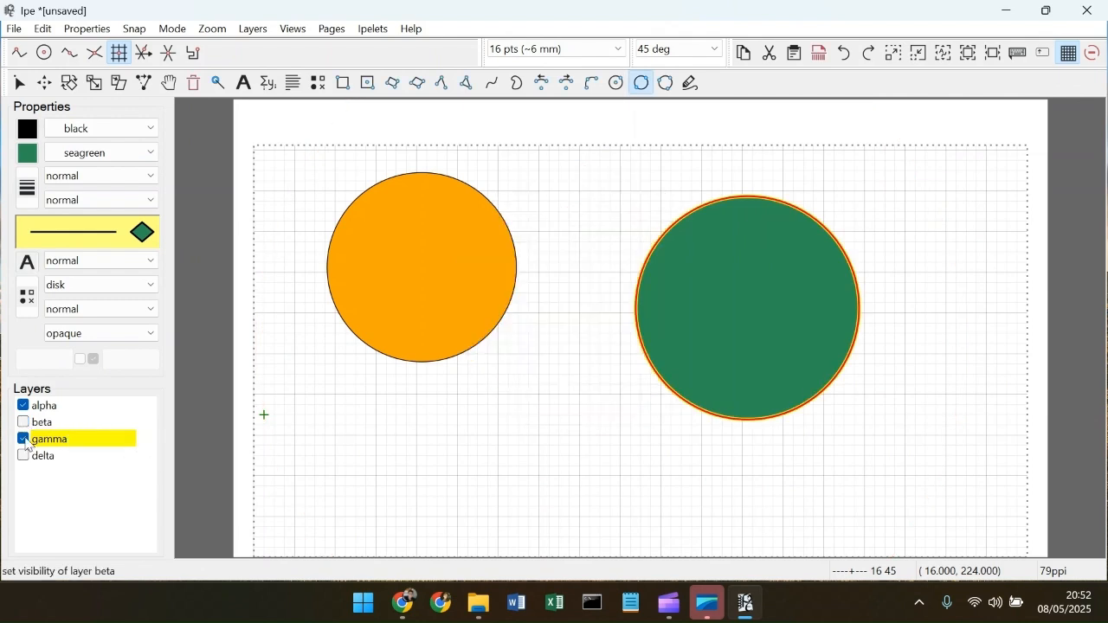
{"action": "left_click", "coordinate": [24, 439]}
{"action": "left_click", "coordinate": [23, 422]}
{"action": "left_click", "coordinate": [23, 438]}
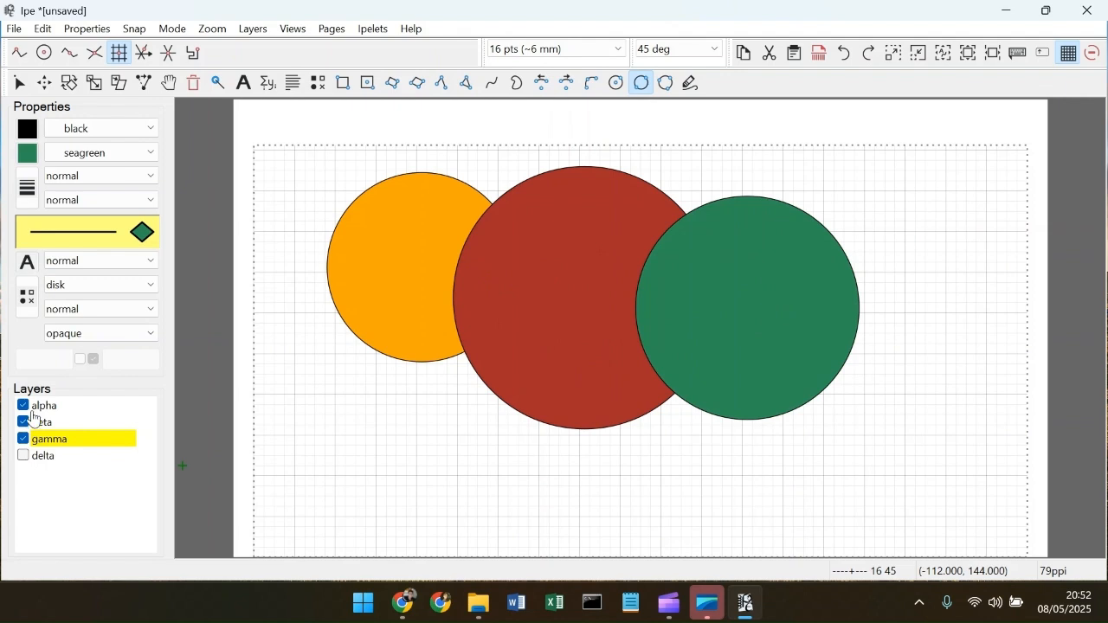
Step: Make alpha the active layer and leave only the alpha and beta layers visible, with gamma hidden
{"action": "left_click", "coordinate": [23, 438]}
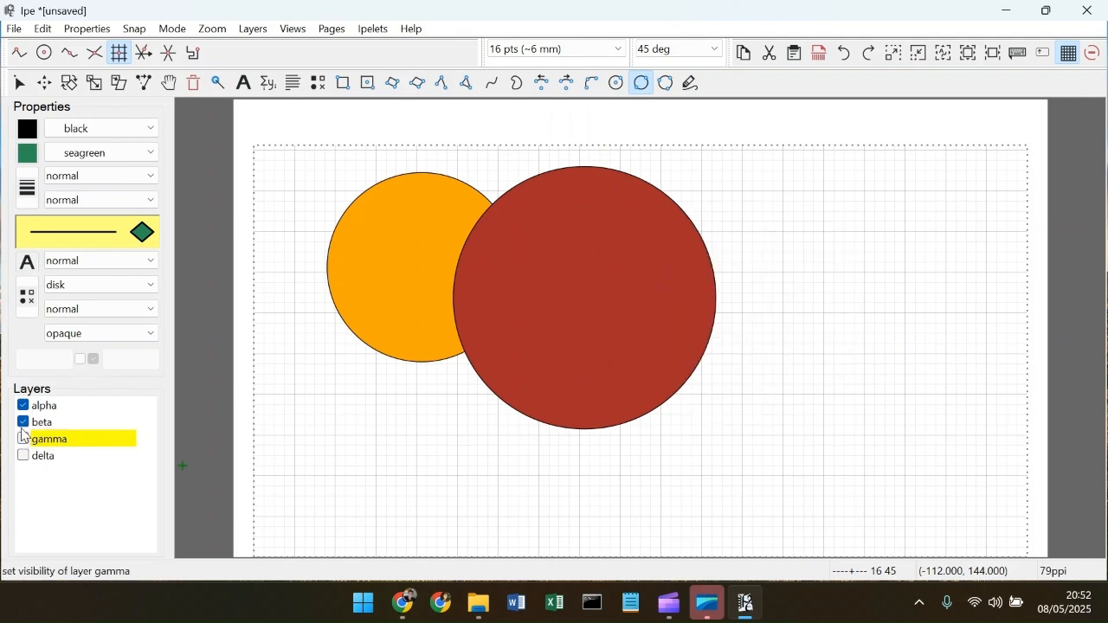
{"action": "left_click", "coordinate": [24, 422]}
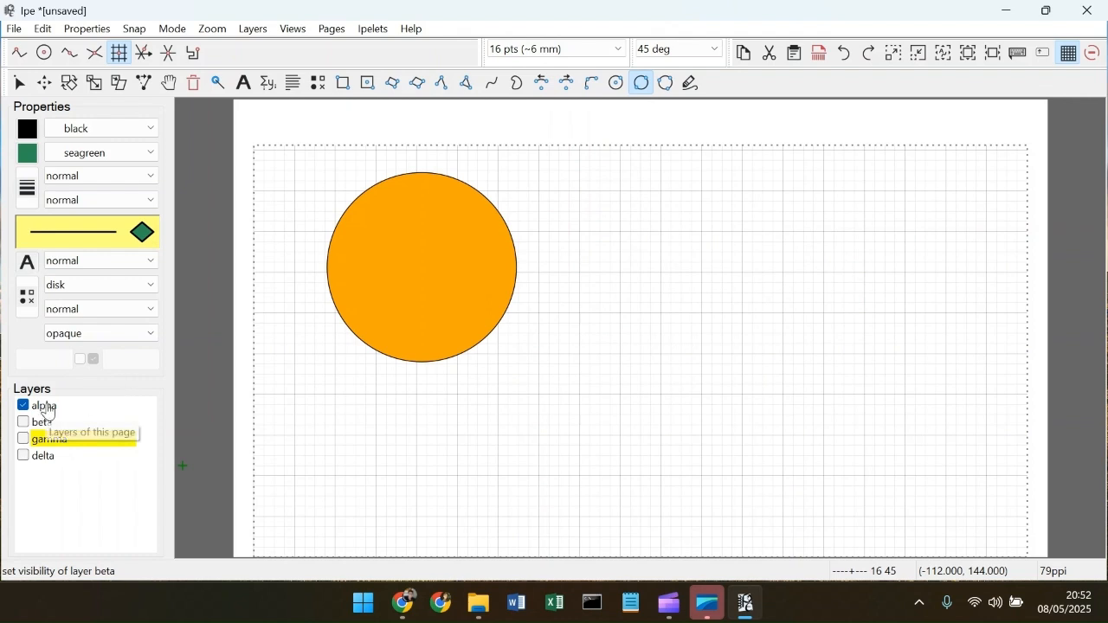
{"action": "left_click", "coordinate": [45, 407]}
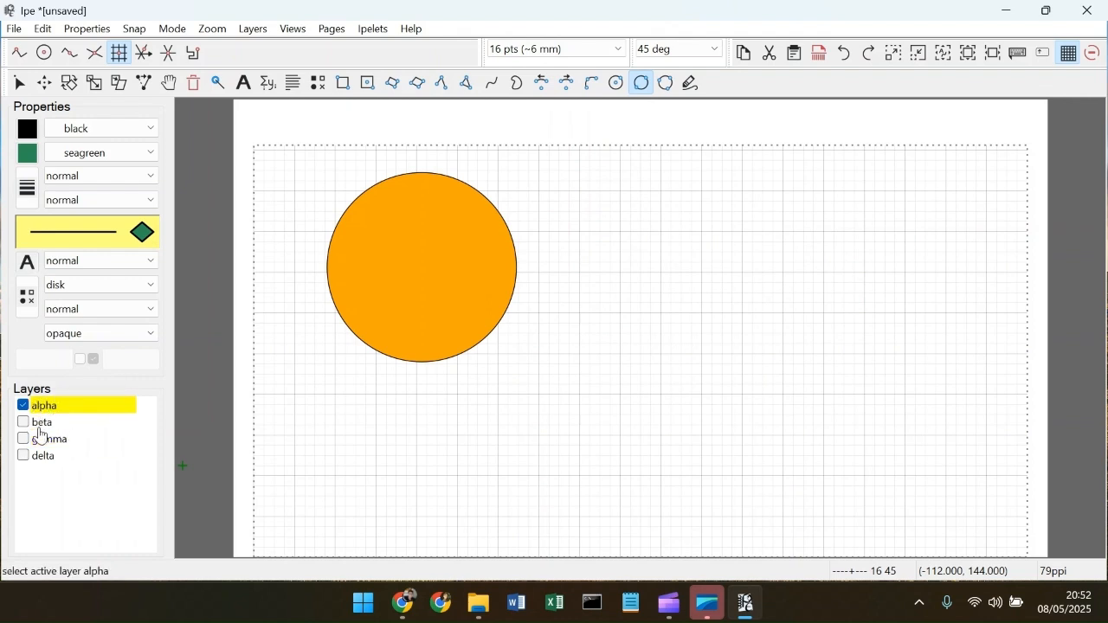
{"action": "left_click", "coordinate": [23, 422]}
Step: Move the brown circle completely over the orange circle, and hide and show the beta layer to check what lies beneath
{"action": "key", "text": "s"}
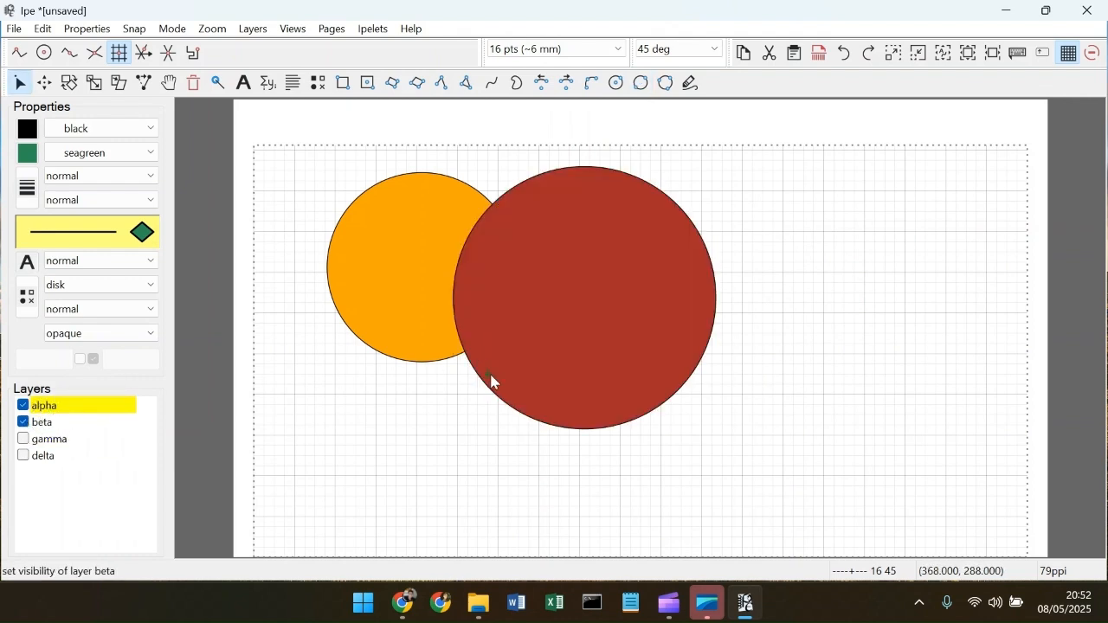
{"action": "left_click", "coordinate": [496, 390]}
{"action": "key", "text": "t"}
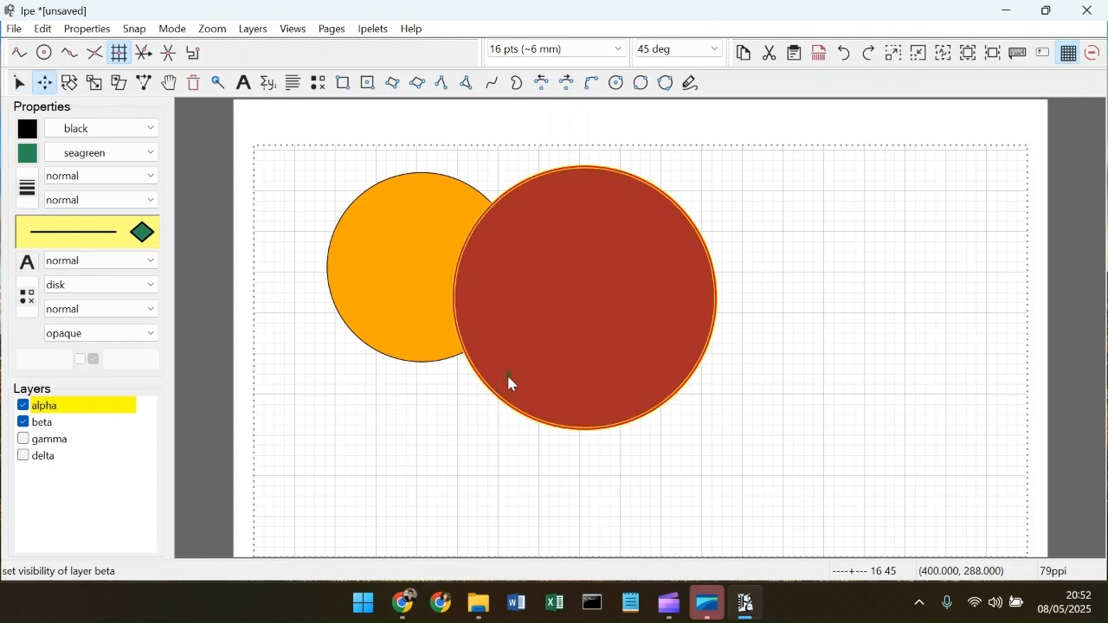
{"action": "left_click_drag", "start_coordinate": [507, 373], "coordinate": [390, 347]}
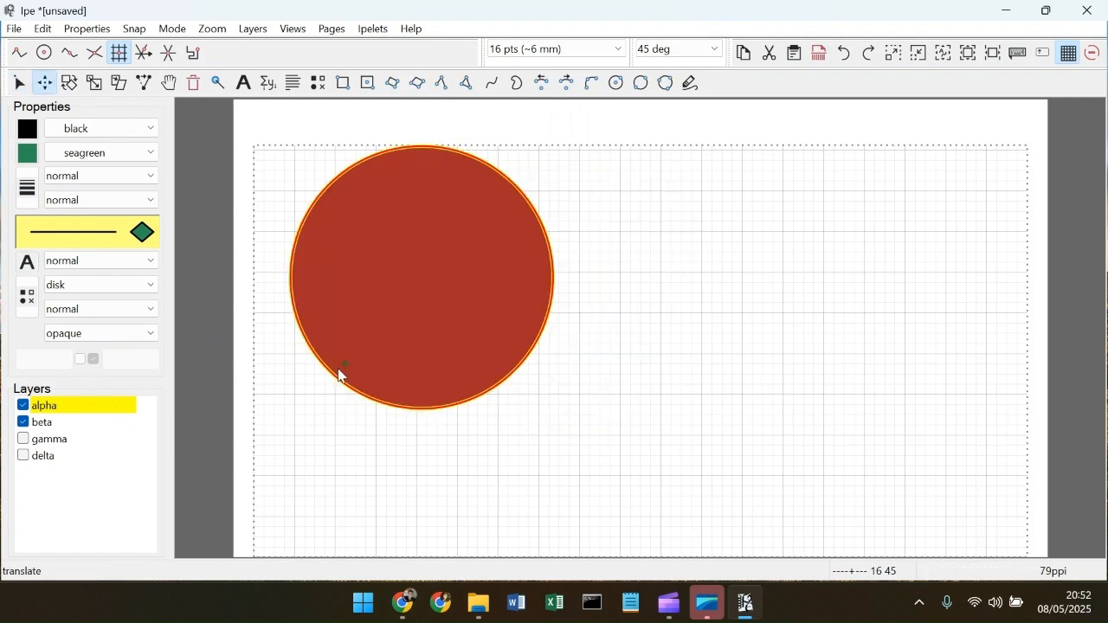
{"action": "left_click", "coordinate": [23, 423]}
{"action": "left_click", "coordinate": [23, 422]}
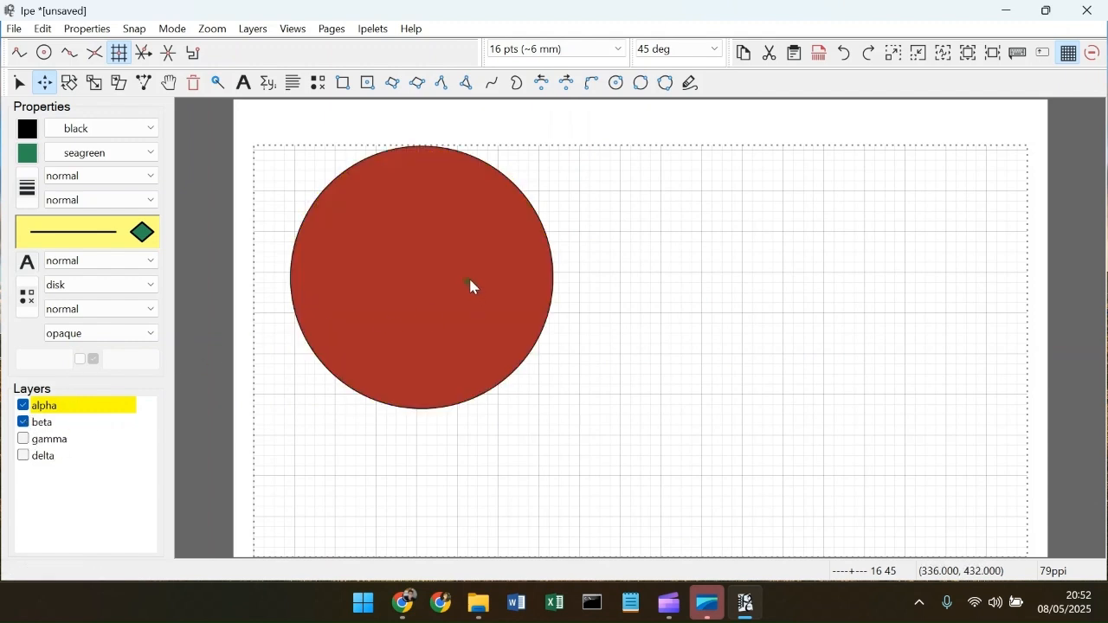
Step: Move the brown circle to the right so that it only partly overlaps the orange circle
{"action": "key", "text": "s"}
{"action": "left_click", "coordinate": [544, 330]}
{"action": "key", "text": "t"}
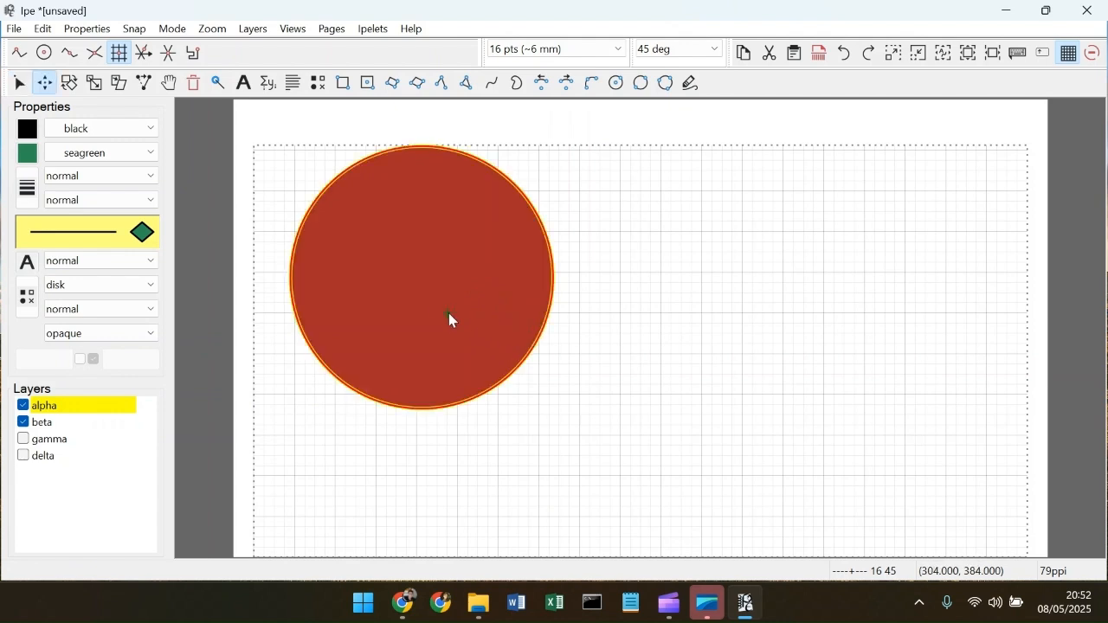
{"action": "left_click_drag", "start_coordinate": [450, 317], "coordinate": [594, 325]}
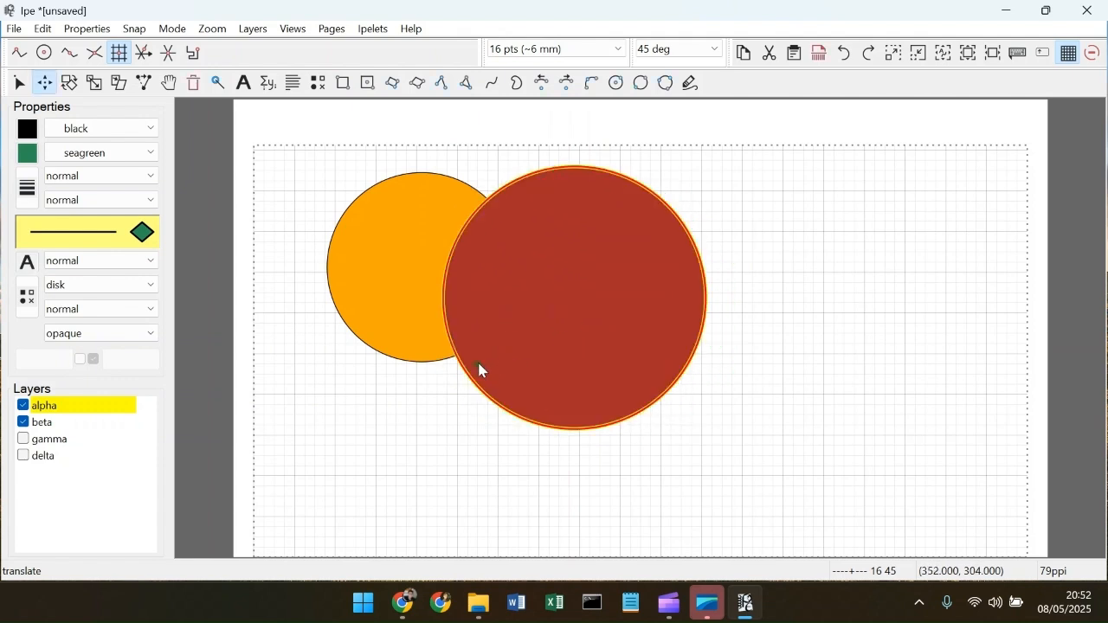
Step: Show the gamma layer and move the green circle left so that it overlaps more of the brown circle
{"action": "left_click", "coordinate": [24, 439]}
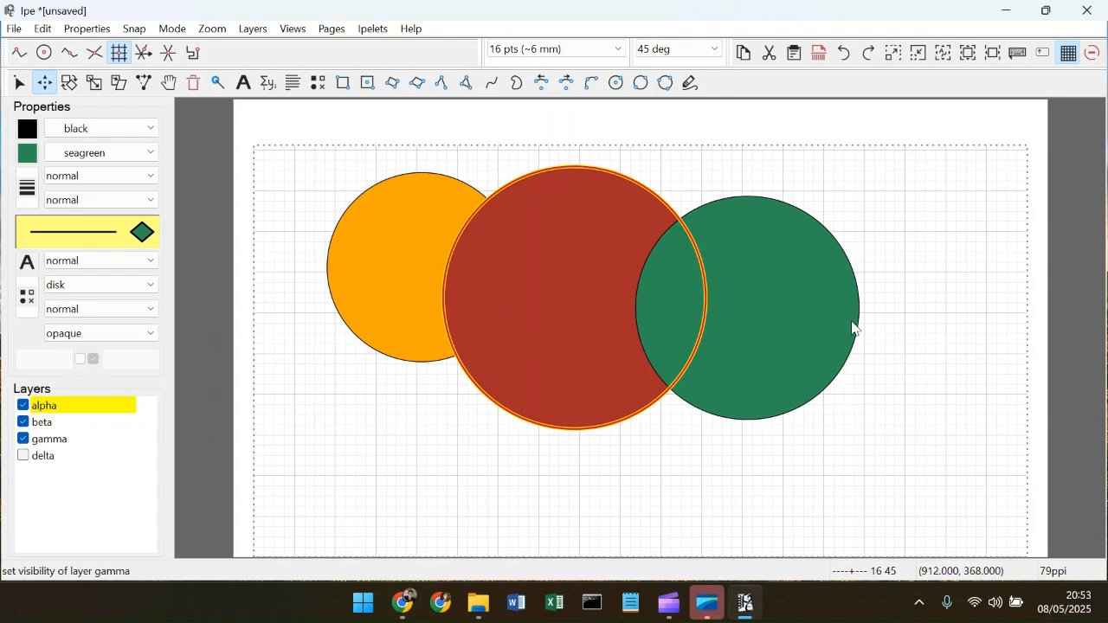
{"action": "key", "text": "s"}
{"action": "left_click", "coordinate": [956, 373]}
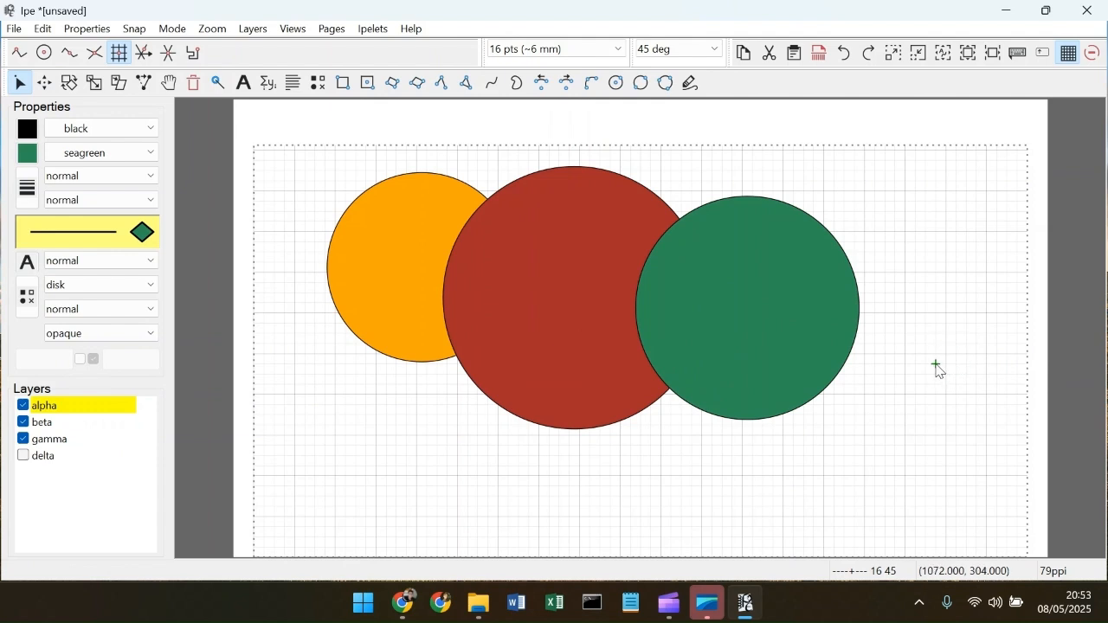
{"action": "left_click", "coordinate": [831, 376]}
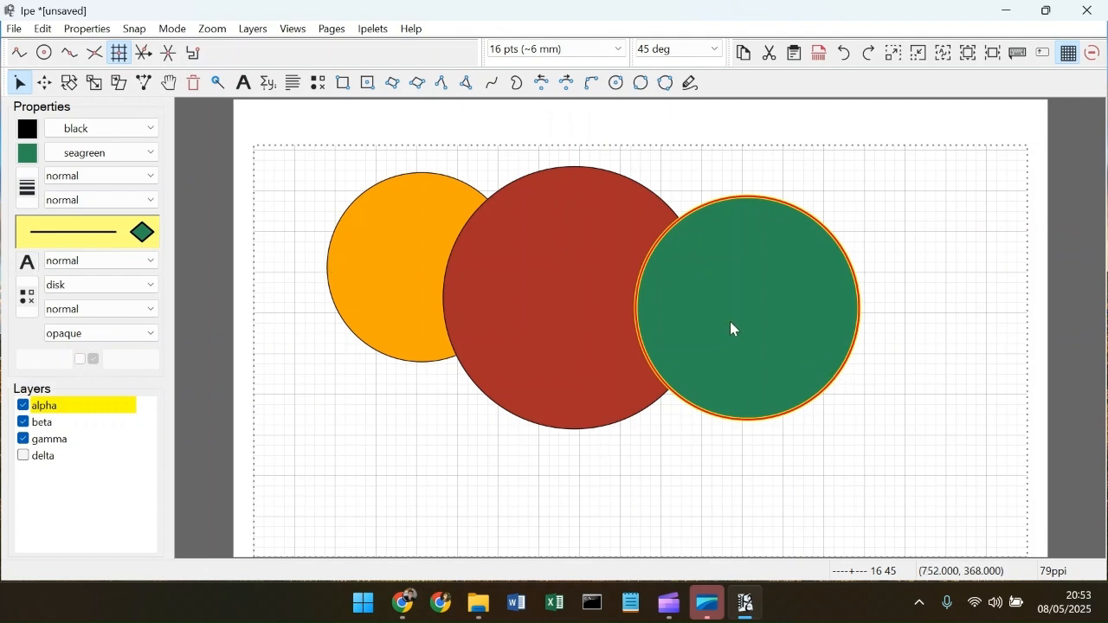
{"action": "key", "text": "t"}
{"action": "left_click_drag", "start_coordinate": [740, 322], "coordinate": [680, 323]}
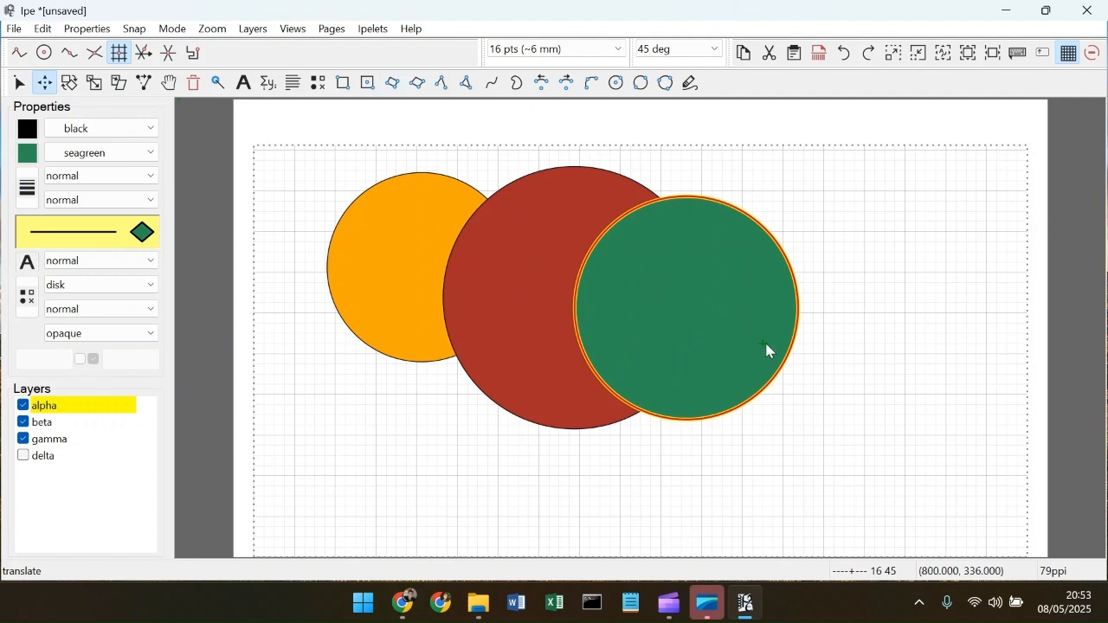
Step: Send the green circle backward so that it lies behind the brown circle, and clear the selection
{"action": "key", "text": "s"}
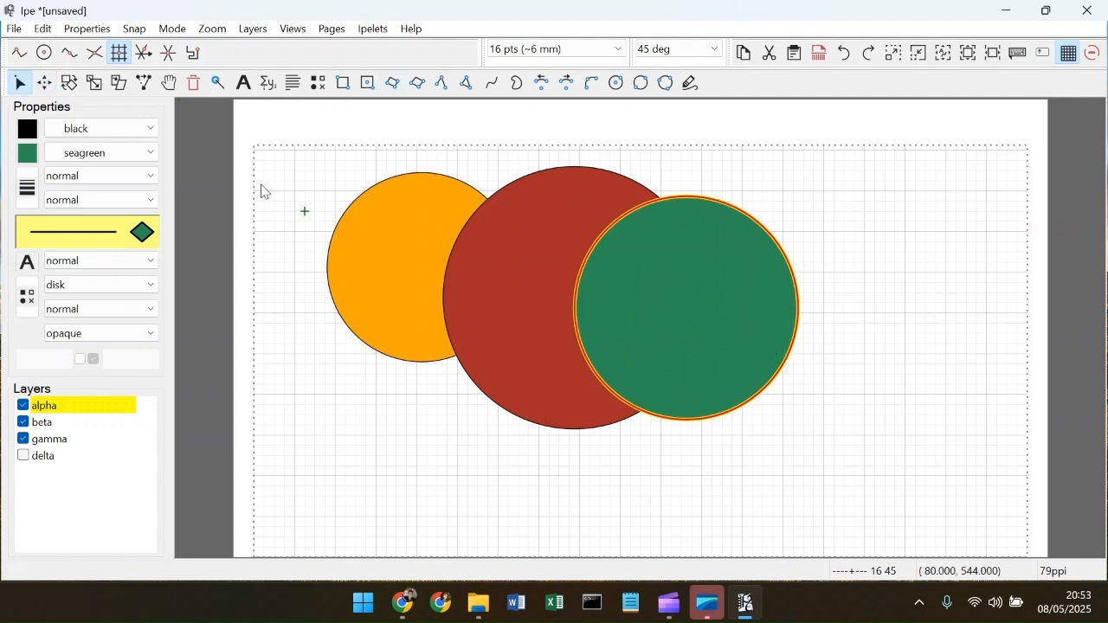
{"action": "left_click", "coordinate": [42, 29]}
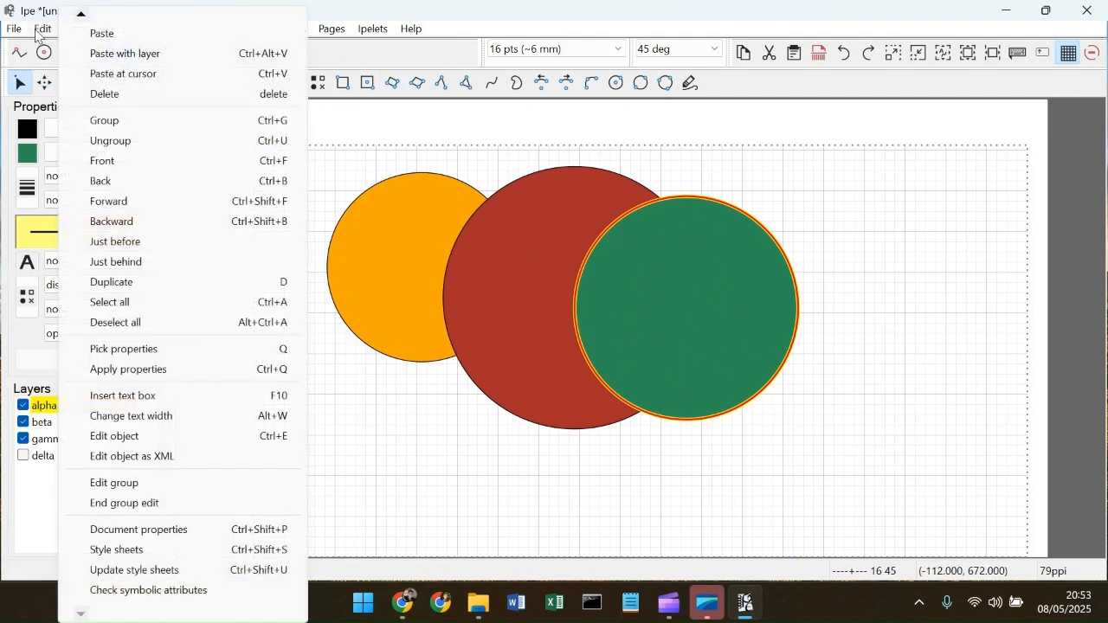
{"action": "left_click", "coordinate": [127, 229]}
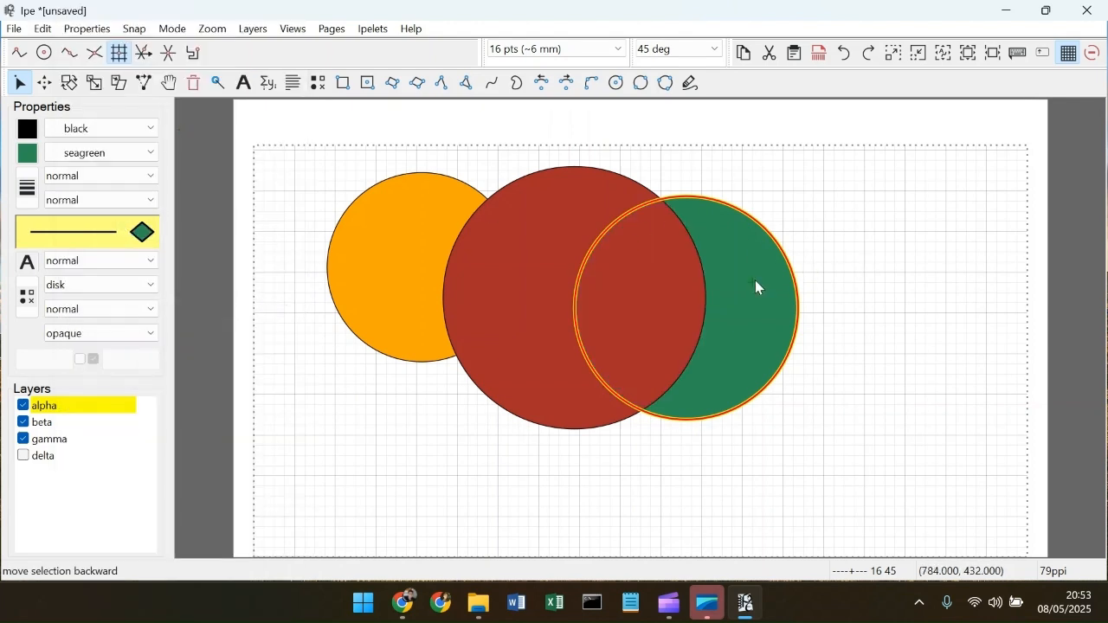
{"action": "left_click", "coordinate": [875, 306]}
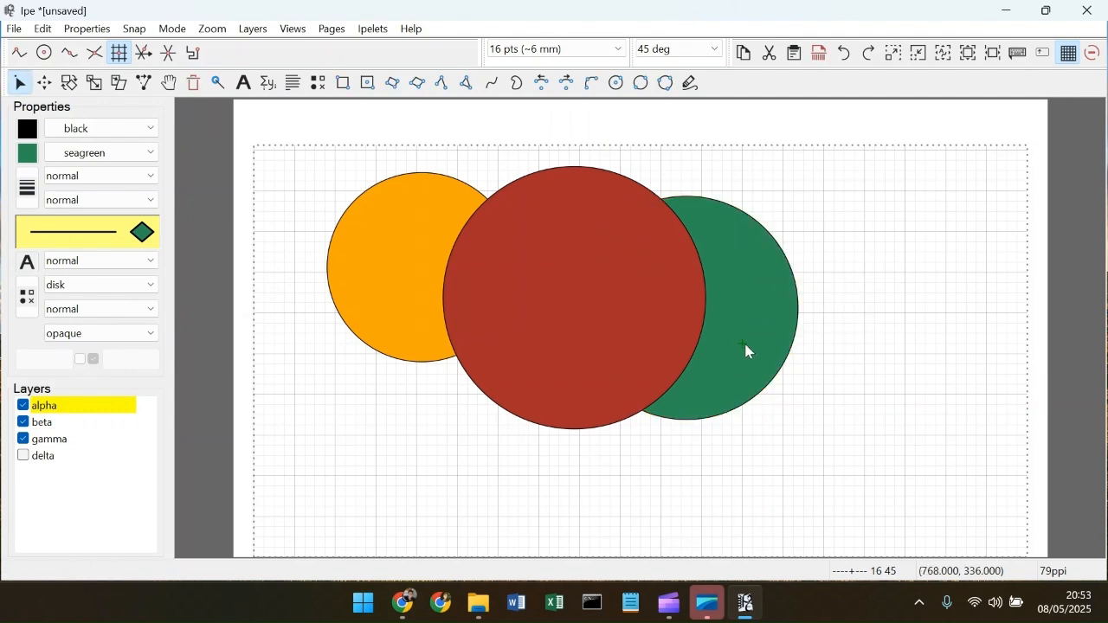
Step: Bring the orange circle forward two levels so that it lies in front of the brown circle
{"action": "left_click", "coordinate": [374, 341]}
{"action": "left_click", "coordinate": [45, 28]}
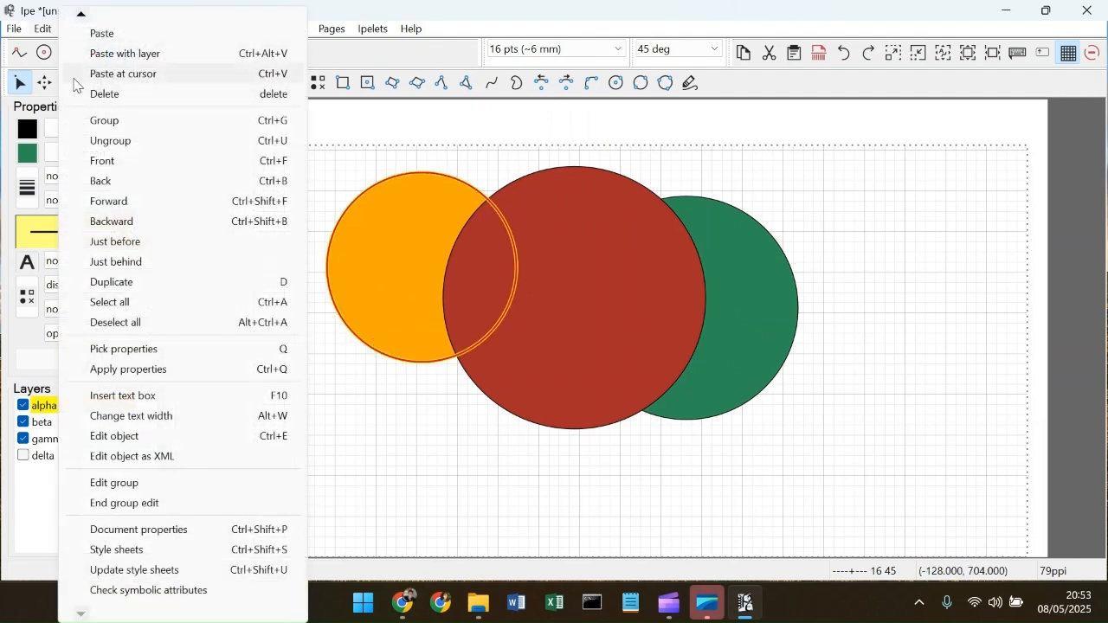
{"action": "left_click", "coordinate": [151, 202]}
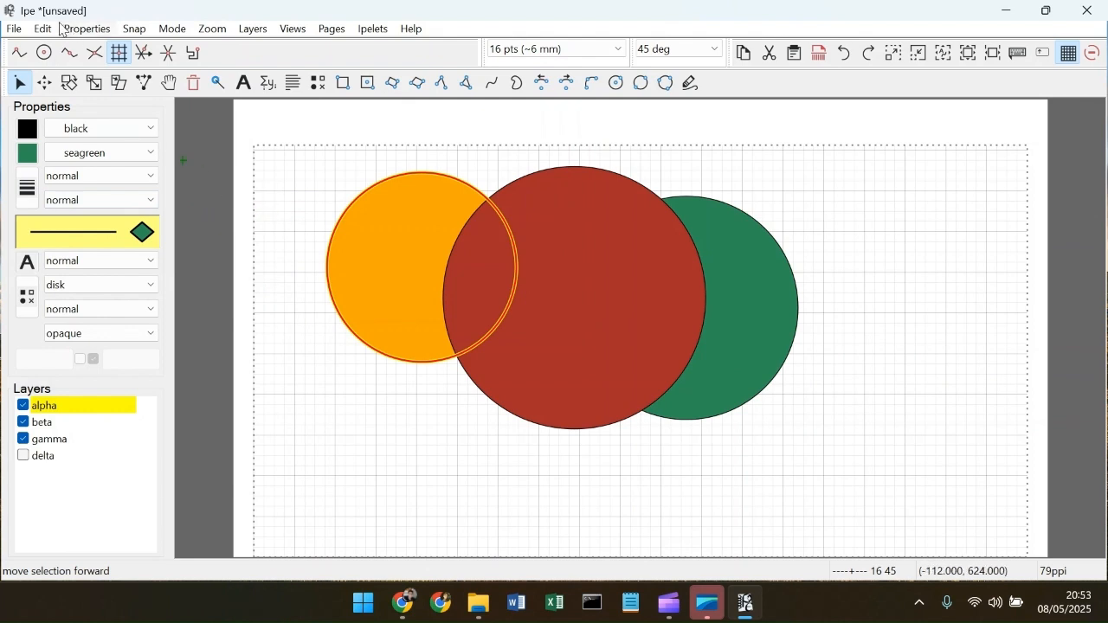
{"action": "left_click", "coordinate": [379, 419]}
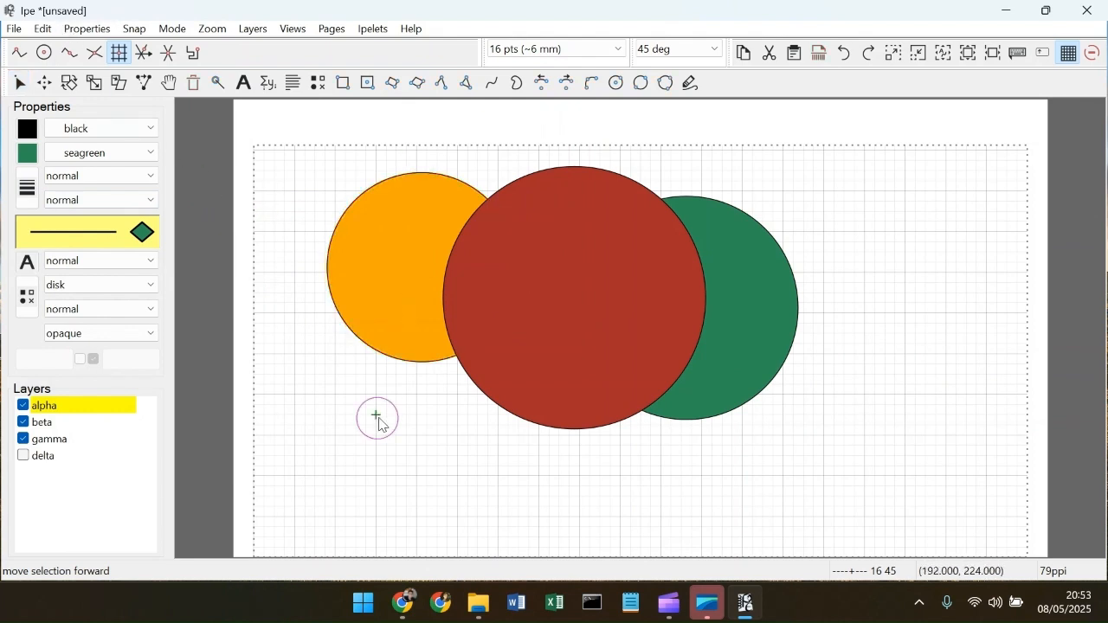
{"action": "left_click", "coordinate": [330, 268]}
{"action": "left_click", "coordinate": [52, 29]}
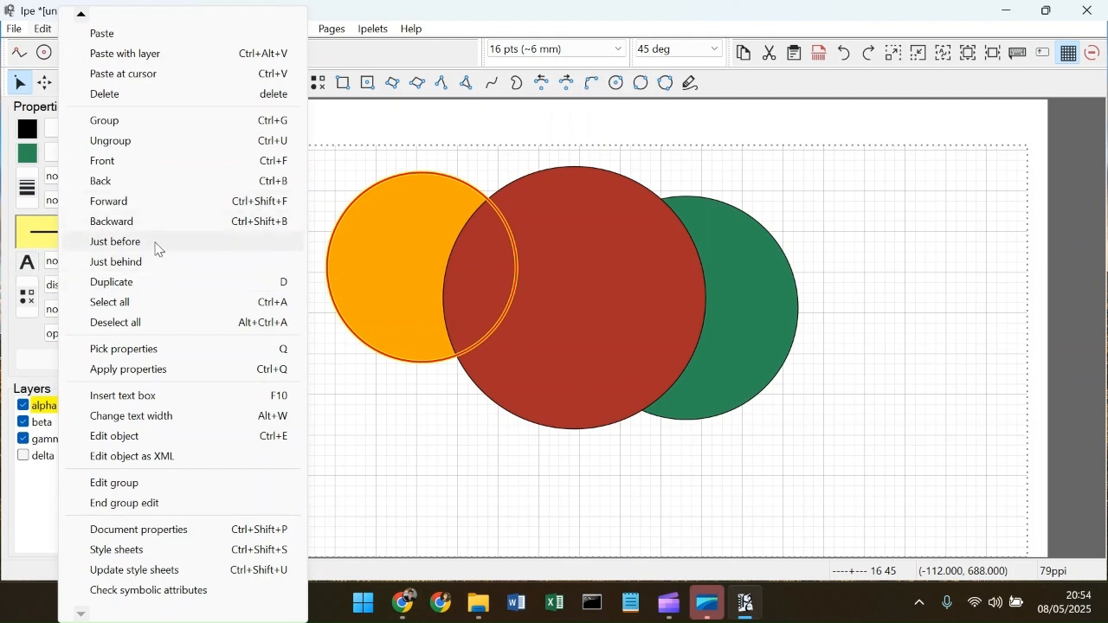
{"action": "left_click", "coordinate": [157, 209]}
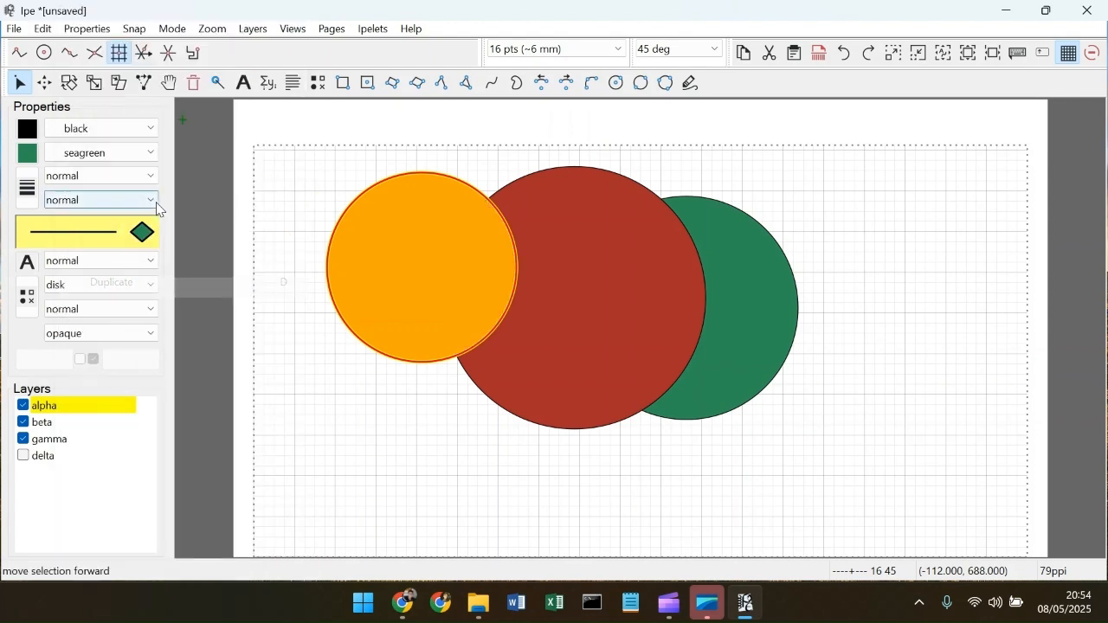
{"action": "left_click", "coordinate": [324, 378]}
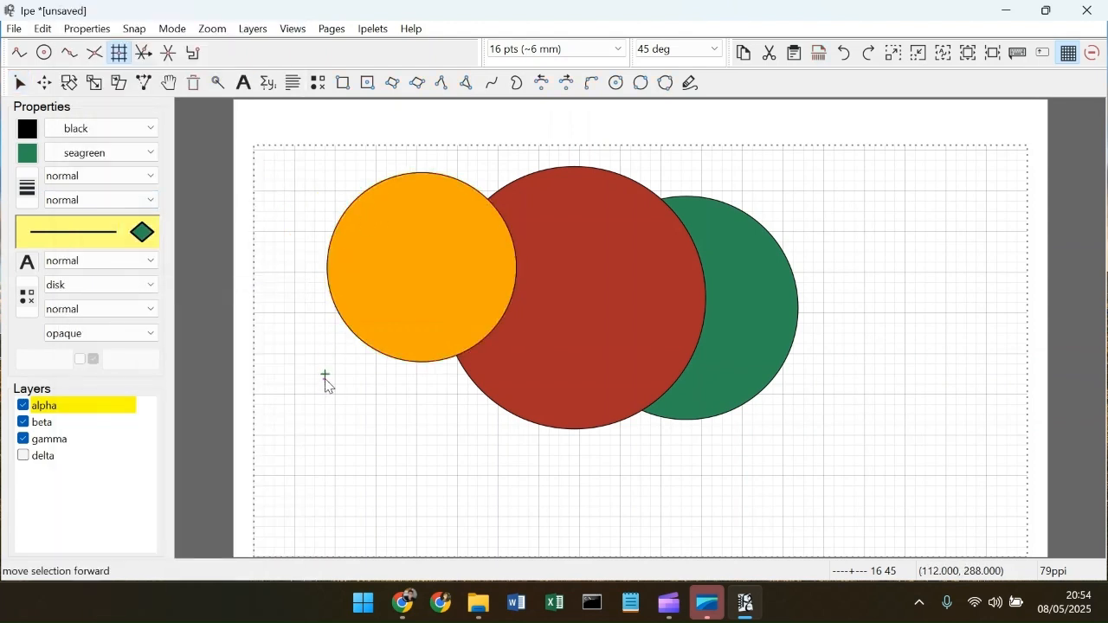
Step: Bring the brown circle forward so that it covers parts of both the orange and green circles
{"action": "left_click", "coordinate": [476, 183]}
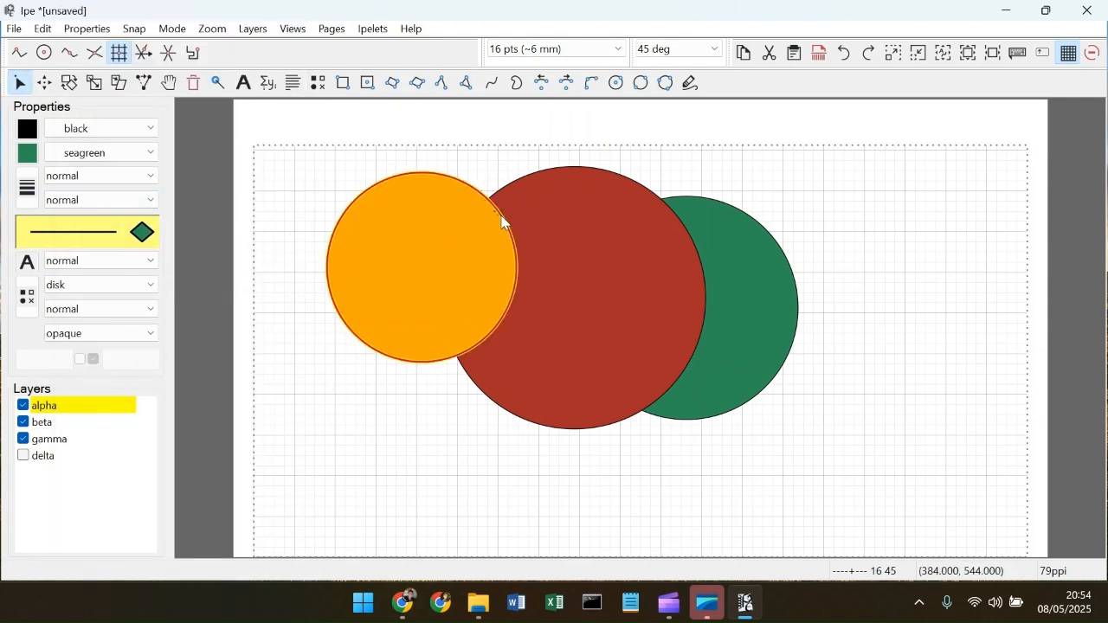
{"action": "left_click", "coordinate": [562, 171]}
{"action": "left_click", "coordinate": [46, 33]}
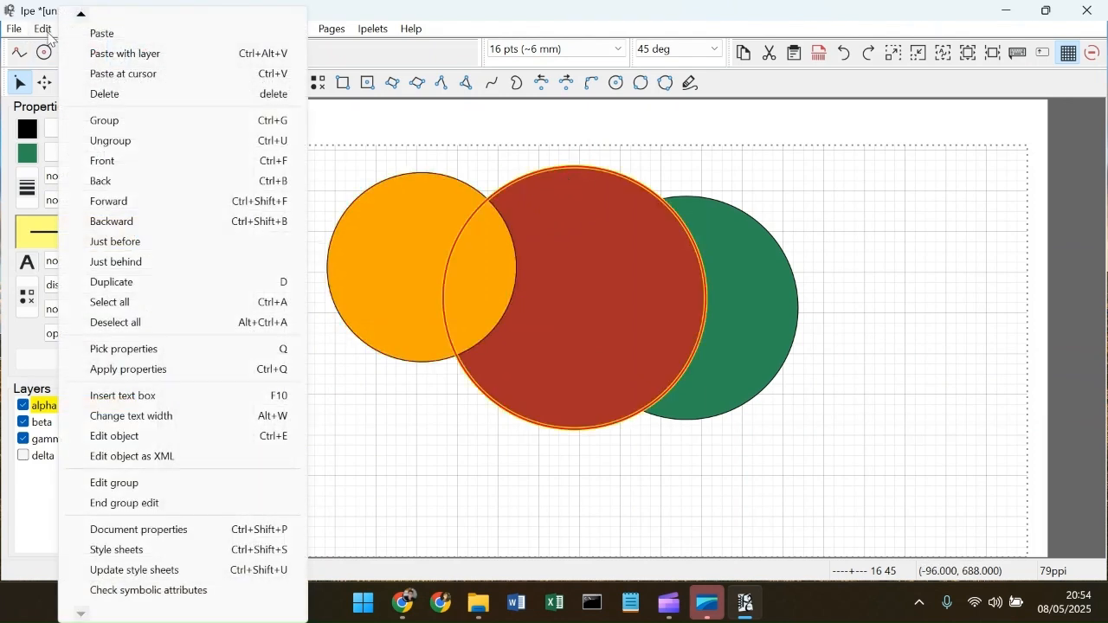
{"action": "left_click", "coordinate": [135, 206]}
{"action": "left_click", "coordinate": [601, 468]}
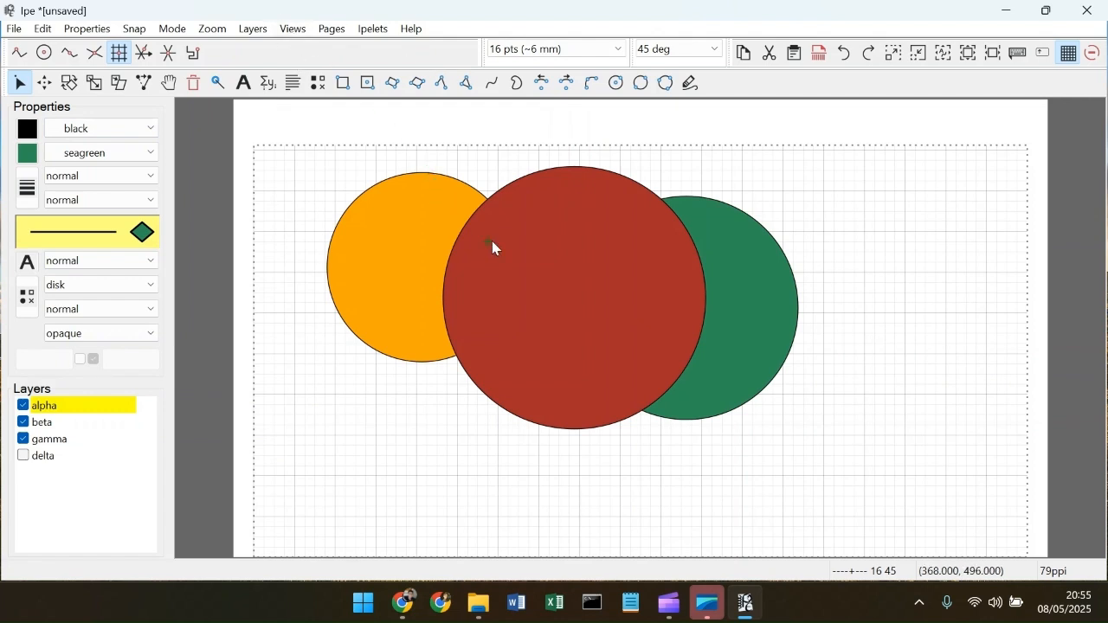
Step: Add five new views to the page, making six views in total
{"action": "left_click", "coordinate": [294, 29]}
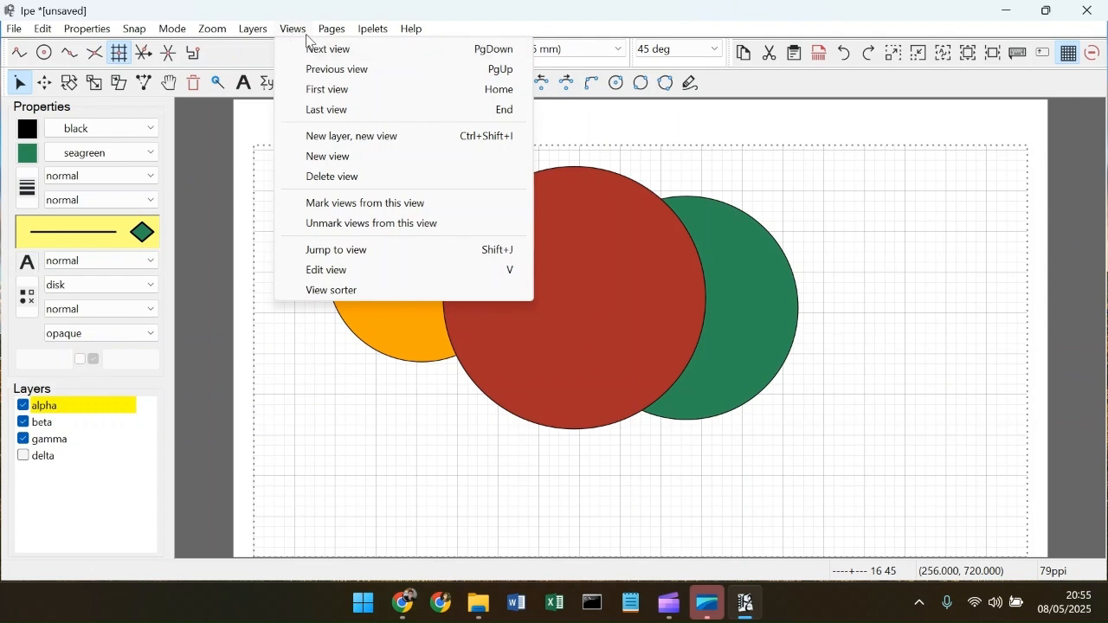
{"action": "left_click", "coordinate": [331, 159]}
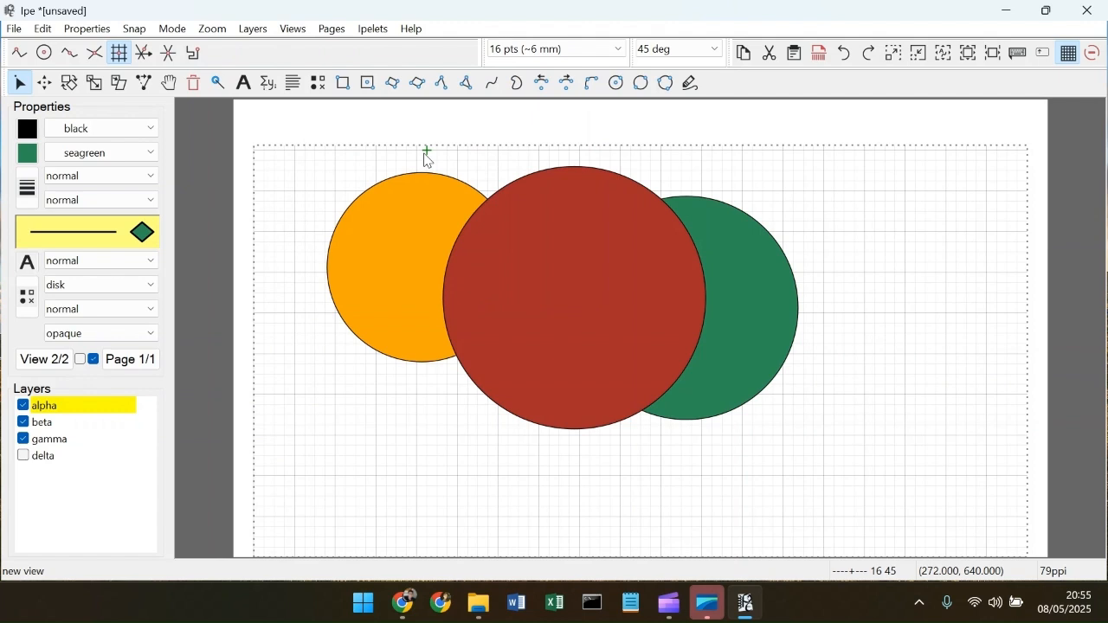
{"action": "left_click", "coordinate": [297, 36]}
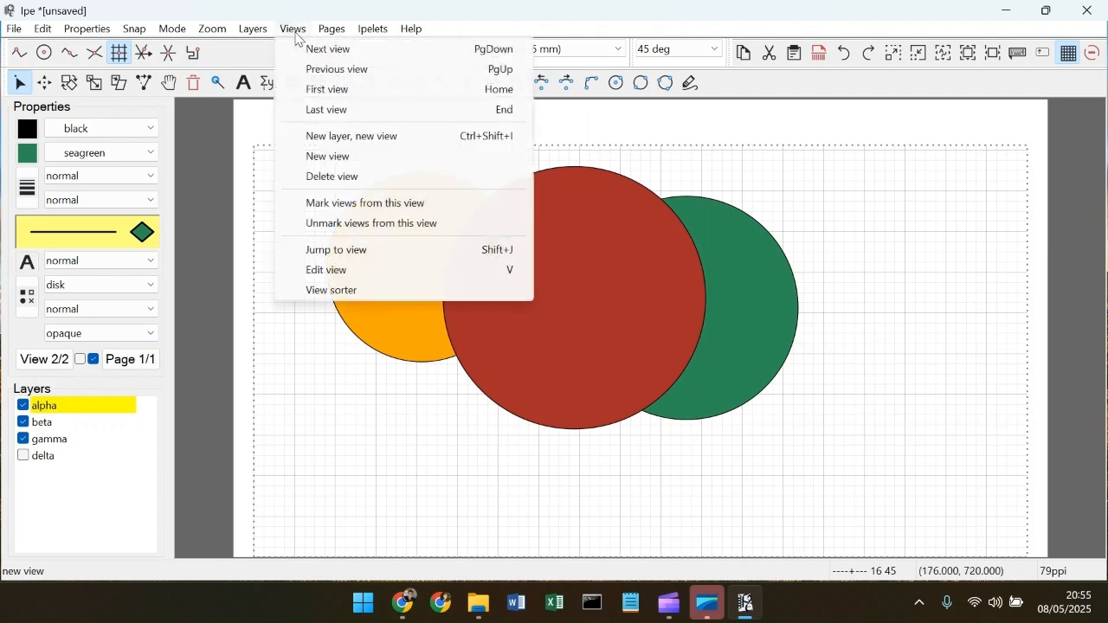
{"action": "left_click", "coordinate": [349, 157]}
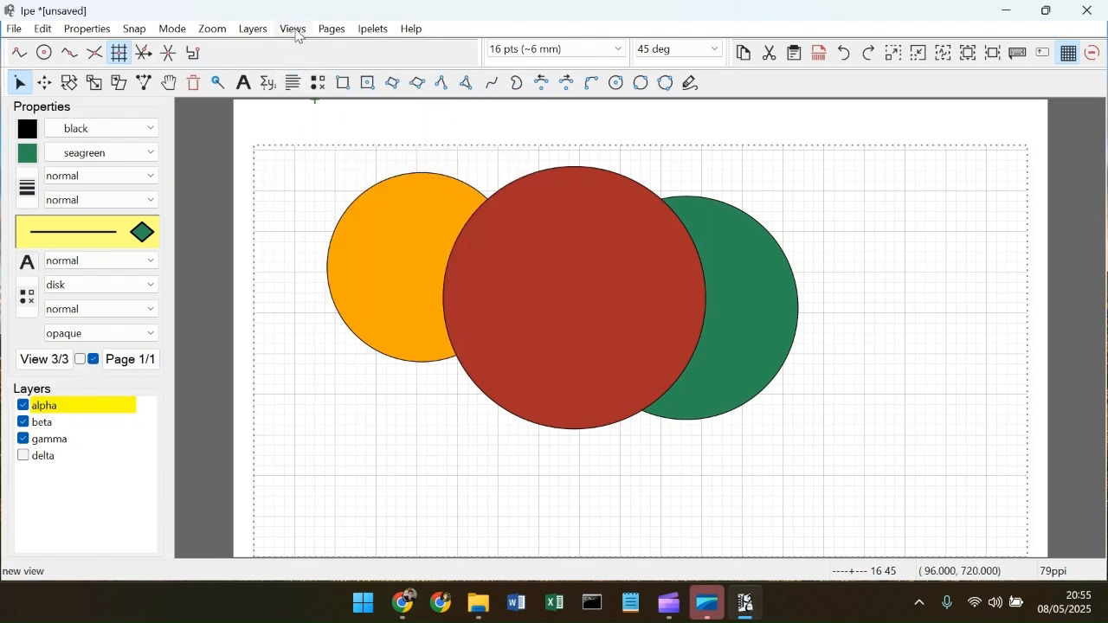
{"action": "left_click", "coordinate": [297, 35]}
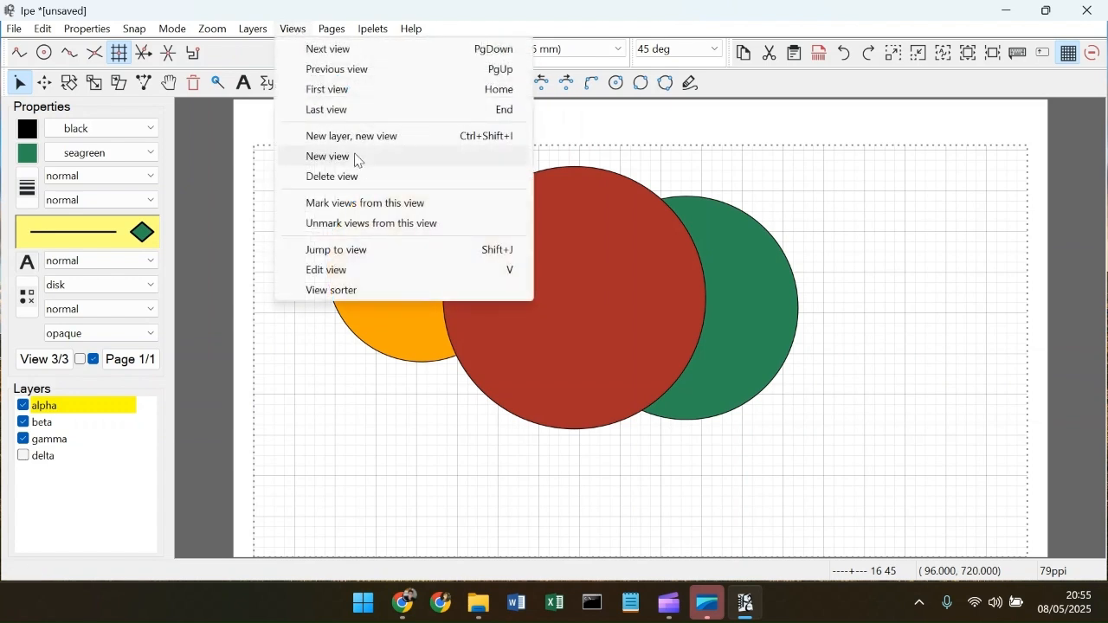
{"action": "left_click", "coordinate": [358, 160]}
{"action": "left_click", "coordinate": [292, 33]}
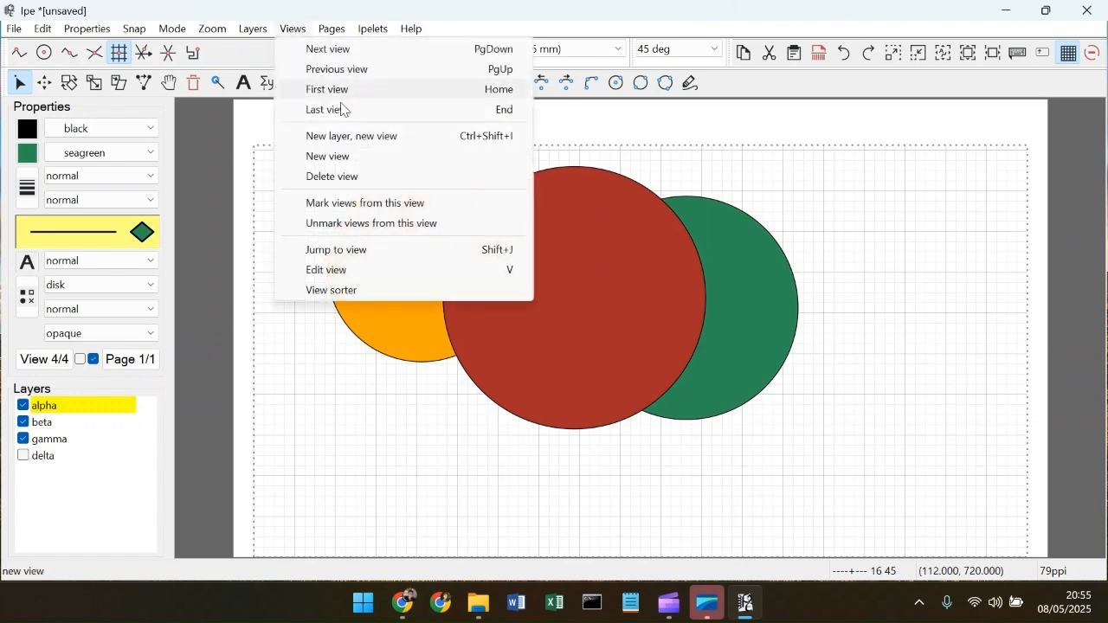
{"action": "left_click", "coordinate": [354, 165]}
{"action": "left_click", "coordinate": [292, 31]}
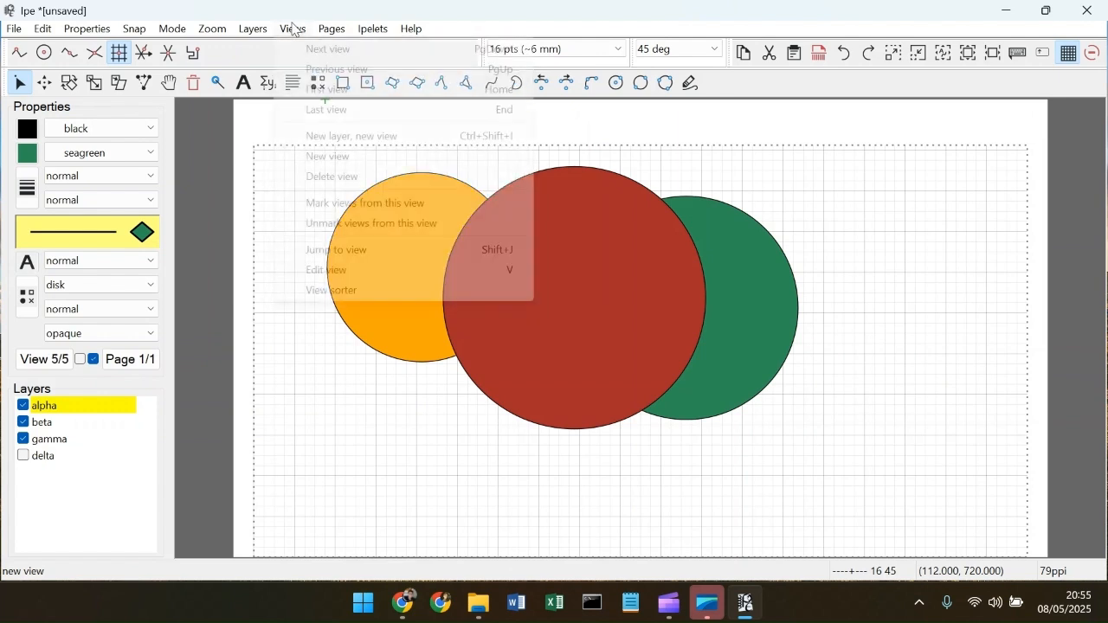
{"action": "left_click", "coordinate": [370, 161]}
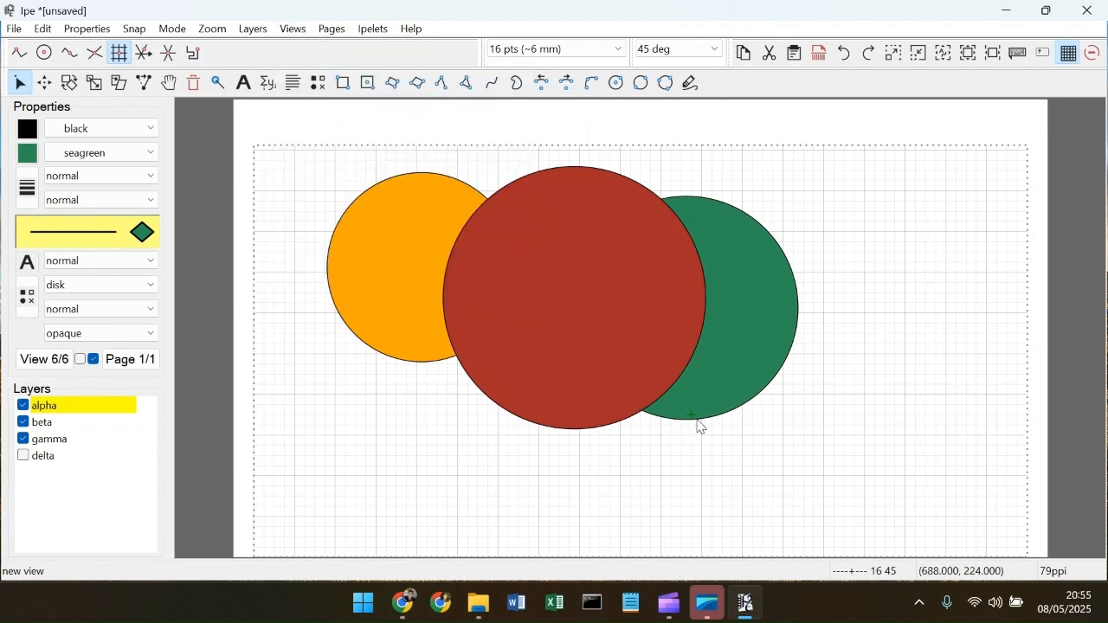
Step: Delete all three circles, check the effect in the view selection overview, and undo the deletion
{"action": "left_click_drag", "start_coordinate": [806, 473], "coordinate": [309, 160]}
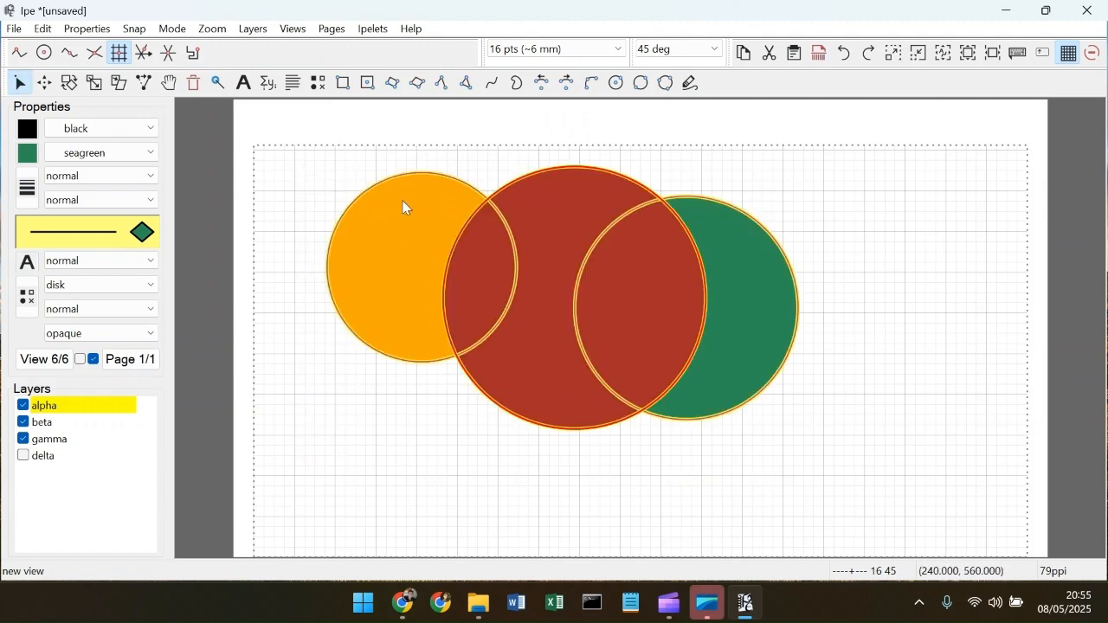
{"action": "key", "text": "Delete"}
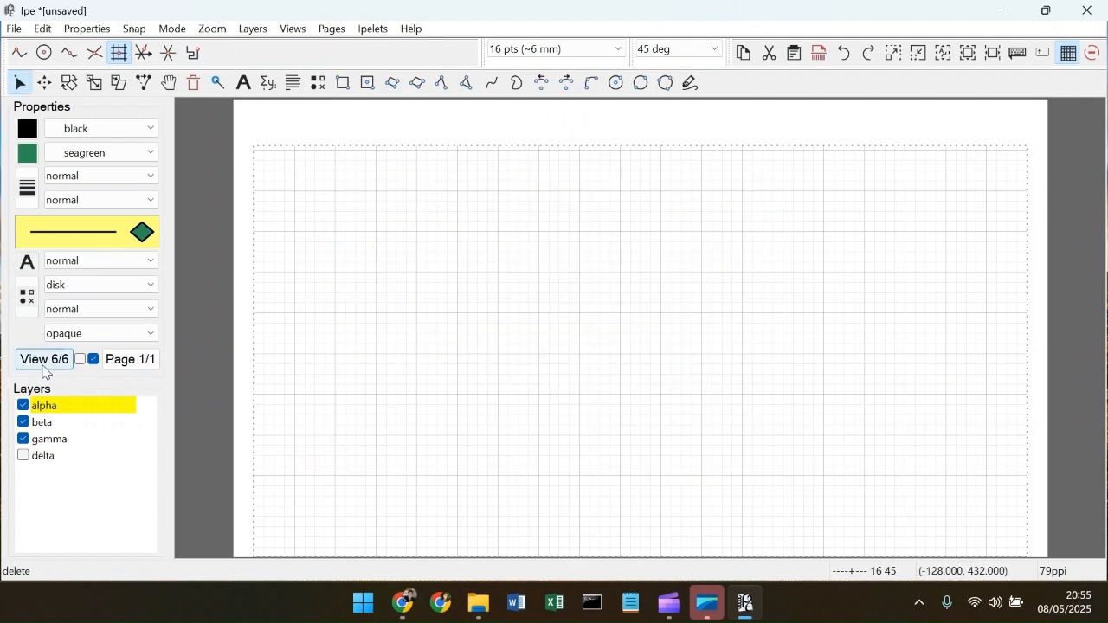
{"action": "left_click", "coordinate": [45, 362]}
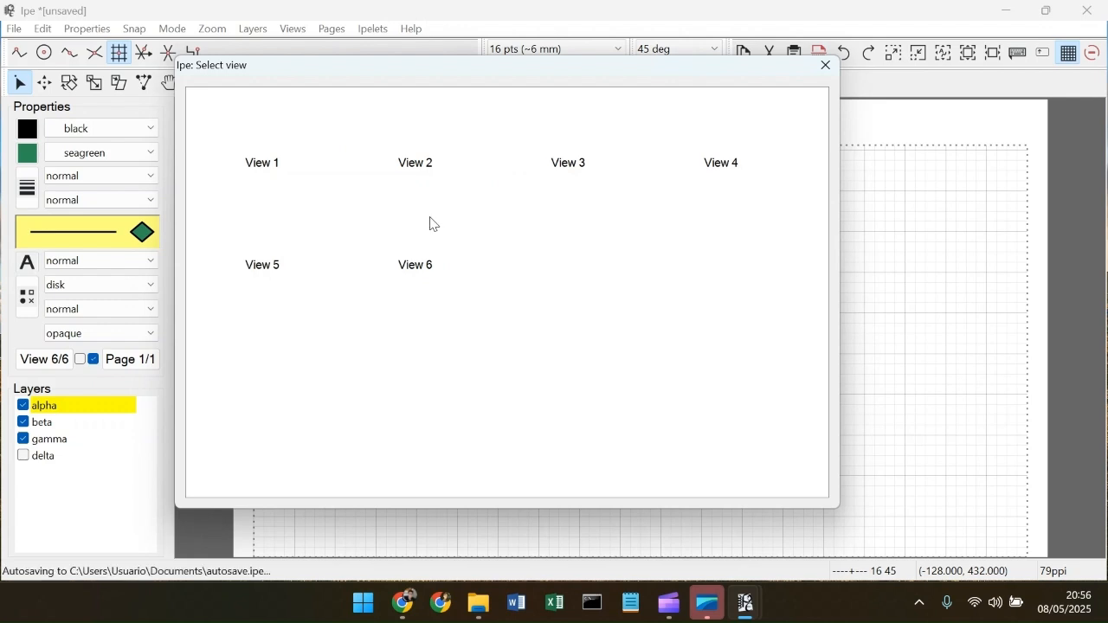
{"action": "left_click", "coordinate": [829, 69]}
{"action": "key", "text": "ctrl+z"}
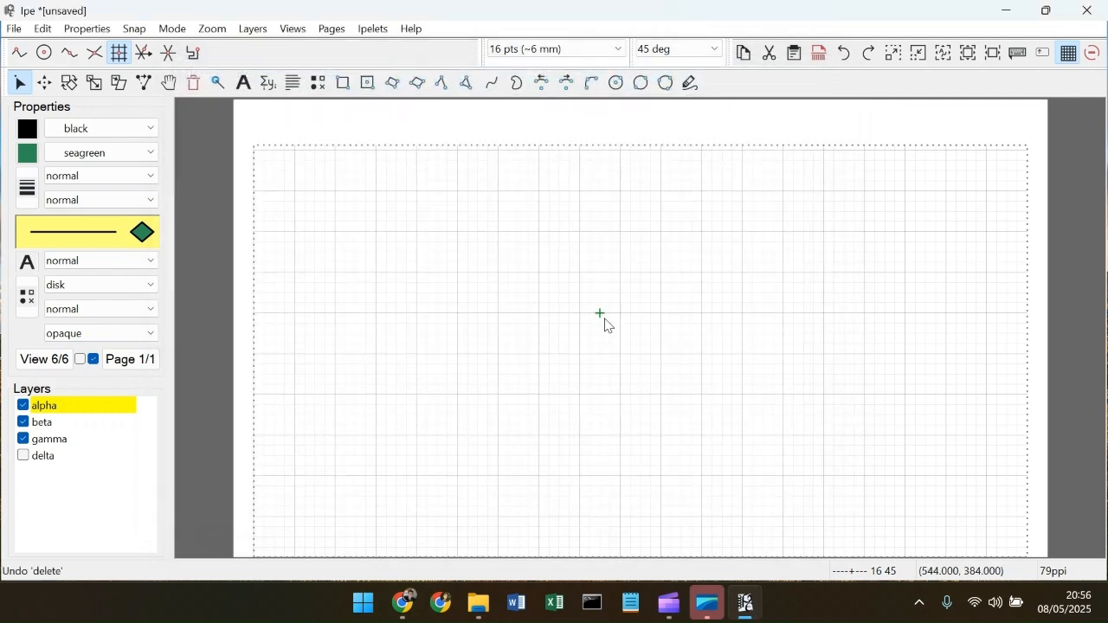
Step: Move the green circle to the right so that it overlaps less of the brown circle
{"action": "left_click", "coordinate": [909, 409]}
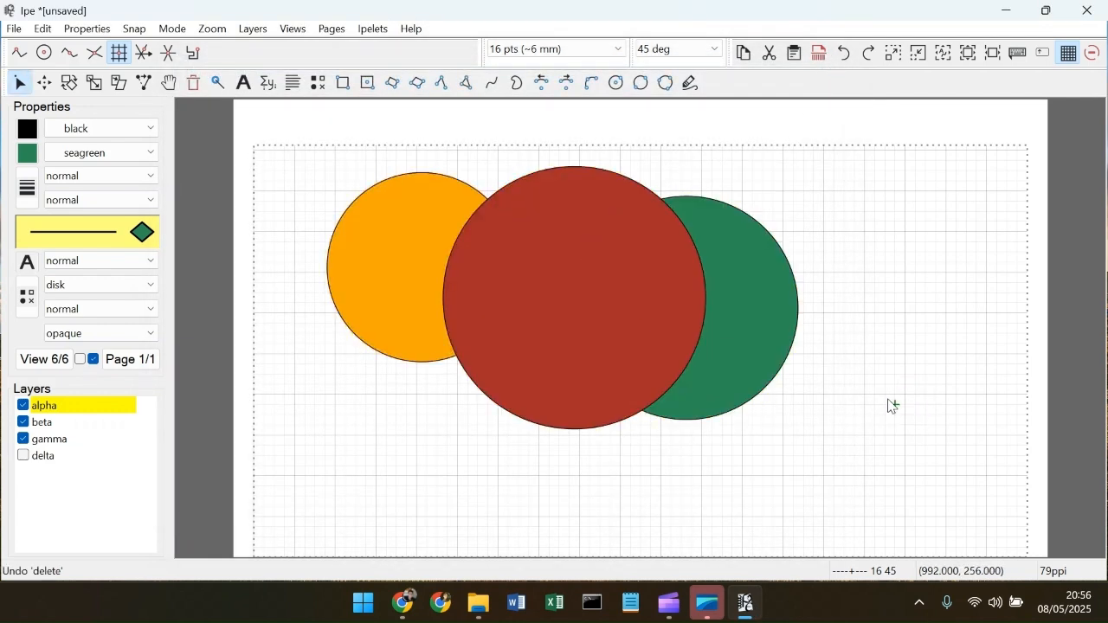
{"action": "left_click", "coordinate": [797, 290]}
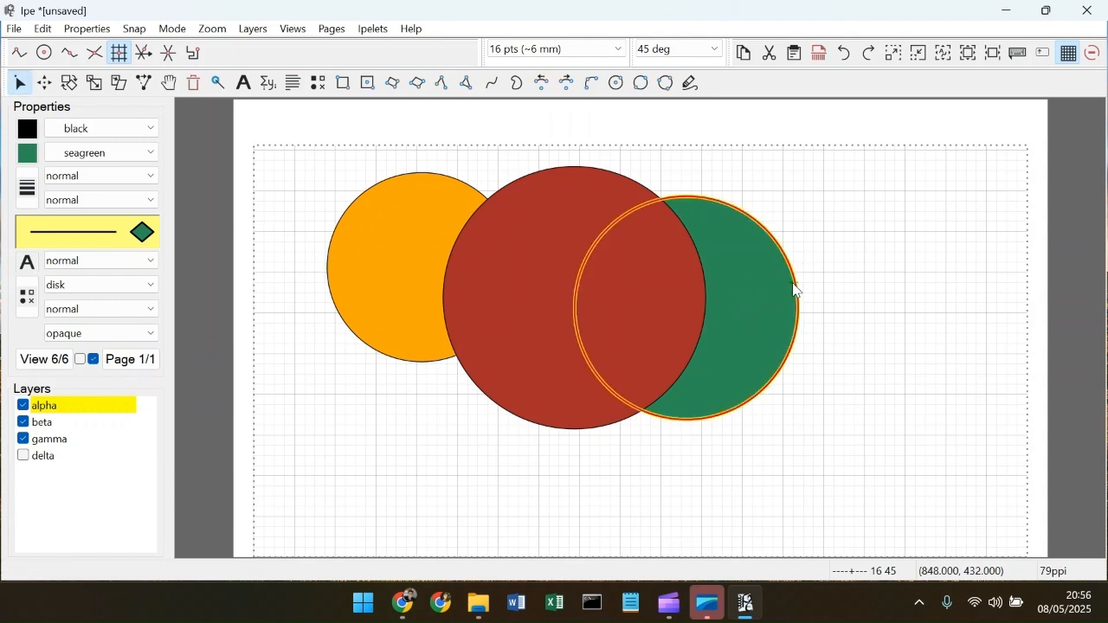
{"action": "left_click_drag", "start_coordinate": [797, 290], "coordinate": [859, 290]}
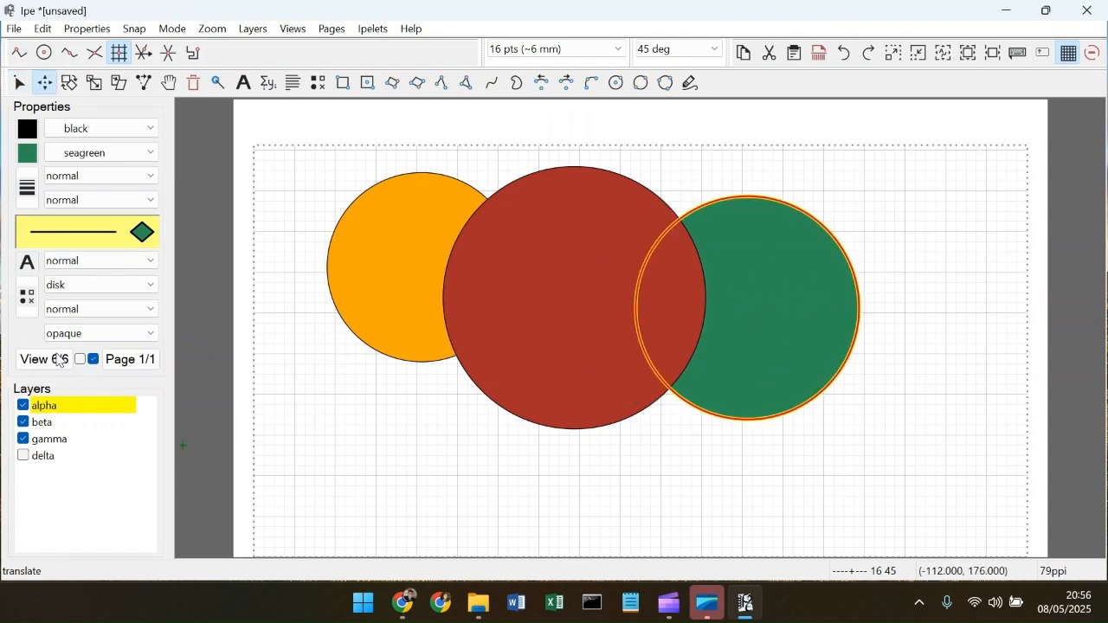
Step: Switch to View 1 and hide the gamma and beta layers so that only the alpha layer shows
{"action": "left_click", "coordinate": [58, 371]}
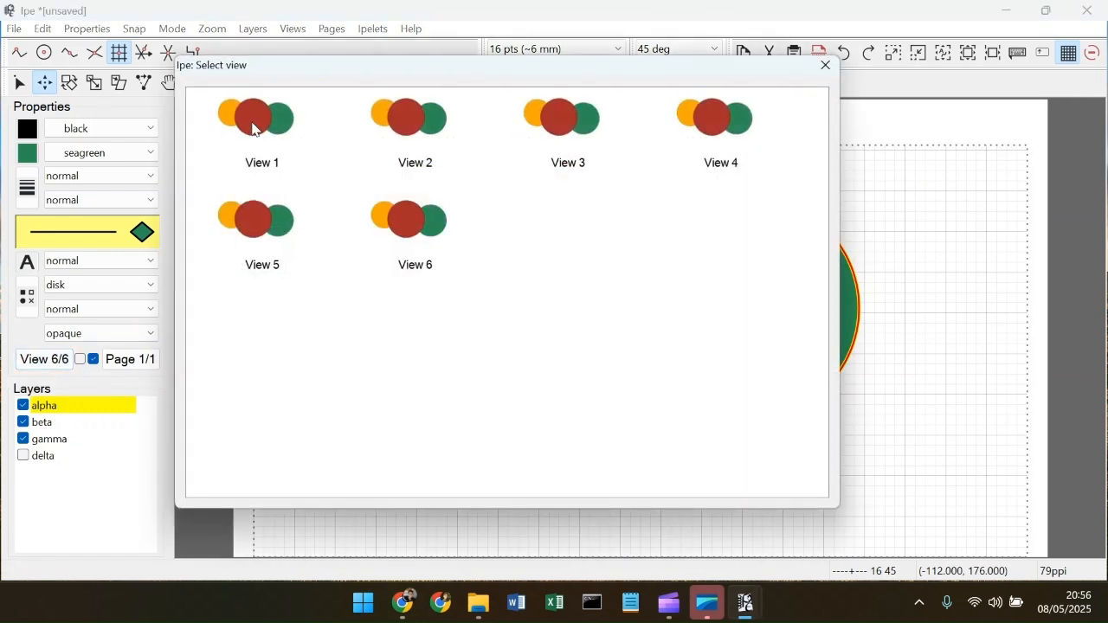
{"action": "left_click", "coordinate": [258, 129]}
{"action": "double_click", "coordinate": [264, 123]}
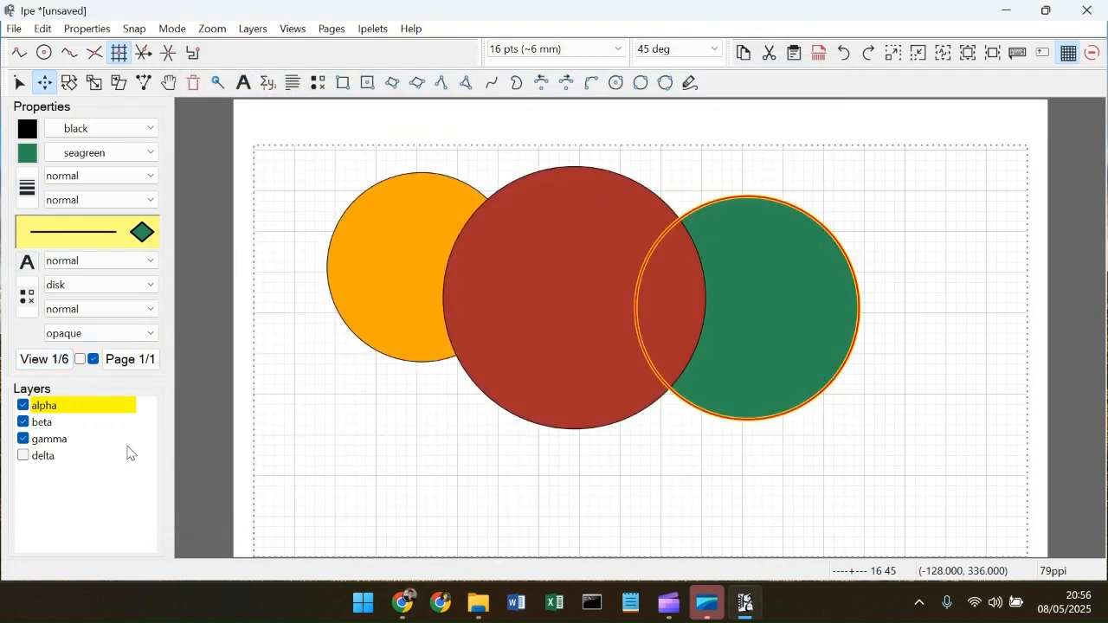
{"action": "left_click", "coordinate": [22, 439]}
{"action": "left_click", "coordinate": [23, 423]}
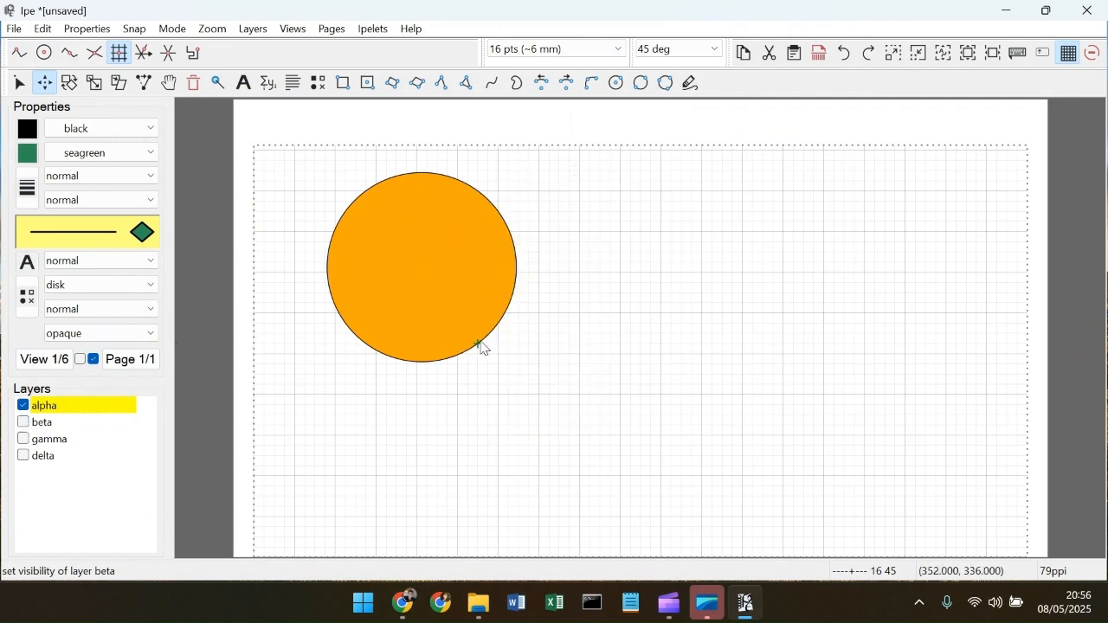
Step: Switch to View 2 and hide the gamma and alpha layers so that only the beta layer shows
{"action": "left_click", "coordinate": [44, 359]}
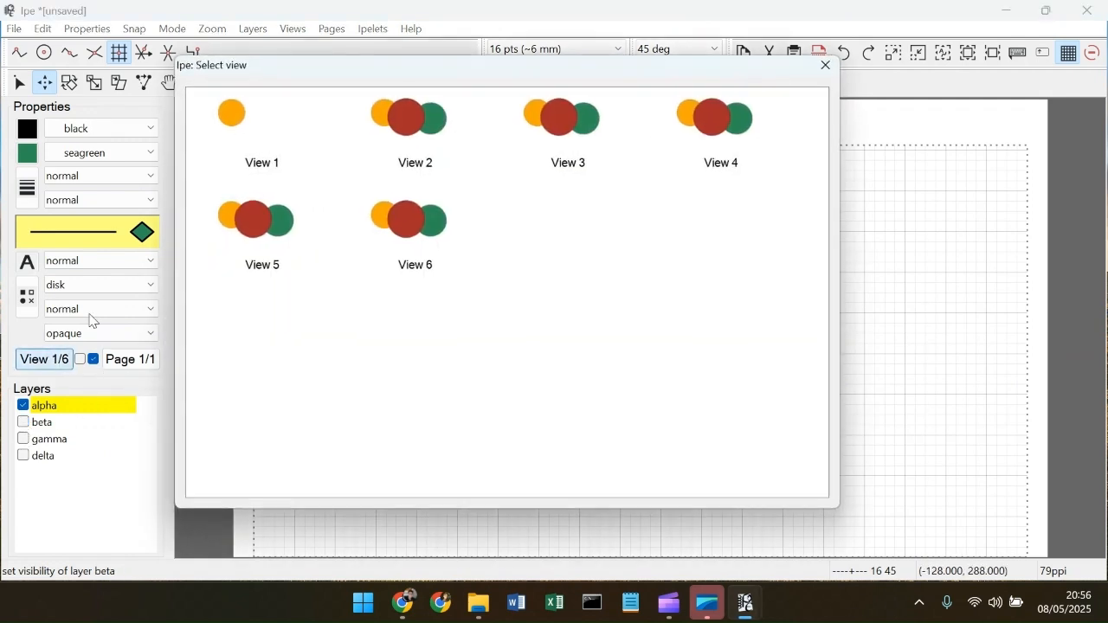
{"action": "double_click", "coordinate": [437, 113]}
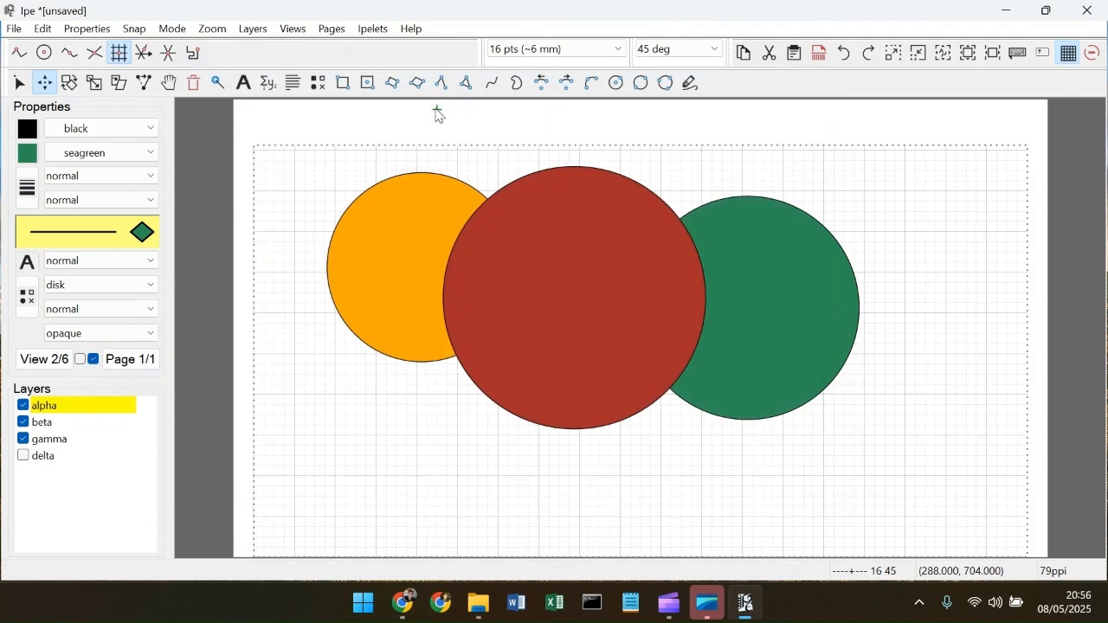
{"action": "left_click", "coordinate": [22, 439]}
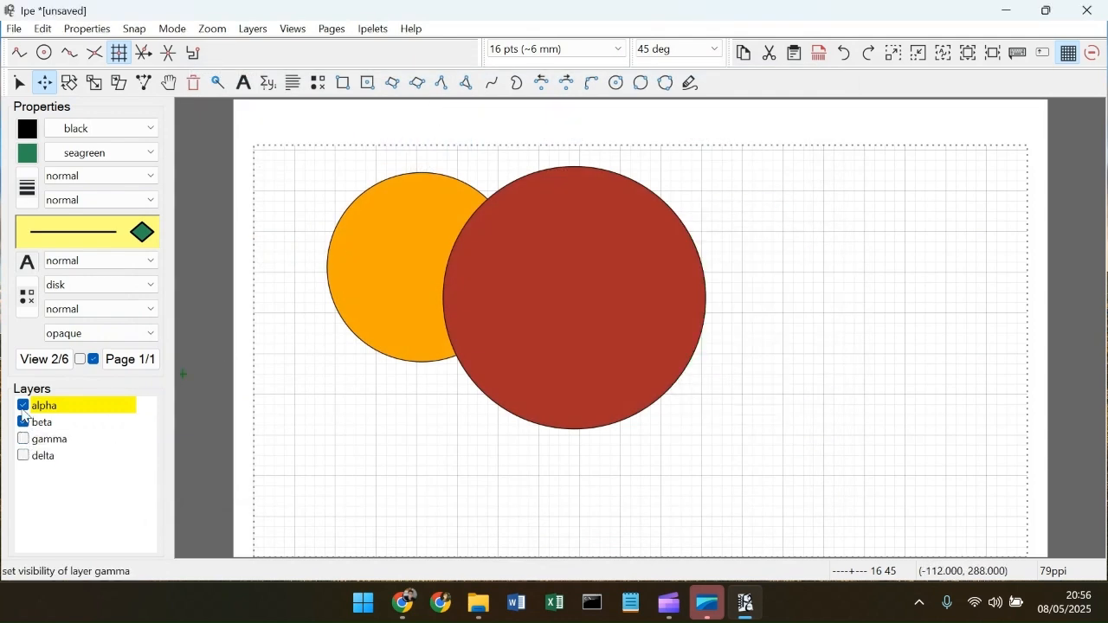
{"action": "left_click", "coordinate": [22, 405]}
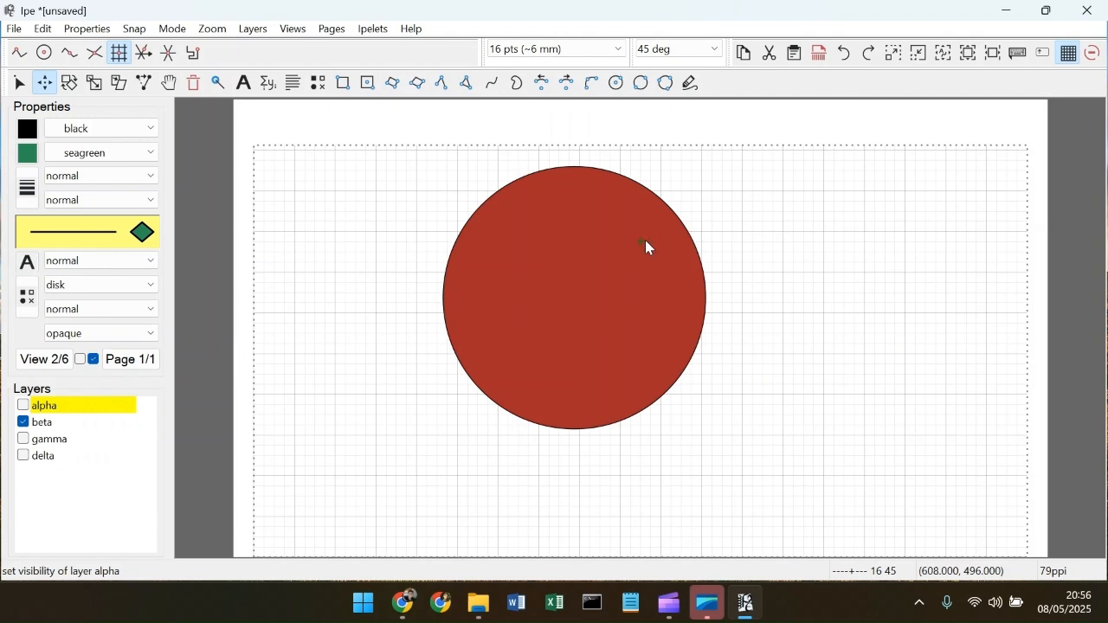
Step: Switch to View 3 and hide the alpha and beta layers so that only the gamma layer shows
{"action": "left_click", "coordinate": [43, 360]}
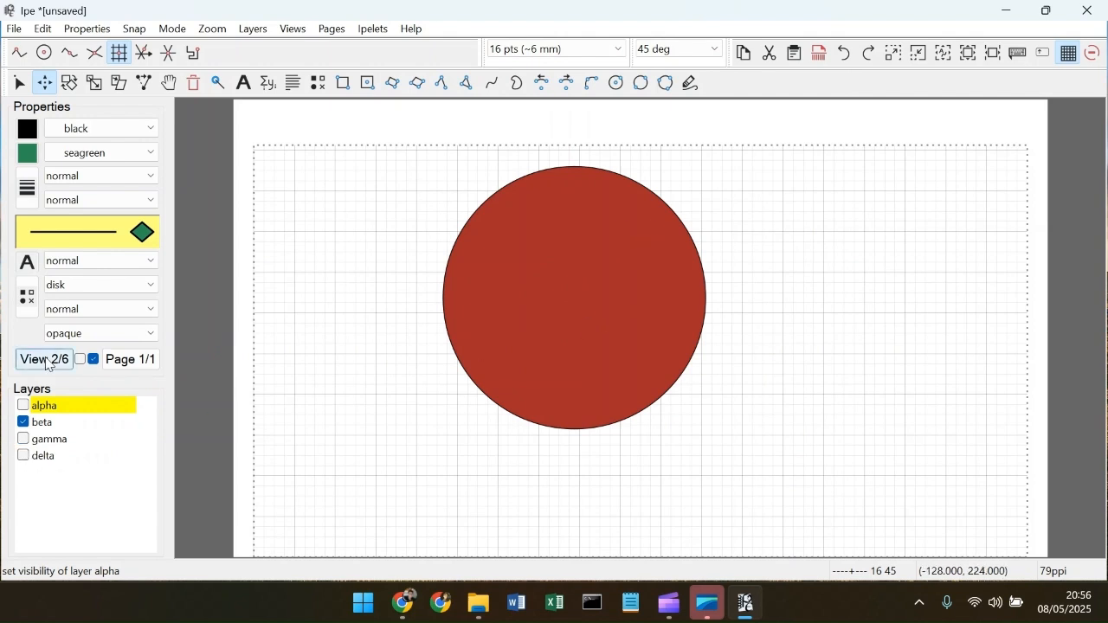
{"action": "left_click", "coordinate": [604, 132]}
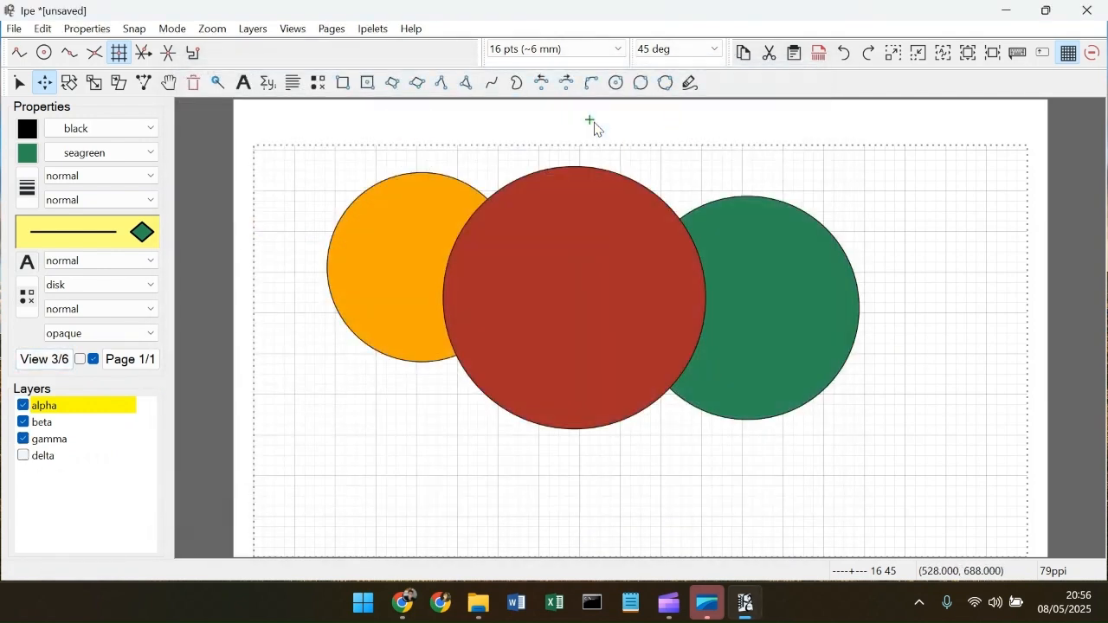
{"action": "left_click", "coordinate": [25, 441]}
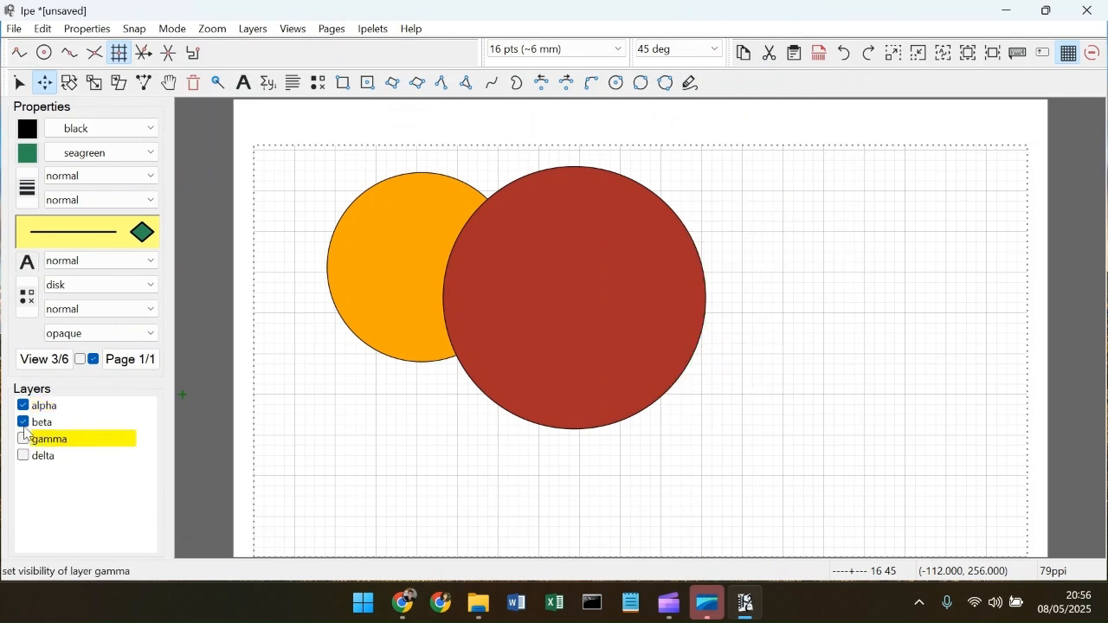
{"action": "left_click", "coordinate": [24, 407]}
{"action": "left_click", "coordinate": [24, 423]}
{"action": "left_click", "coordinate": [23, 440]}
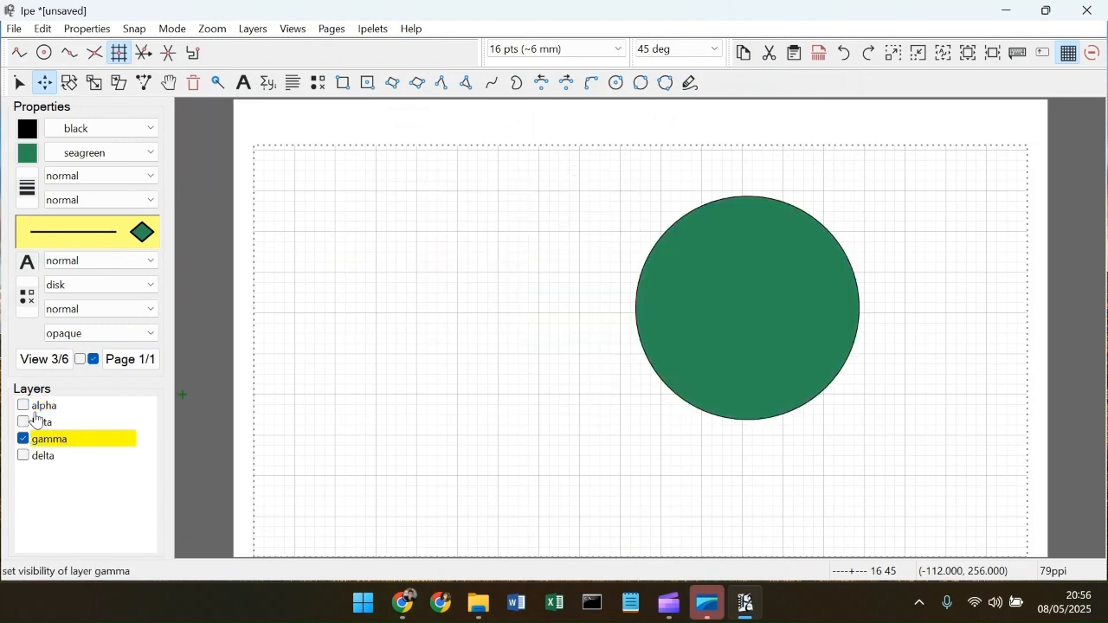
Step: Switch to View 4 and hide the alpha layer so that only the beta and gamma layers show
{"action": "left_click", "coordinate": [44, 364]}
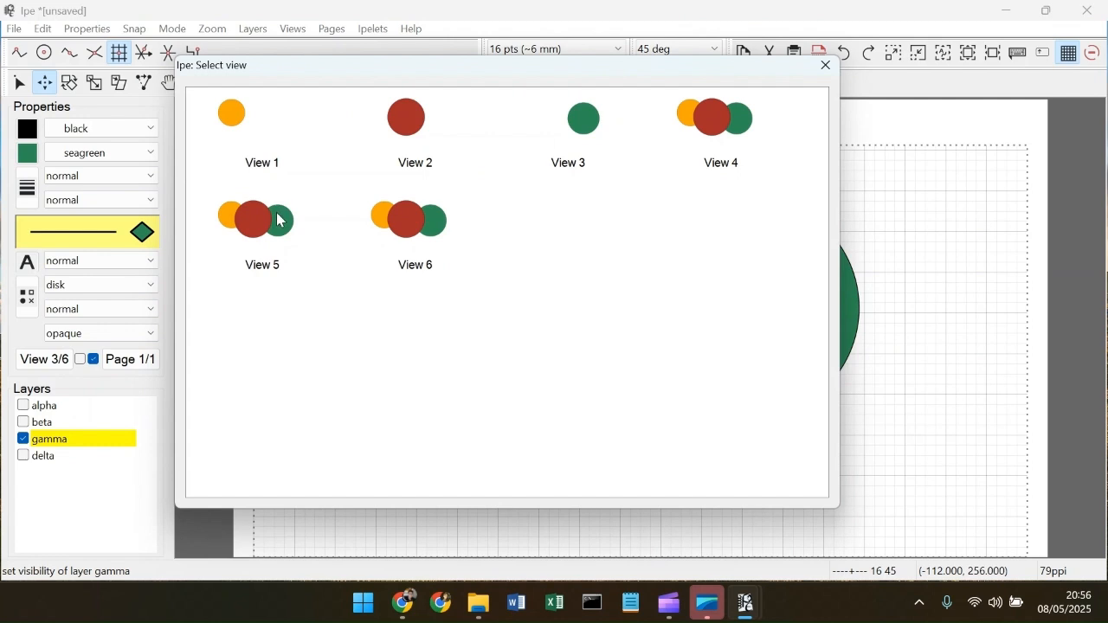
{"action": "double_click", "coordinate": [737, 116]}
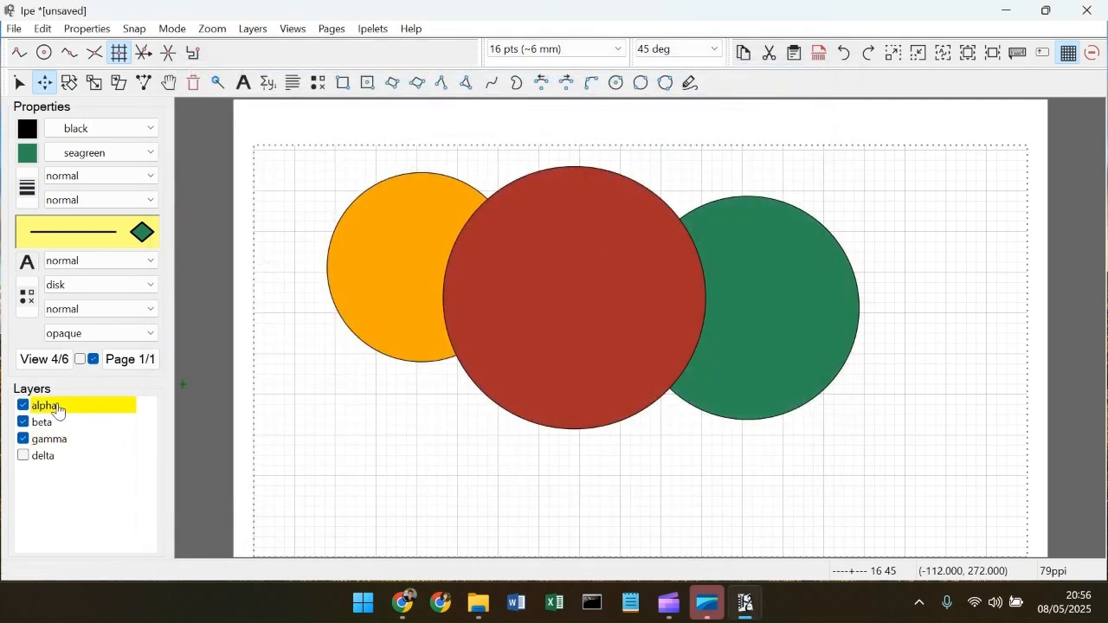
{"action": "left_click", "coordinate": [24, 439]}
{"action": "left_click", "coordinate": [25, 422]}
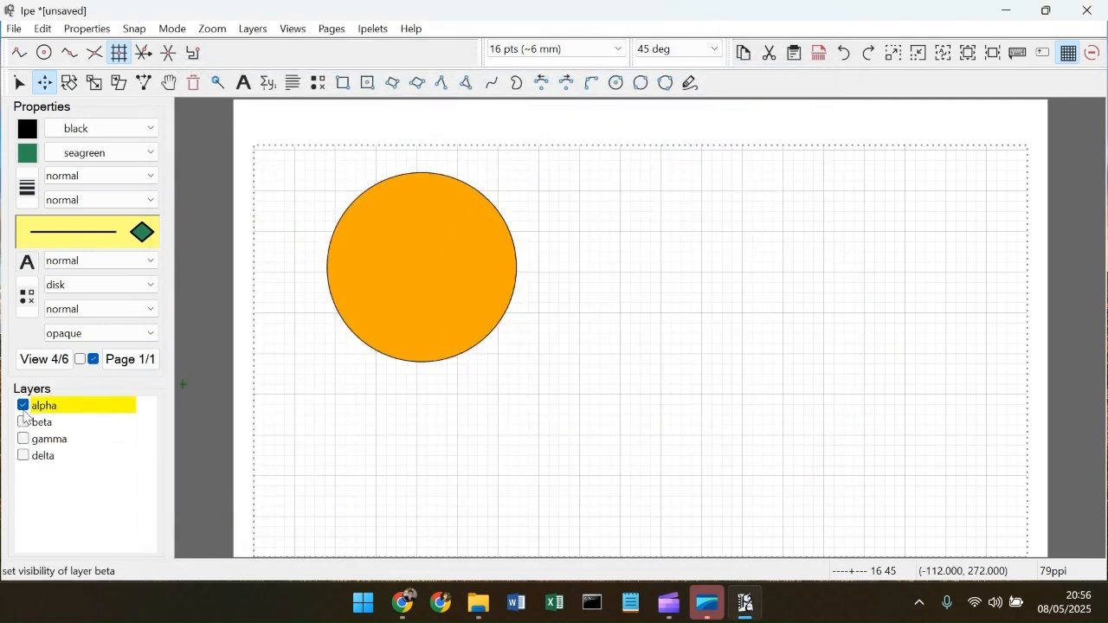
{"action": "left_click", "coordinate": [24, 406]}
{"action": "left_click", "coordinate": [24, 422]}
{"action": "left_click", "coordinate": [24, 440]}
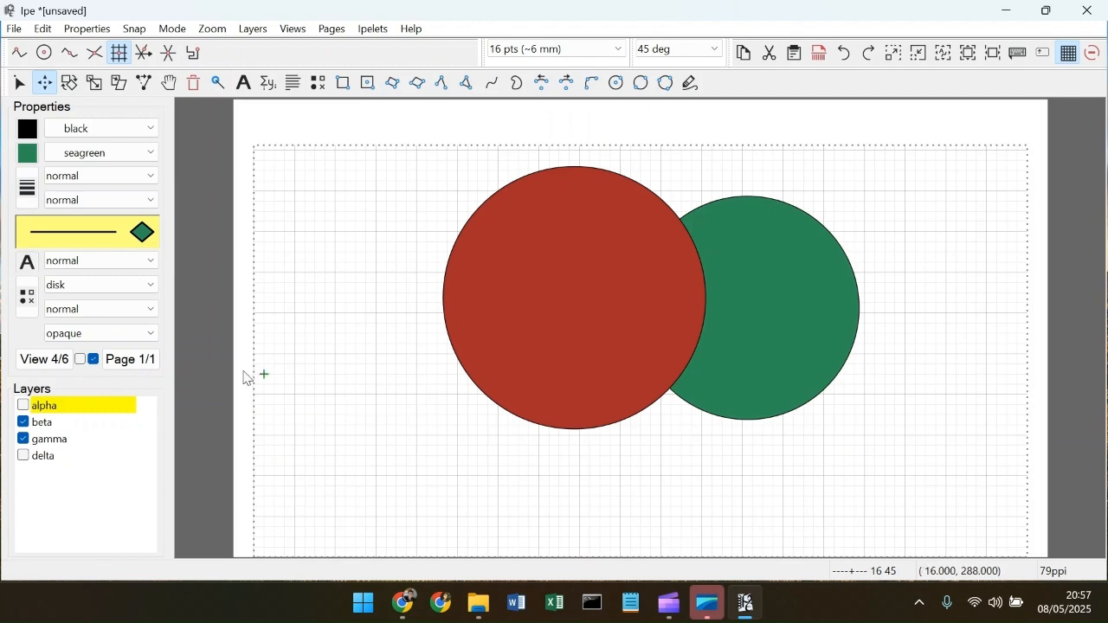
Step: Switch to View 5, hide the alpha and beta layers for a moment, and show both again
{"action": "left_click", "coordinate": [48, 362]}
{"action": "left_click", "coordinate": [298, 223]}
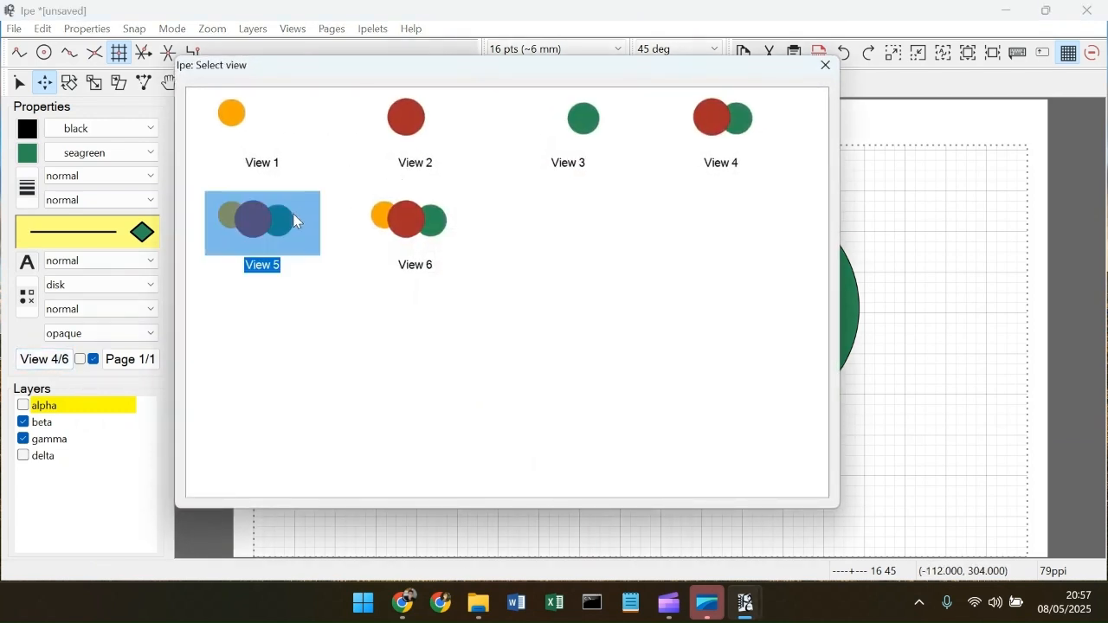
{"action": "left_click", "coordinate": [297, 222]}
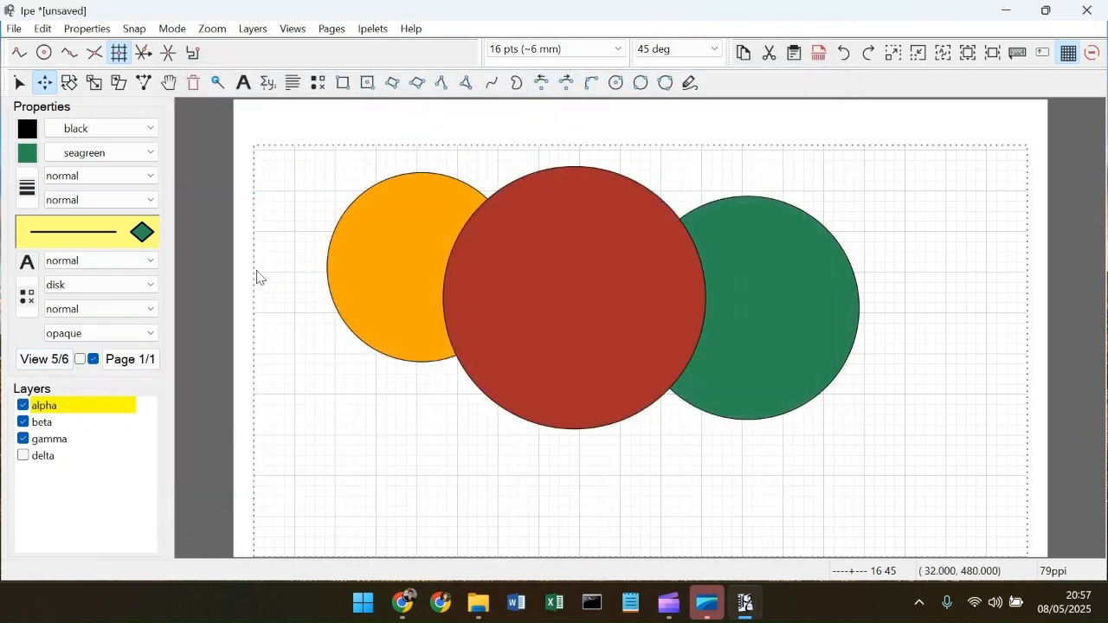
{"action": "left_click", "coordinate": [24, 405]}
{"action": "left_click", "coordinate": [24, 422]}
{"action": "left_click", "coordinate": [23, 406]}
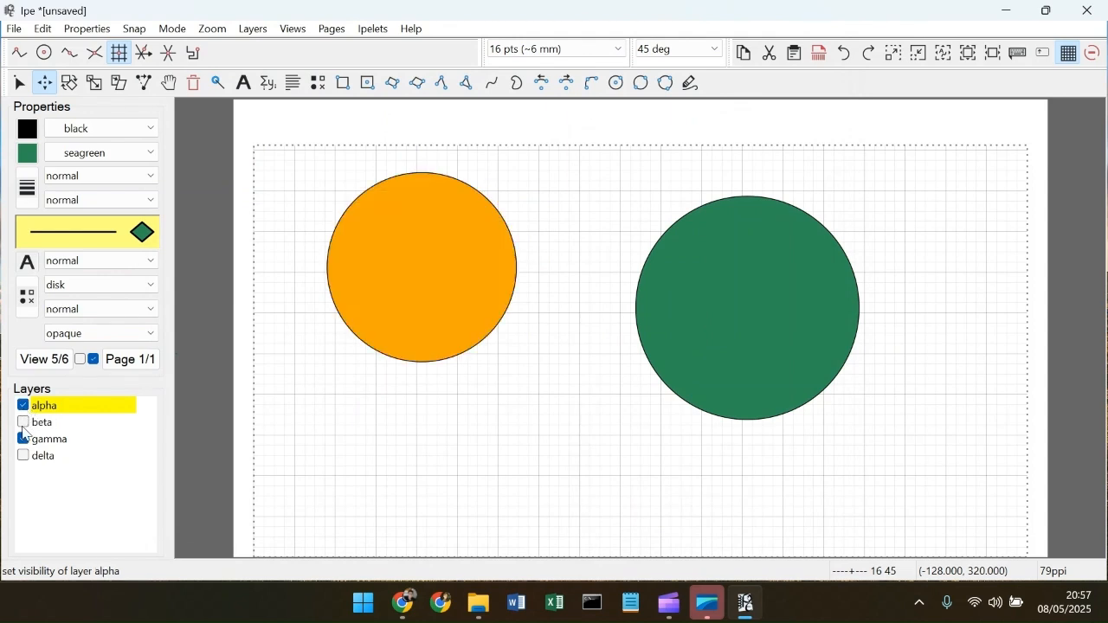
{"action": "left_click", "coordinate": [24, 425]}
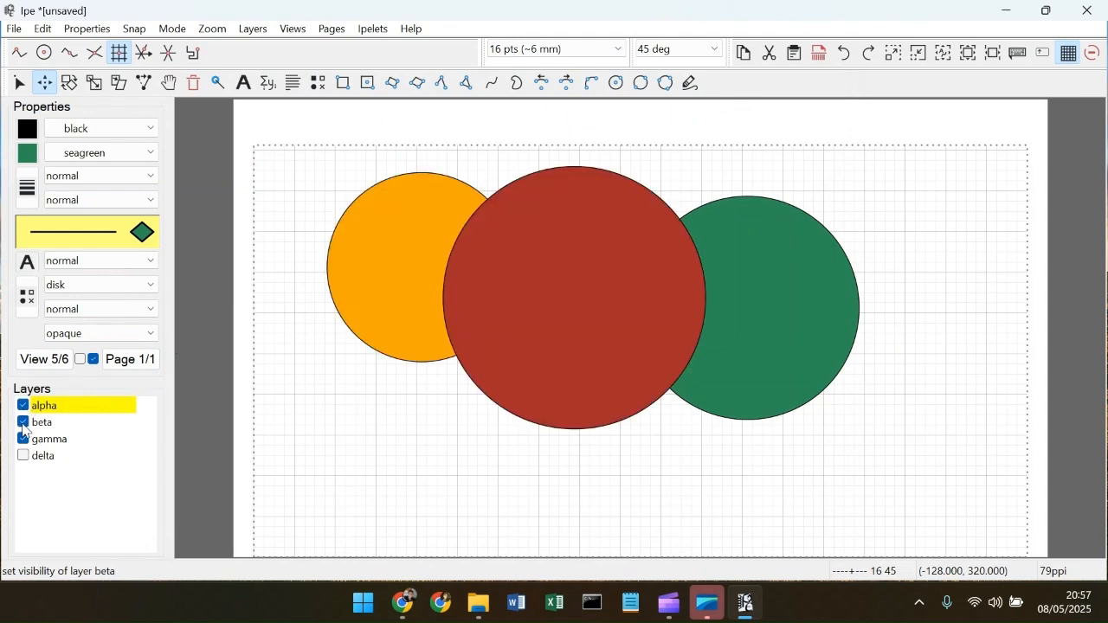
Step: Switch to View 6, review all six views in the view selection overview, and close it
{"action": "left_click", "coordinate": [61, 359]}
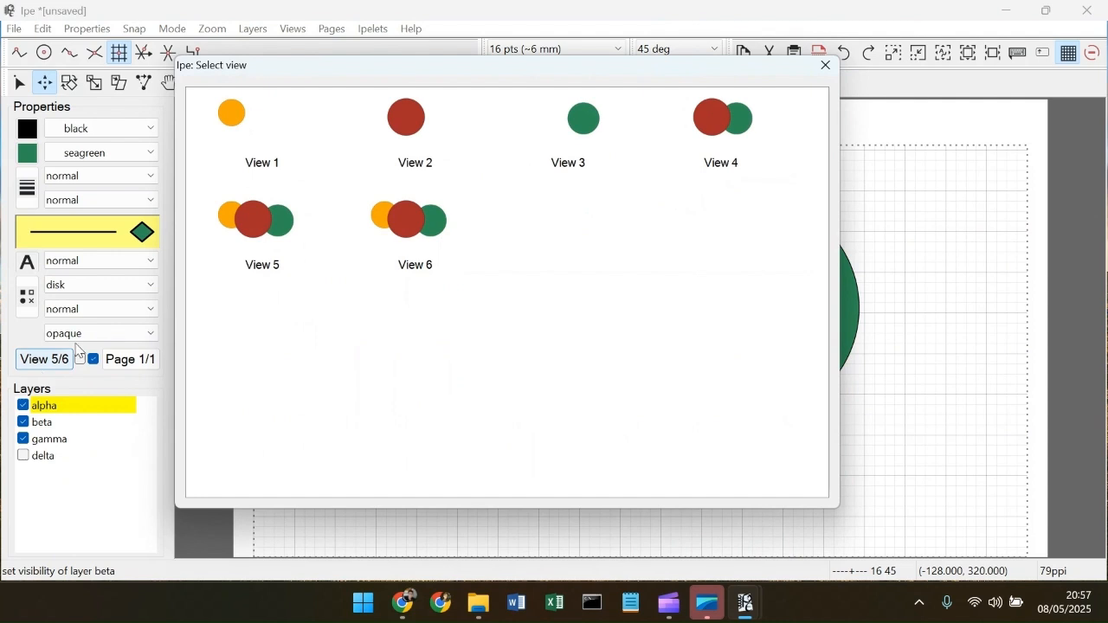
{"action": "left_click", "coordinate": [407, 218]}
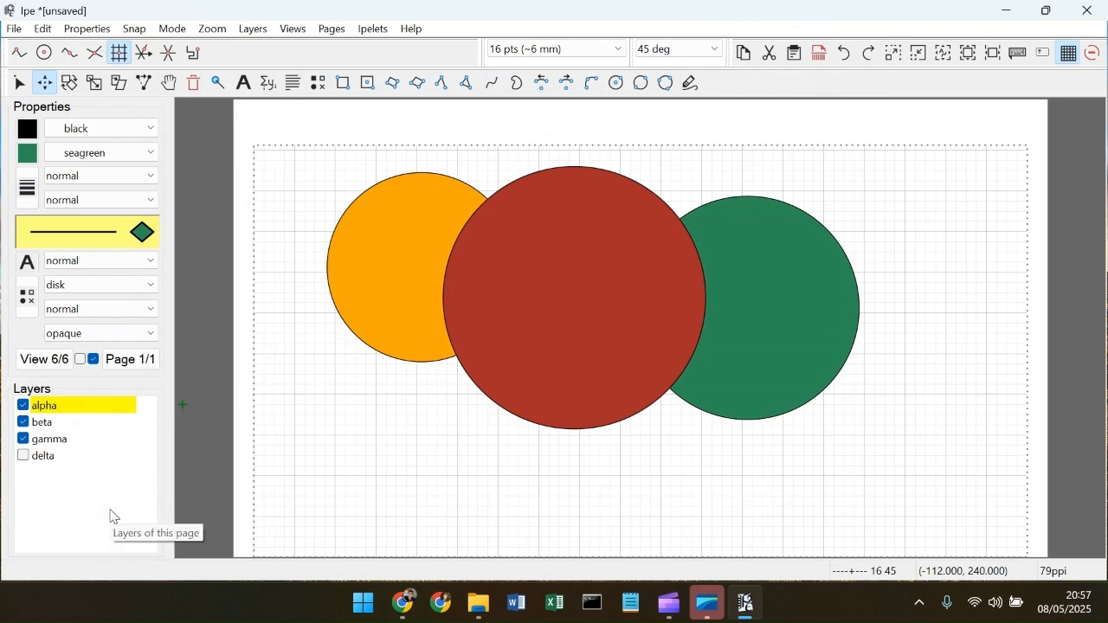
{"action": "left_click", "coordinate": [45, 360]}
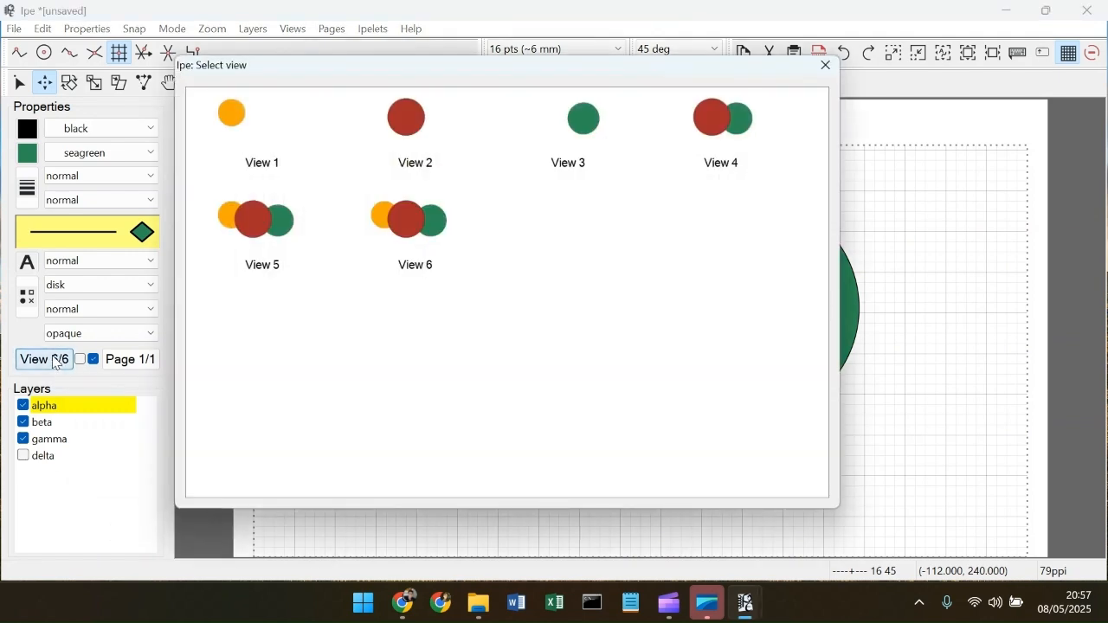
{"action": "left_click", "coordinate": [823, 67]}
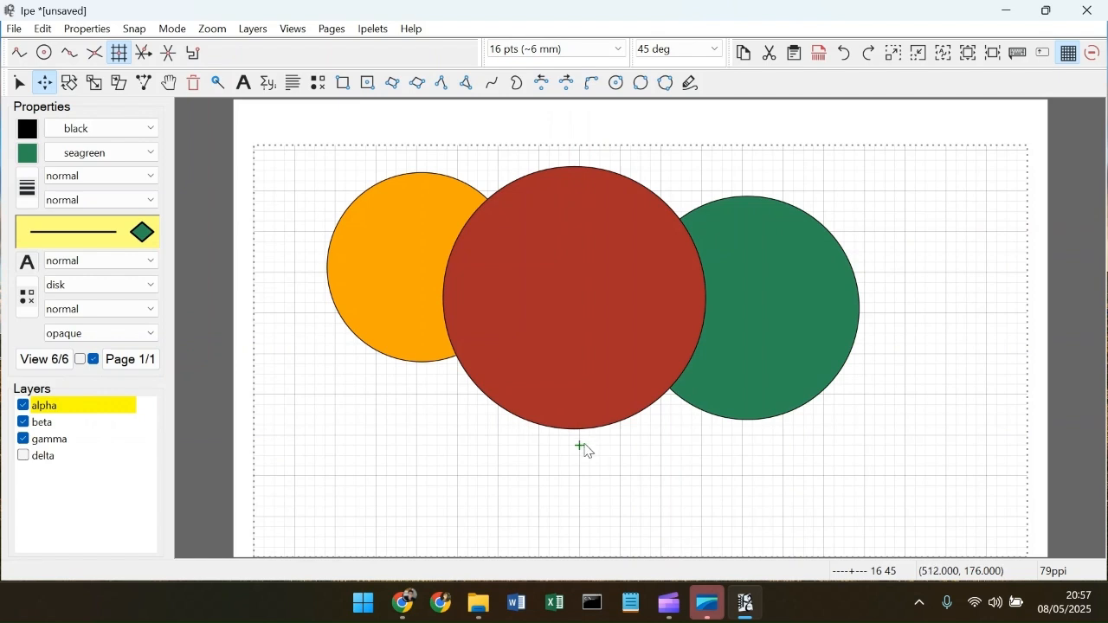
Step: Select all three circles on the page and delete them
{"action": "key", "text": "s"}
{"action": "left_click_drag", "start_coordinate": [864, 460], "coordinate": [318, 163]}
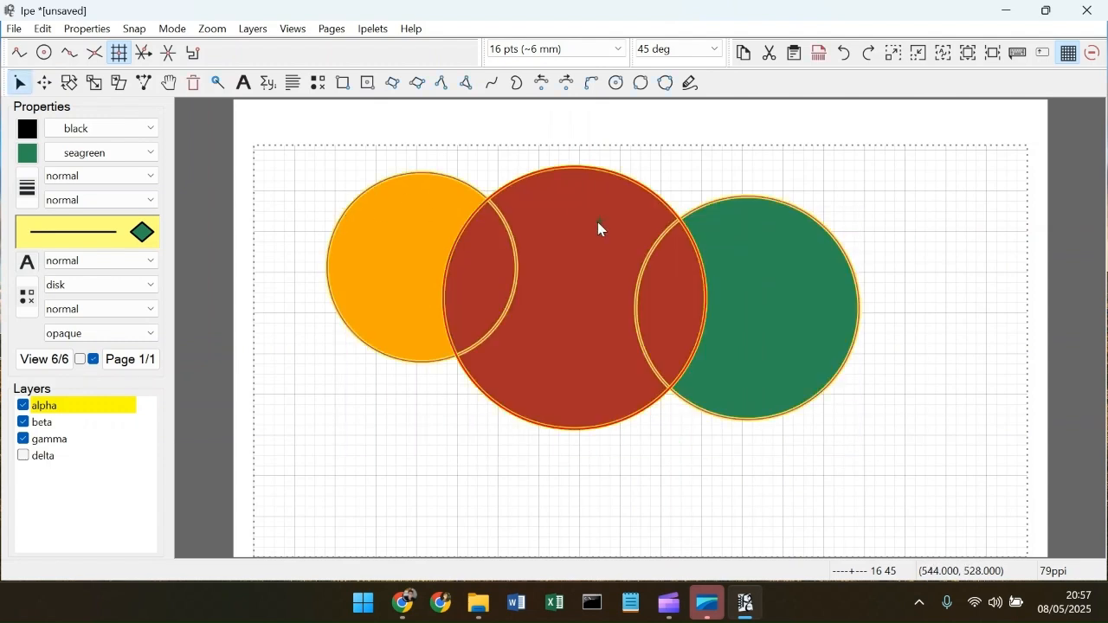
{"action": "key", "text": "Delete"}
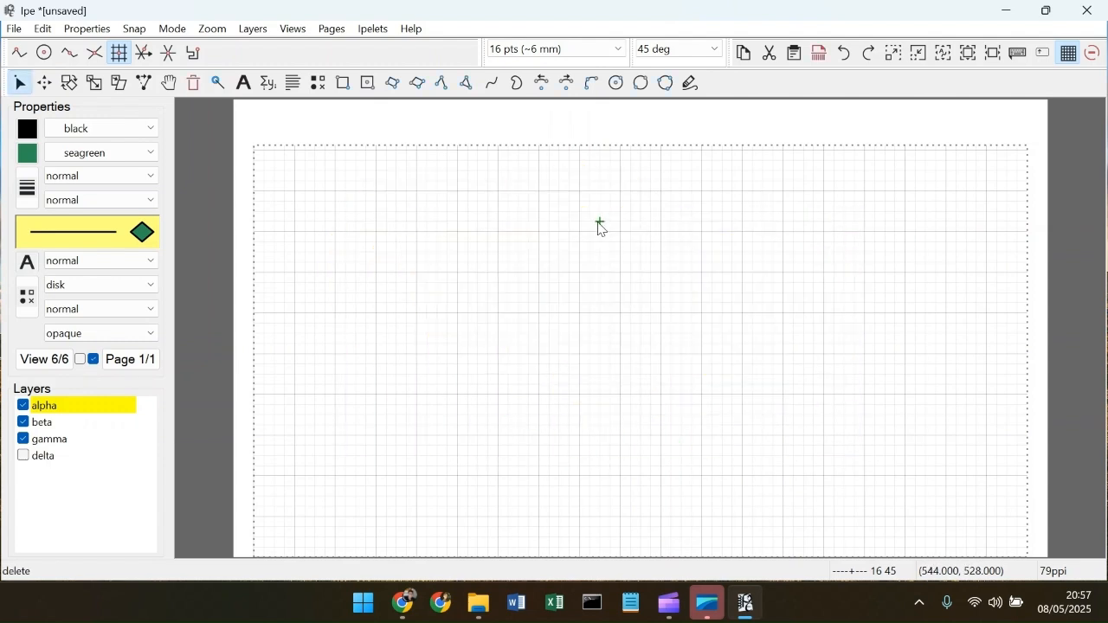
Step: Check the views in the selection overview, visiting View 1 and returning to View 6
{"action": "left_click", "coordinate": [50, 372]}
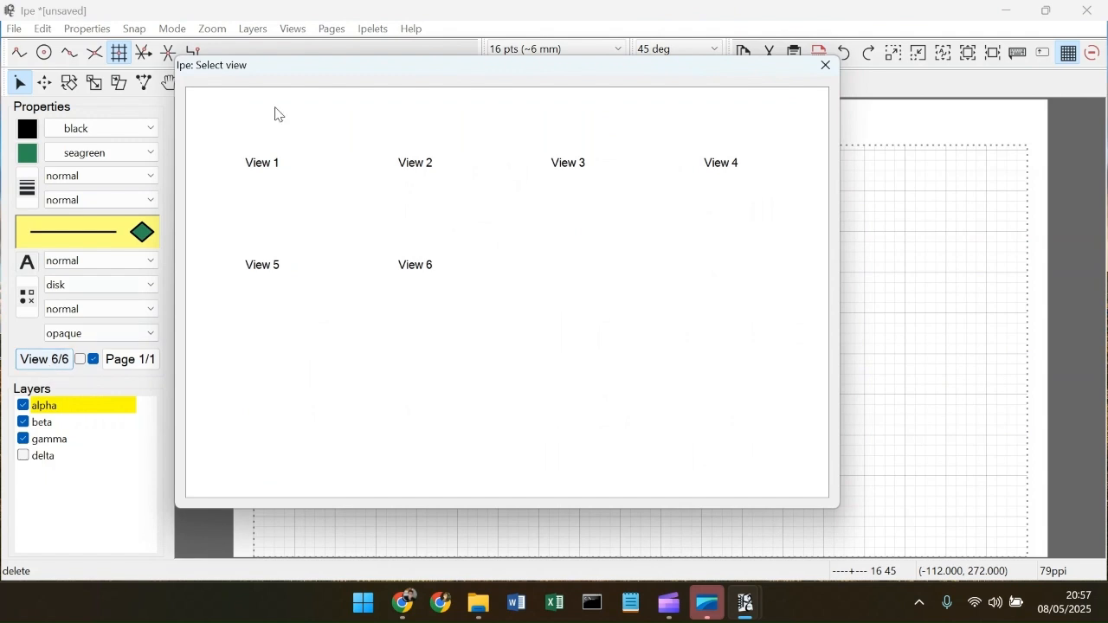
{"action": "left_click", "coordinate": [274, 133]}
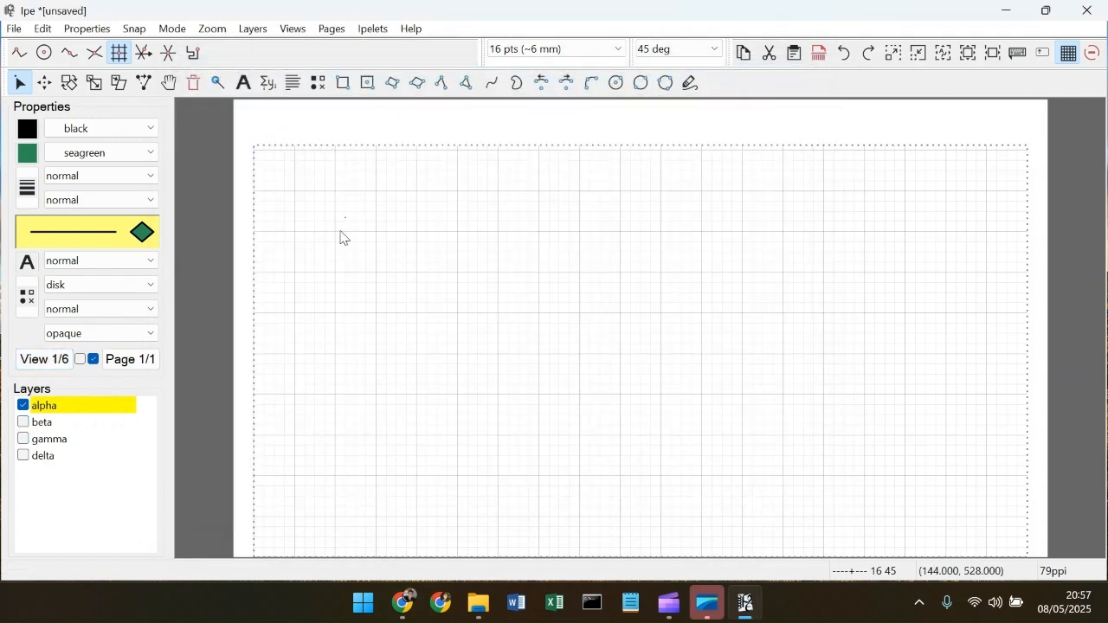
{"action": "left_click", "coordinate": [48, 361]}
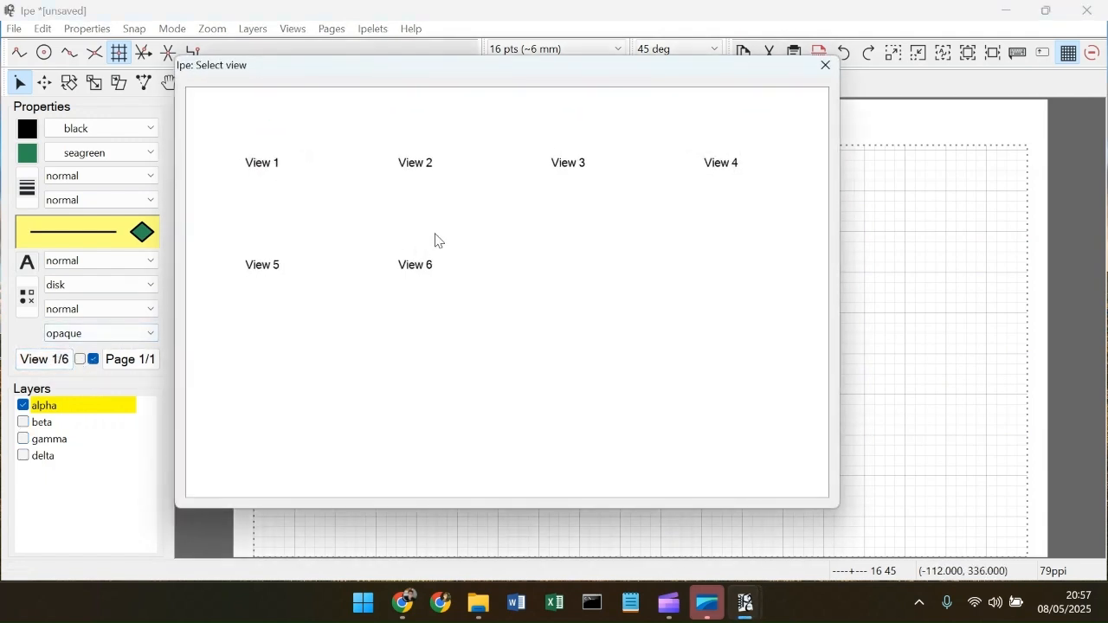
{"action": "left_click", "coordinate": [428, 240]}
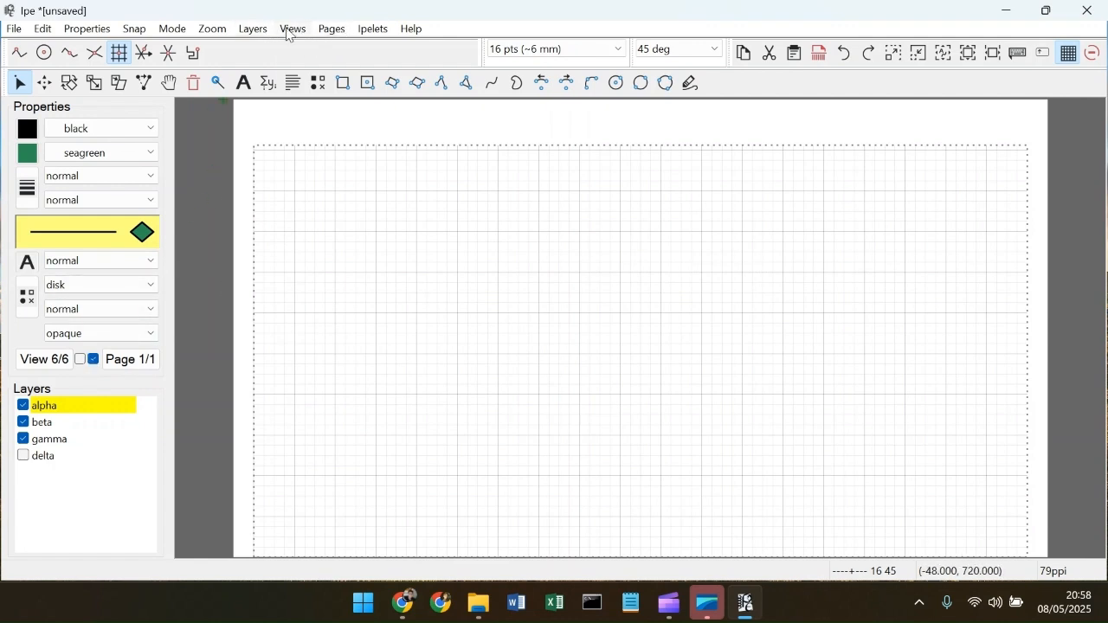
Step: Add two new layers to the page
{"action": "left_click", "coordinate": [254, 28]}
{"action": "left_click", "coordinate": [271, 48]}
{"action": "left_click", "coordinate": [256, 29]}
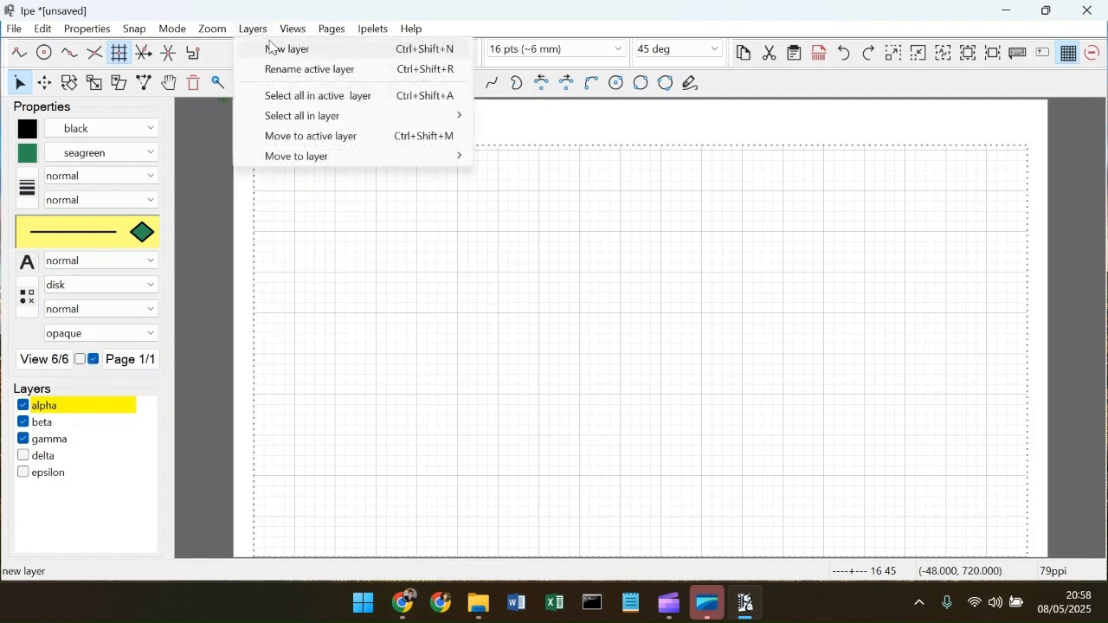
{"action": "left_click", "coordinate": [279, 55]}
Step: Rename the alpha layer as 1.titulo
{"action": "right_click", "coordinate": [50, 407]}
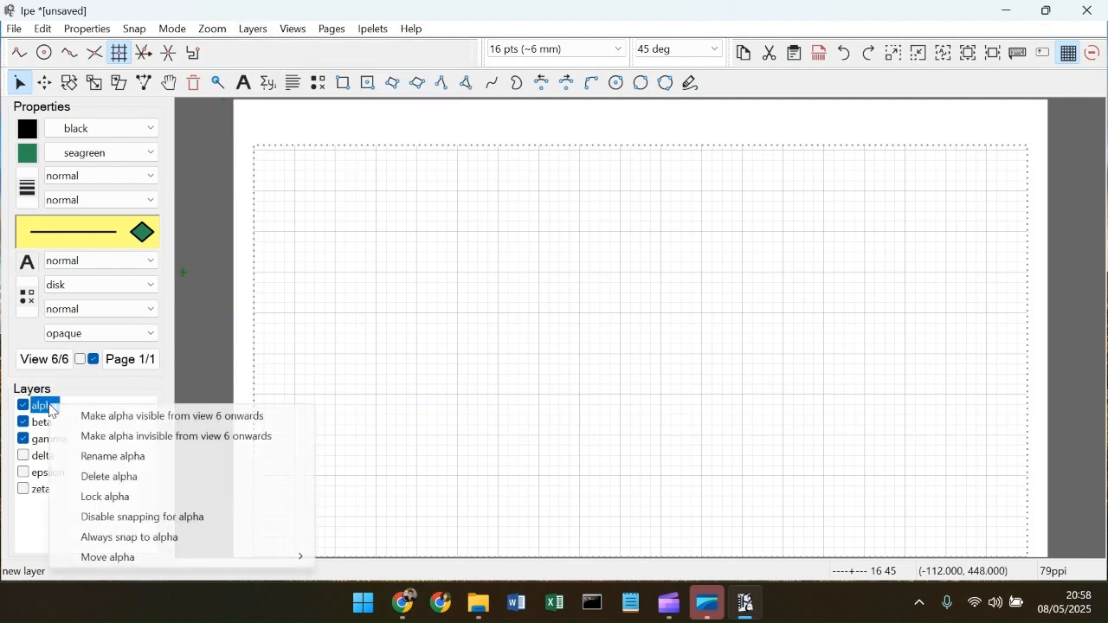
{"action": "left_click", "coordinate": [155, 456]}
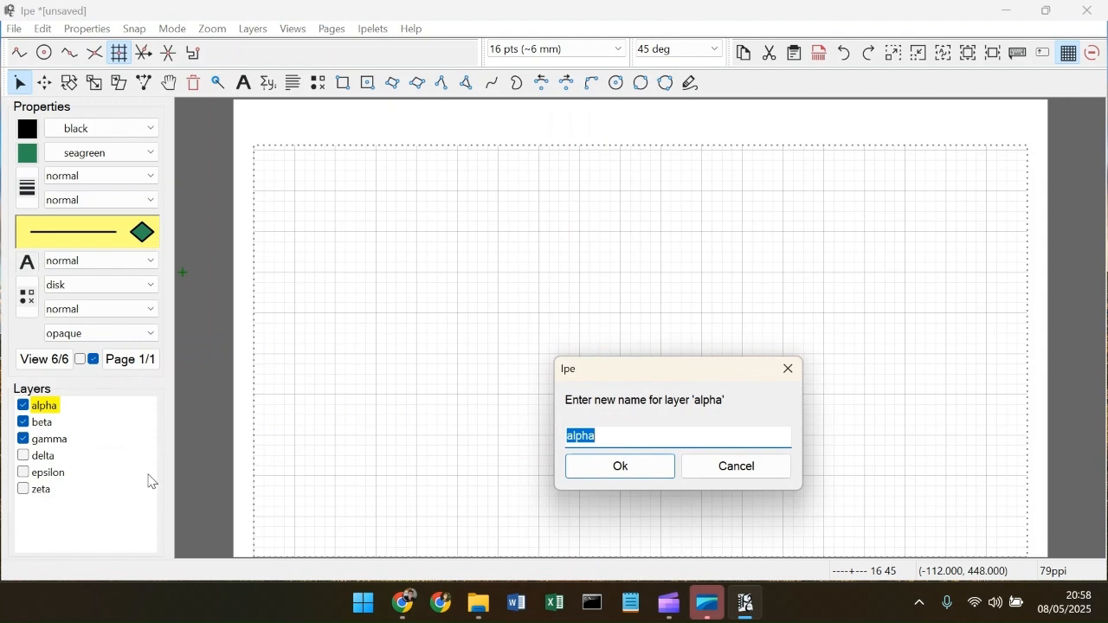
{"action": "type", "text": "1.titulo"}
{"action": "key", "text": "Return"}
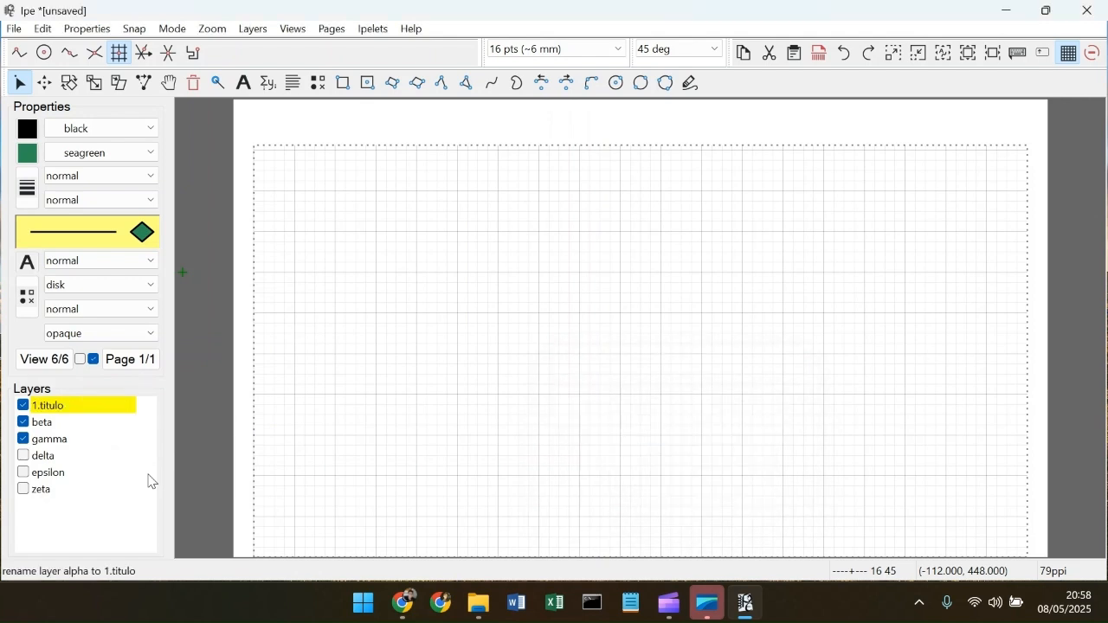
Step: Rename the beta layer as 2 and the gamma layer as 3
{"action": "right_click", "coordinate": [39, 423]}
{"action": "left_click", "coordinate": [148, 291]}
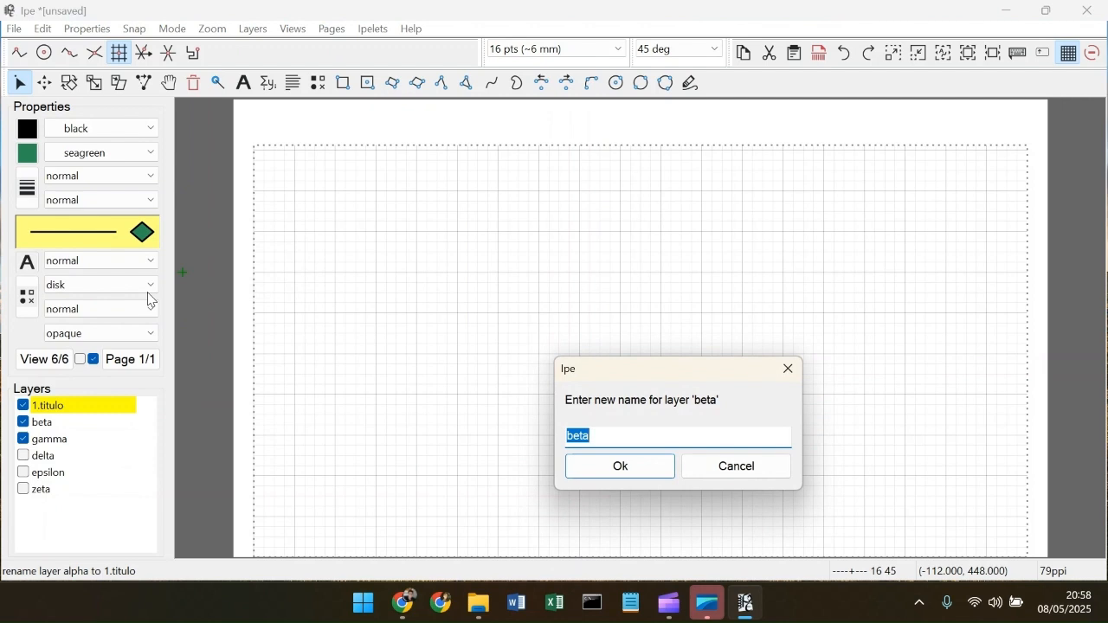
{"action": "type", "text": "2"}
{"action": "key", "text": "Return"}
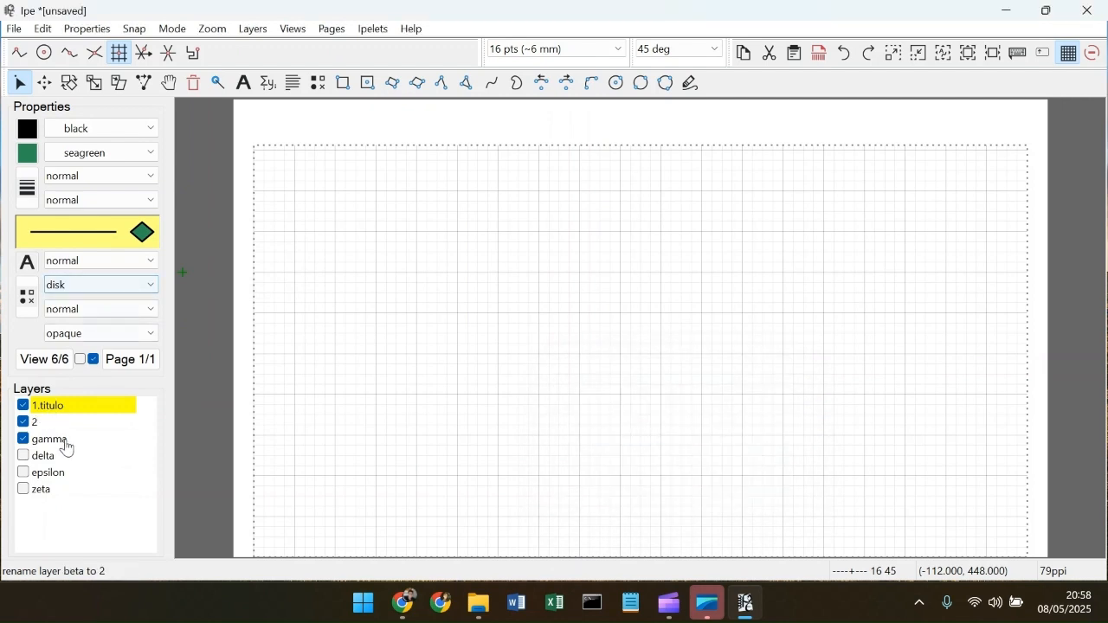
{"action": "right_click", "coordinate": [67, 440]}
{"action": "left_click", "coordinate": [161, 310]}
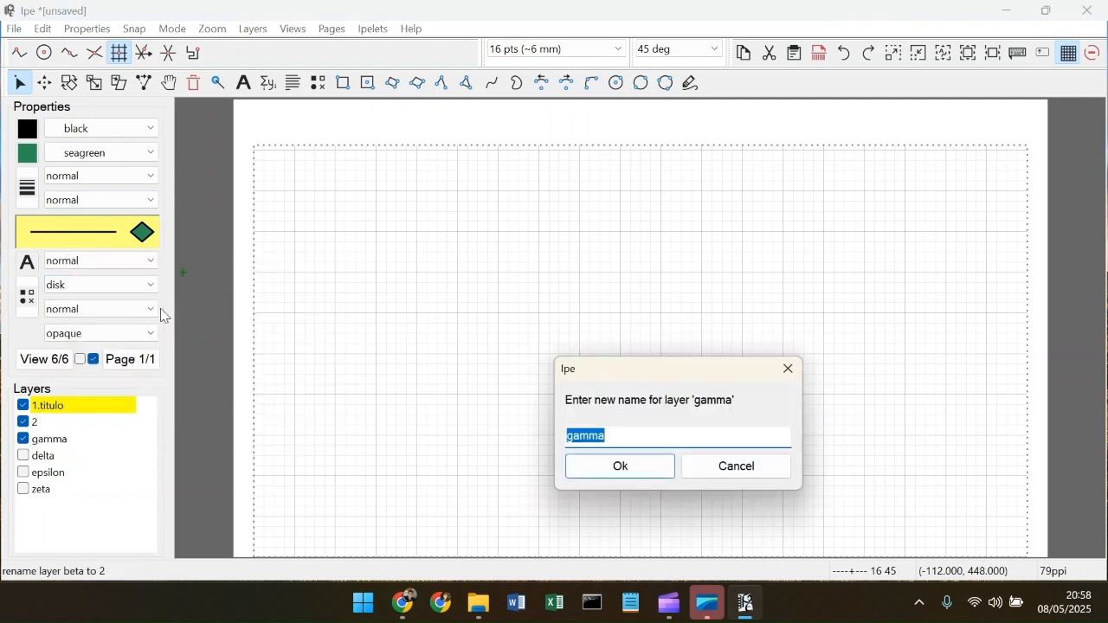
{"action": "type", "text": "3"}
{"action": "key", "text": "Return"}
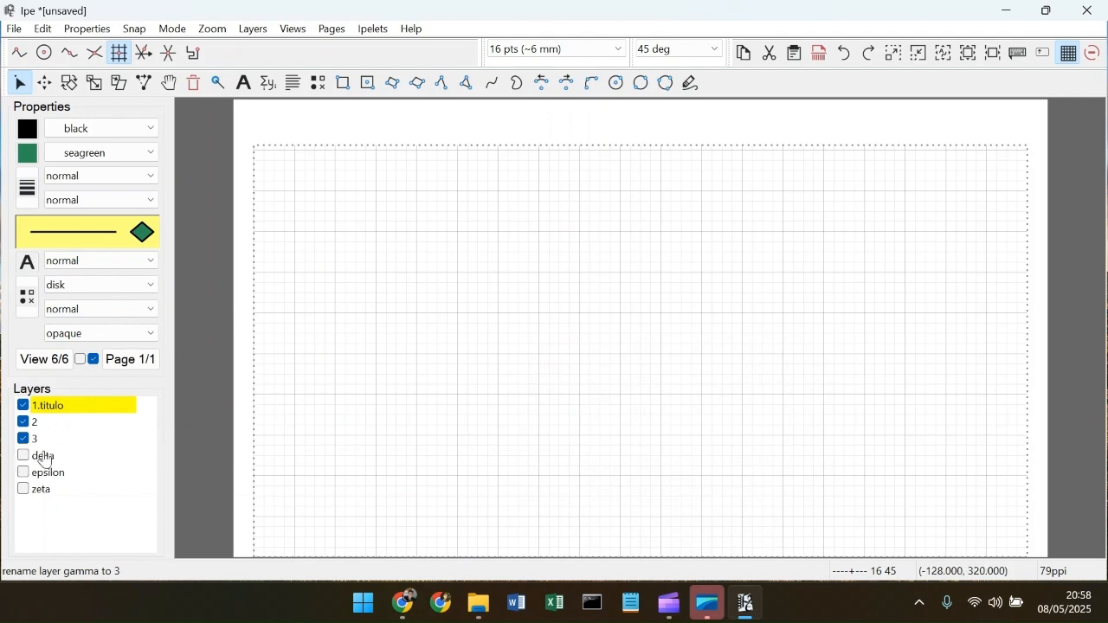
Step: Rename the delta layer as 4 and the epsilon layer as 5
{"action": "right_click", "coordinate": [43, 456]}
{"action": "left_click", "coordinate": [193, 325]}
{"action": "type", "text": "4"}
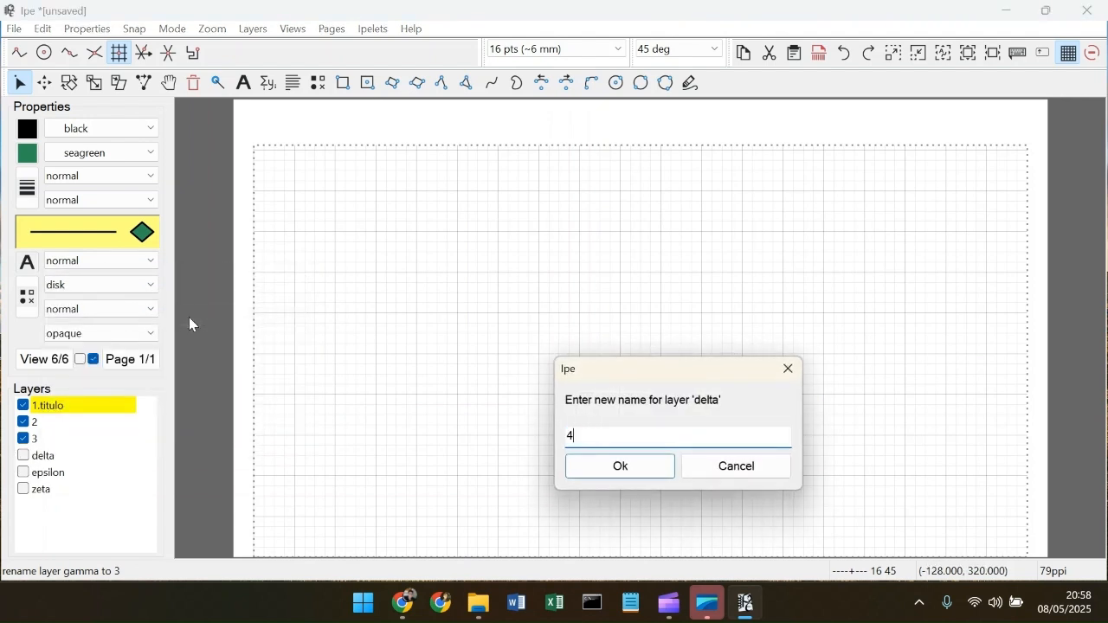
{"action": "key", "text": "Return"}
{"action": "right_click", "coordinate": [52, 473]}
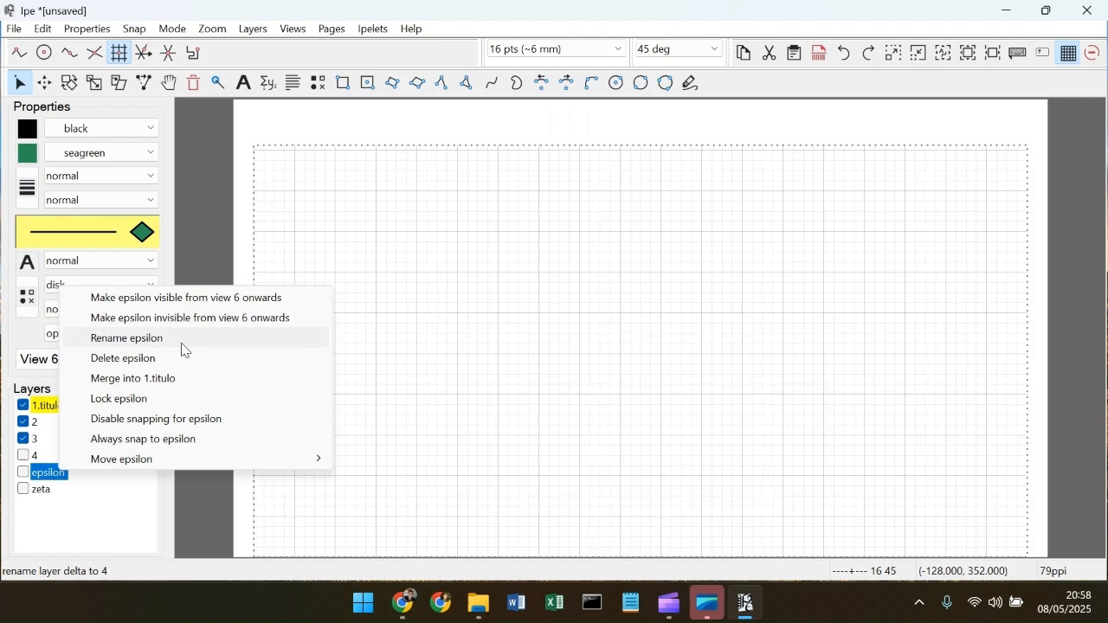
{"action": "left_click", "coordinate": [187, 337]}
{"action": "type", "text": "5"}
{"action": "key", "text": "Return"}
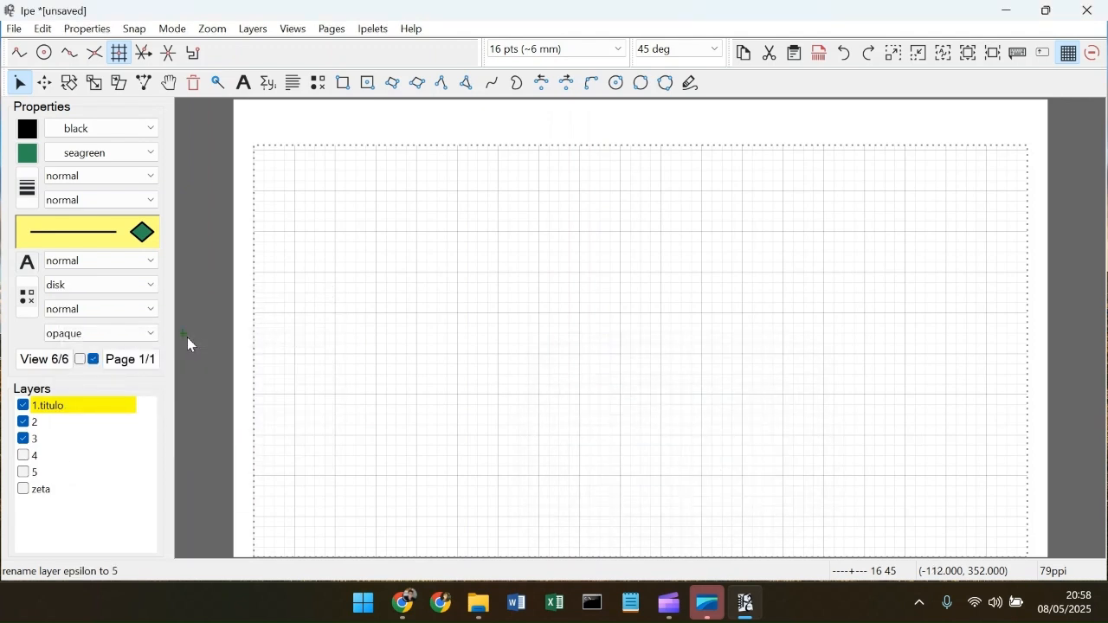
Step: Rename the zeta layer as 6
{"action": "right_click", "coordinate": [37, 493]}
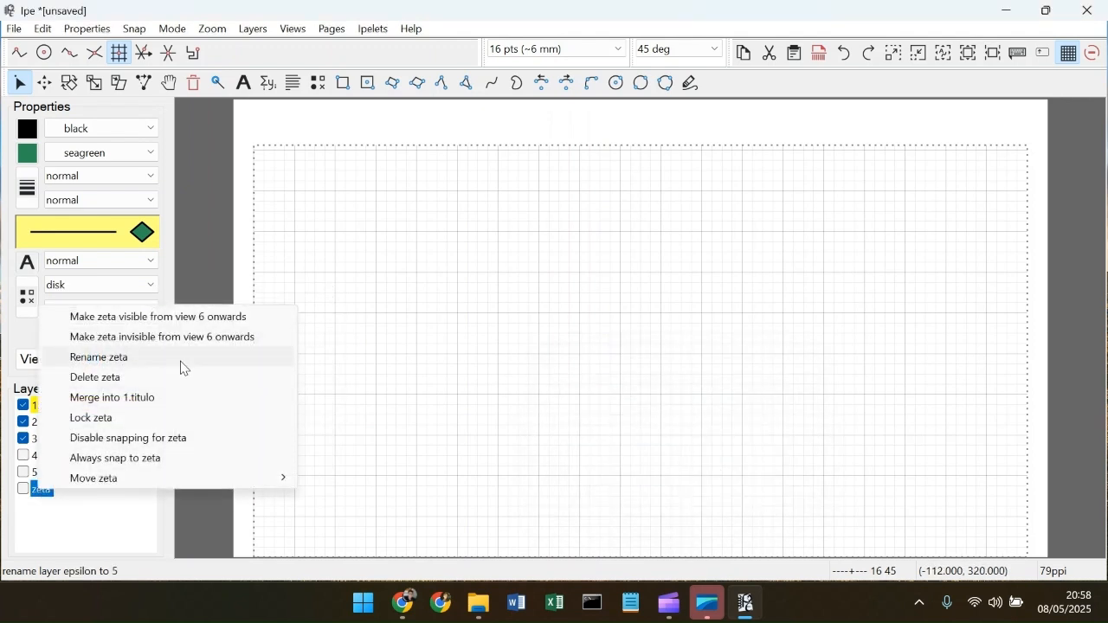
{"action": "left_click", "coordinate": [180, 366]}
{"action": "type", "text": "6"}
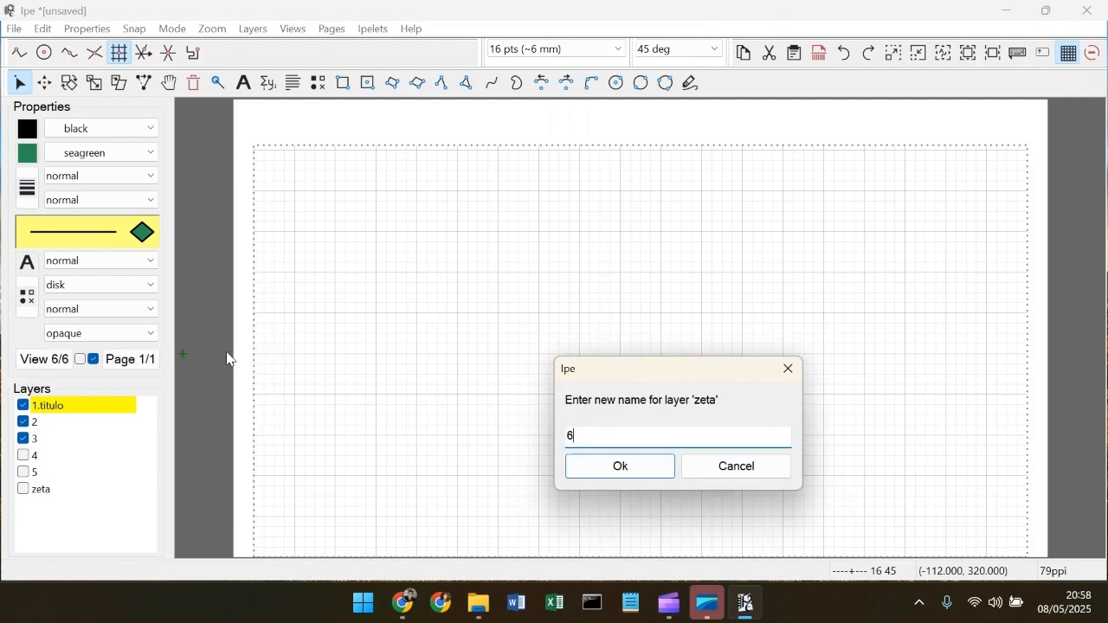
{"action": "key", "text": "Return"}
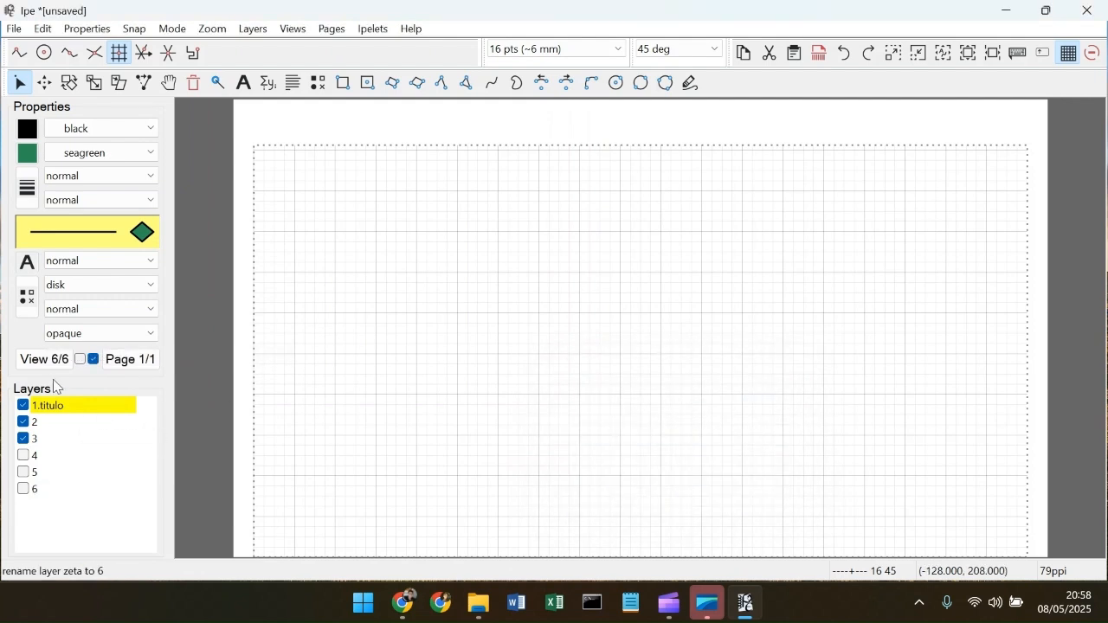
Step: Go to view 6 and make layers 4, 5 and 6 visible in it
{"action": "left_click", "coordinate": [46, 364]}
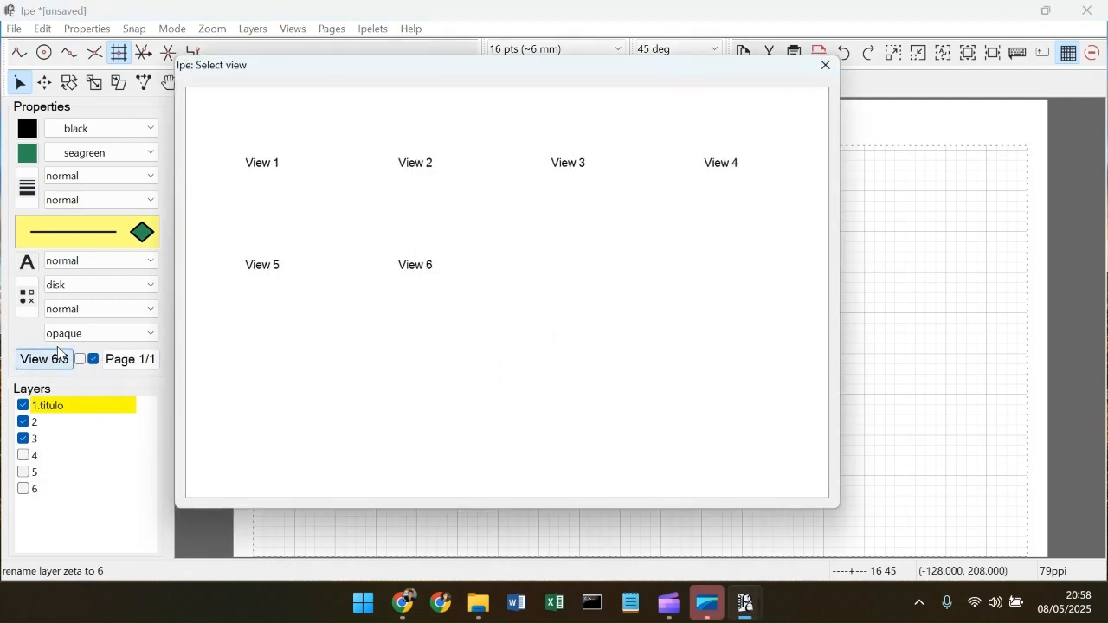
{"action": "left_click", "coordinate": [415, 268]}
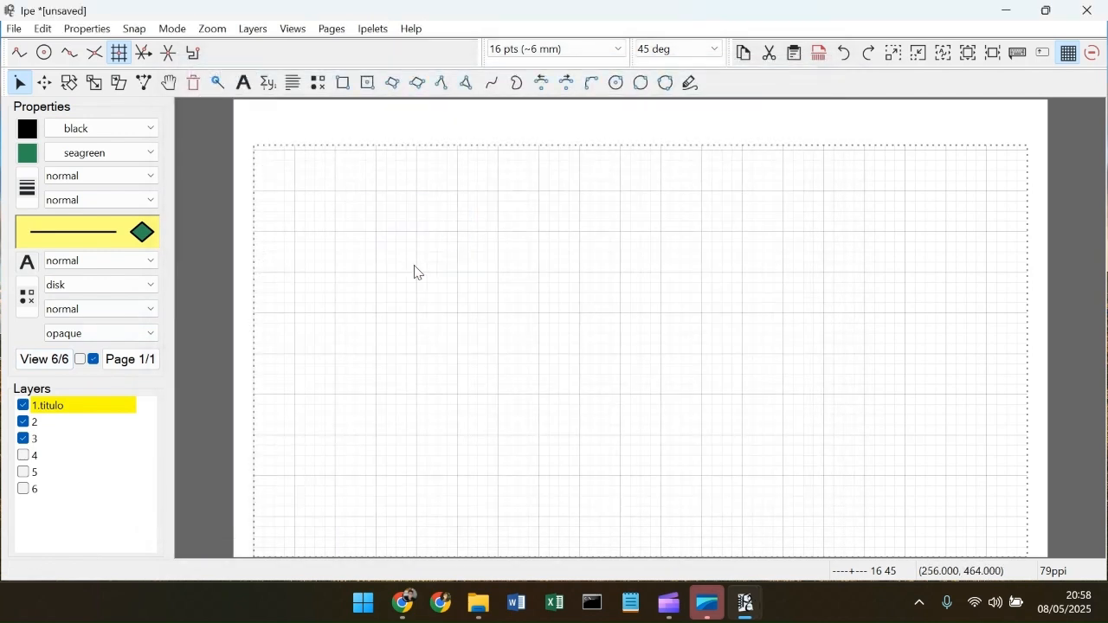
{"action": "left_click", "coordinate": [25, 456]}
{"action": "left_click", "coordinate": [25, 473]}
{"action": "left_click", "coordinate": [25, 490]}
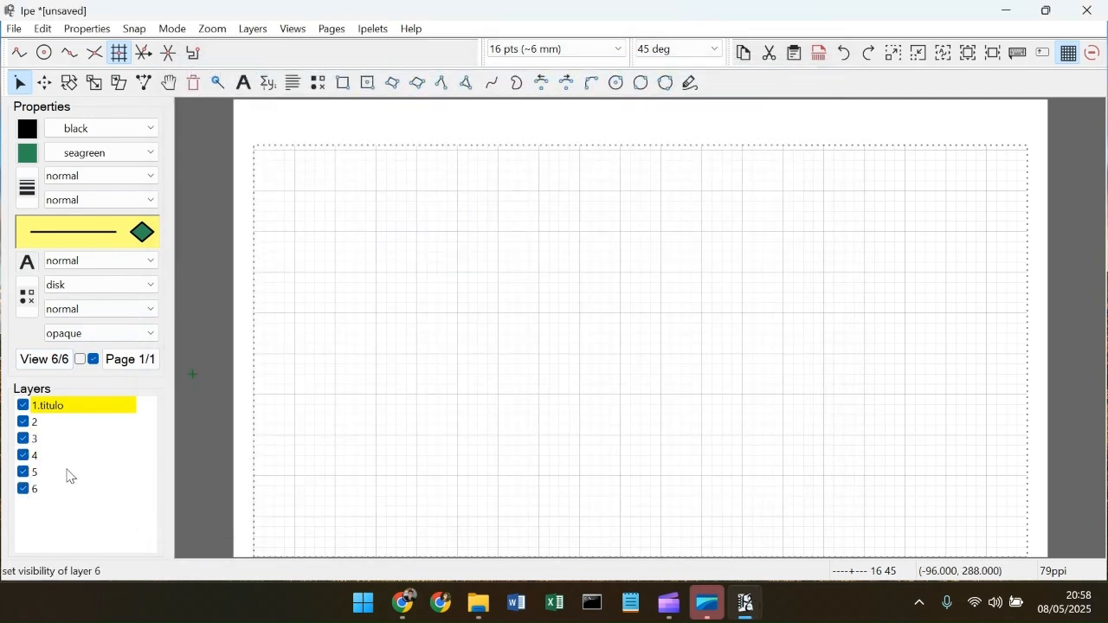
Step: On layer 1.titulo, add a paragraph about 720 pt wide above the frame reading "Hoje vamos misturar cores" at huge size
{"action": "left_click", "coordinate": [35, 423]}
{"action": "left_click", "coordinate": [34, 439]}
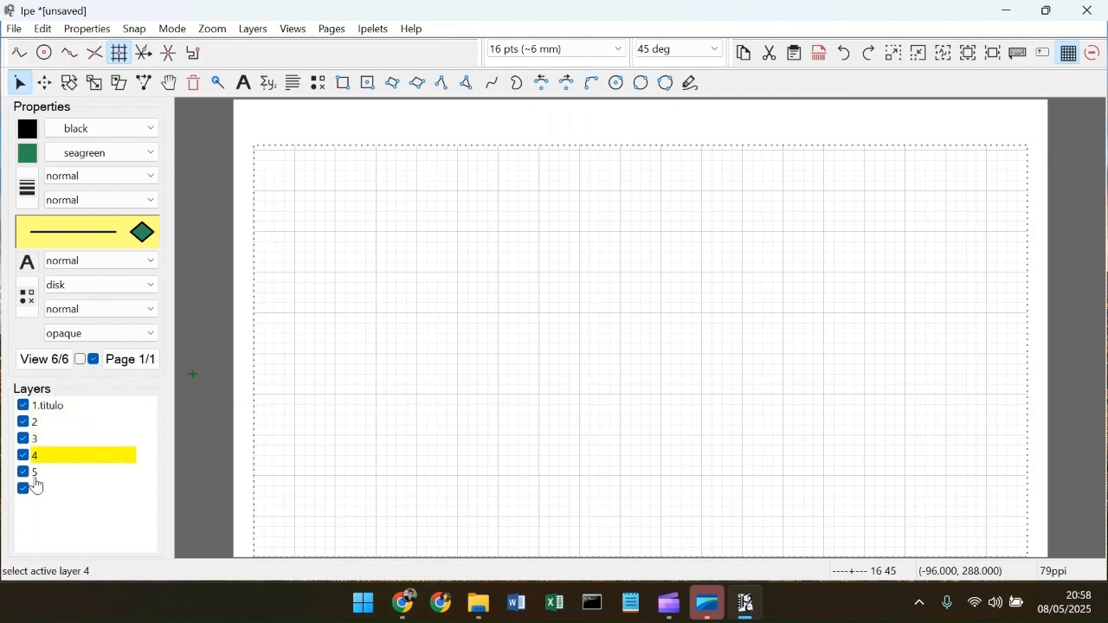
{"action": "left_click", "coordinate": [41, 406]}
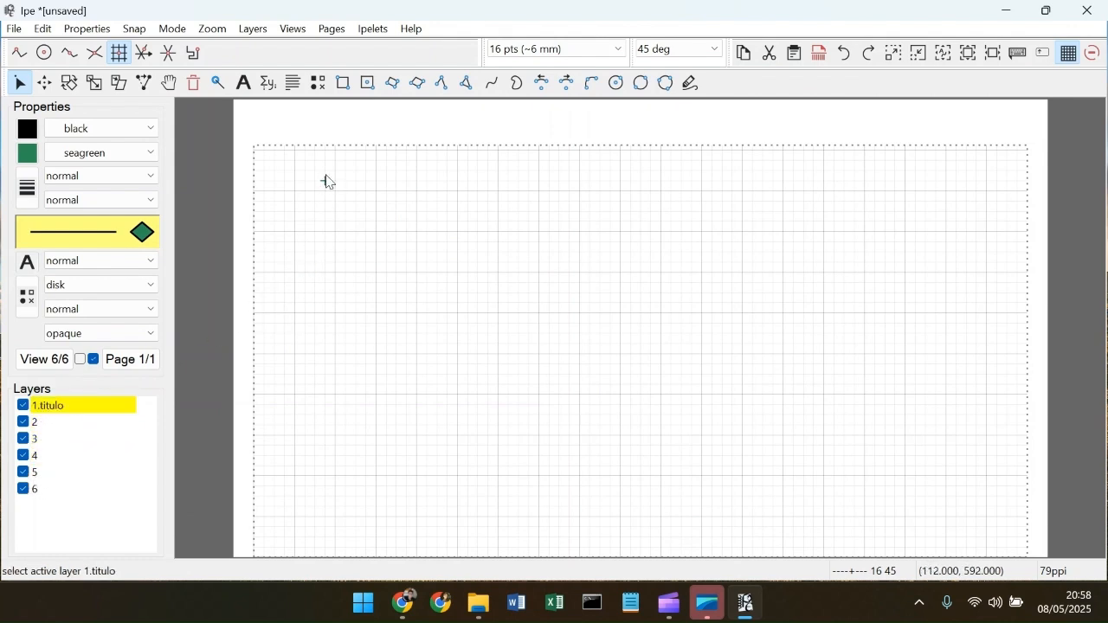
{"action": "left_click", "coordinate": [295, 84]}
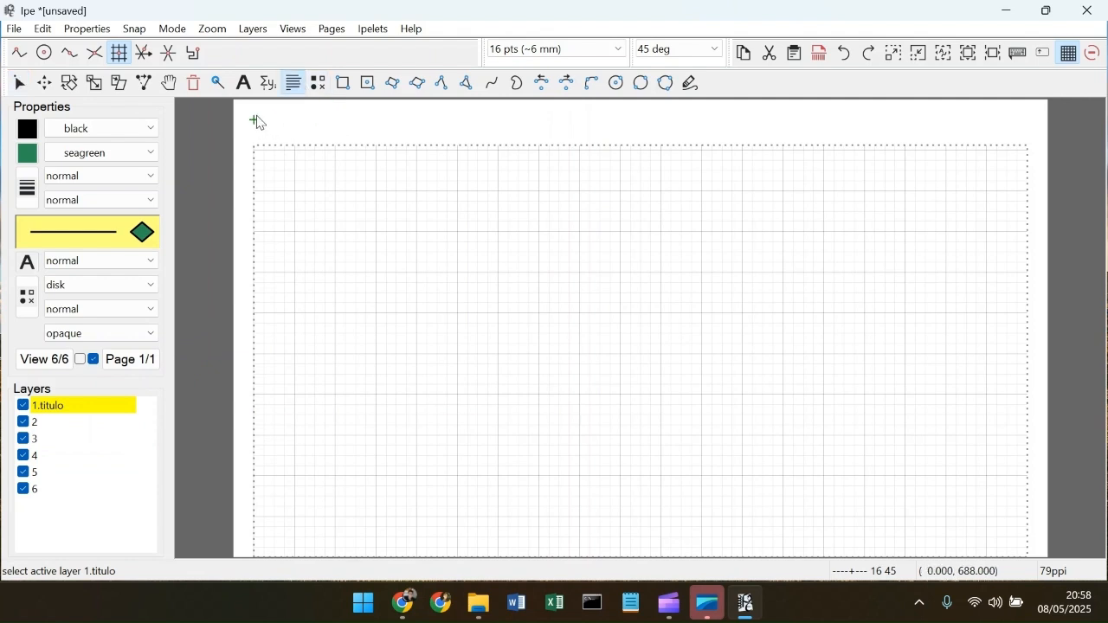
{"action": "left_click_drag", "start_coordinate": [265, 122], "coordinate": [715, 135]}
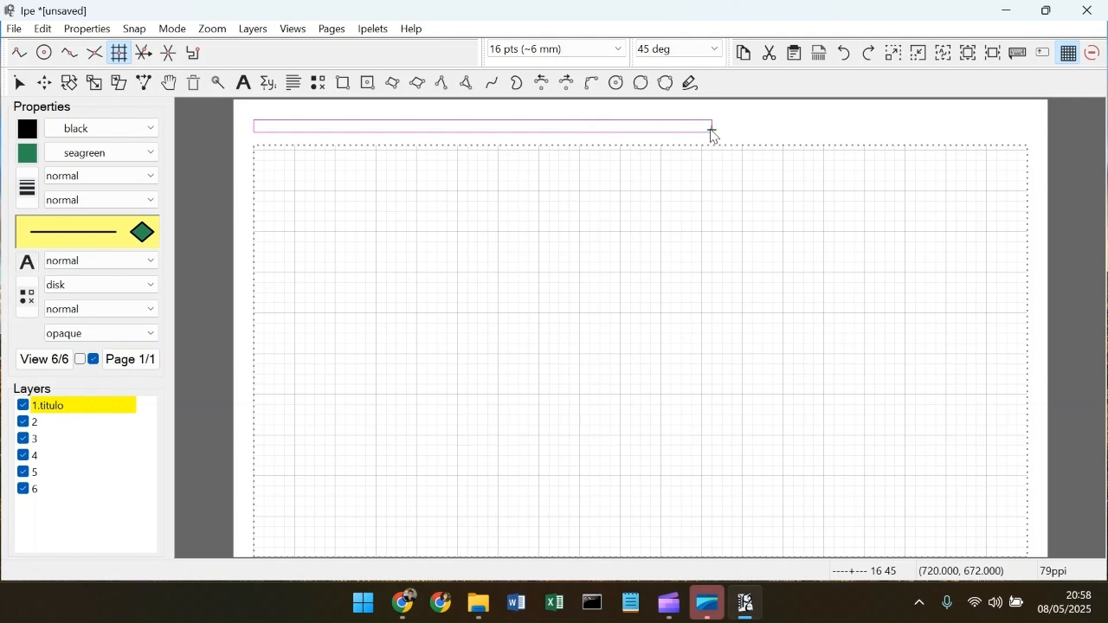
{"action": "left_click_drag", "start_coordinate": [714, 134], "coordinate": [716, 136]}
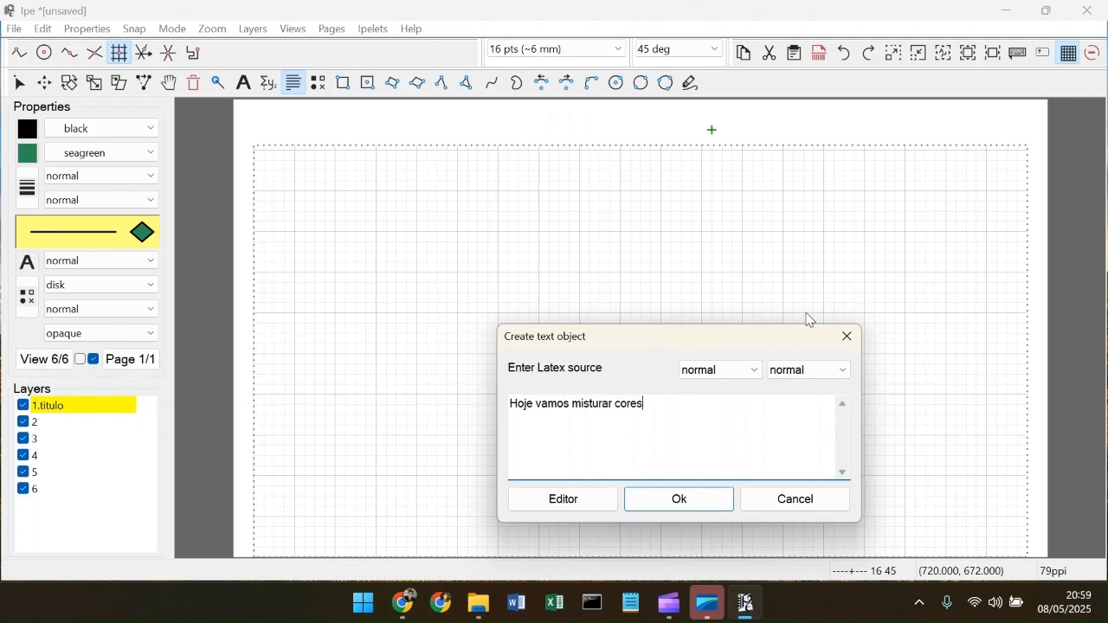
{"action": "left_click", "coordinate": [818, 372]}
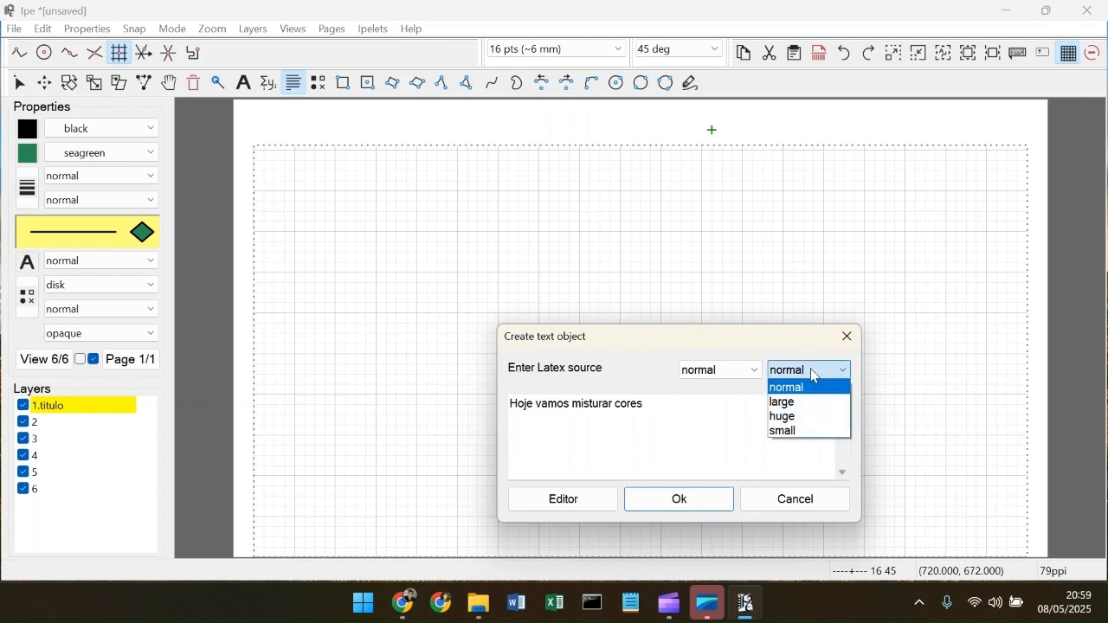
{"action": "left_click", "coordinate": [800, 418]}
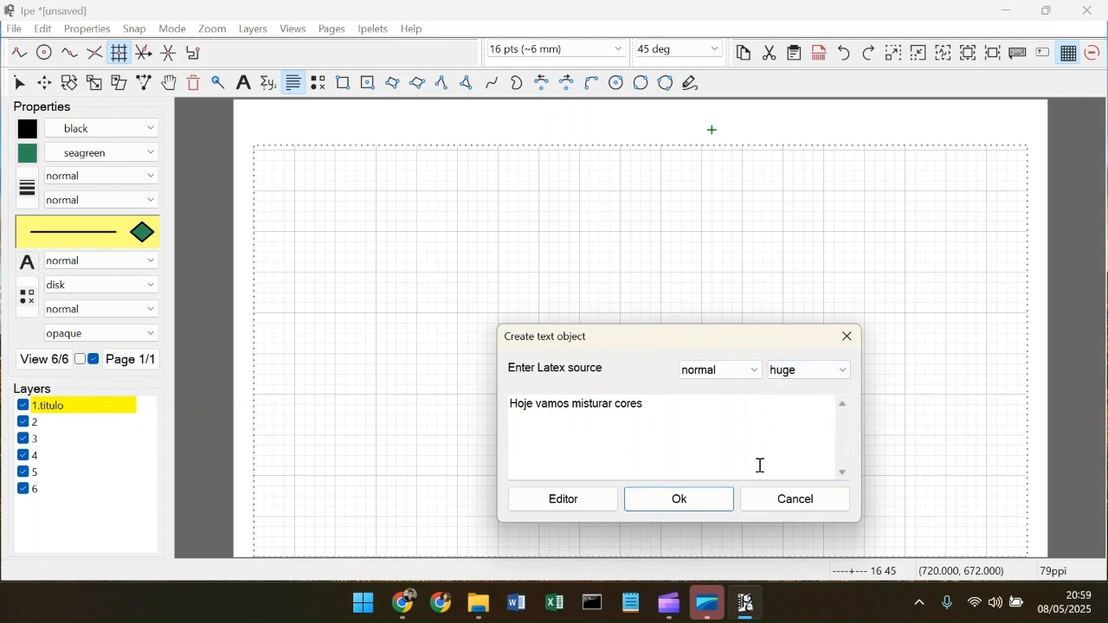
{"action": "left_click", "coordinate": [692, 504]}
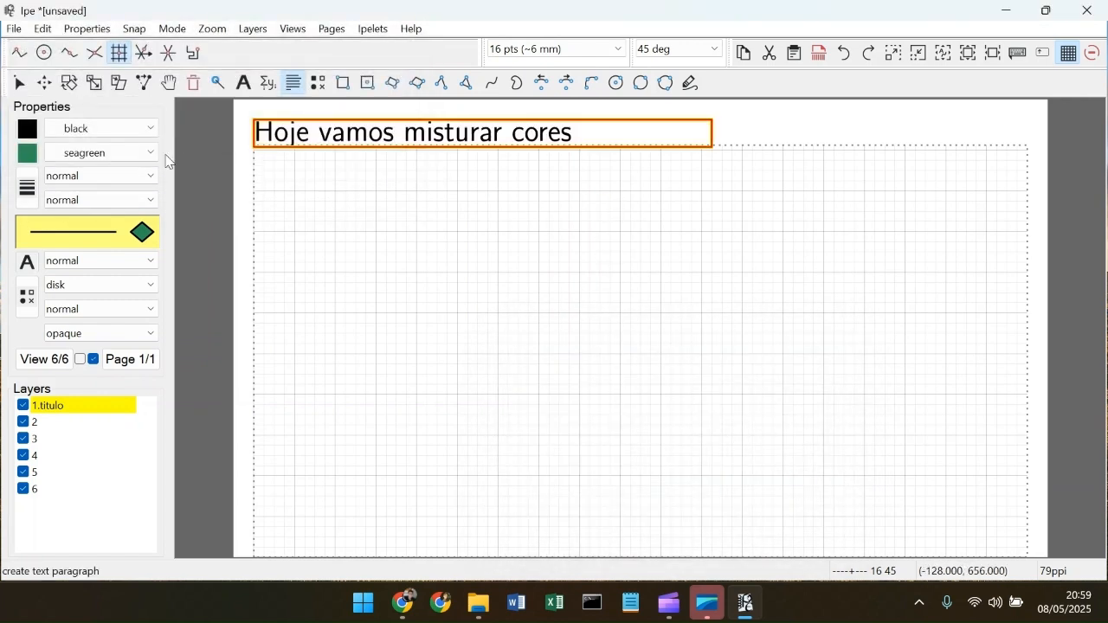
Step: Set the title paragraph's stroke colour to darkblue and deselect it
{"action": "left_click", "coordinate": [147, 129]}
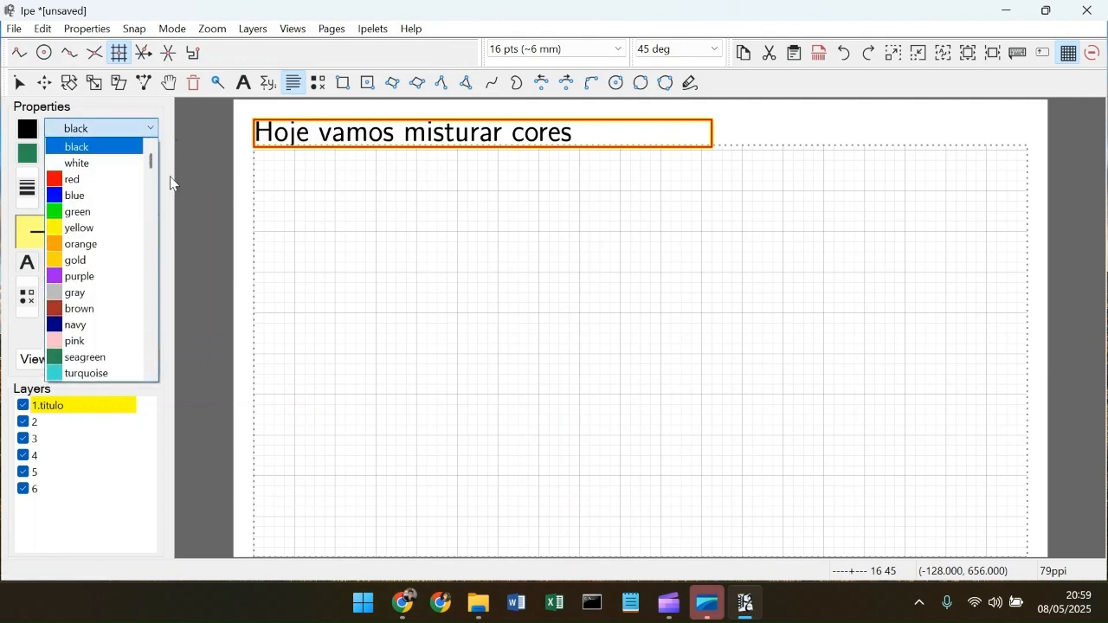
{"action": "scroll", "coordinate": [112, 257], "scroll_direction": "down", "scroll_amount": 2}
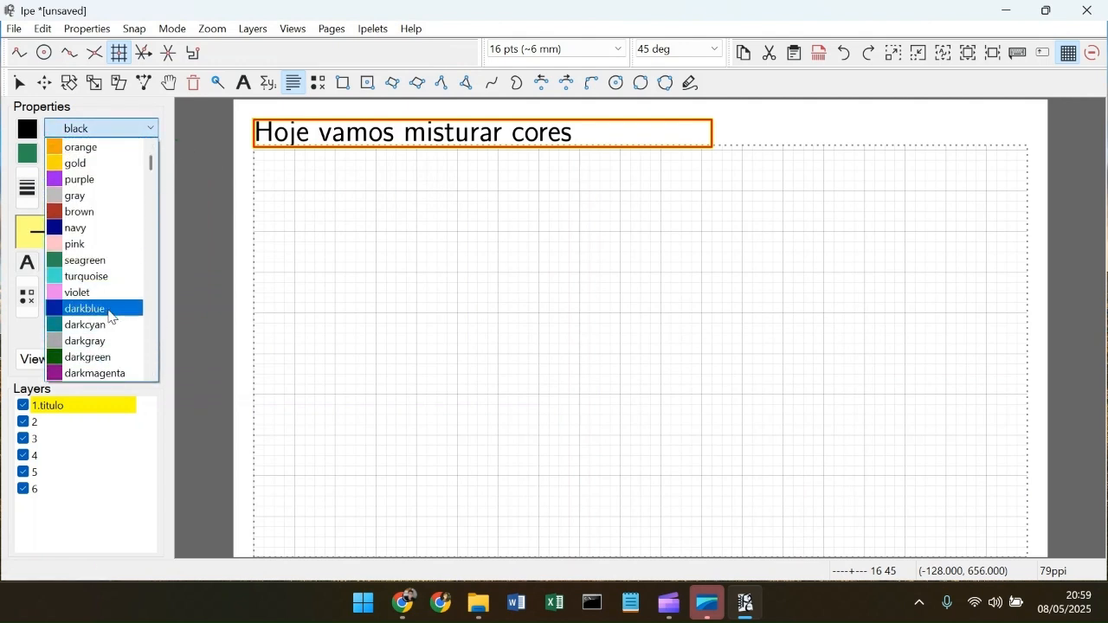
{"action": "scroll", "coordinate": [104, 294], "scroll_direction": "down", "scroll_amount": 1}
{"action": "left_click", "coordinate": [97, 261]}
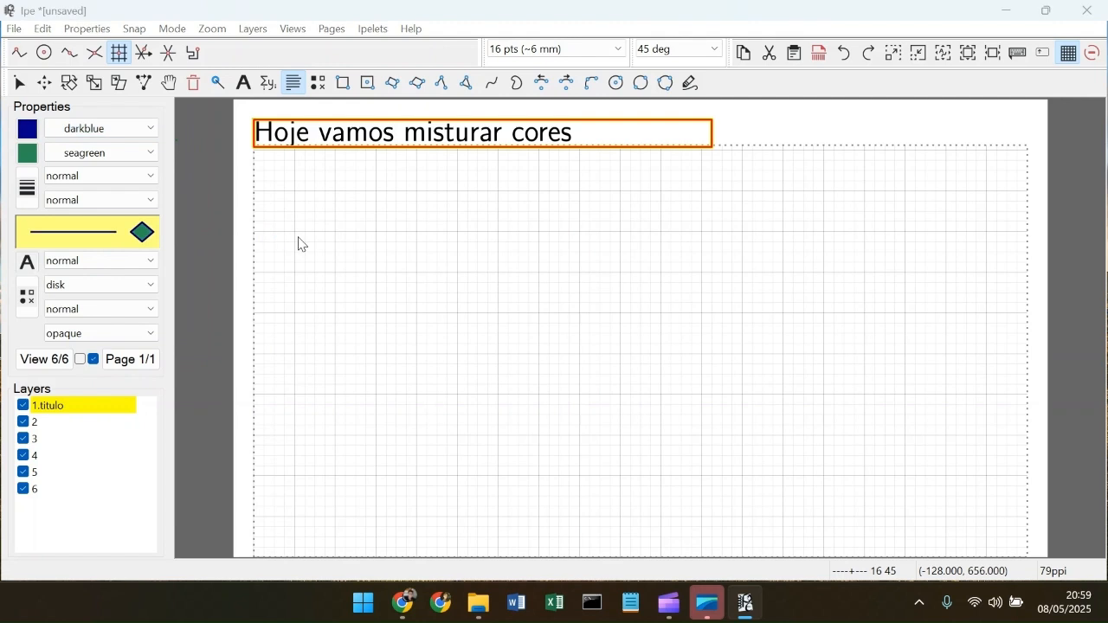
{"action": "key", "text": "s"}
{"action": "left_click", "coordinate": [517, 227]}
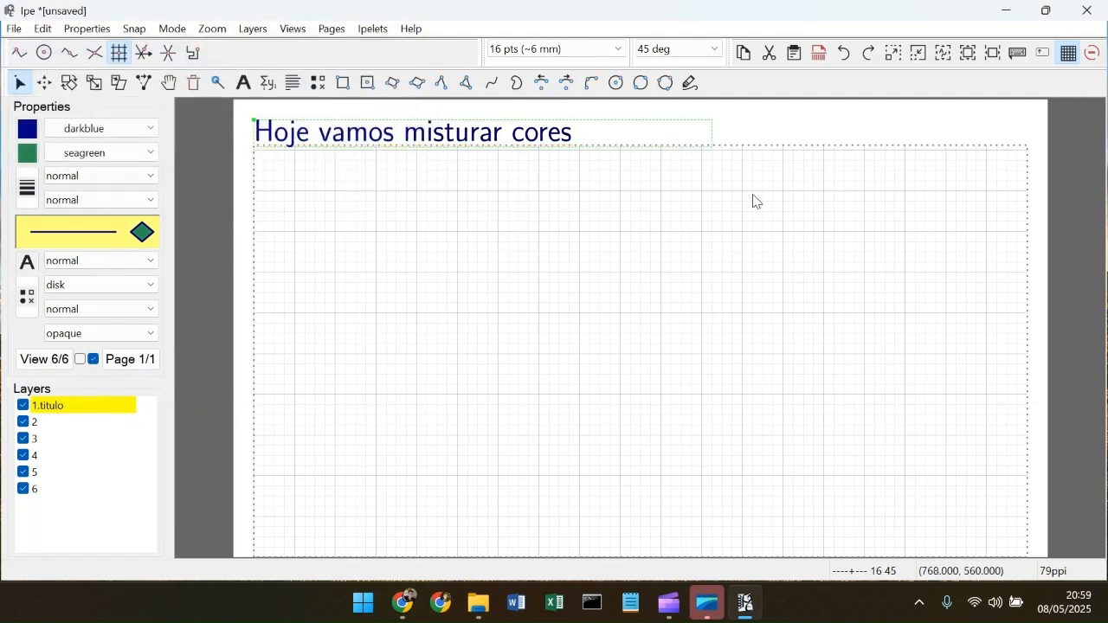
{"action": "scroll", "coordinate": [783, 279], "scroll_direction": "up", "scroll_amount": 1}
{"action": "scroll", "coordinate": [781, 279], "scroll_direction": "down", "scroll_amount": 1}
{"action": "scroll", "coordinate": [766, 262], "scroll_direction": "up", "scroll_amount": 1}
{"action": "scroll", "coordinate": [764, 255], "scroll_direction": "down", "scroll_amount": 2}
{"action": "scroll", "coordinate": [764, 253], "scroll_direction": "up", "scroll_amount": 1}
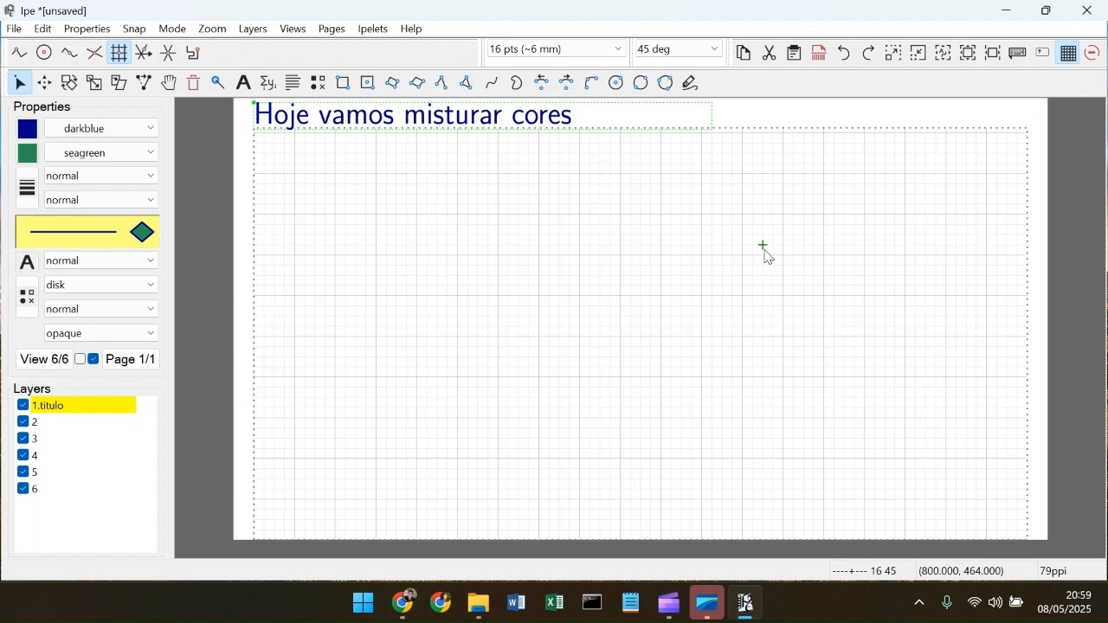
{"action": "left_click", "coordinate": [345, 117]}
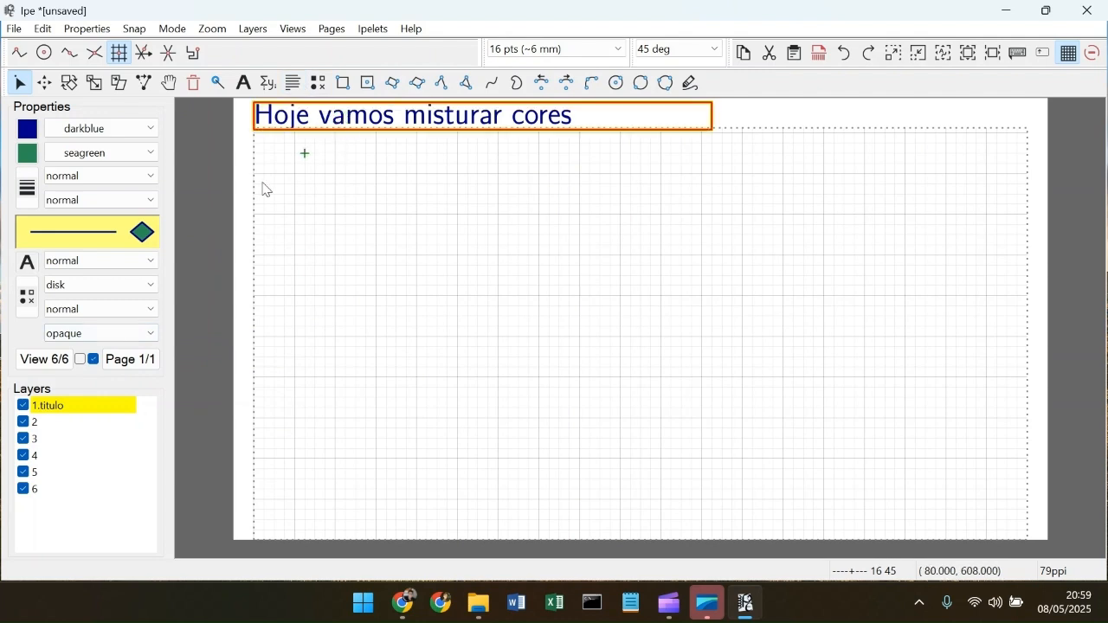
Step: On layer 2, draw a tall rectangle about 192 by 512 pt in the left part of the frame
{"action": "left_click", "coordinate": [35, 423]}
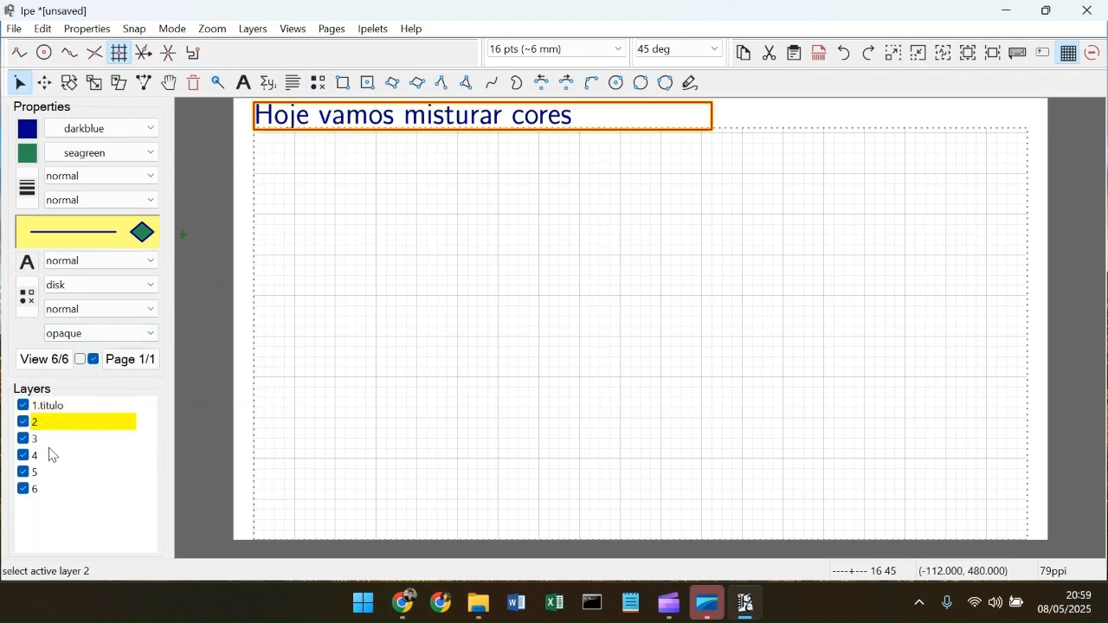
{"action": "left_click", "coordinate": [349, 86]}
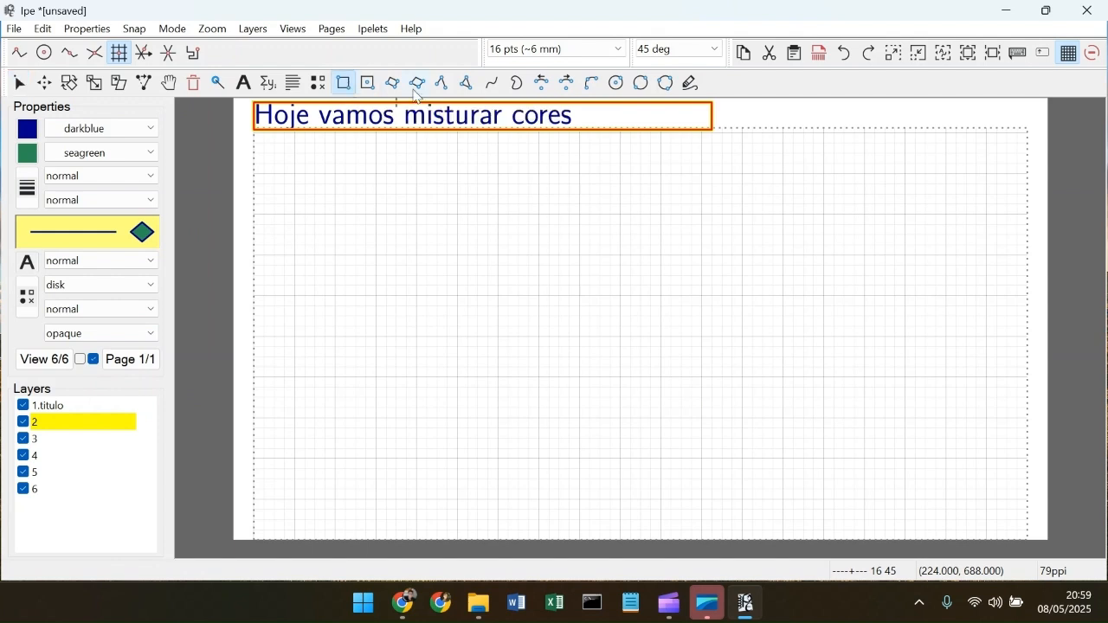
{"action": "left_click", "coordinate": [337, 174]}
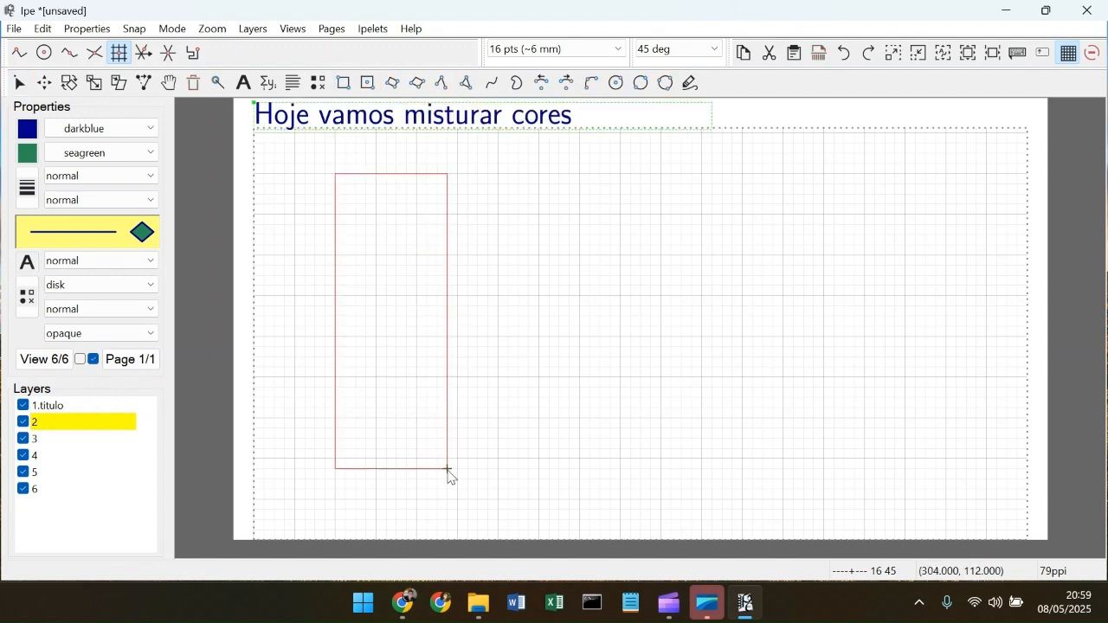
{"action": "left_click", "coordinate": [458, 501]}
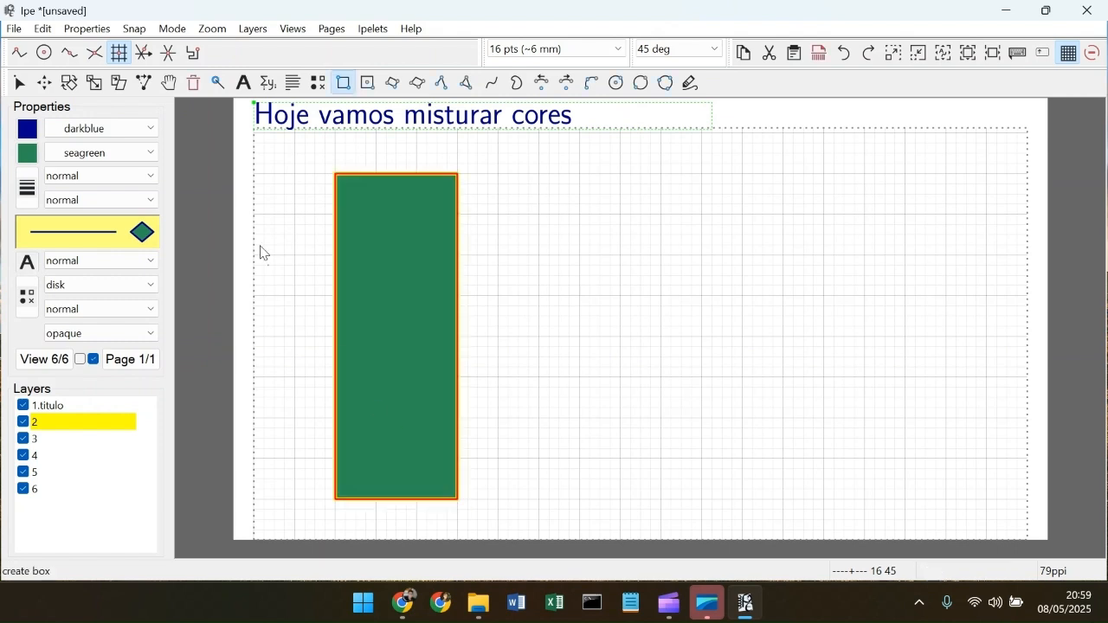
Step: Set the tall rectangle's fill colour to yellow and make layer 3 the active layer
{"action": "left_click", "coordinate": [145, 153]}
{"action": "scroll", "coordinate": [130, 234], "scroll_direction": "up", "scroll_amount": 6}
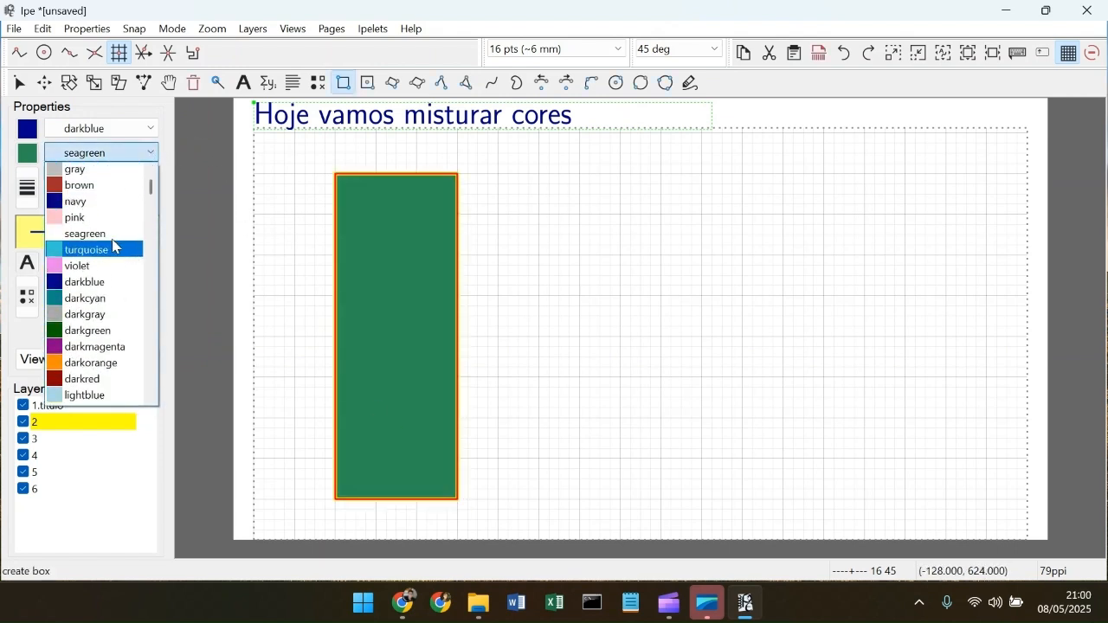
{"action": "left_click", "coordinate": [111, 268]}
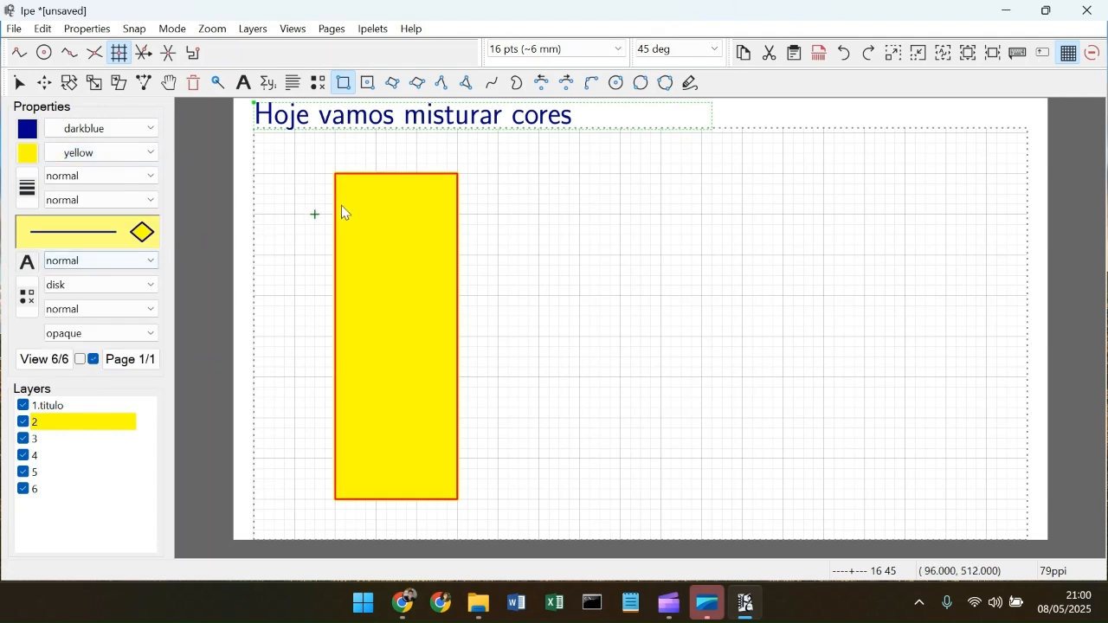
{"action": "key", "text": "s"}
{"action": "left_click", "coordinate": [611, 288]}
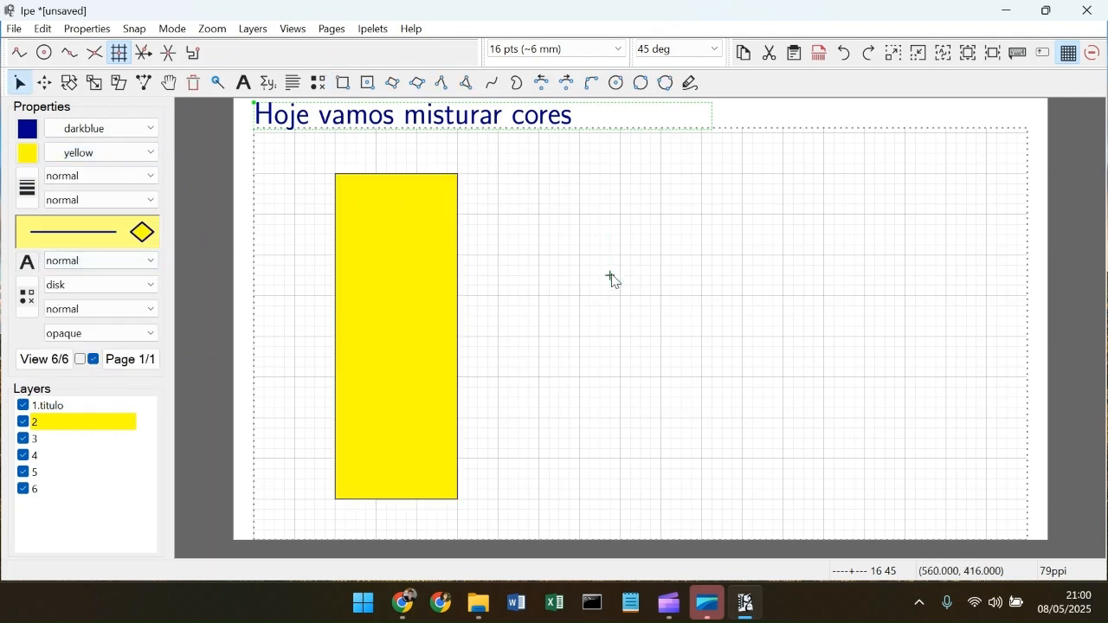
{"action": "left_click", "coordinate": [52, 441]}
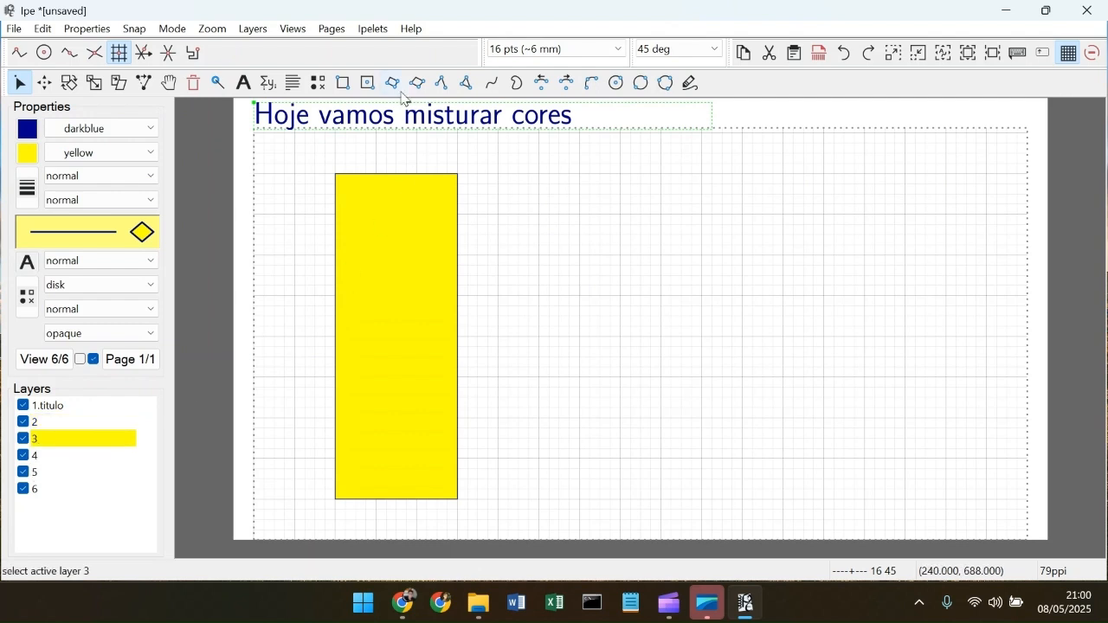
{"action": "left_click", "coordinate": [295, 84]}
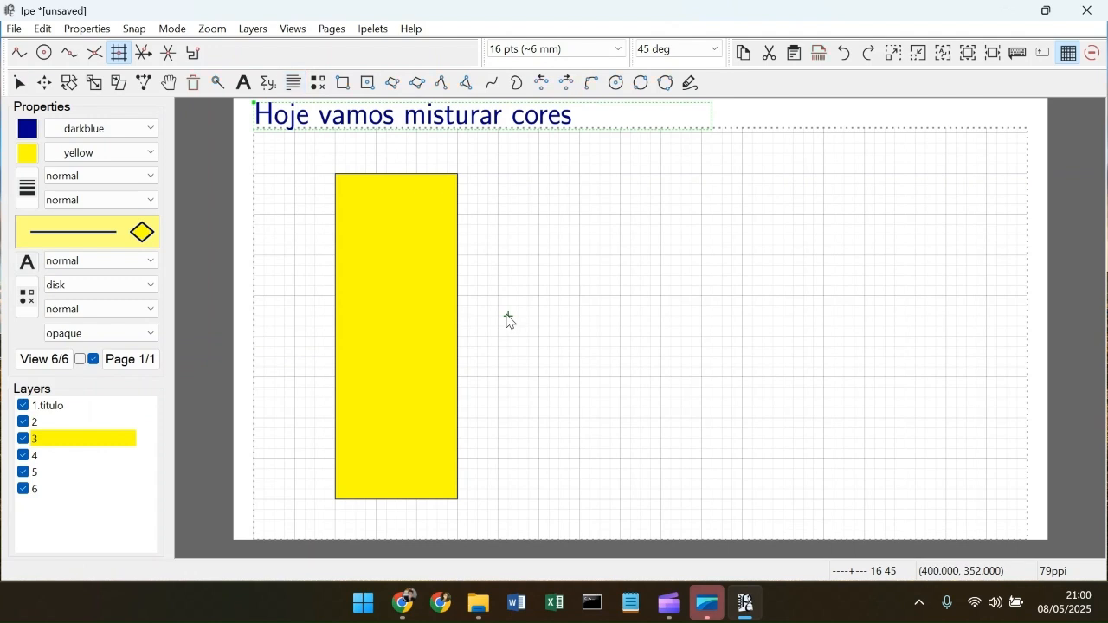
{"action": "left_click_drag", "start_coordinate": [508, 318], "coordinate": [540, 332]}
{"action": "key", "text": "Escape"}
Step: Add a bold "+" label with \textbf at huge size at about (400, 352), just right of the yellow rectangle
{"action": "key", "text": "t"}
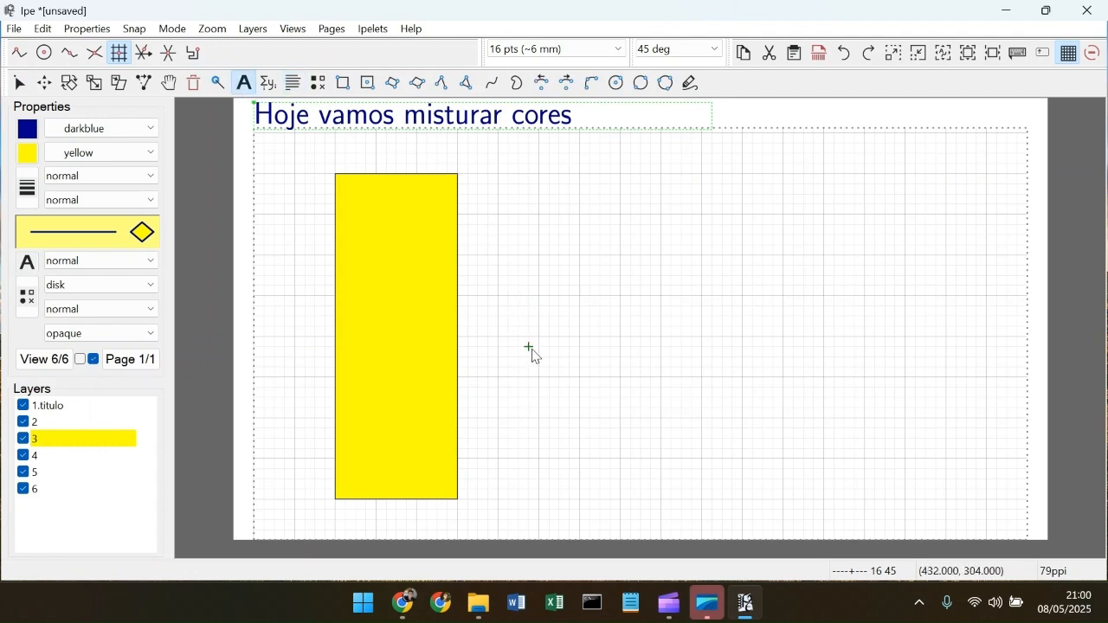
{"action": "left_click", "coordinate": [509, 317]}
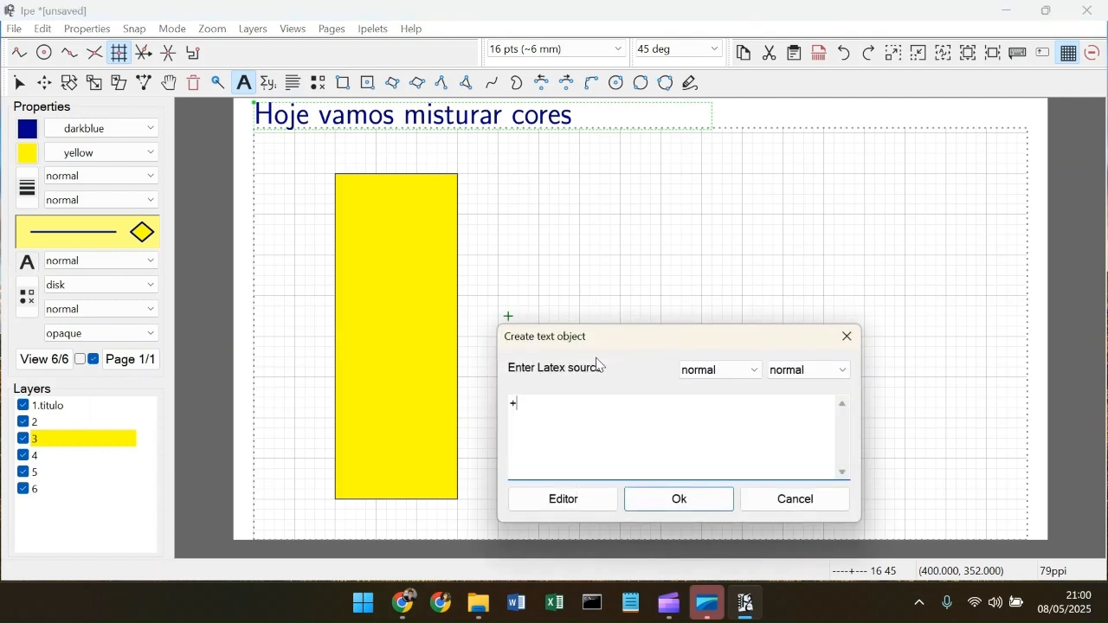
{"action": "left_click", "coordinate": [812, 374]}
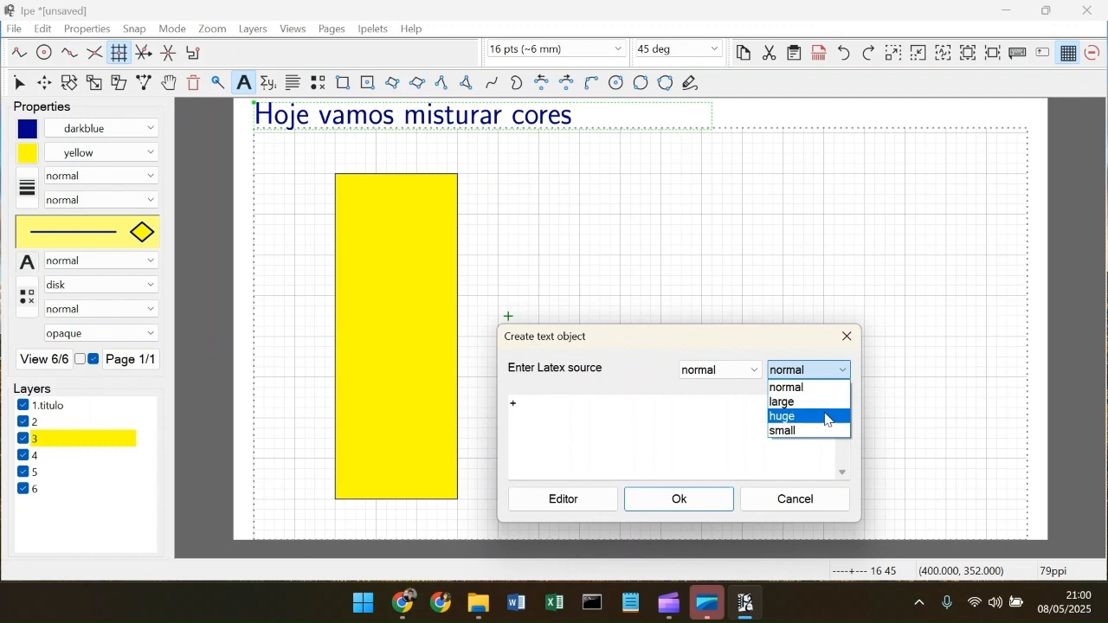
{"action": "left_click", "coordinate": [829, 418]}
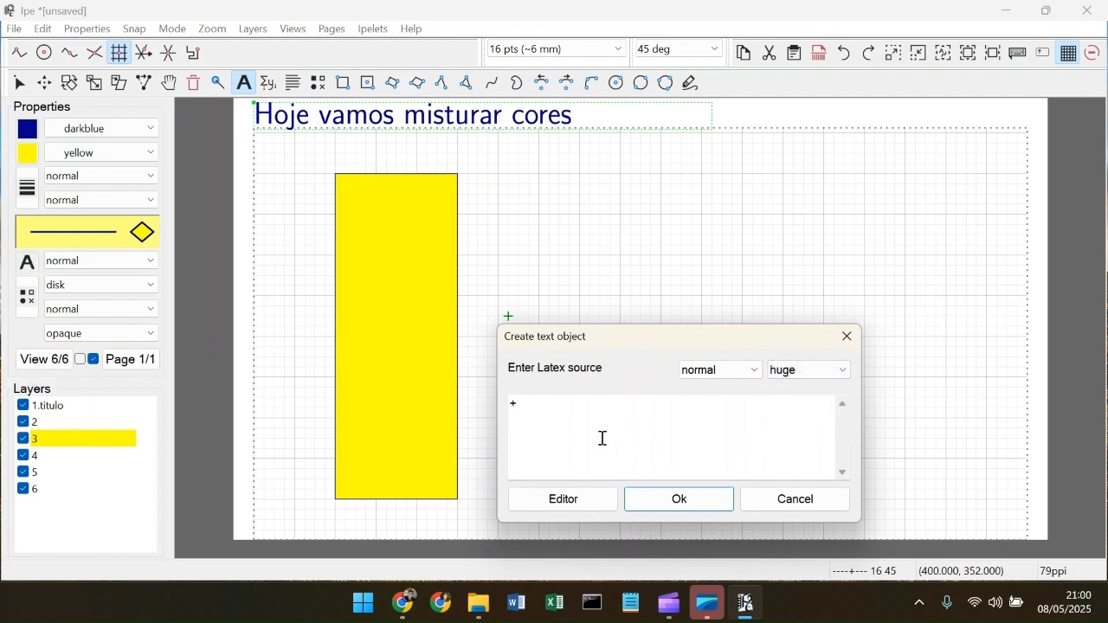
{"action": "left_click", "coordinate": [513, 407]}
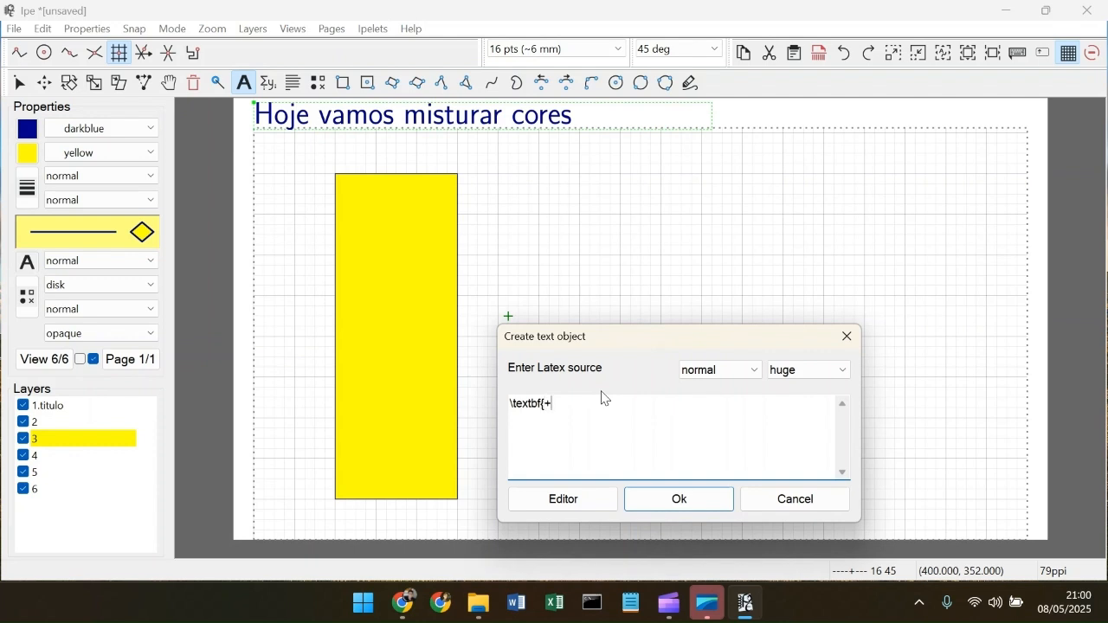
{"action": "left_click", "coordinate": [712, 500]}
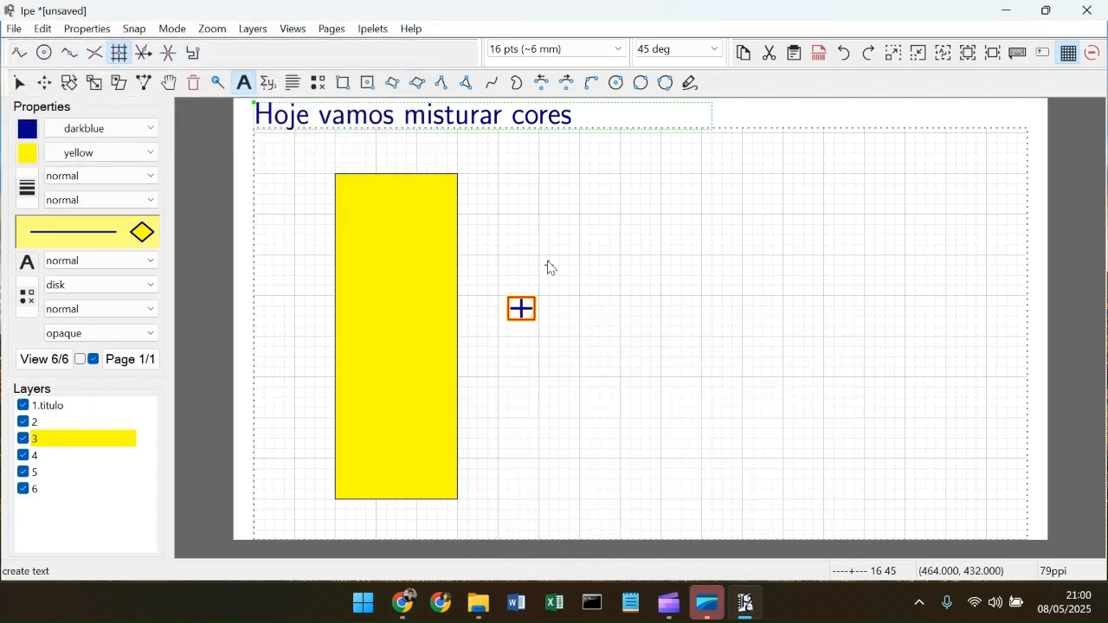
Step: Try the "+" label without bold by removing \textbf from its source, and undo the edit
{"action": "key", "text": "s"}
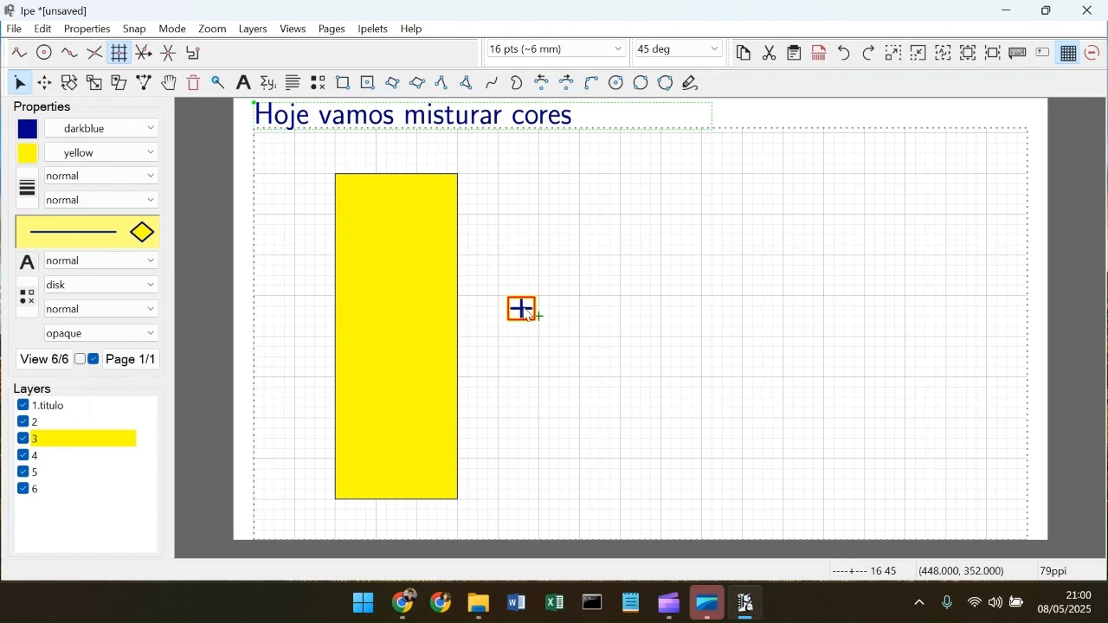
{"action": "right_click", "coordinate": [528, 315]}
{"action": "left_click", "coordinate": [606, 550]}
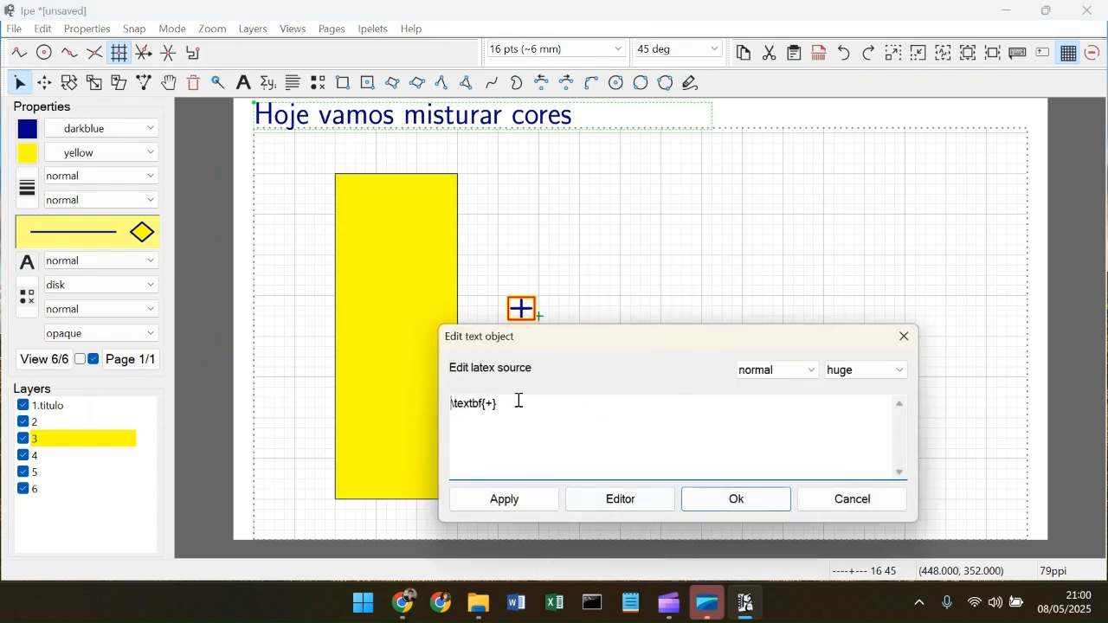
{"action": "left_click_drag", "start_coordinate": [487, 407], "coordinate": [438, 413]}
{"action": "key", "text": "BackSpace"}
{"action": "left_click", "coordinate": [689, 503]}
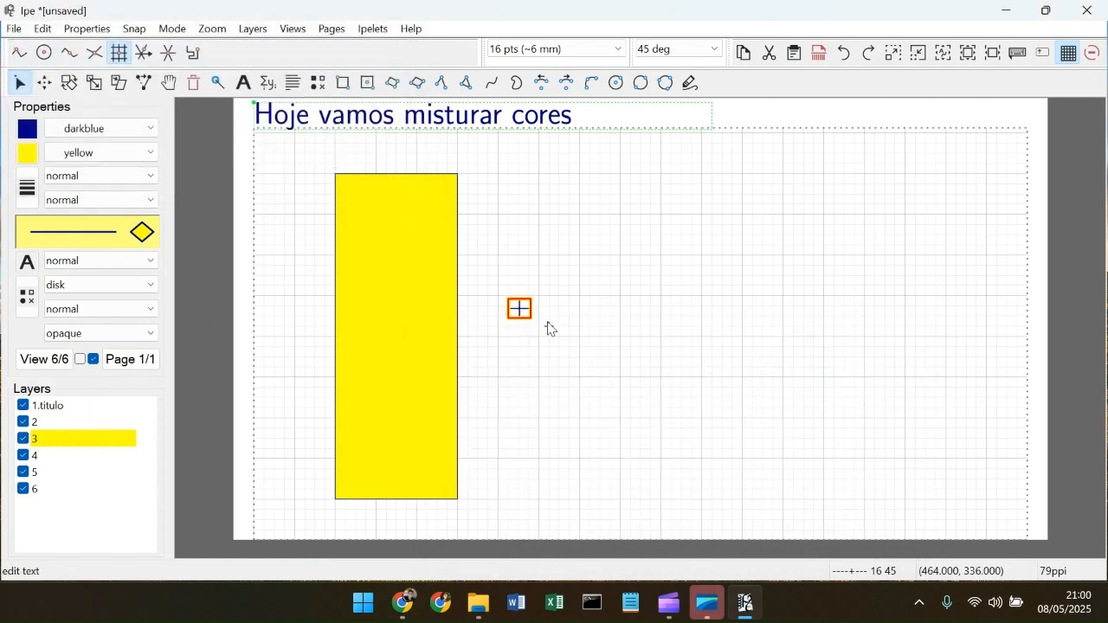
{"action": "left_click", "coordinate": [578, 311]}
{"action": "key", "text": "ctrl+z"}
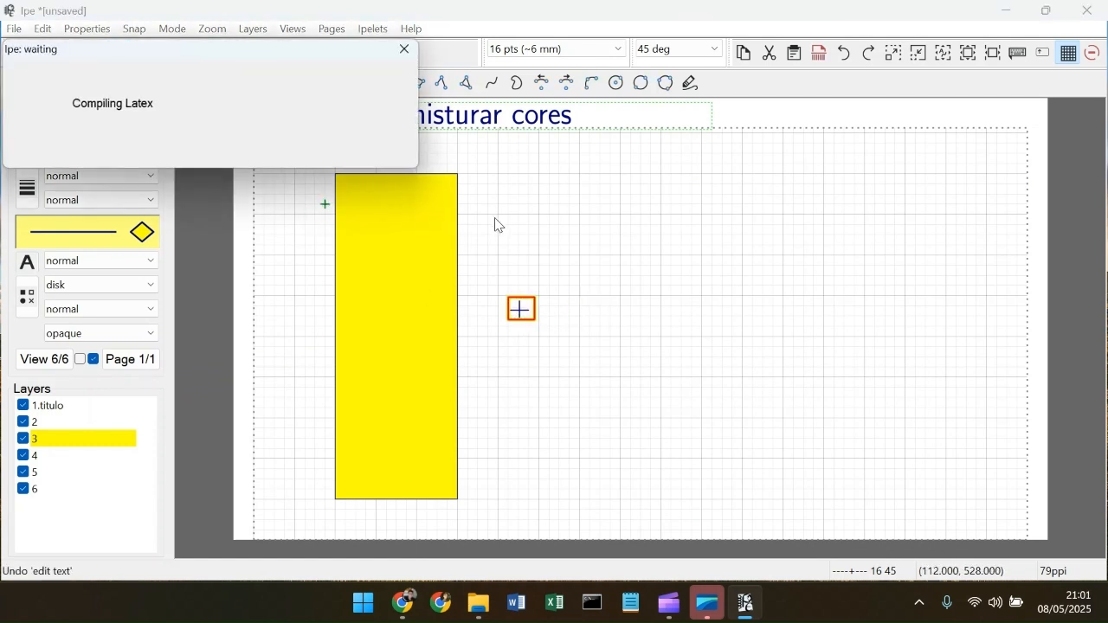
Step: Move the "+" label straight down about 48 pt, level with the yellow rectangle's mid-height
{"action": "left_click", "coordinate": [583, 323]}
{"action": "left_click", "coordinate": [527, 306]}
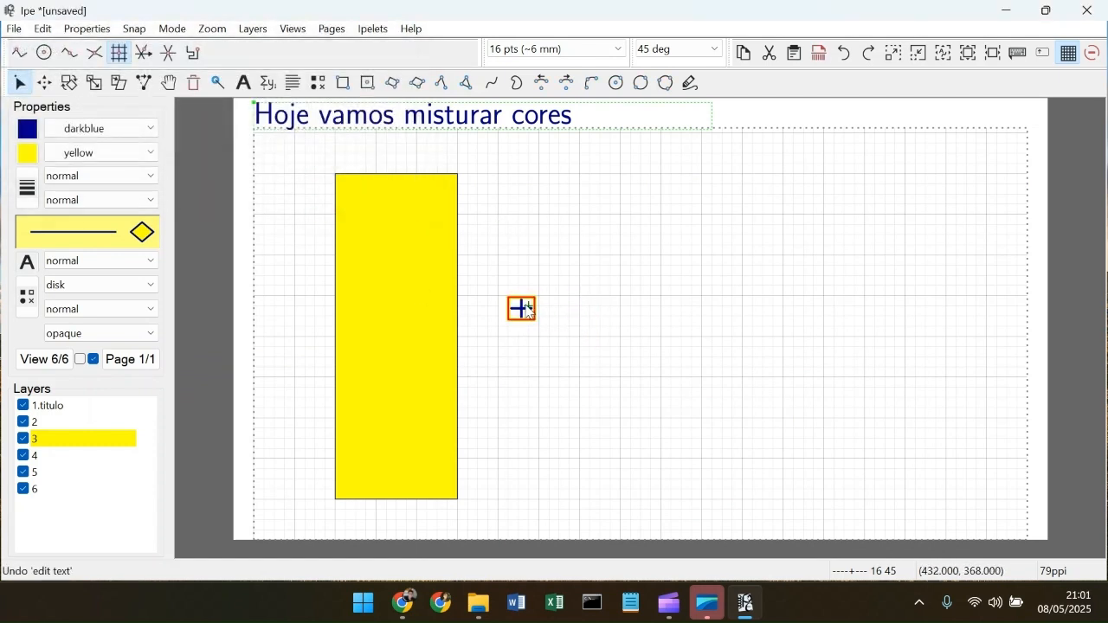
{"action": "left_click_drag", "start_coordinate": [531, 317], "coordinate": [523, 343]}
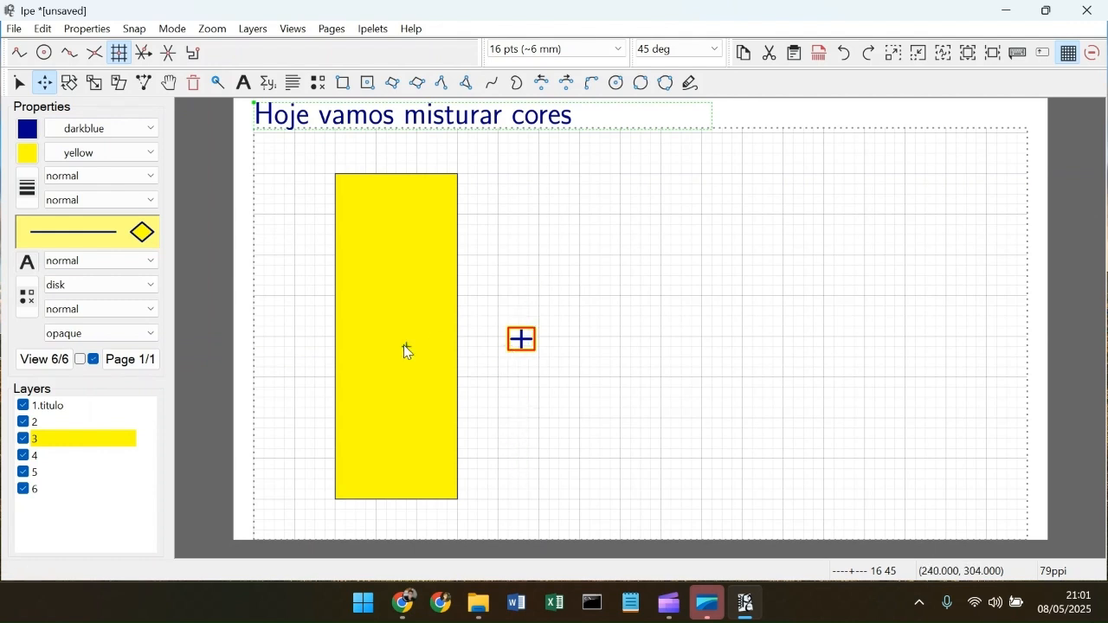
Step: On layer 4, draw a rectangle about 192 by 512 pt to the right of the "+", aligned with the yellow rectangle
{"action": "left_click", "coordinate": [36, 458]}
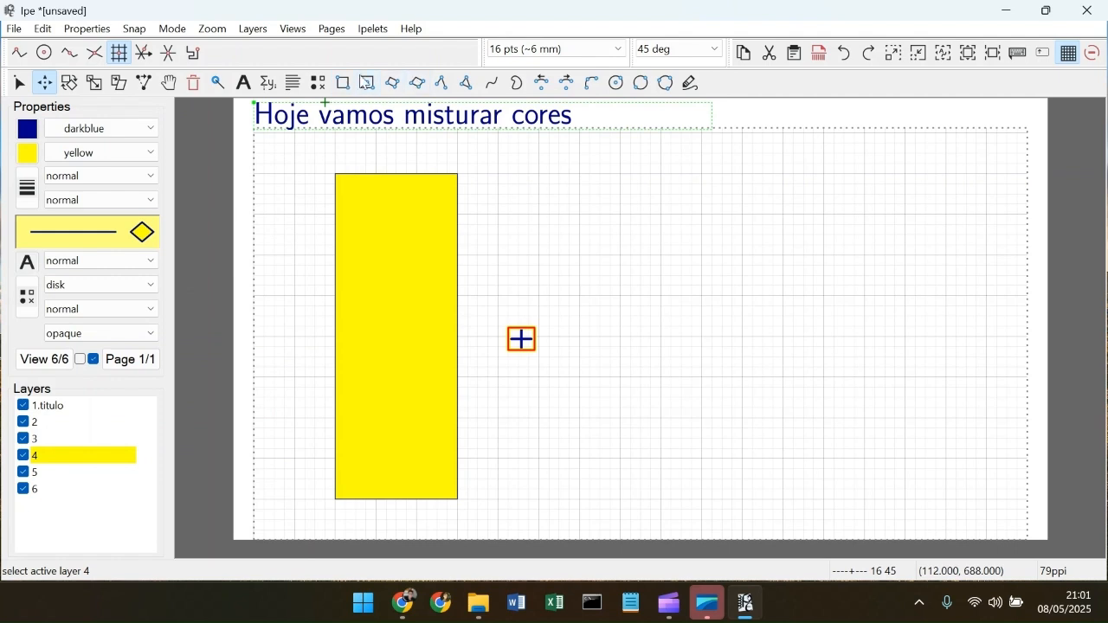
{"action": "left_click", "coordinate": [344, 83]}
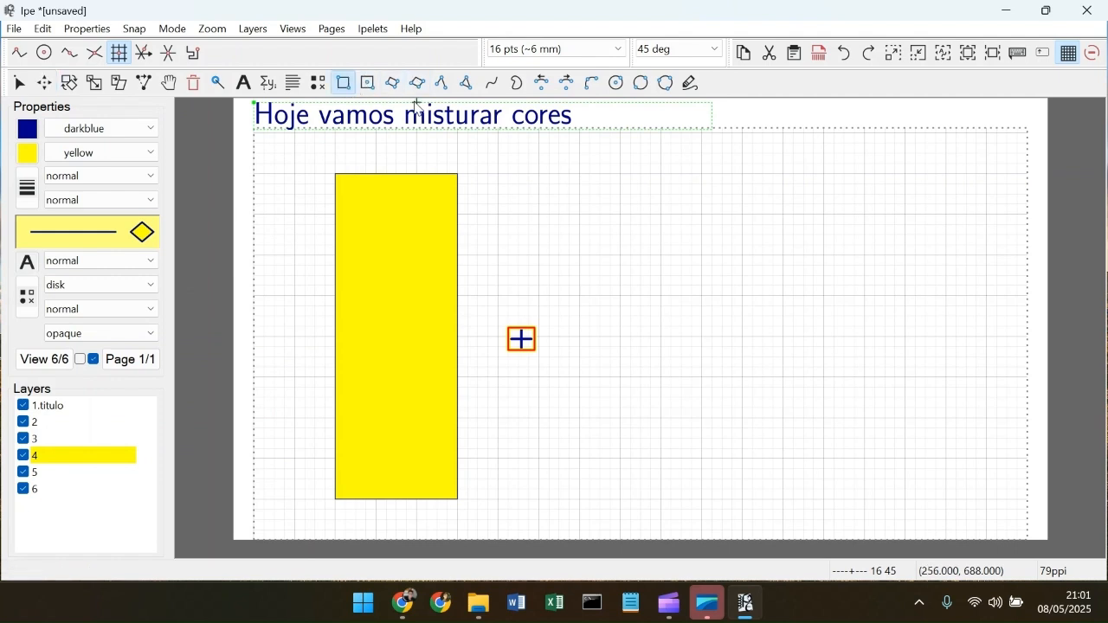
{"action": "left_click", "coordinate": [580, 175]}
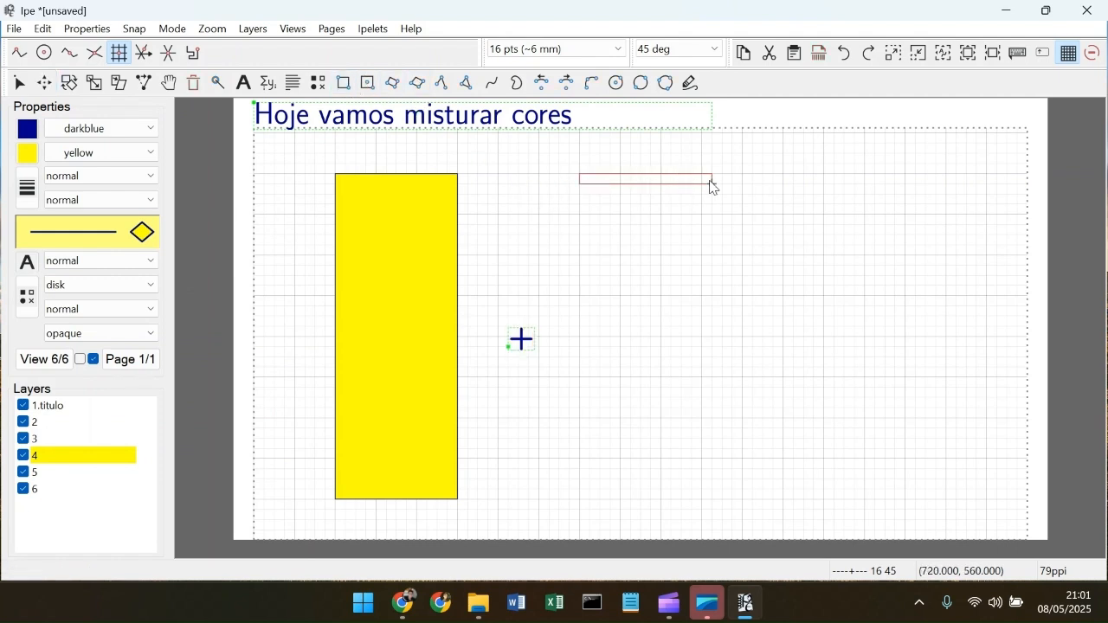
{"action": "left_click", "coordinate": [704, 504]}
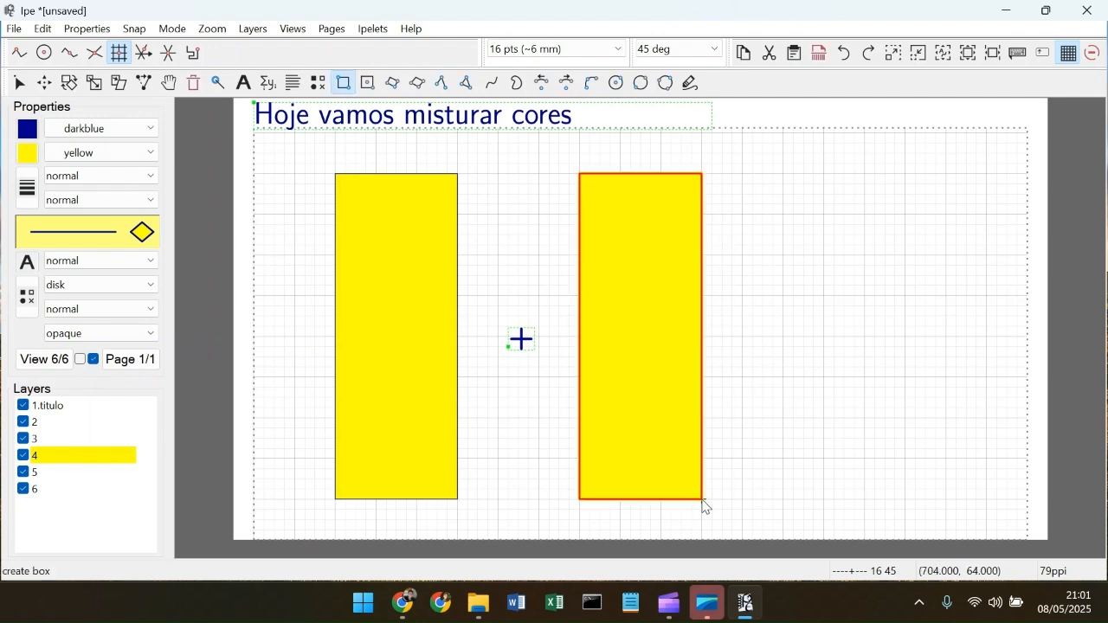
Step: Set the second rectangle's fill colour to blue and deselect it
{"action": "left_click", "coordinate": [126, 152]}
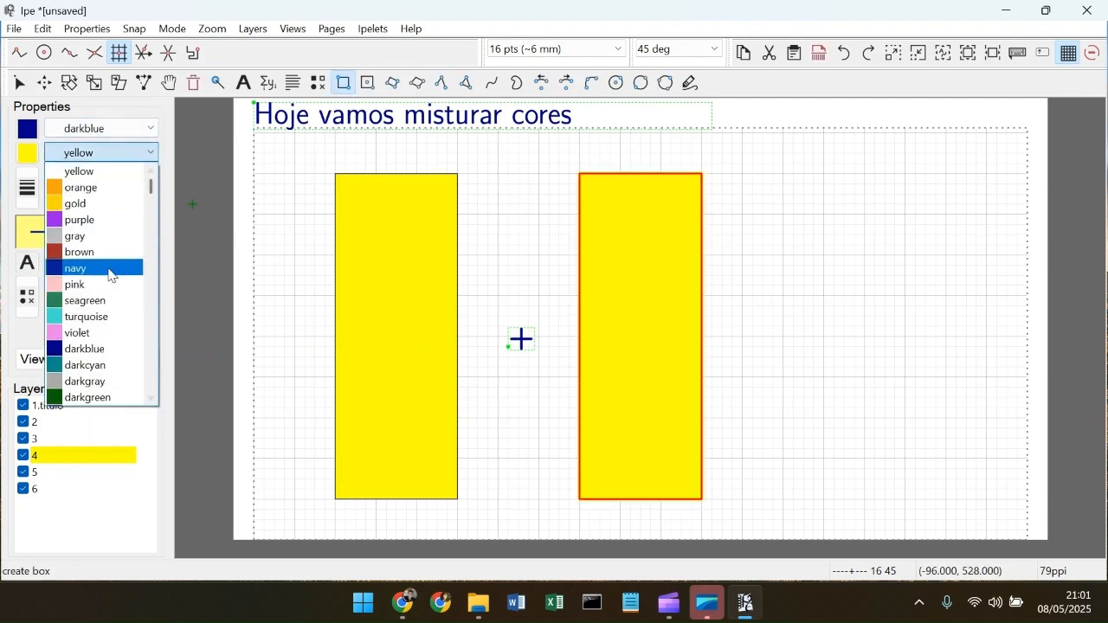
{"action": "scroll", "coordinate": [110, 275], "scroll_direction": "up", "scroll_amount": 2}
{"action": "left_click", "coordinate": [97, 237]}
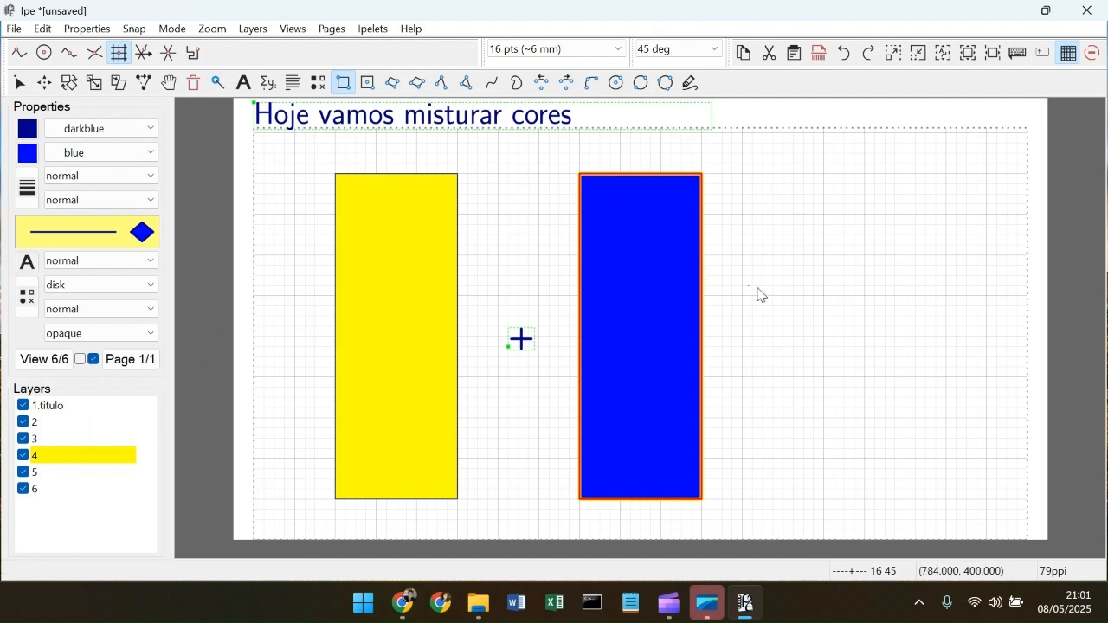
{"action": "key", "text": "s"}
{"action": "left_click", "coordinate": [775, 322]}
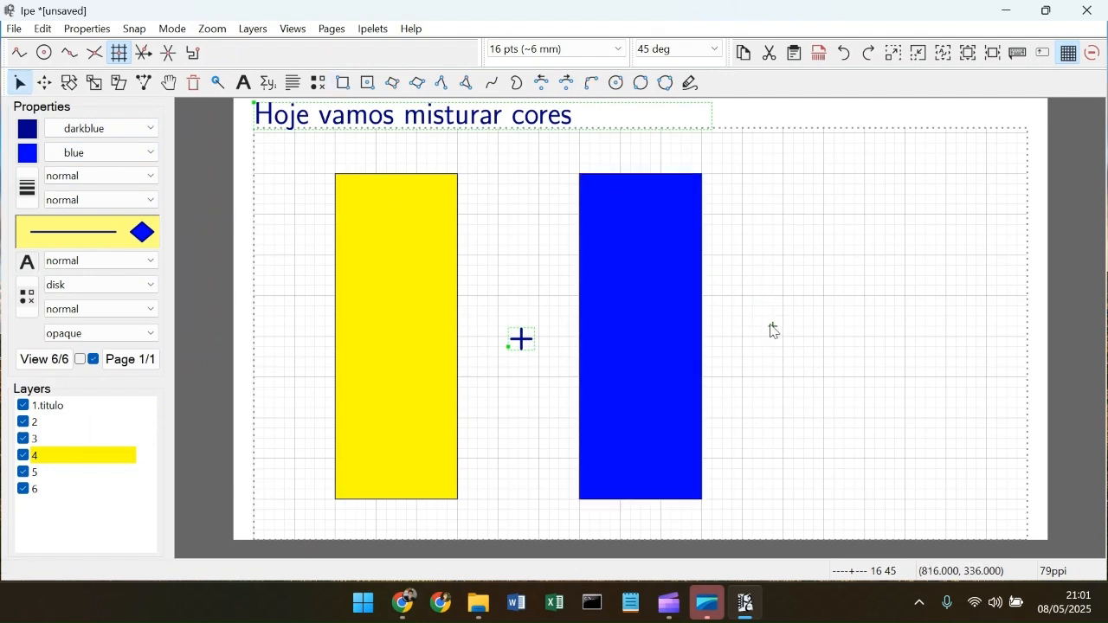
{"action": "left_click", "coordinate": [111, 478]}
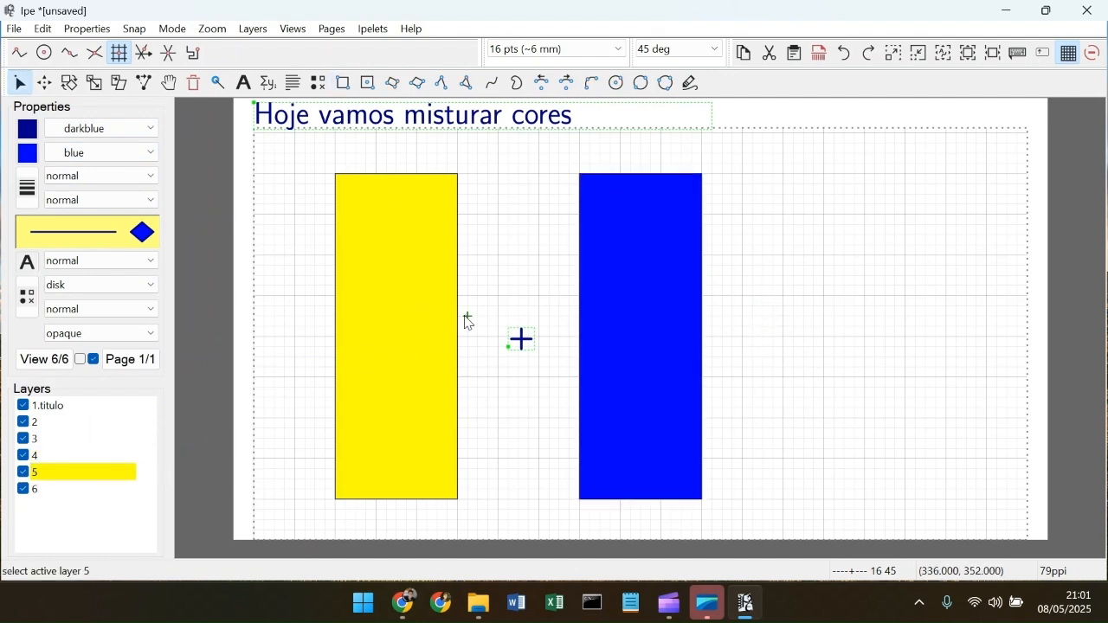
{"action": "left_click", "coordinate": [39, 456]}
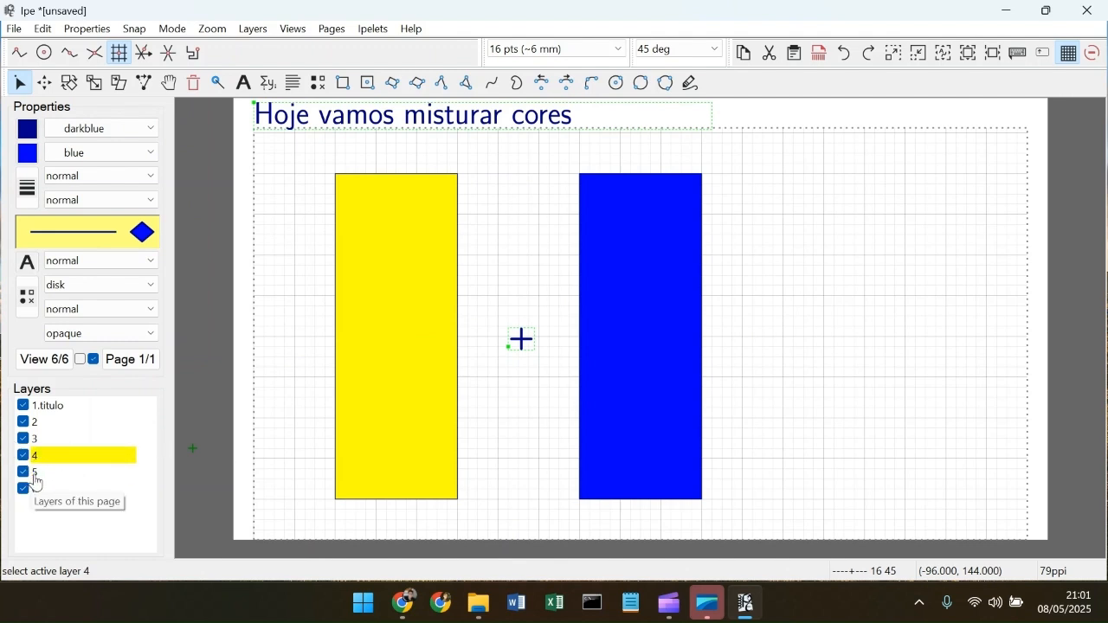
{"action": "left_click", "coordinate": [97, 483]}
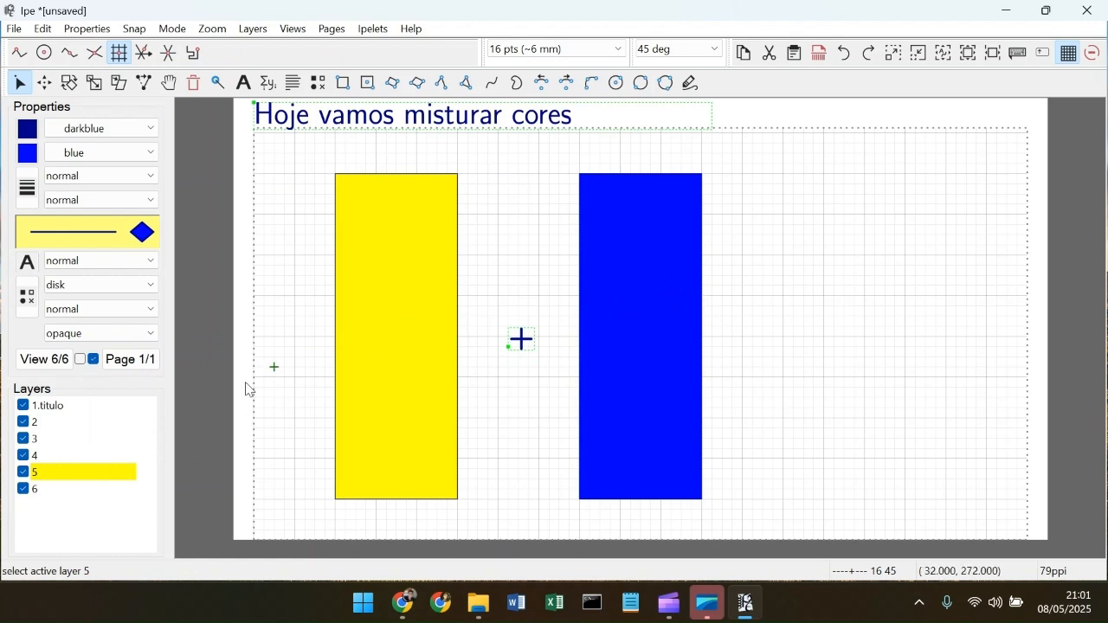
{"action": "left_click", "coordinate": [49, 457]}
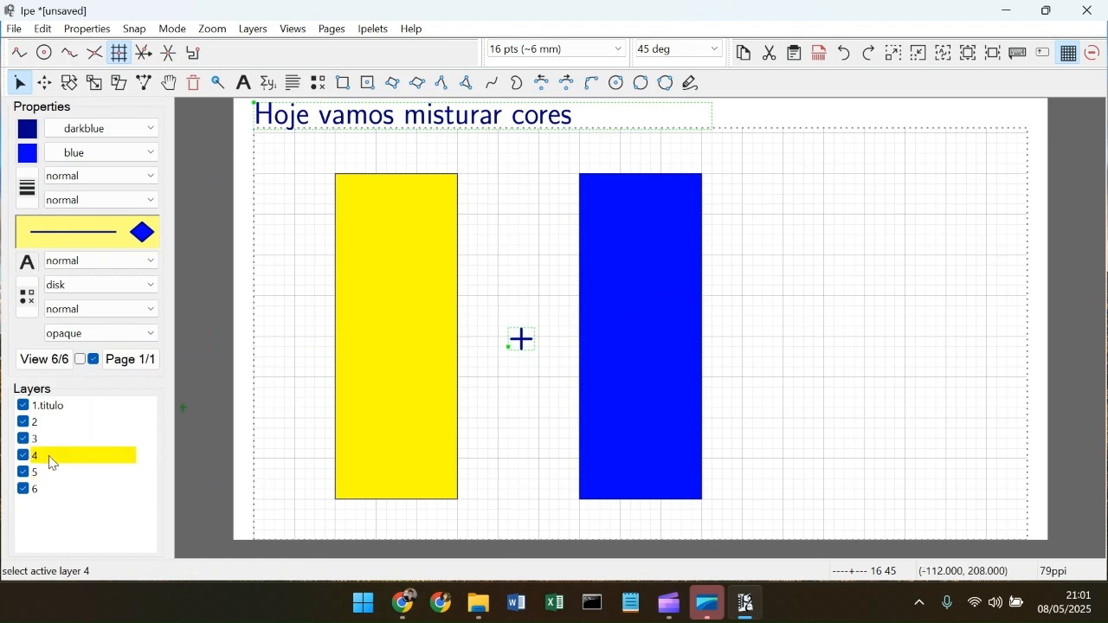
Step: Add a bold "=" label with \textbf{=} at about (800, 320), to the right of the blue rectangle
{"action": "left_click", "coordinate": [245, 84]}
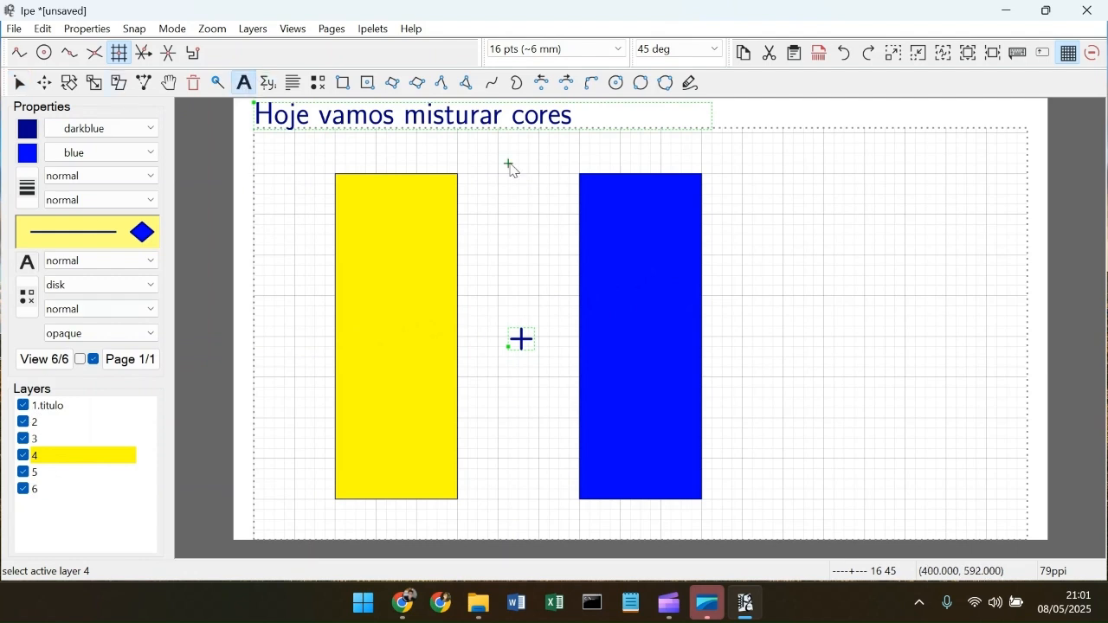
{"action": "left_click", "coordinate": [765, 339]}
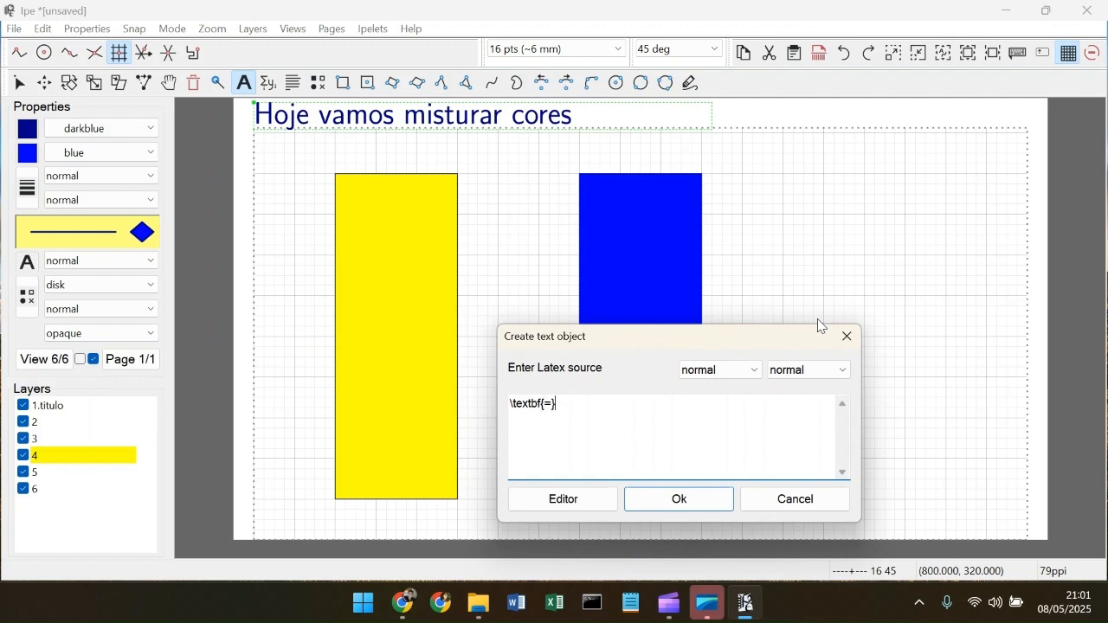
{"action": "key", "text": "ctrl+Return"}
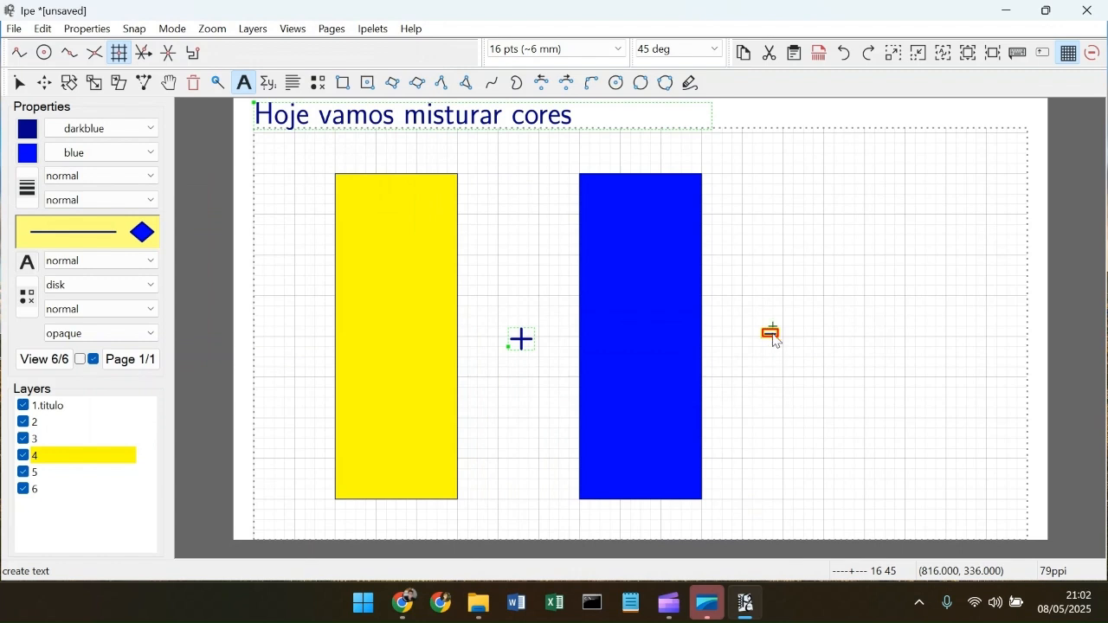
{"action": "right_click", "coordinate": [776, 340]}
{"action": "left_click", "coordinate": [823, 389]}
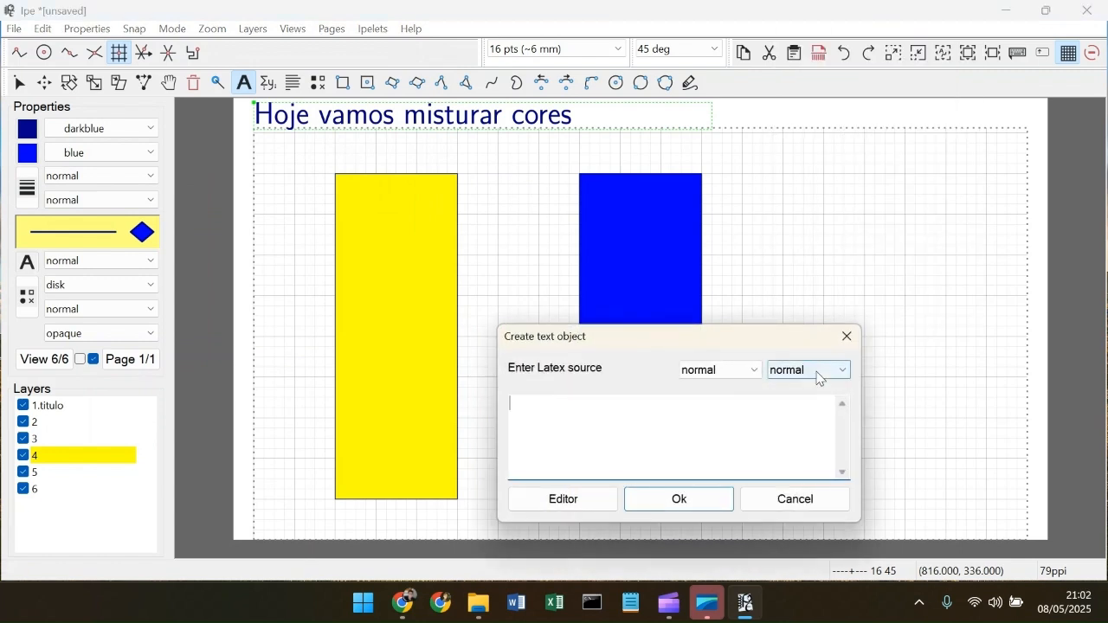
{"action": "left_click", "coordinate": [826, 502]}
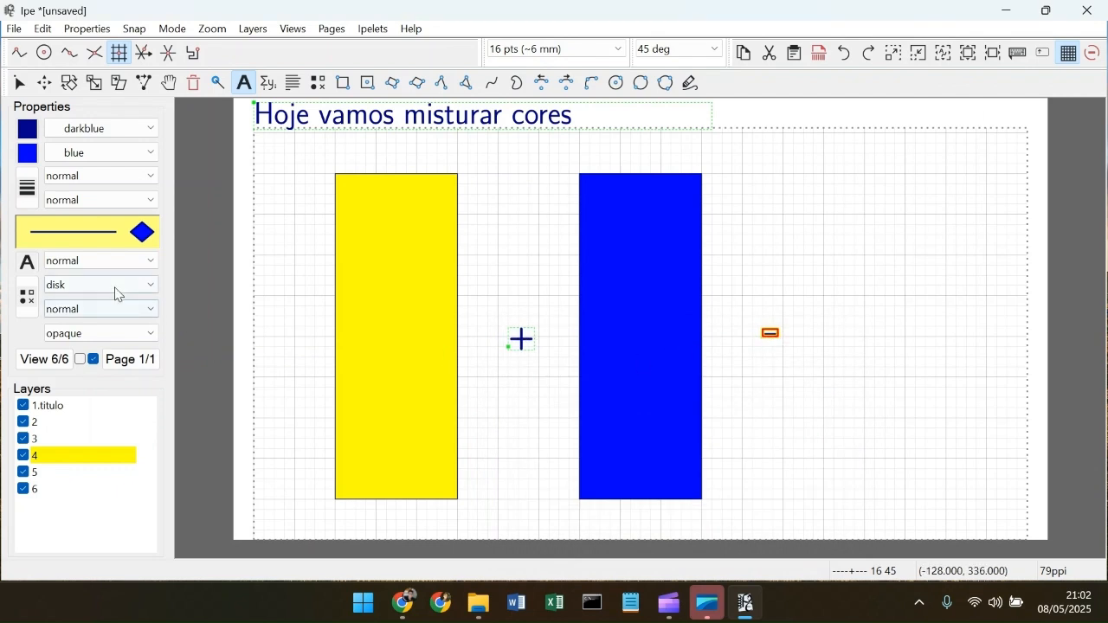
Step: Set the "=" label's text size to huge
{"action": "left_click", "coordinate": [133, 264]}
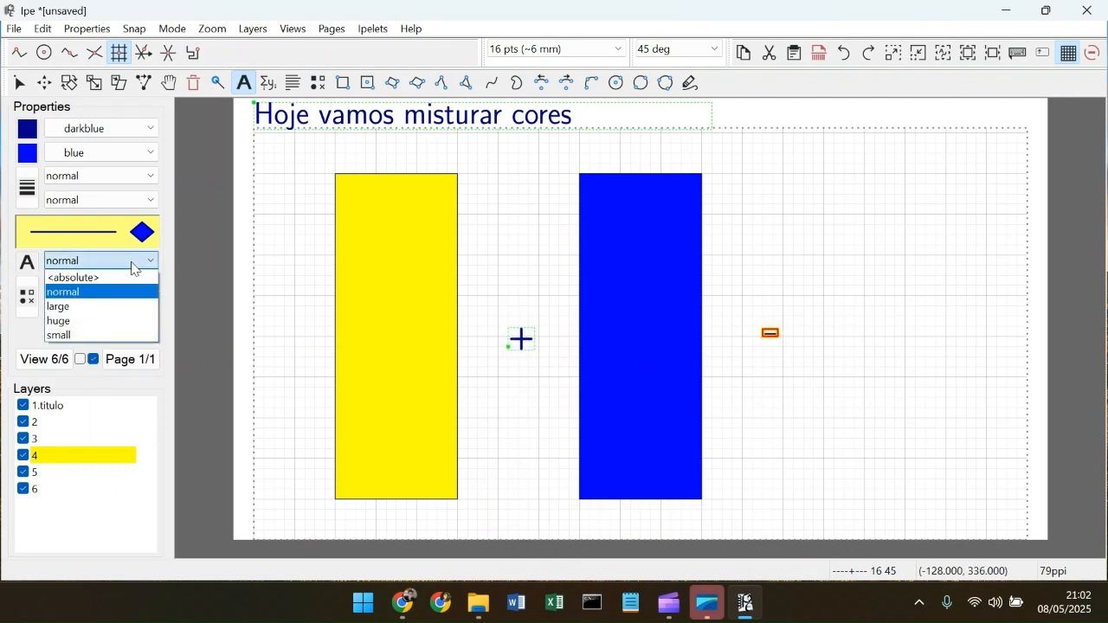
{"action": "left_click", "coordinate": [86, 321]}
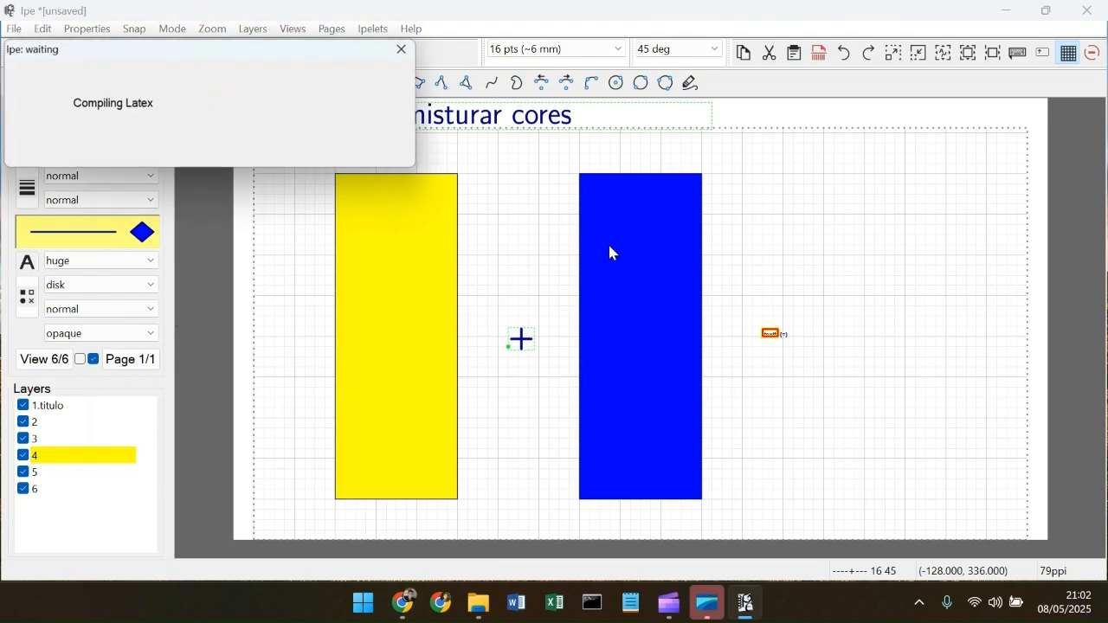
{"action": "key", "text": "s"}
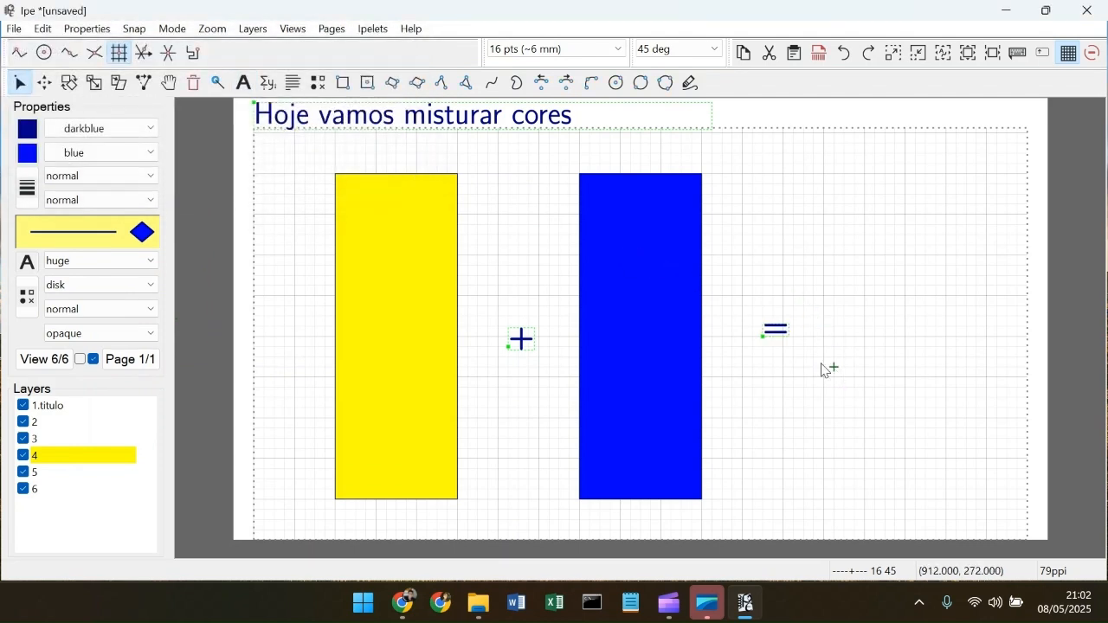
Step: Move the "=" label about 16 pt left and 16 pt down, level with the "+", and deselect it
{"action": "left_click", "coordinate": [778, 339]}
{"action": "left_click_drag", "start_coordinate": [782, 335], "coordinate": [773, 344]}
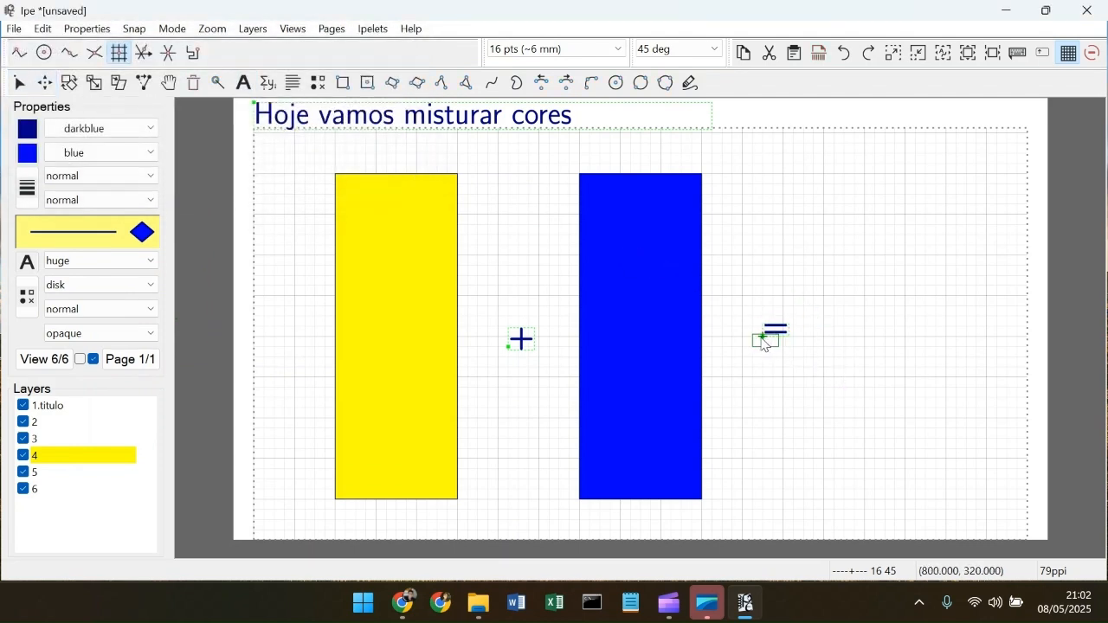
{"action": "left_click", "coordinate": [833, 372]}
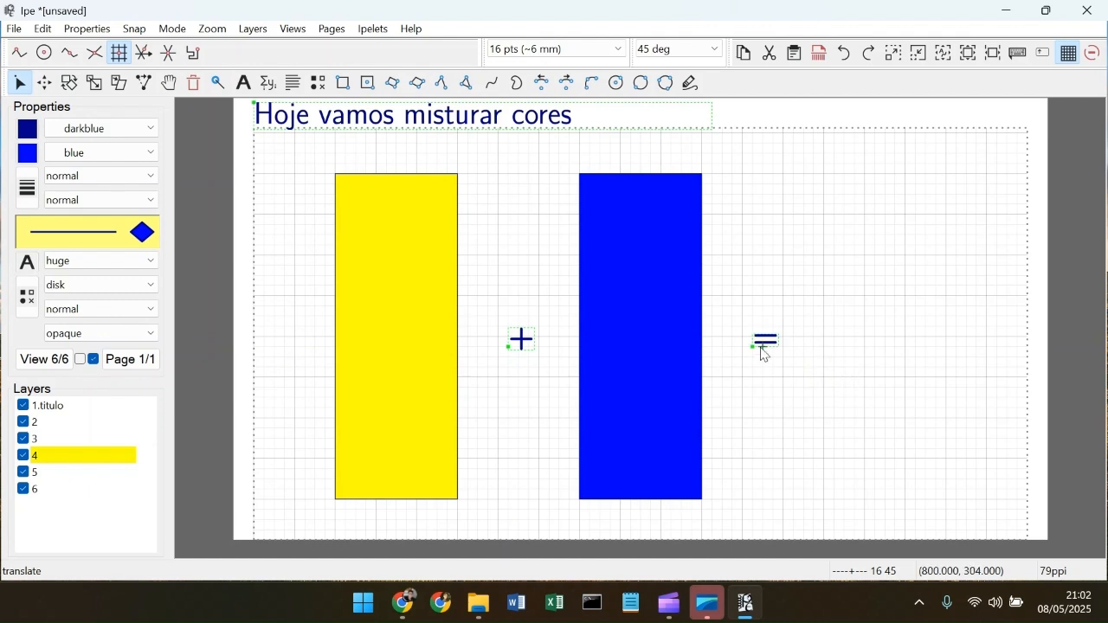
Step: Make layer 5 active and transfer the "=" label to it by cutting it and pasting it back in the same place
{"action": "scroll", "coordinate": [798, 331], "scroll_direction": "up", "scroll_amount": 2}
{"action": "scroll", "coordinate": [801, 337], "scroll_direction": "up", "scroll_amount": 2}
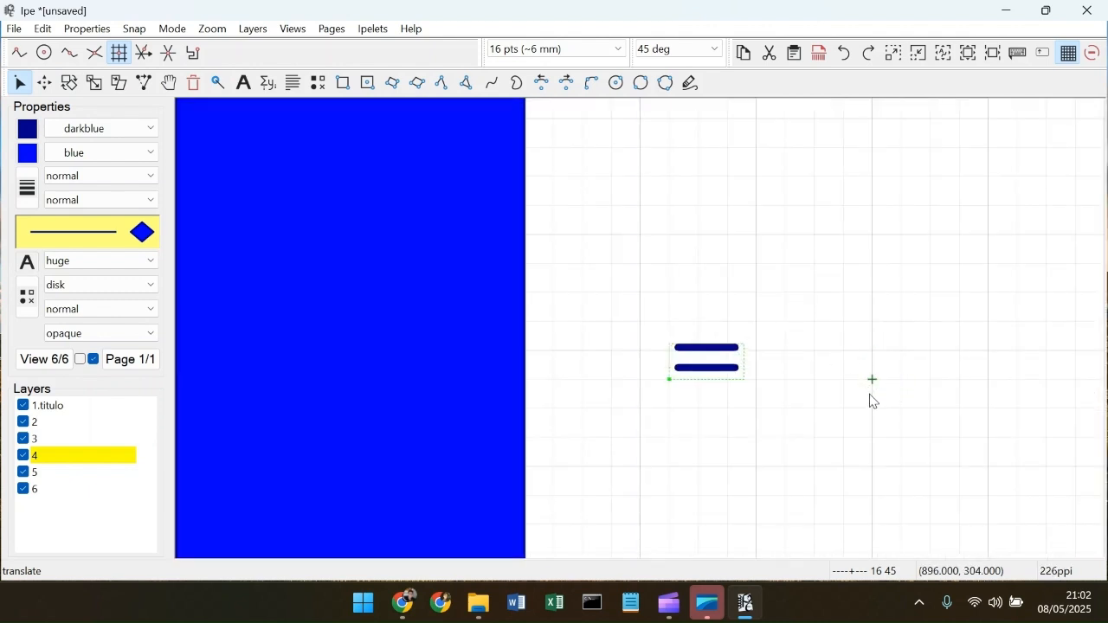
{"action": "left_click_drag", "start_coordinate": [869, 391], "coordinate": [787, 347]}
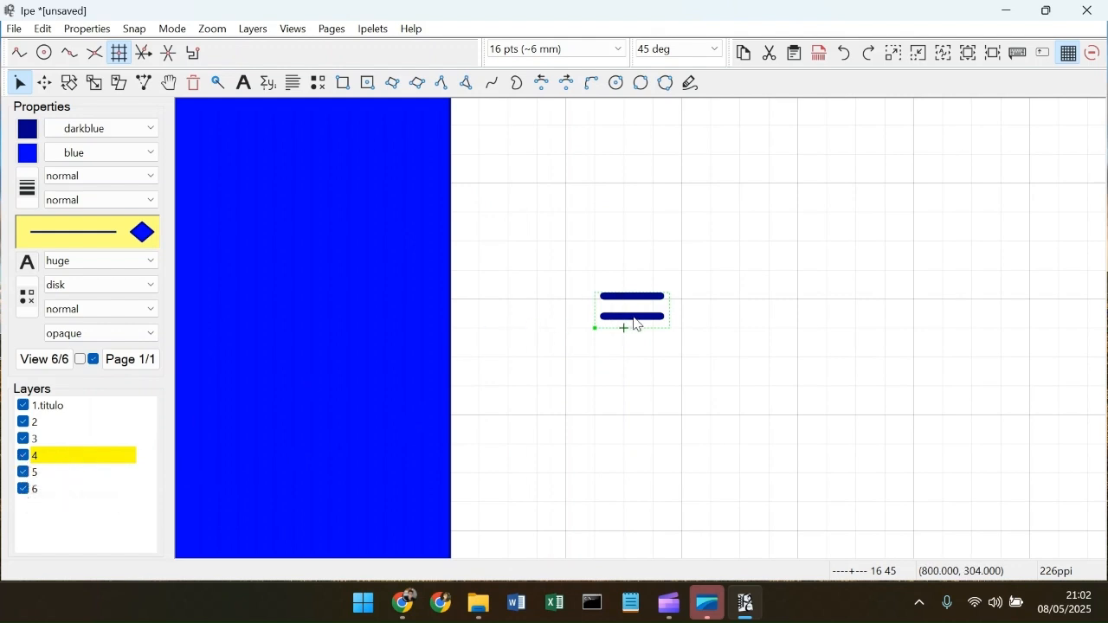
{"action": "left_click", "coordinate": [47, 475]}
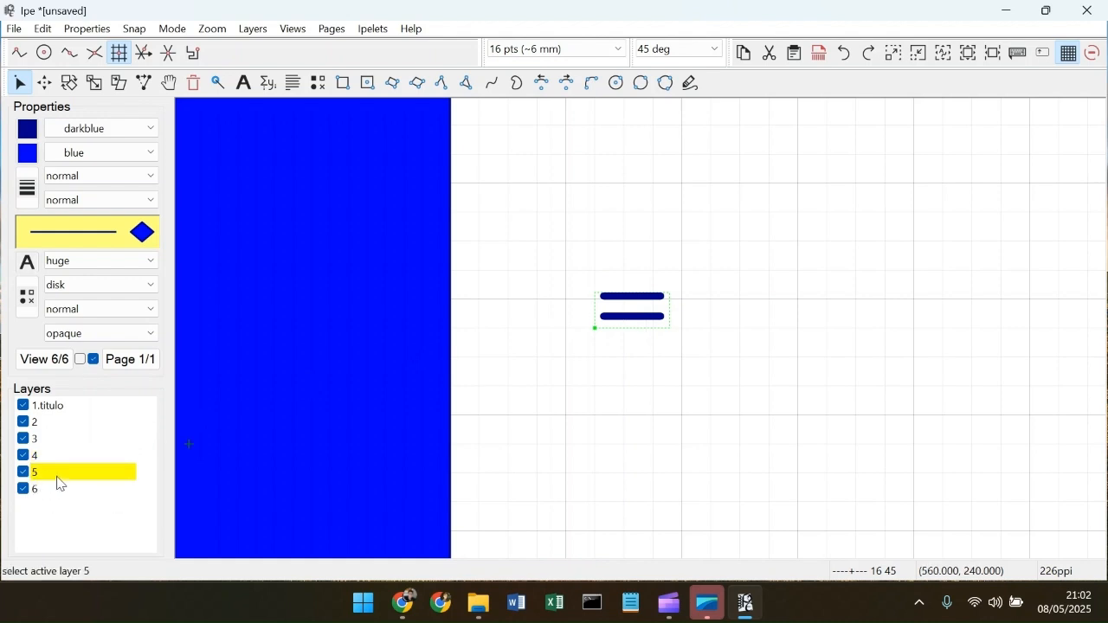
{"action": "left_click", "coordinate": [678, 308]}
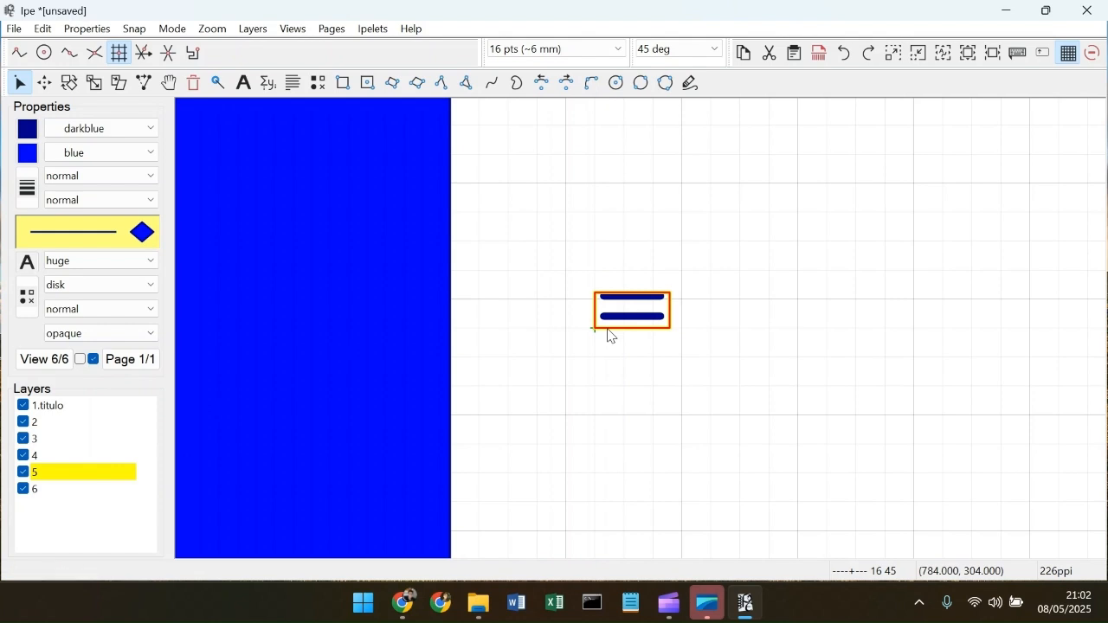
{"action": "key", "text": "ctrl+x"}
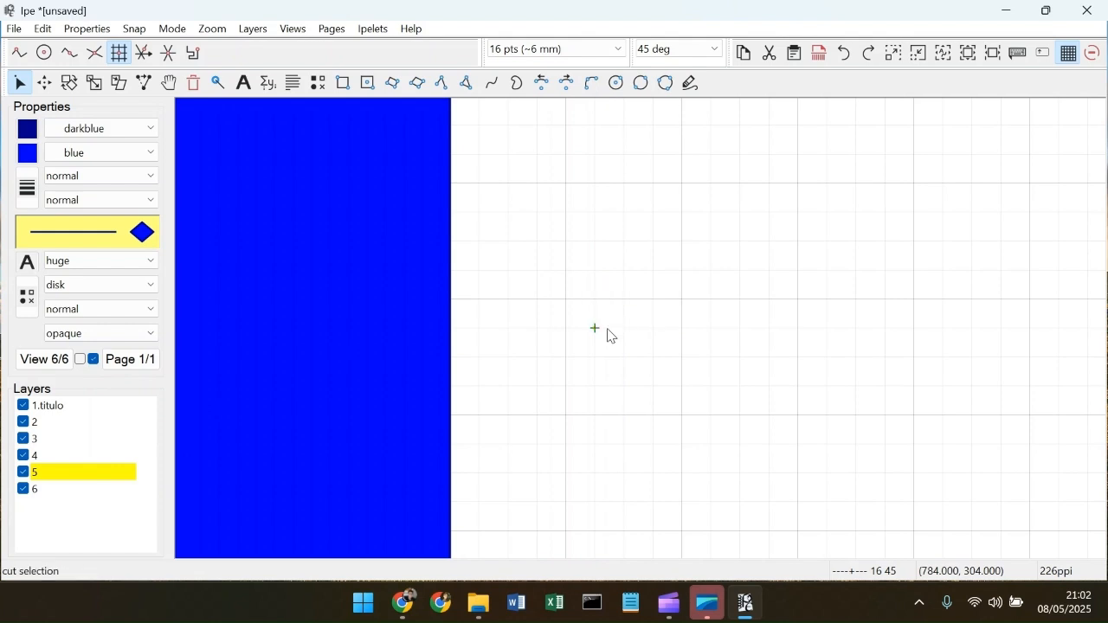
{"action": "key", "text": "ctrl+shift+v"}
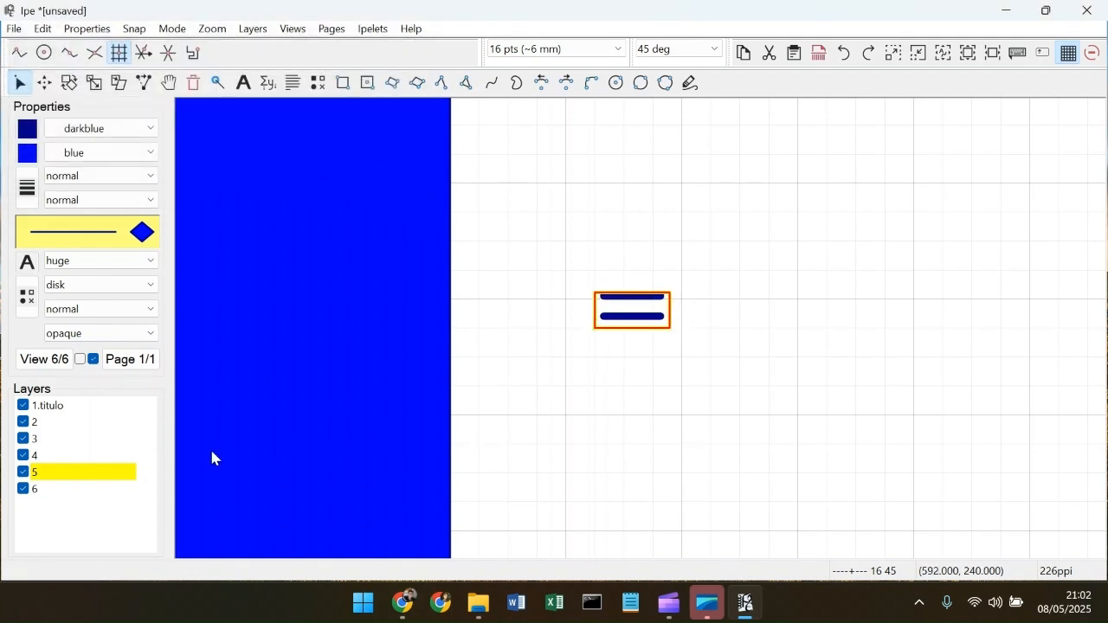
{"action": "scroll", "coordinate": [566, 352], "scroll_direction": "down", "scroll_amount": 5}
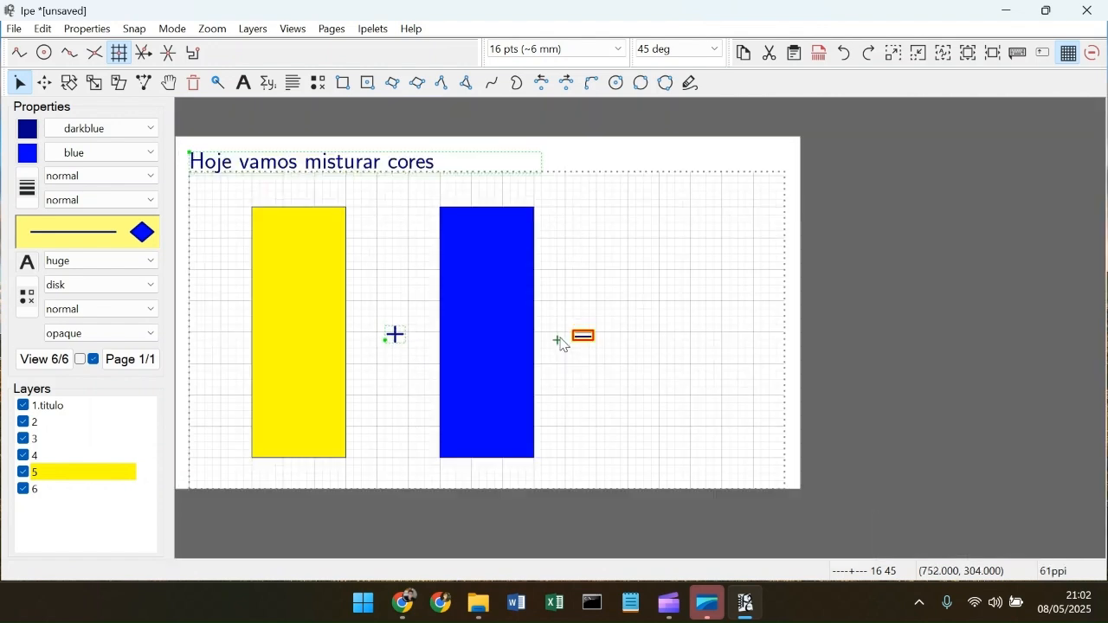
{"action": "scroll", "coordinate": [559, 343], "scroll_direction": "up", "scroll_amount": 2}
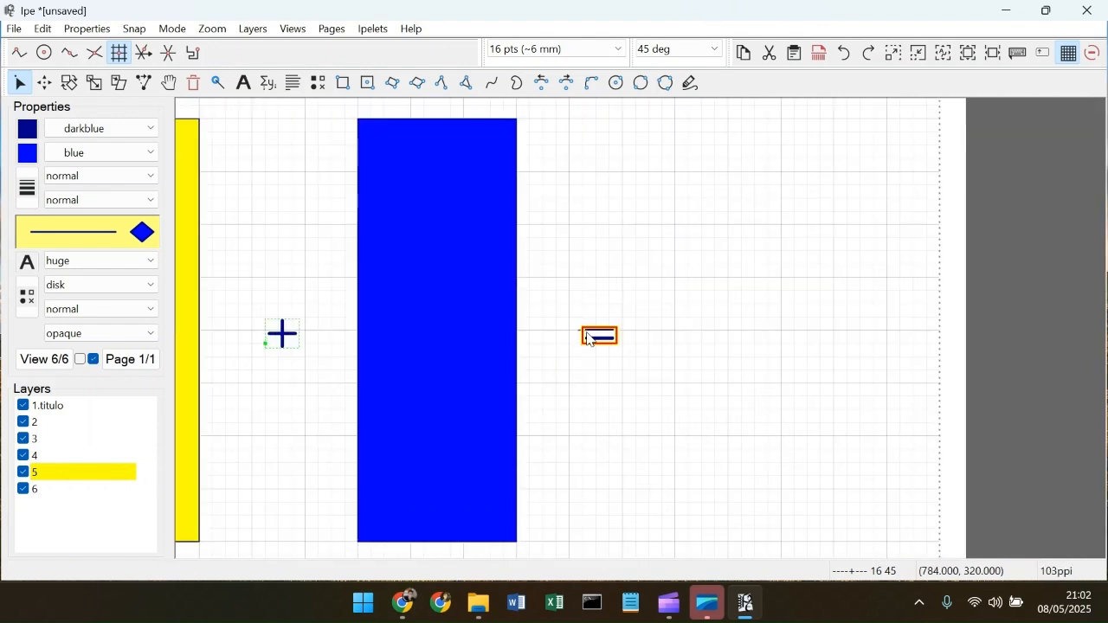
Step: Set the stroke colour of both the "+" and "=" labels to black
{"action": "left_click", "coordinate": [23, 473]}
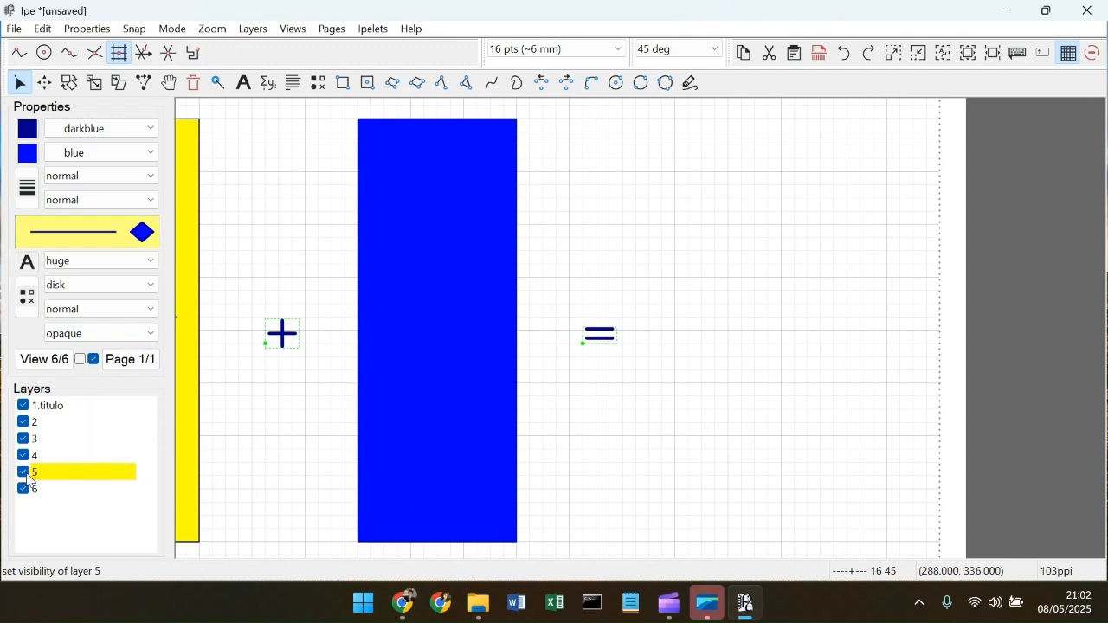
{"action": "left_click", "coordinate": [286, 346]}
{"action": "left_click", "coordinate": [135, 129]}
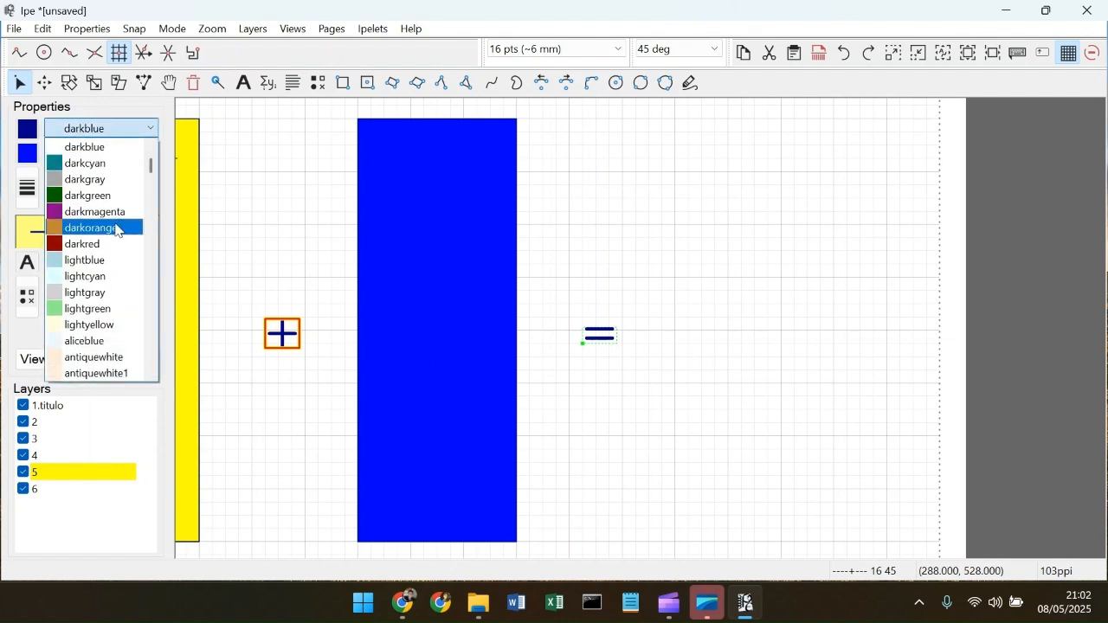
{"action": "scroll", "coordinate": [130, 229], "scroll_direction": "up", "scroll_amount": 5}
{"action": "left_click", "coordinate": [83, 162]}
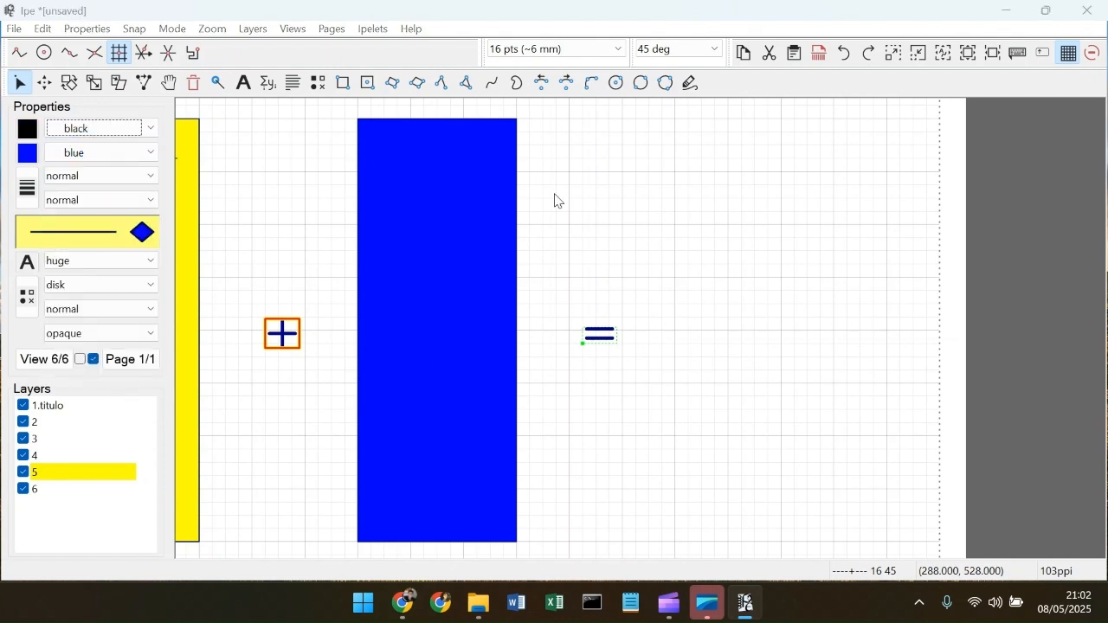
{"action": "left_click", "coordinate": [606, 337]}
{"action": "left_click", "coordinate": [130, 128]}
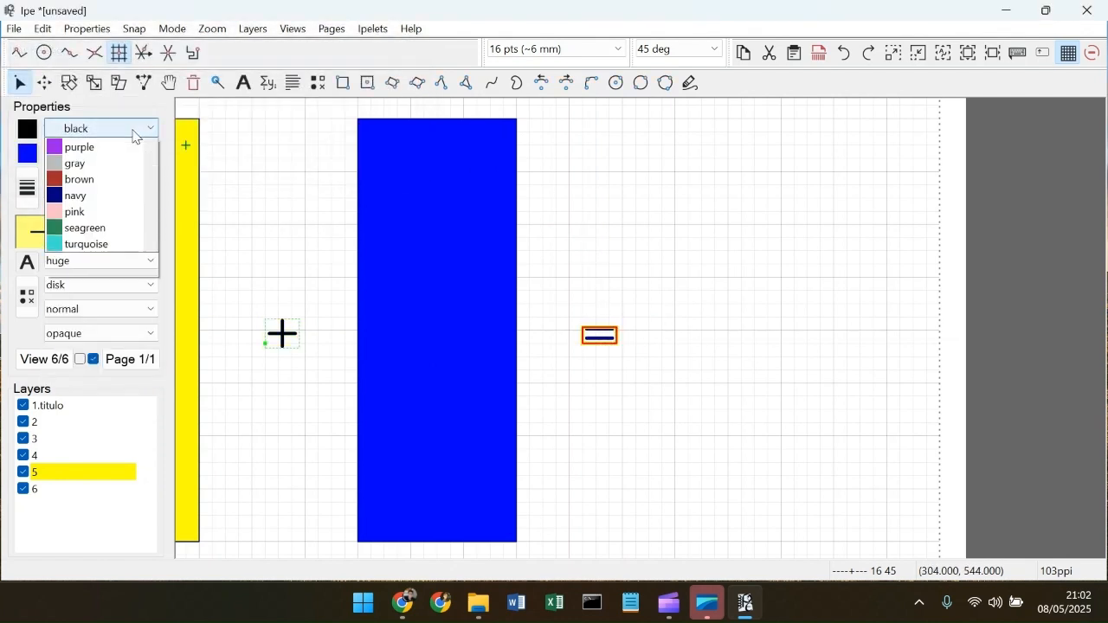
{"action": "left_click", "coordinate": [124, 153]}
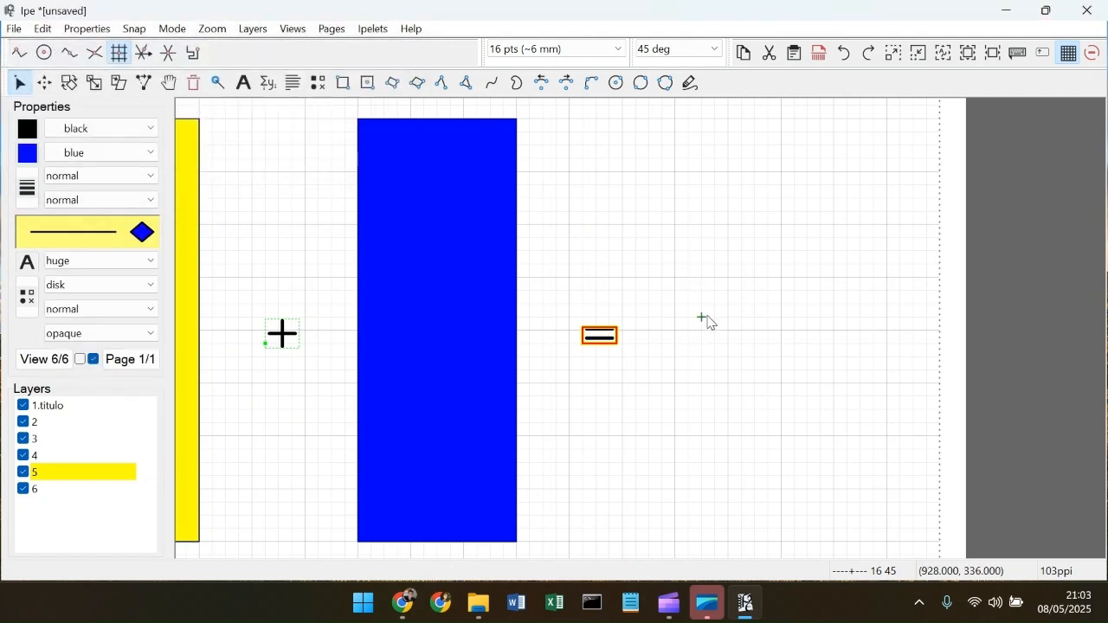
Step: Make layer 6 active and draw a rectangle beyond the "=", level with the blue one, with its lower-right corner at (1088, 64)
{"action": "scroll", "coordinate": [715, 336], "scroll_direction": "down", "scroll_amount": 3}
{"action": "scroll", "coordinate": [710, 336], "scroll_direction": "up", "scroll_amount": 1}
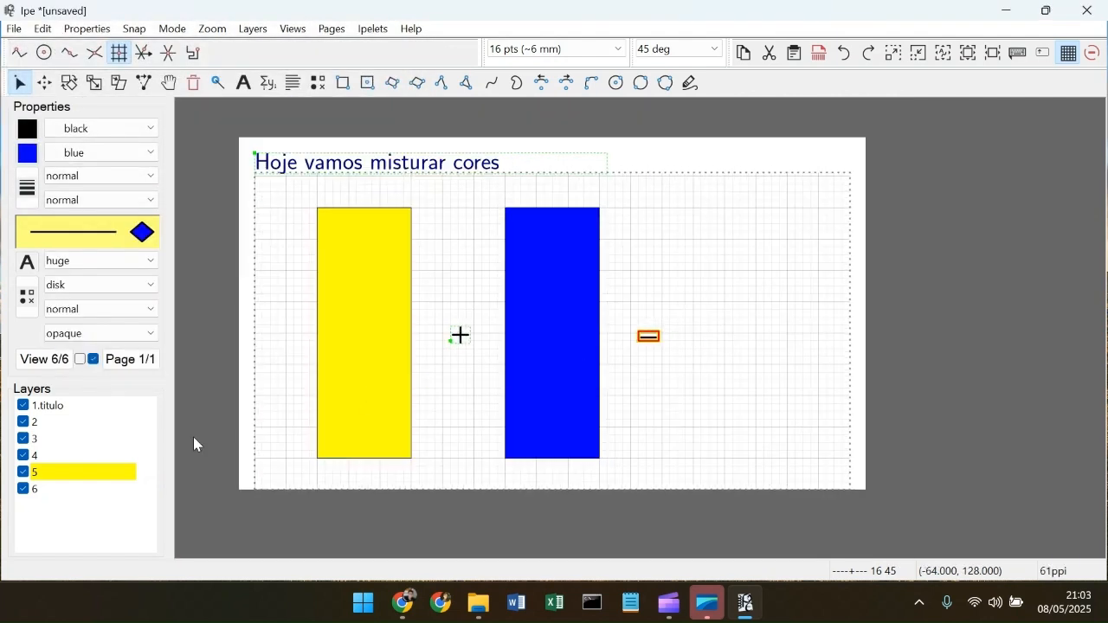
{"action": "left_click", "coordinate": [35, 493]}
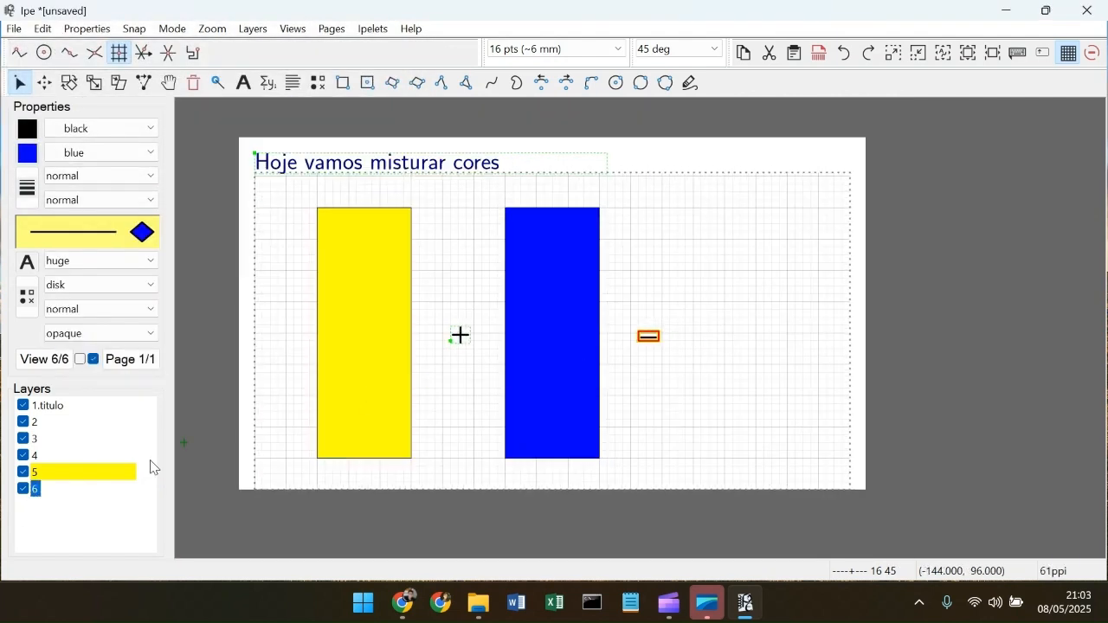
{"action": "left_click", "coordinate": [344, 84]}
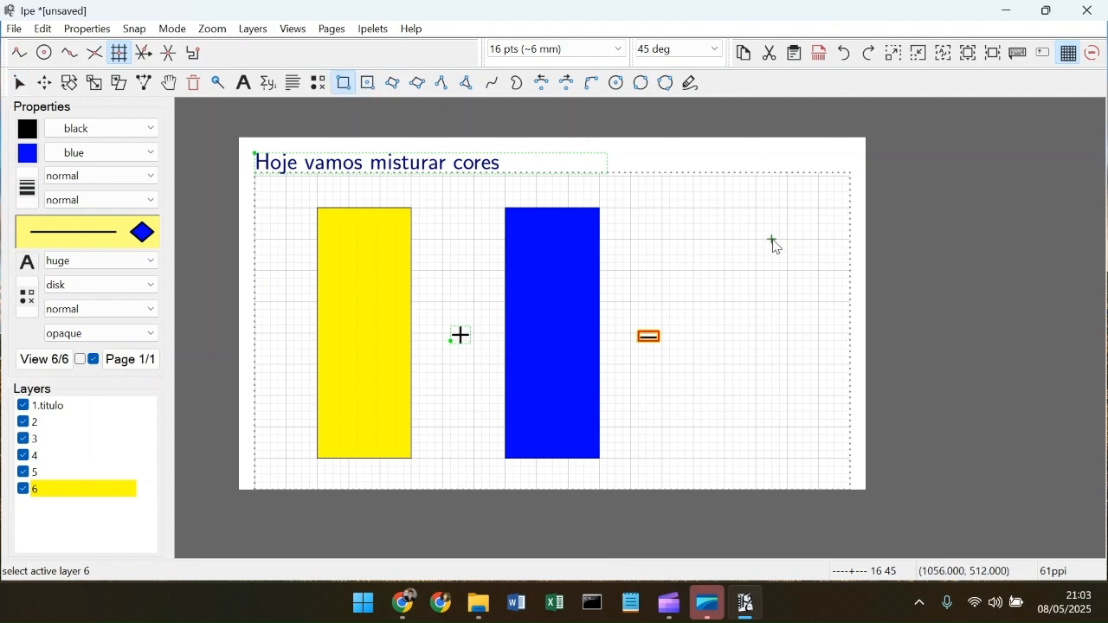
{"action": "scroll", "coordinate": [771, 239], "scroll_direction": "up", "scroll_amount": 1}
{"action": "left_click", "coordinate": [671, 205]}
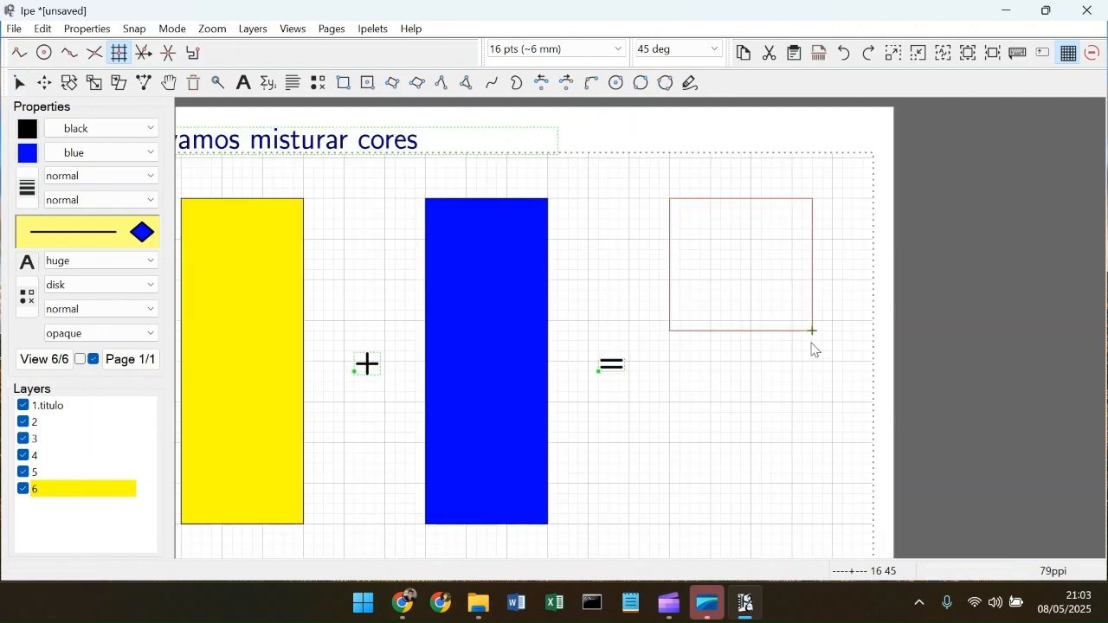
{"action": "left_click", "coordinate": [793, 473]}
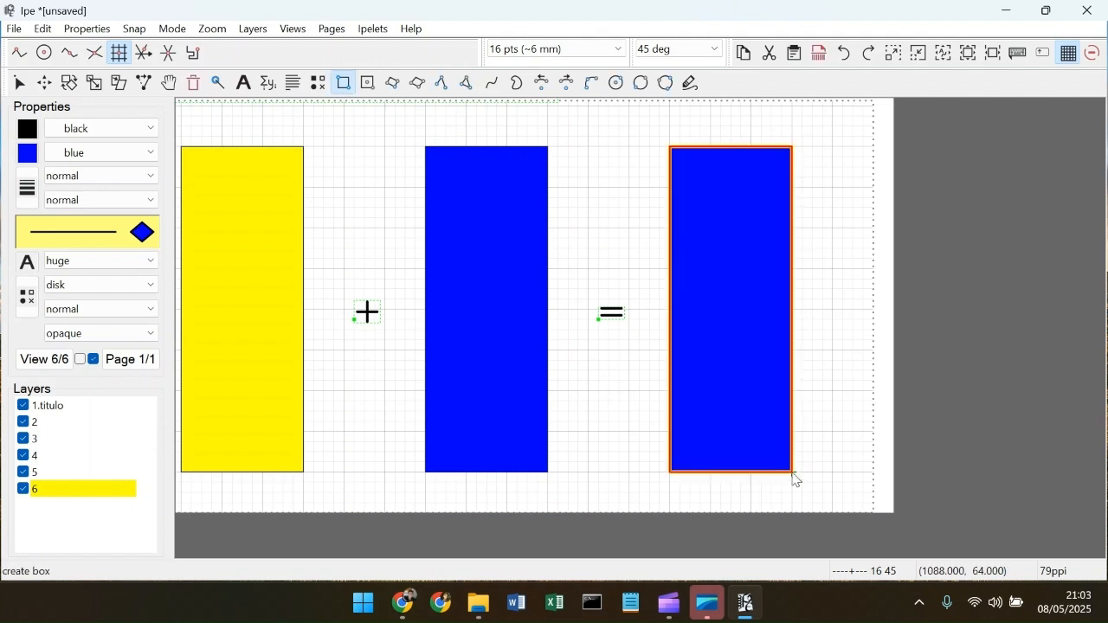
Step: Set the new rectangle's fill colour to seagreen and deselect it
{"action": "left_click", "coordinate": [147, 154]}
{"action": "scroll", "coordinate": [129, 221], "scroll_direction": "up", "scroll_amount": 2}
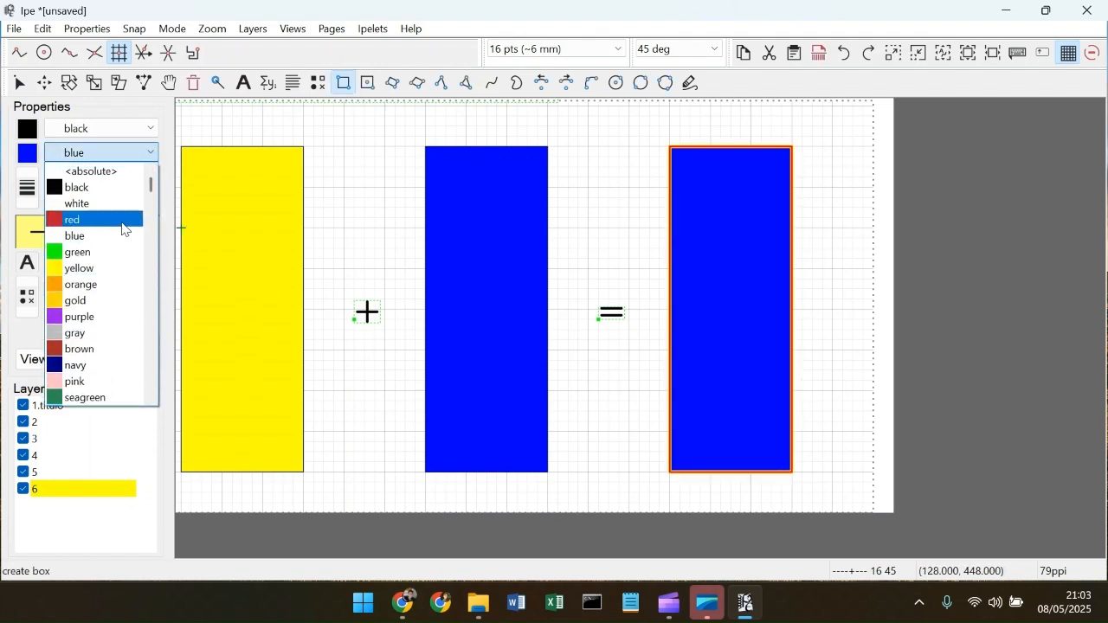
{"action": "scroll", "coordinate": [127, 208], "scroll_direction": "down", "scroll_amount": 1}
{"action": "left_click", "coordinate": [87, 348]}
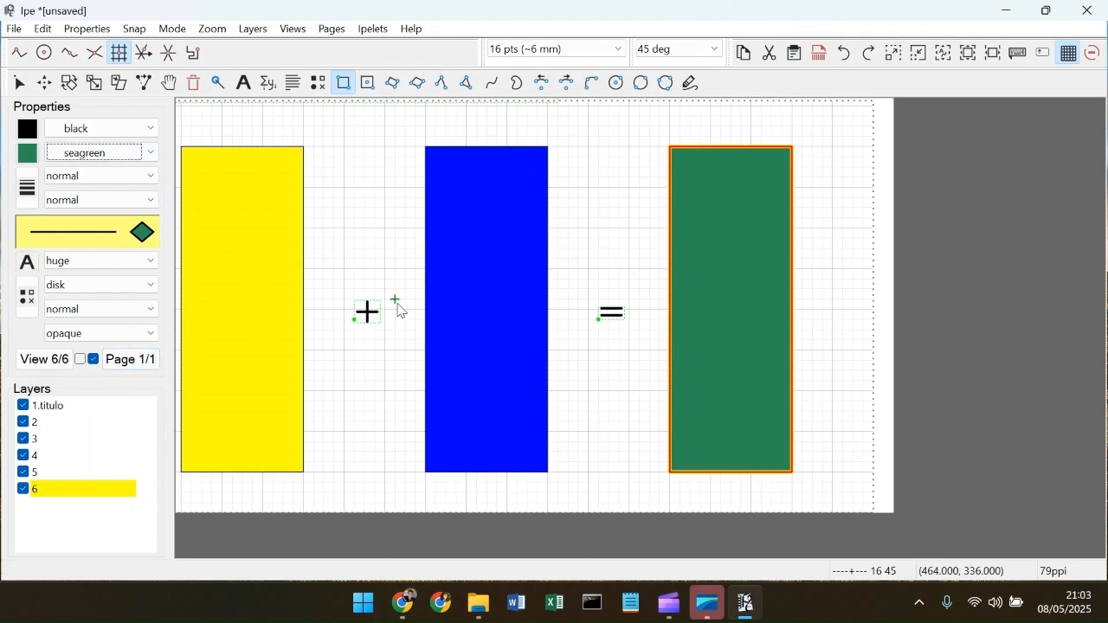
{"action": "key", "text": "s"}
{"action": "left_click", "coordinate": [835, 305]}
Step: Switch to view 1, make layer 2 its active layer and keep only layer 1.titulo visible
{"action": "scroll", "coordinate": [848, 289], "scroll_direction": "down", "scroll_amount": 3}
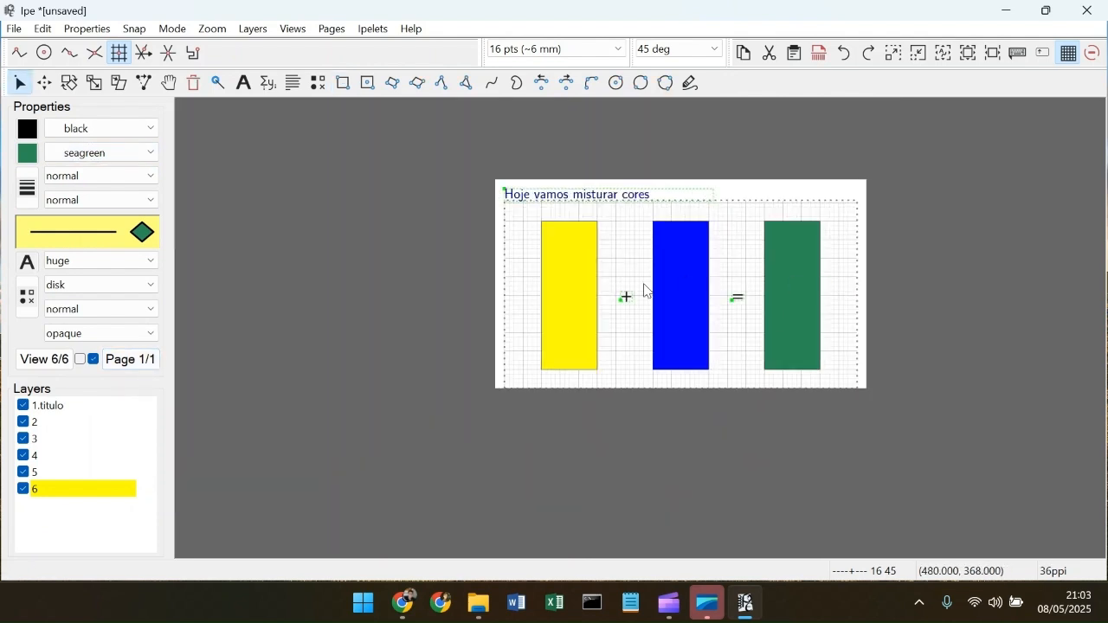
{"action": "scroll", "coordinate": [573, 276], "scroll_direction": "up", "scroll_amount": 2}
{"action": "left_click_drag", "start_coordinate": [854, 239], "coordinate": [738, 278]}
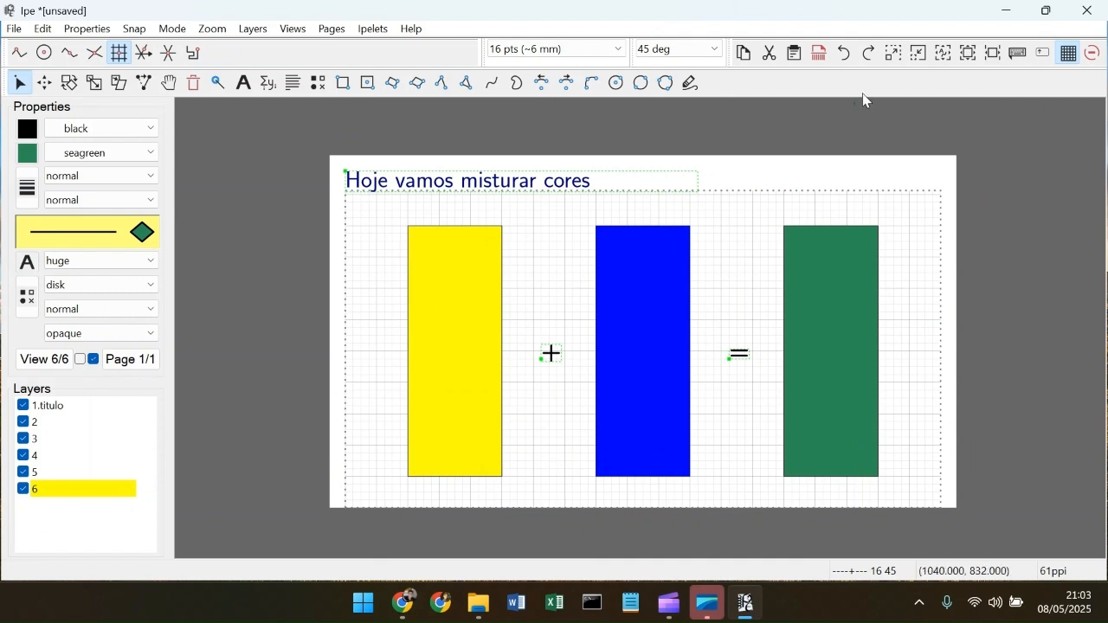
{"action": "left_click", "coordinate": [968, 53]}
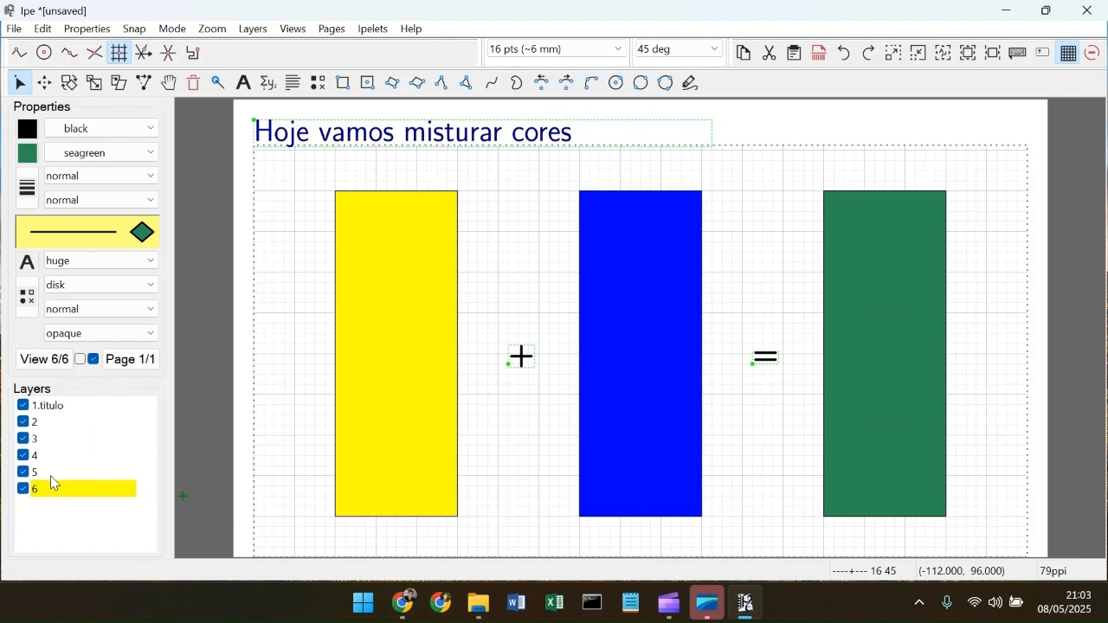
{"action": "left_click", "coordinate": [45, 359]}
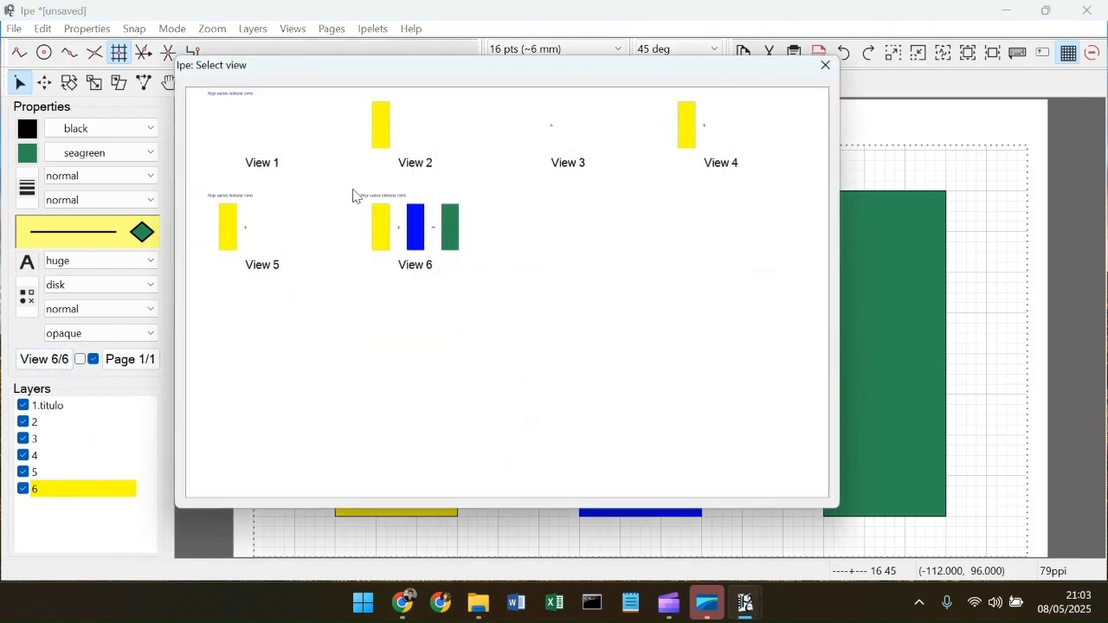
{"action": "double_click", "coordinate": [263, 138]}
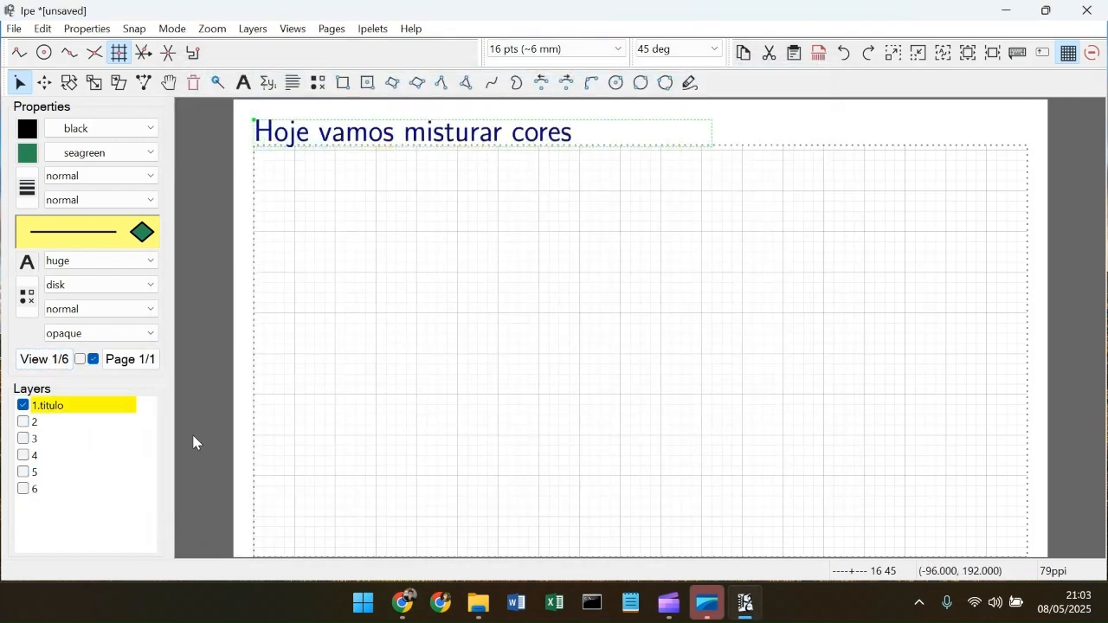
{"action": "left_click", "coordinate": [24, 423]}
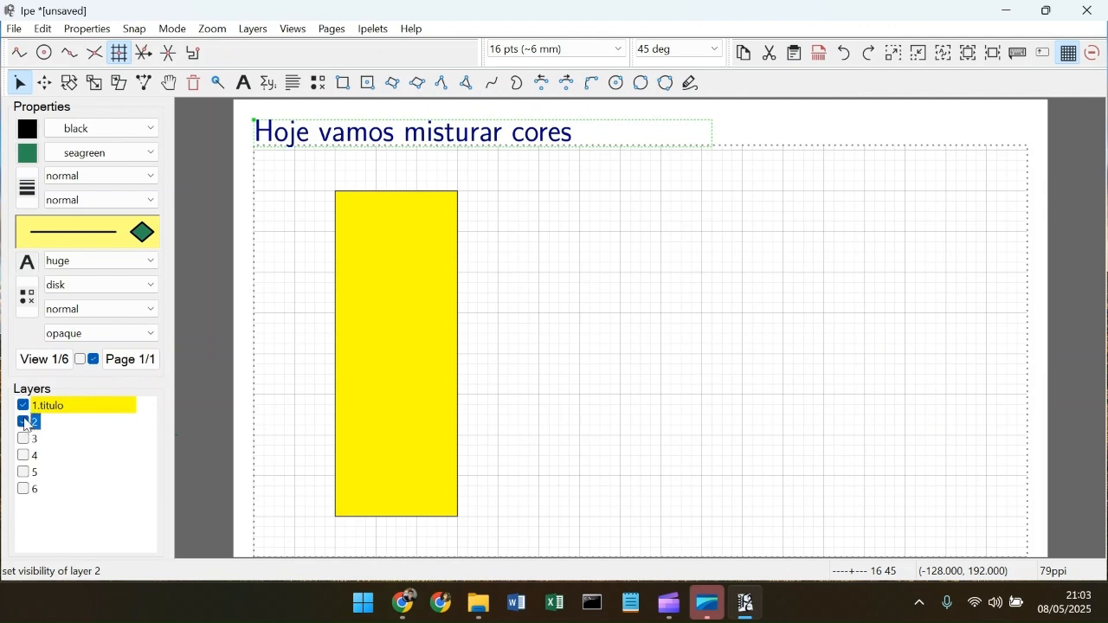
{"action": "left_click", "coordinate": [31, 424]}
{"action": "left_click", "coordinate": [24, 424]}
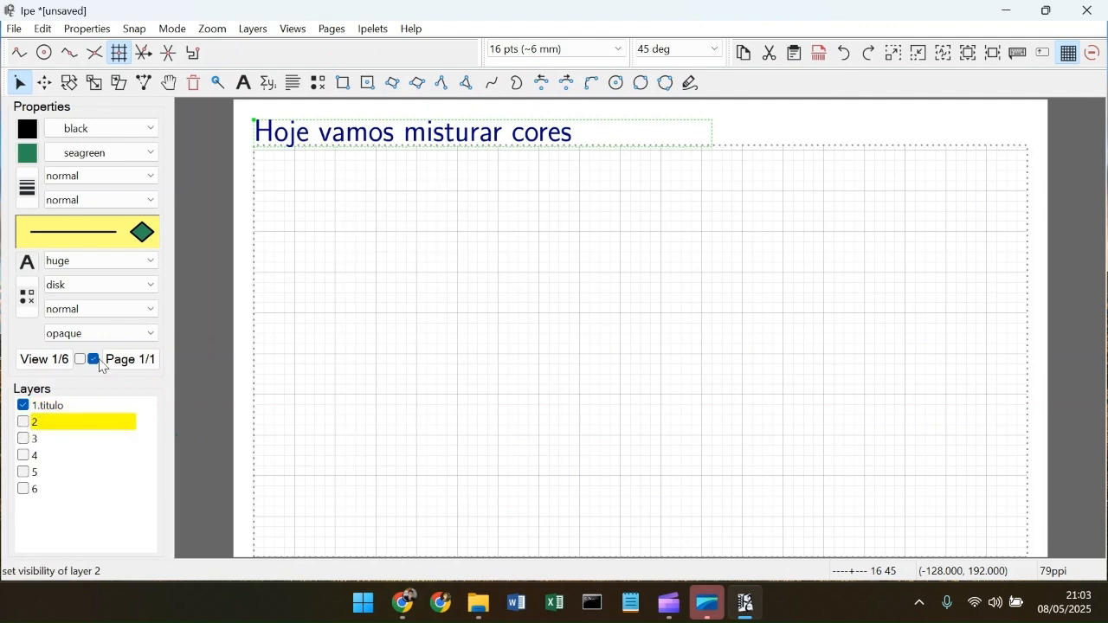
Step: Switch to view 2 and show the title layer 1.titulo in it
{"action": "left_click", "coordinate": [54, 353]}
{"action": "left_click", "coordinate": [412, 145]}
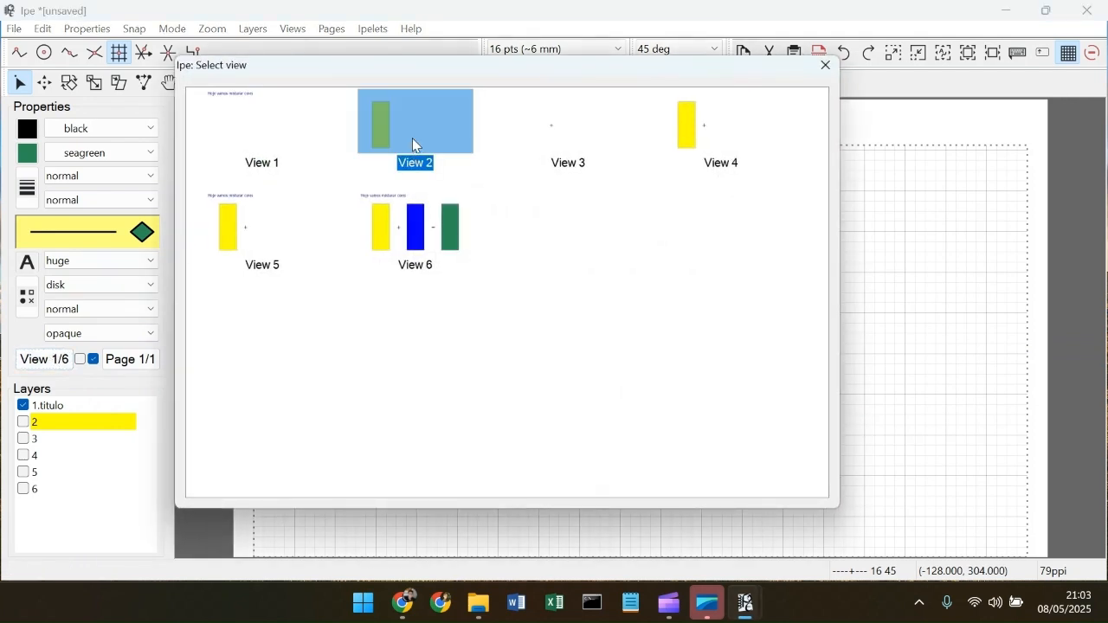
{"action": "double_click", "coordinate": [415, 145]}
{"action": "left_click", "coordinate": [23, 406]}
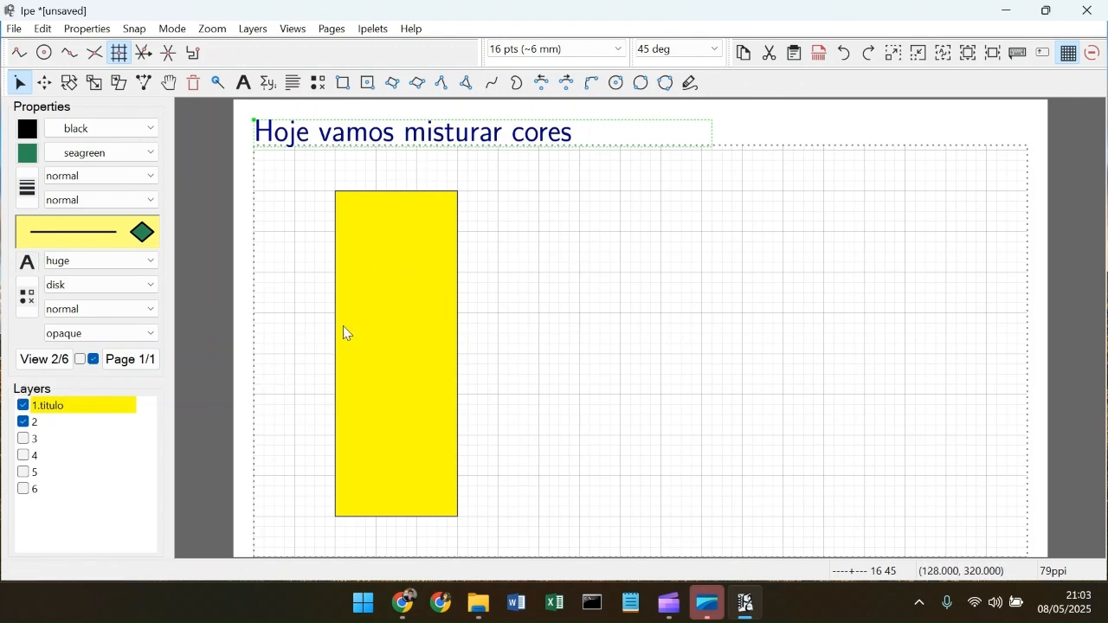
Step: Switch to view 3 and show layers 2 and 1.titulo together with the "+" layer
{"action": "left_click", "coordinate": [44, 360]}
{"action": "left_click", "coordinate": [578, 149]}
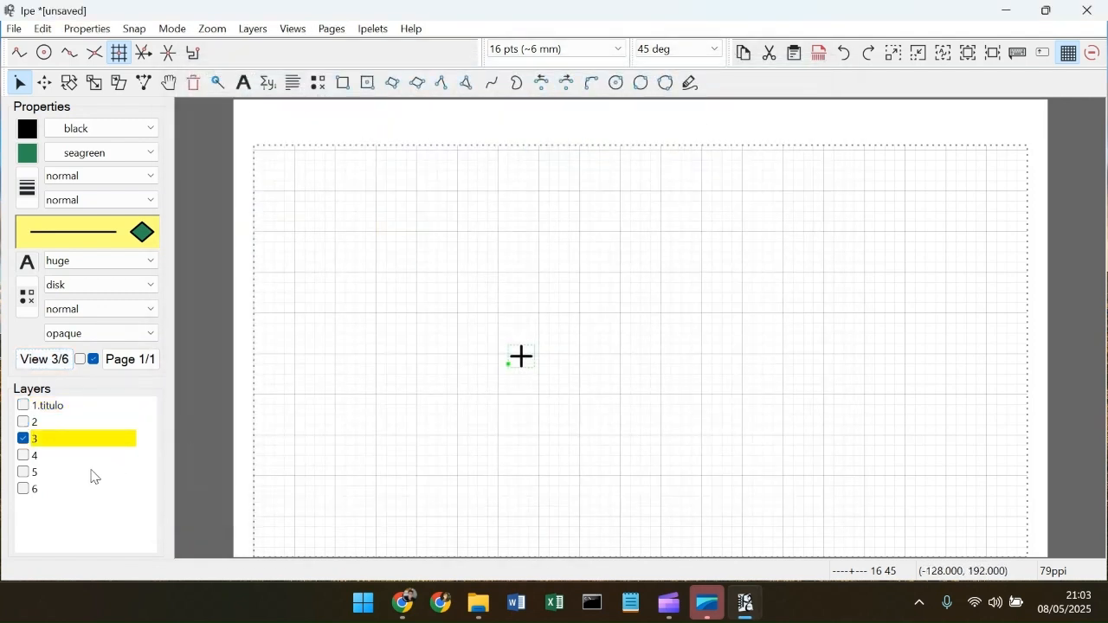
{"action": "left_click", "coordinate": [23, 422]}
{"action": "left_click", "coordinate": [24, 407]}
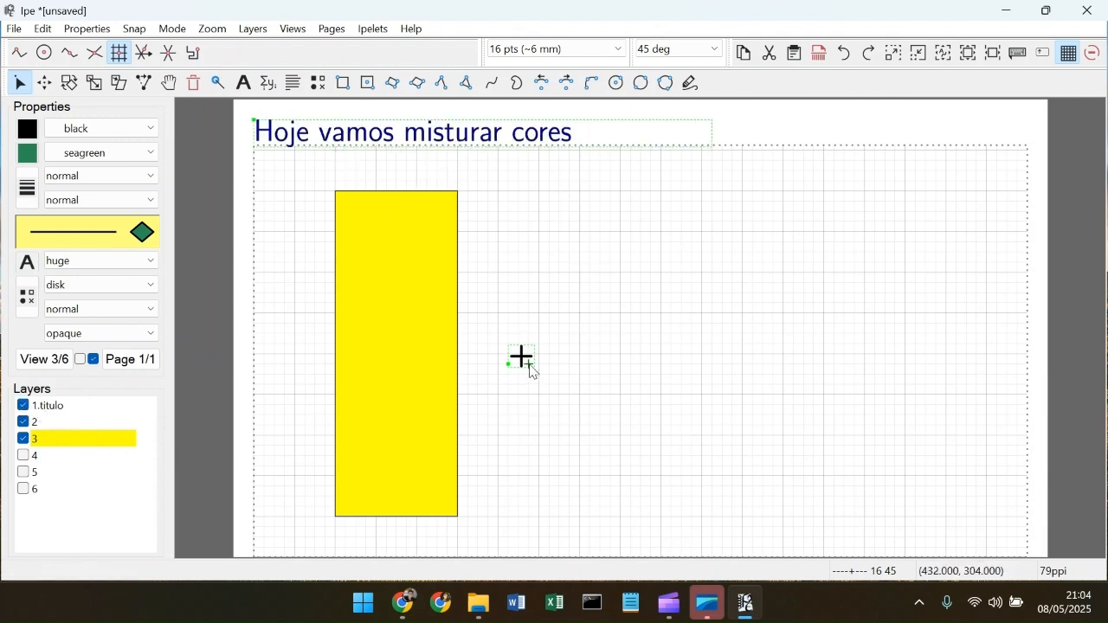
Step: Switch to view 4 and show layers 4 and 1.titulo in it
{"action": "left_click", "coordinate": [43, 359]}
{"action": "left_click", "coordinate": [708, 136]}
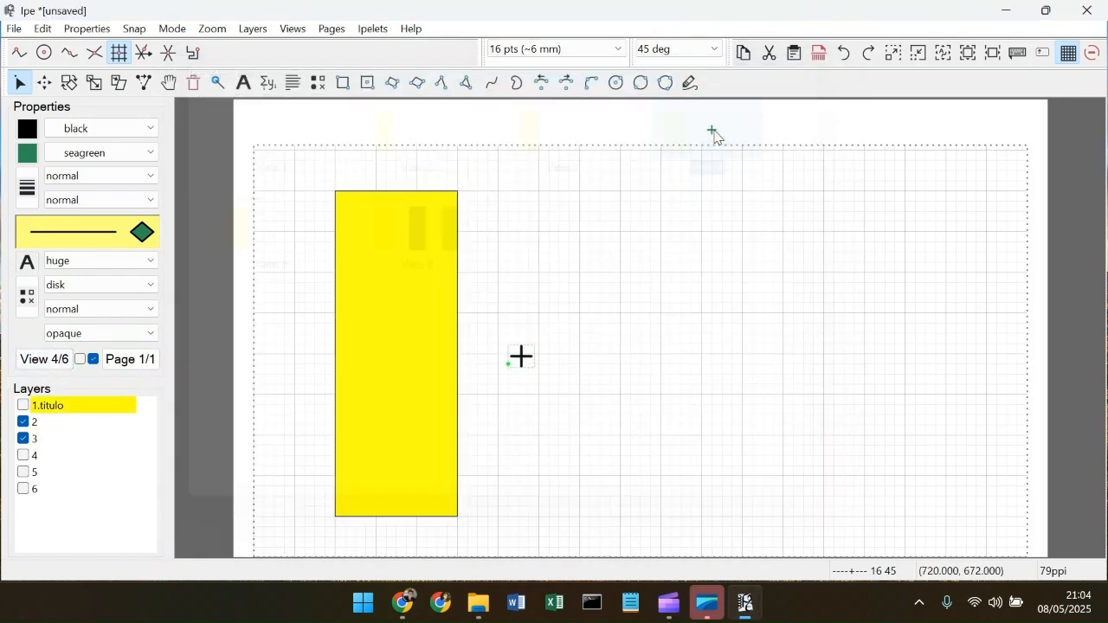
{"action": "left_click", "coordinate": [23, 455]}
{"action": "left_click", "coordinate": [24, 405]}
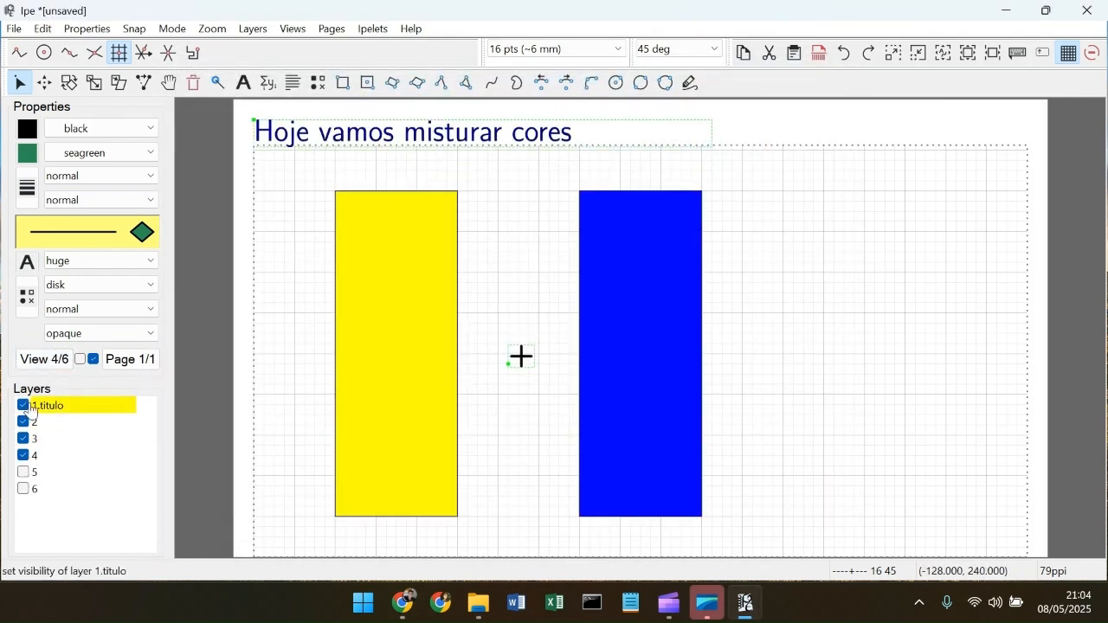
Step: Switch to view 5 and show layers 4 and 5 in it
{"action": "left_click", "coordinate": [43, 359]}
{"action": "left_click", "coordinate": [268, 232]}
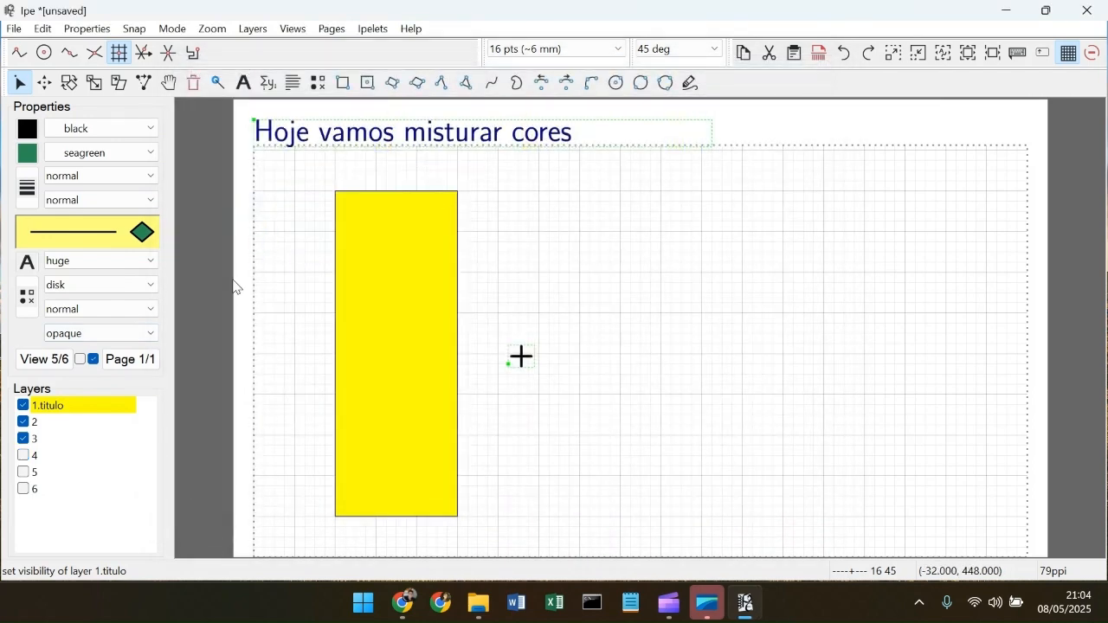
{"action": "left_click", "coordinate": [23, 455]}
{"action": "left_click", "coordinate": [23, 472]}
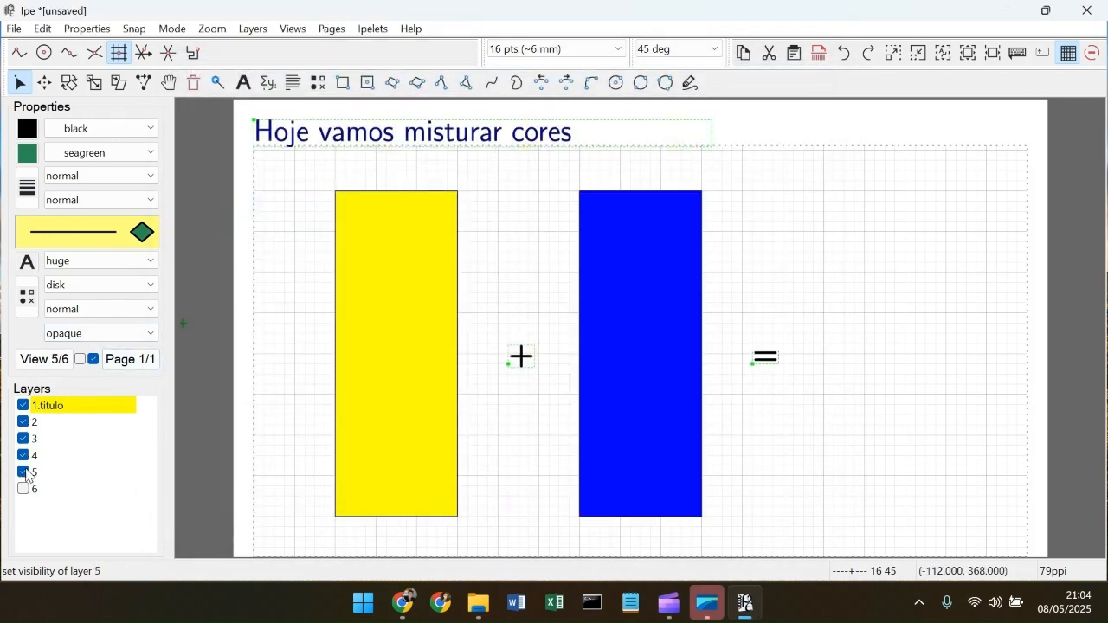
Step: Switch to view 6, review the overview of all six views and close it
{"action": "left_click", "coordinate": [43, 359]}
{"action": "left_click", "coordinate": [419, 232]}
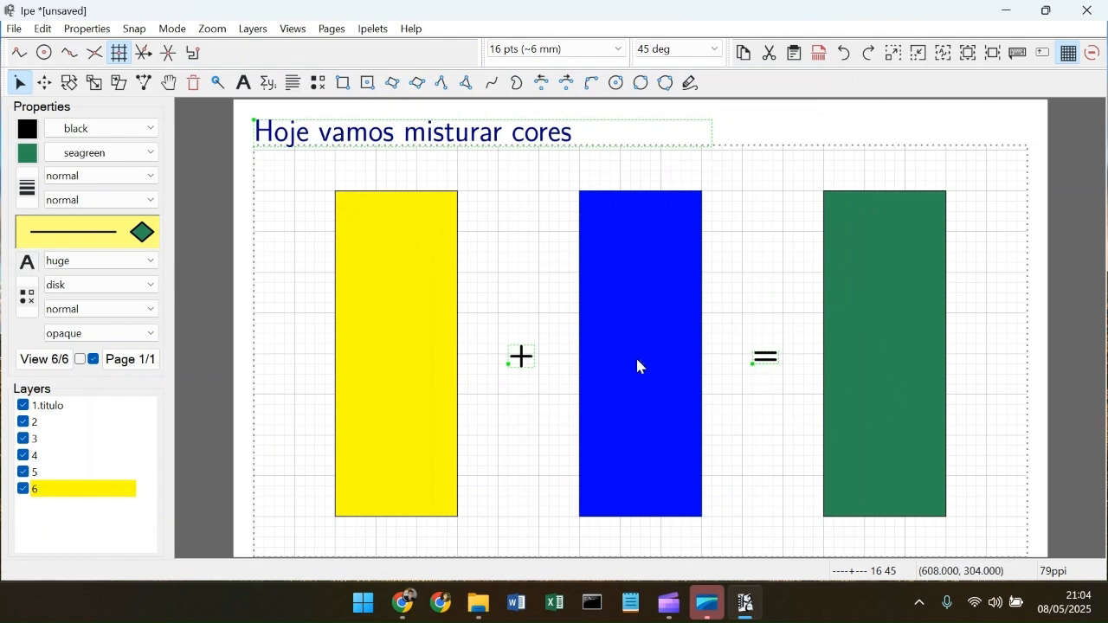
{"action": "left_click", "coordinate": [43, 359]}
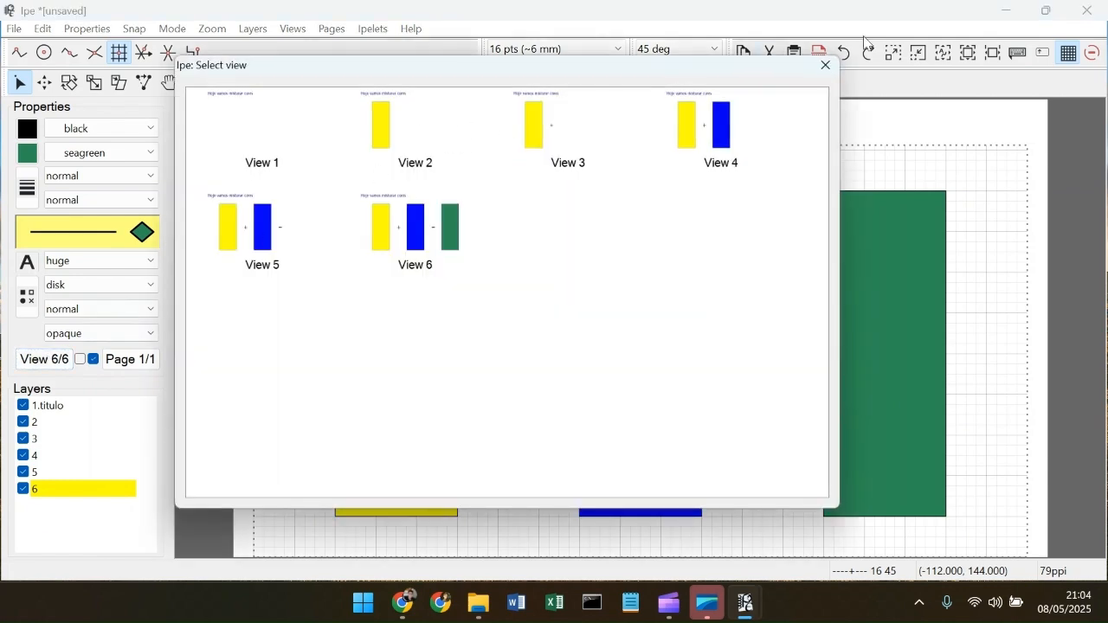
{"action": "left_click", "coordinate": [825, 65]}
Step: Start saving the document under a new name and browse to the IMPORTANTE > TCC 2 > Treinamento_IPE > Exemplo folder
{"action": "left_click", "coordinate": [14, 29]}
{"action": "left_click", "coordinate": [14, 29]}
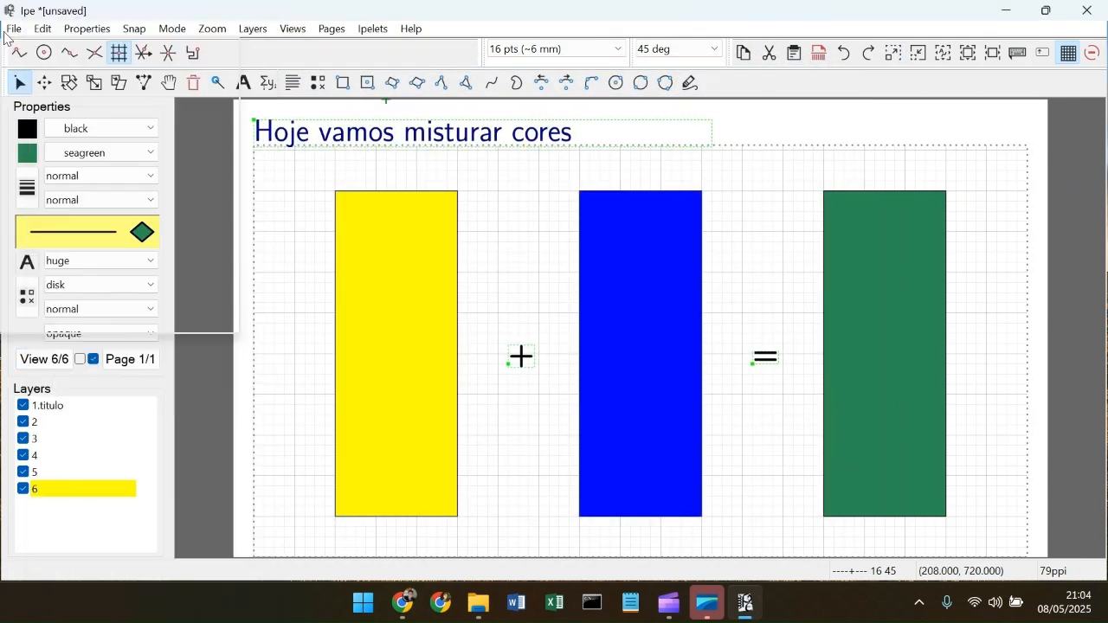
{"action": "left_click", "coordinate": [15, 29]}
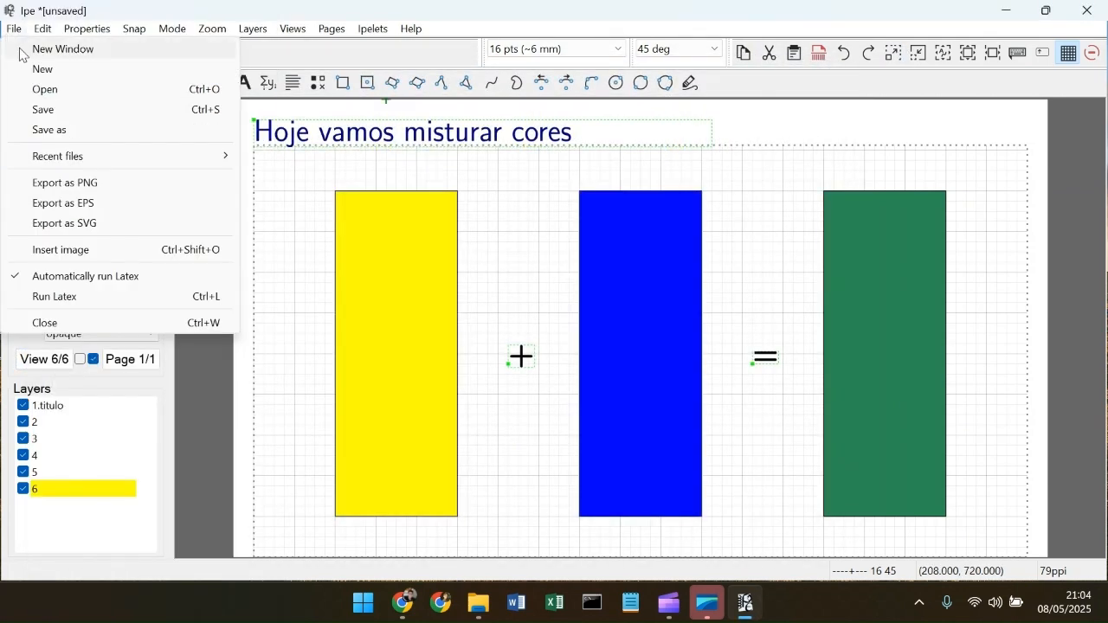
{"action": "left_click", "coordinate": [66, 131]}
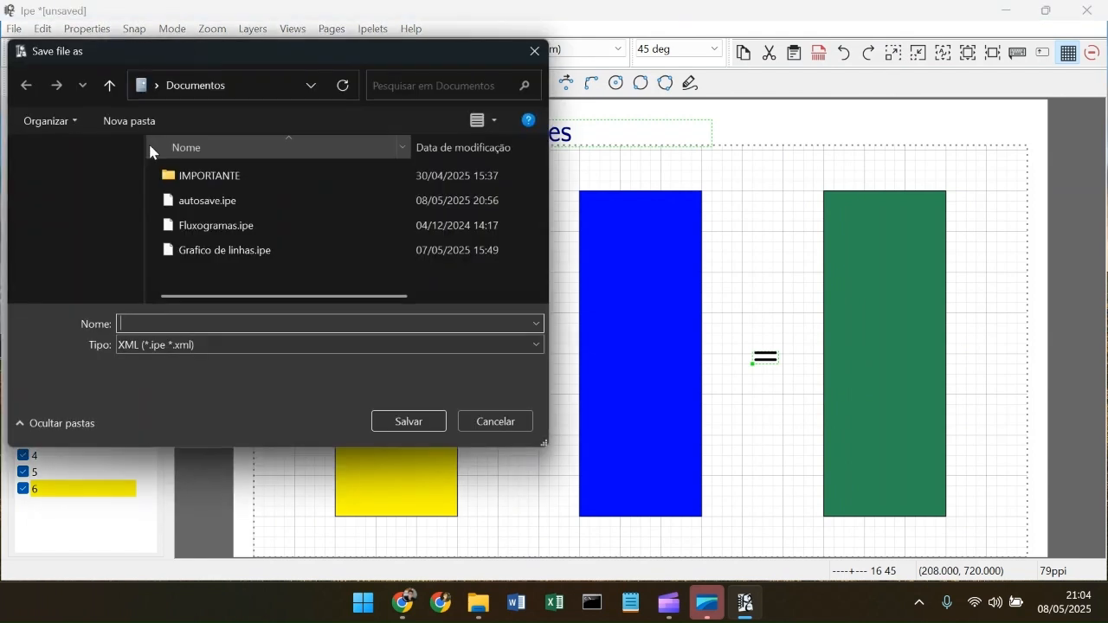
{"action": "double_click", "coordinate": [216, 178]}
{"action": "scroll", "coordinate": [252, 244], "scroll_direction": "down", "scroll_amount": 3}
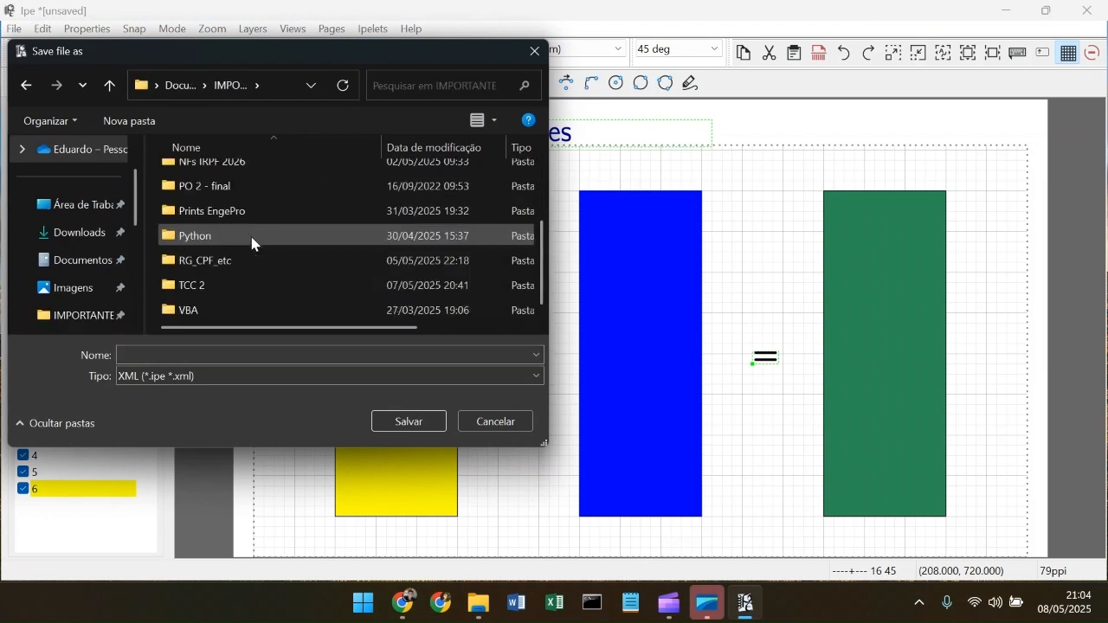
{"action": "double_click", "coordinate": [250, 286]}
{"action": "scroll", "coordinate": [257, 210], "scroll_direction": "down", "scroll_amount": 1}
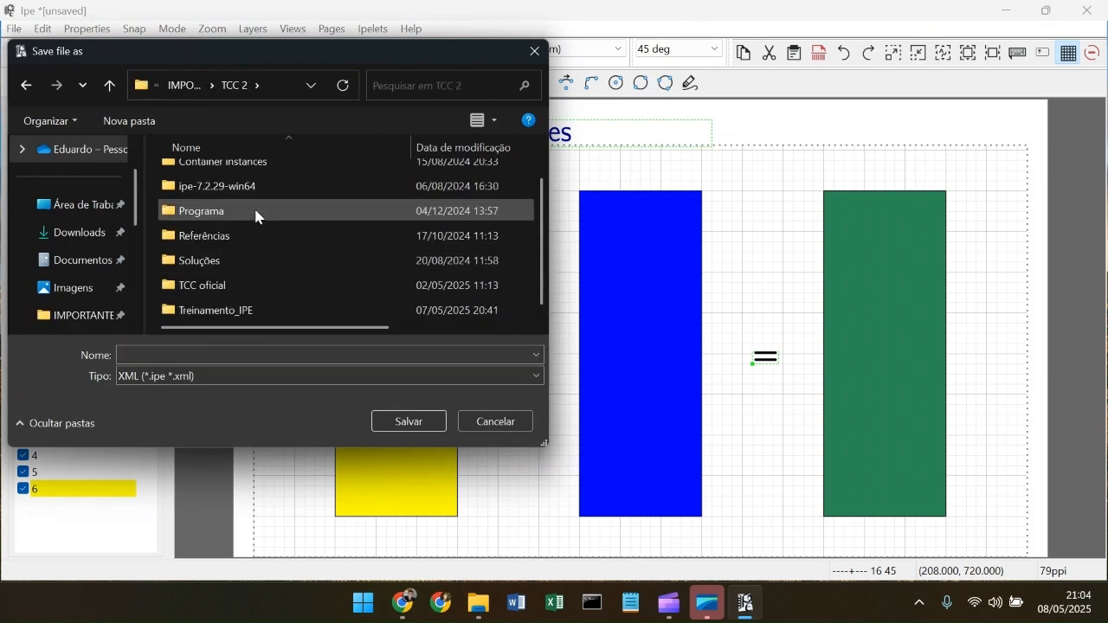
{"action": "double_click", "coordinate": [258, 303]}
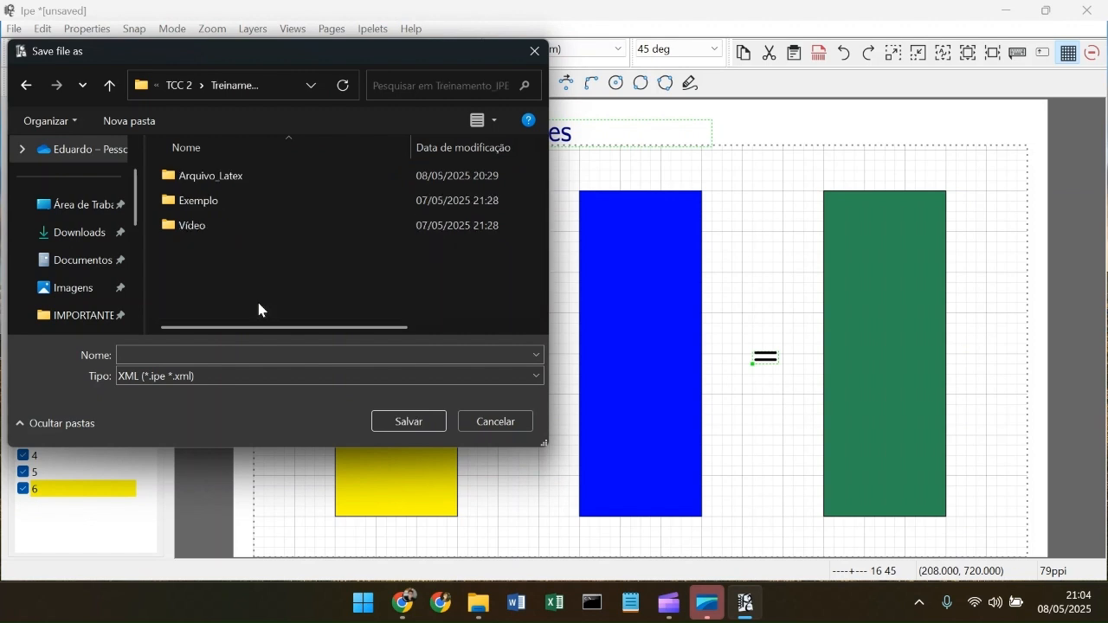
{"action": "double_click", "coordinate": [230, 205]}
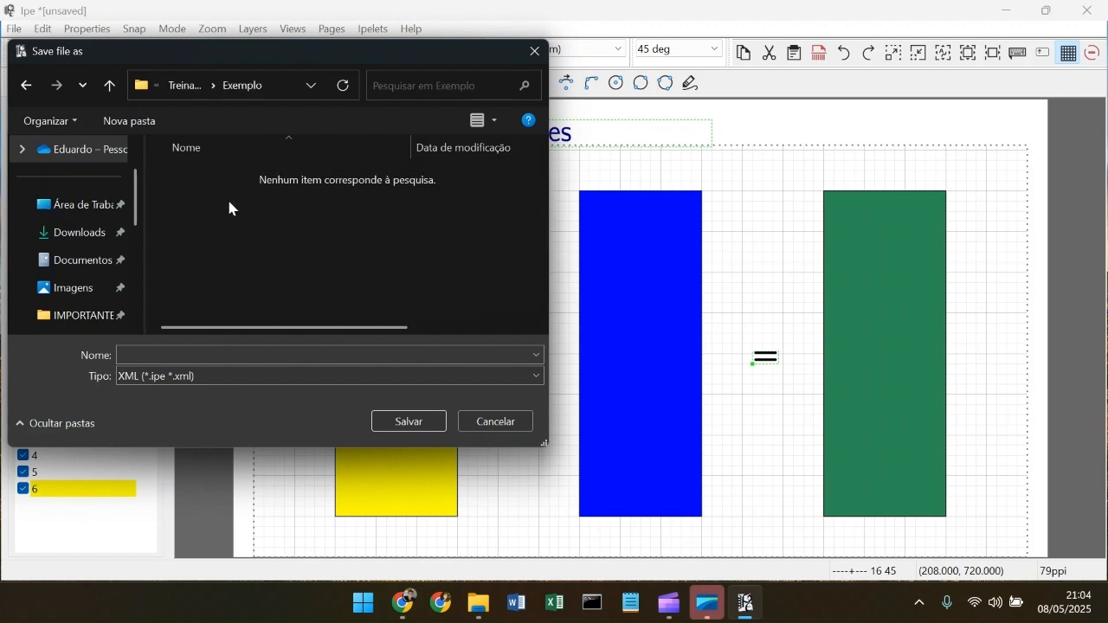
Step: Name the file exemplo_1, set its type to PDF and save it
{"action": "left_click", "coordinate": [170, 353]}
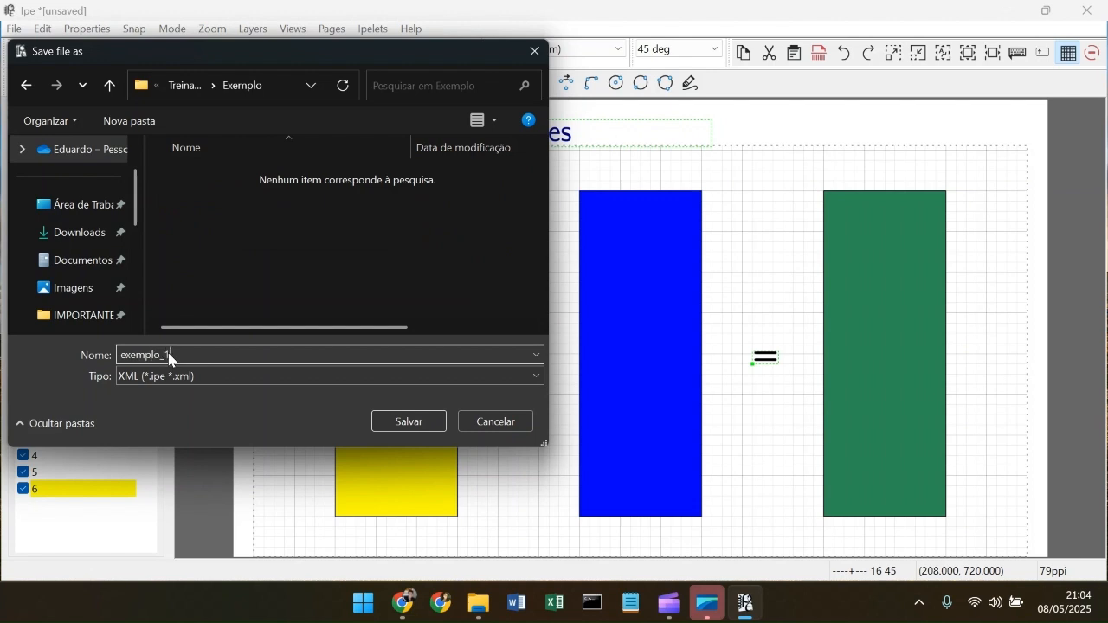
{"action": "type", "text": "exemplo_1"}
{"action": "left_click", "coordinate": [230, 381]}
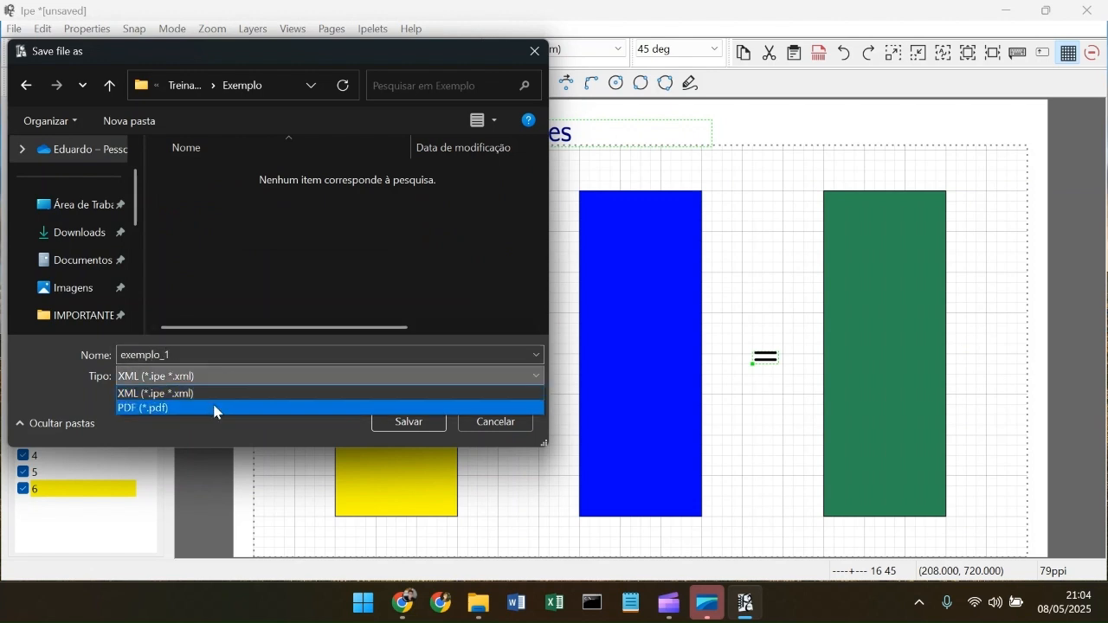
{"action": "left_click", "coordinate": [215, 411]}
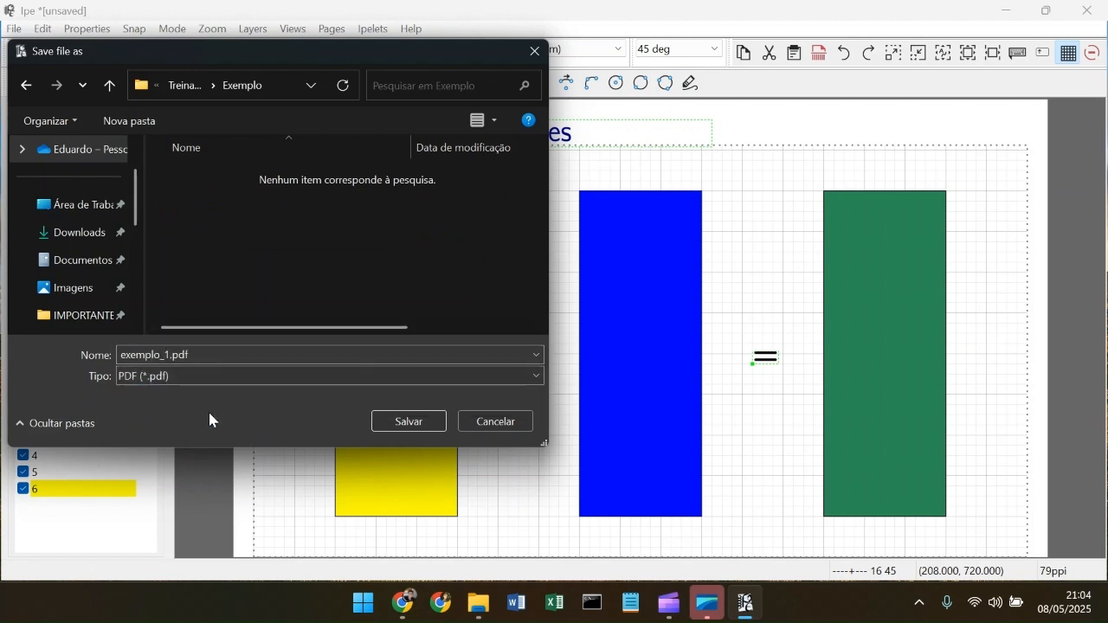
{"action": "left_click", "coordinate": [416, 423]}
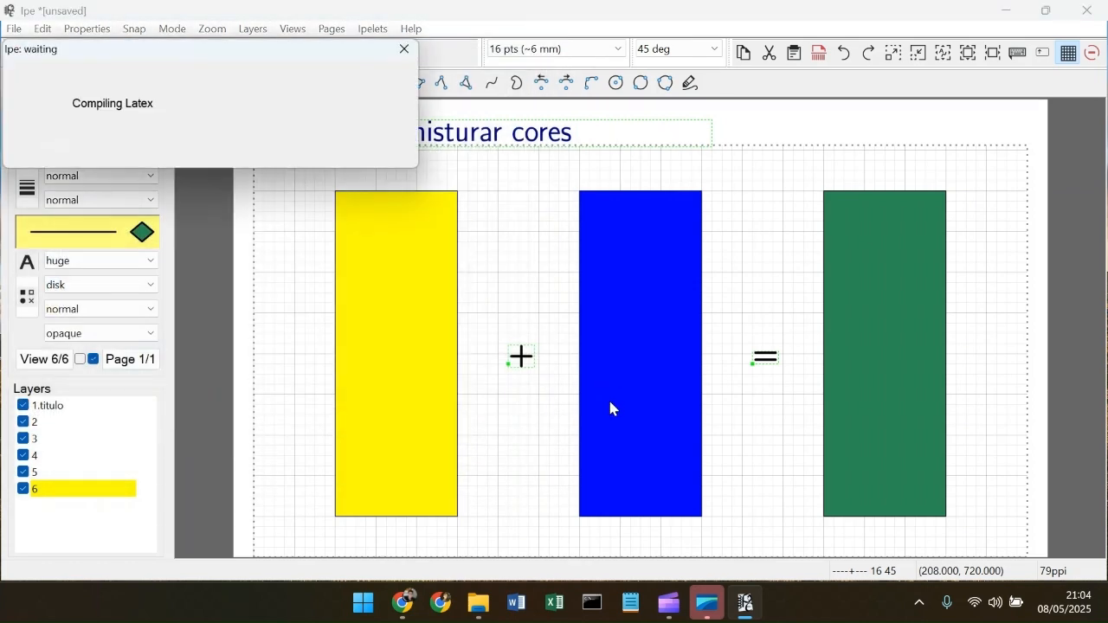
Step: Switch to File Explorer, go to TCC 2 > Treinamento_IPE > Exemplo and open exemplo_1.pdf in Chrome
{"action": "key", "text": "alt+Tab"}
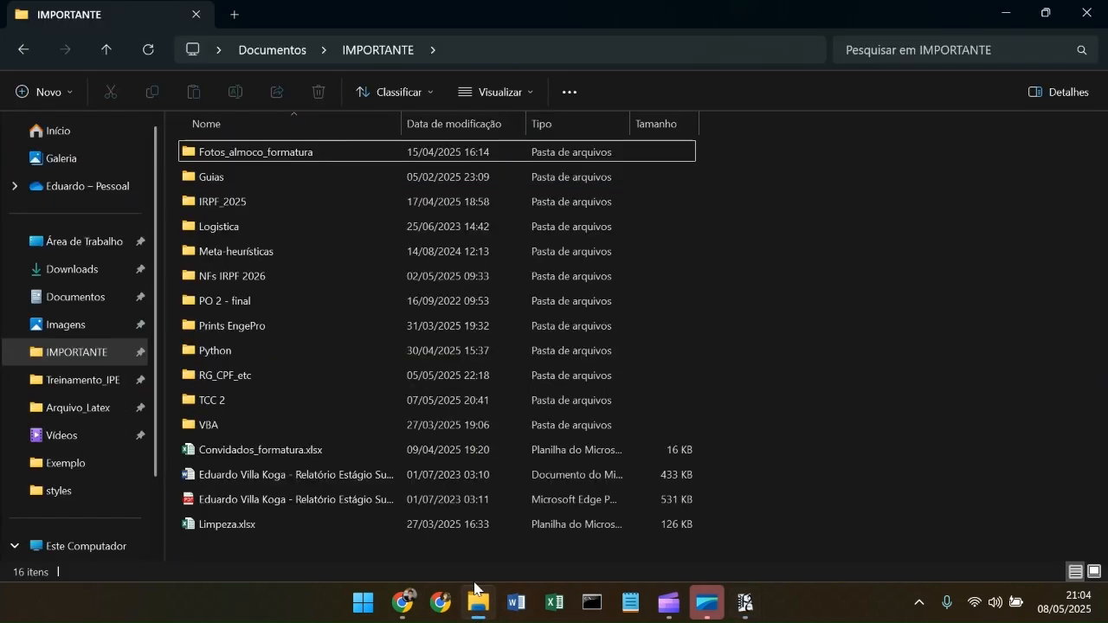
{"action": "double_click", "coordinate": [254, 400]}
{"action": "double_click", "coordinate": [270, 328]}
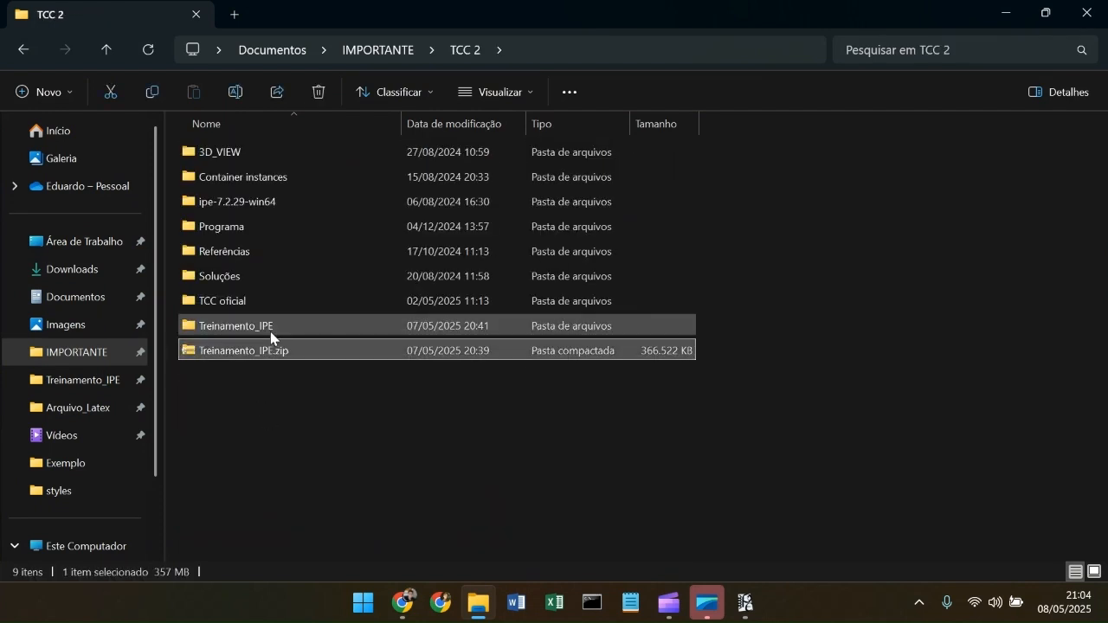
{"action": "double_click", "coordinate": [250, 178]}
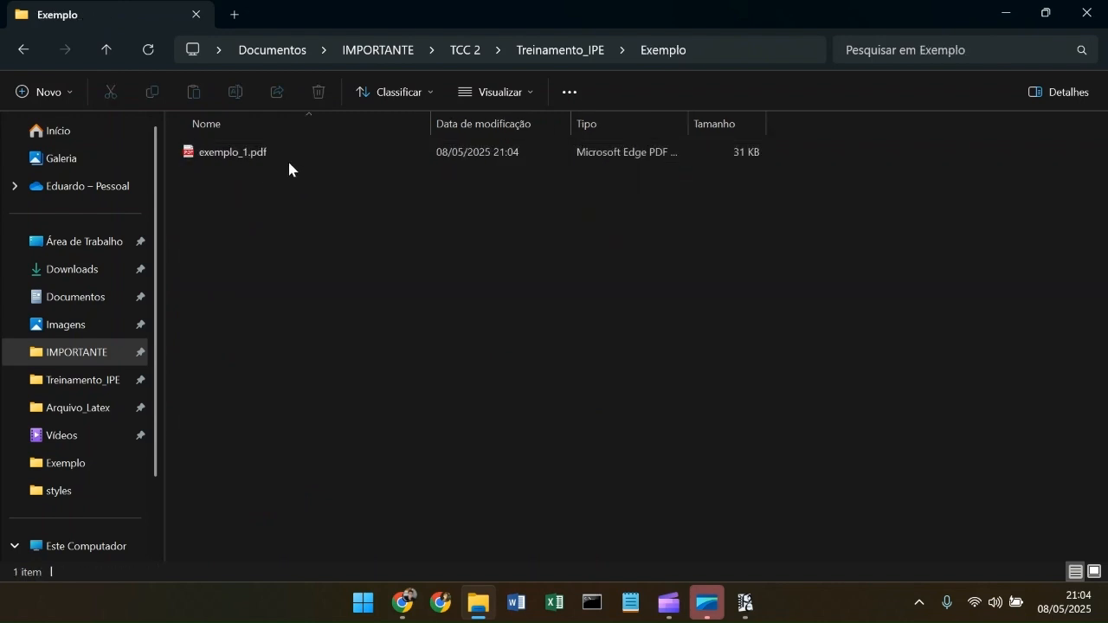
{"action": "left_click", "coordinate": [300, 153]}
{"action": "right_click", "coordinate": [324, 150]}
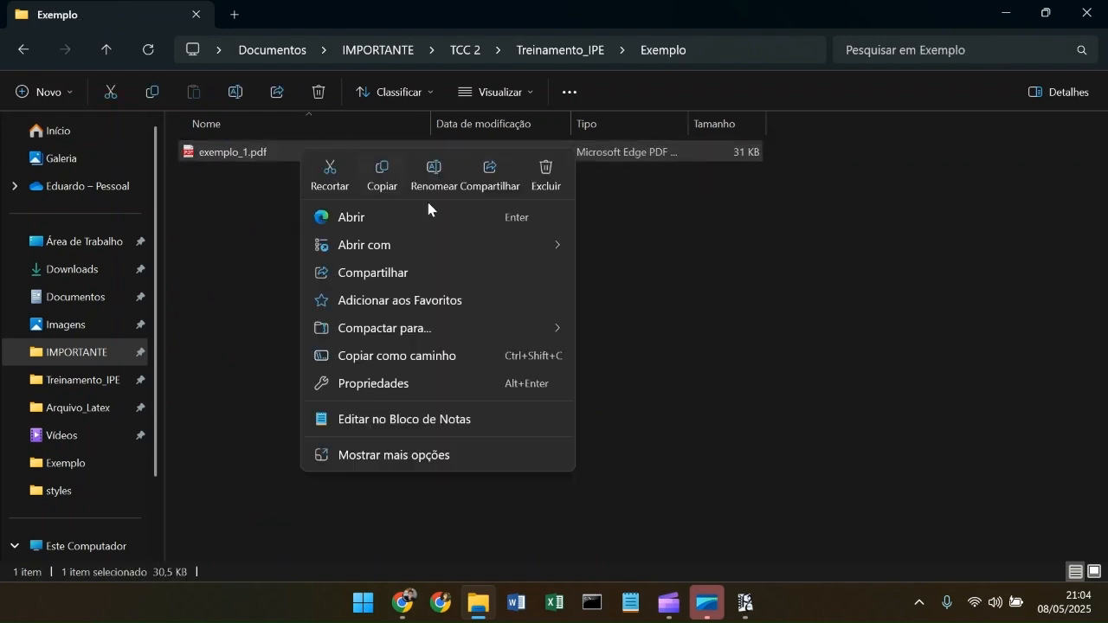
{"action": "mouse_move", "coordinate": [505, 250]}
{"action": "left_click", "coordinate": [611, 246]}
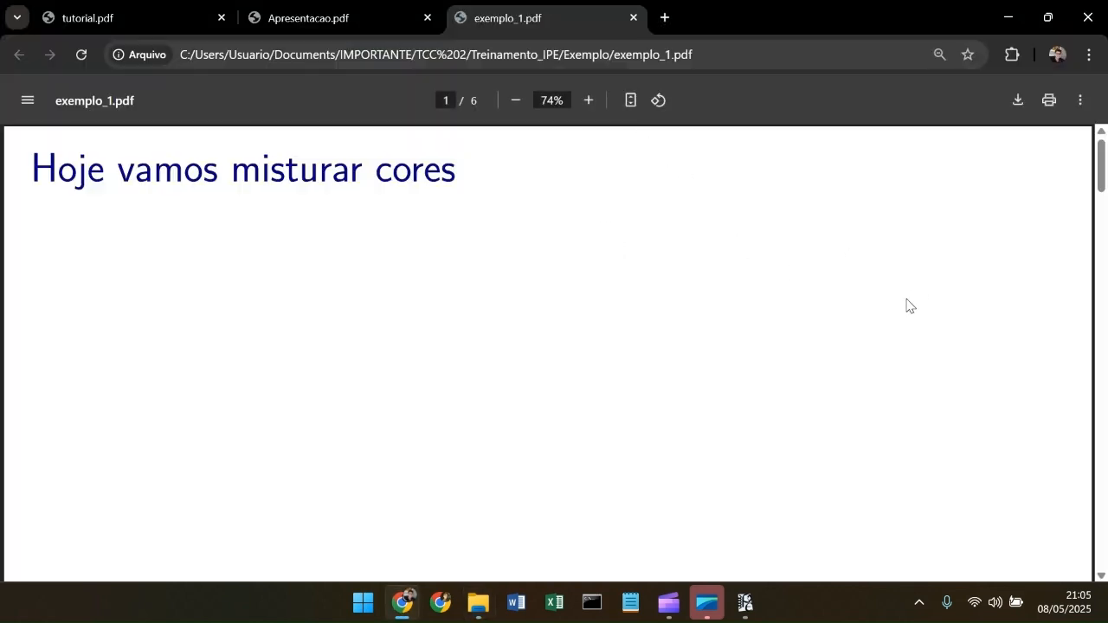
Step: Start presentation mode for the PDF and advance from the first page through to the last
{"action": "left_click", "coordinate": [1080, 101]}
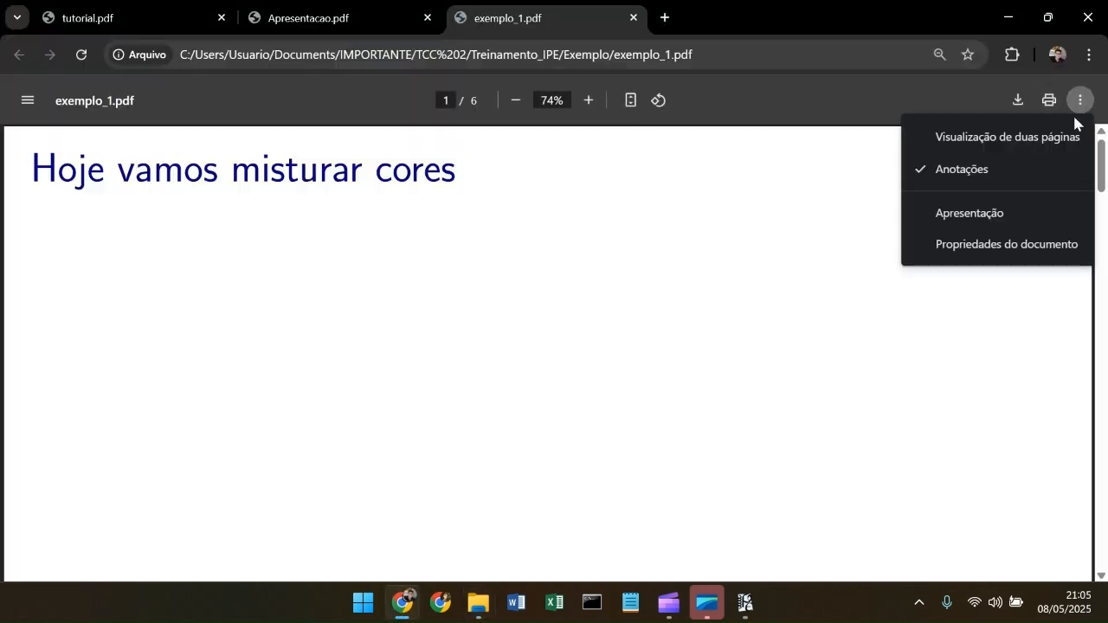
{"action": "left_click", "coordinate": [1014, 214]}
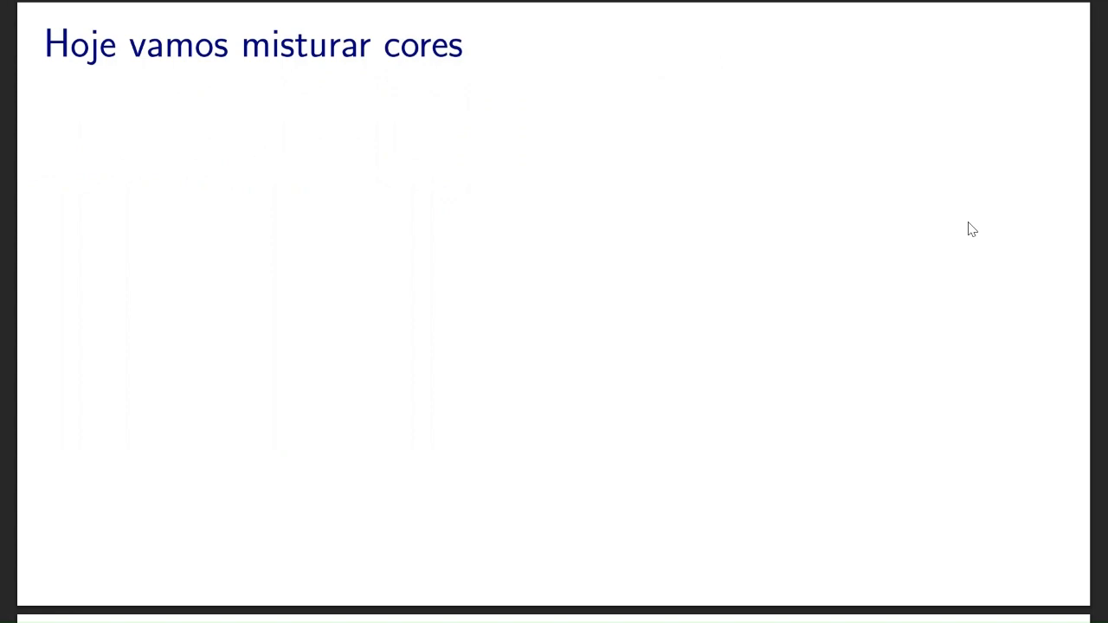
{"action": "key", "text": "Right"}
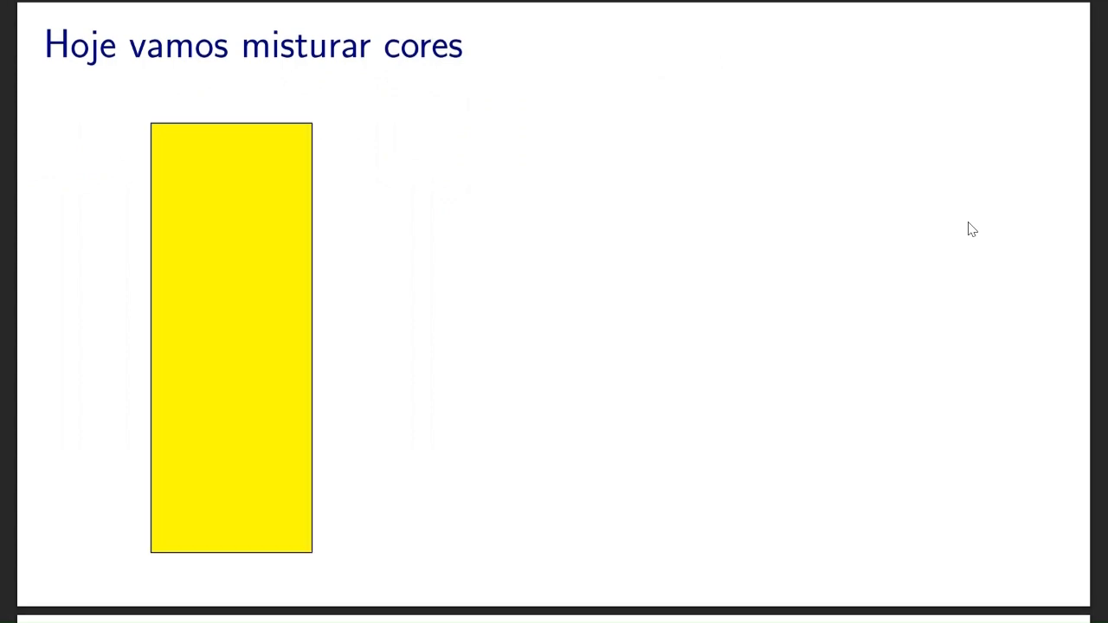
{"action": "key", "text": "Right"}
{"action": "key", "text": "Right"}
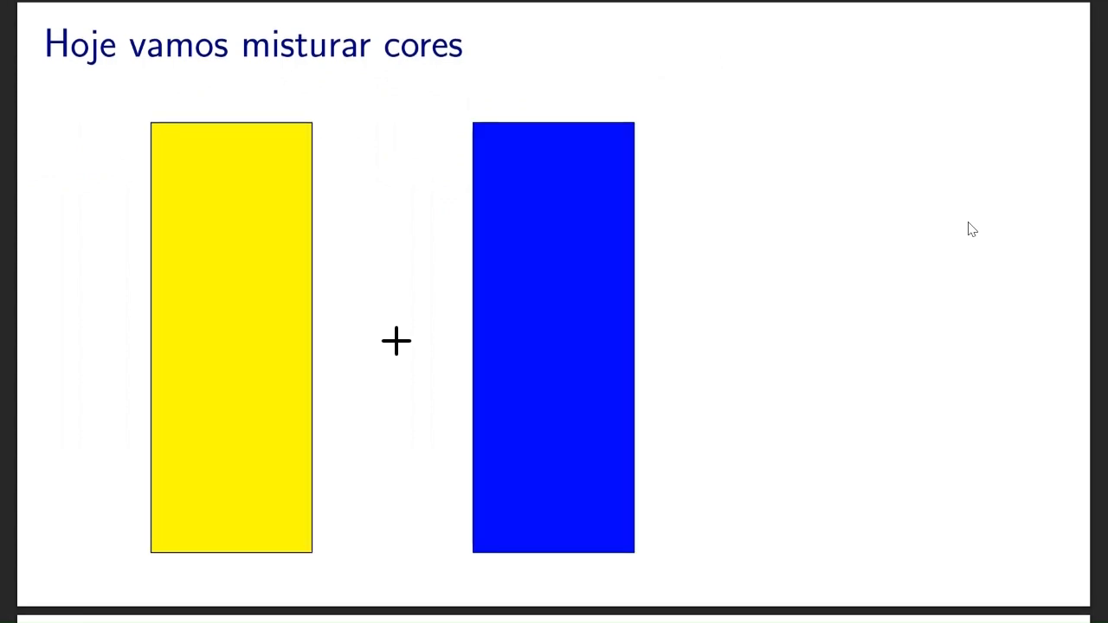
{"action": "key", "text": "Right"}
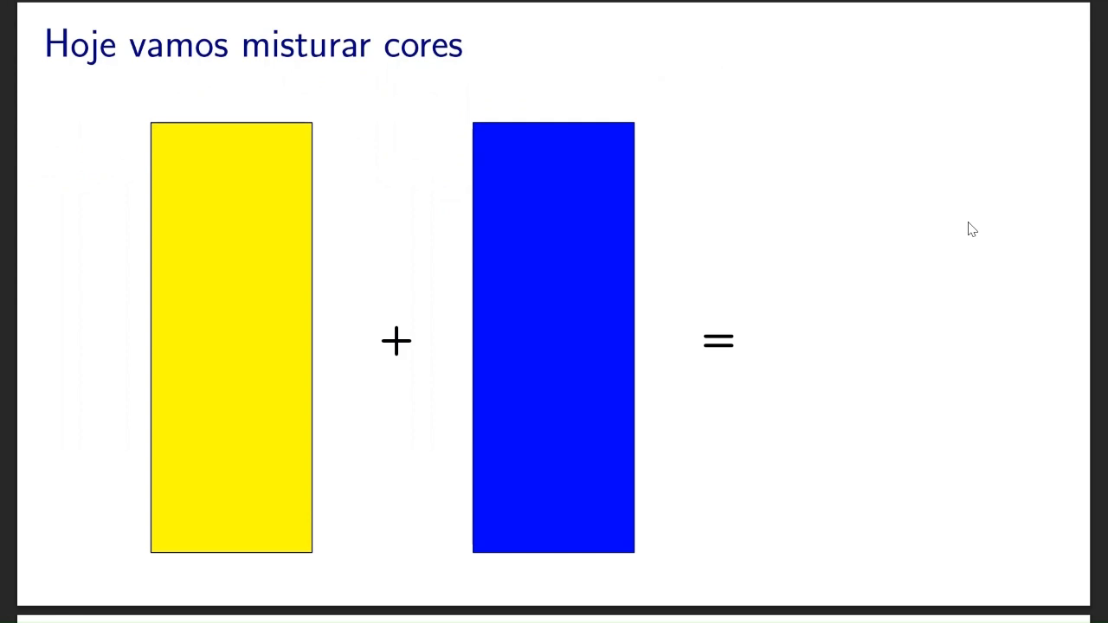
{"action": "key", "text": "Right"}
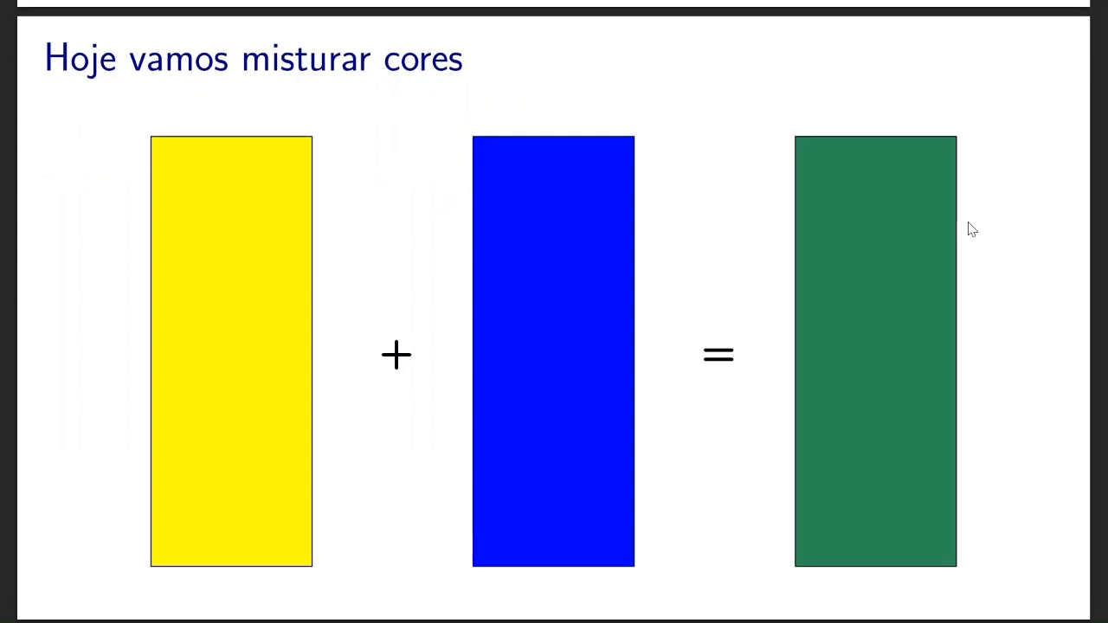
Step: Go back to the presentation's second page and replay the pages up to the green rectangle
{"action": "key", "text": "Left"}
{"action": "key", "text": "Left"}
{"action": "key", "text": "Left"}
{"action": "key", "text": "Left"}
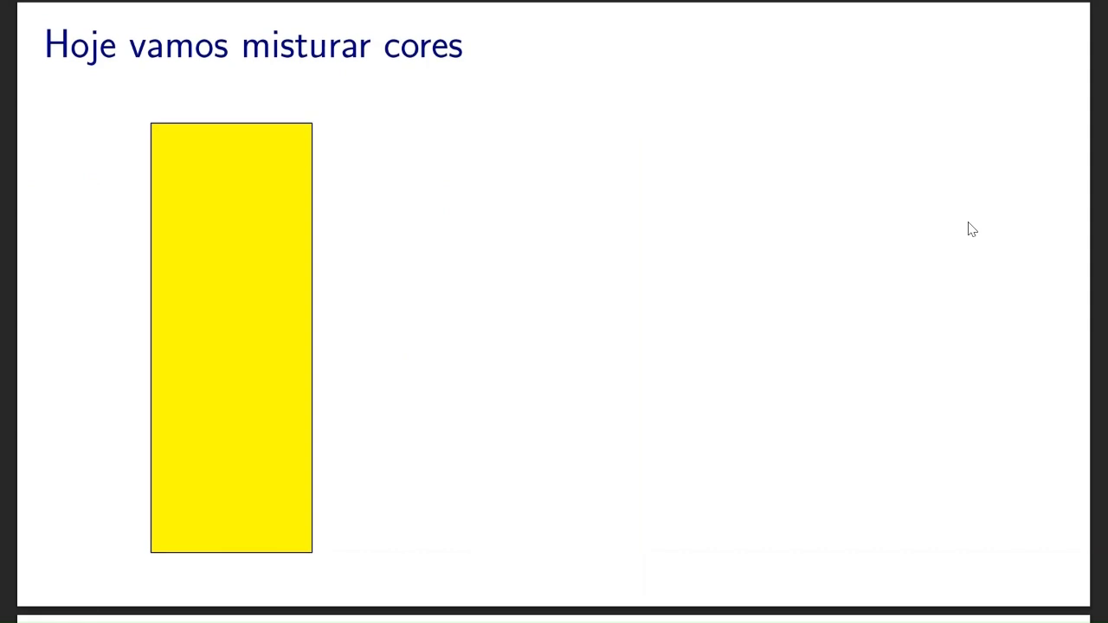
{"action": "key", "text": "Right"}
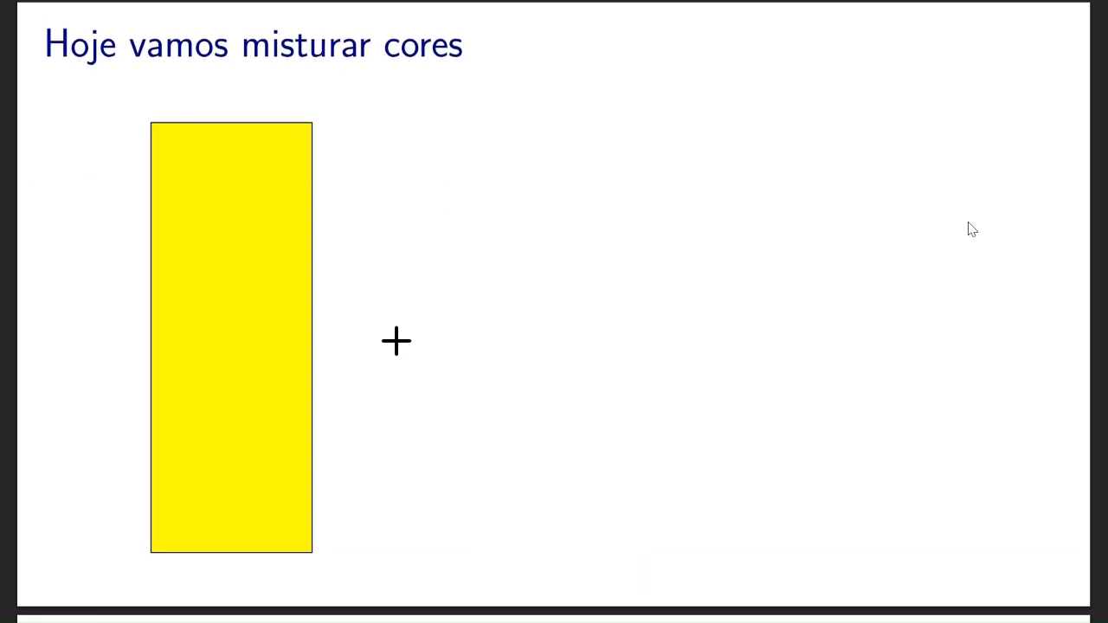
{"action": "key", "text": "Right"}
{"action": "key", "text": "Right"}
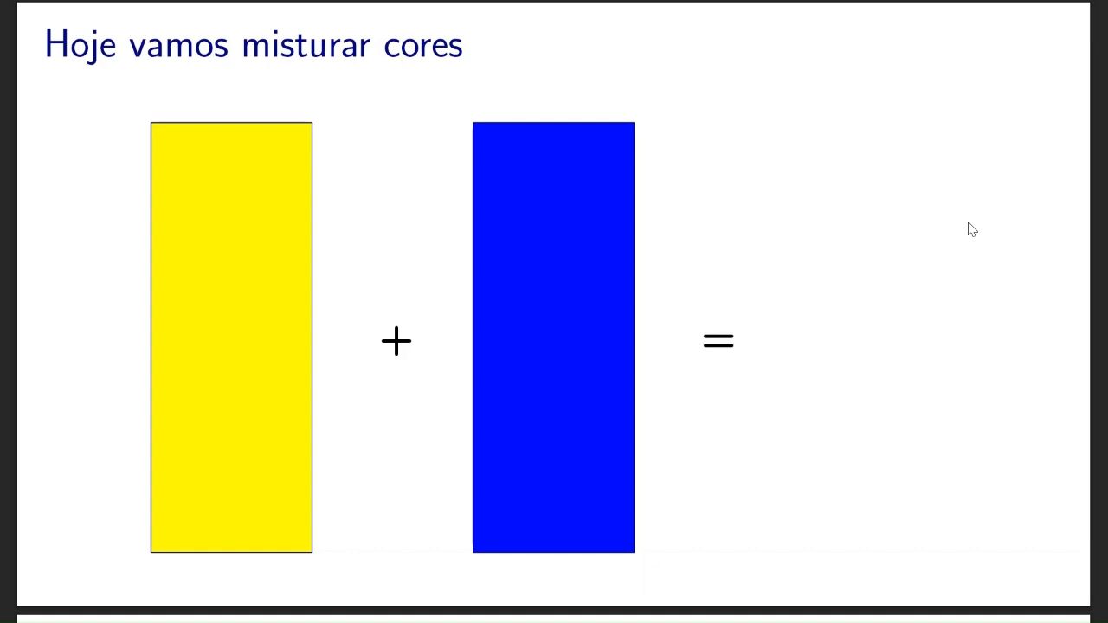
{"action": "key", "text": "Right"}
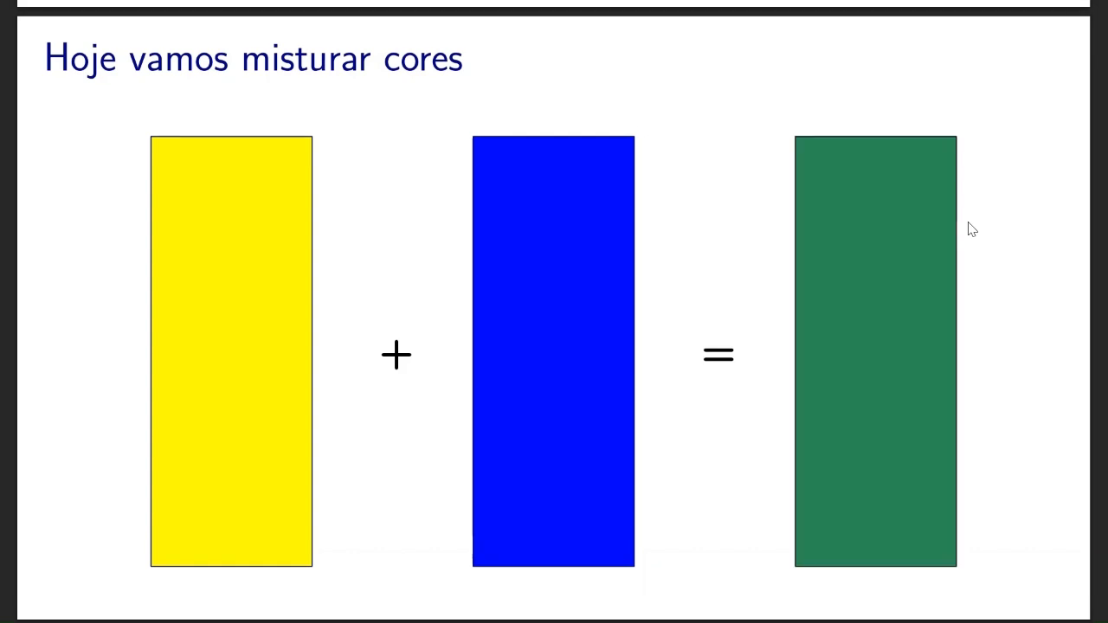
Step: Leave presentation mode and return to the PDF's first page
{"action": "mouse_move", "coordinate": [1045, 6]}
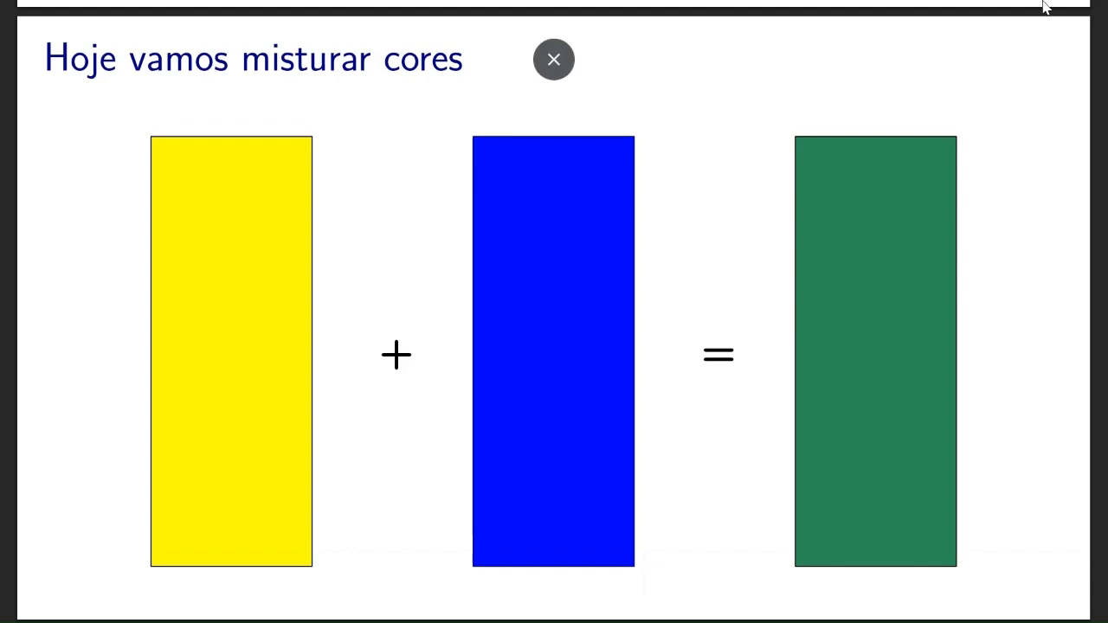
{"action": "left_click", "coordinate": [557, 67]}
{"action": "scroll", "coordinate": [663, 447], "scroll_direction": "up", "scroll_amount": 20}
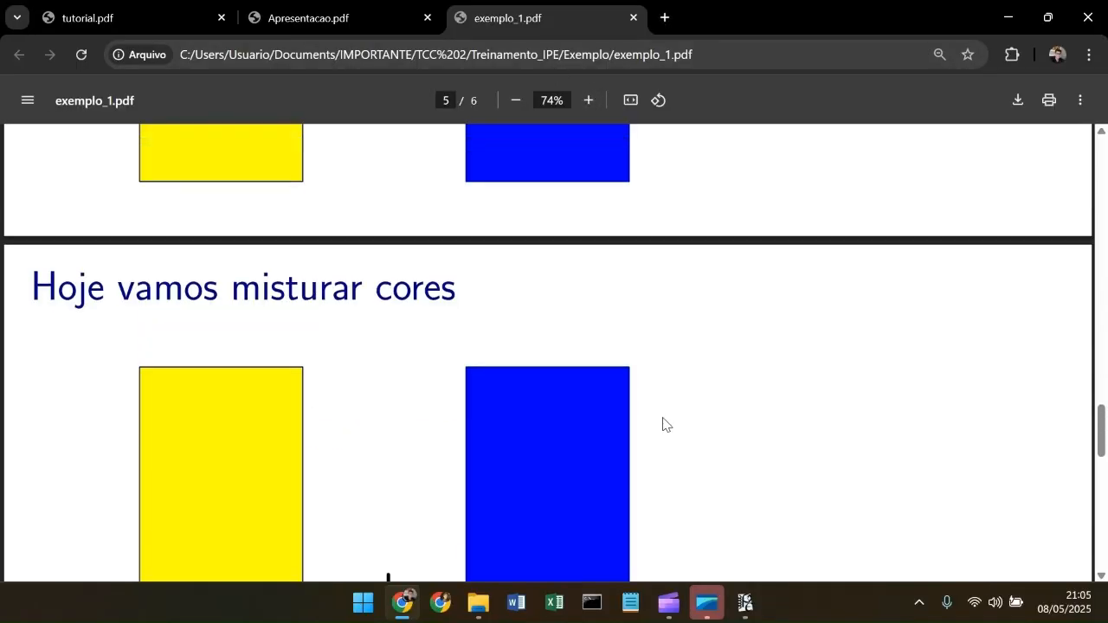
{"action": "scroll", "coordinate": [691, 382], "scroll_direction": "up", "scroll_amount": 5}
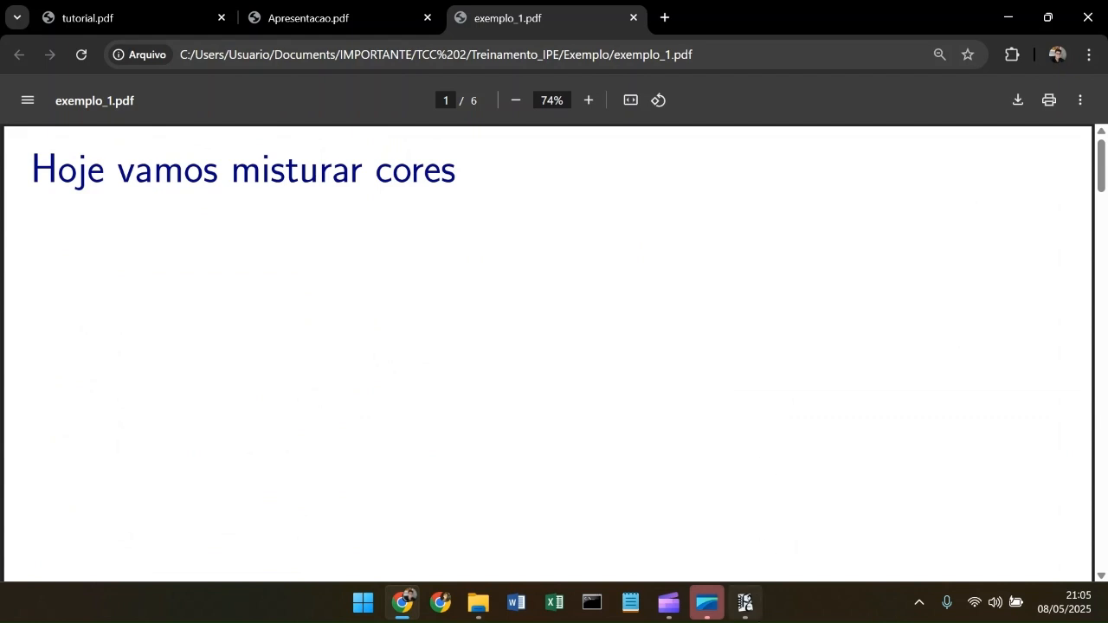
Step: Switch back to Ipe, review the overview of the page's views and close it
{"action": "left_click", "coordinate": [746, 606]}
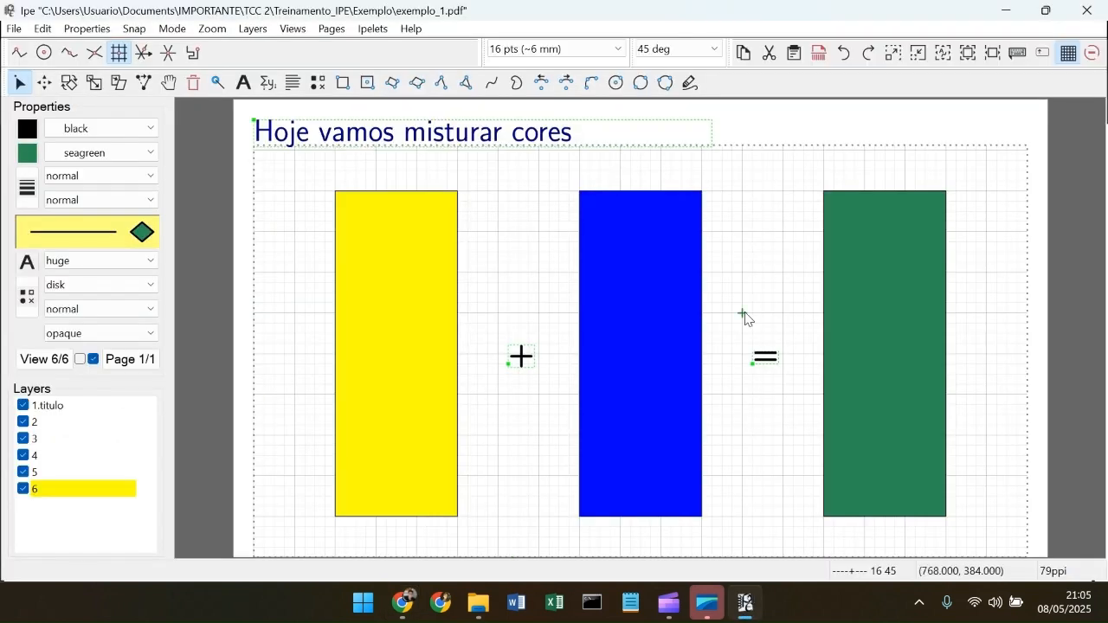
{"action": "left_click", "coordinate": [292, 29]}
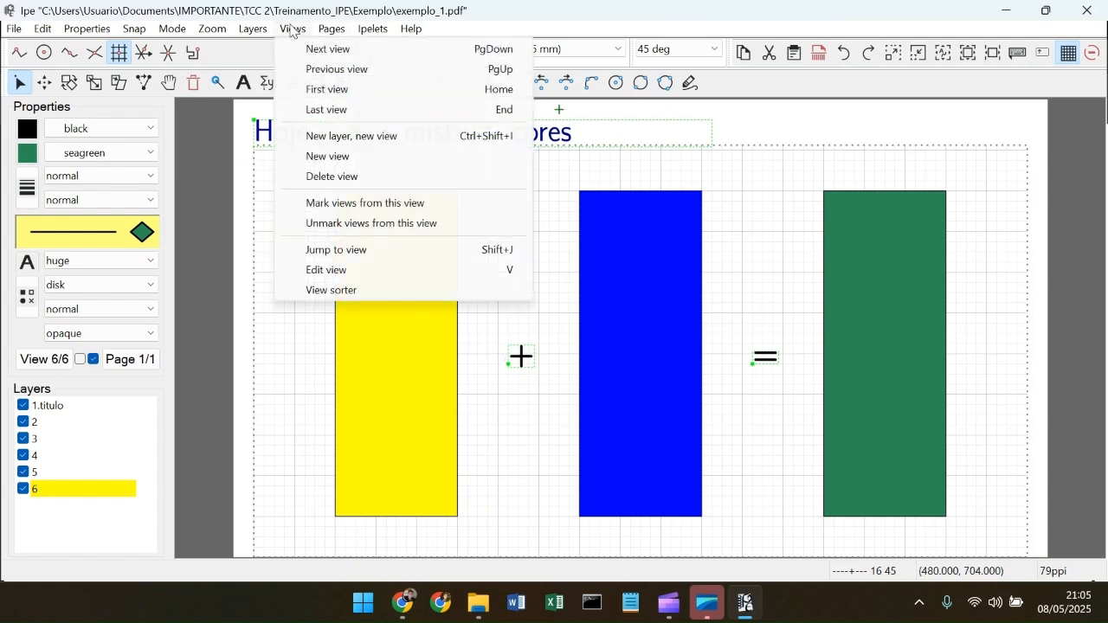
{"action": "left_click", "coordinate": [212, 251]}
{"action": "left_click", "coordinate": [62, 362]}
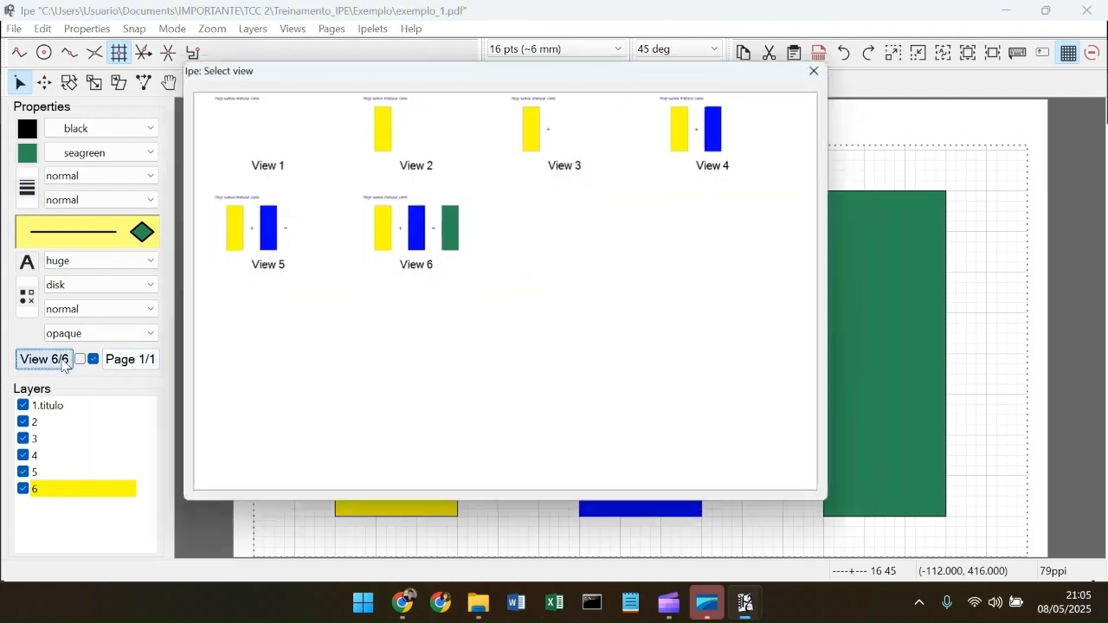
{"action": "left_click", "coordinate": [813, 71]}
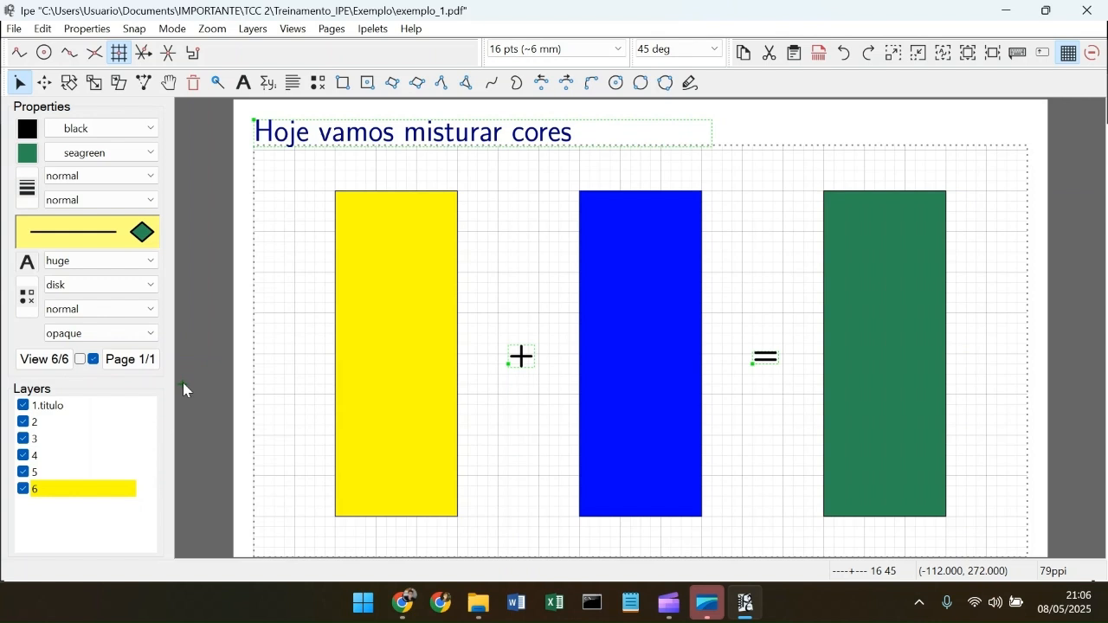
{"action": "left_click", "coordinate": [44, 370]}
{"action": "left_click", "coordinate": [814, 71]}
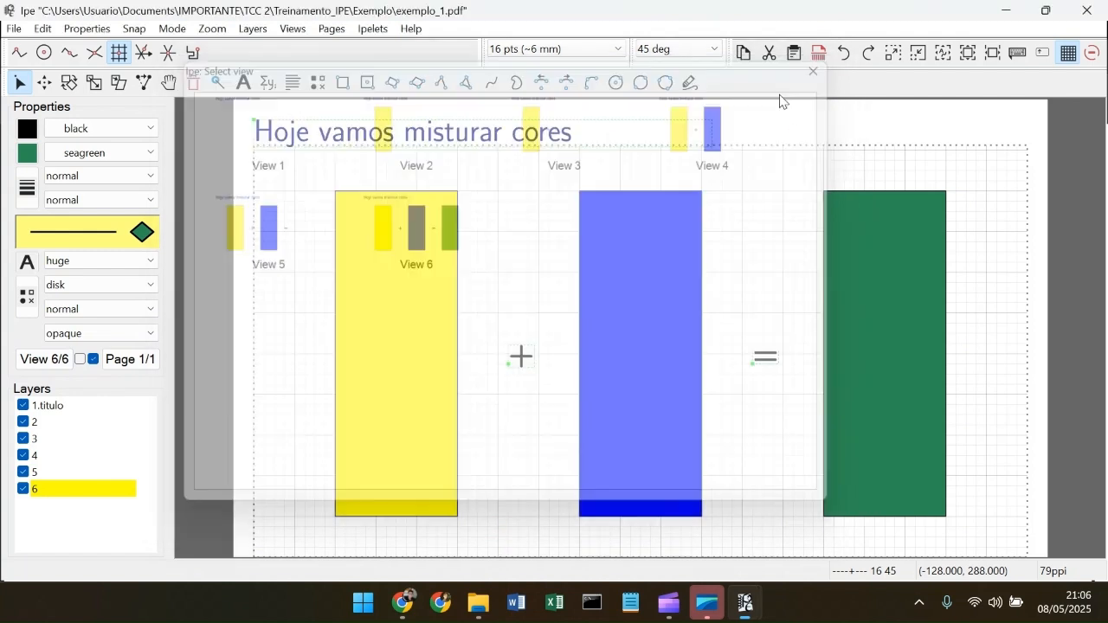
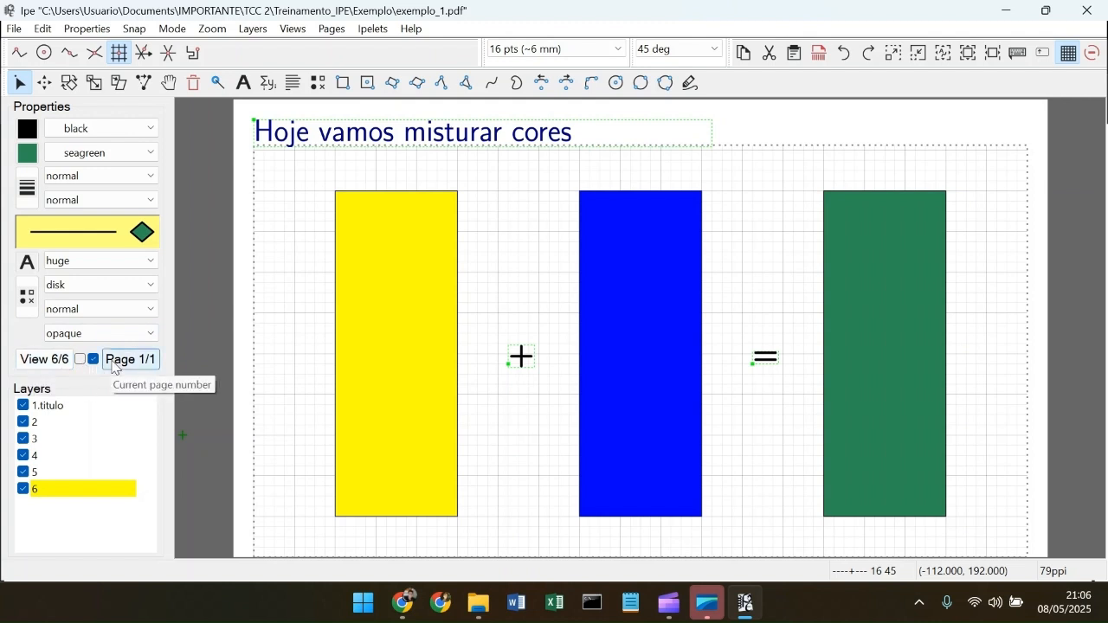
Step: Add a second page to the document and check the page overview by visiting page 1 and returning to page 2
{"action": "left_click", "coordinate": [332, 30]}
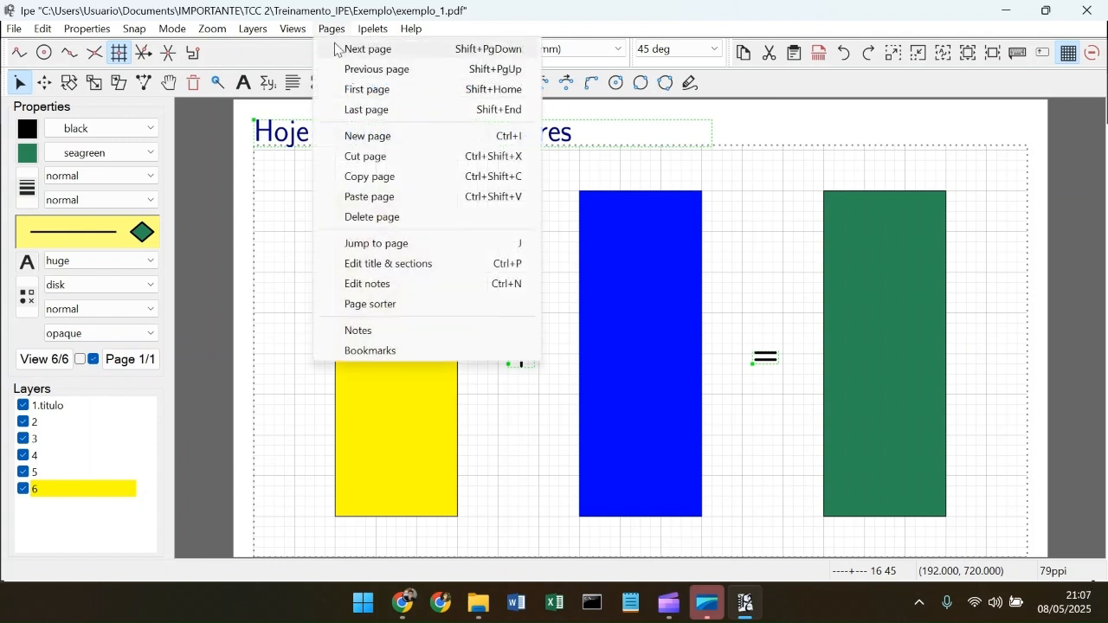
{"action": "left_click", "coordinate": [395, 138]}
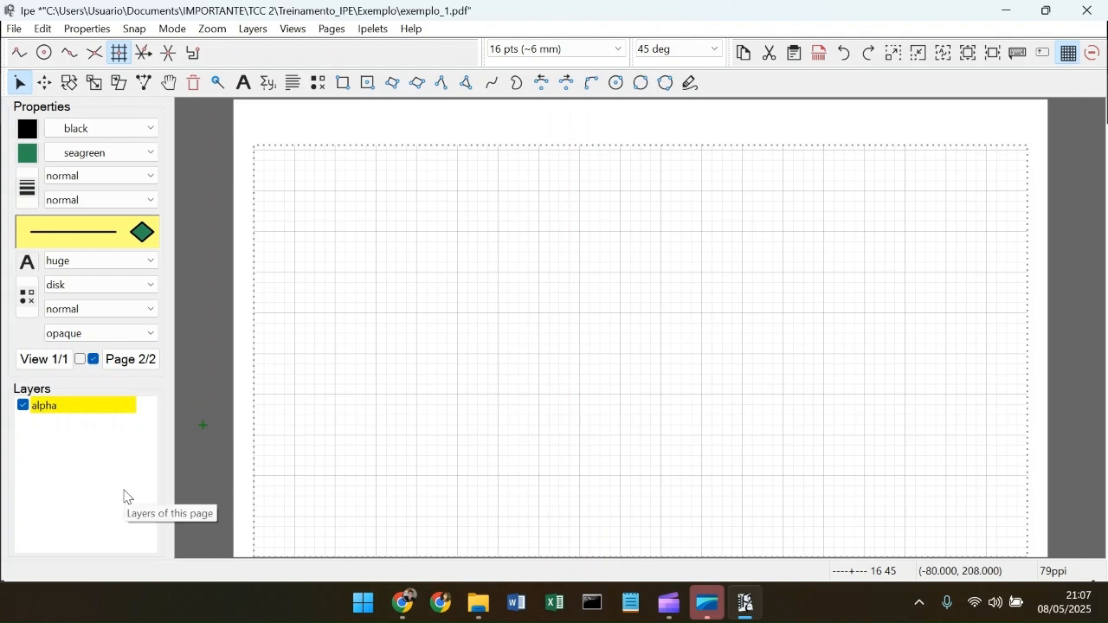
{"action": "left_click", "coordinate": [138, 360]}
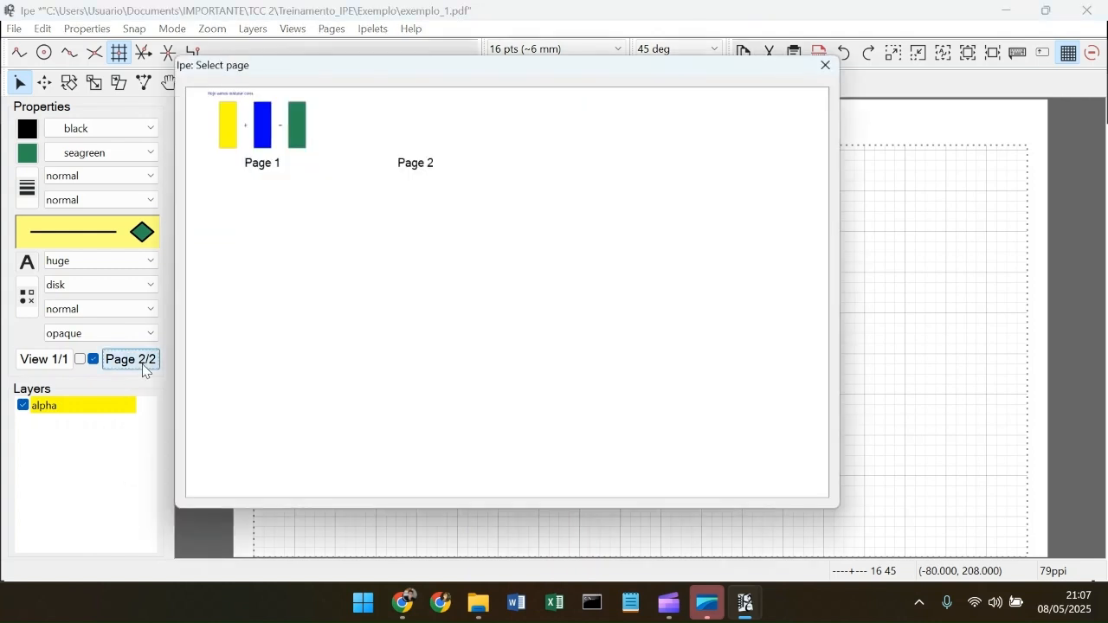
{"action": "left_click", "coordinate": [287, 140]}
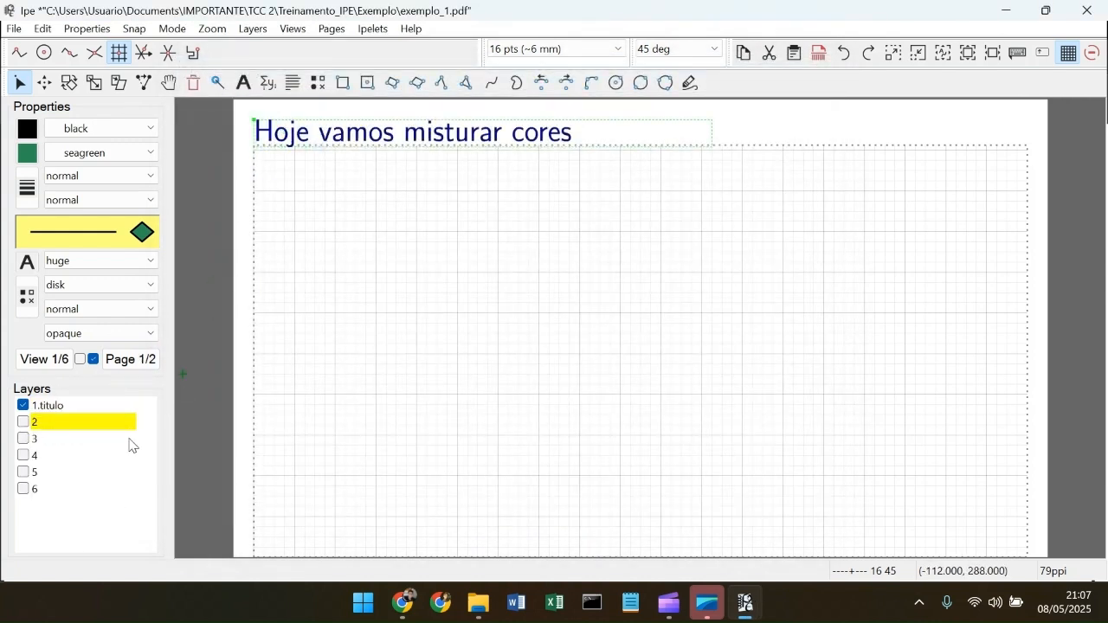
{"action": "left_click", "coordinate": [136, 362]}
{"action": "left_click", "coordinate": [416, 141]}
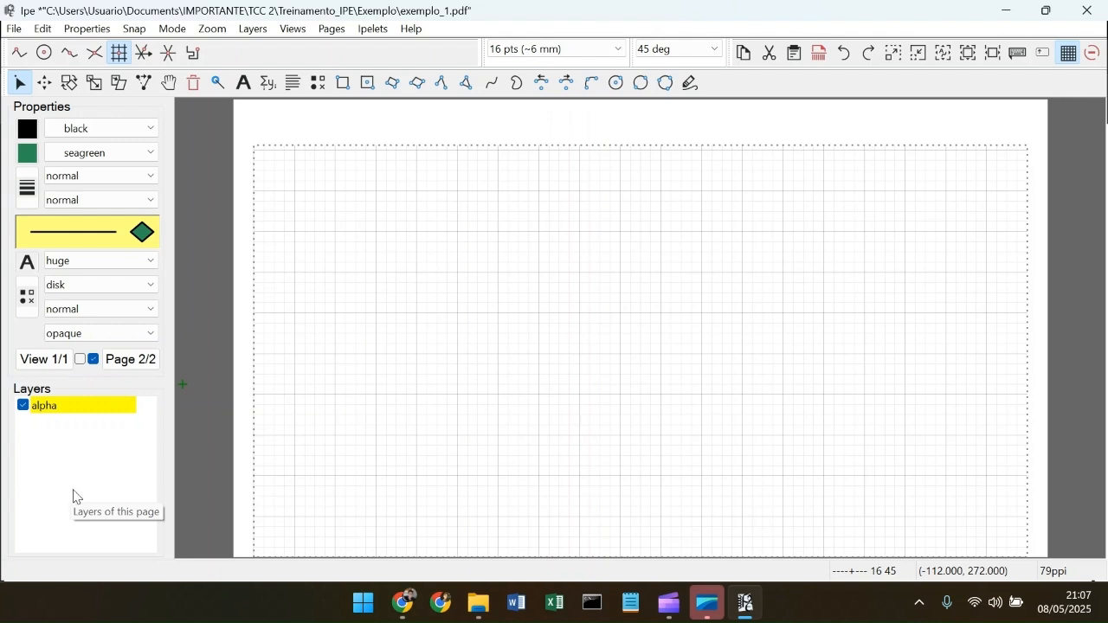
Step: Check page 2's view overview and add five new views to the page, each with its own new layer
{"action": "left_click", "coordinate": [52, 366]}
{"action": "left_click", "coordinate": [821, 60]}
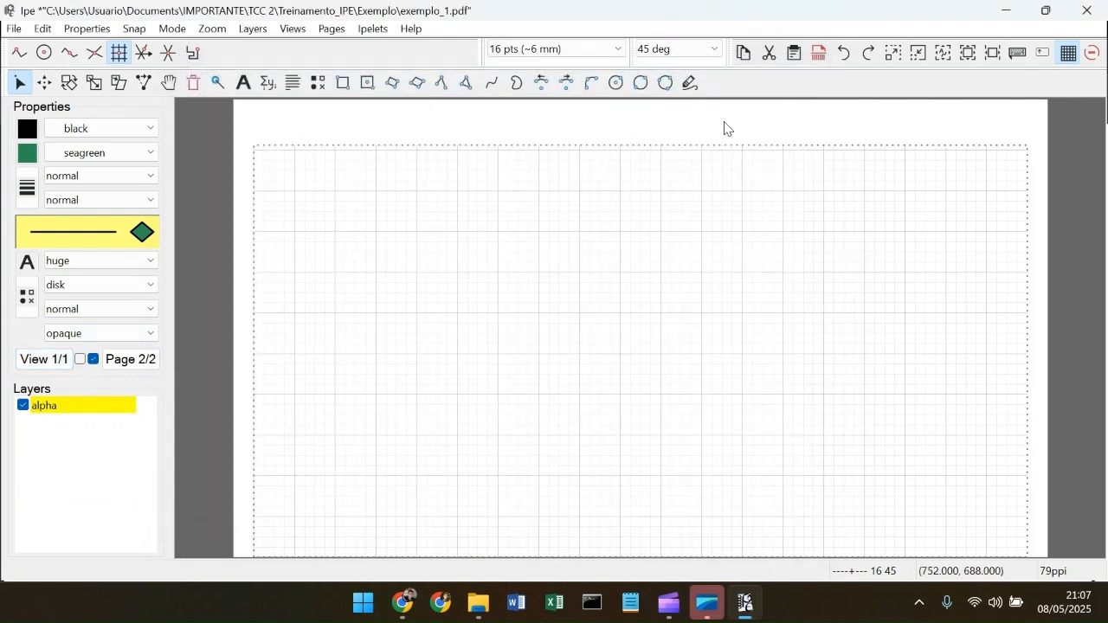
{"action": "left_click", "coordinate": [297, 29]}
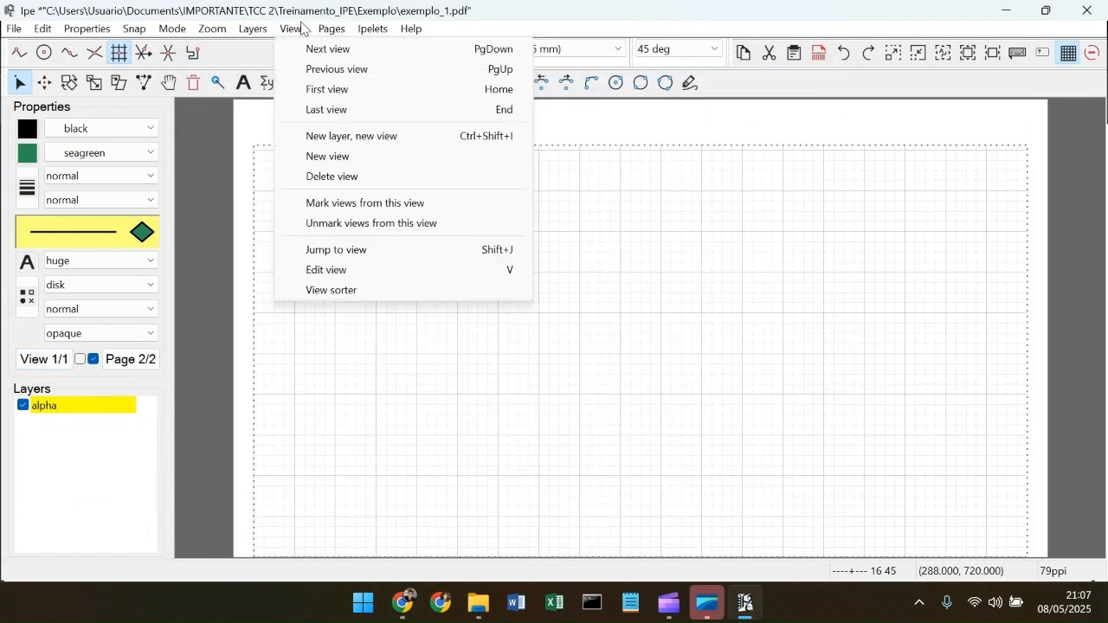
{"action": "left_click", "coordinate": [424, 139]}
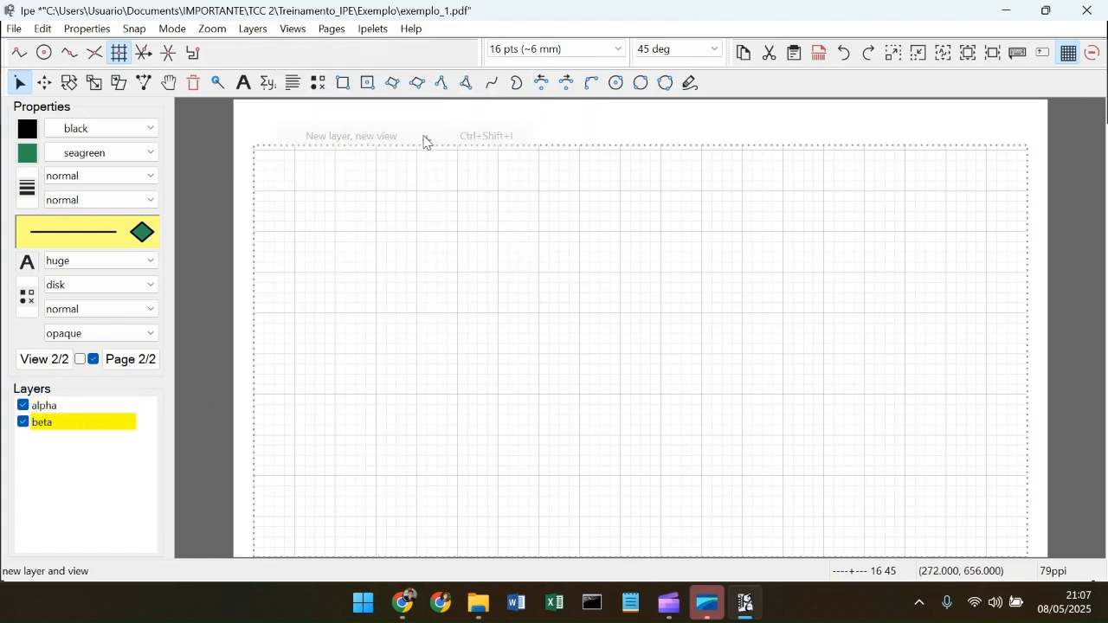
{"action": "left_click", "coordinate": [292, 36]}
{"action": "left_click", "coordinate": [289, 136]}
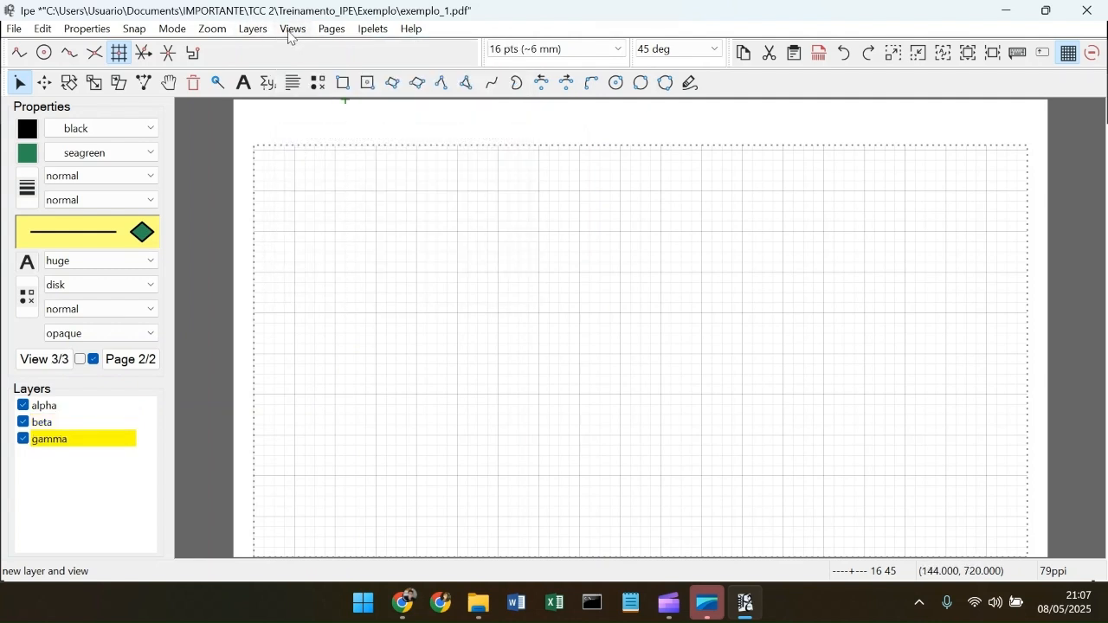
{"action": "left_click", "coordinate": [290, 36]}
{"action": "left_click", "coordinate": [403, 139]}
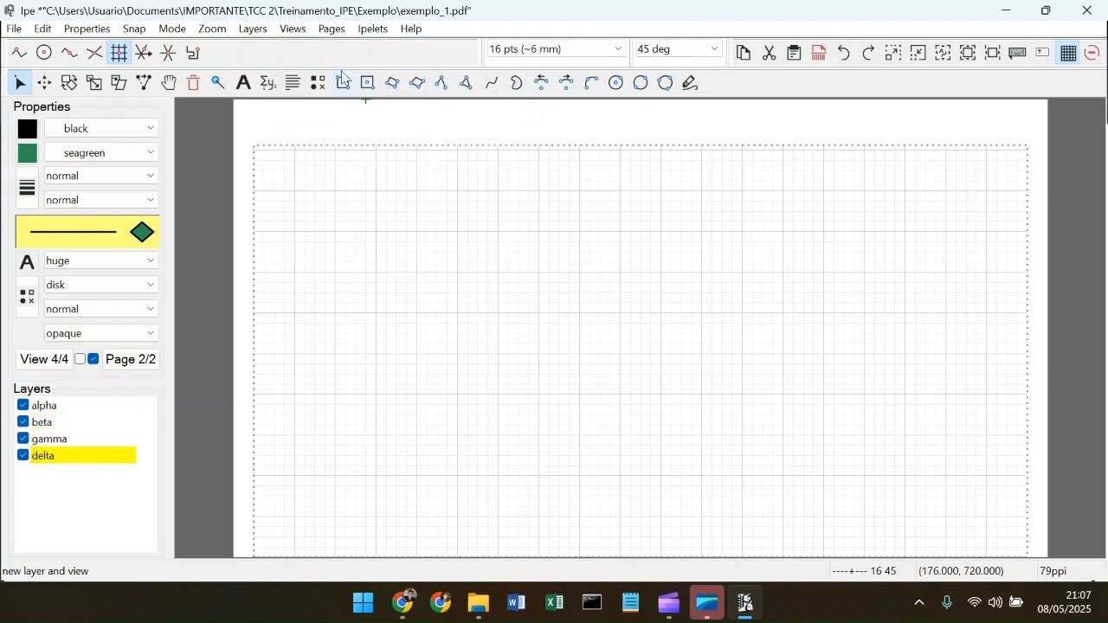
{"action": "left_click", "coordinate": [306, 35]}
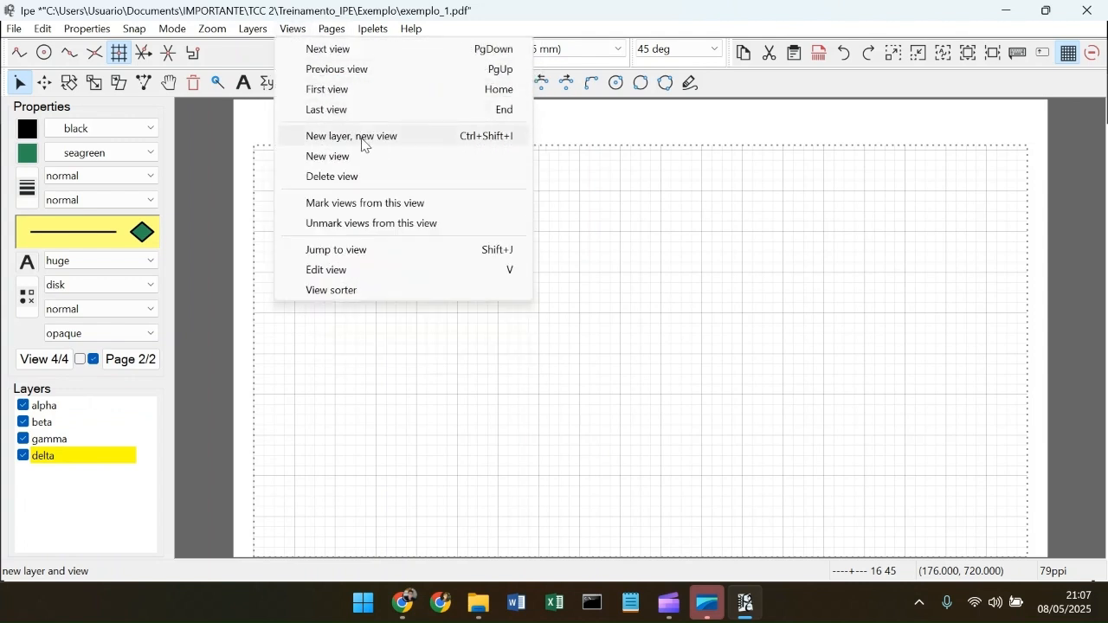
{"action": "left_click", "coordinate": [363, 139]}
{"action": "left_click", "coordinate": [290, 29]}
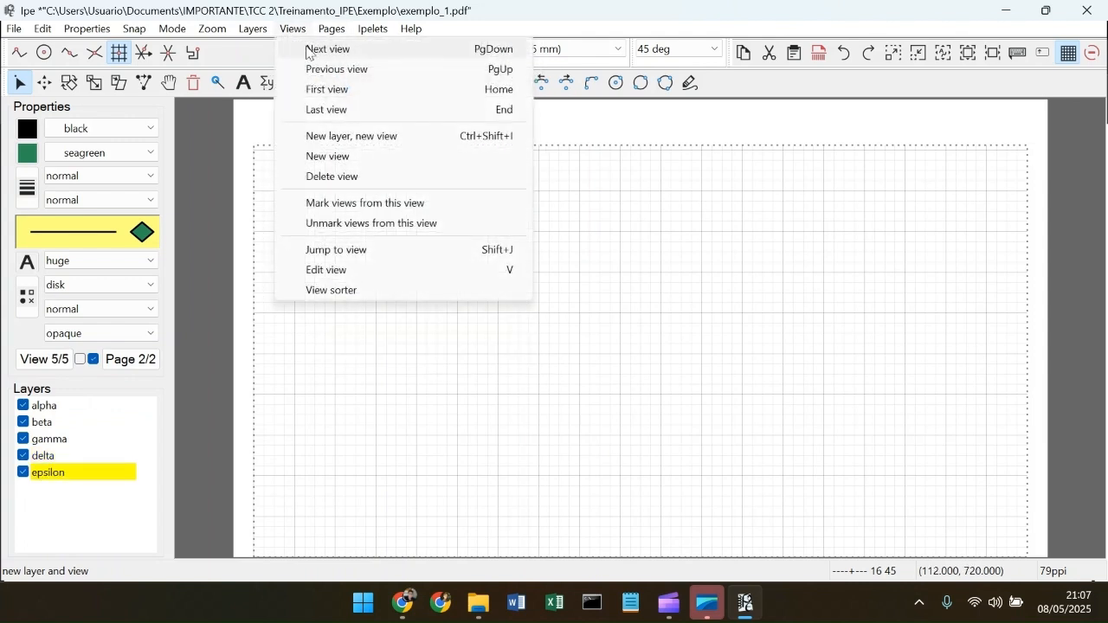
{"action": "left_click", "coordinate": [385, 136]}
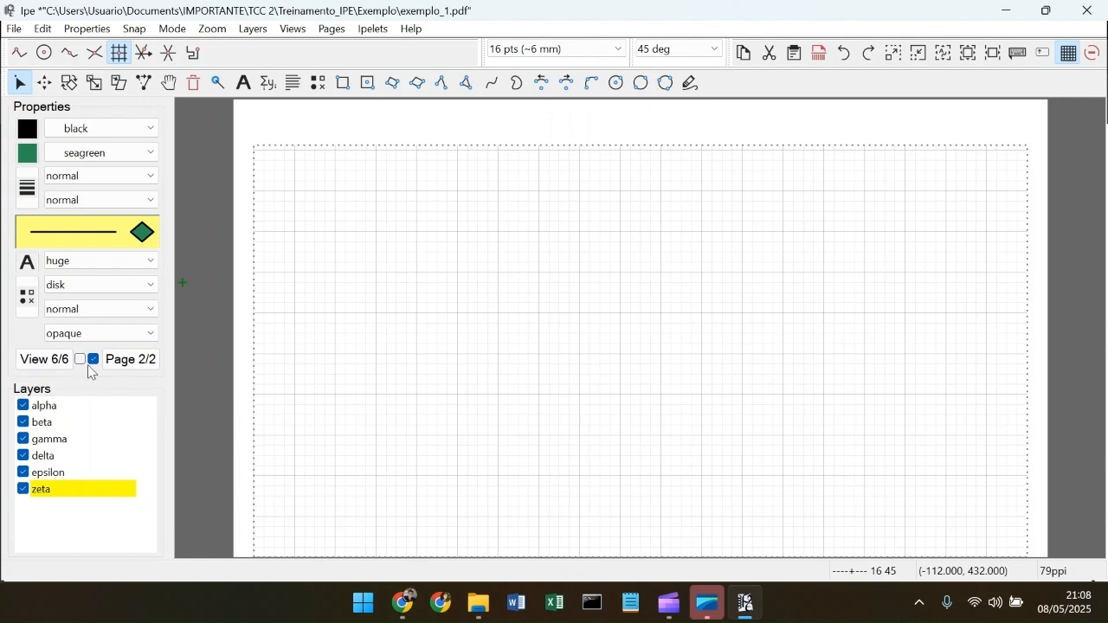
Step: Switch to view 2 and to view 3 of page 2 from the view overview
{"action": "left_click", "coordinate": [44, 360]}
{"action": "left_click", "coordinate": [414, 134]}
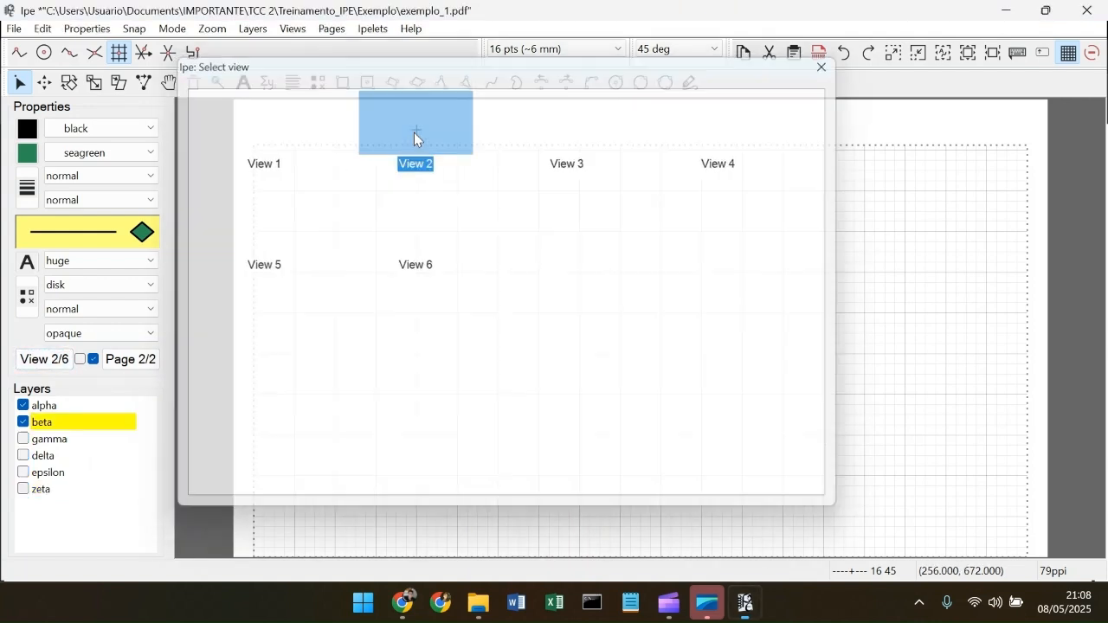
{"action": "left_click", "coordinate": [71, 367]}
{"action": "left_click", "coordinate": [598, 139]}
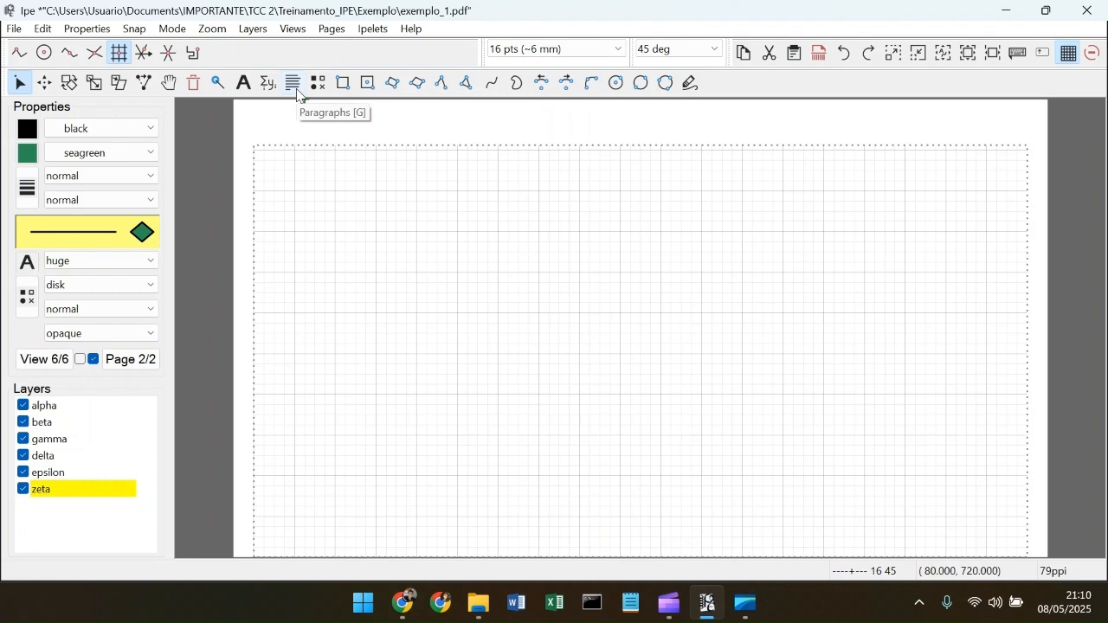
Step: Go to page 1 and return to the first view of page 2
{"action": "left_click", "coordinate": [142, 368]}
{"action": "left_click", "coordinate": [259, 136]}
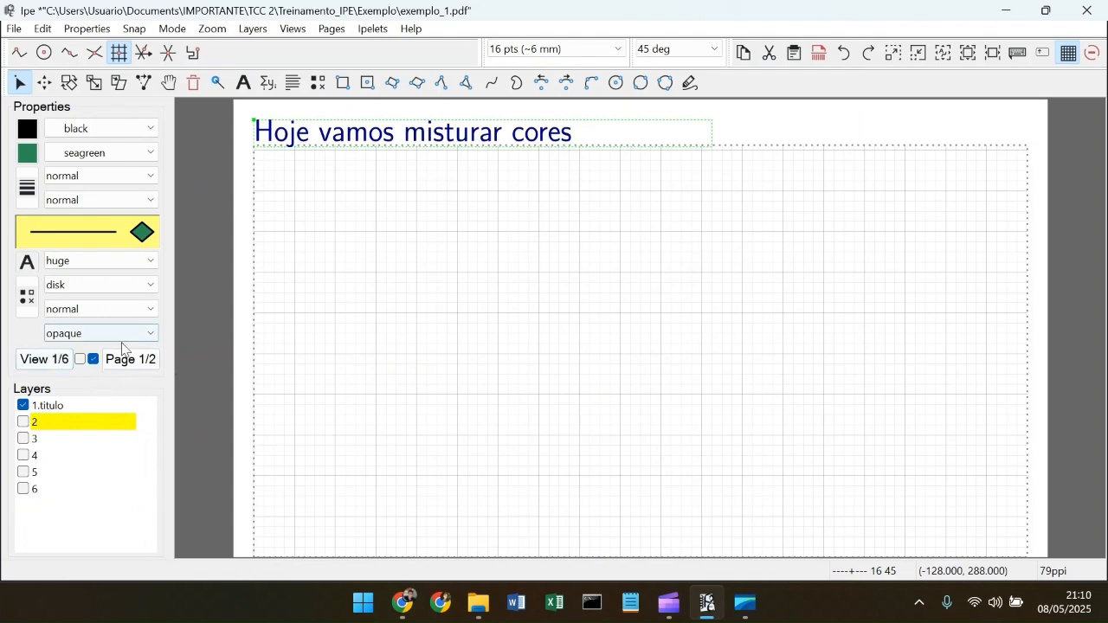
{"action": "left_click", "coordinate": [132, 360]}
{"action": "left_click", "coordinate": [422, 127]}
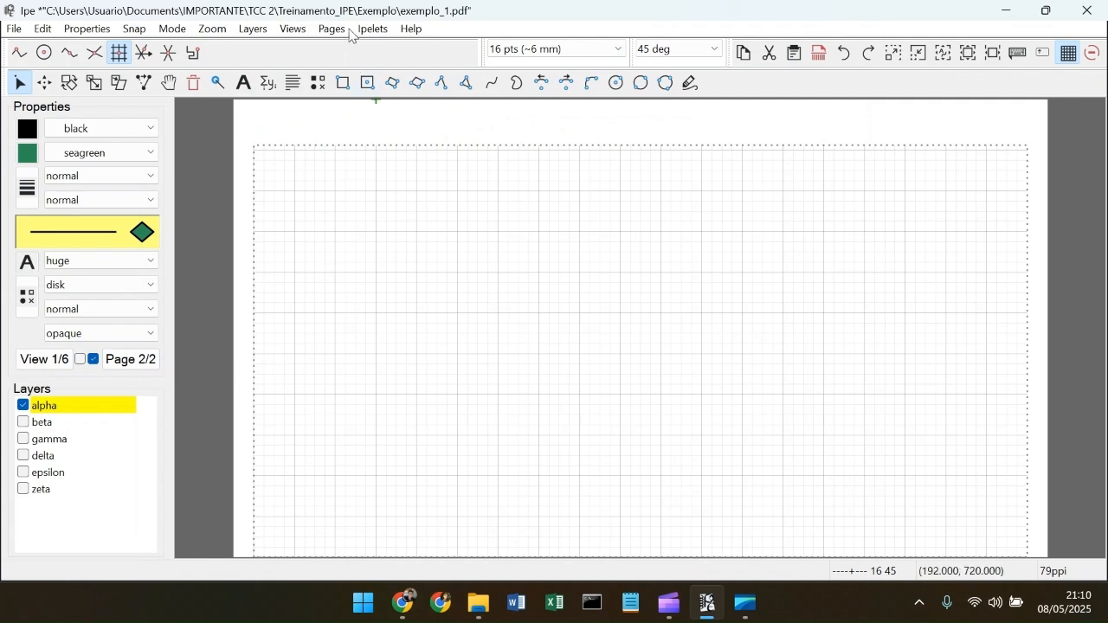
Step: Create a title paragraph above the frame of page 2 with the LaTeX source \textbf{\underline{vamos misturar mais cores}} and return to selection mode
{"action": "left_click", "coordinate": [294, 84]}
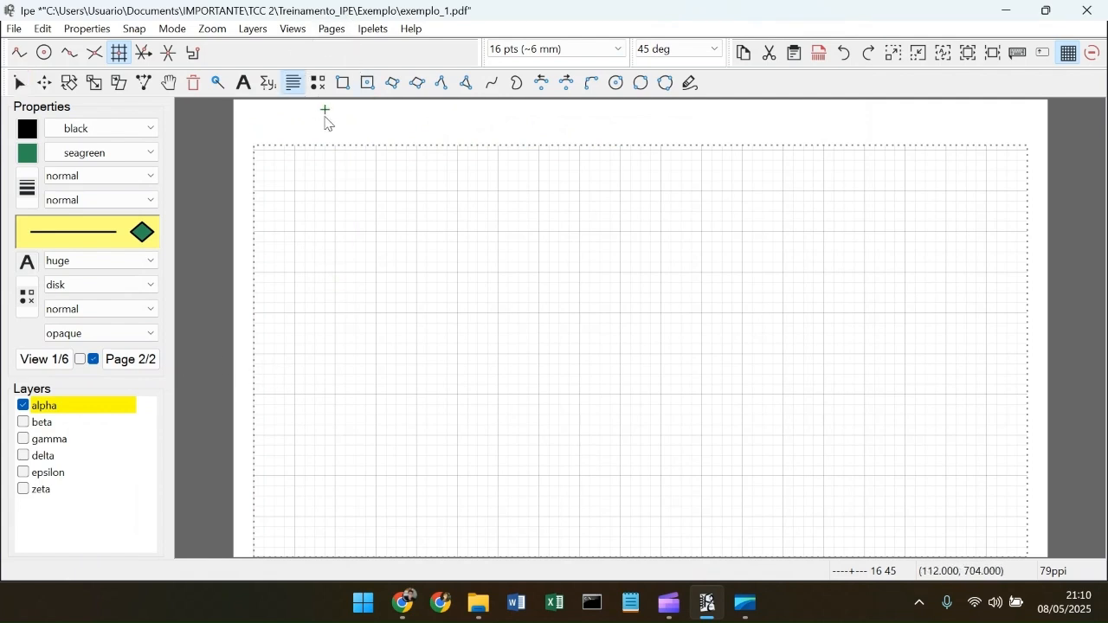
{"action": "left_click", "coordinate": [254, 121]}
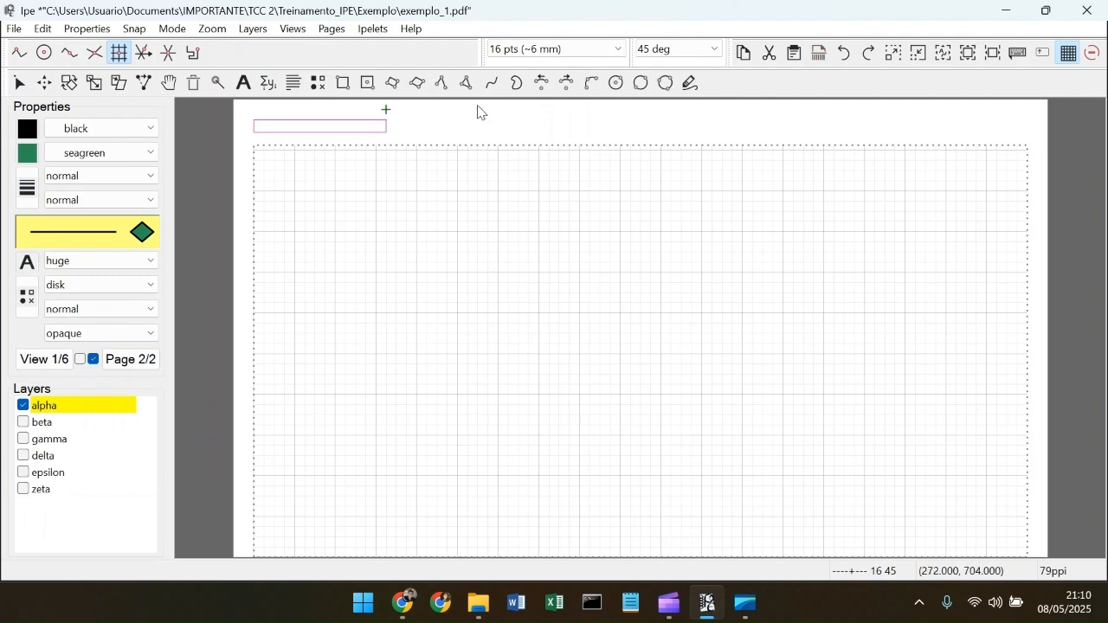
{"action": "left_click", "coordinate": [672, 130]}
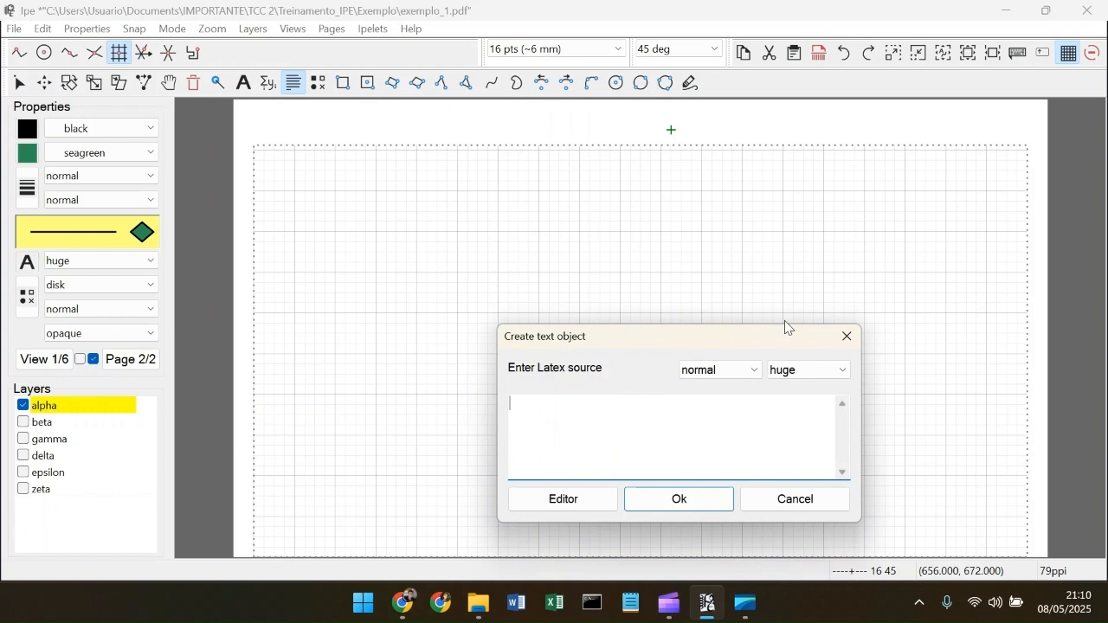
{"action": "type", "text": "\\textbf{\\u"}
{"action": "type", "text": "nderline"}
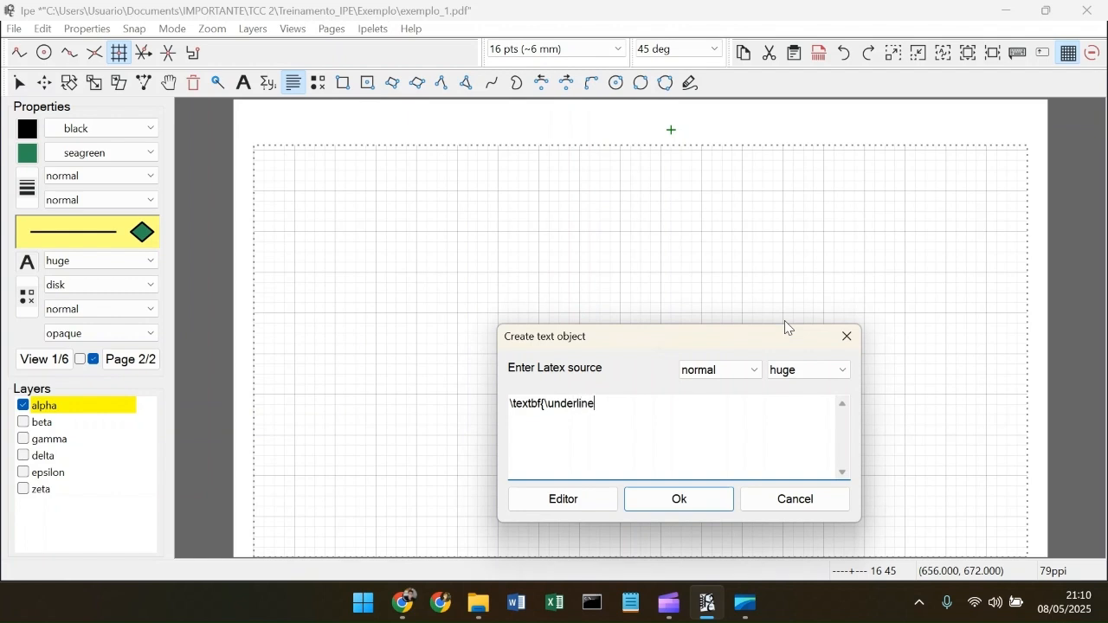
{"action": "type", "text": "{vamos mo"}
{"action": "key", "text": "BackSpace"}
{"action": "type", "text": "isturar"}
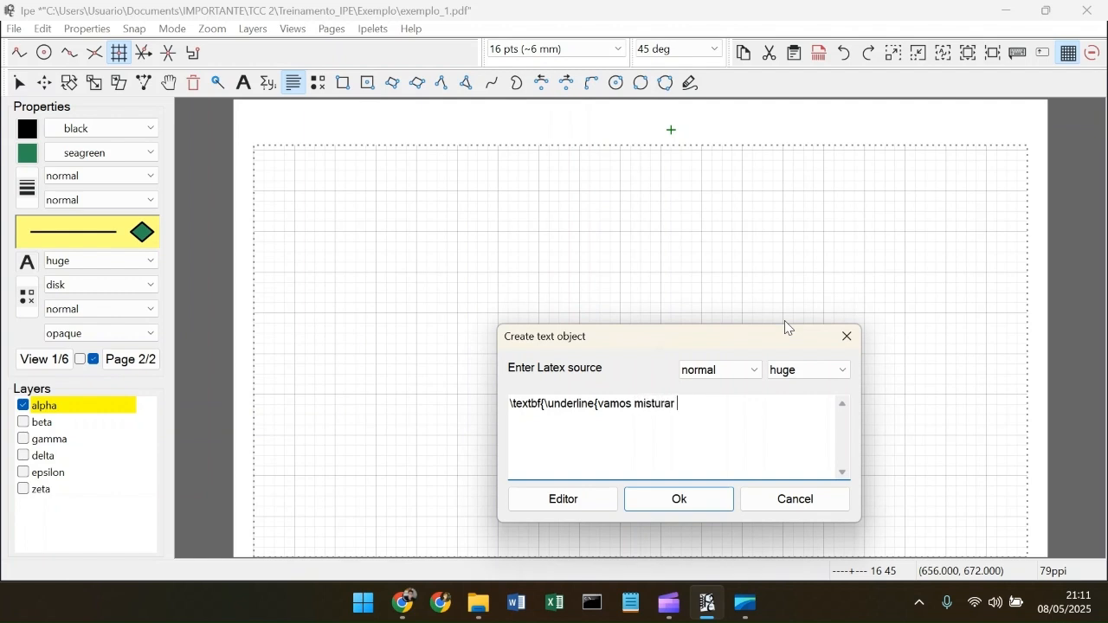
{"action": "type", "text": " mais cores}}"}
{"action": "left_click", "coordinate": [711, 510]}
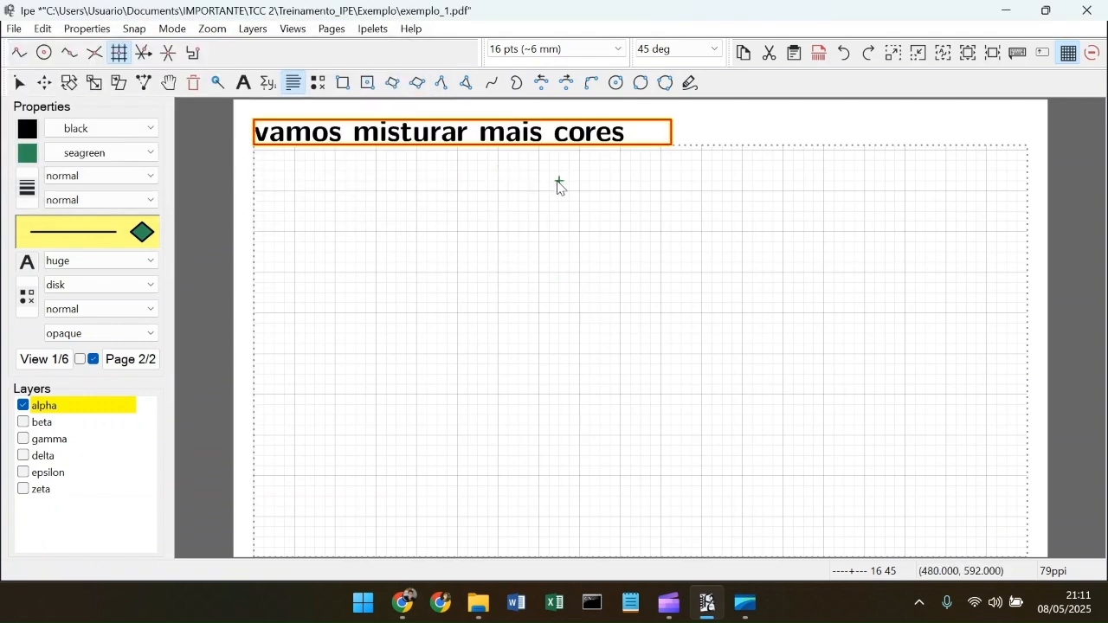
{"action": "key", "text": "s"}
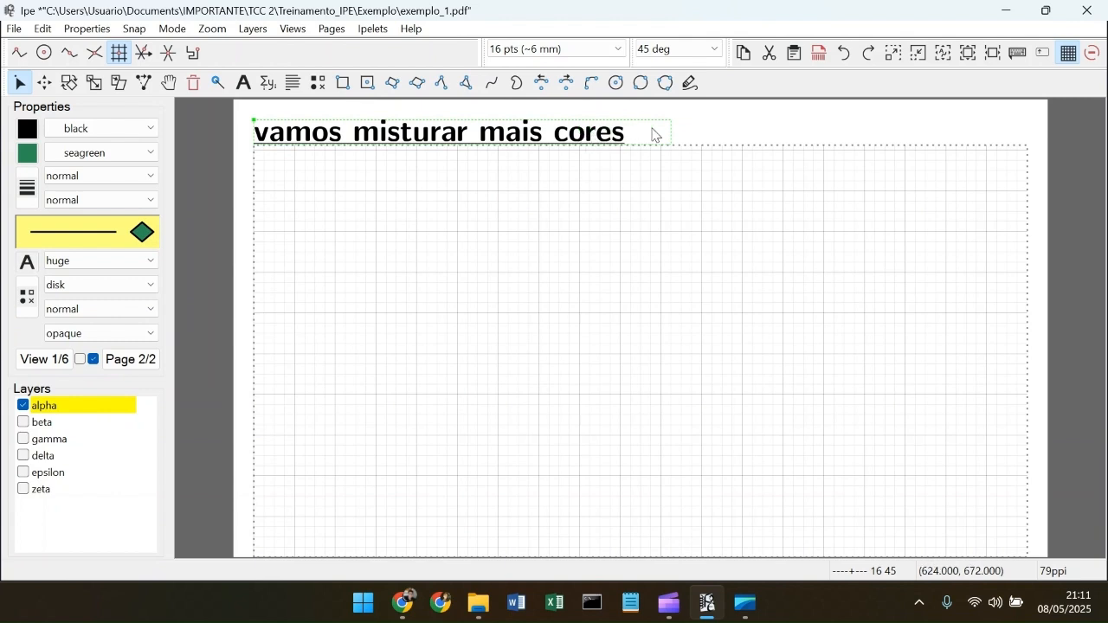
{"action": "scroll", "coordinate": [255, 139], "scroll_direction": "up", "scroll_amount": 6}
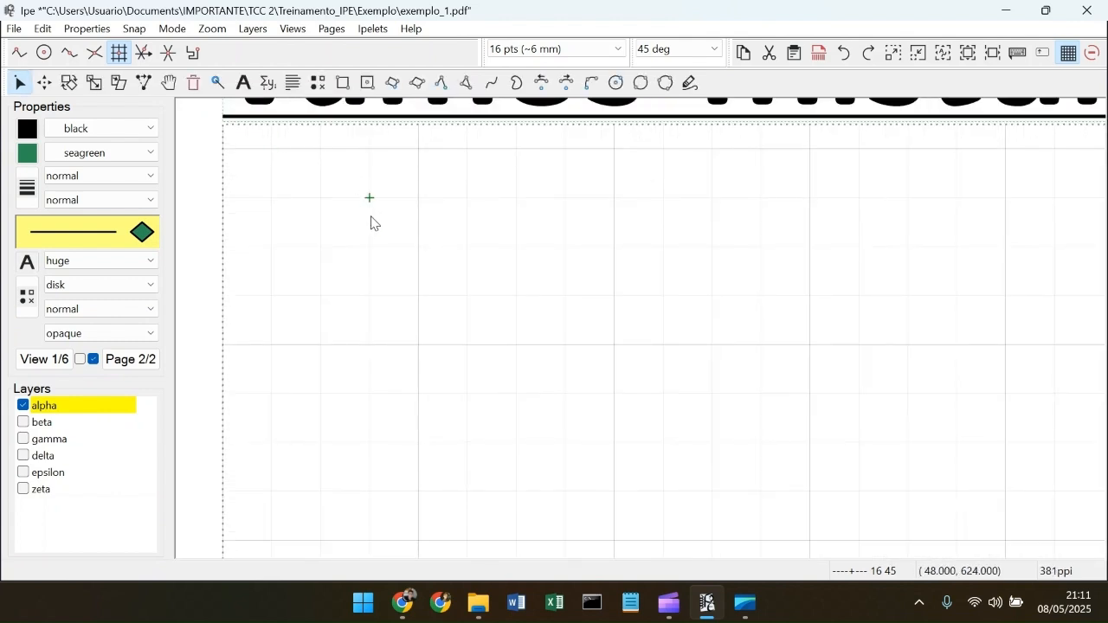
{"action": "scroll", "coordinate": [364, 240], "scroll_direction": "up", "scroll_amount": 3}
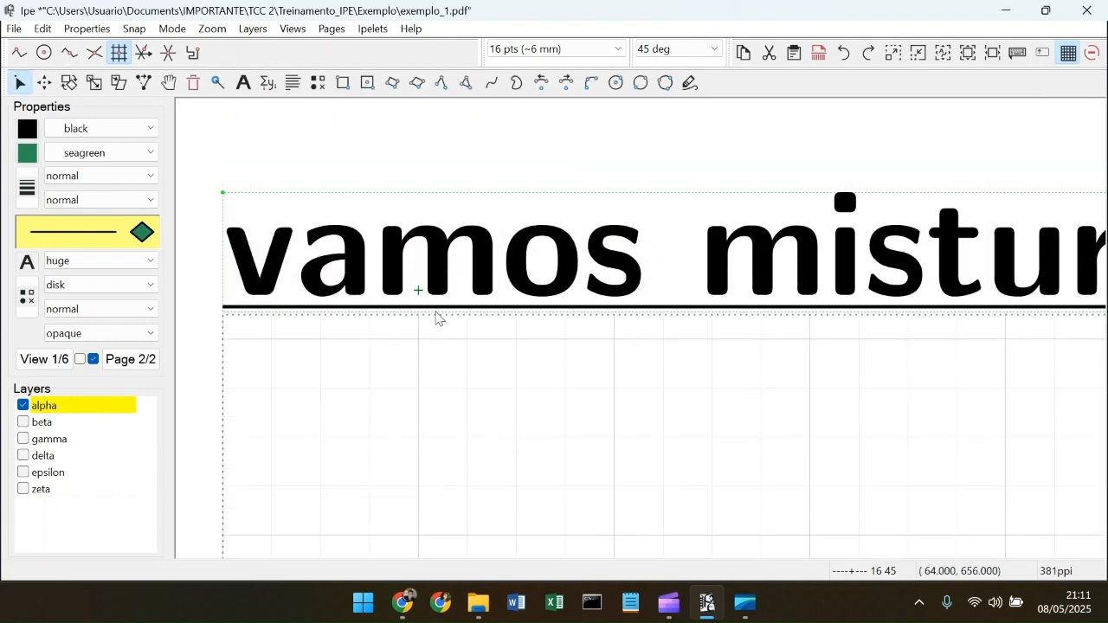
{"action": "scroll", "coordinate": [433, 316], "scroll_direction": "down", "scroll_amount": 10}
{"action": "scroll", "coordinate": [490, 303], "scroll_direction": "up", "scroll_amount": 1}
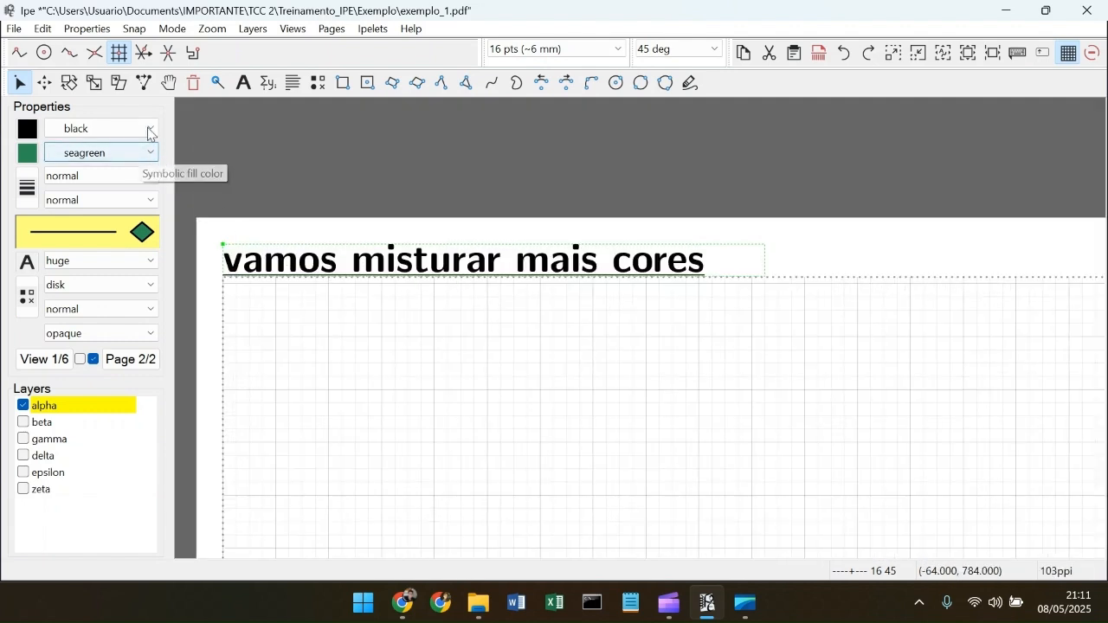
{"action": "left_click", "coordinate": [268, 235]}
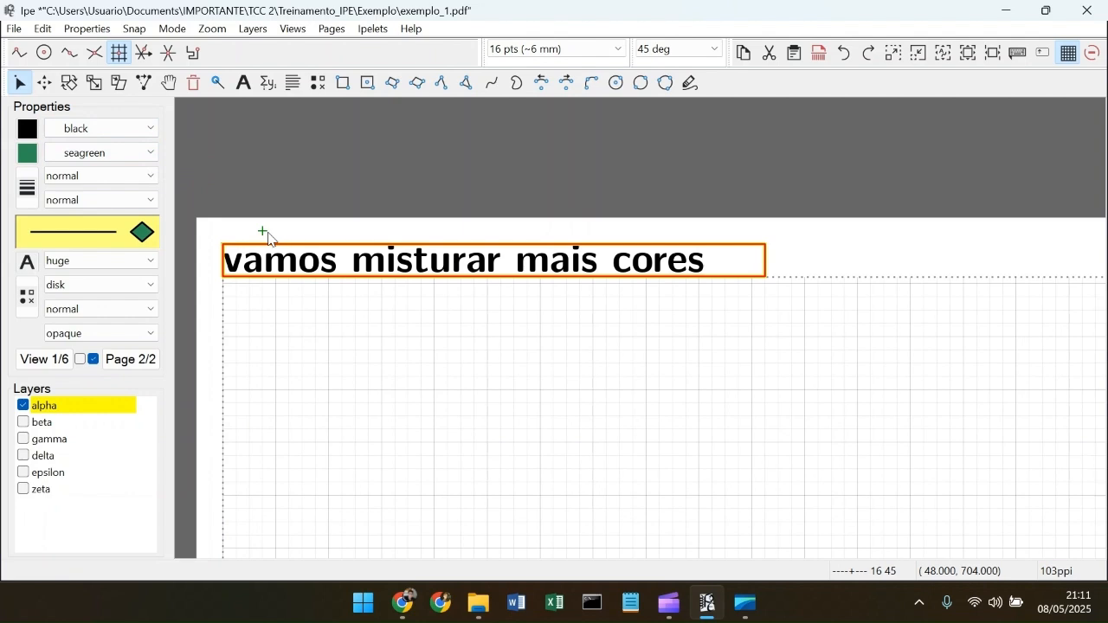
{"action": "left_click", "coordinate": [141, 131]}
{"action": "left_click", "coordinate": [532, 378]}
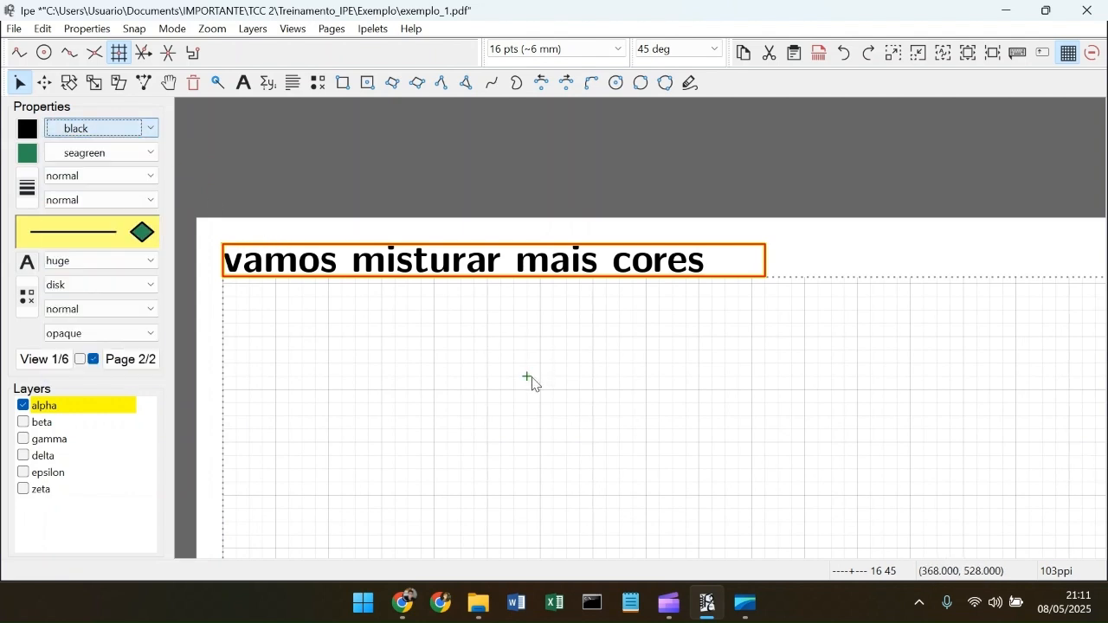
Step: Rename the layer alpha on page 2 as 7.titulo
{"action": "scroll", "coordinate": [618, 420], "scroll_direction": "down", "scroll_amount": 4}
{"action": "scroll", "coordinate": [759, 406], "scroll_direction": "up", "scroll_amount": 2}
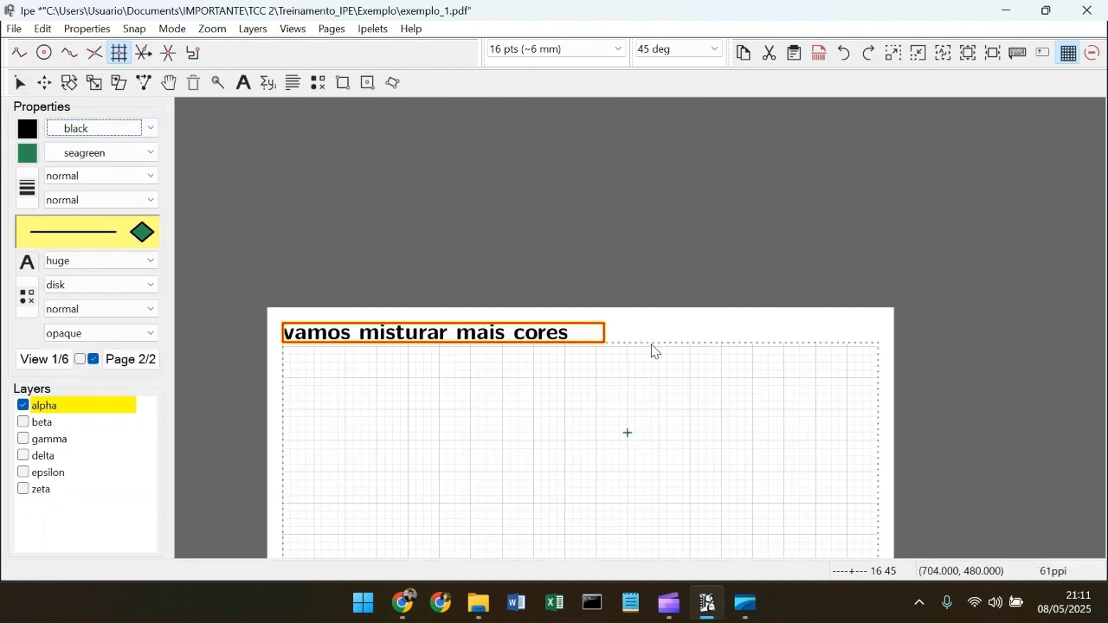
{"action": "scroll", "coordinate": [662, 351], "scroll_direction": "down", "scroll_amount": 3}
{"action": "scroll", "coordinate": [658, 364], "scroll_direction": "down", "scroll_amount": 1}
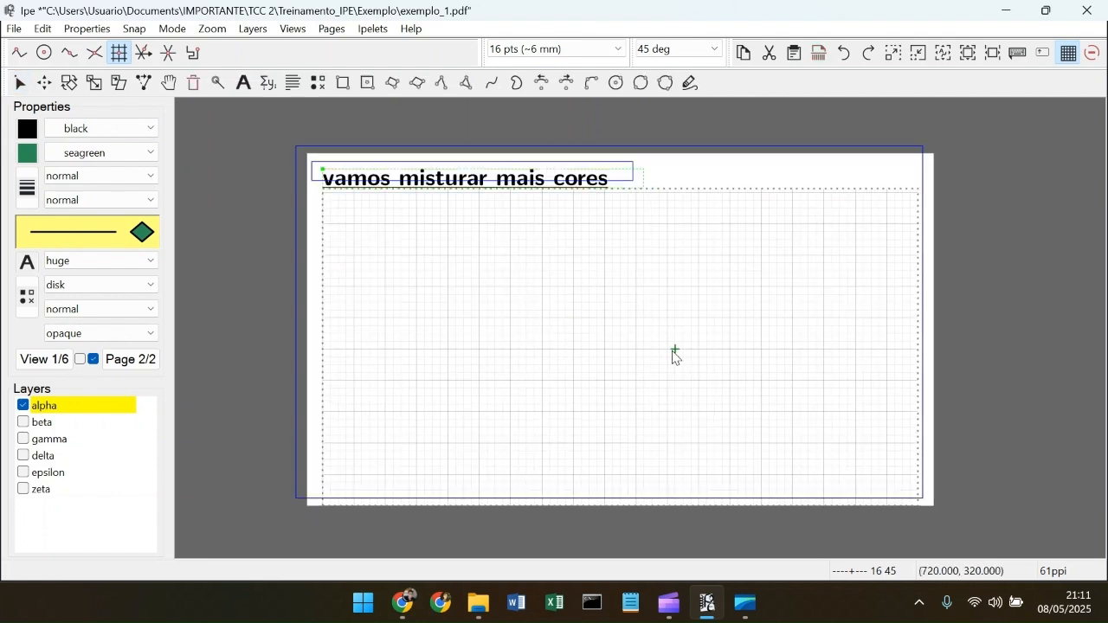
{"action": "scroll", "coordinate": [666, 350], "scroll_direction": "down", "scroll_amount": 1}
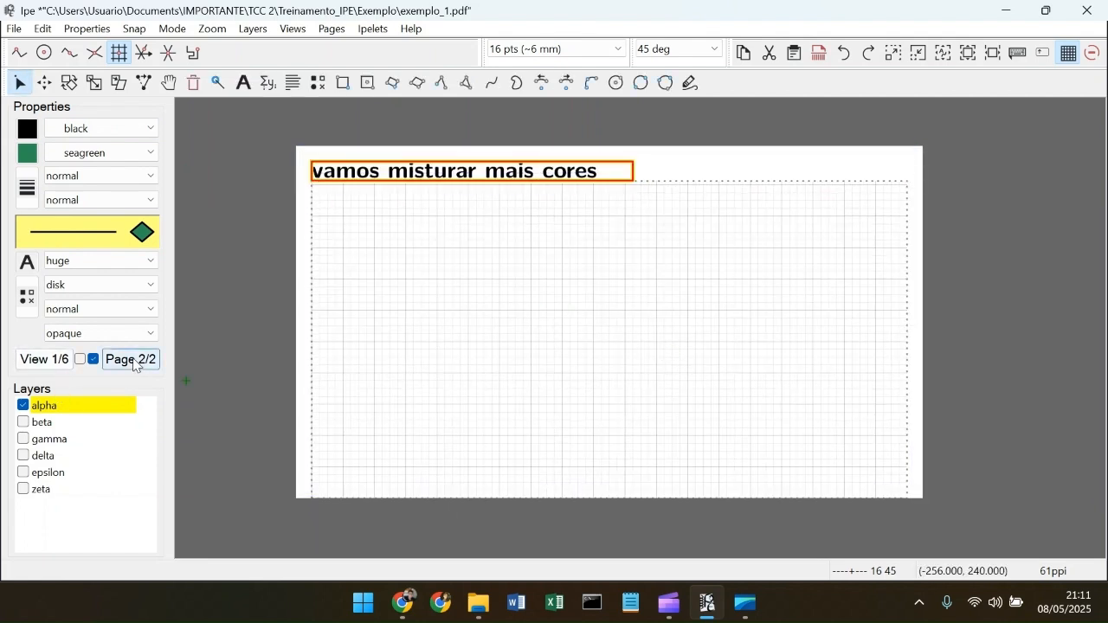
{"action": "right_click", "coordinate": [49, 404]}
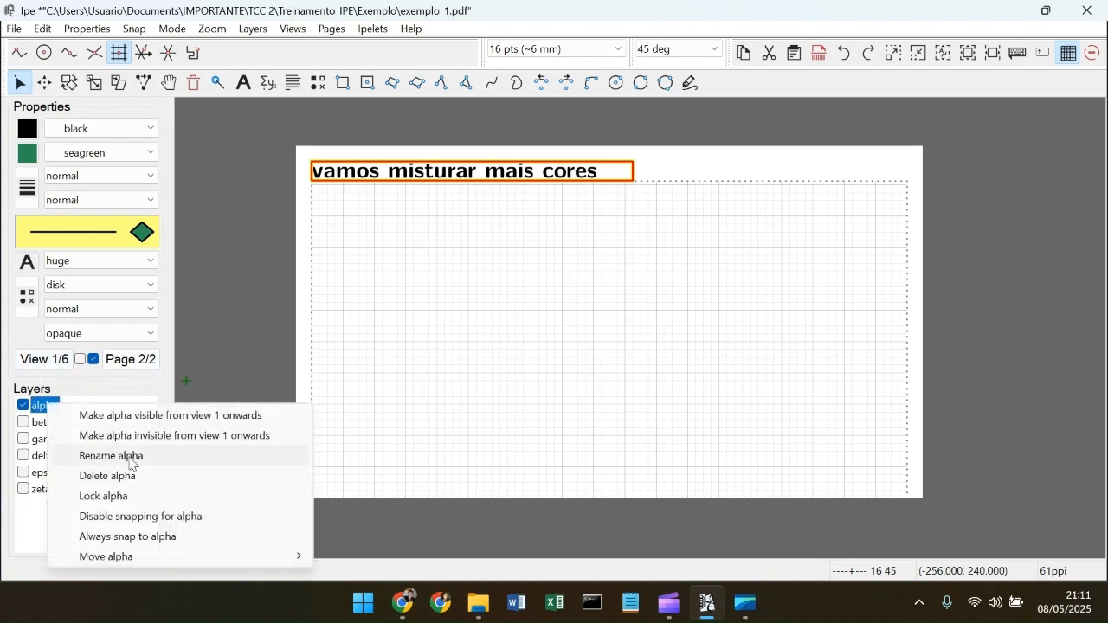
{"action": "left_click", "coordinate": [125, 456]}
{"action": "type", "text": "7.titulo"}
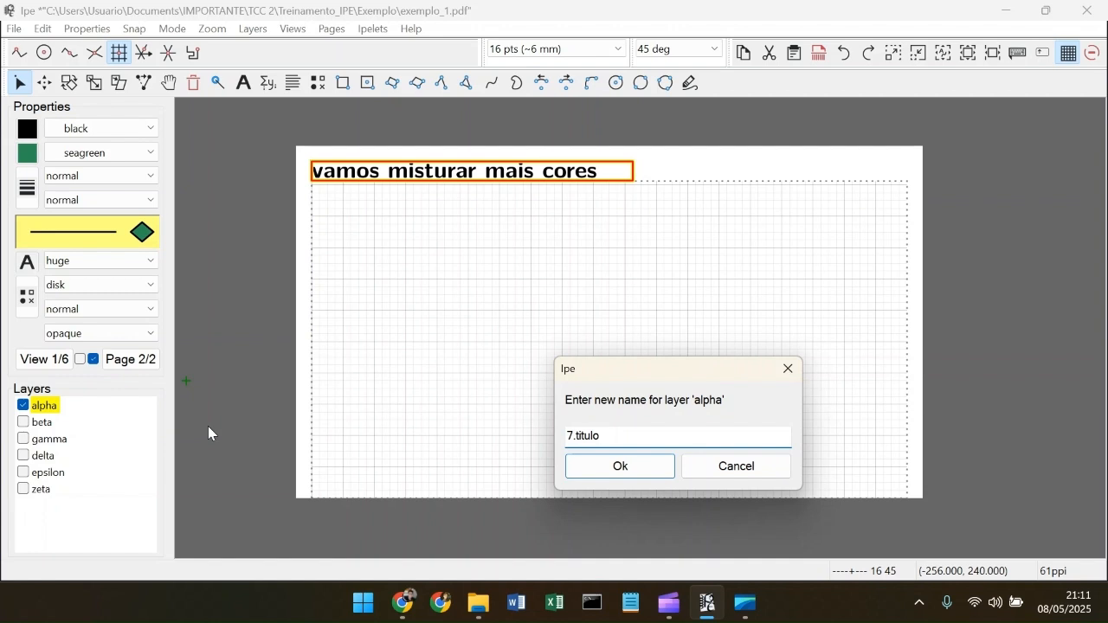
{"action": "key", "text": "Return"}
Step: Rename the layer beta on page 2 as 8 and the layer gamma as 9
{"action": "right_click", "coordinate": [44, 424]}
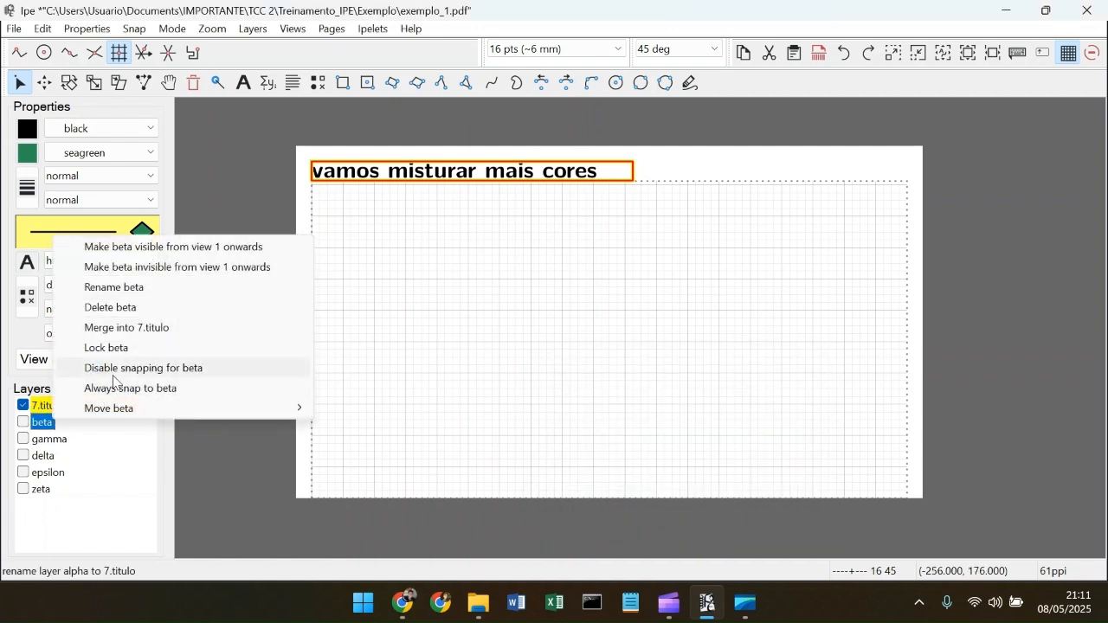
{"action": "left_click", "coordinate": [162, 289]}
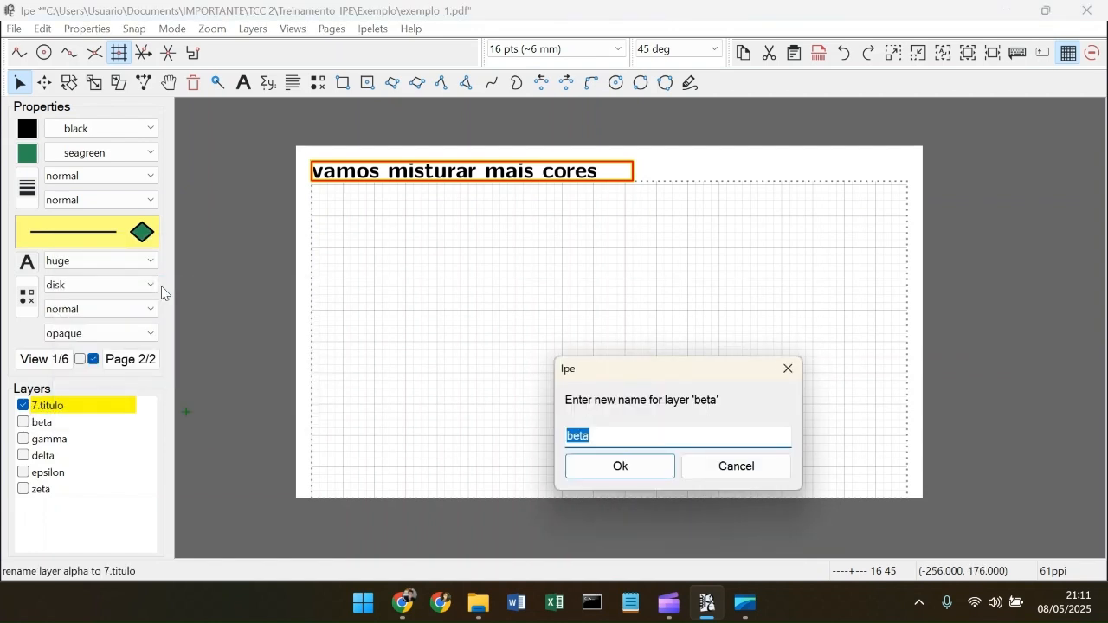
{"action": "type", "text": "8"}
{"action": "key", "text": "Return"}
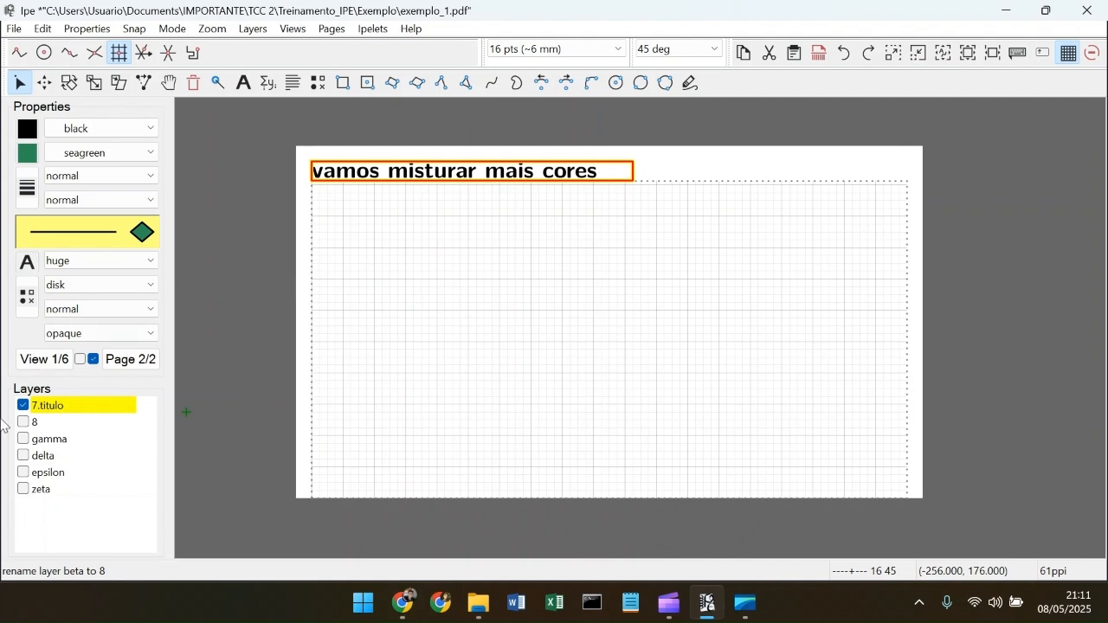
{"action": "right_click", "coordinate": [59, 448]}
{"action": "left_click", "coordinate": [168, 310]}
{"action": "type", "text": "9"}
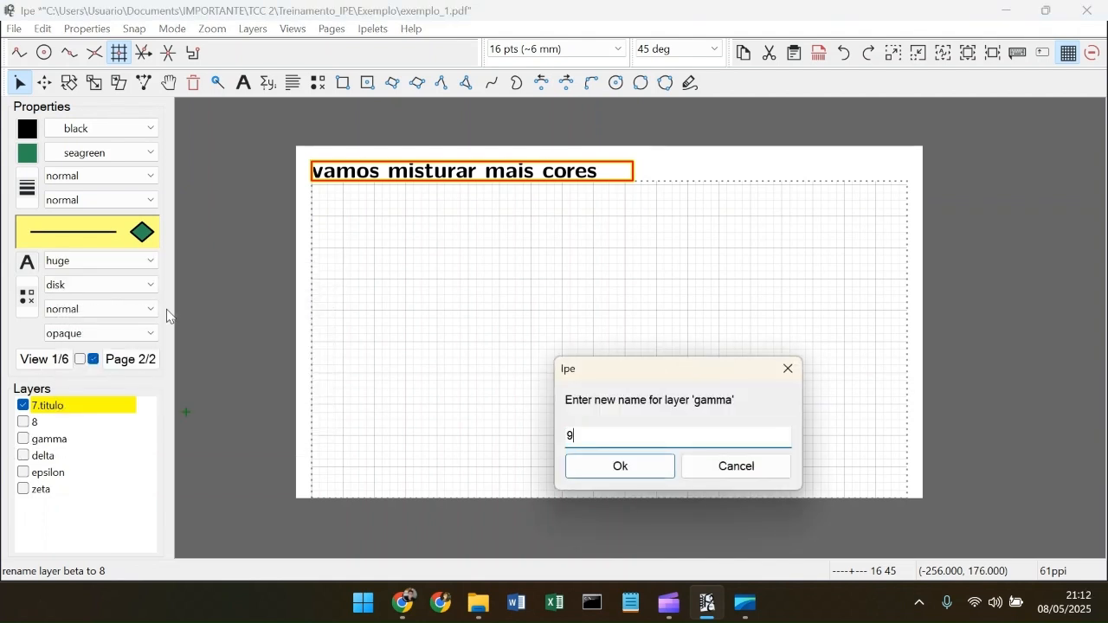
{"action": "key", "text": "Return"}
Step: Rename the layer delta on page 2 as 10 and the layer epsilon as 12
{"action": "right_click", "coordinate": [44, 459]}
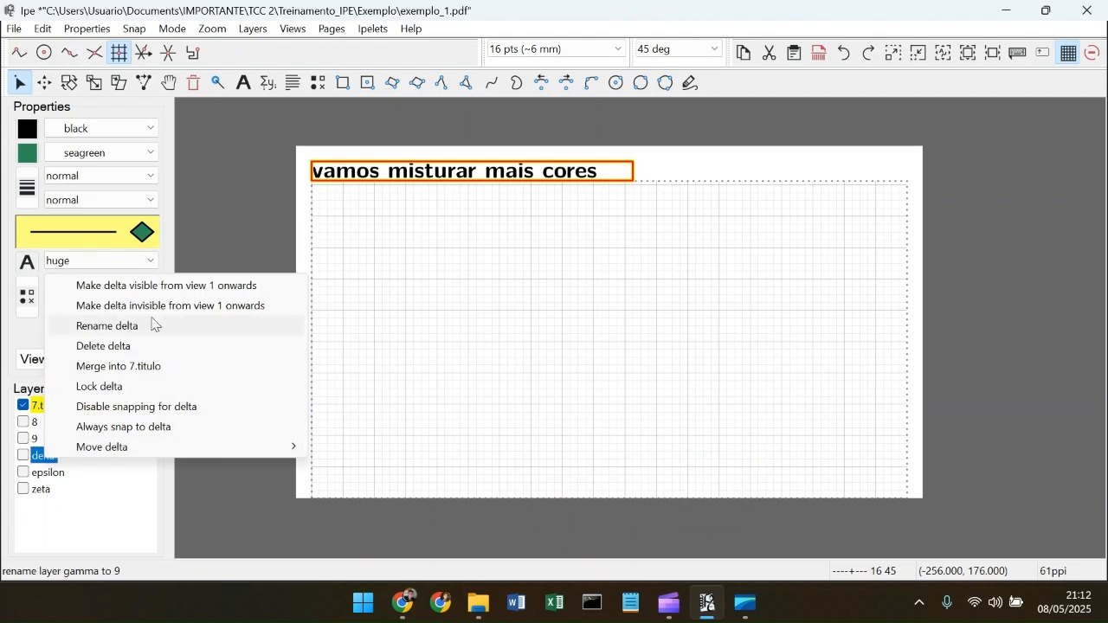
{"action": "left_click", "coordinate": [153, 321]}
{"action": "type", "text": "10"}
{"action": "key", "text": "Return"}
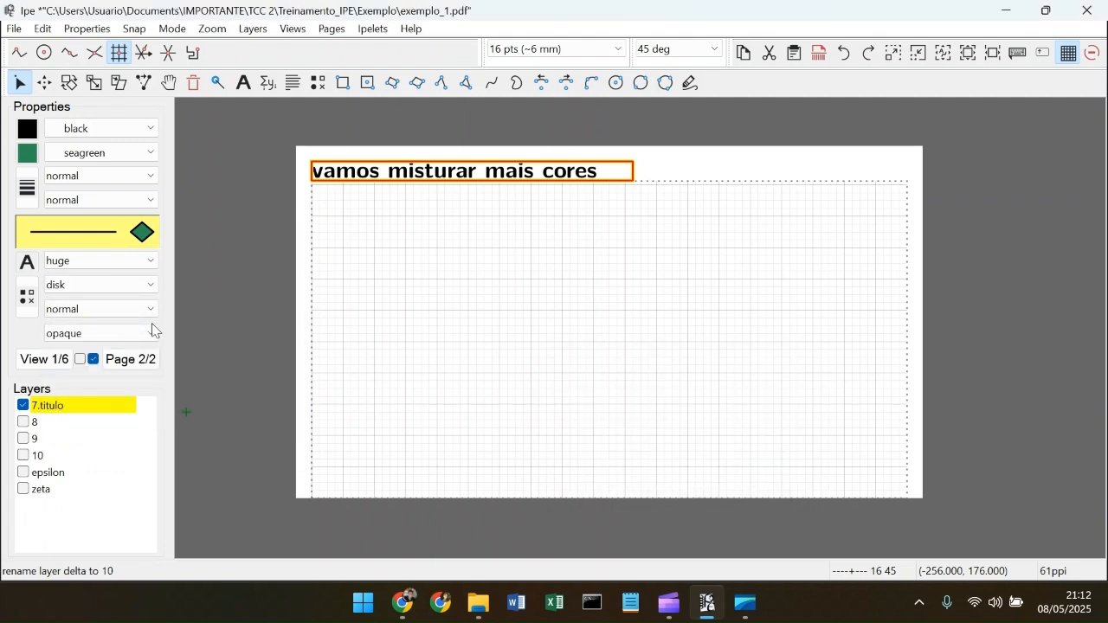
{"action": "right_click", "coordinate": [60, 473]}
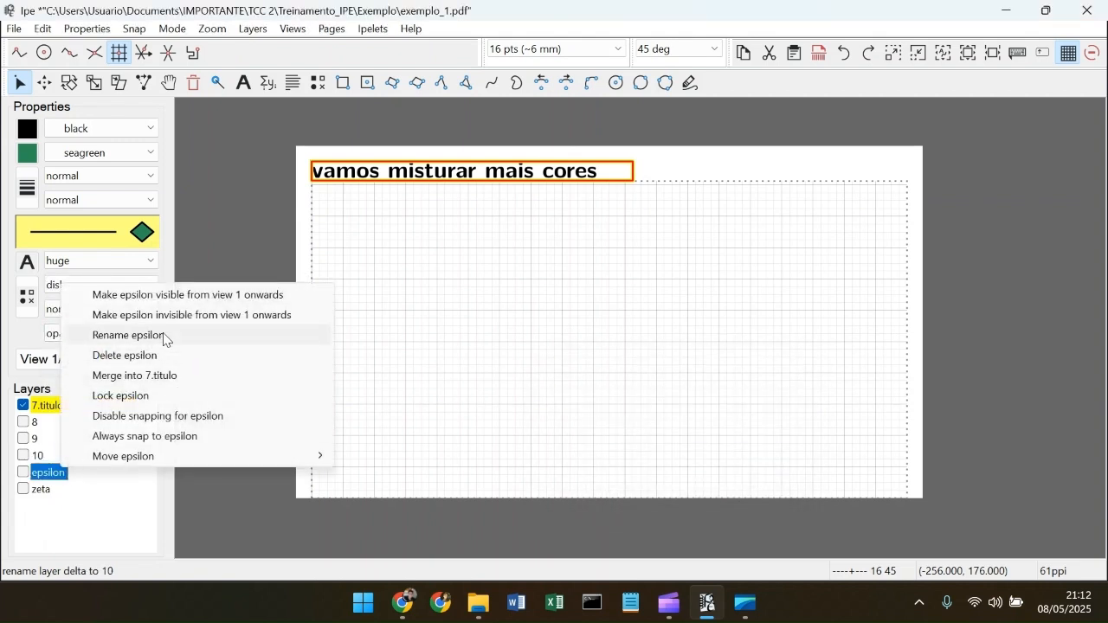
{"action": "left_click", "coordinate": [135, 334]}
{"action": "type", "text": "12"}
{"action": "key", "text": "Return"}
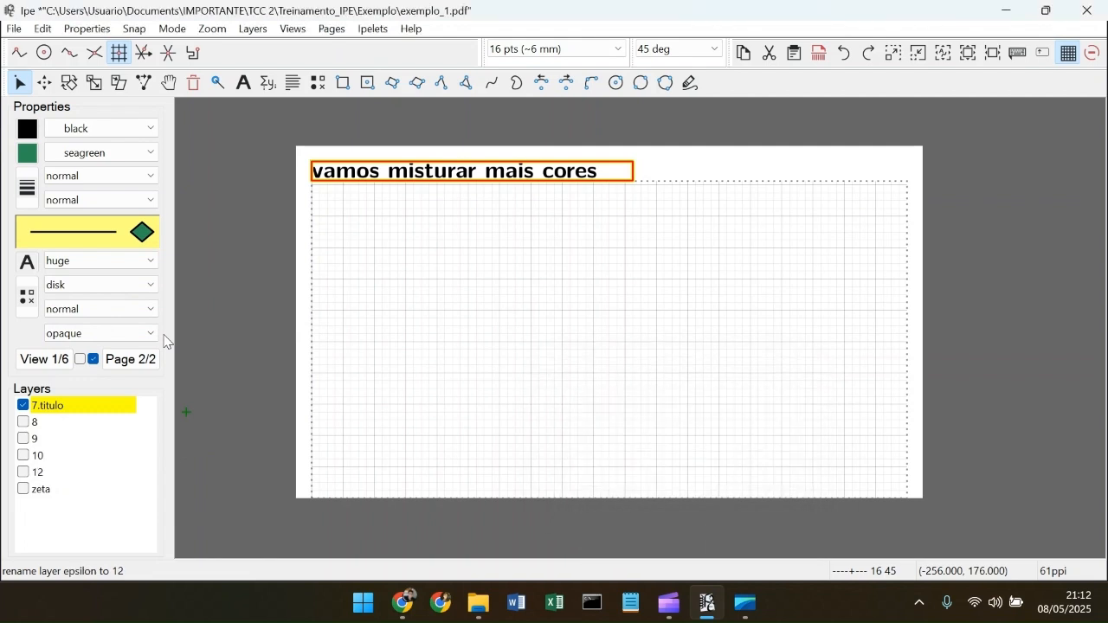
Step: Rename the layer zeta as 11 and move it directly after layer 10 in the layer order
{"action": "right_click", "coordinate": [39, 490]}
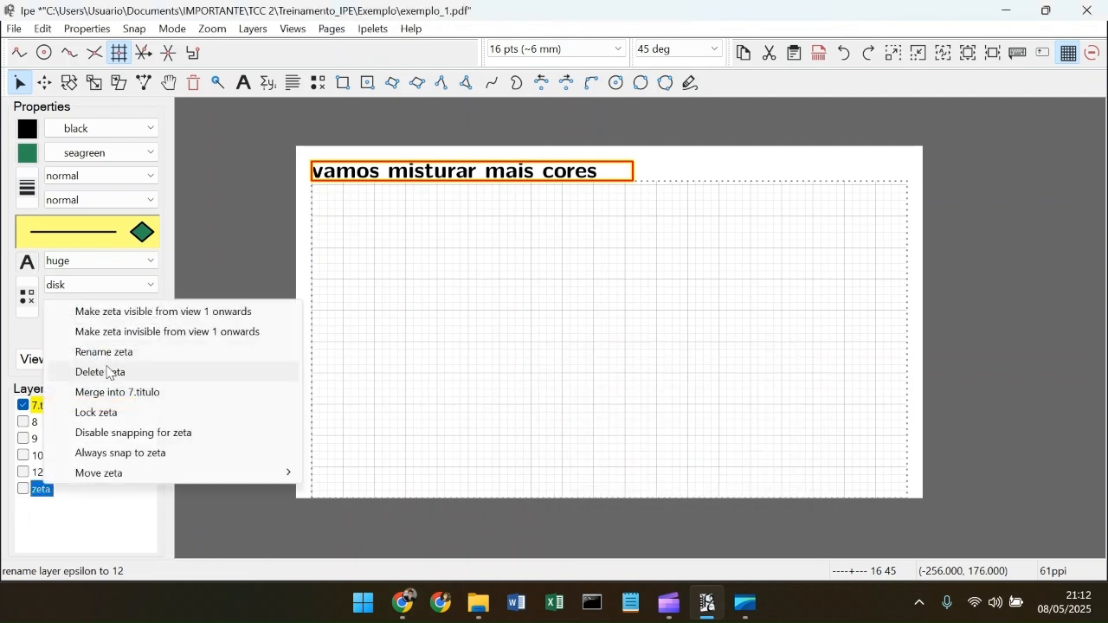
{"action": "left_click", "coordinate": [129, 353]}
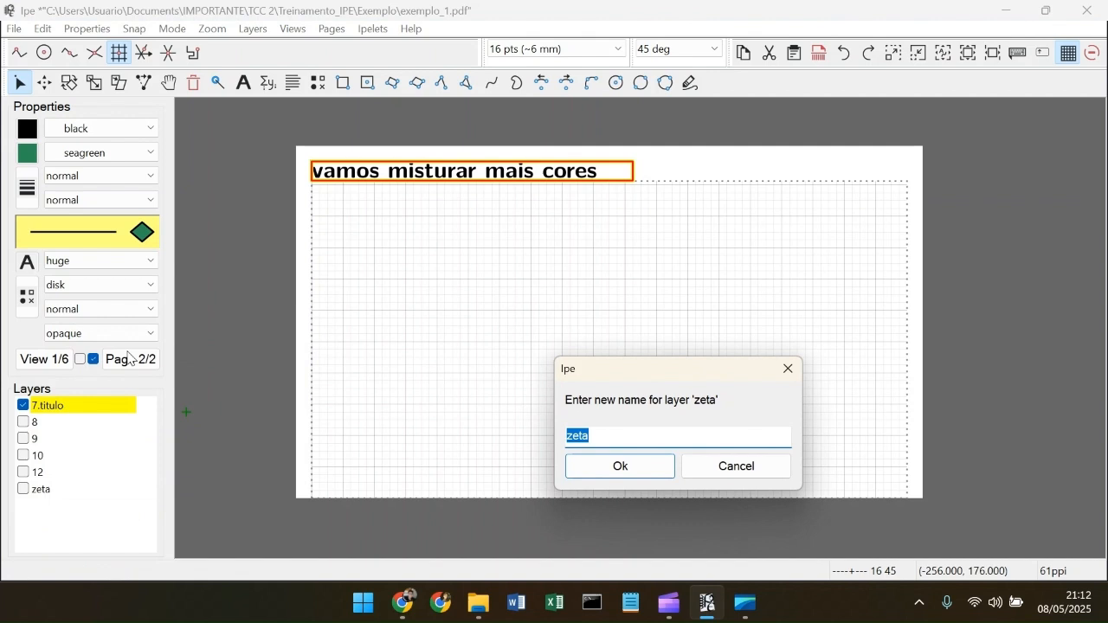
{"action": "type", "text": "11"}
{"action": "key", "text": "Return"}
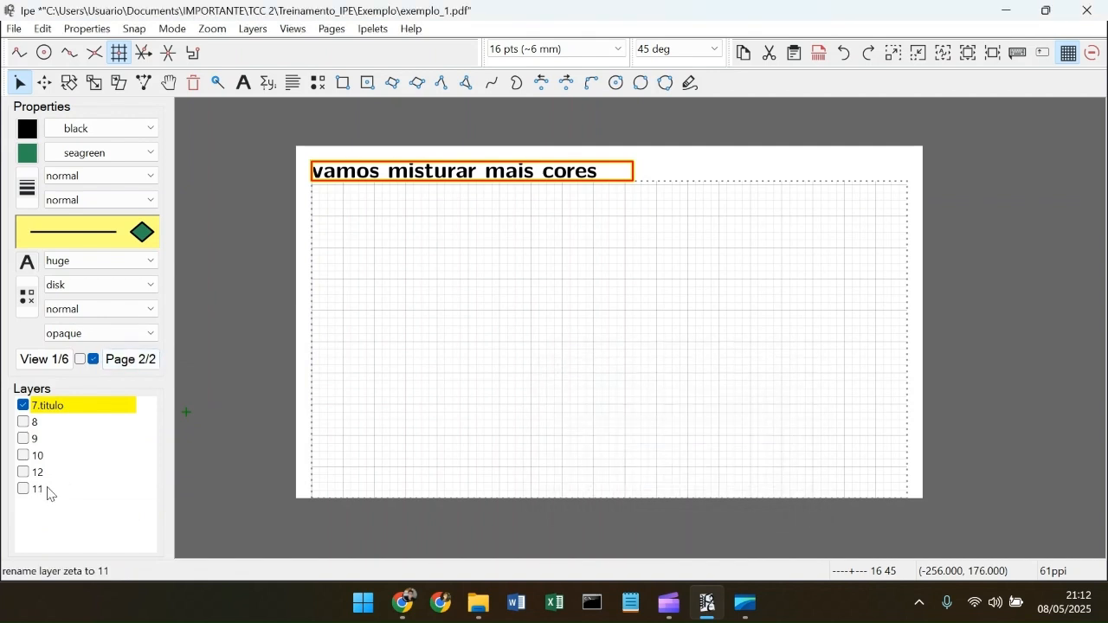
{"action": "right_click", "coordinate": [47, 487]}
{"action": "mouse_move", "coordinate": [49, 483]}
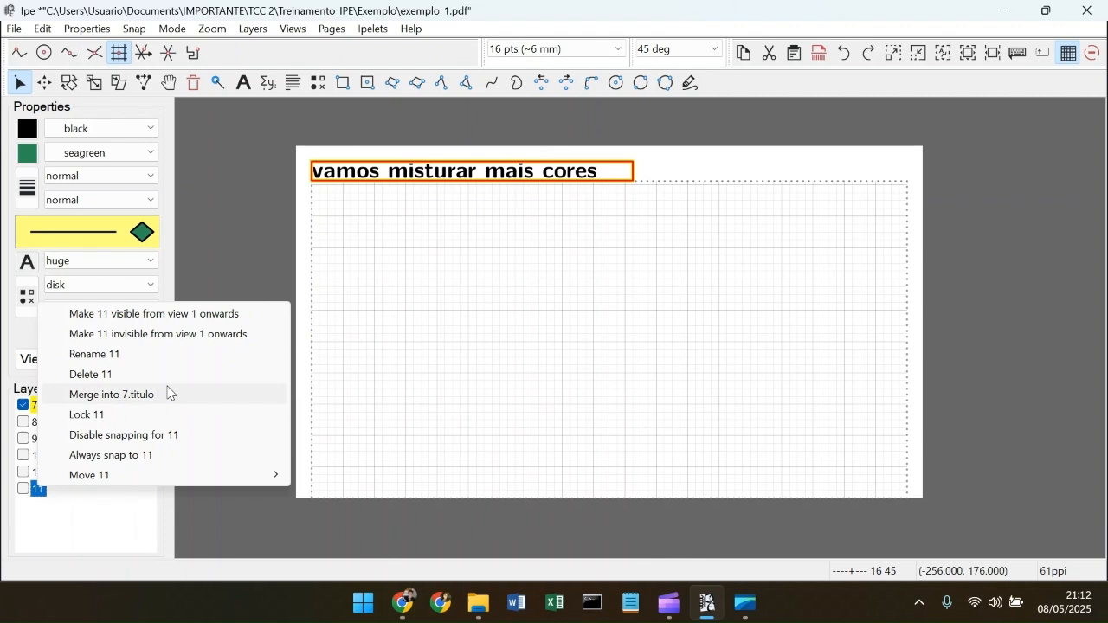
{"action": "mouse_move", "coordinate": [268, 478]}
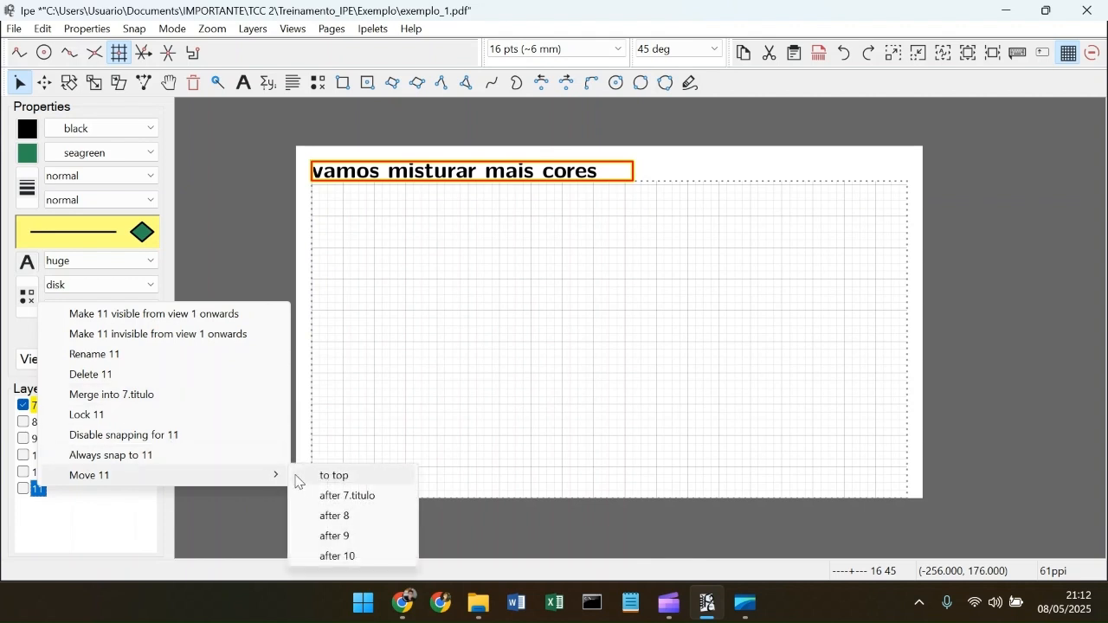
{"action": "left_click", "coordinate": [347, 557]}
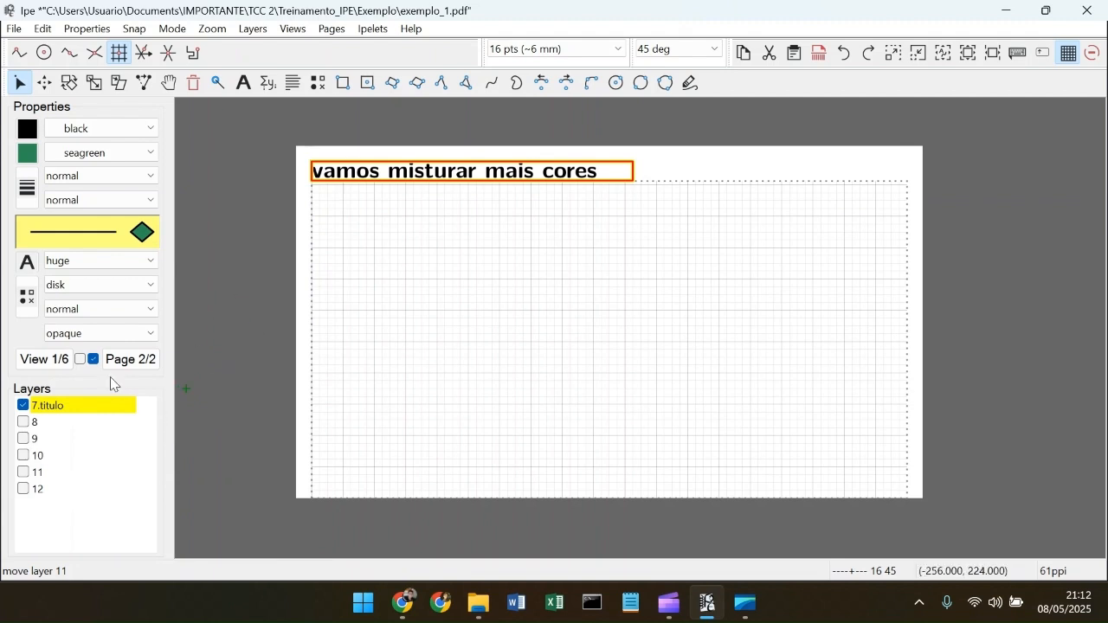
Step: Switch page 2 to view 6 from the view overview and turn the visibility of layer 7.titulo off and on again
{"action": "left_click", "coordinate": [49, 364]}
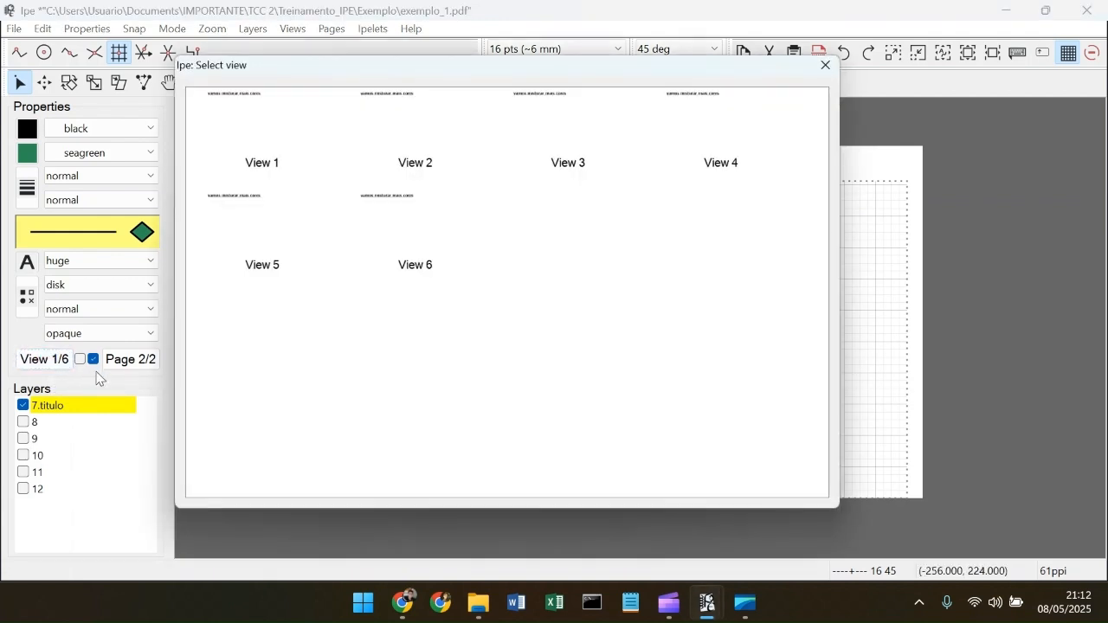
{"action": "double_click", "coordinate": [404, 242]}
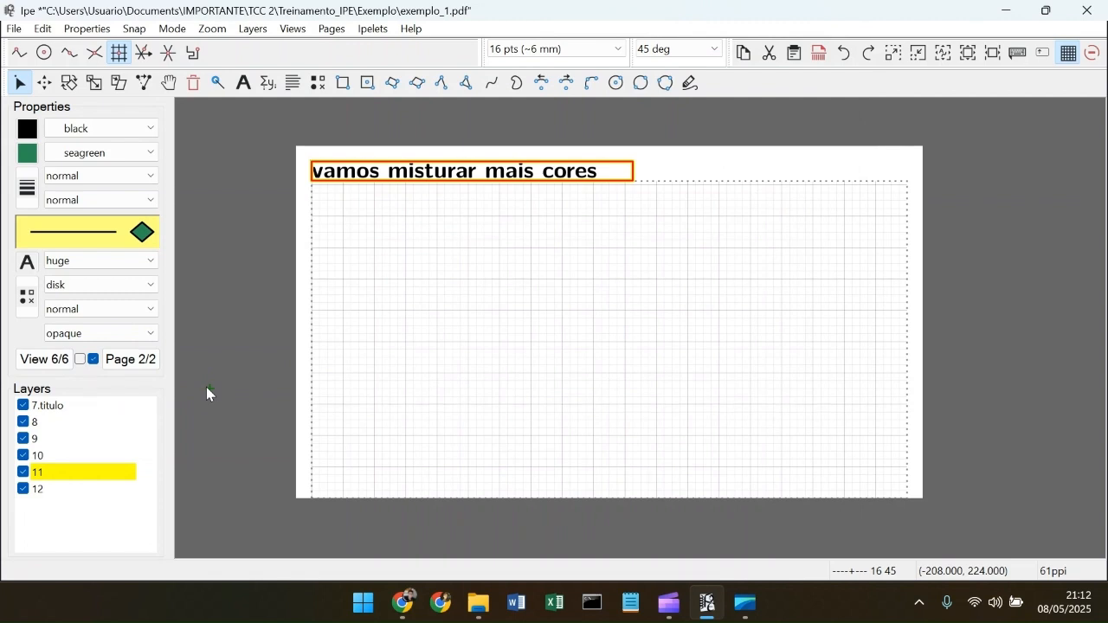
{"action": "left_click", "coordinate": [23, 406]}
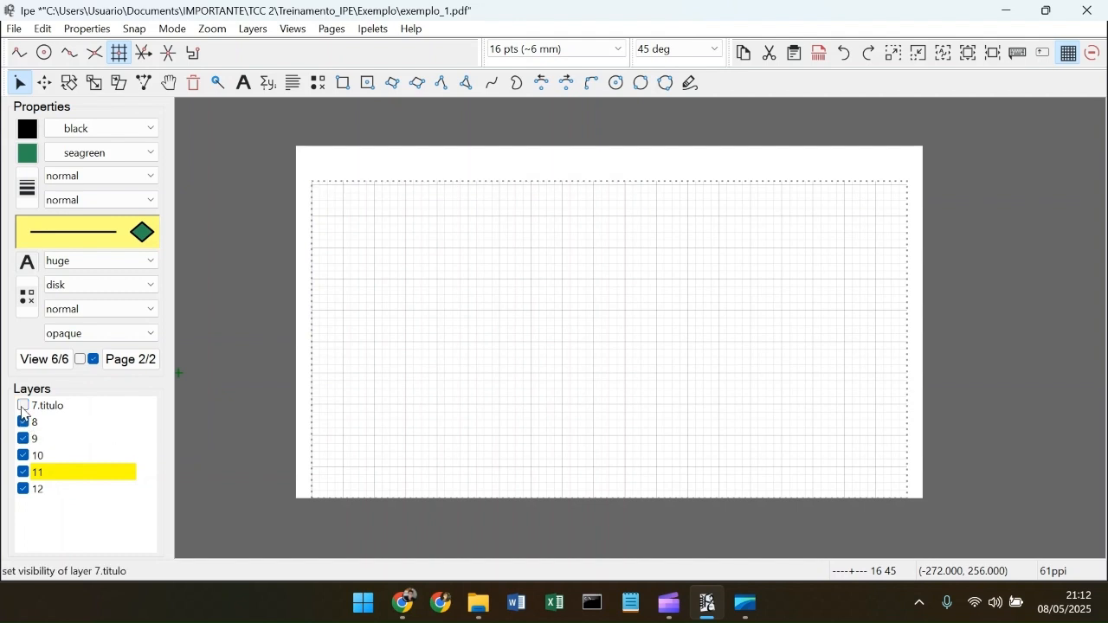
{"action": "left_click", "coordinate": [22, 405]}
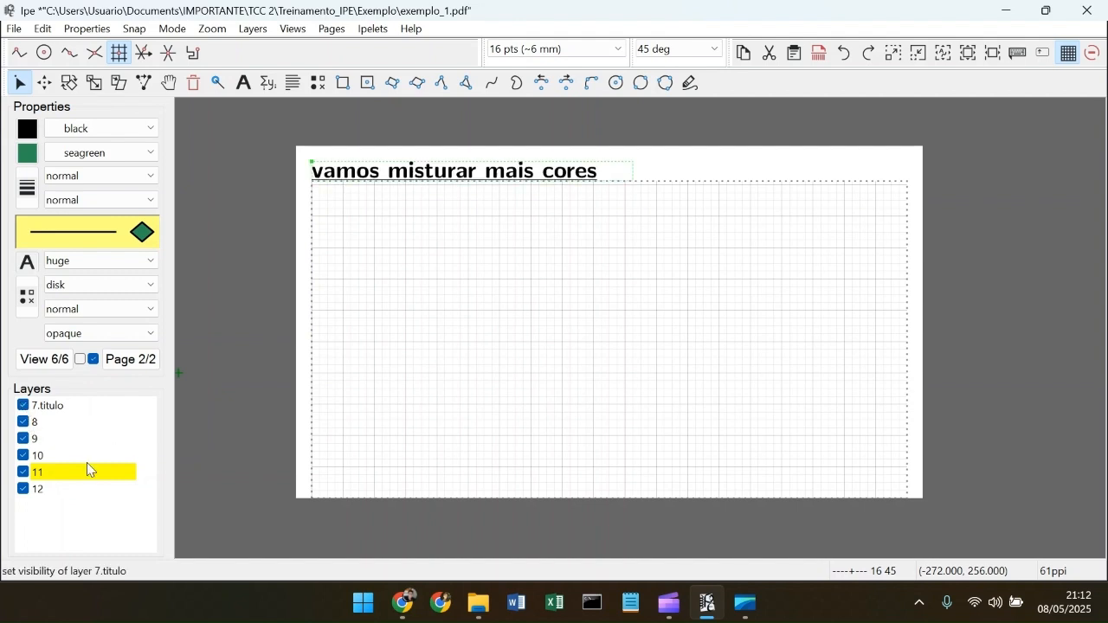
Step: Make layer 8 active and draw an upright rectangle three major grid squares wide and eight tall below the start of the title
{"action": "left_click", "coordinate": [36, 423]}
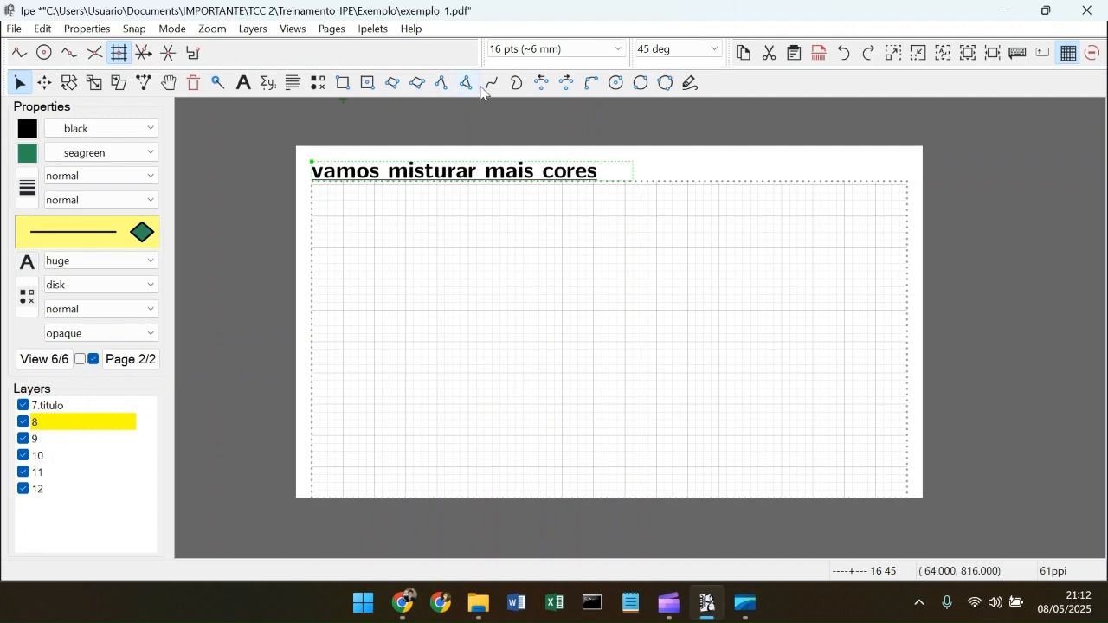
{"action": "left_click", "coordinate": [344, 83]}
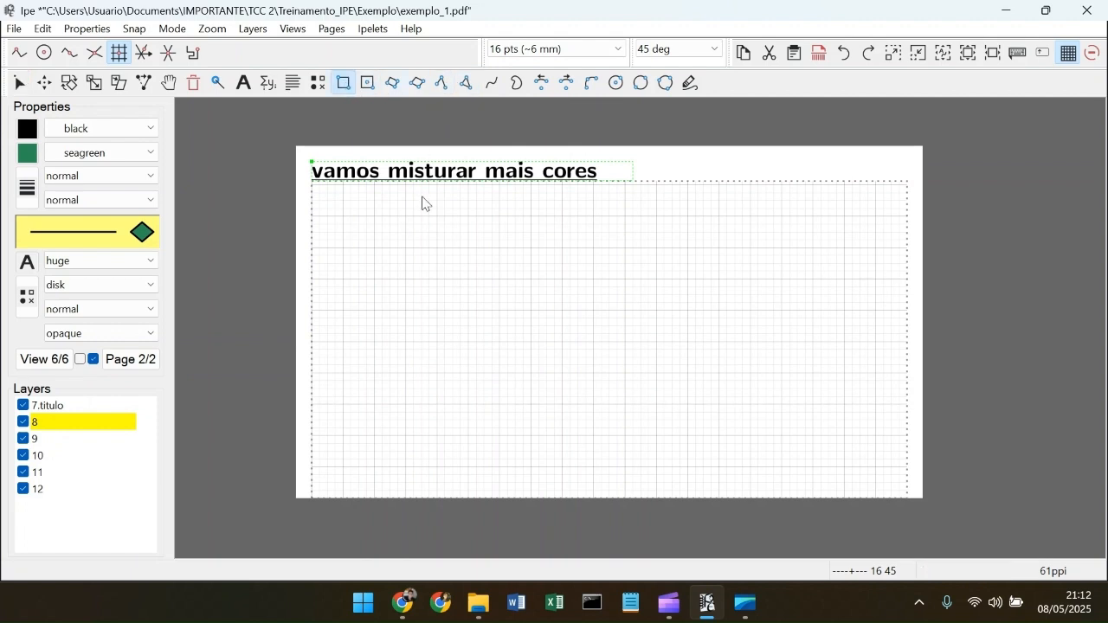
{"action": "left_click", "coordinate": [375, 218]}
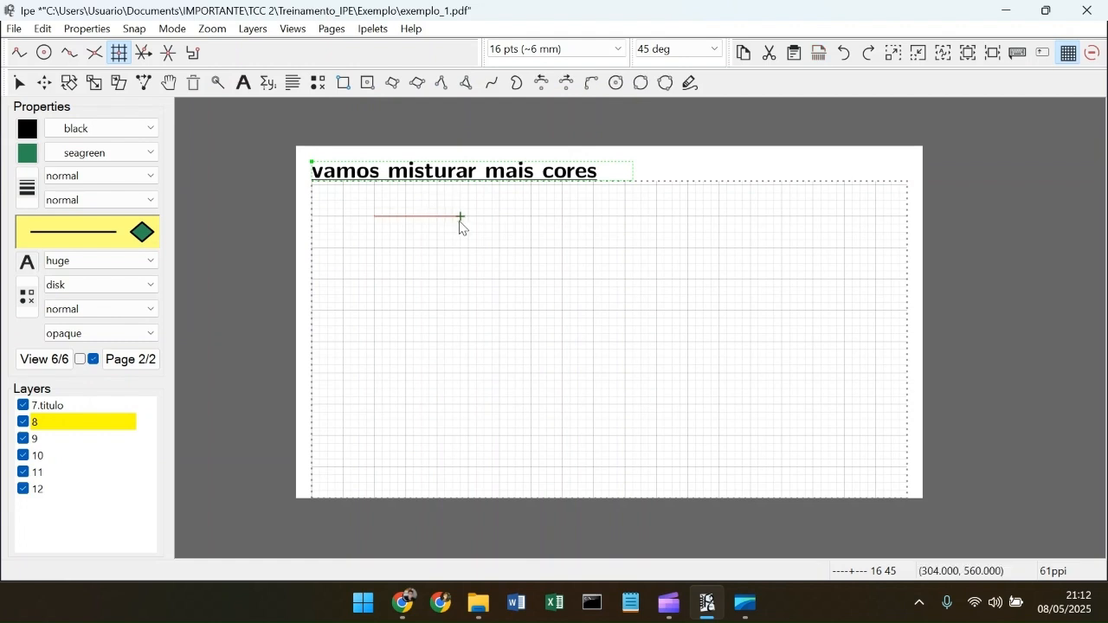
{"action": "left_click", "coordinate": [466, 467]}
Step: Set the fill colour of the upright rectangle to blue
{"action": "left_click", "coordinate": [149, 152]}
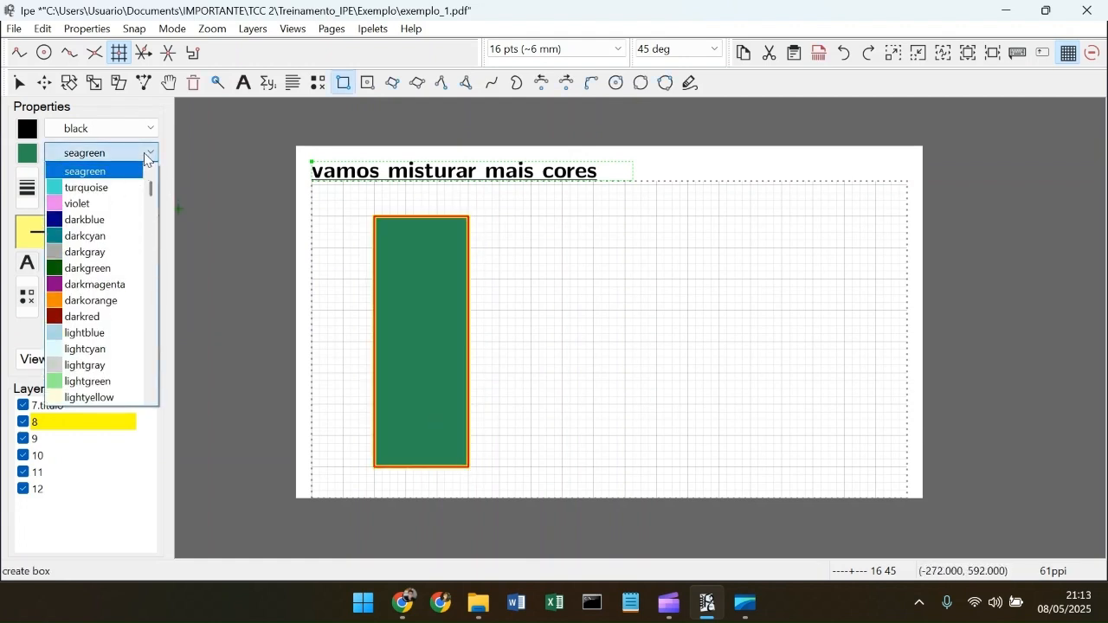
{"action": "scroll", "coordinate": [69, 322], "scroll_direction": "up", "scroll_amount": 1}
{"action": "scroll", "coordinate": [69, 322], "scroll_direction": "up", "scroll_amount": 4}
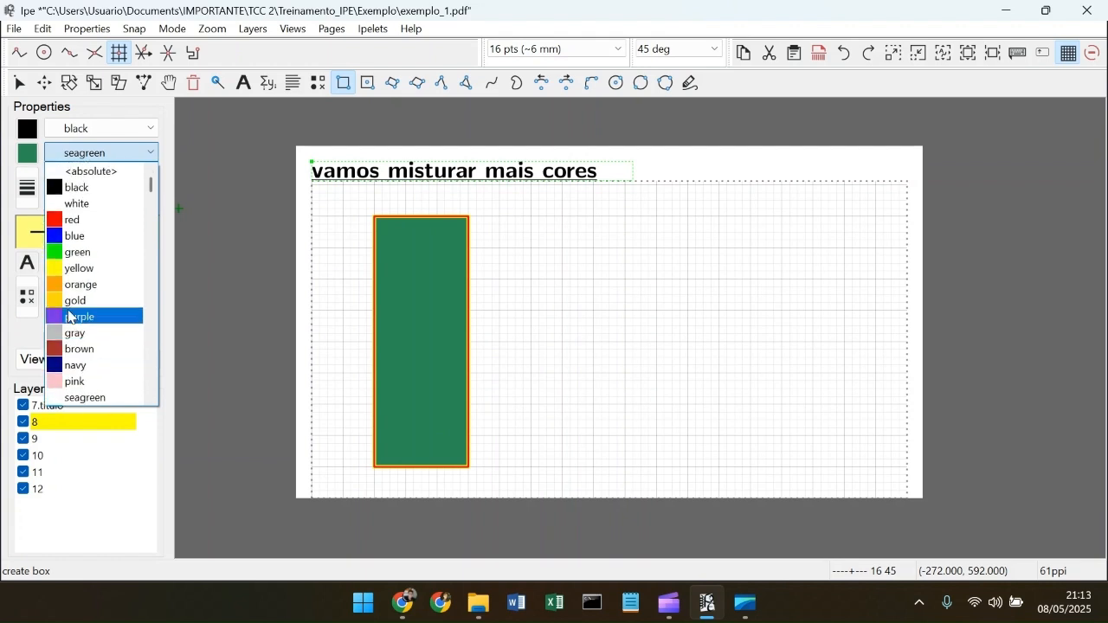
{"action": "left_click", "coordinate": [97, 237]}
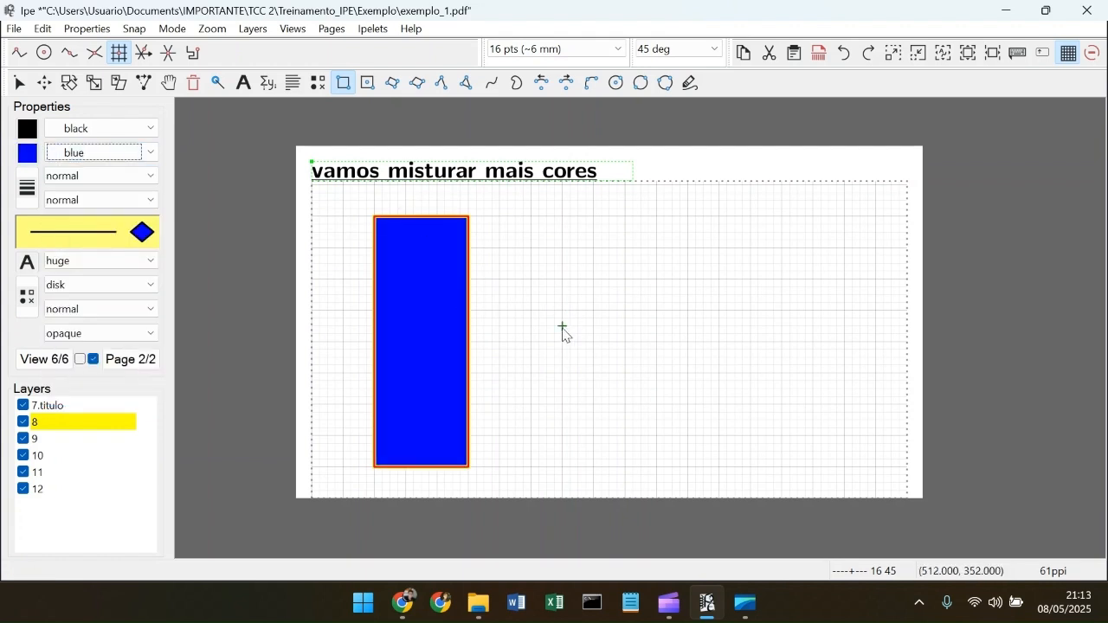
{"action": "left_click", "coordinate": [149, 153]}
{"action": "scroll", "coordinate": [110, 262], "scroll_direction": "up", "scroll_amount": 1}
{"action": "scroll", "coordinate": [110, 263], "scroll_direction": "up", "scroll_amount": 1}
{"action": "scroll", "coordinate": [110, 263], "scroll_direction": "down", "scroll_amount": 3}
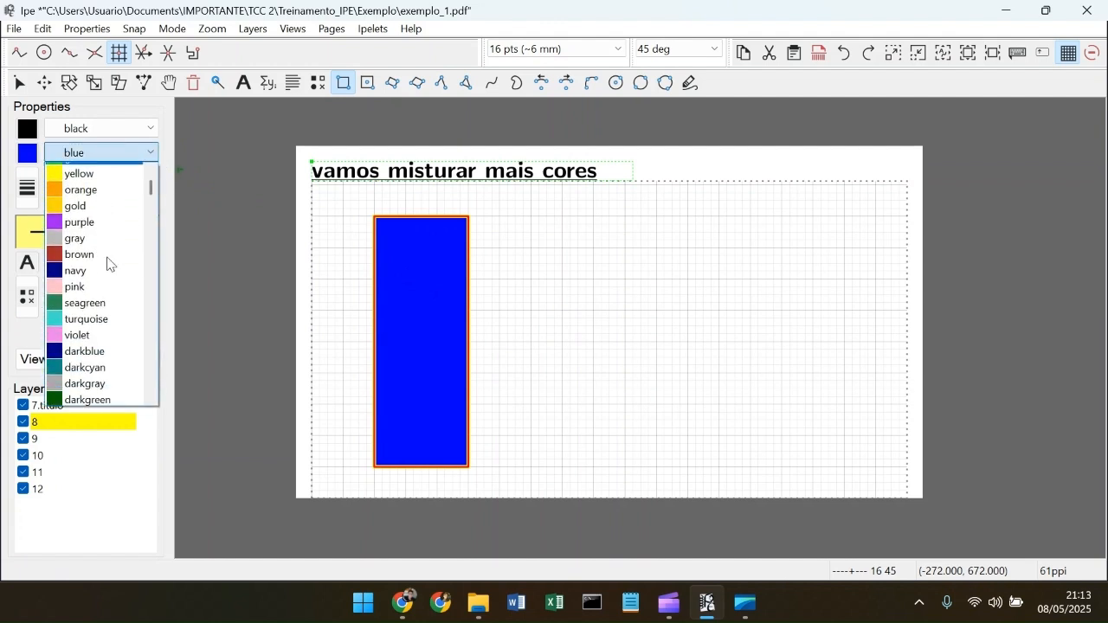
{"action": "scroll", "coordinate": [109, 265], "scroll_direction": "up", "scroll_amount": 1}
{"action": "scroll", "coordinate": [110, 265], "scroll_direction": "up", "scroll_amount": 3}
{"action": "left_click", "coordinate": [631, 351]}
{"action": "key", "text": "s"}
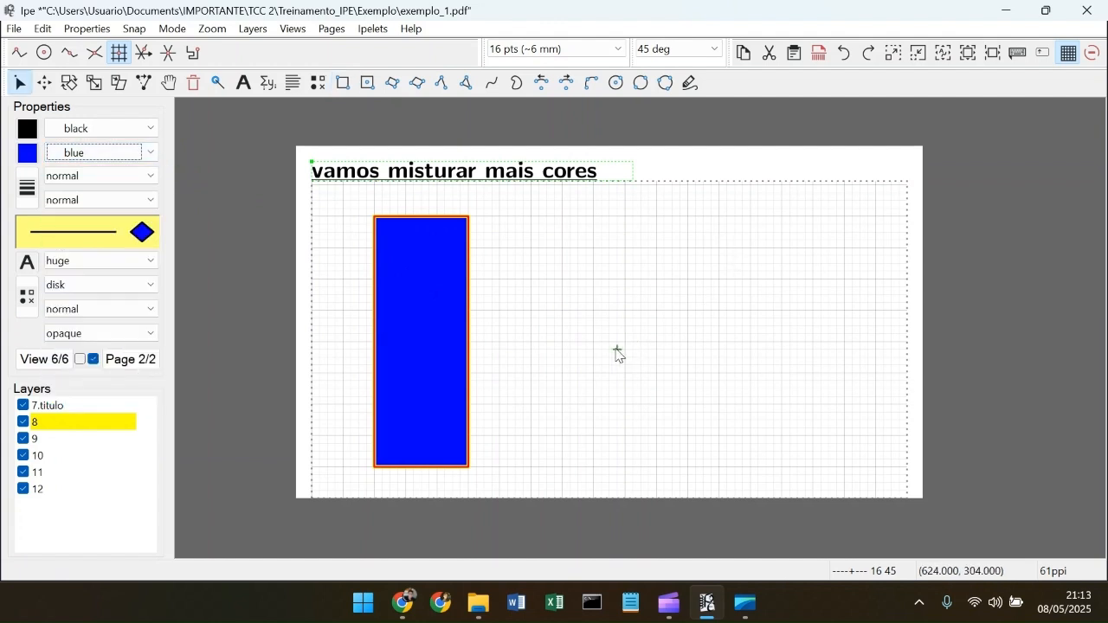
Step: Make layer 9 active and create a bold plus sign label beside the blue rectangle with the LaTeX source \textbf{+}
{"action": "left_click", "coordinate": [36, 440]}
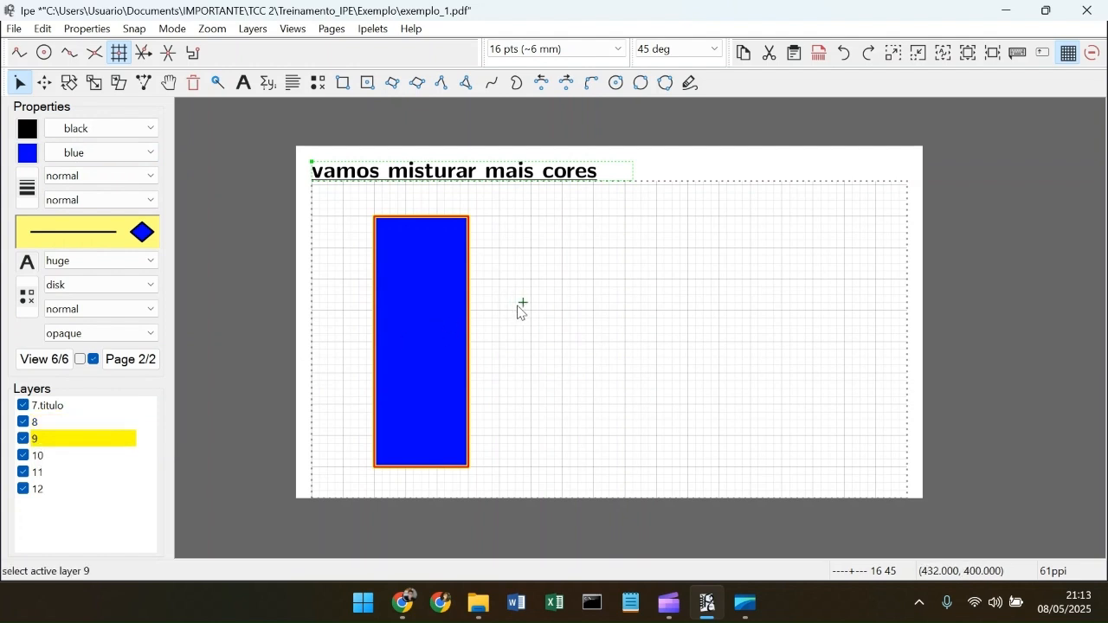
{"action": "left_click", "coordinate": [246, 84]}
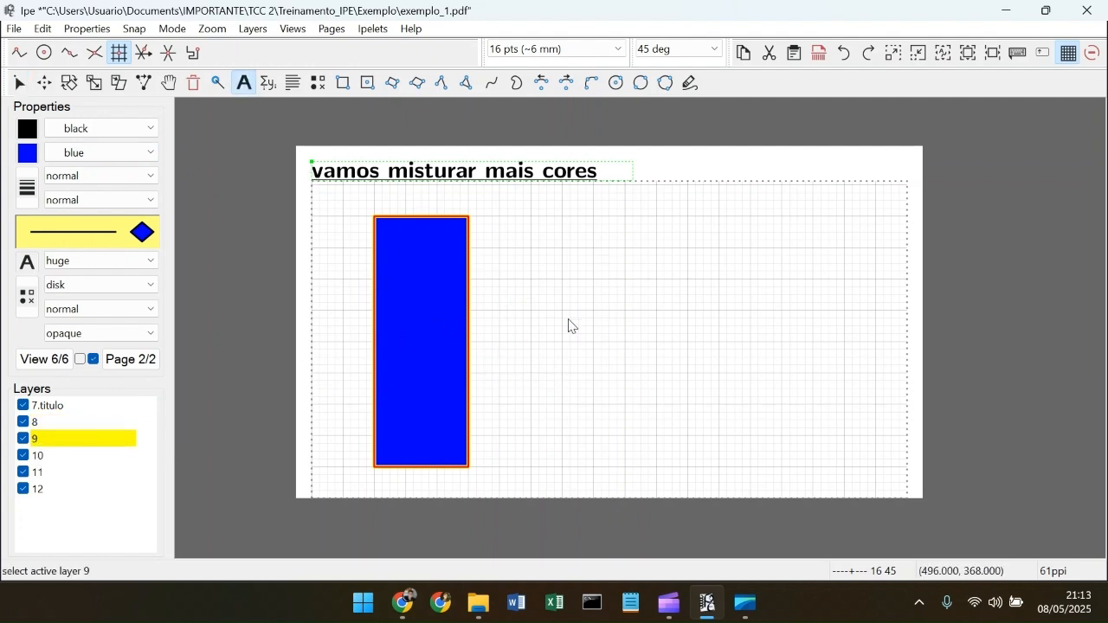
{"action": "scroll", "coordinate": [586, 323], "scroll_direction": "up", "scroll_amount": 2}
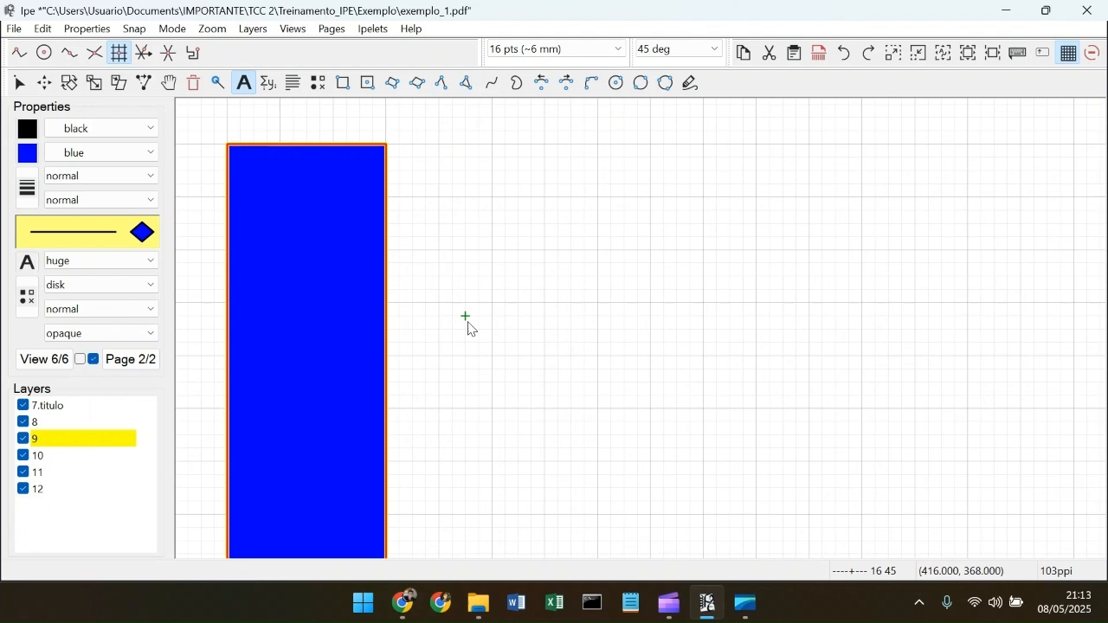
{"action": "left_click", "coordinate": [460, 346]}
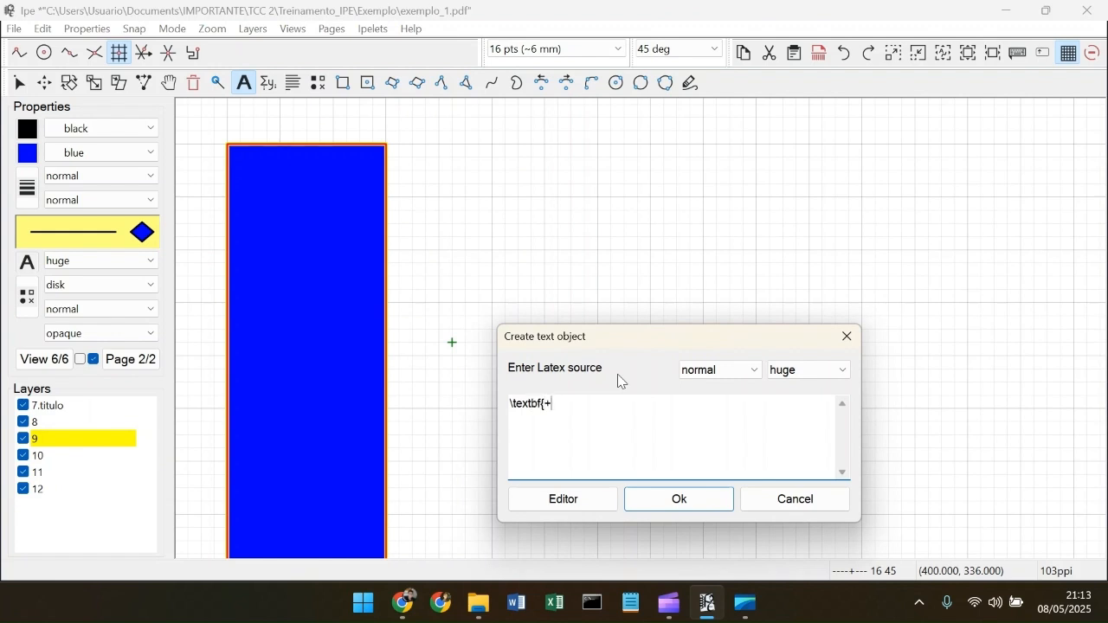
{"action": "left_click", "coordinate": [670, 507]}
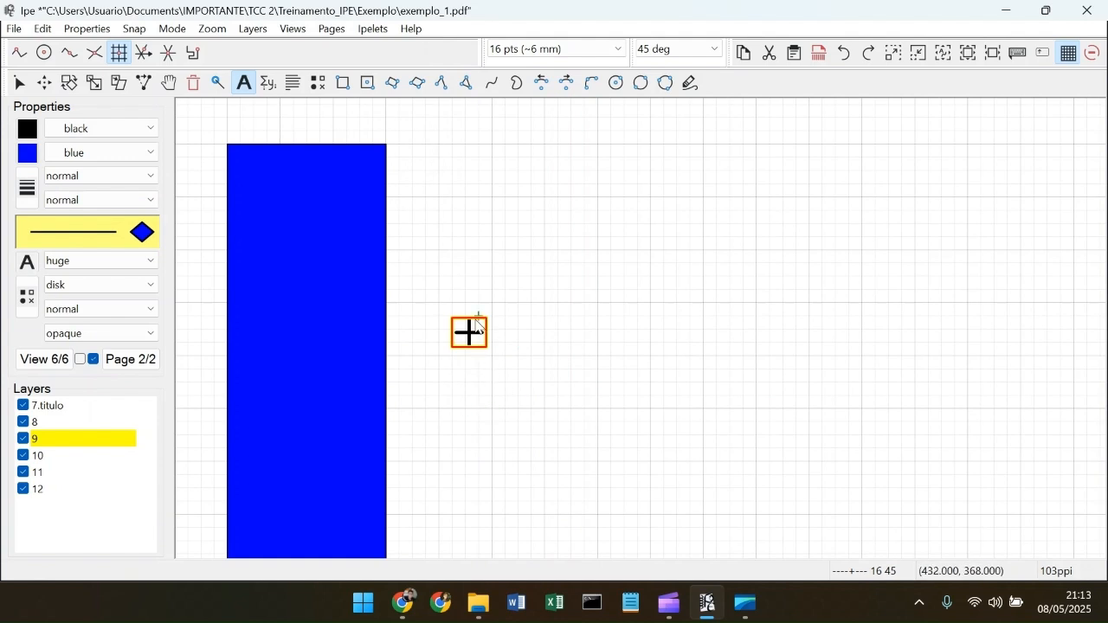
Step: Move the plus sign down half a major grid square and then back up beside the blue rectangle
{"action": "key", "text": "s"}
{"action": "key", "text": "t"}
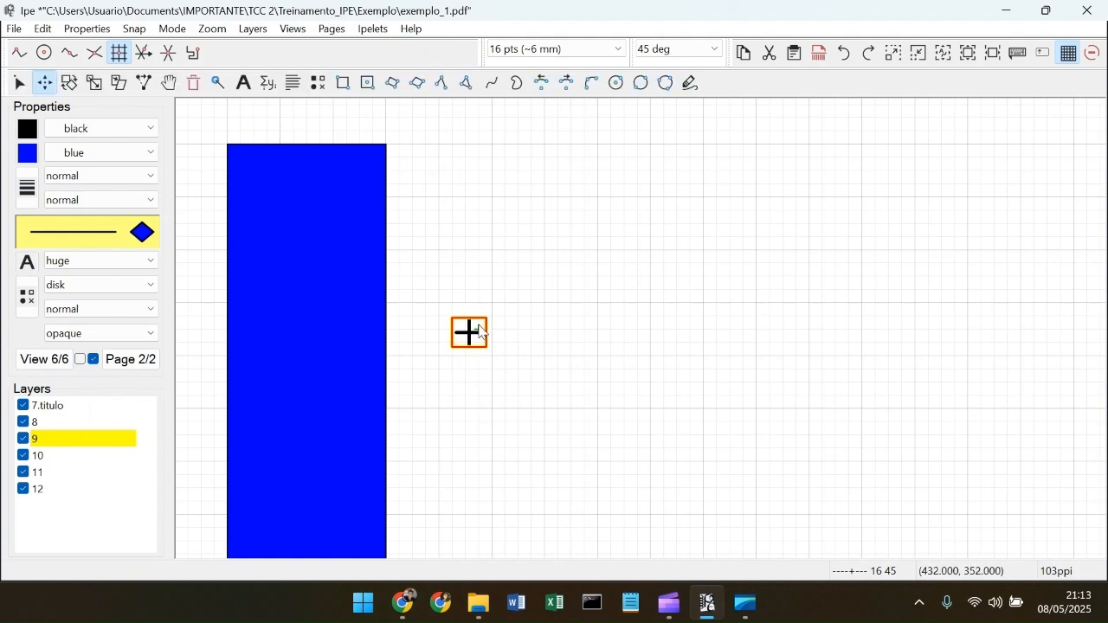
{"action": "left_click_drag", "start_coordinate": [479, 326], "coordinate": [476, 362]}
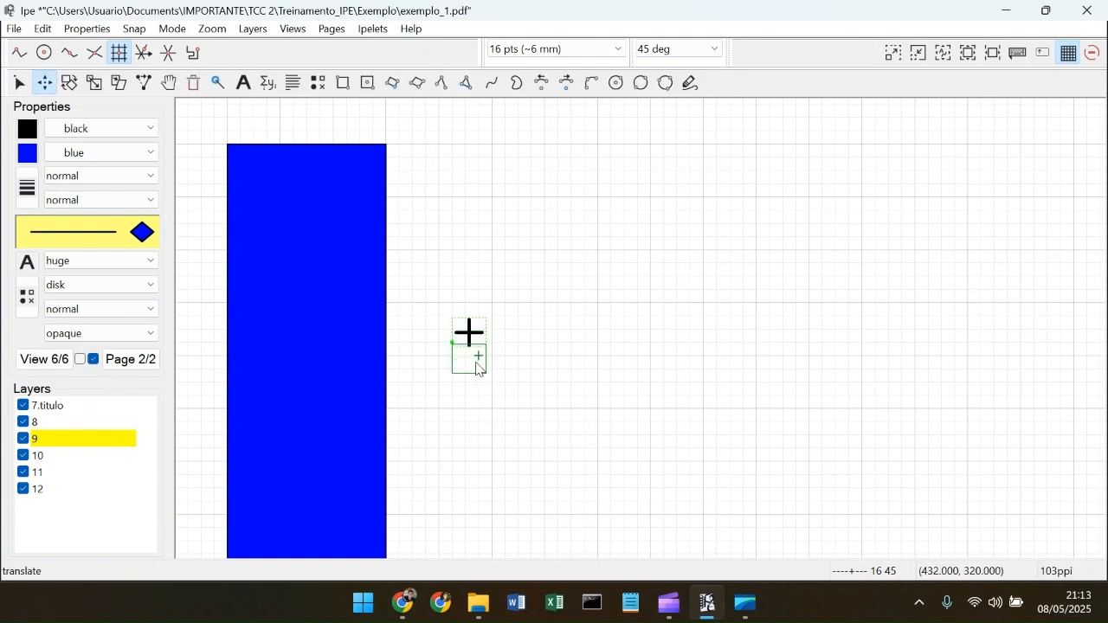
{"action": "scroll", "coordinate": [476, 363], "scroll_direction": "down", "scroll_amount": 1}
{"action": "scroll", "coordinate": [479, 364], "scroll_direction": "down", "scroll_amount": 1}
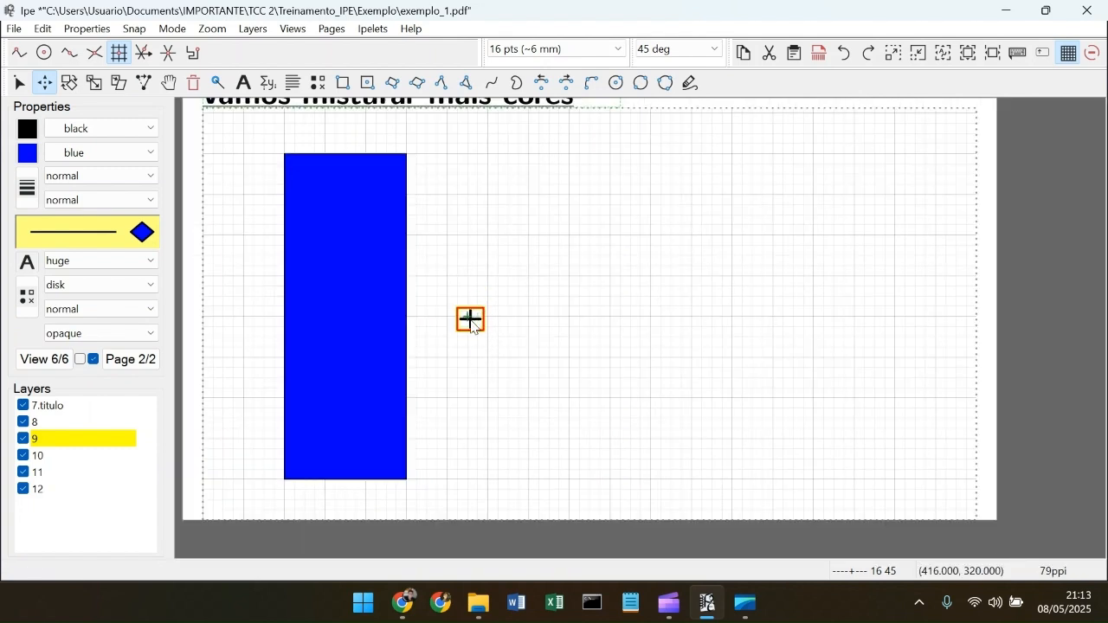
{"action": "left_click_drag", "start_coordinate": [470, 314], "coordinate": [472, 310]}
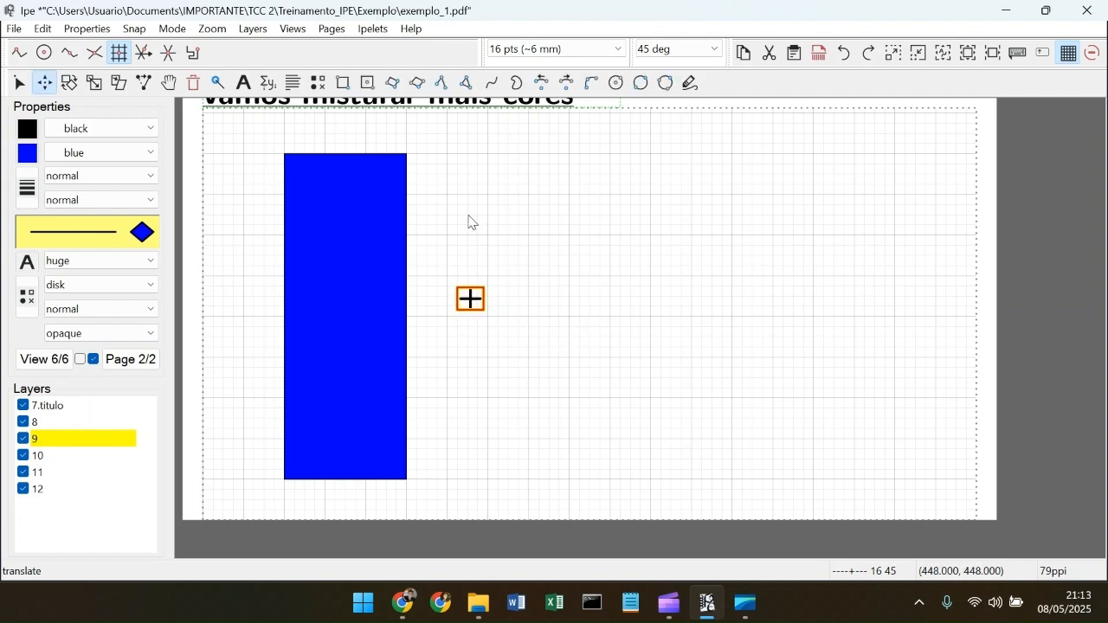
Step: Make layer 10 active and draw an upright rectangle three major grid squares wide and eight tall on the other side of the plus sign
{"action": "left_click", "coordinate": [38, 457]}
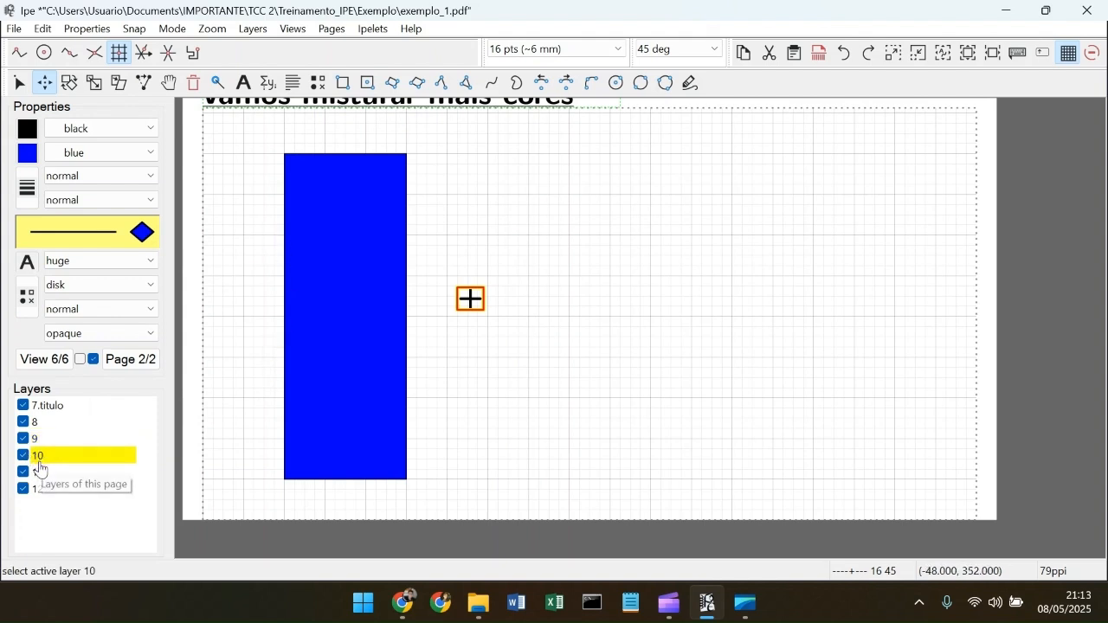
{"action": "left_click", "coordinate": [344, 82]}
{"action": "left_click", "coordinate": [530, 156]}
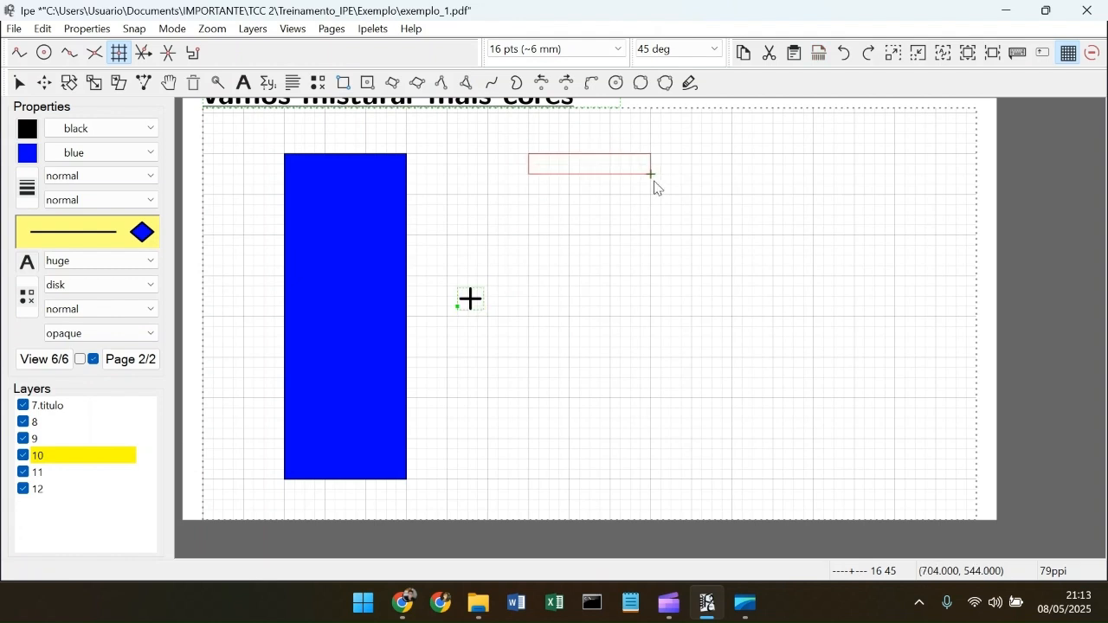
{"action": "left_click", "coordinate": [651, 479]}
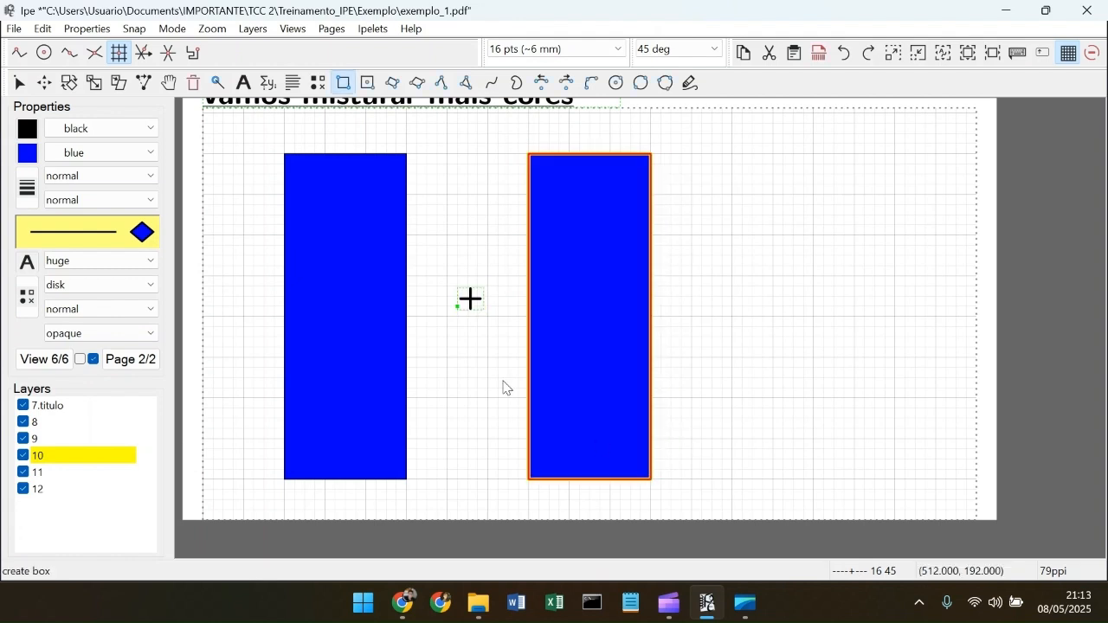
Step: Set the fill colour of the new rectangle on layer 10 to red and deselect it
{"action": "left_click", "coordinate": [153, 155]}
{"action": "scroll", "coordinate": [86, 284], "scroll_direction": "up", "scroll_amount": 2}
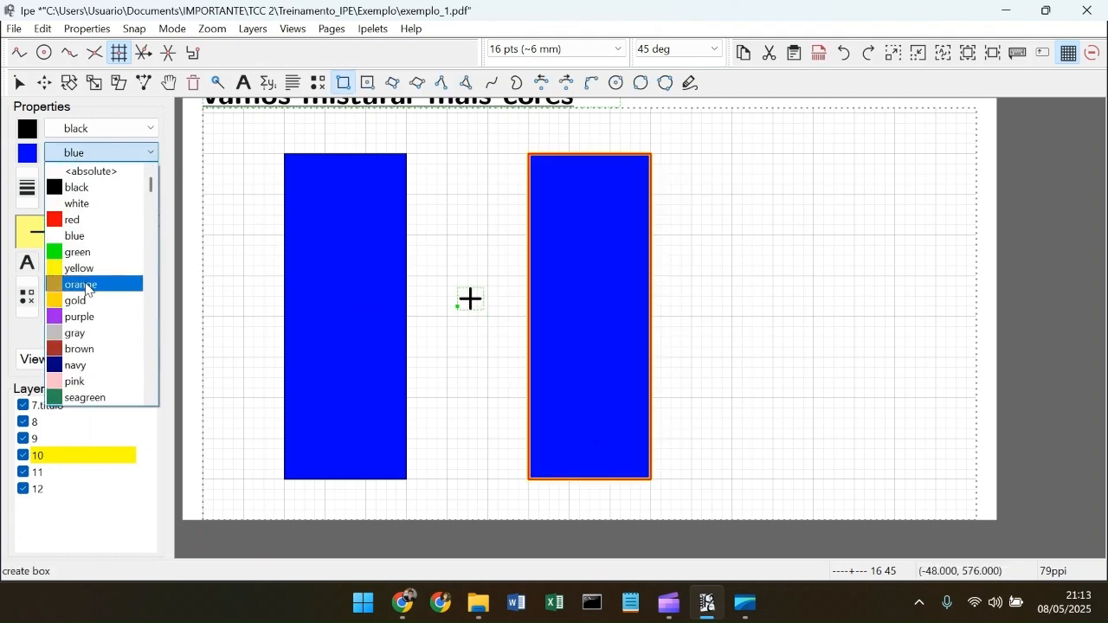
{"action": "left_click", "coordinate": [86, 218]}
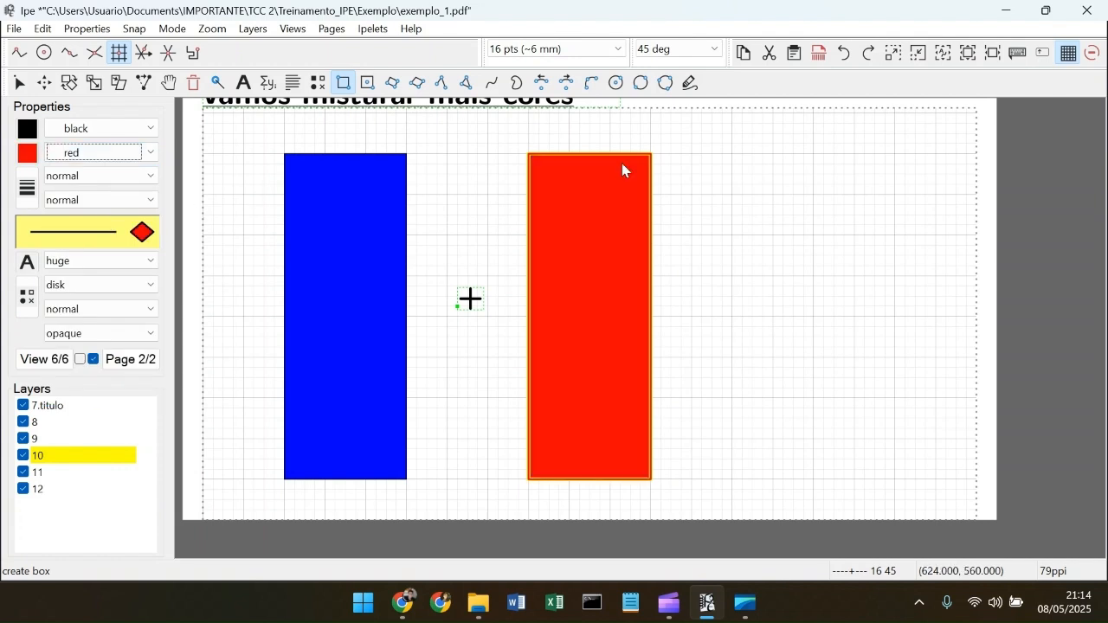
{"action": "key", "text": "s"}
{"action": "left_click", "coordinate": [744, 310]}
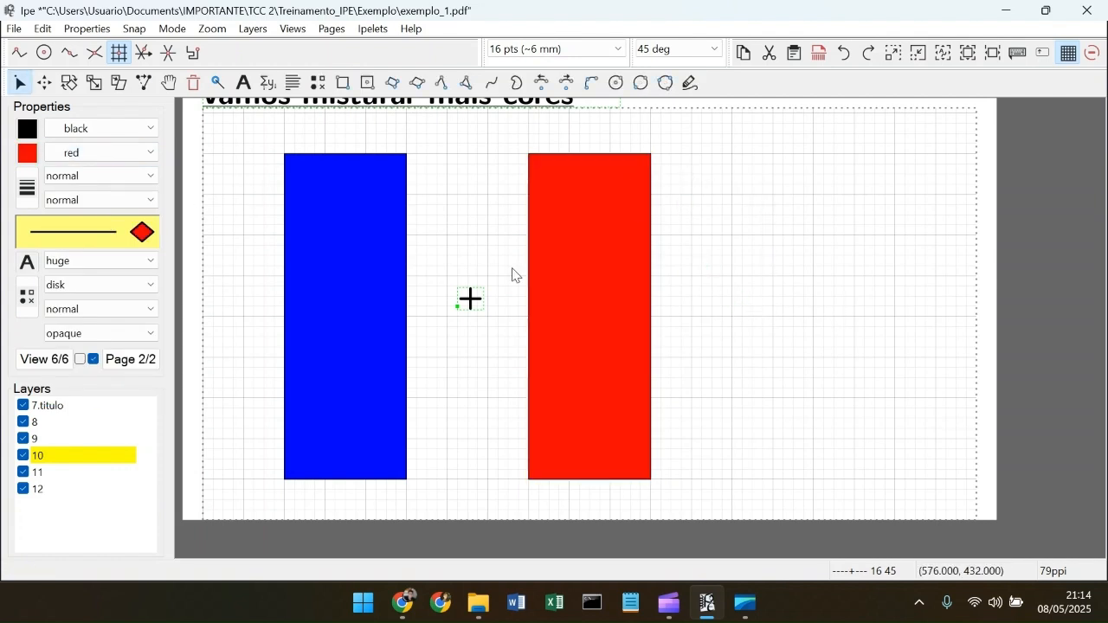
Step: Make layer 11 active and place a copy of the plus sign beside the red rectangle at the same height as the original
{"action": "left_click", "coordinate": [39, 473]}
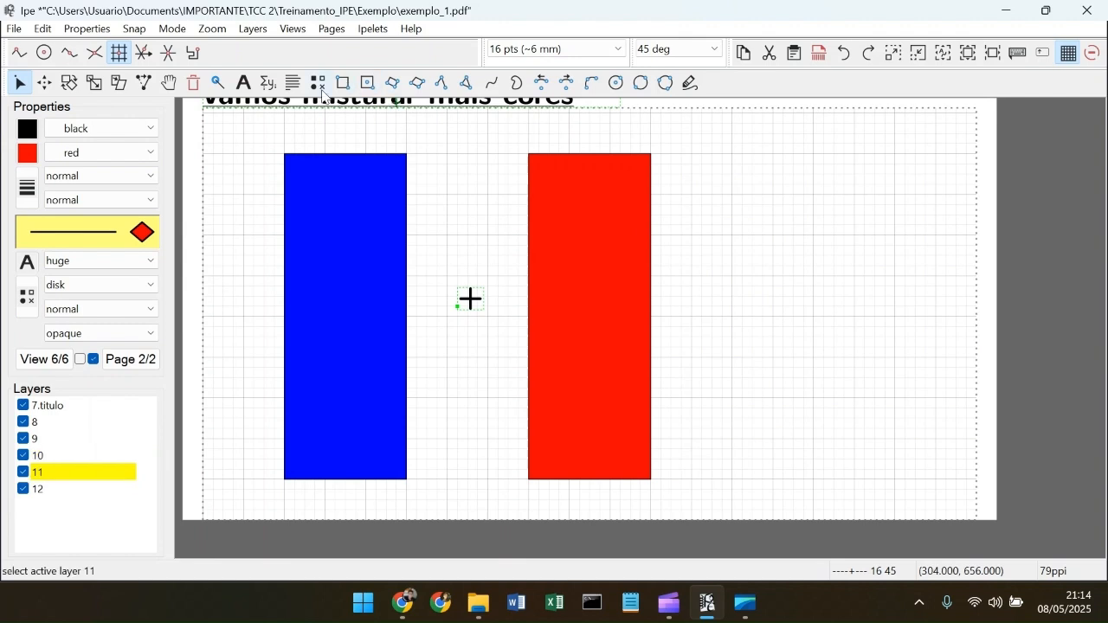
{"action": "left_click", "coordinate": [245, 84]}
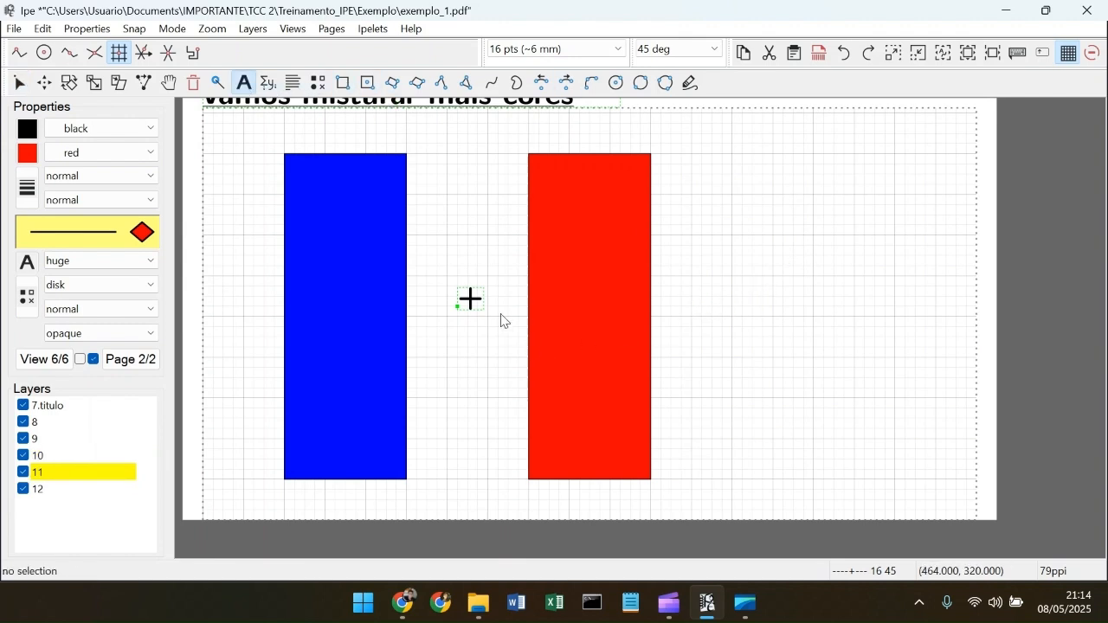
{"action": "key", "text": "s"}
{"action": "left_click", "coordinate": [472, 302]}
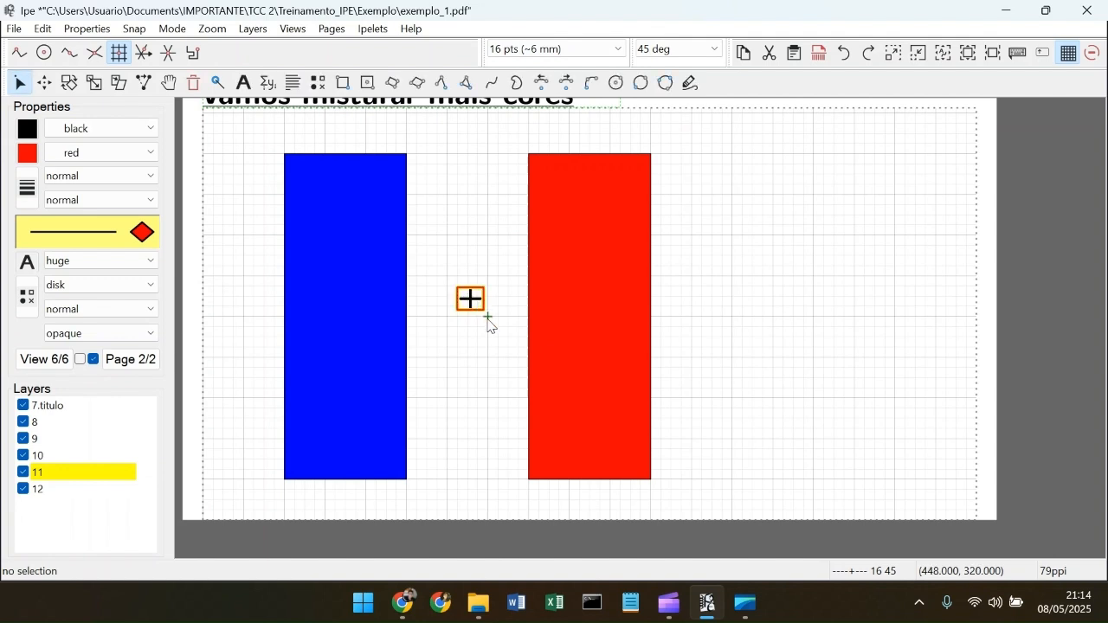
{"action": "key", "text": "ctrl+c"}
{"action": "key", "text": "ctrl+shift+v"}
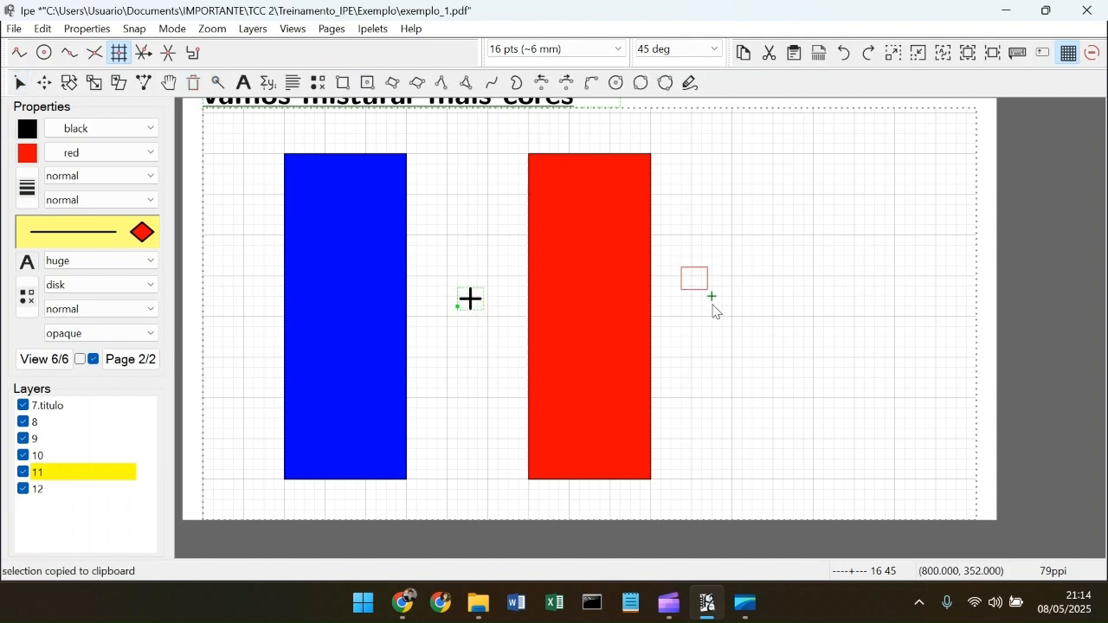
{"action": "left_click", "coordinate": [735, 314]}
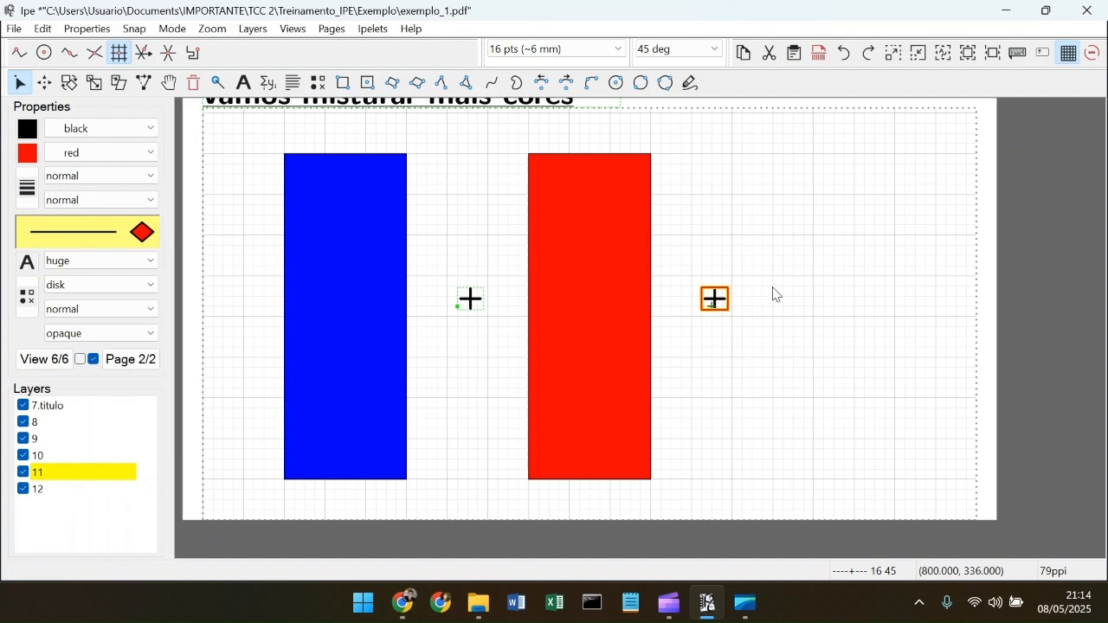
Step: Change the LaTeX source of the copied plus sign to \textbf{=}
{"action": "right_click", "coordinate": [721, 310]}
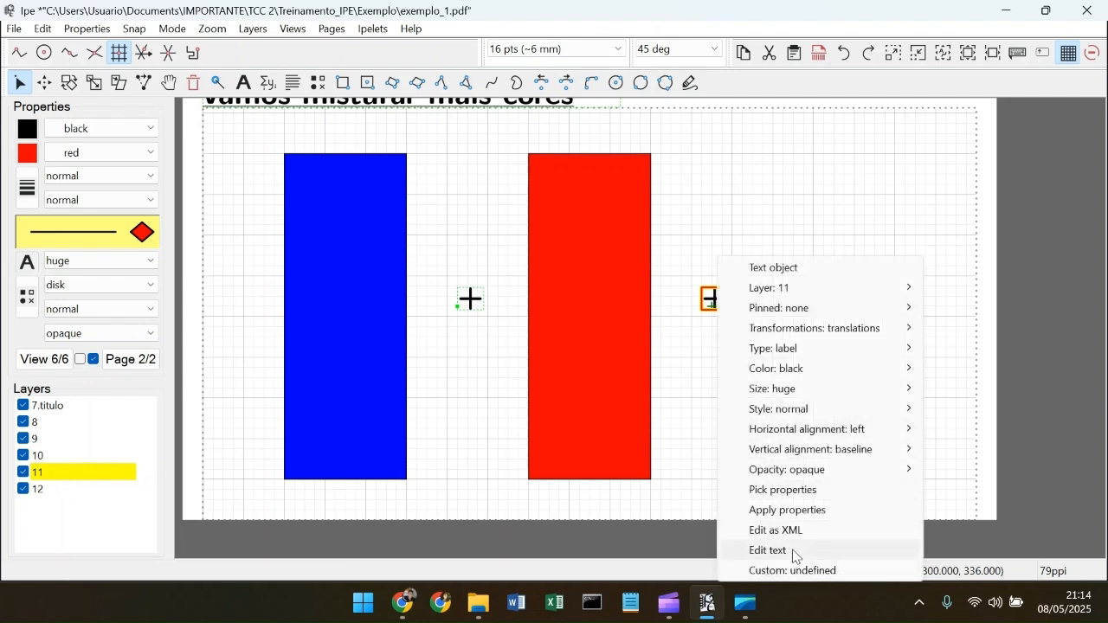
{"action": "left_click", "coordinate": [797, 552]}
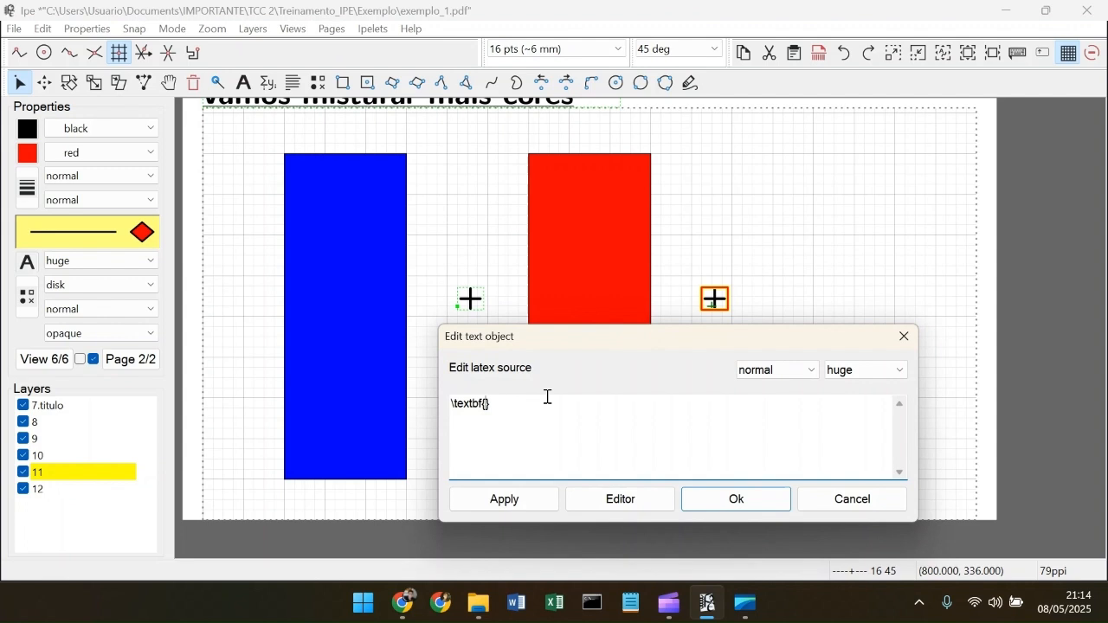
{"action": "key", "text": "ctrl+Return"}
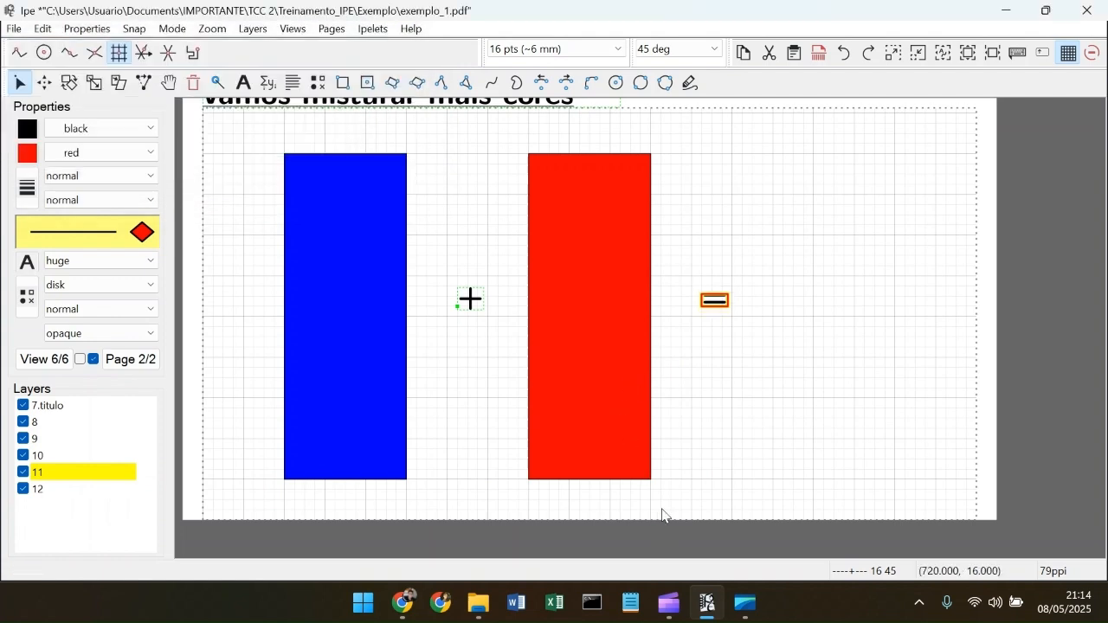
{"action": "left_click", "coordinate": [824, 299]}
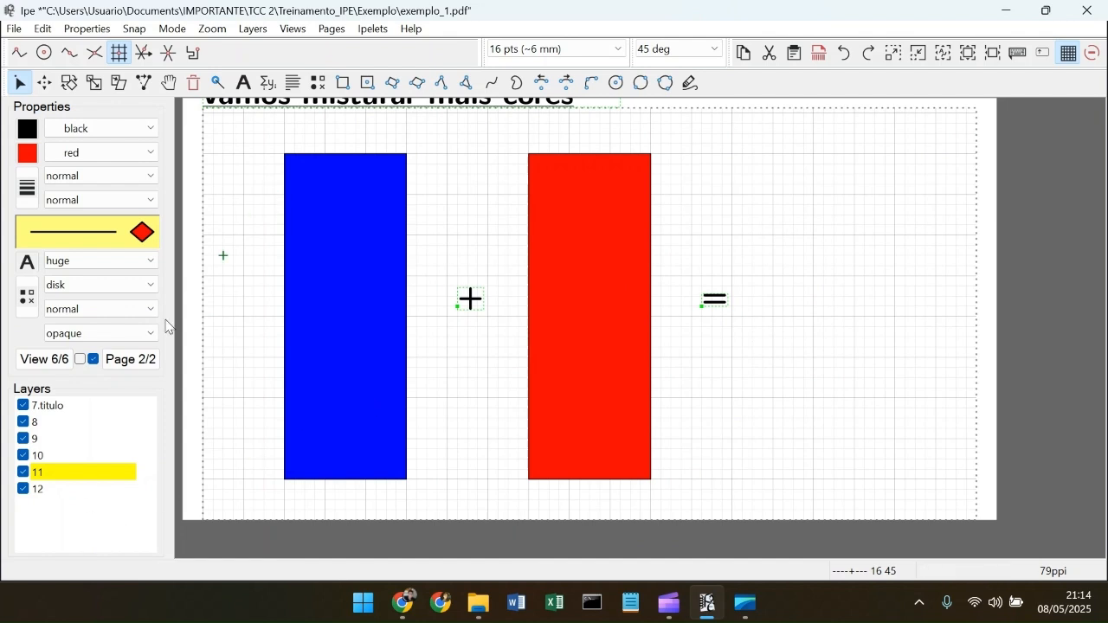
Step: Make layer 12 the active layer
{"action": "left_click", "coordinate": [35, 491]}
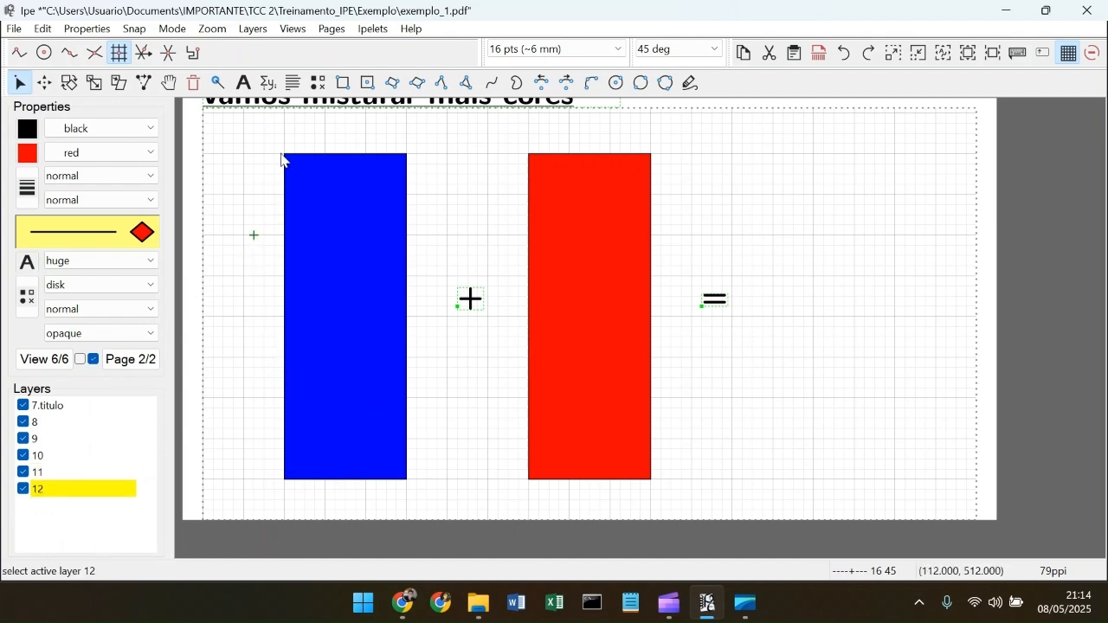
{"action": "left_click", "coordinate": [295, 85]}
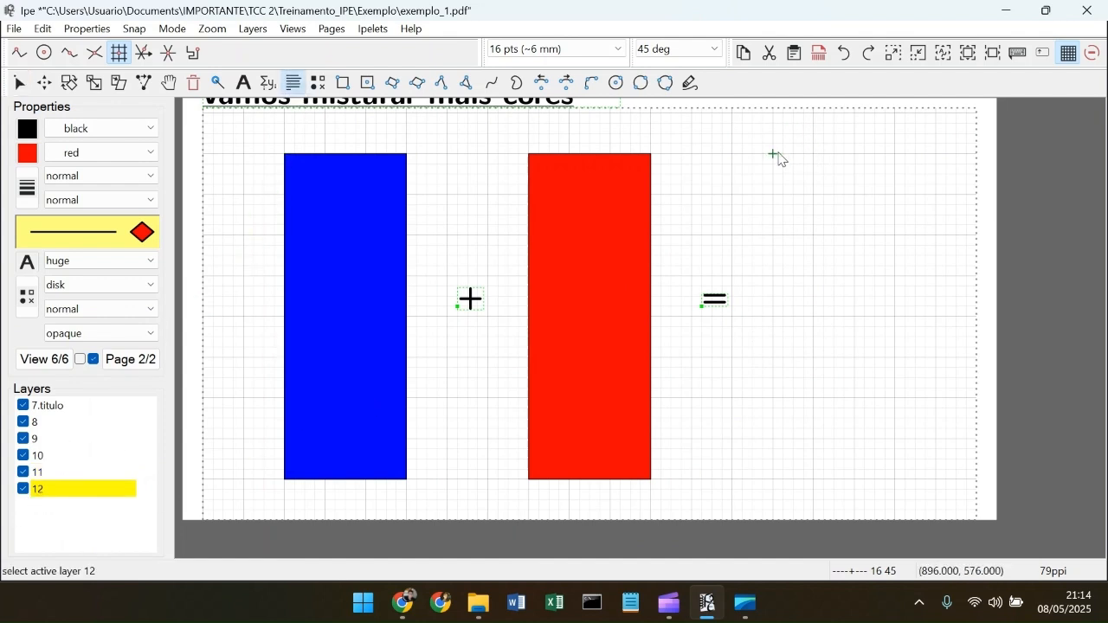
{"action": "left_click_drag", "start_coordinate": [774, 158], "coordinate": [918, 480]}
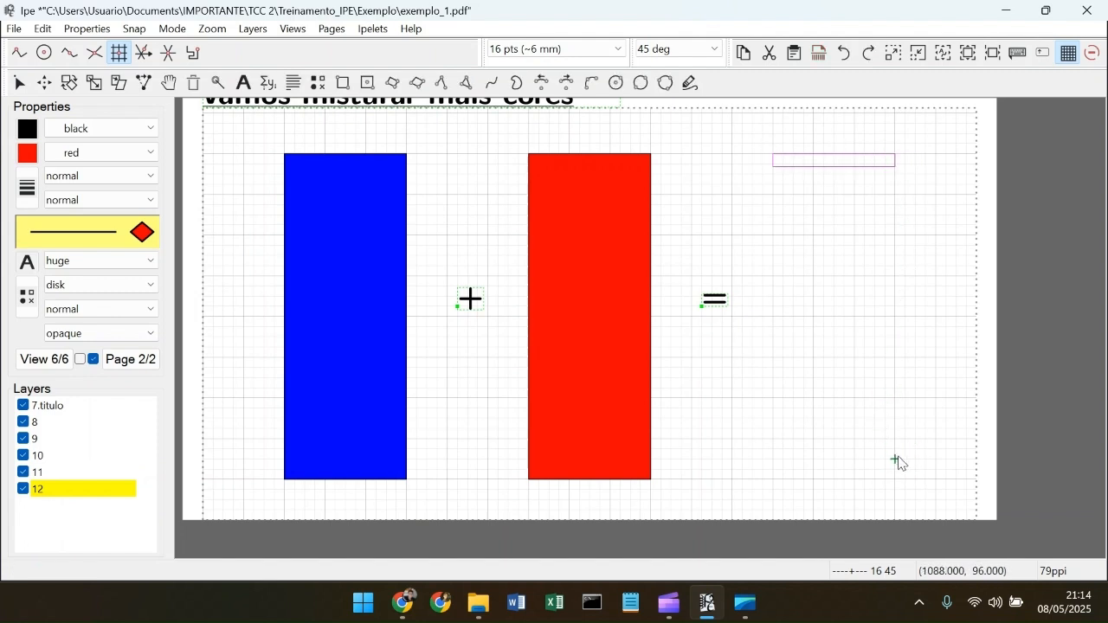
{"action": "key", "text": "shift+t"}
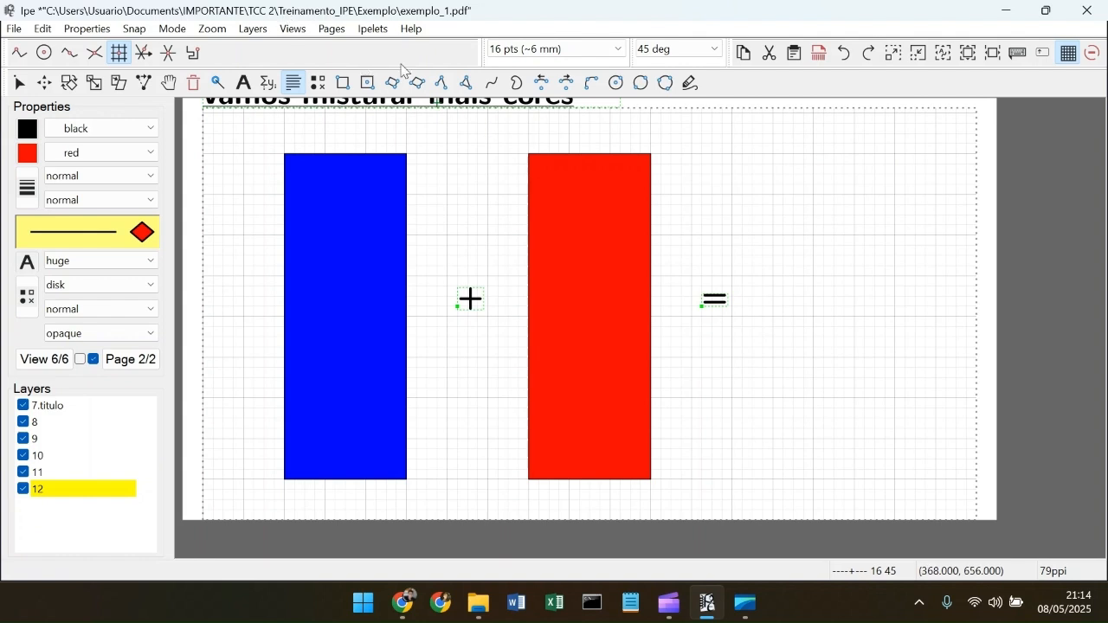
Step: Draw an upright rectangle three major grid squares wide and eight tall past the equals sign and fill it with purple
{"action": "left_click", "coordinate": [345, 83]}
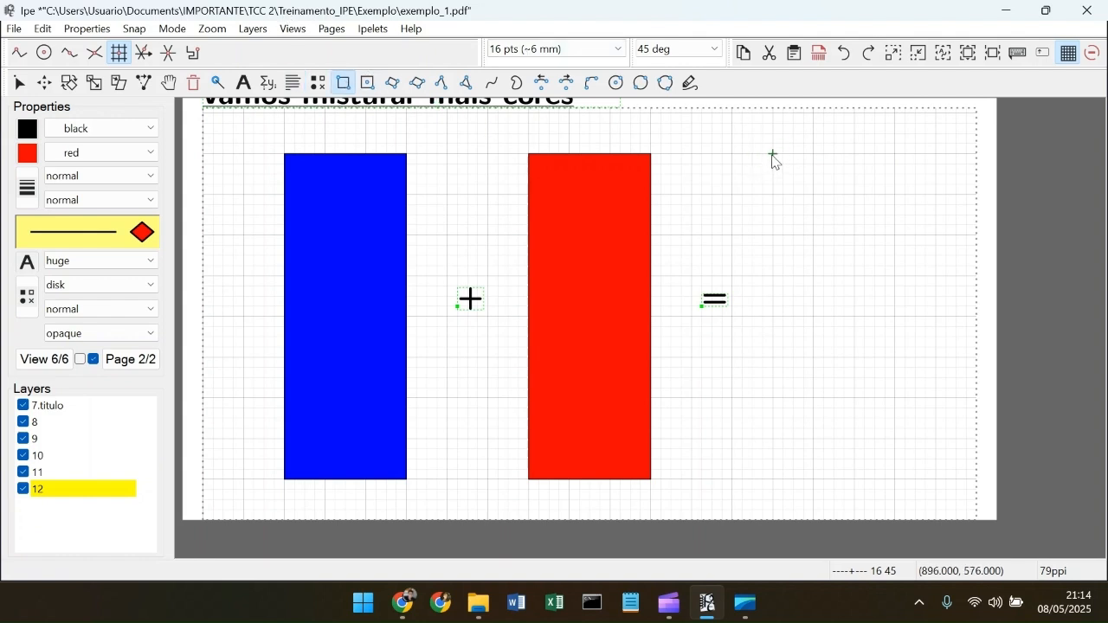
{"action": "mouse_move", "coordinate": [773, 154]}
{"action": "left_mouse_down"}
{"action": "mouse_move", "coordinate": [891, 268]}
{"action": "mouse_move", "coordinate": [876, 389]}
{"action": "mouse_move", "coordinate": [896, 484]}
{"action": "left_mouse_up"}
{"action": "left_click", "coordinate": [147, 152]}
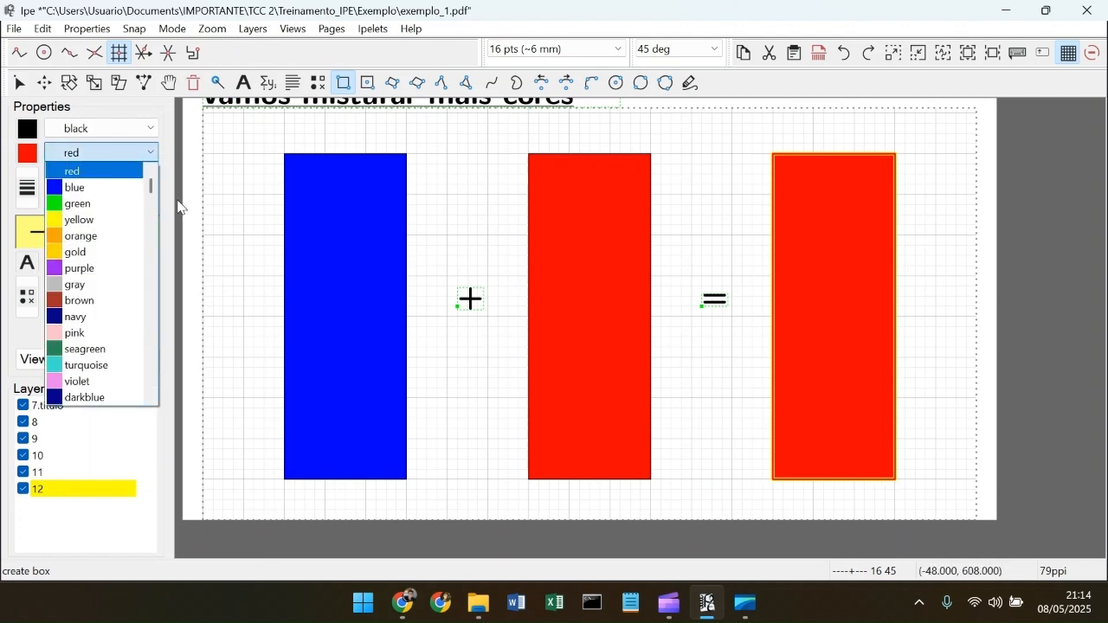
{"action": "left_click", "coordinate": [77, 268]}
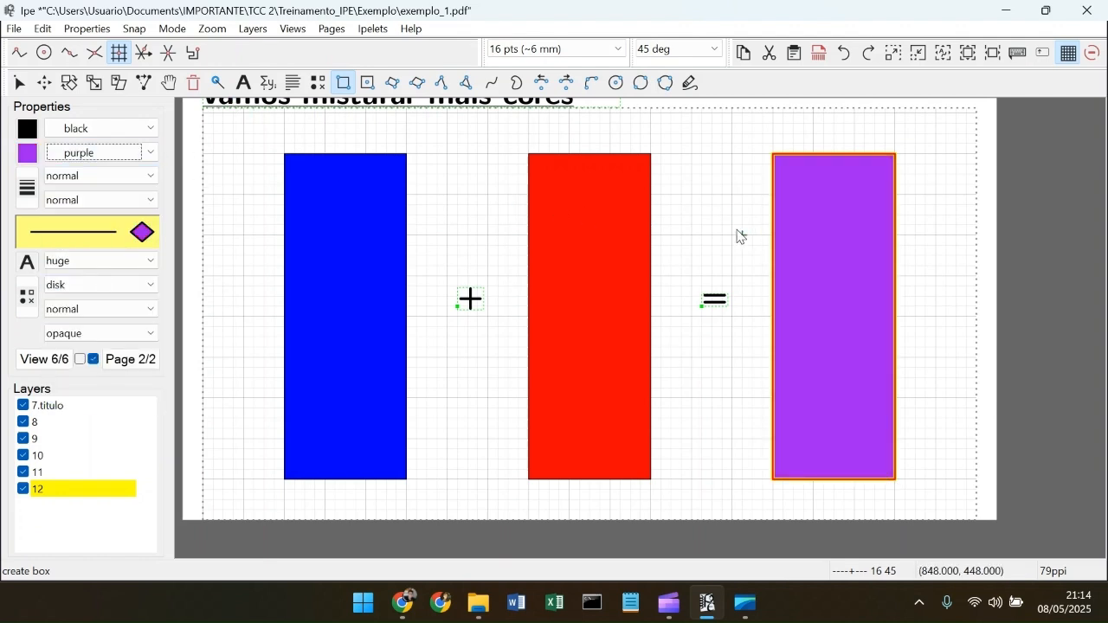
{"action": "key", "text": "s"}
{"action": "left_click", "coordinate": [948, 297]}
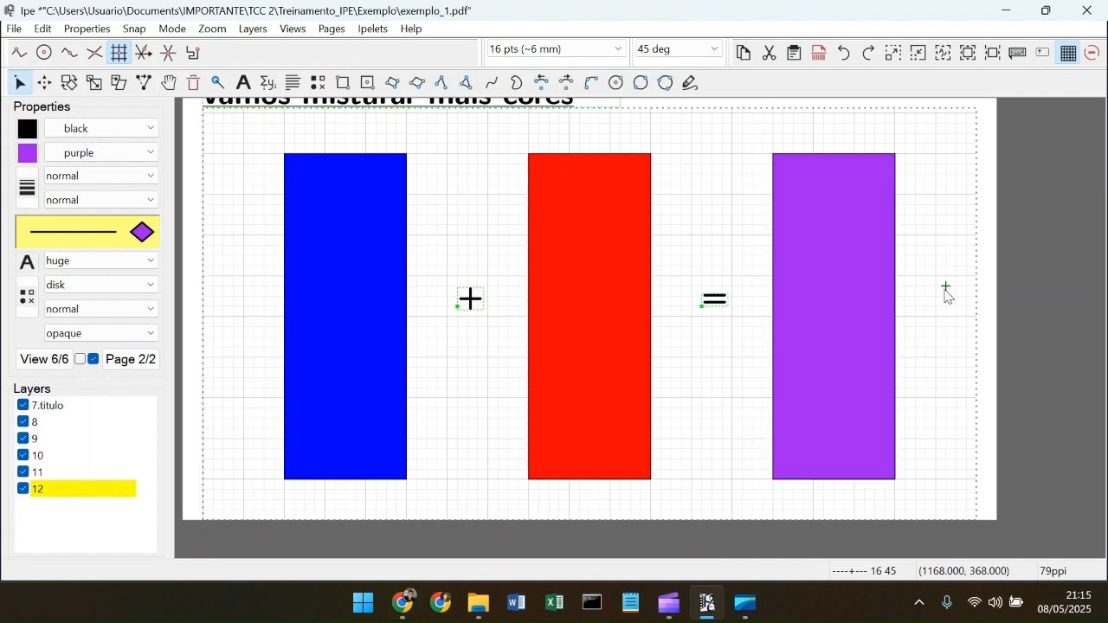
Step: Show view 1 of the second page to check that only the title layer is displayed
{"action": "scroll", "coordinate": [945, 283], "scroll_direction": "up", "scroll_amount": 2}
{"action": "scroll", "coordinate": [939, 280], "scroll_direction": "down", "scroll_amount": 1}
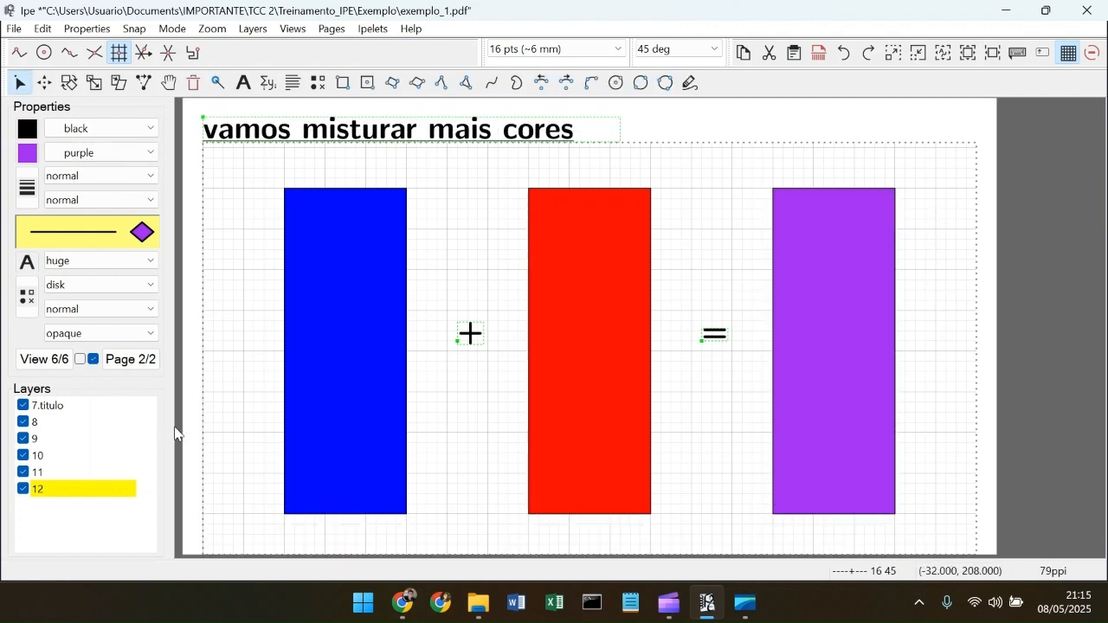
{"action": "left_click", "coordinate": [48, 360]}
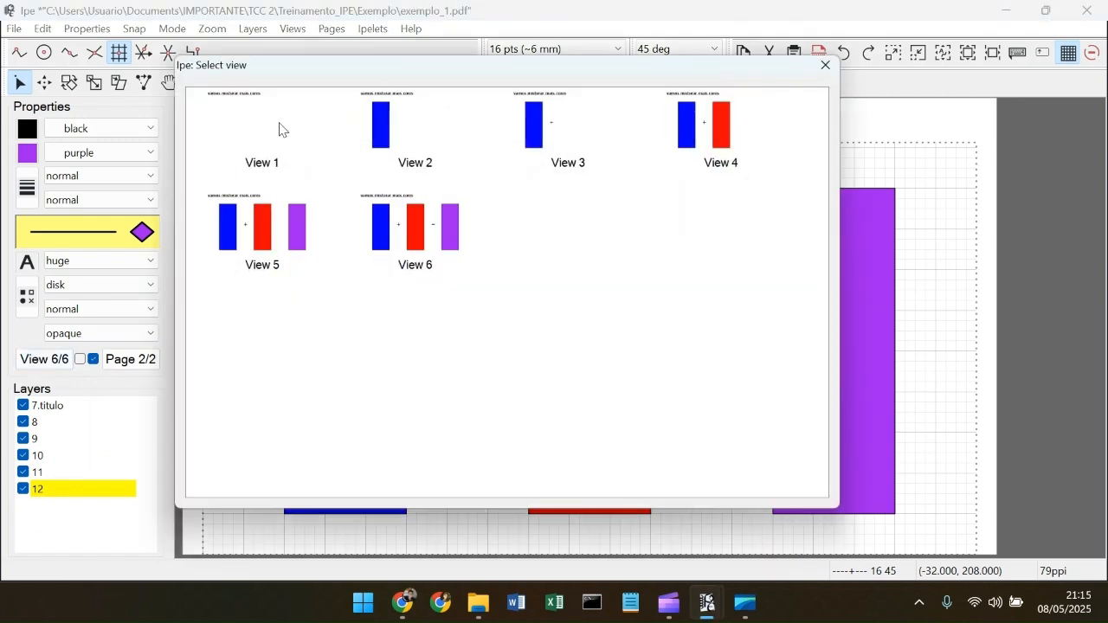
{"action": "double_click", "coordinate": [283, 130]}
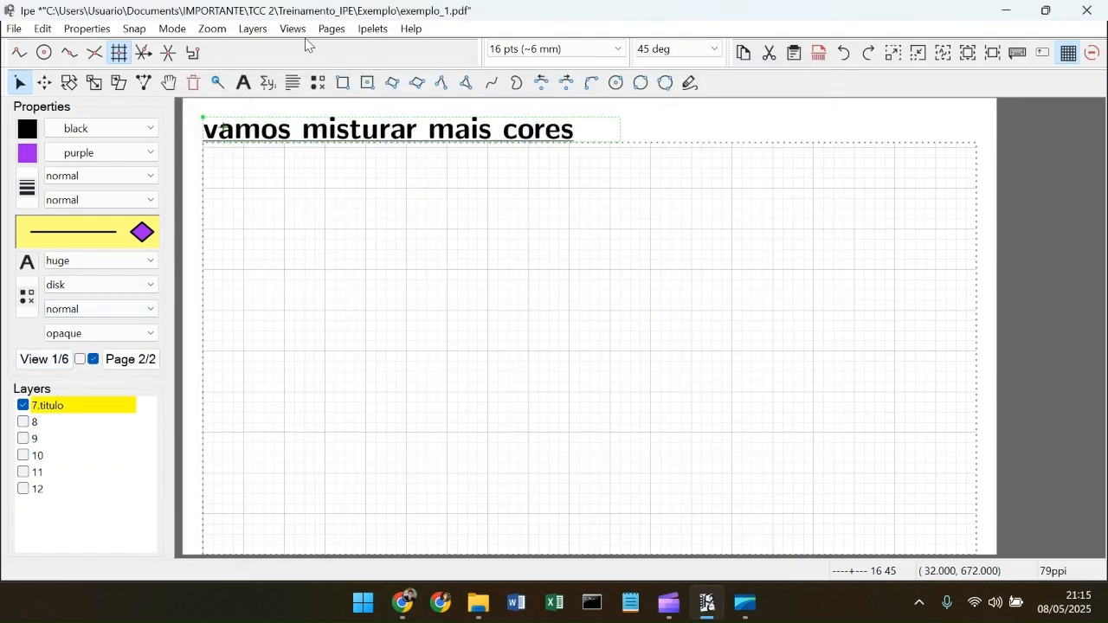
{"action": "left_click", "coordinate": [293, 29]}
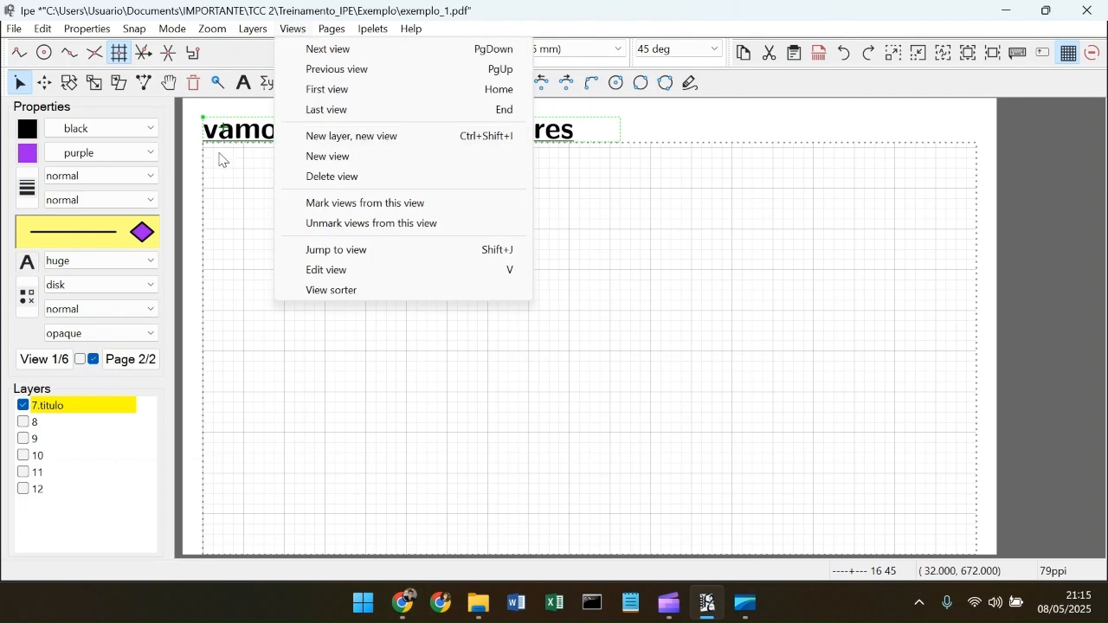
{"action": "left_click", "coordinate": [191, 154]}
{"action": "left_click", "coordinate": [190, 153]}
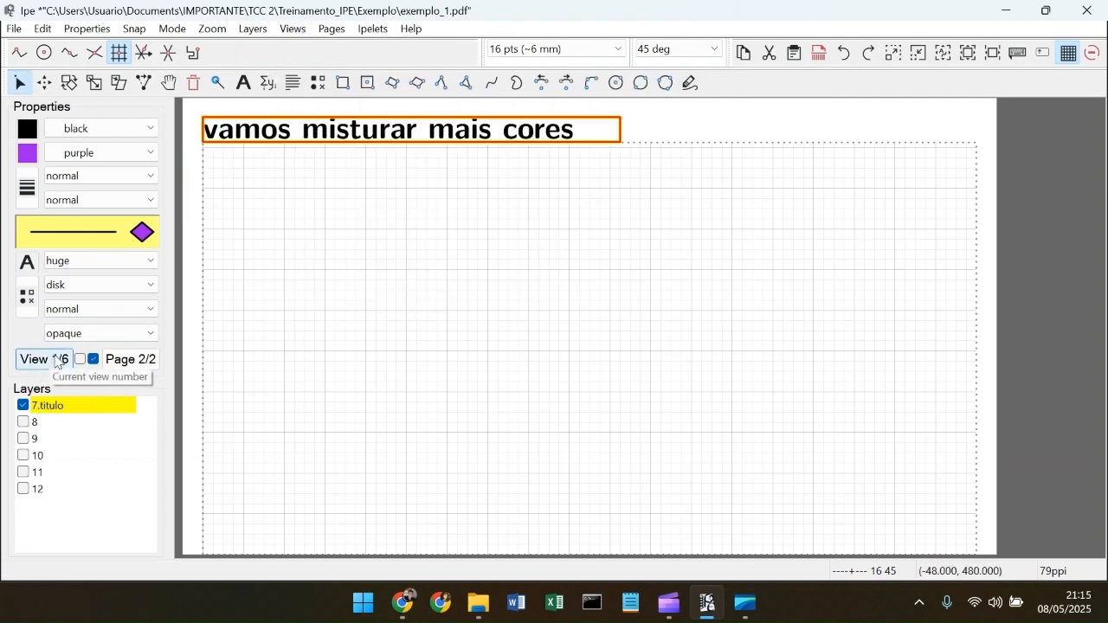
Step: Go through views 2 to 5 of the page one by one and examine which objects each view displays
{"action": "mouse_move", "coordinate": [751, 617]}
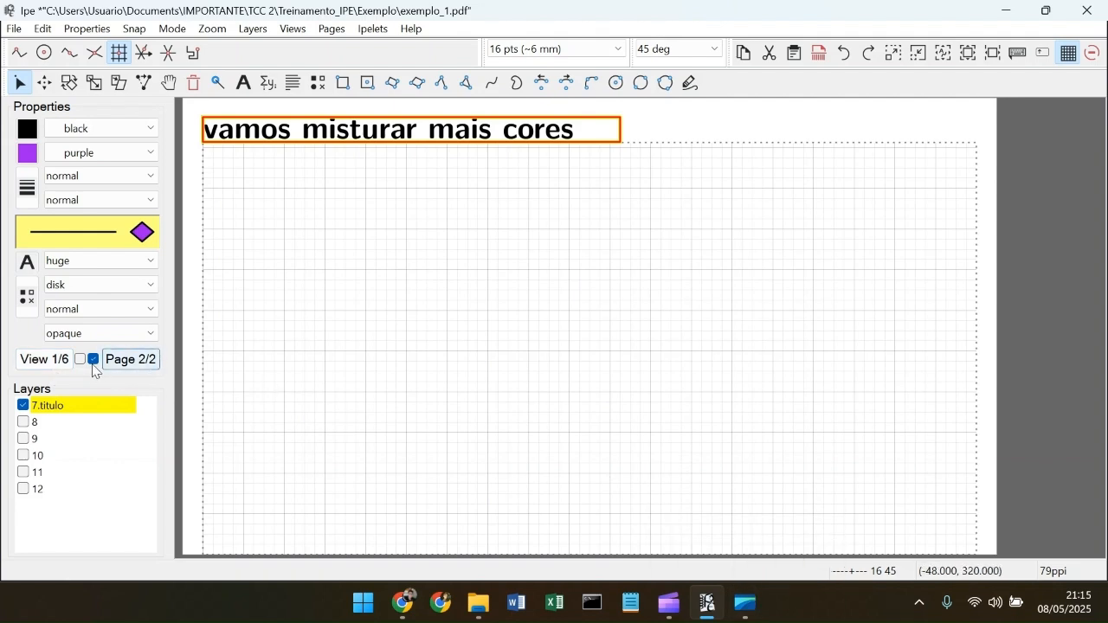
{"action": "left_click", "coordinate": [44, 359]}
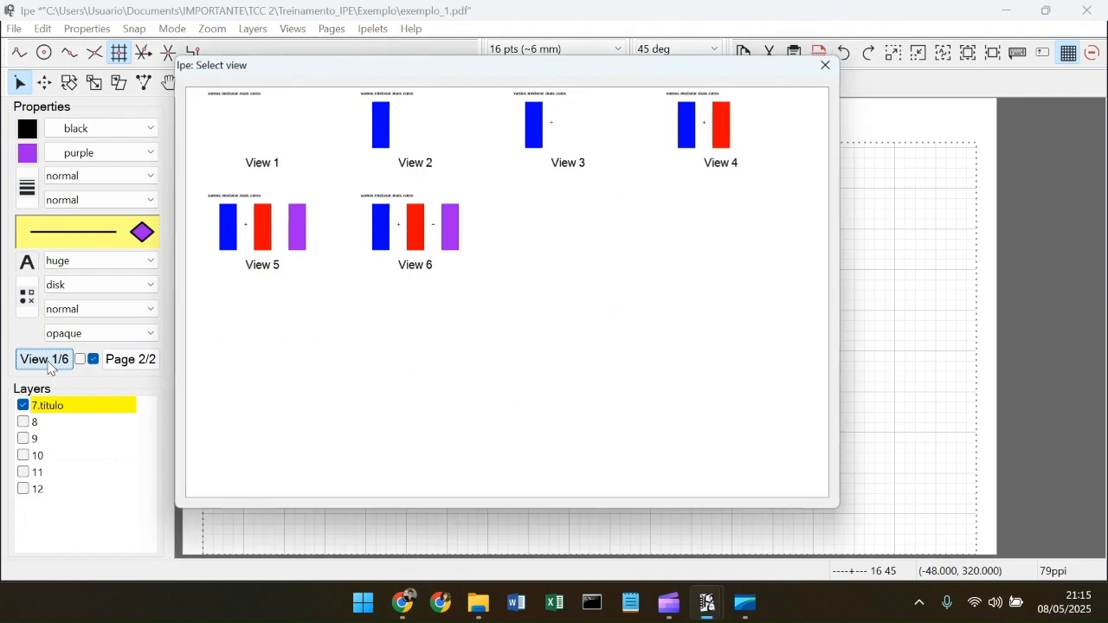
{"action": "left_click", "coordinate": [417, 135]}
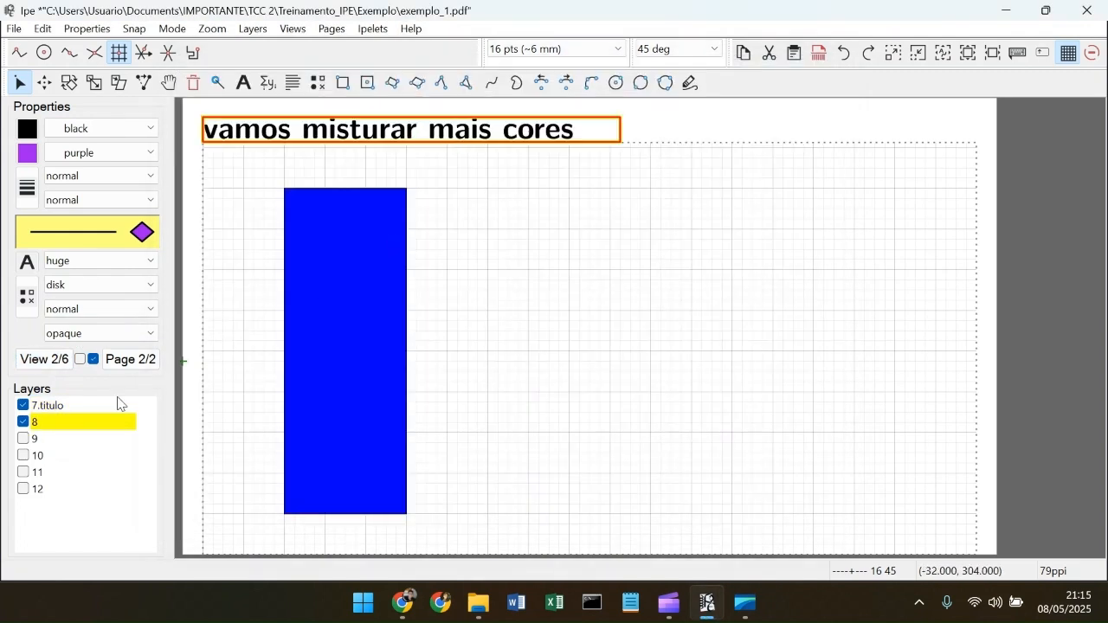
{"action": "left_click", "coordinate": [66, 362]}
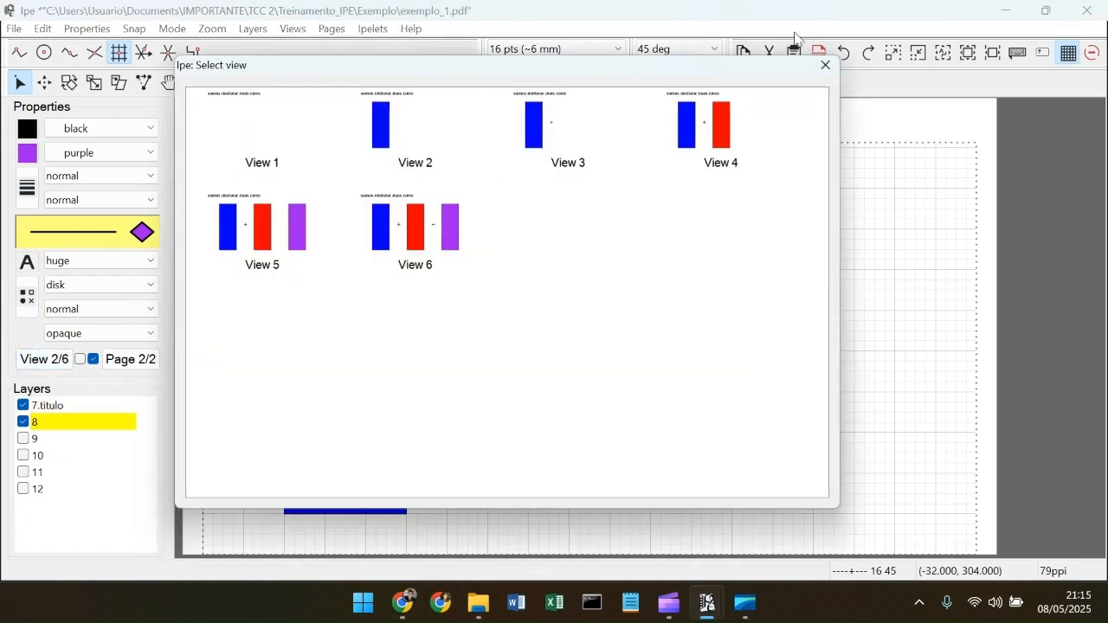
{"action": "left_click", "coordinate": [588, 138]}
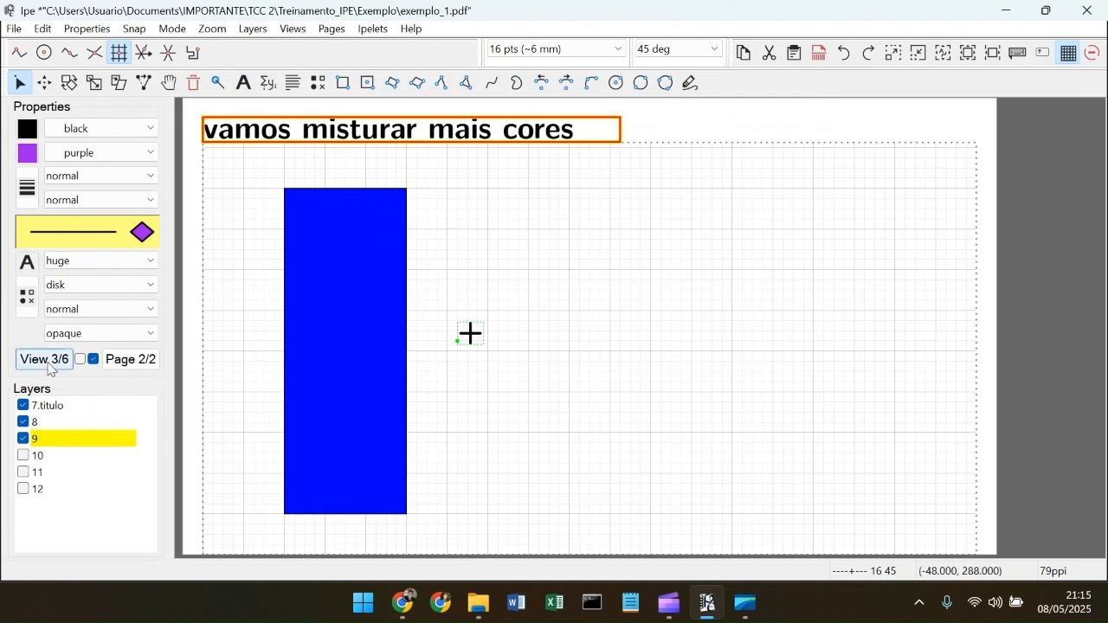
{"action": "left_click", "coordinate": [44, 360]}
{"action": "left_click", "coordinate": [726, 130]}
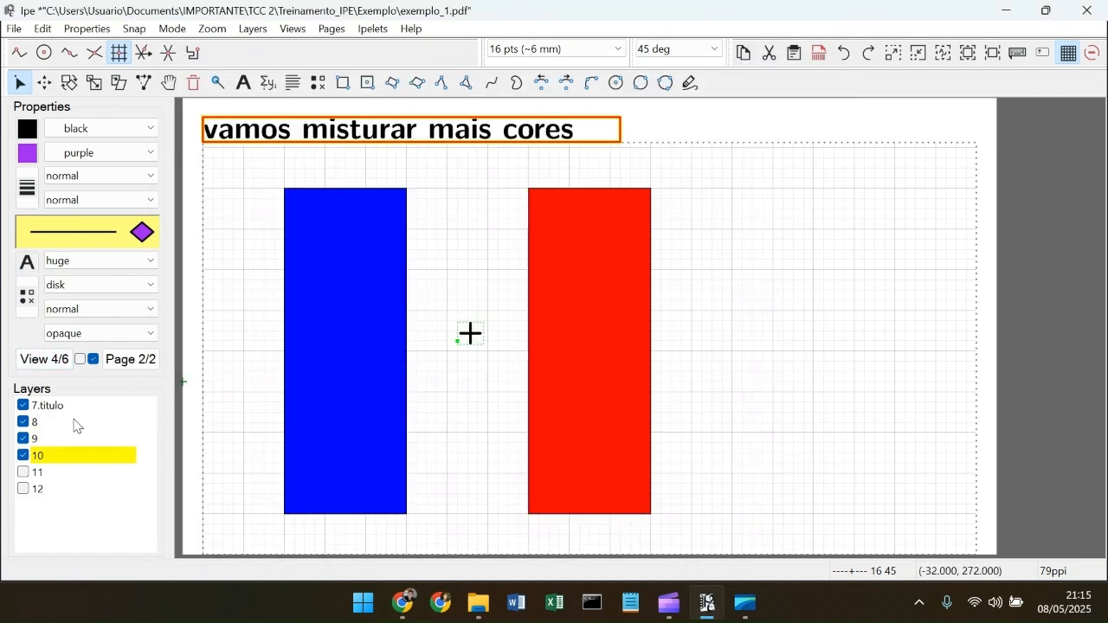
{"action": "left_click", "coordinate": [50, 362]}
{"action": "left_click", "coordinate": [265, 243]}
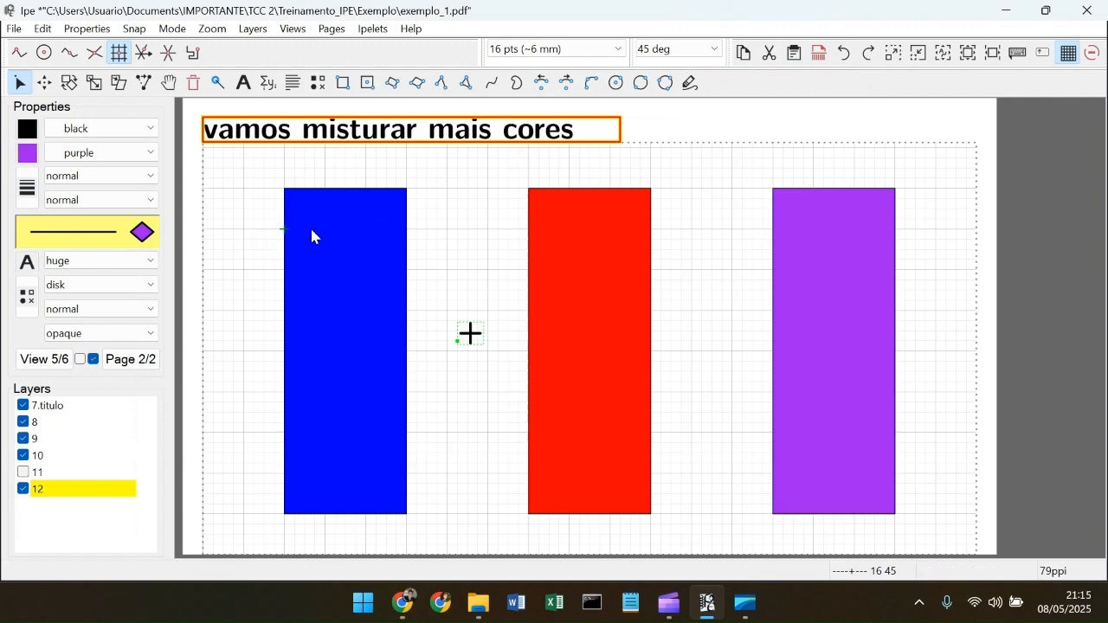
Step: Show layer 11 and hide layer 12 in view 5 of the second page
{"action": "left_click", "coordinate": [26, 473]}
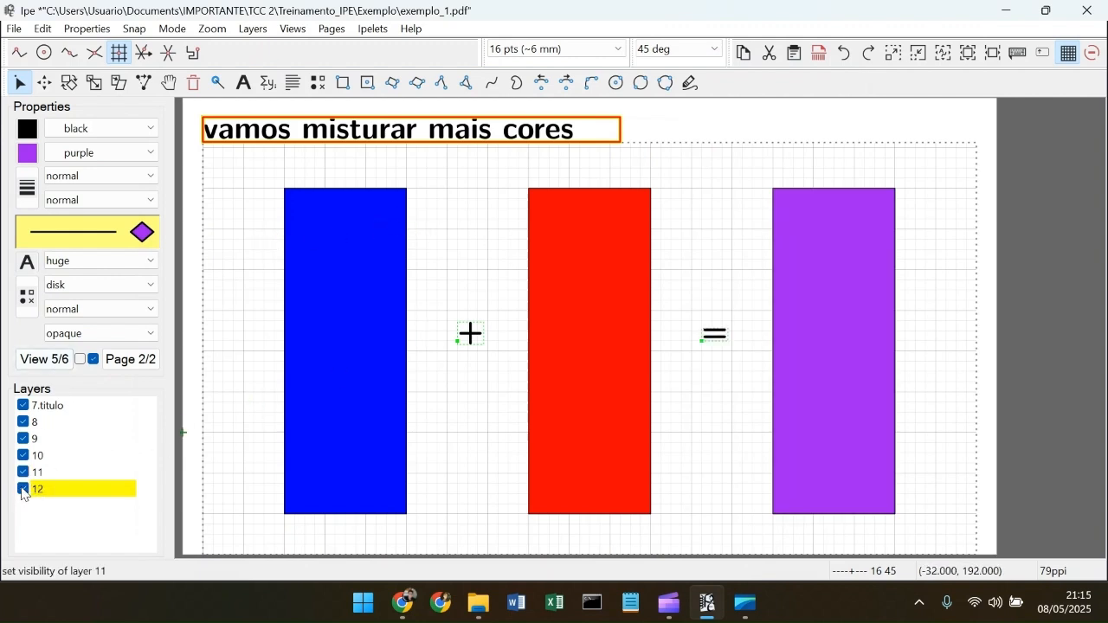
{"action": "left_click", "coordinate": [25, 490]}
Step: Switch to view 6 and check the thumbnails of all six views of the second page
{"action": "left_click", "coordinate": [48, 360]}
{"action": "left_click", "coordinate": [401, 250]}
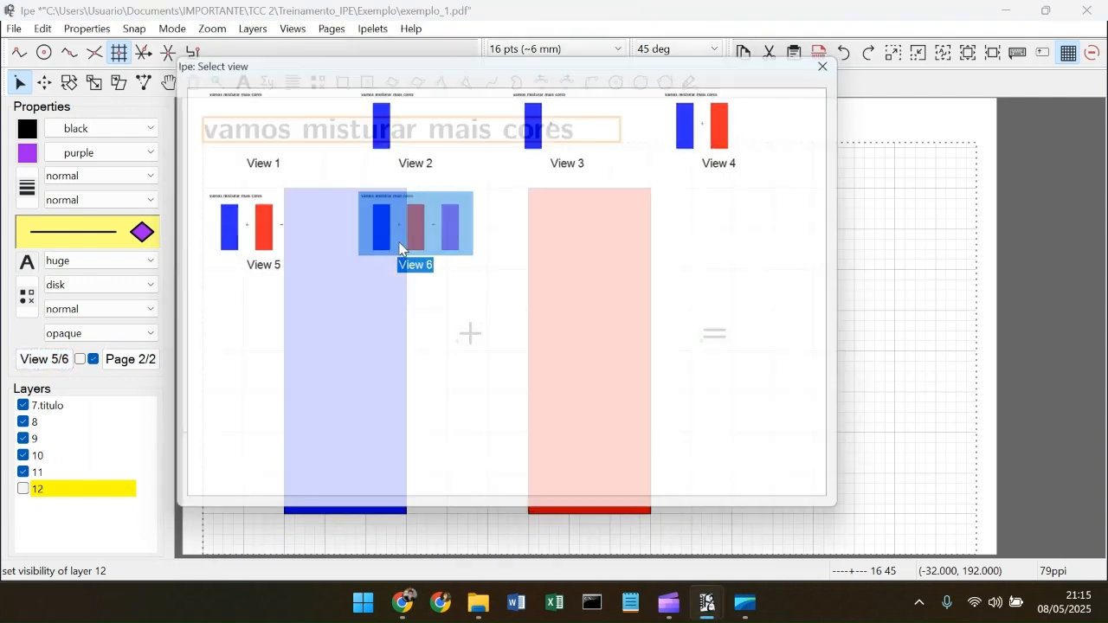
{"action": "left_click", "coordinate": [57, 368]}
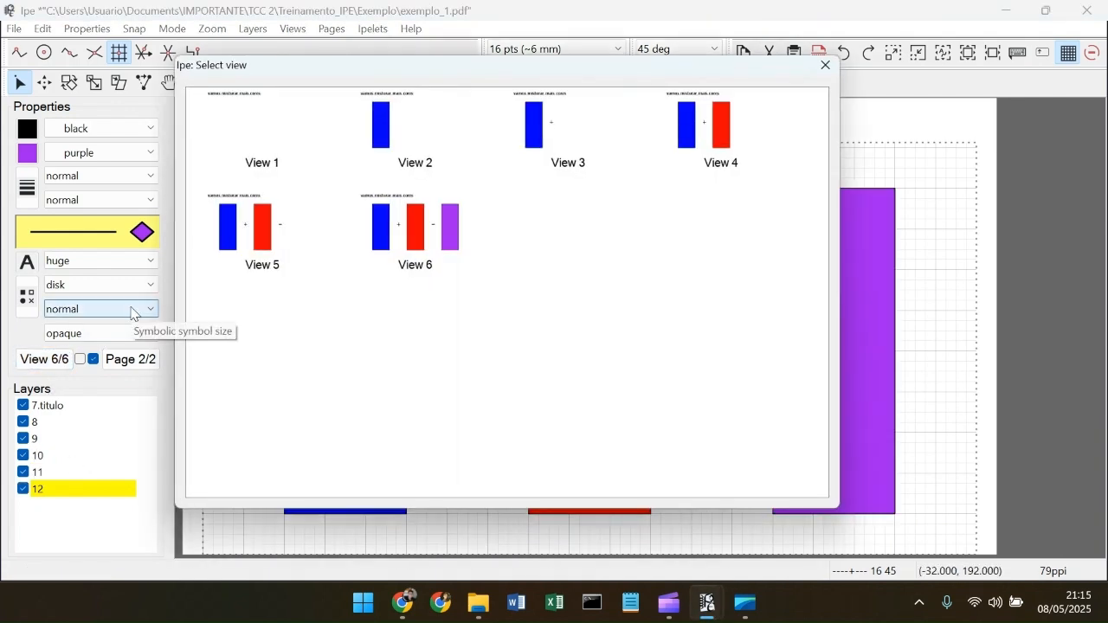
{"action": "left_click", "coordinate": [824, 67]}
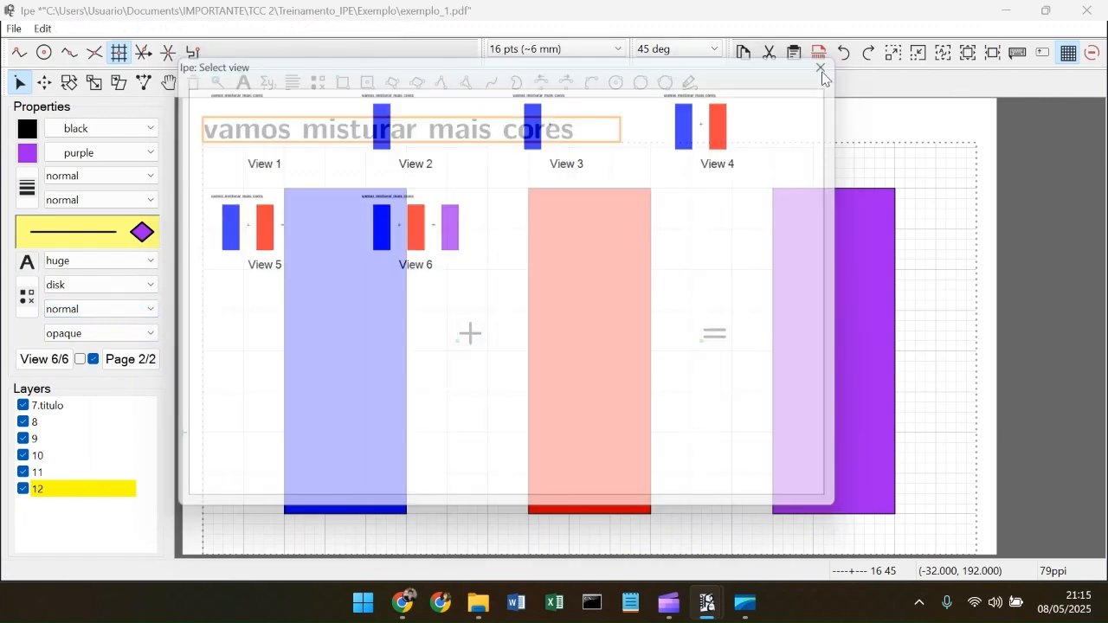
{"action": "left_click", "coordinate": [14, 30]}
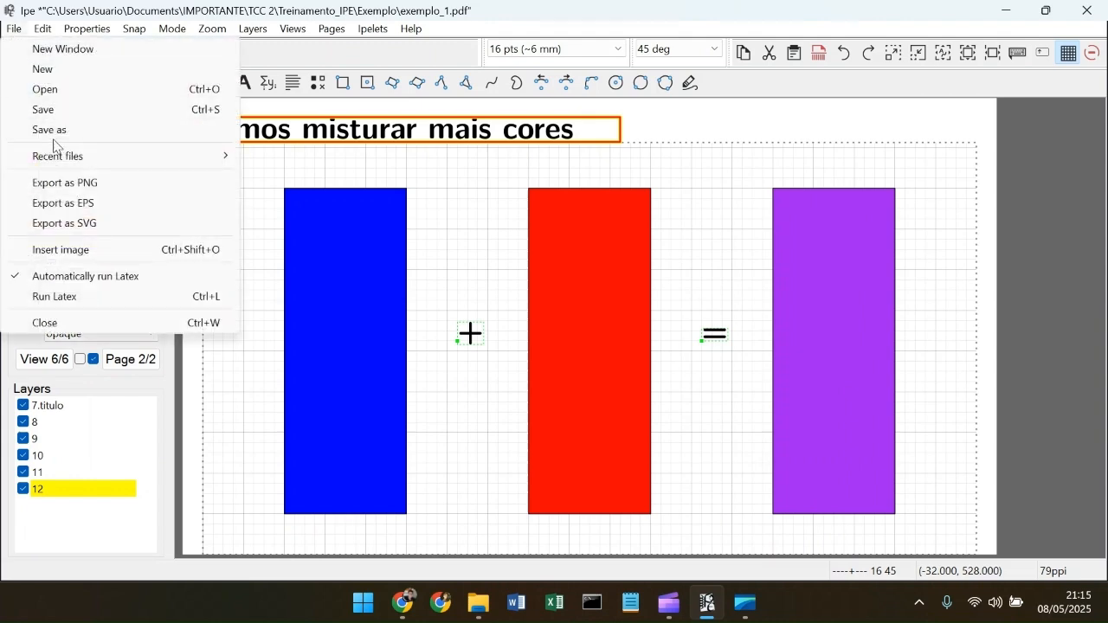
{"action": "mouse_move", "coordinate": [79, 156]}
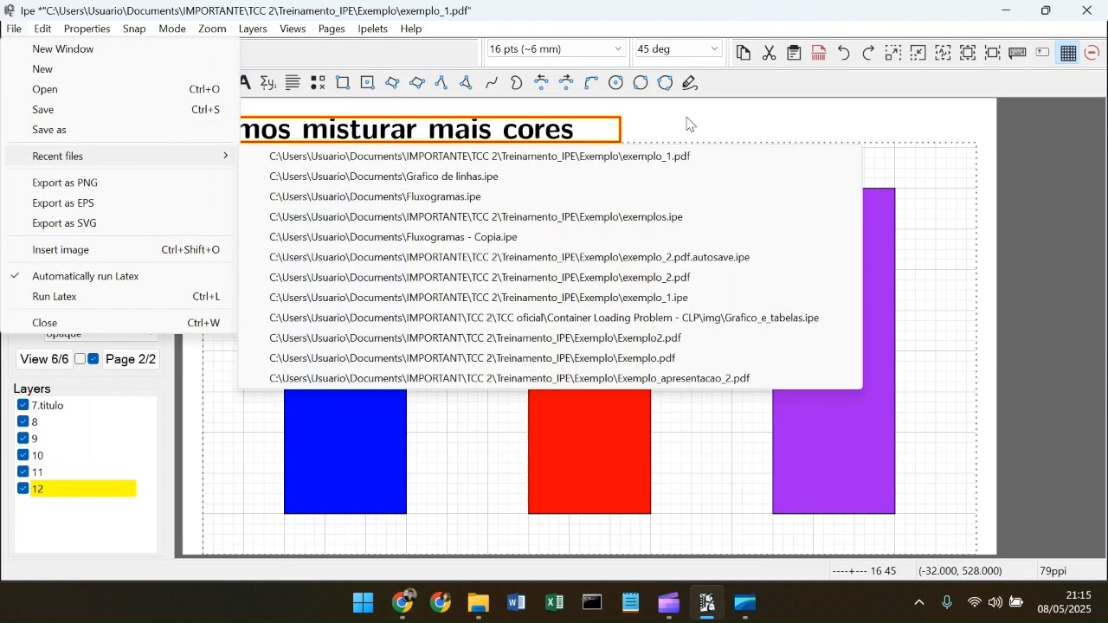
{"action": "left_click", "coordinate": [942, 199]}
{"action": "left_click", "coordinate": [945, 193]}
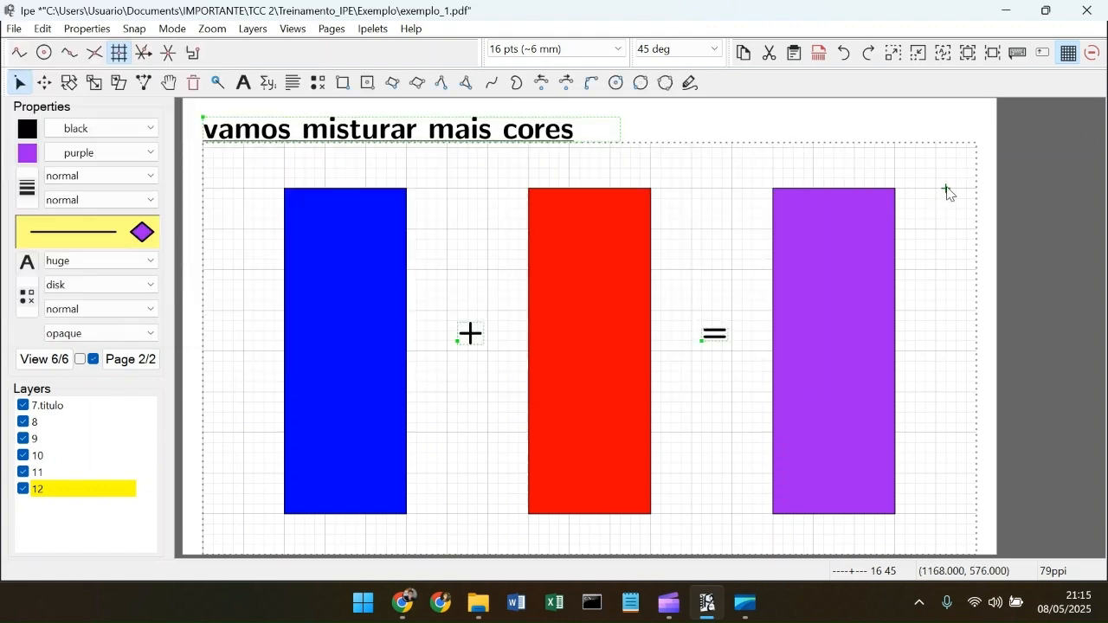
Step: Open the dialog for saving the presentation under a chosen file name as a PDF
{"action": "left_click", "coordinate": [14, 30]}
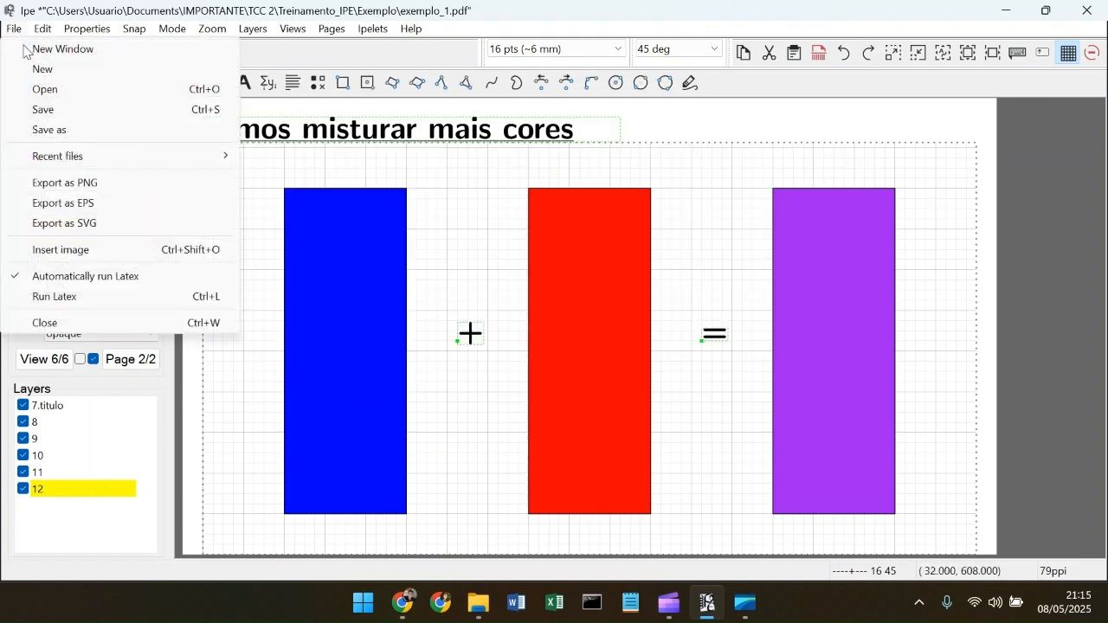
{"action": "left_click", "coordinate": [71, 130]}
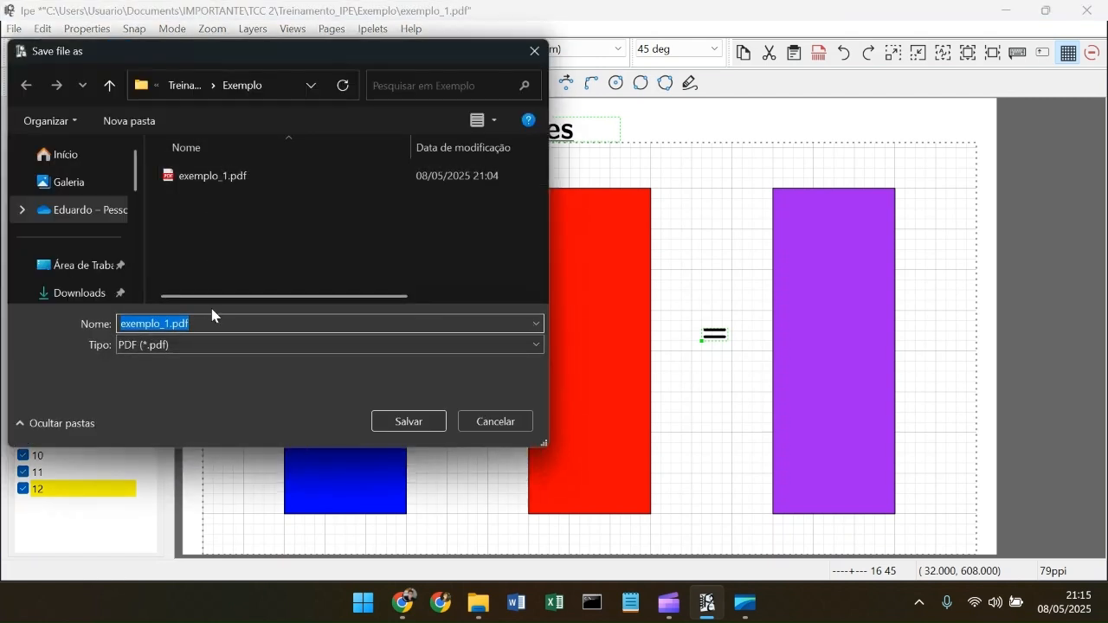
Step: Save the two-page presentation as a new PDF named exemplo_2.pdf in the Exemplo folder
{"action": "left_click", "coordinate": [170, 323]}
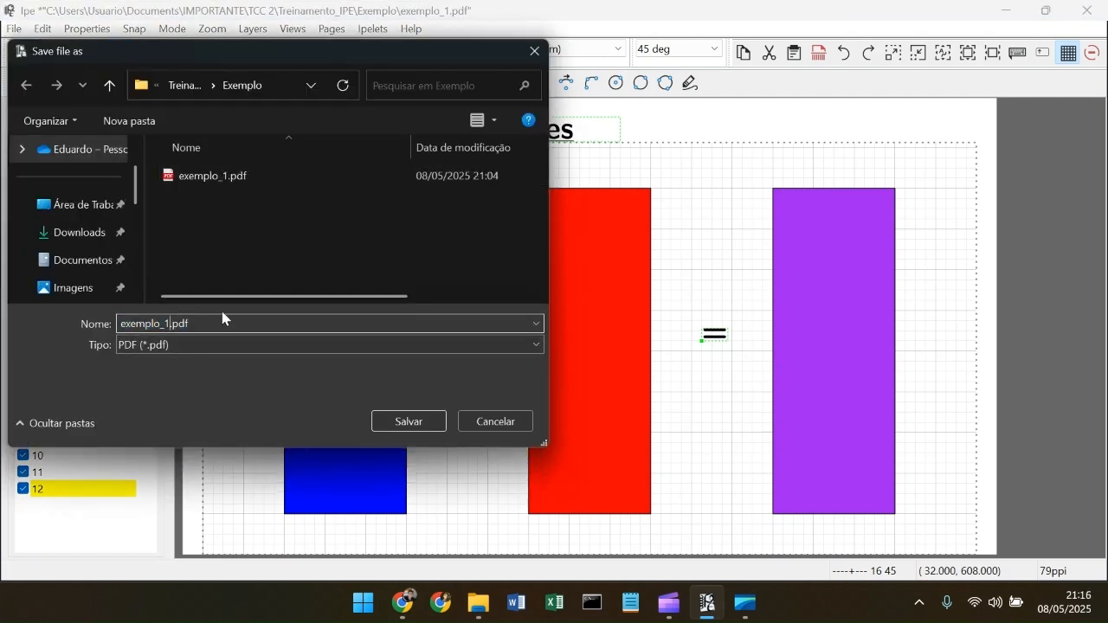
{"action": "key", "text": "BackSpace"}
{"action": "type", "text": "2"}
{"action": "left_click", "coordinate": [412, 424]}
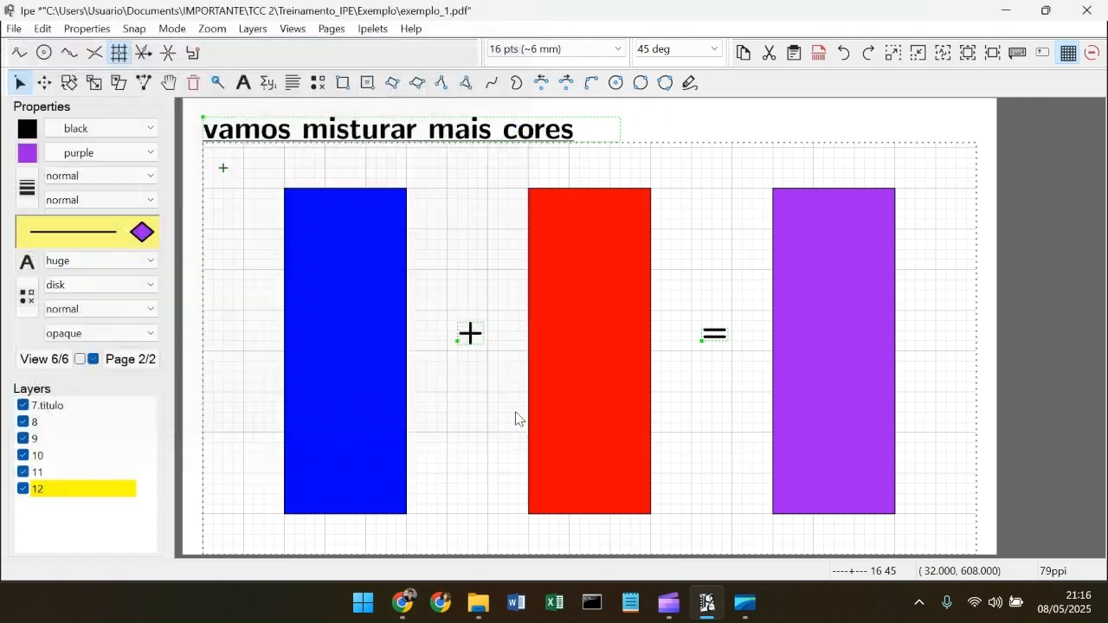
Step: Switch to File Explorer, find exemplo_2.pdf in the Treinamento_IPE\Exemplo folder and open it with Chrome
{"action": "left_click", "coordinate": [482, 606]}
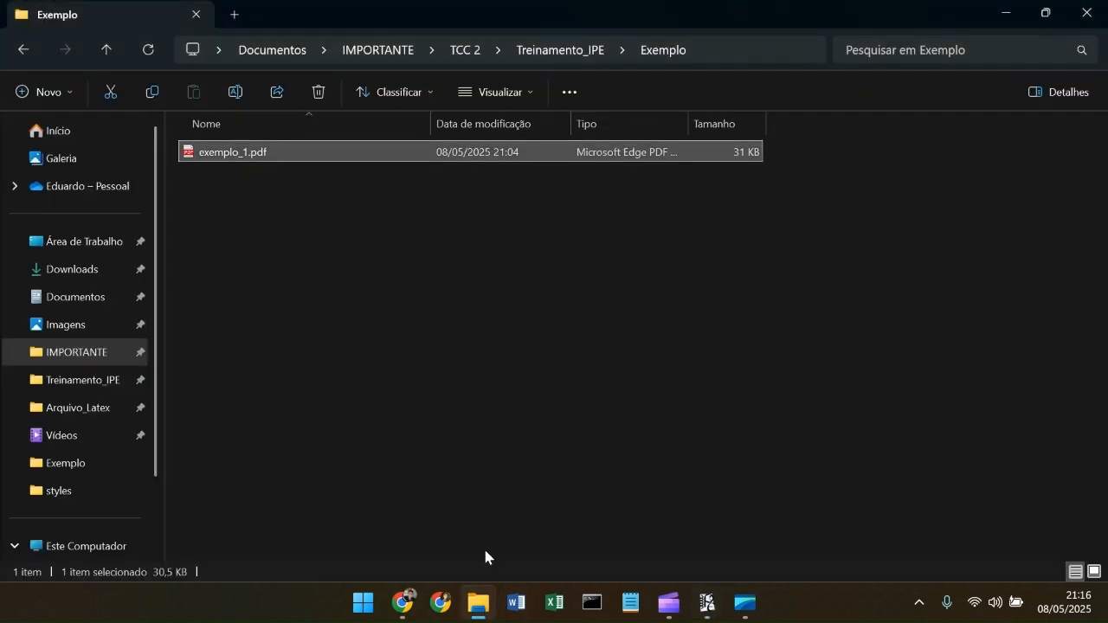
{"action": "left_click", "coordinate": [570, 52]}
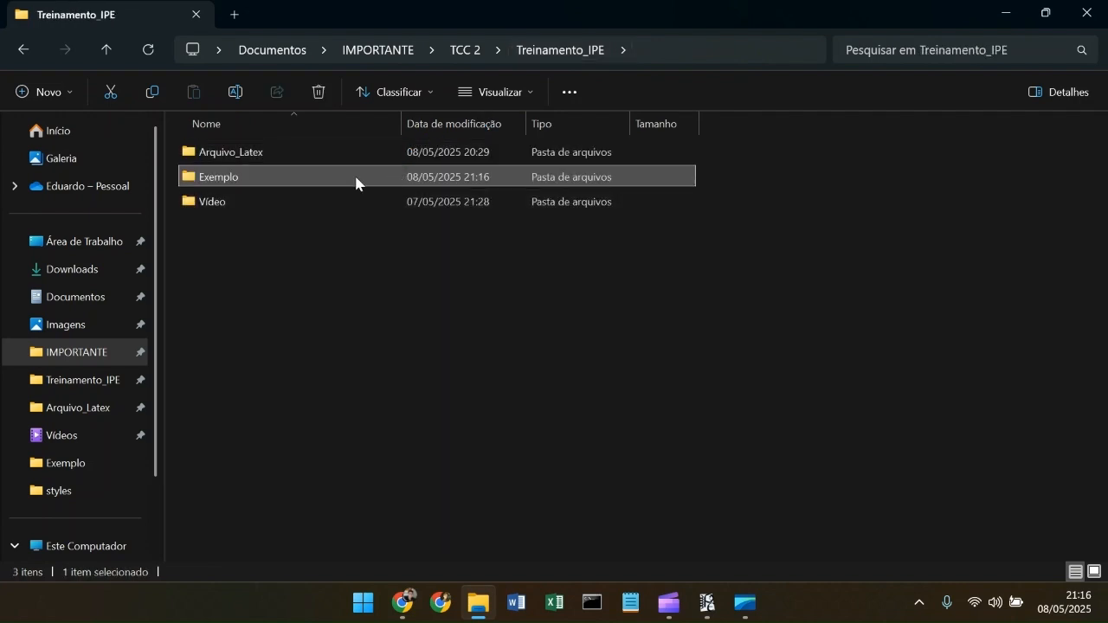
{"action": "double_click", "coordinate": [355, 178]}
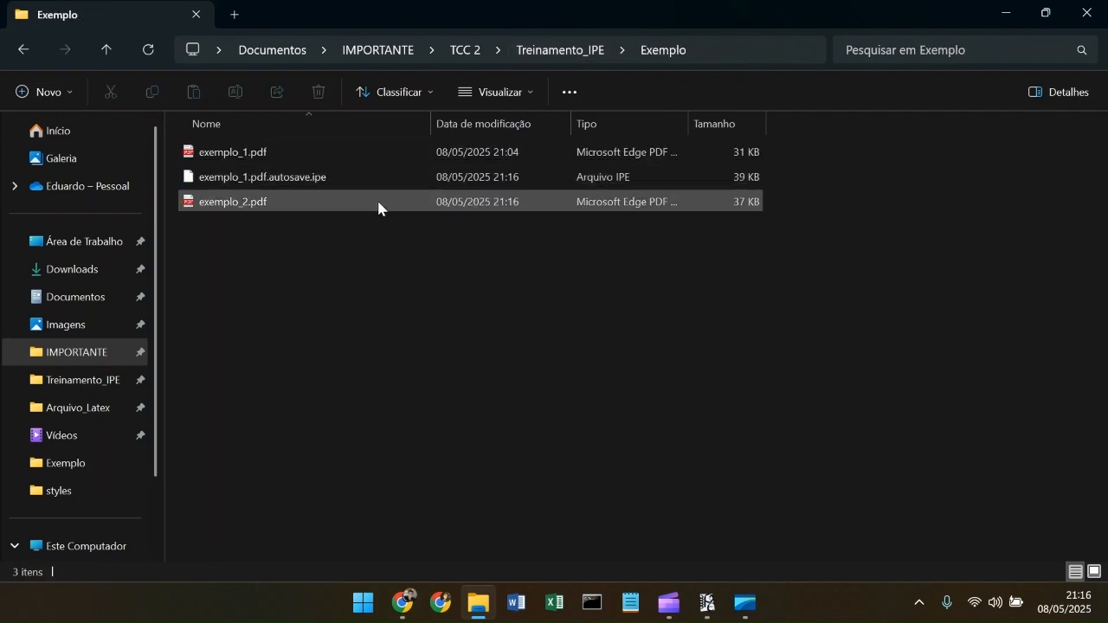
{"action": "right_click", "coordinate": [376, 201]}
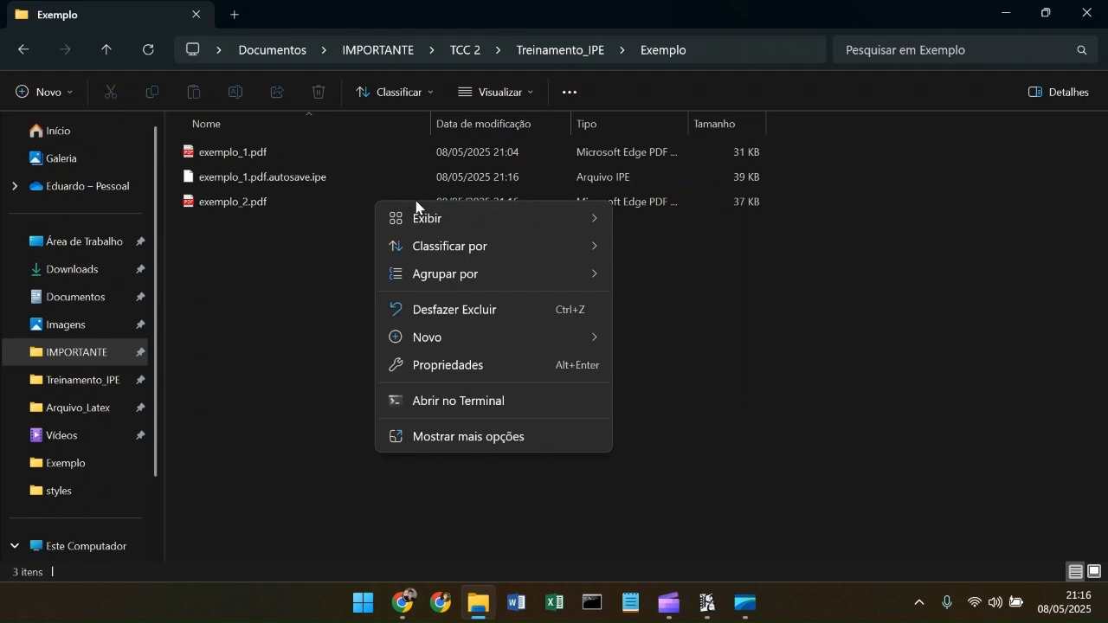
{"action": "left_click", "coordinate": [295, 264]}
{"action": "left_click", "coordinate": [306, 216]}
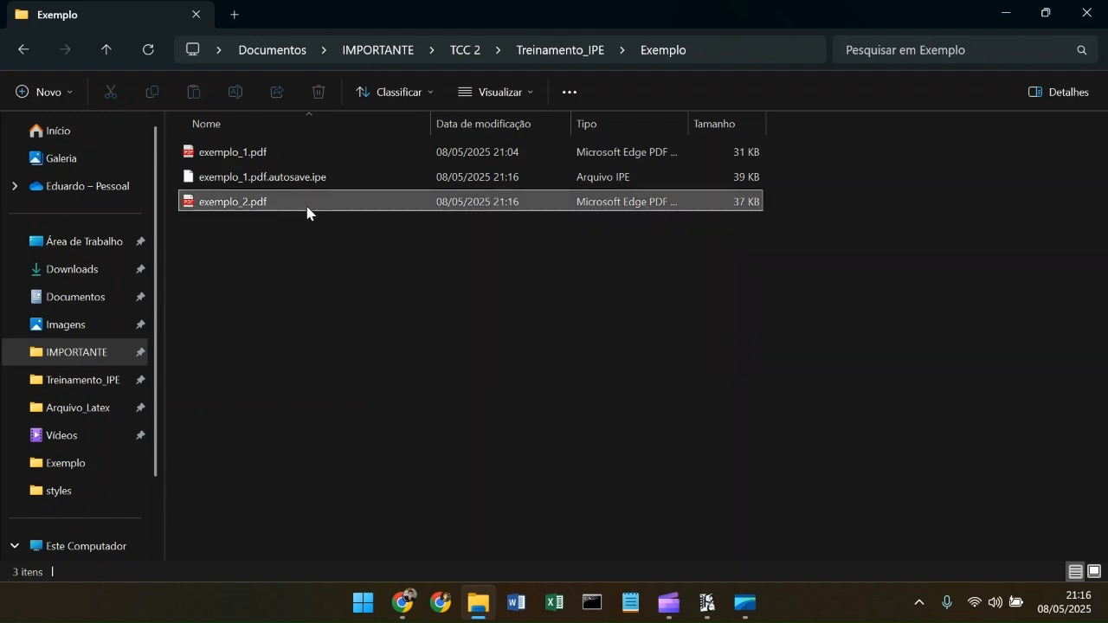
{"action": "right_click", "coordinate": [524, 203]}
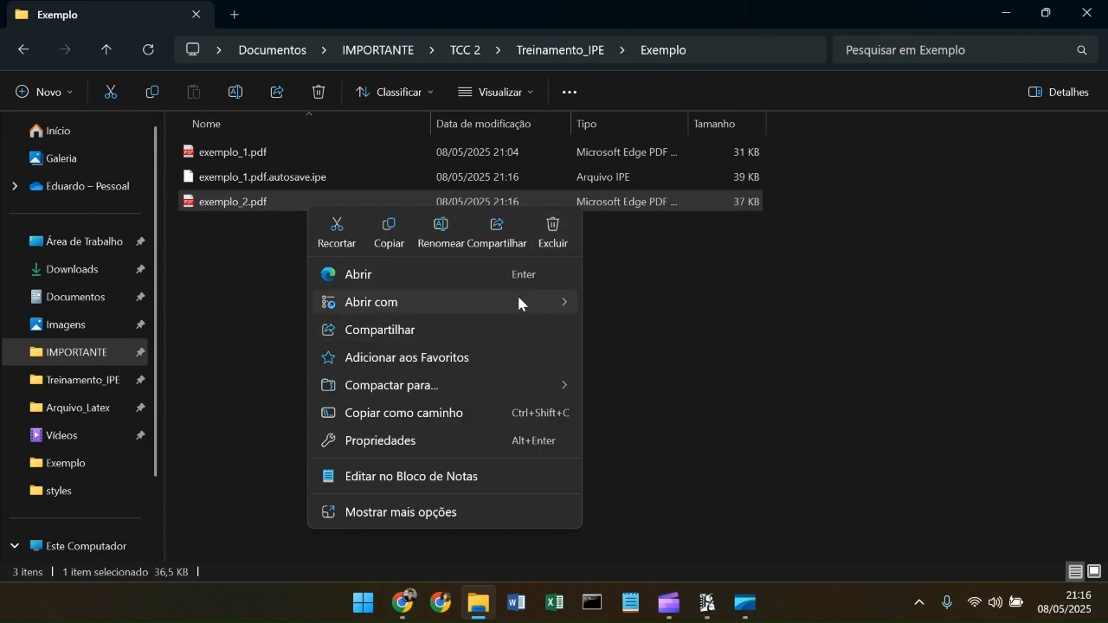
{"action": "mouse_move", "coordinate": [564, 306]}
{"action": "left_click", "coordinate": [650, 309]}
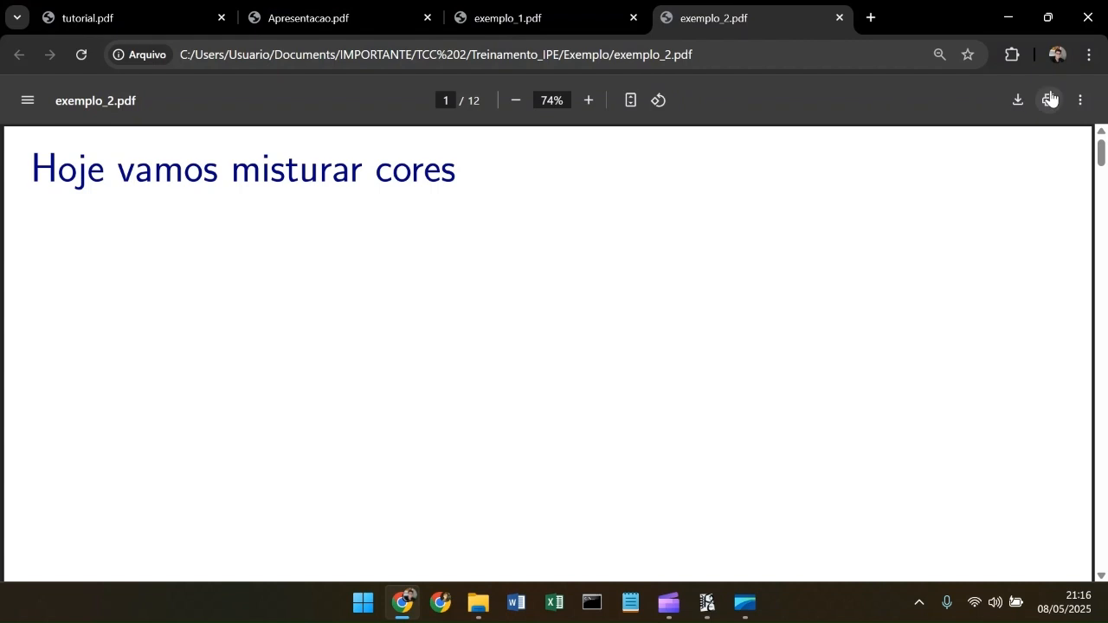
Step: Show exemplo_2.pdf in presentation mode and advance two slides from the first one
{"action": "left_click", "coordinate": [1082, 101]}
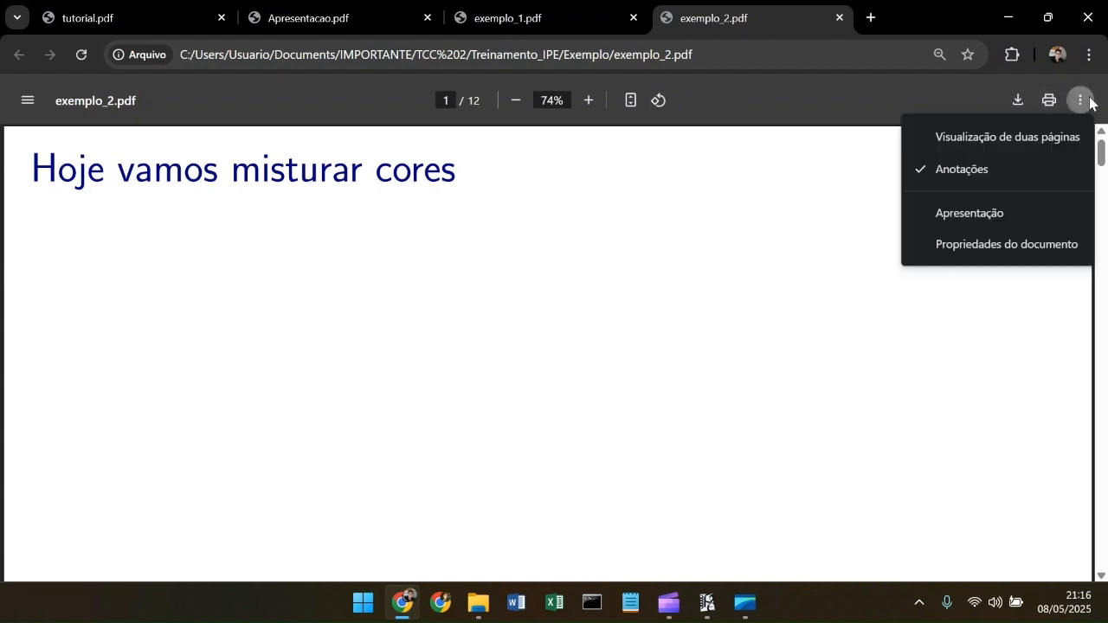
{"action": "left_click", "coordinate": [1014, 222]}
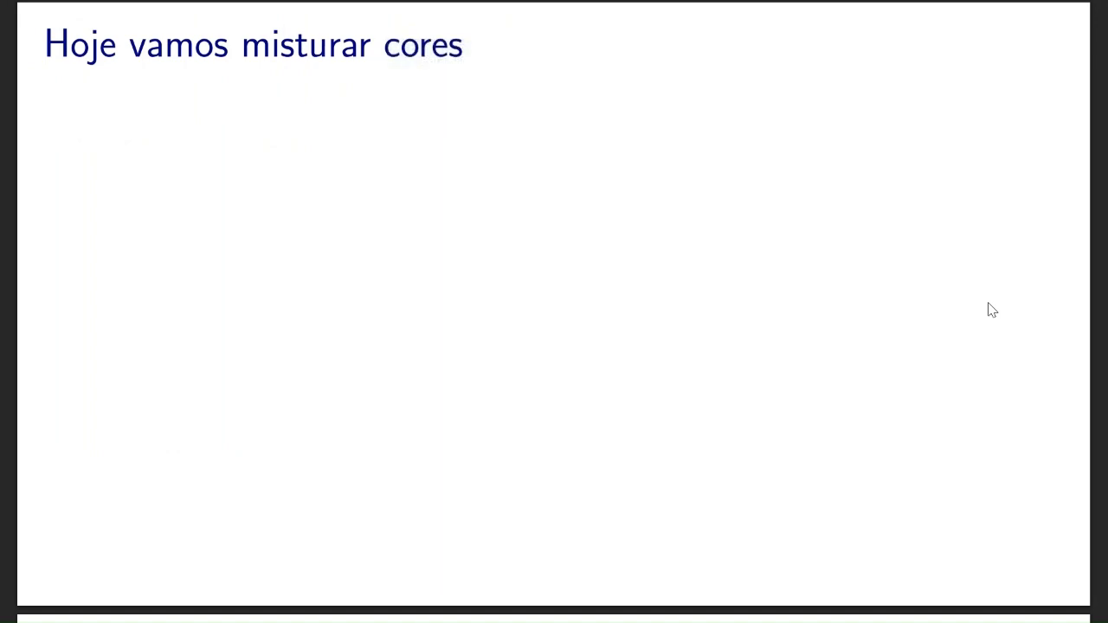
{"action": "key", "text": "Right"}
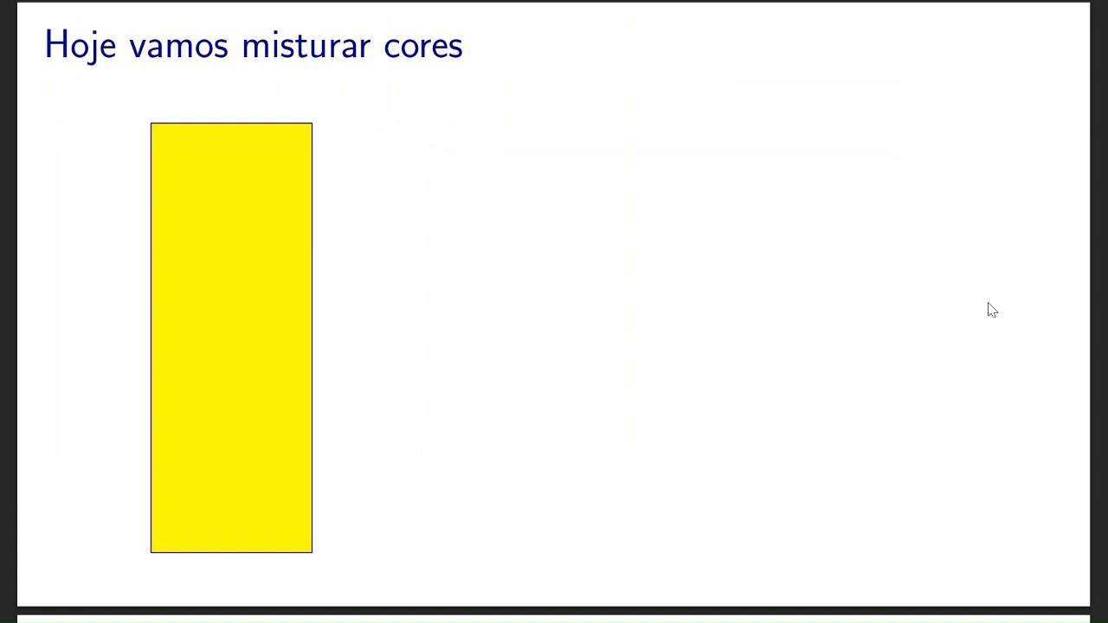
{"action": "key", "text": "Right"}
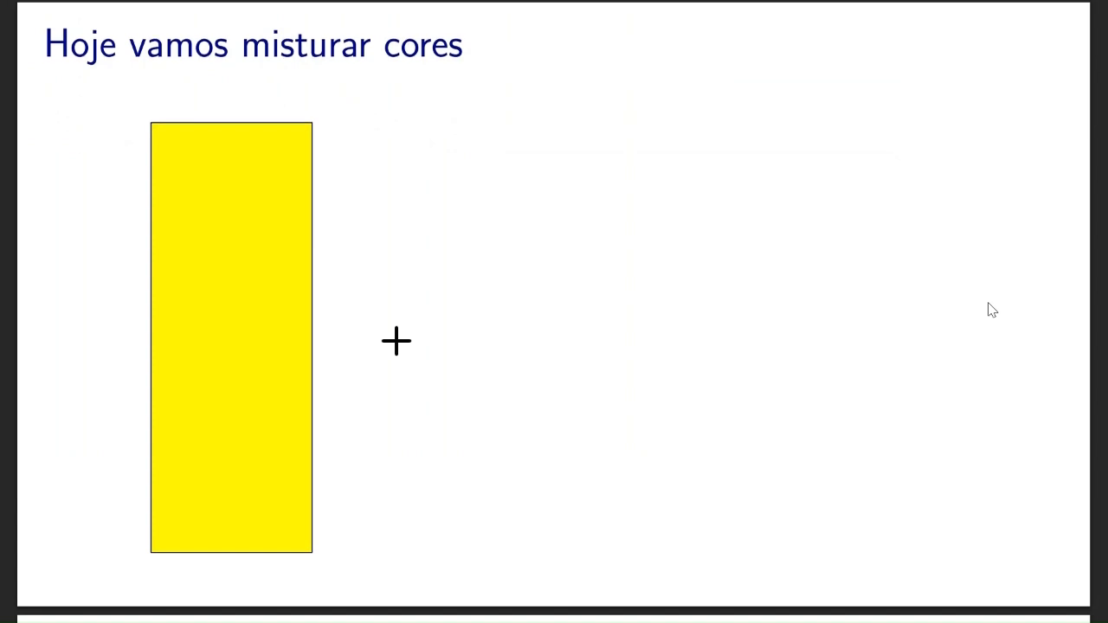
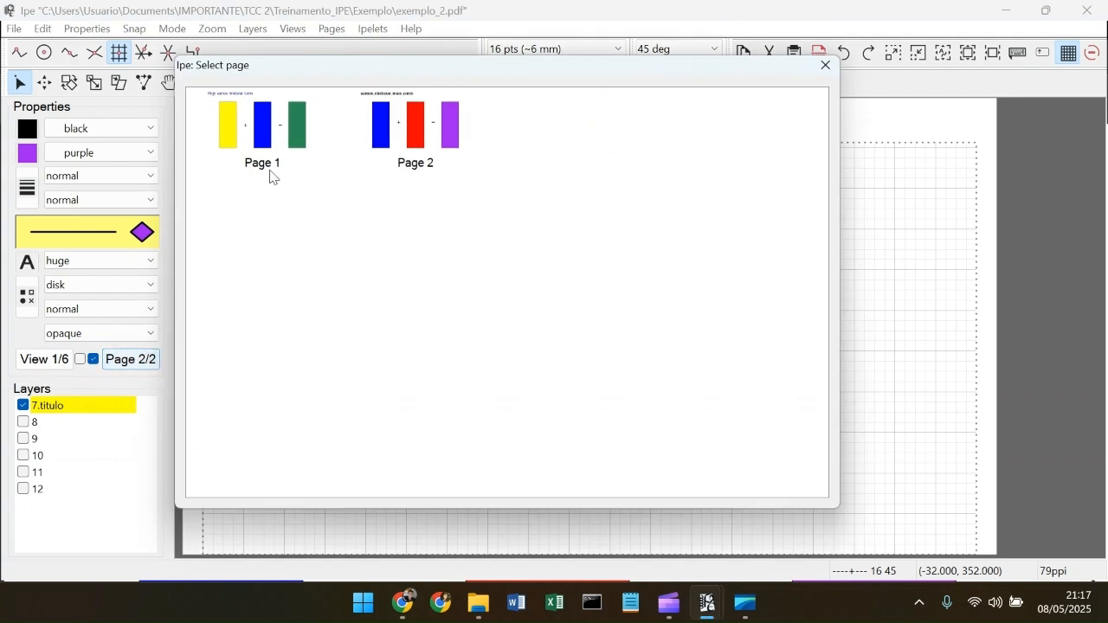
Step: Go to page 1 of the presentation in Ipe and look over the thumbnails of its views
{"action": "left_click", "coordinate": [289, 130]}
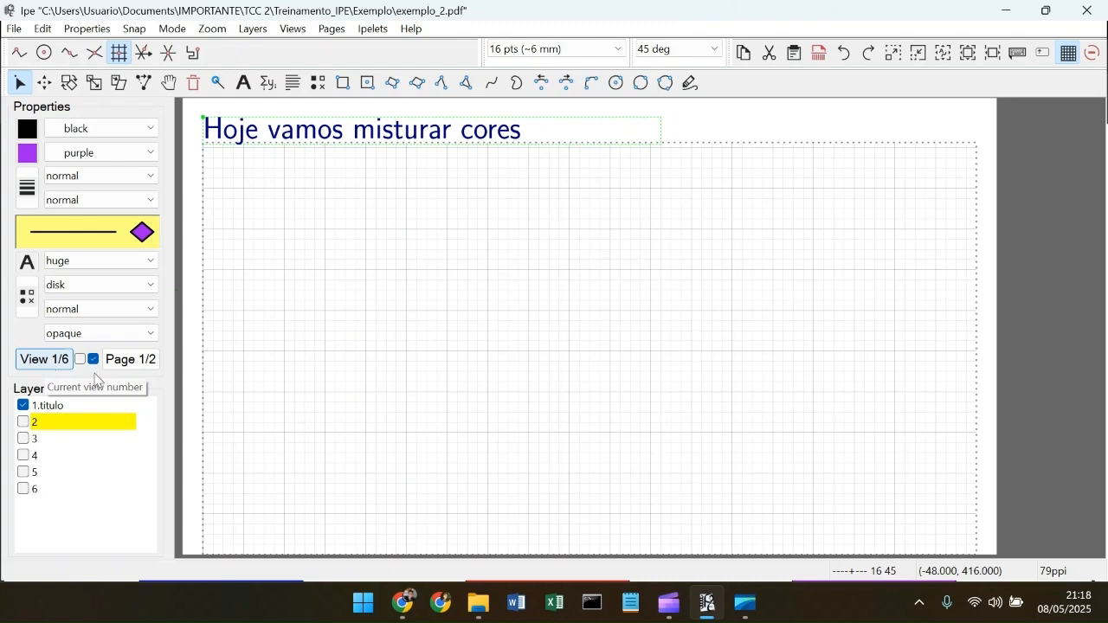
{"action": "left_click", "coordinate": [144, 367]}
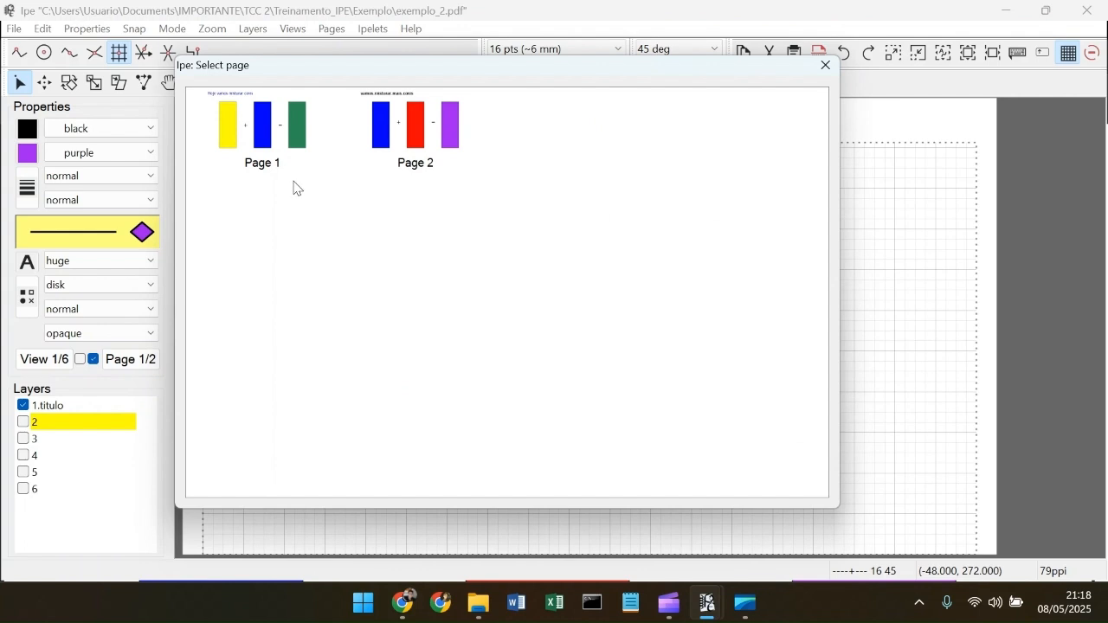
{"action": "double_click", "coordinate": [276, 154]}
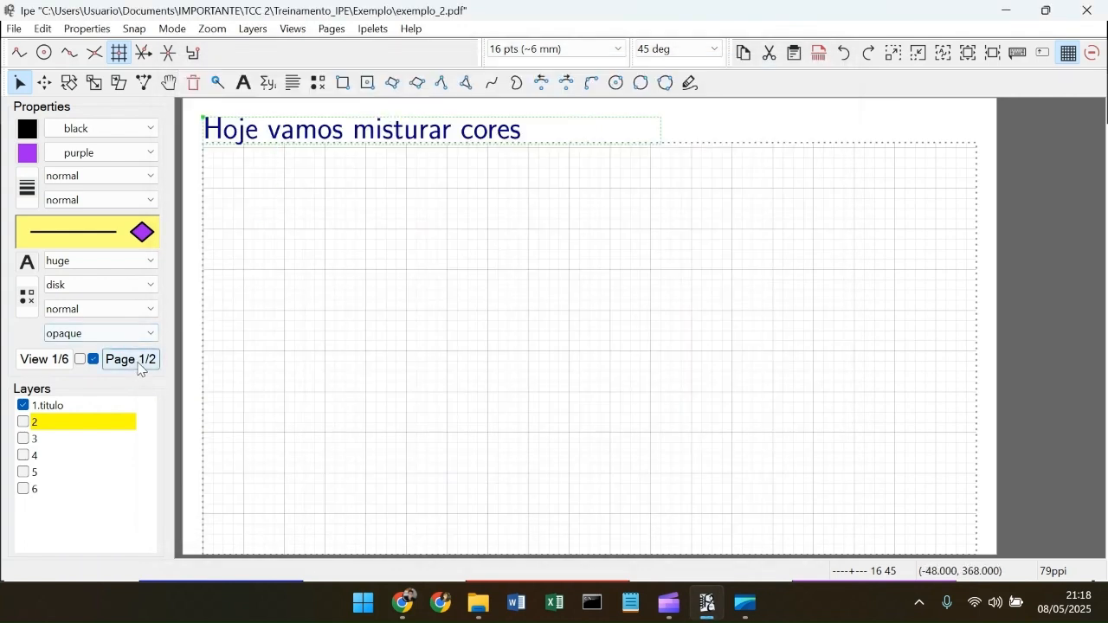
{"action": "left_click", "coordinate": [41, 360]}
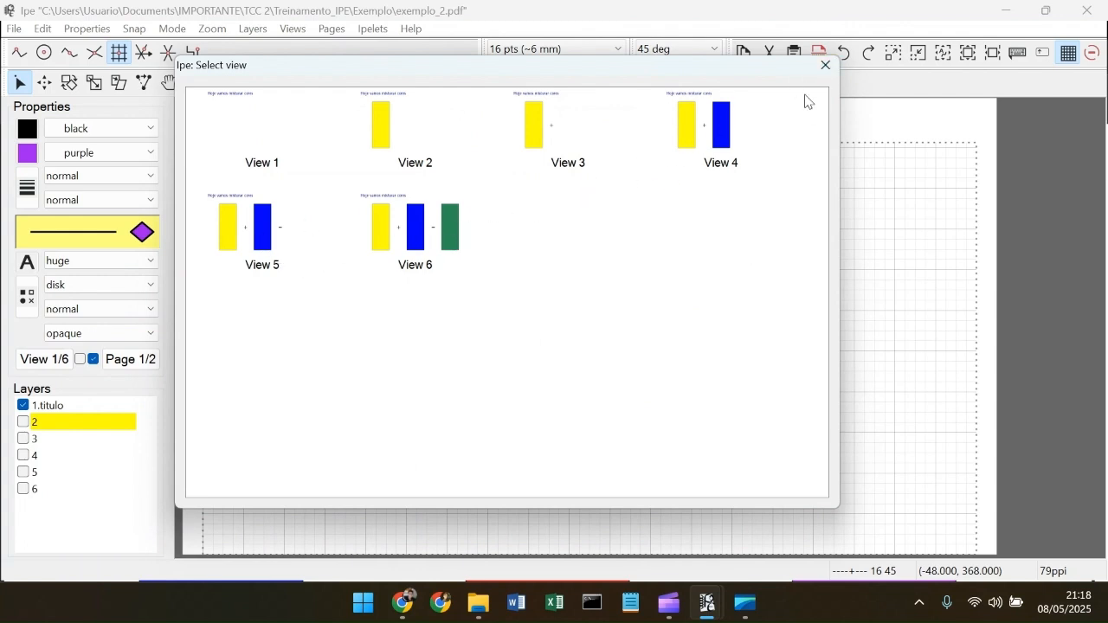
{"action": "left_click", "coordinate": [825, 66]}
Step: Go to page 2 and look over the thumbnails of its views
{"action": "left_click", "coordinate": [114, 362]}
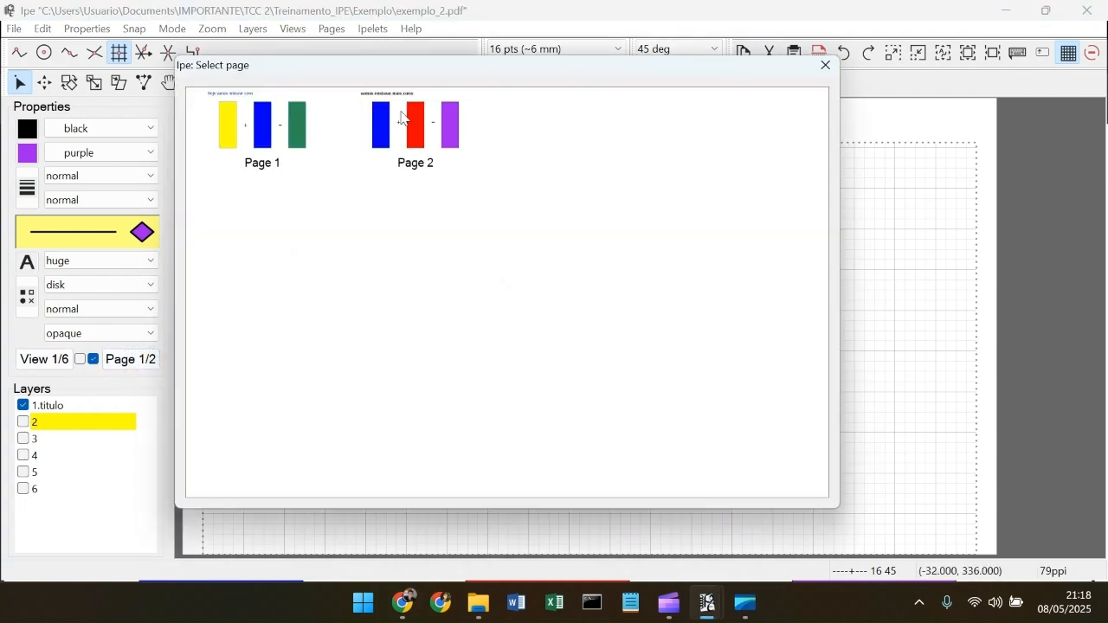
{"action": "left_click", "coordinate": [415, 117]}
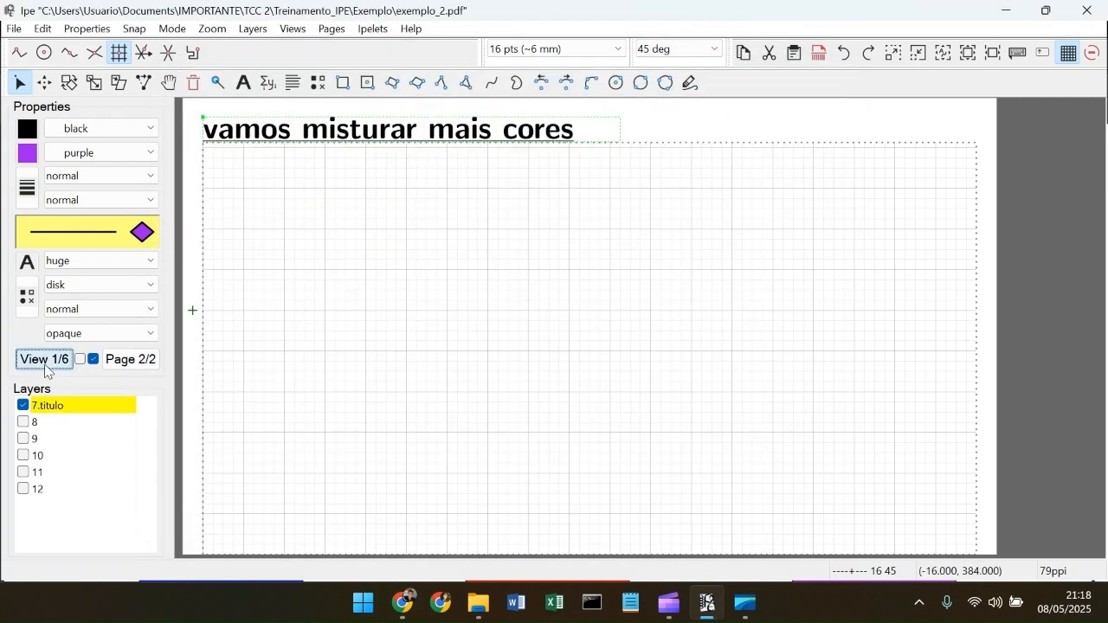
{"action": "left_click", "coordinate": [44, 360]}
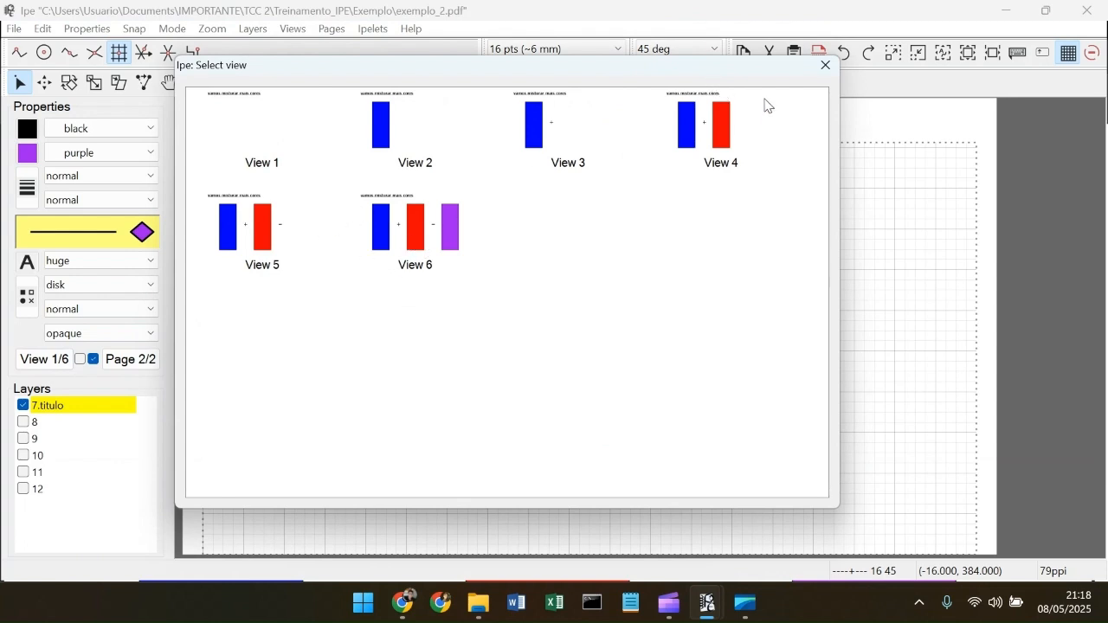
{"action": "left_click", "coordinate": [827, 66]}
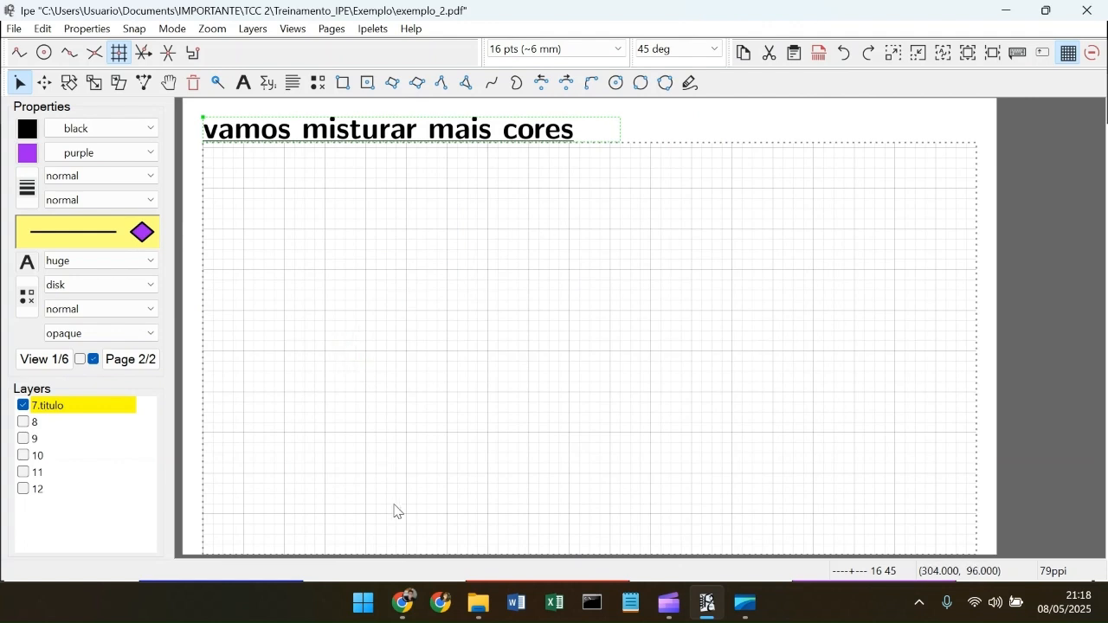
Step: Switch to Chrome and examine the title and colored rectangles on the last pages of exemplo_2.pdf at different zoom levels
{"action": "left_click", "coordinate": [403, 604]}
{"action": "scroll", "coordinate": [421, 314], "scroll_direction": "up", "scroll_amount": 8}
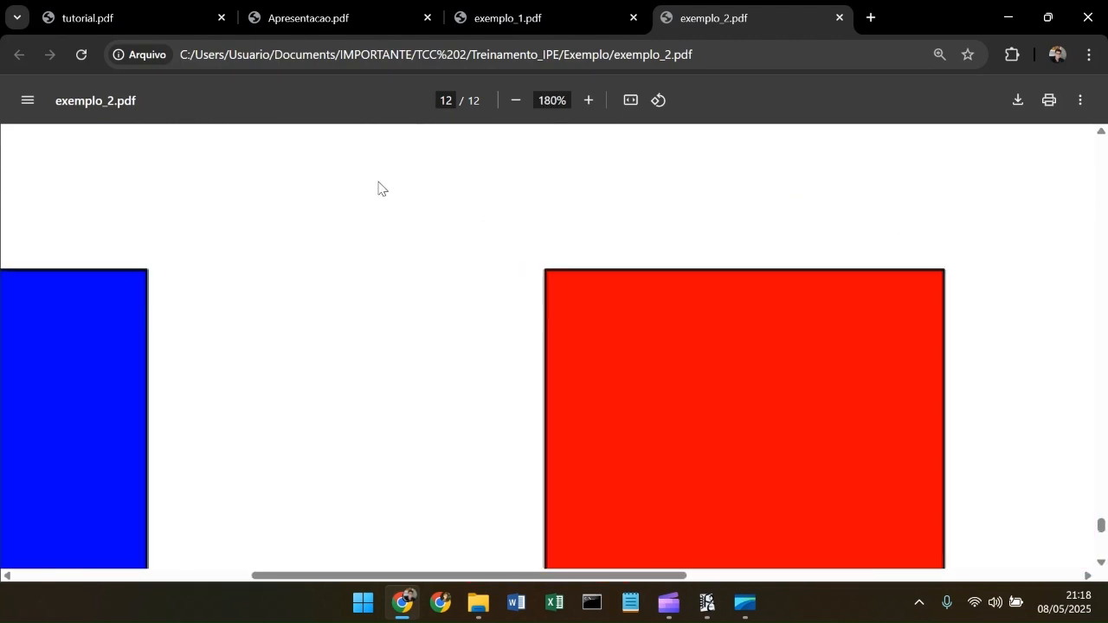
{"action": "scroll", "coordinate": [267, 404], "scroll_direction": "up", "scroll_amount": 5}
{"action": "scroll", "coordinate": [270, 381], "scroll_direction": "up", "scroll_amount": 3}
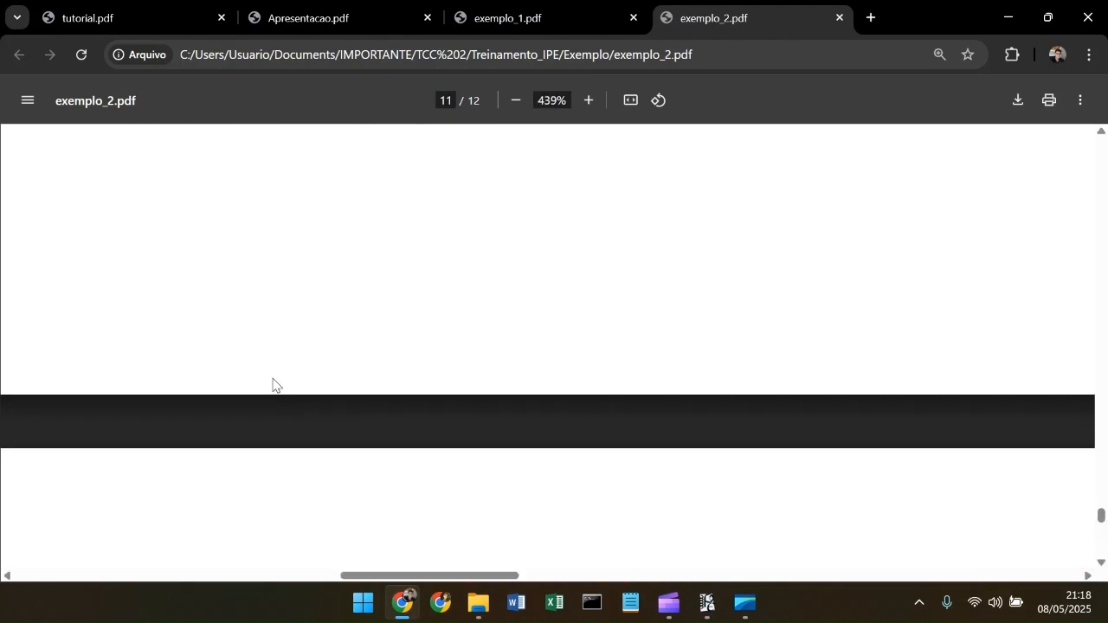
{"action": "scroll", "coordinate": [274, 377], "scroll_direction": "down", "scroll_amount": 4}
{"action": "scroll", "coordinate": [343, 355], "scroll_direction": "up", "scroll_amount": 1}
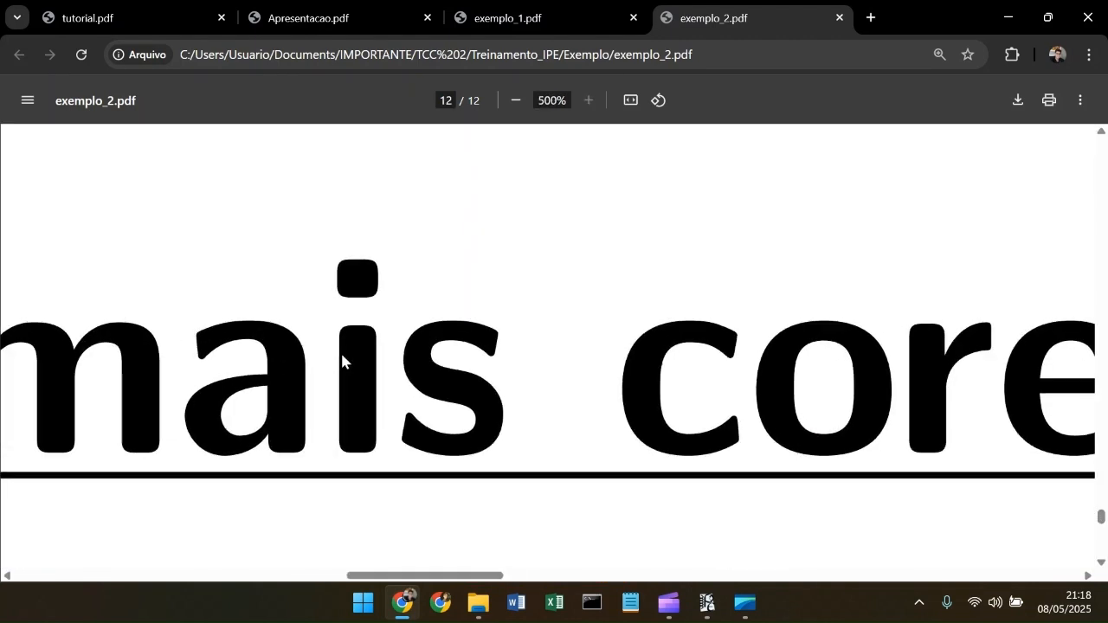
{"action": "scroll", "coordinate": [310, 372], "scroll_direction": "down", "scroll_amount": 8}
{"action": "scroll", "coordinate": [307, 373], "scroll_direction": "down", "scroll_amount": 2}
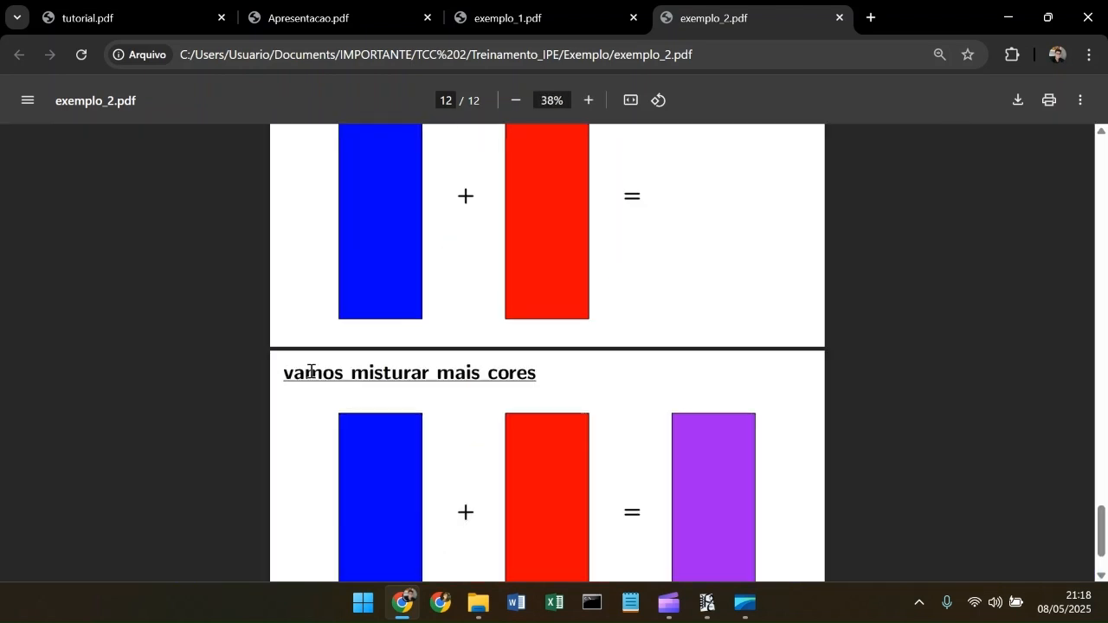
{"action": "scroll", "coordinate": [418, 401], "scroll_direction": "down", "scroll_amount": 1}
{"action": "scroll", "coordinate": [456, 401], "scroll_direction": "up", "scroll_amount": 1}
{"action": "scroll", "coordinate": [456, 402], "scroll_direction": "up", "scroll_amount": 3}
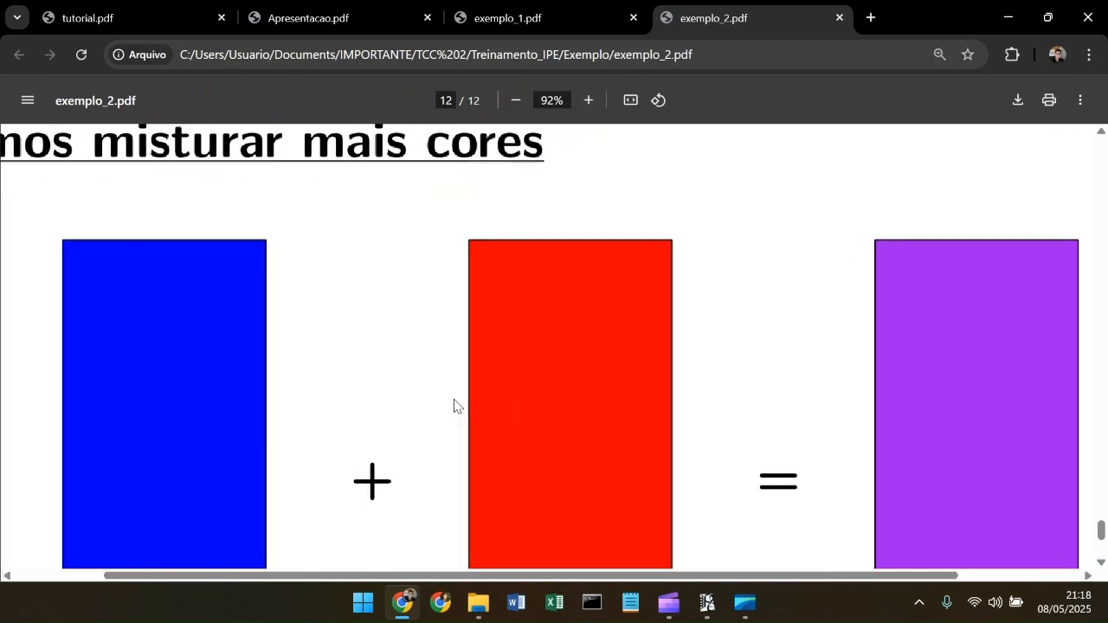
{"action": "scroll", "coordinate": [519, 355], "scroll_direction": "down", "scroll_amount": 3}
{"action": "scroll", "coordinate": [685, 336], "scroll_direction": "up", "scroll_amount": 3}
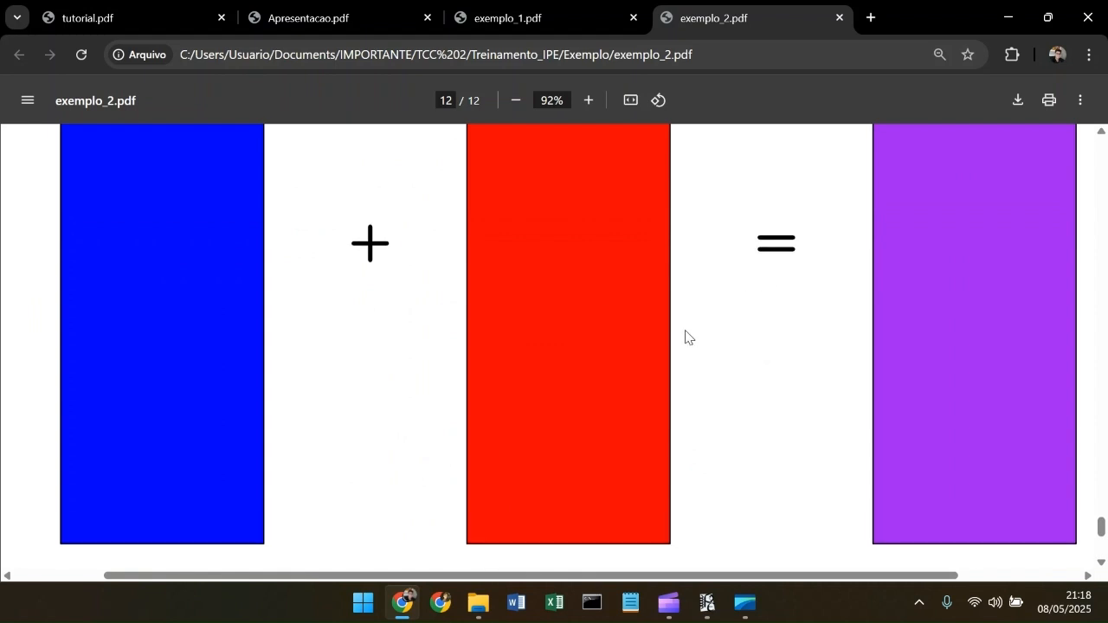
{"action": "scroll", "coordinate": [681, 333], "scroll_direction": "down", "scroll_amount": 3}
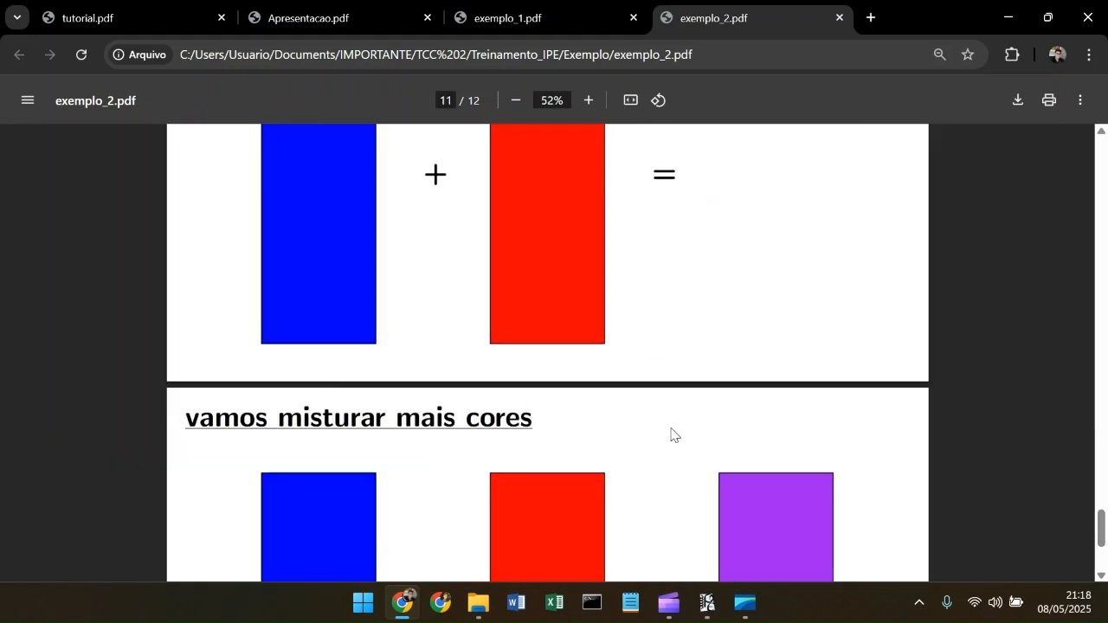
{"action": "scroll", "coordinate": [670, 436], "scroll_direction": "up", "scroll_amount": 1}
Step: Return to Ipe and display view 6 of page 2
{"action": "mouse_move", "coordinate": [707, 601]}
{"action": "left_click", "coordinate": [715, 558]}
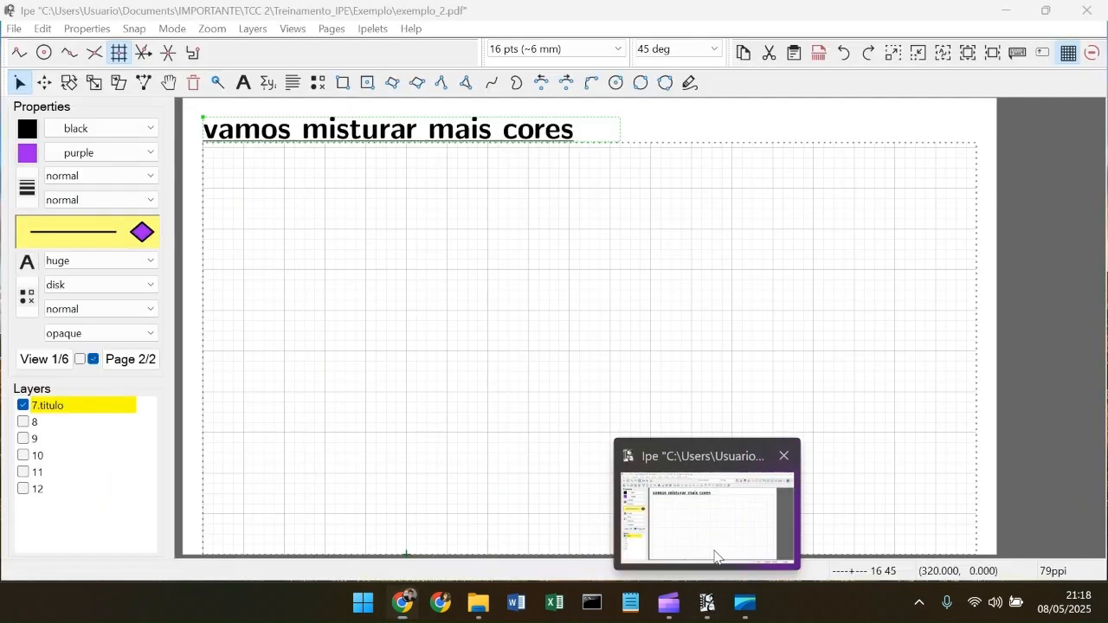
{"action": "left_click", "coordinate": [39, 360]}
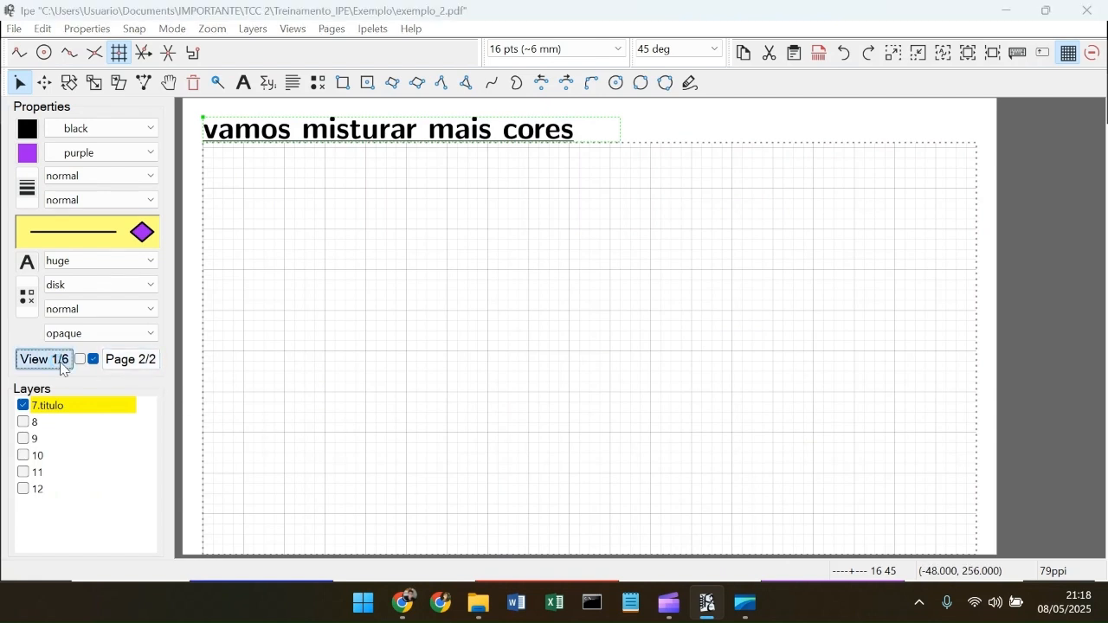
{"action": "double_click", "coordinate": [449, 261]}
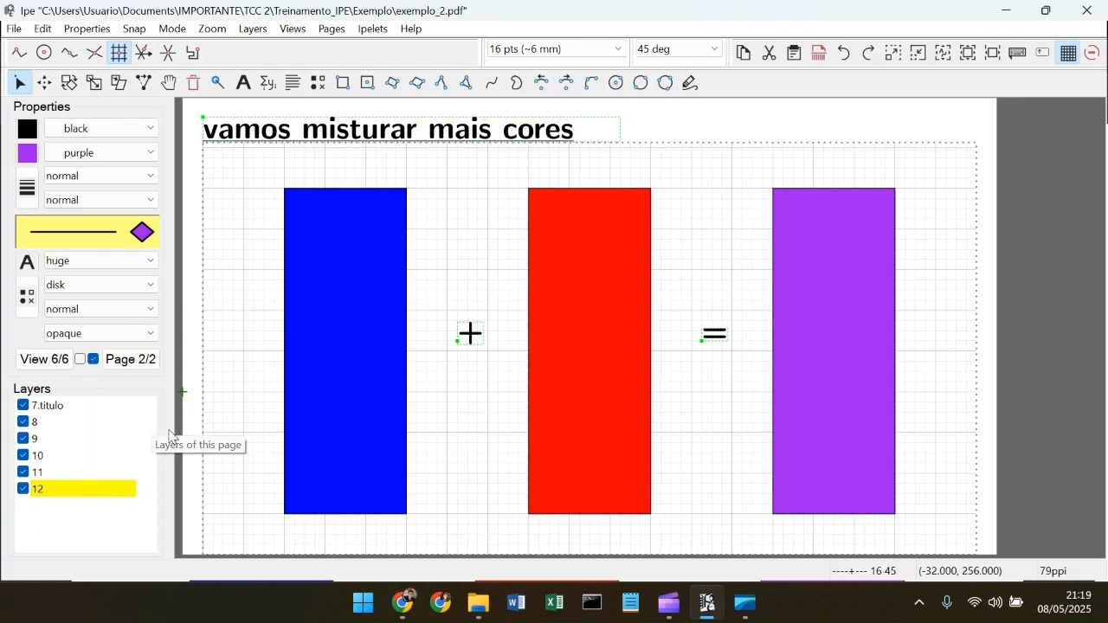
Step: Switch to Chrome and look through the open documents tutorial.pdf, Apresentacao.pdf and exemplo_1.pdf
{"action": "left_click", "coordinate": [403, 604]}
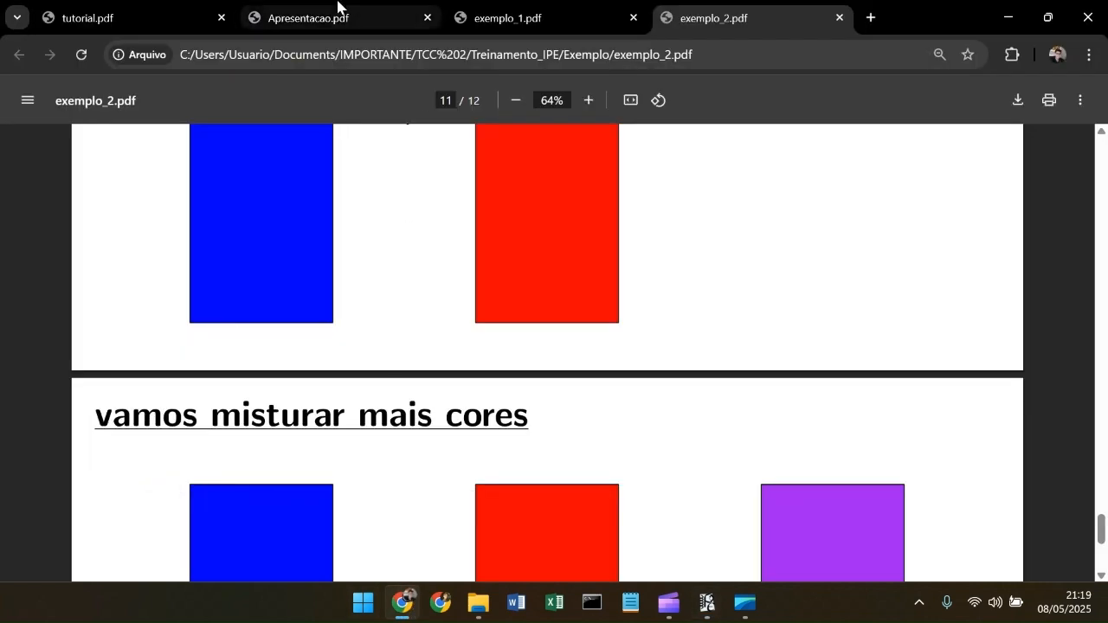
{"action": "left_click", "coordinate": [367, 10]}
{"action": "left_click", "coordinate": [210, 7]}
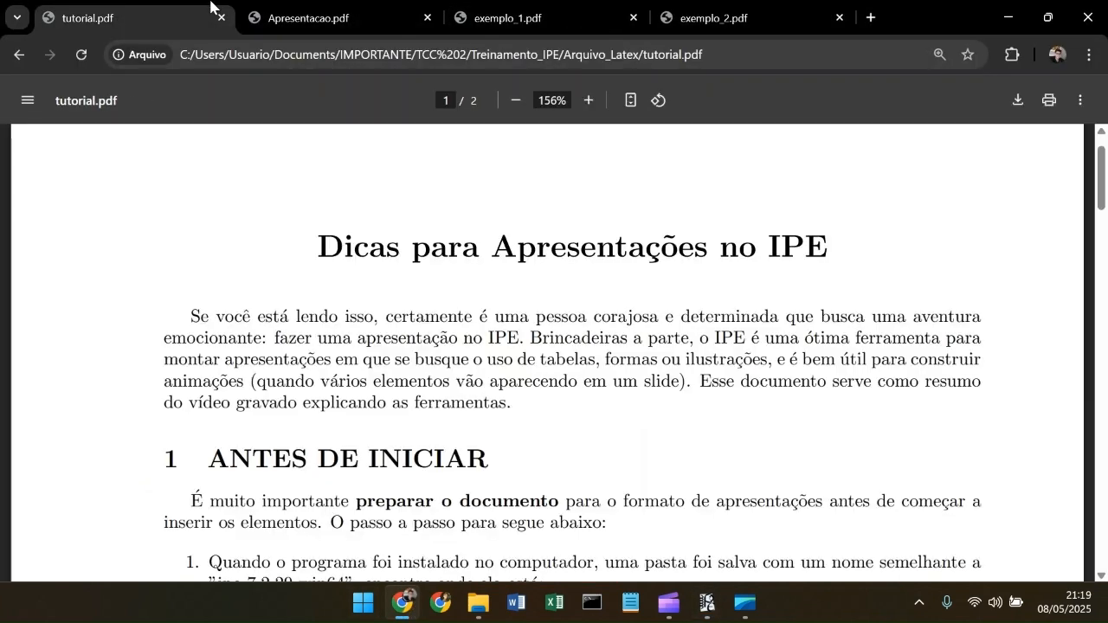
{"action": "left_click", "coordinate": [355, 11]}
{"action": "left_click", "coordinate": [501, 7]}
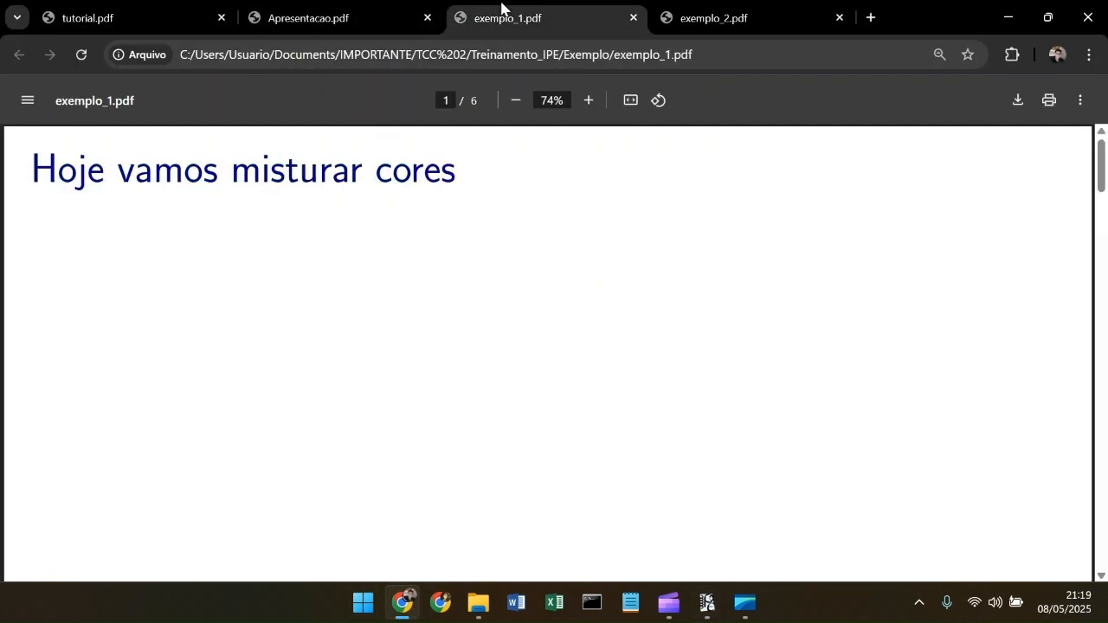
Step: Examine tutorial.pdf at different zoom levels, from the introduction and document preparation steps to the section "Dicas úteis"
{"action": "left_click", "coordinate": [710, 11]}
{"action": "left_click", "coordinate": [82, 18]}
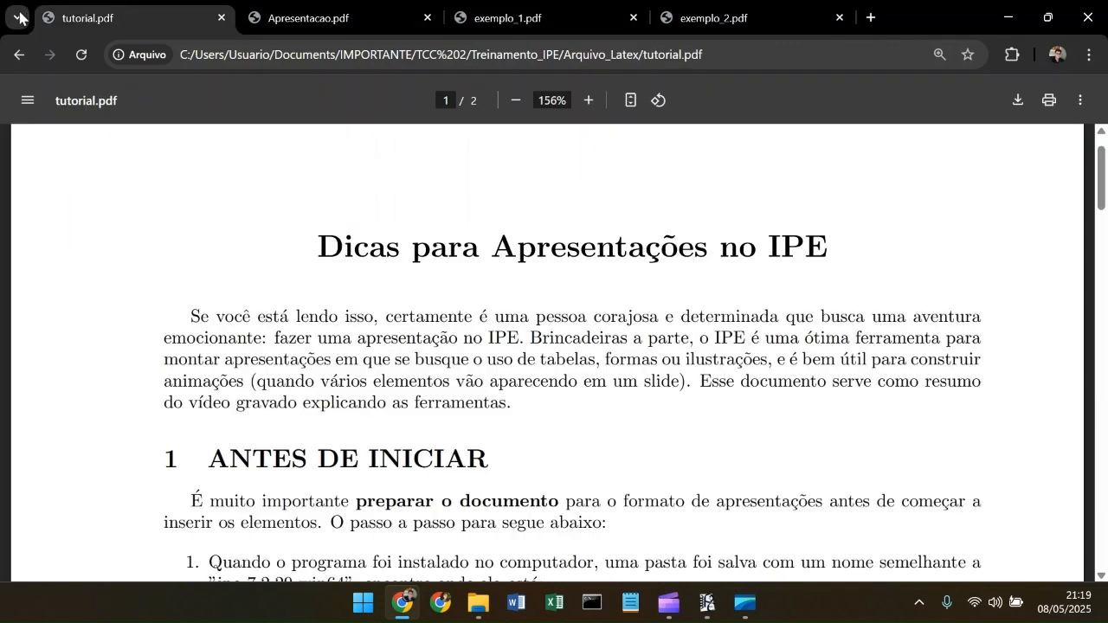
{"action": "scroll", "coordinate": [587, 420], "scroll_direction": "down", "scroll_amount": 3}
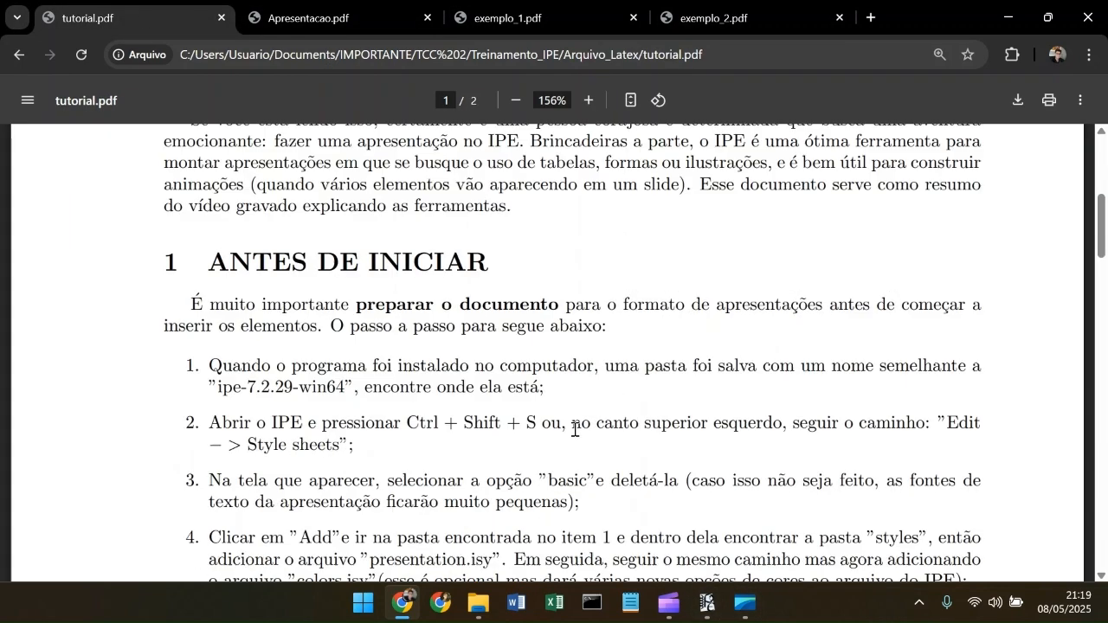
{"action": "scroll", "coordinate": [572, 408], "scroll_direction": "up", "scroll_amount": 4}
{"action": "scroll", "coordinate": [572, 393], "scroll_direction": "down", "scroll_amount": 5}
{"action": "scroll", "coordinate": [573, 393], "scroll_direction": "down", "scroll_amount": 6}
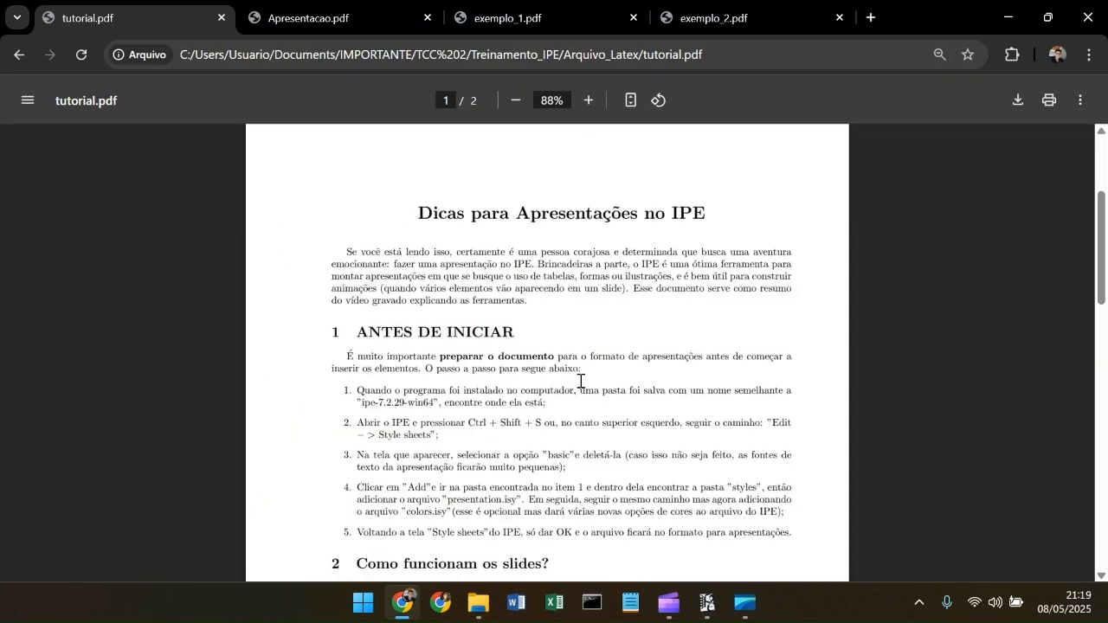
{"action": "scroll", "coordinate": [631, 353], "scroll_direction": "down", "scroll_amount": 6}
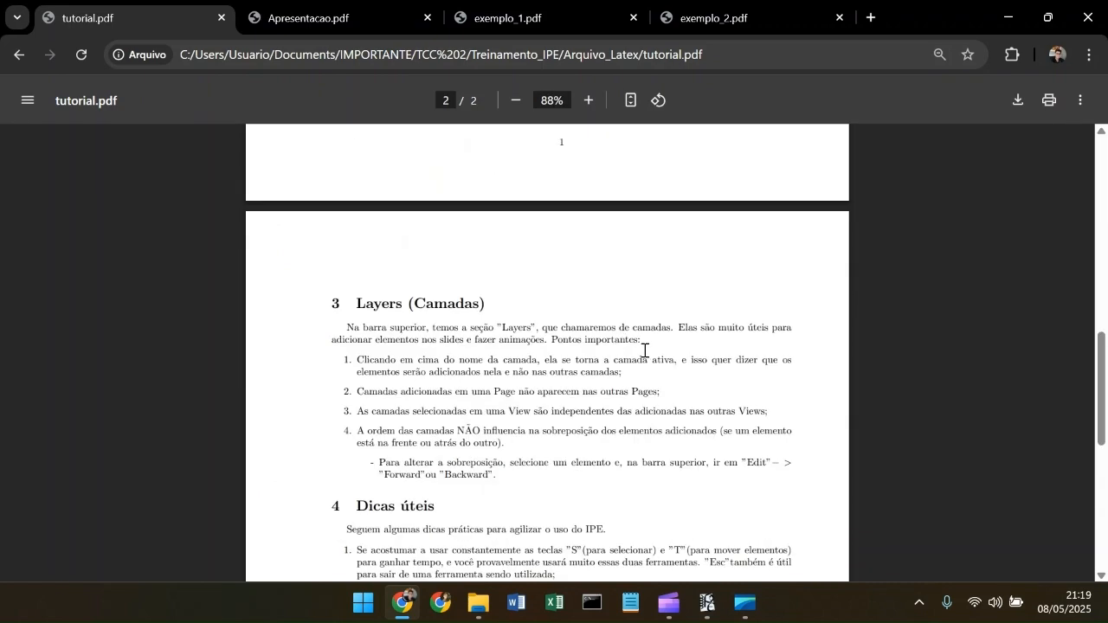
{"action": "scroll", "coordinate": [440, 218], "scroll_direction": "up", "scroll_amount": 2}
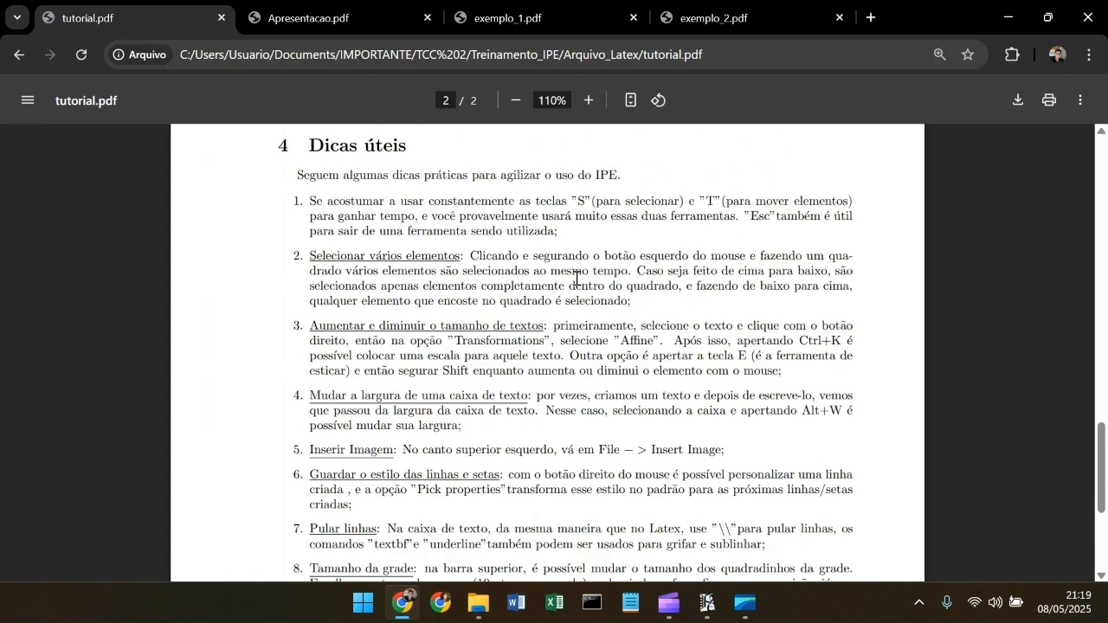
{"action": "scroll", "coordinate": [592, 299], "scroll_direction": "down", "scroll_amount": 3}
{"action": "scroll", "coordinate": [600, 320], "scroll_direction": "up", "scroll_amount": 3}
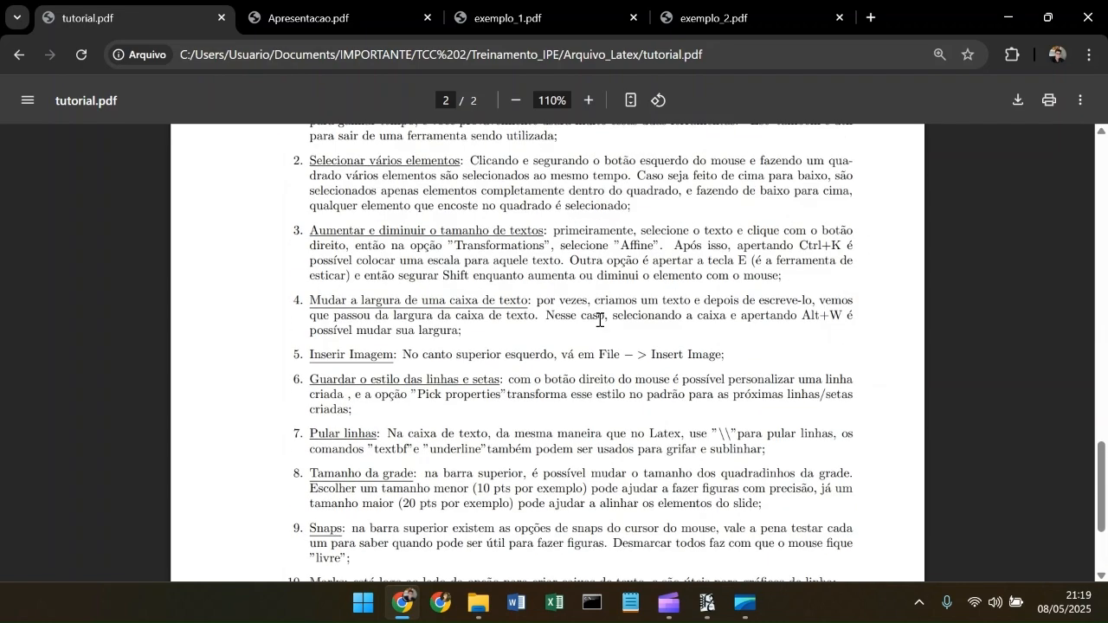
{"action": "scroll", "coordinate": [651, 254], "scroll_direction": "up", "scroll_amount": 3}
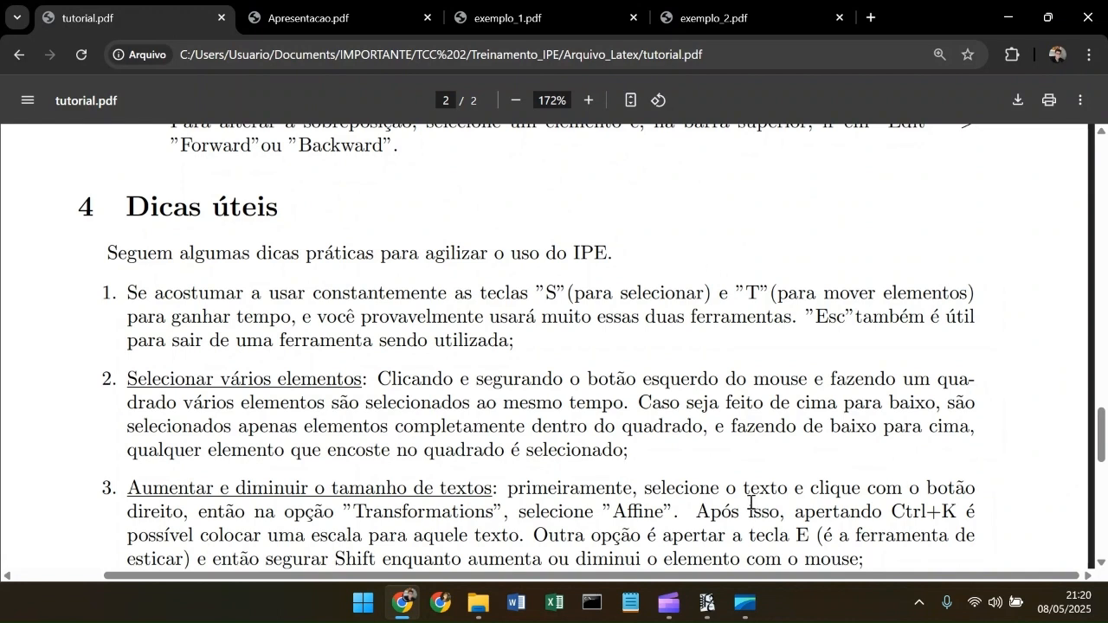
Step: Switch to Ipe and set the blue rectangle's tiling pattern to falling, checking the hatched fill up close
{"action": "left_click", "coordinate": [709, 607]}
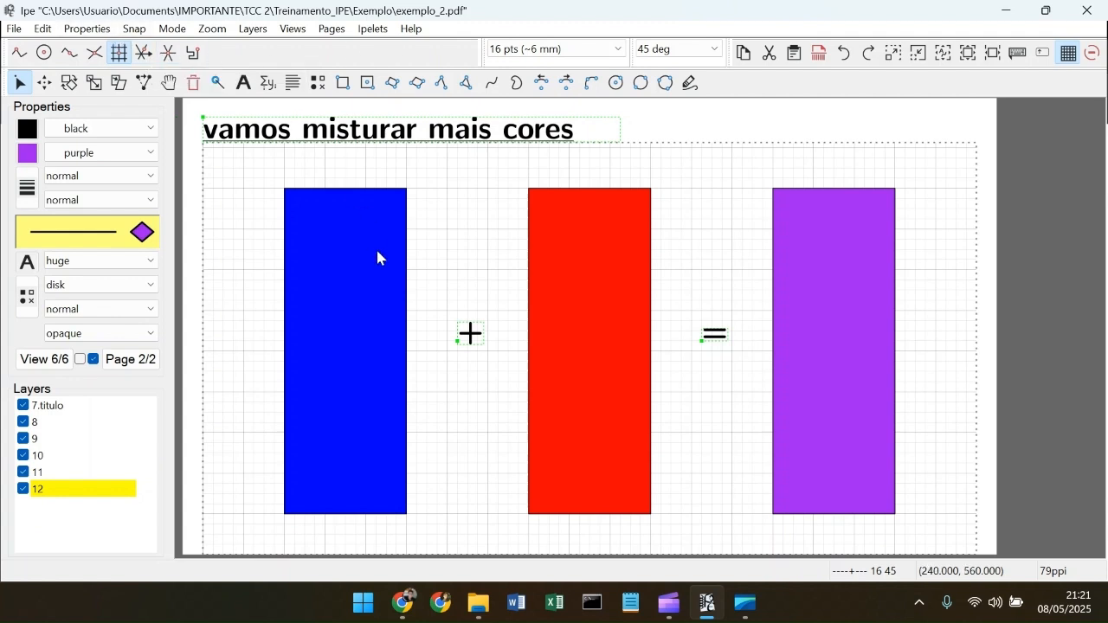
{"action": "left_click", "coordinate": [408, 299]}
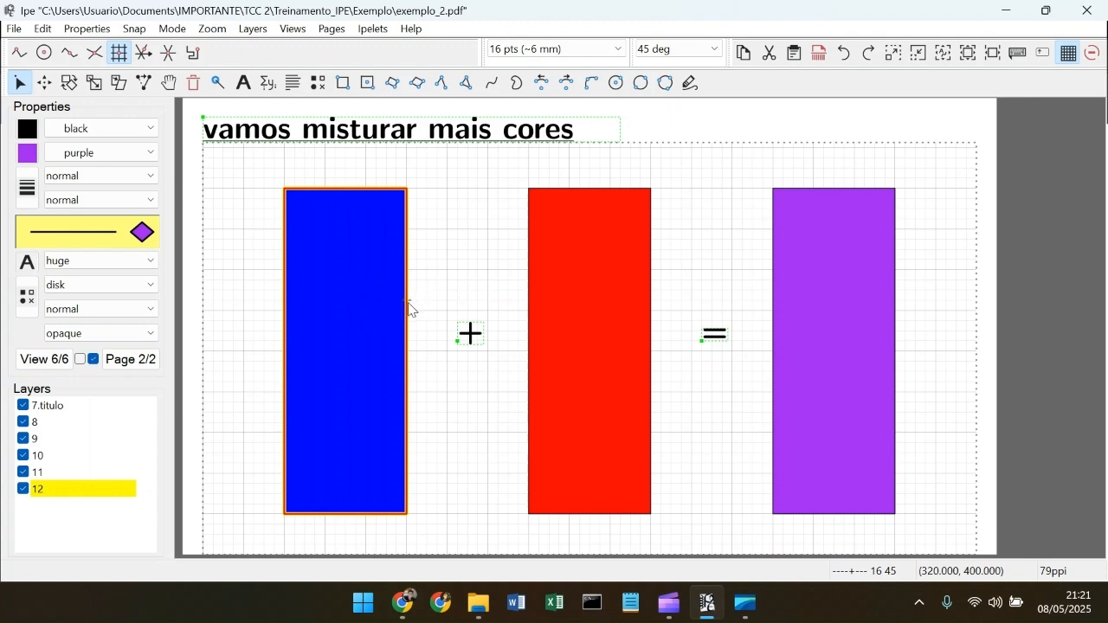
{"action": "right_click", "coordinate": [405, 316]}
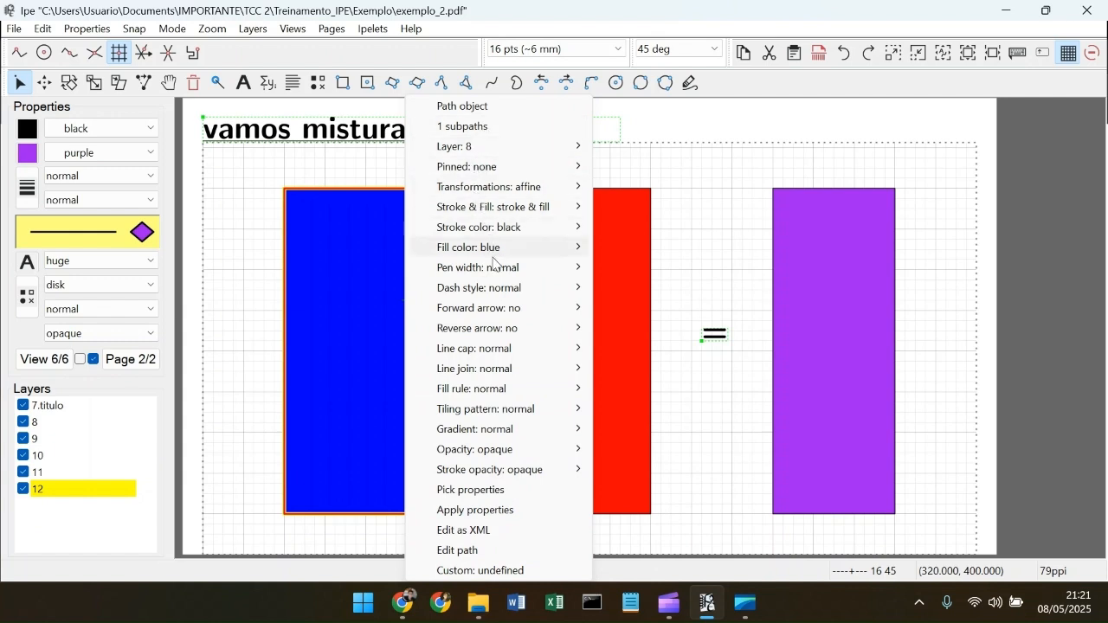
{"action": "mouse_move", "coordinate": [498, 278]}
{"action": "mouse_move", "coordinate": [519, 338]}
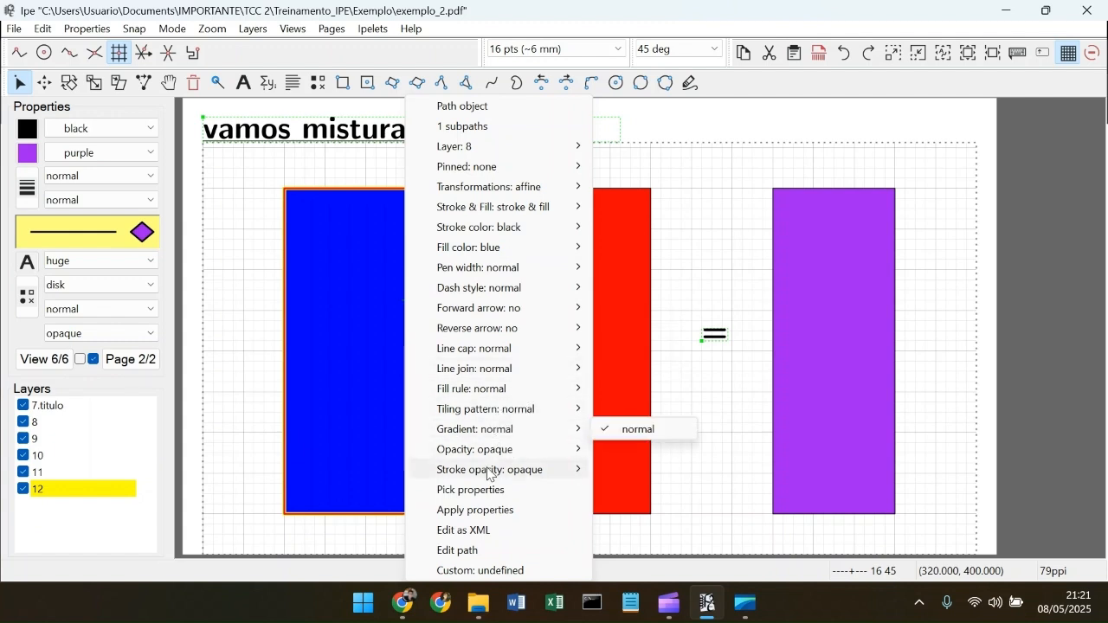
{"action": "mouse_move", "coordinate": [512, 419]}
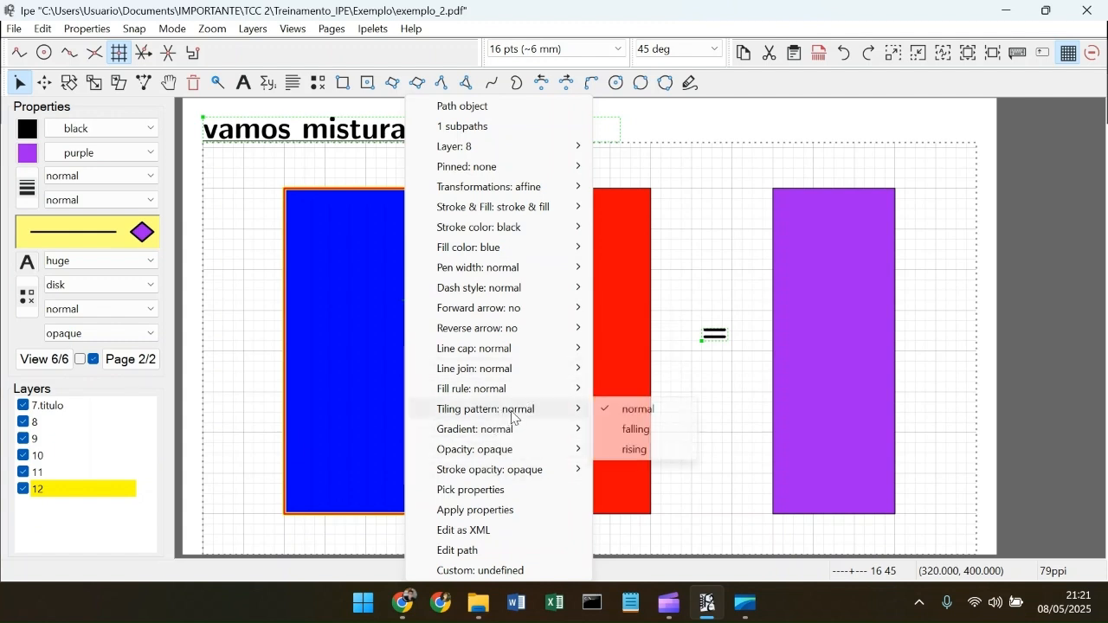
{"action": "left_click", "coordinate": [637, 430]}
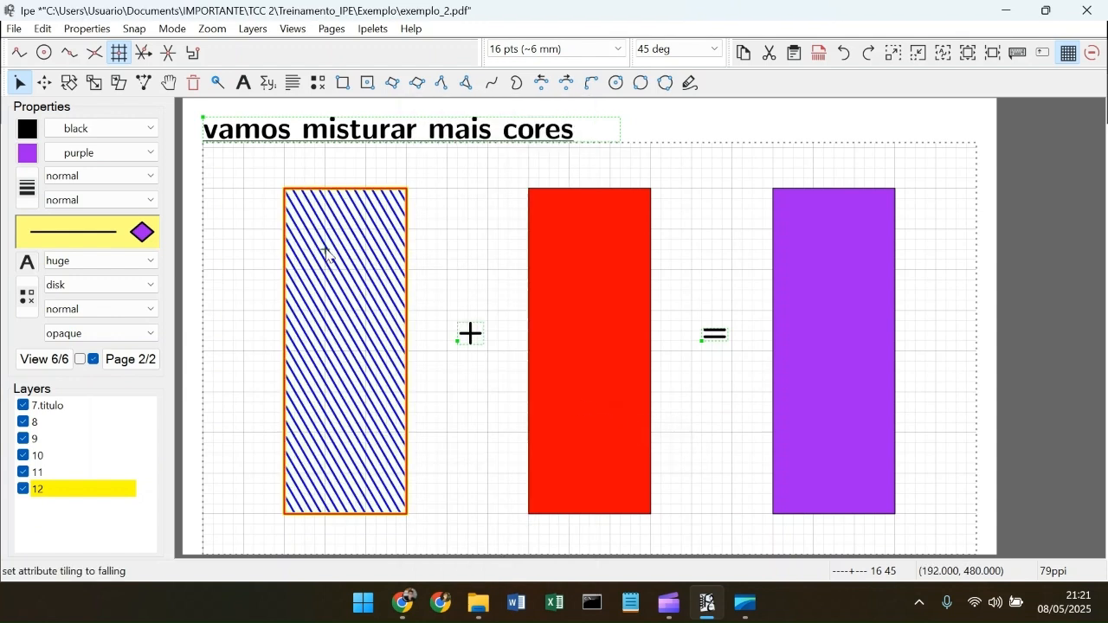
{"action": "left_click", "coordinate": [464, 262]}
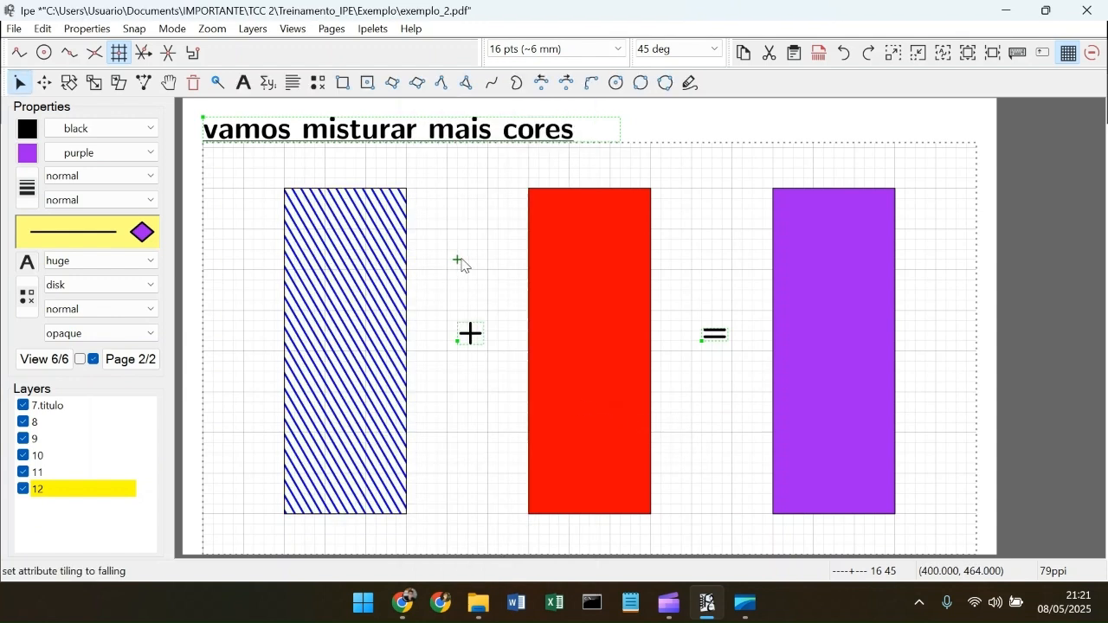
{"action": "scroll", "coordinate": [321, 285], "scroll_direction": "up", "scroll_amount": 1}
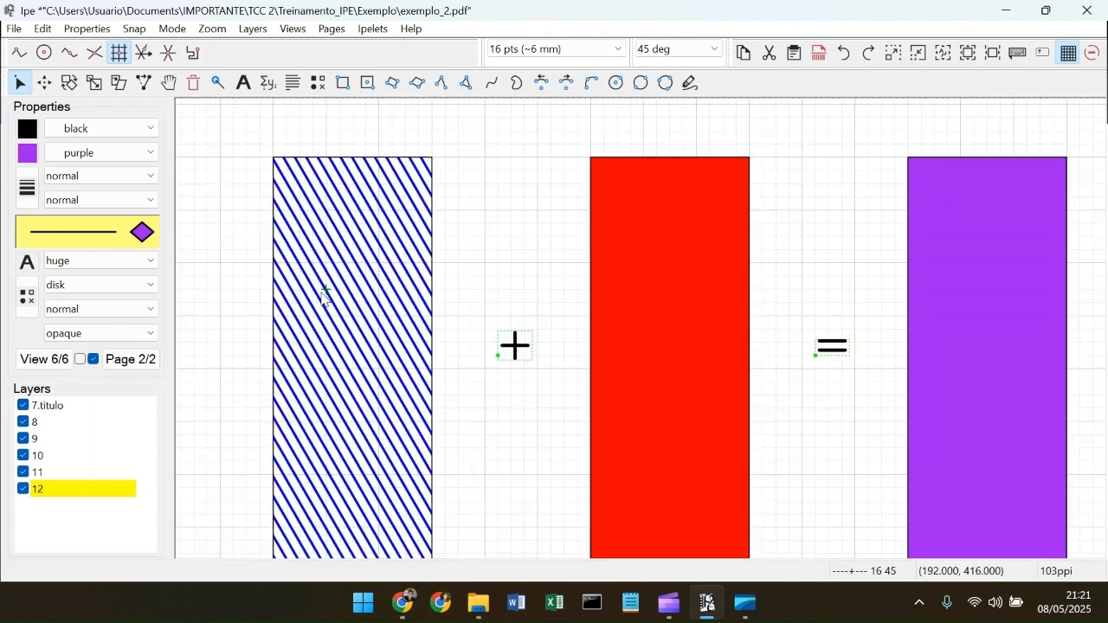
{"action": "scroll", "coordinate": [316, 290], "scroll_direction": "down", "scroll_amount": 1}
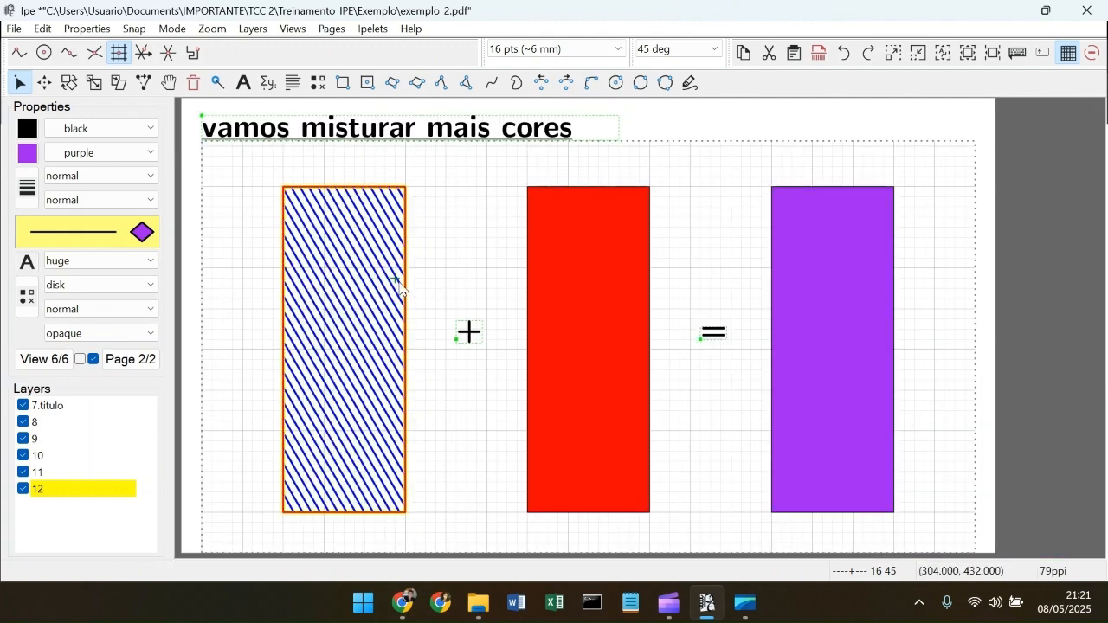
Step: Set the blue rectangle's tiling pattern back to normal
{"action": "left_click", "coordinate": [405, 287]}
{"action": "right_click", "coordinate": [401, 264]}
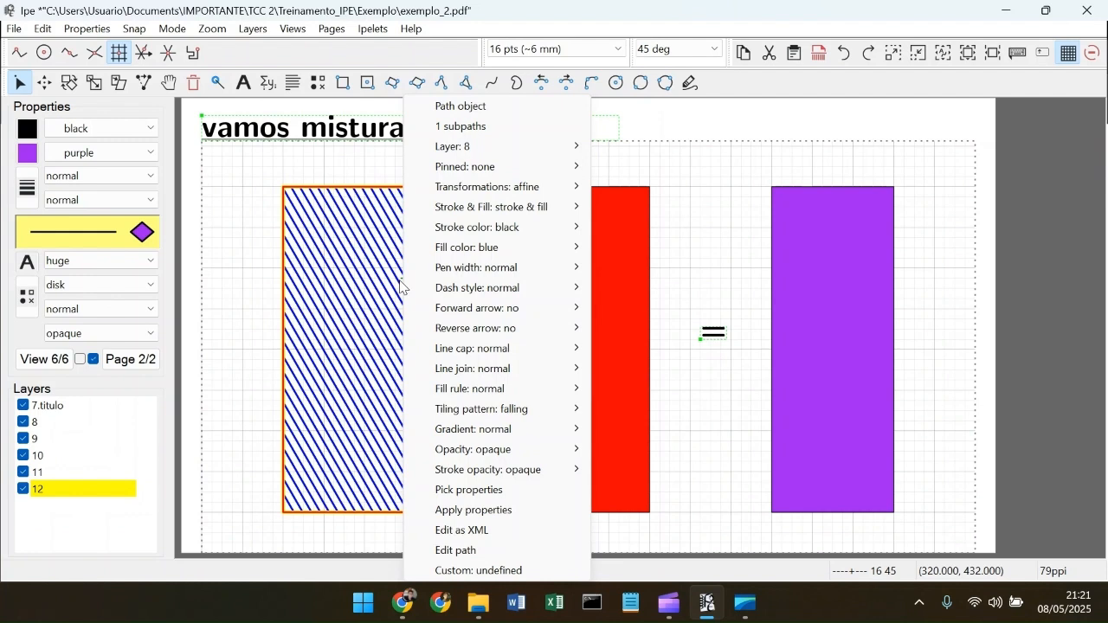
{"action": "mouse_move", "coordinate": [523, 419]}
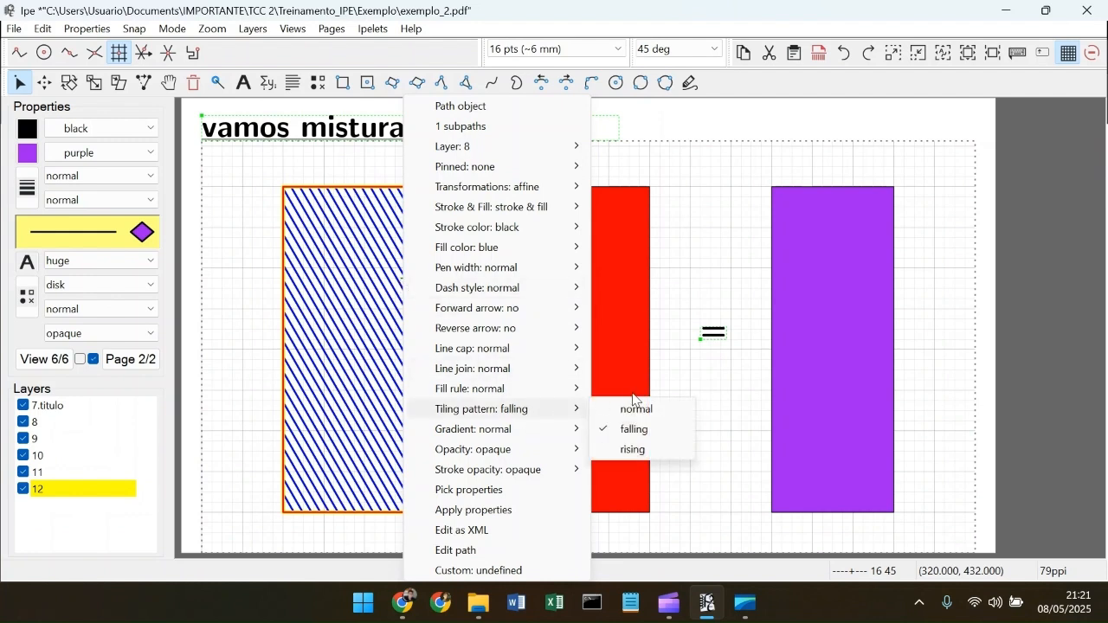
{"action": "left_click", "coordinate": [635, 407]}
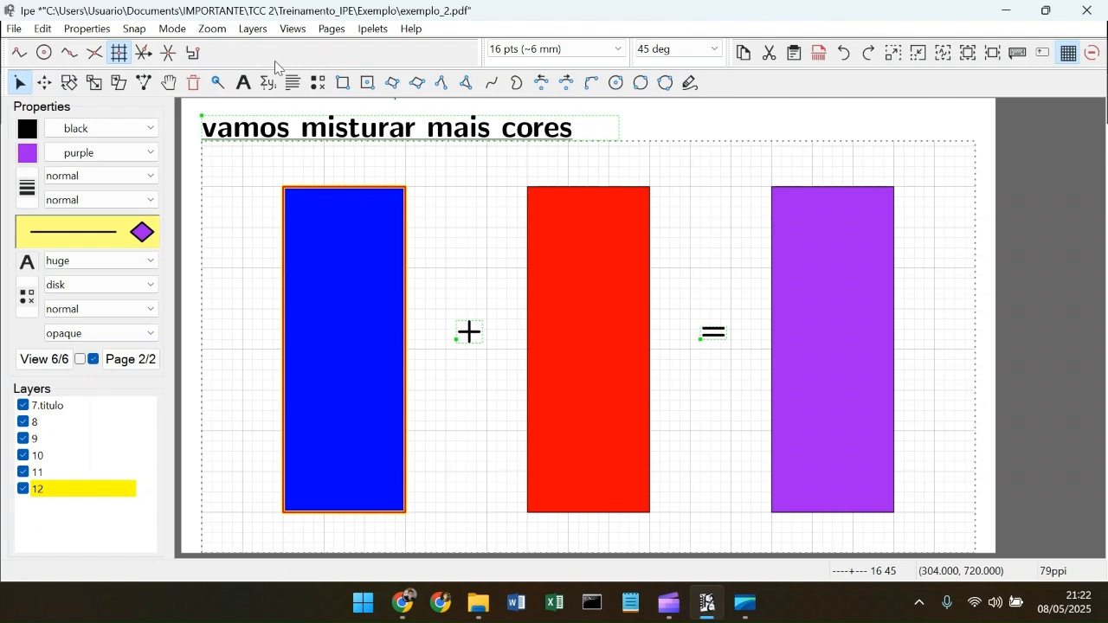
Step: Select the blue rectangle and translate it freely towards the plus sign, trying several positions
{"action": "left_click", "coordinate": [45, 83]}
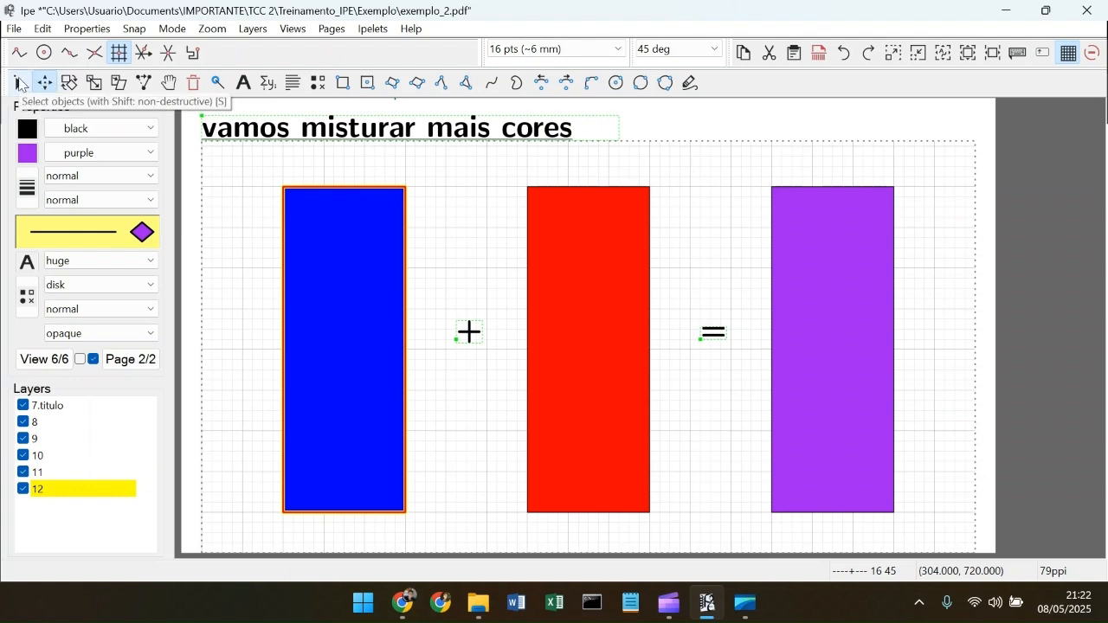
{"action": "left_click", "coordinate": [20, 83]}
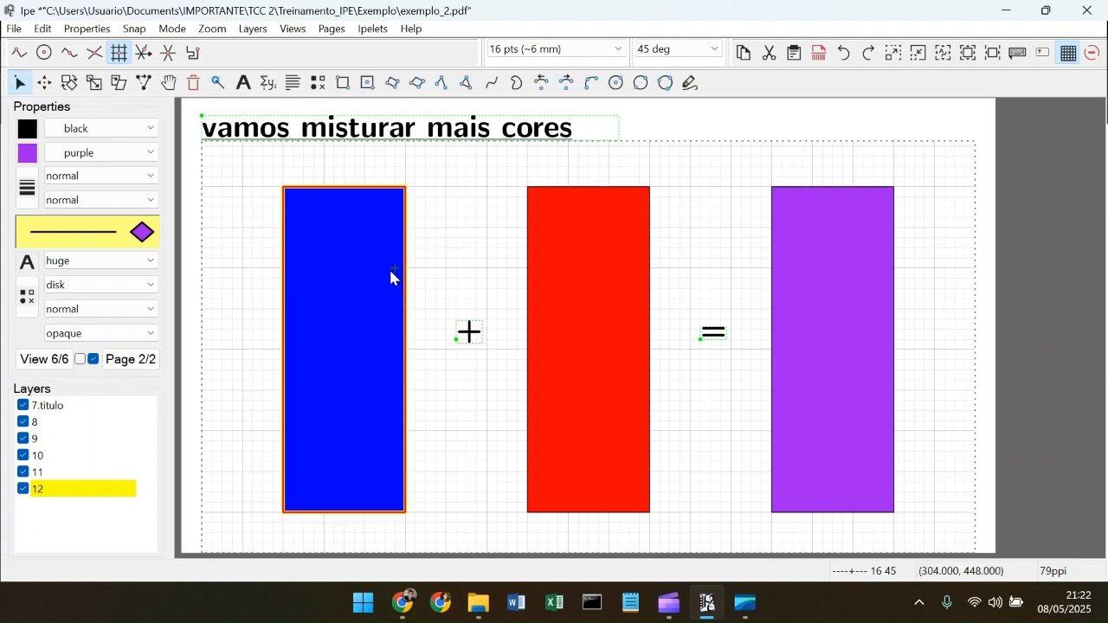
{"action": "left_click_drag", "start_coordinate": [392, 268], "coordinate": [594, 228]}
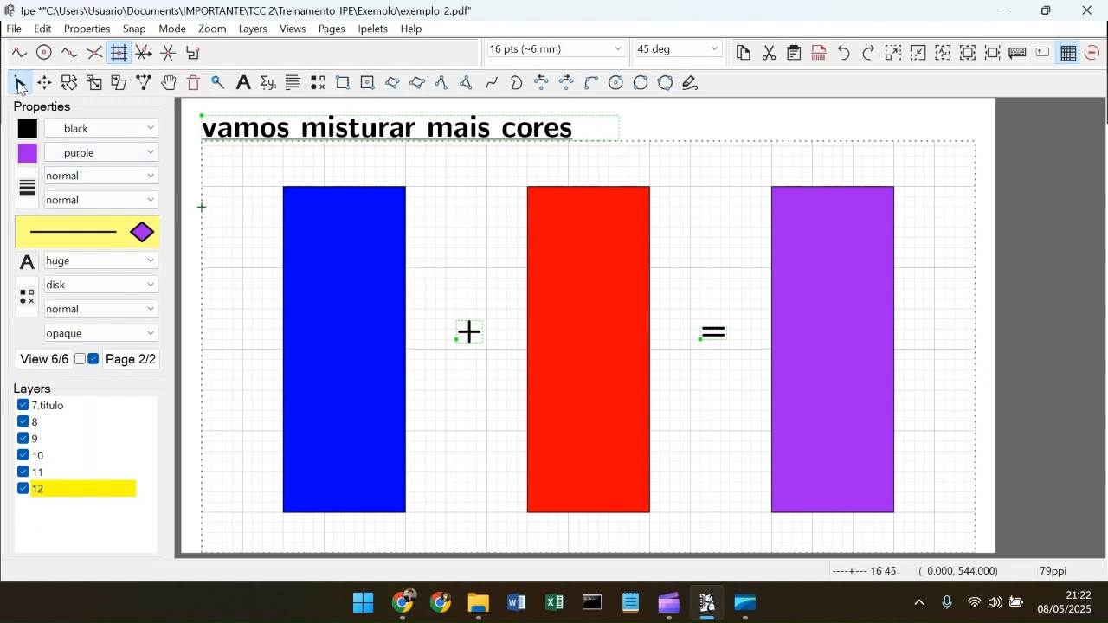
{"action": "left_click", "coordinate": [399, 226]}
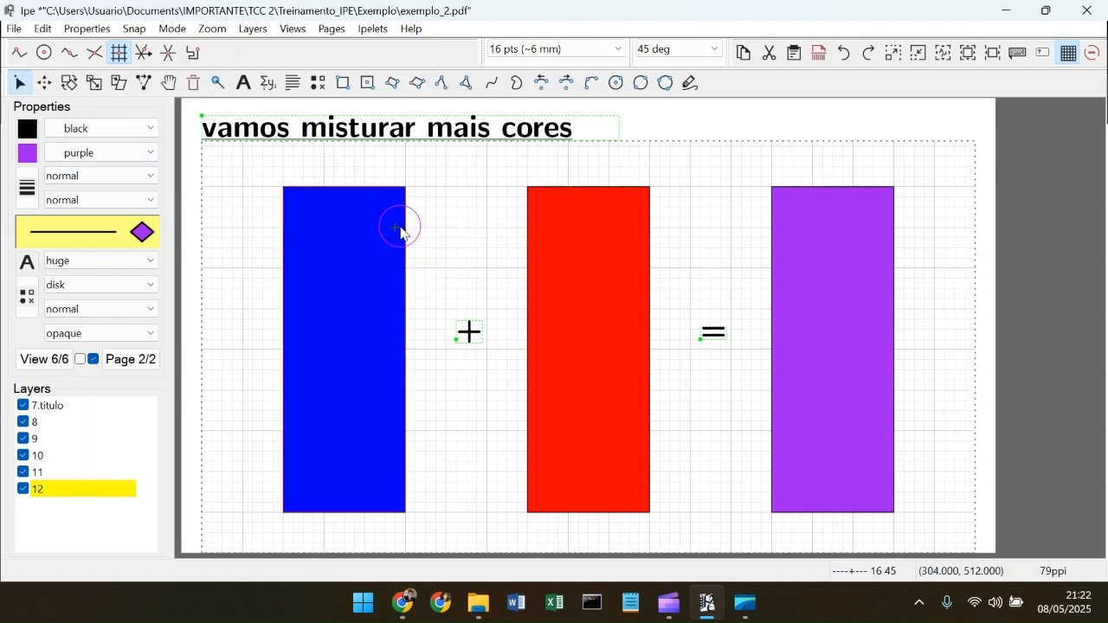
{"action": "scroll", "coordinate": [274, 232], "scroll_direction": "up", "scroll_amount": 2}
{"action": "scroll", "coordinate": [341, 216], "scroll_direction": "up", "scroll_amount": 1}
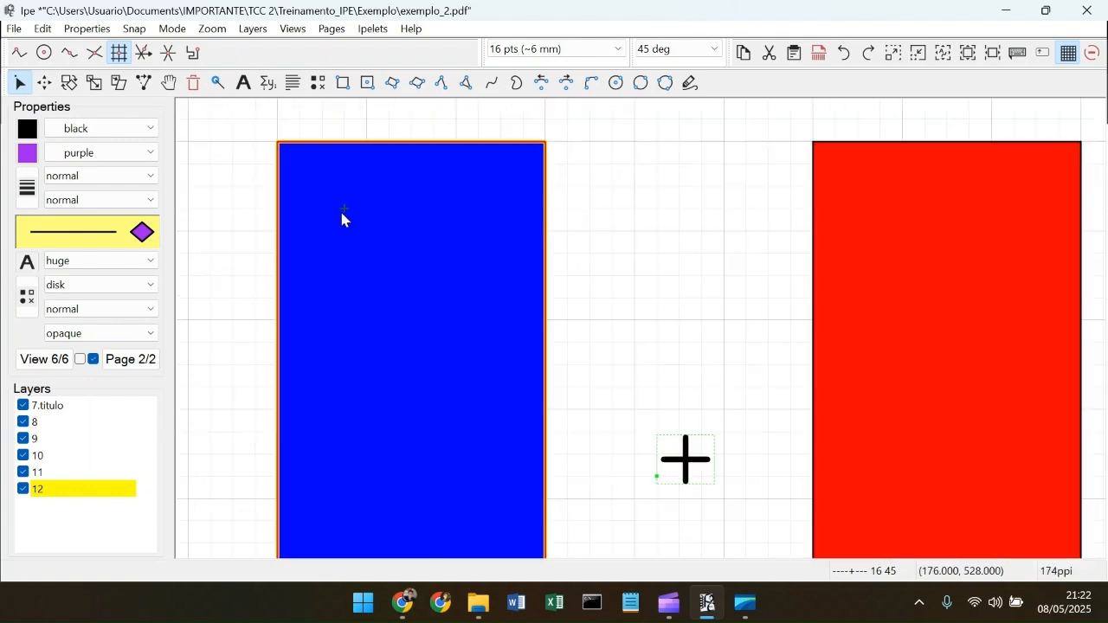
{"action": "scroll", "coordinate": [230, 195], "scroll_direction": "up", "scroll_amount": 2}
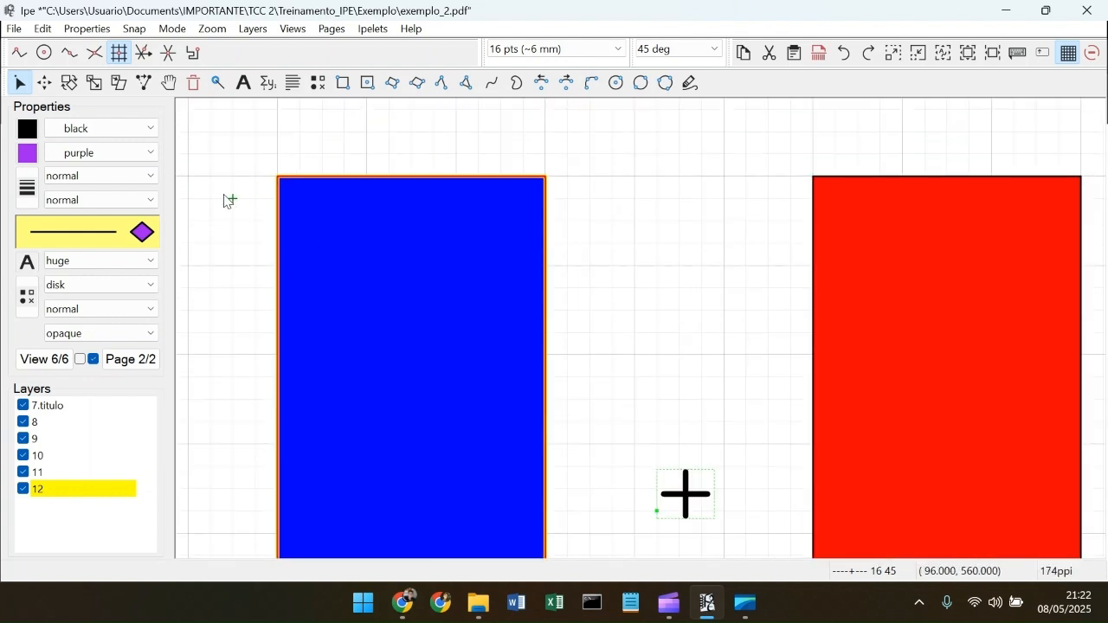
{"action": "left_click", "coordinate": [44, 84]}
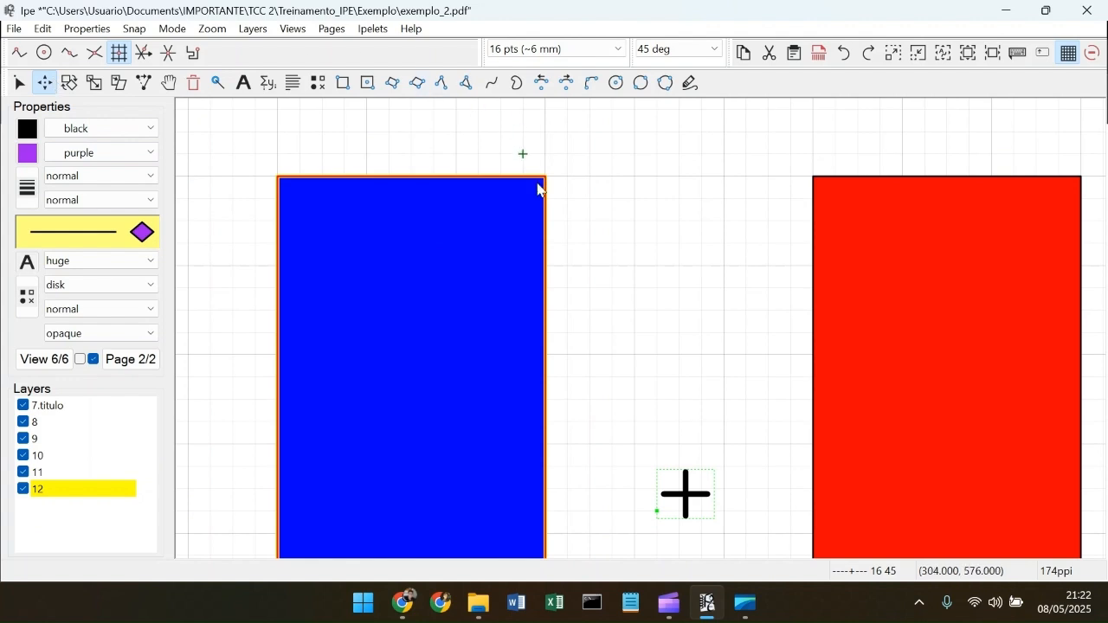
{"action": "left_click_drag", "start_coordinate": [524, 223], "coordinate": [660, 199]}
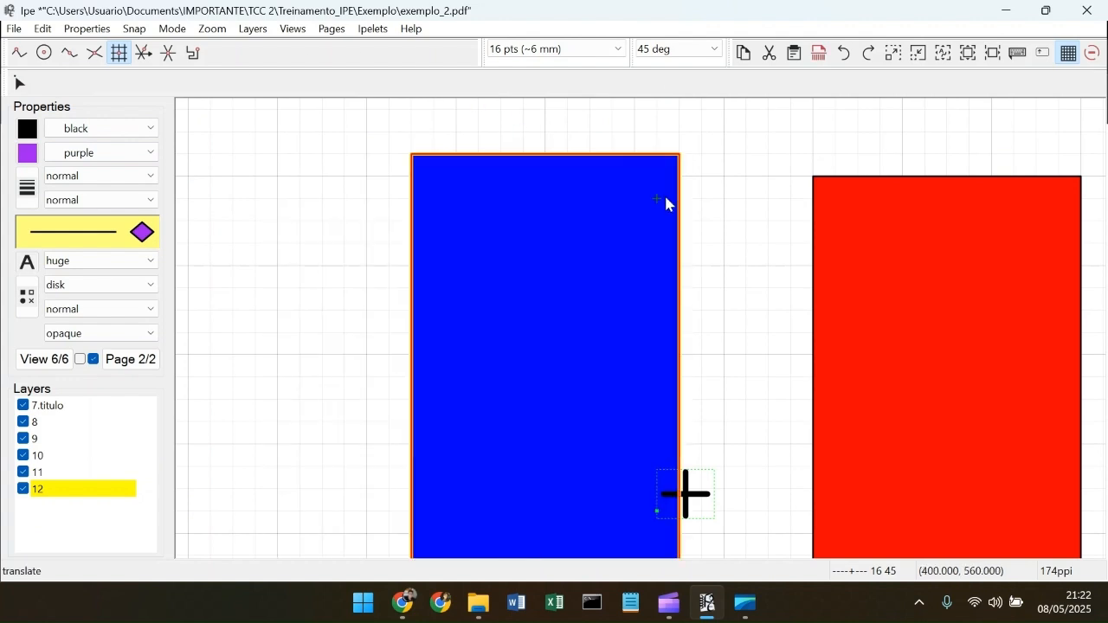
{"action": "left_click_drag", "start_coordinate": [418, 251], "coordinate": [595, 226]}
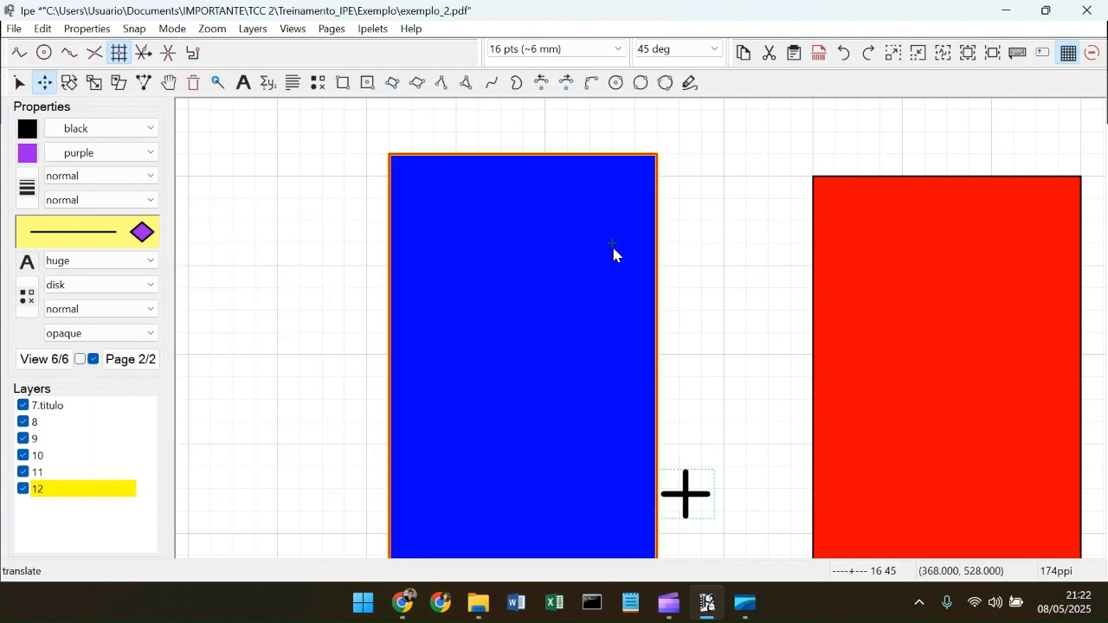
Step: Undo the blue rectangle's translations, redo them, and undo them again back to its original position
{"action": "key", "text": "ctrl+z"}
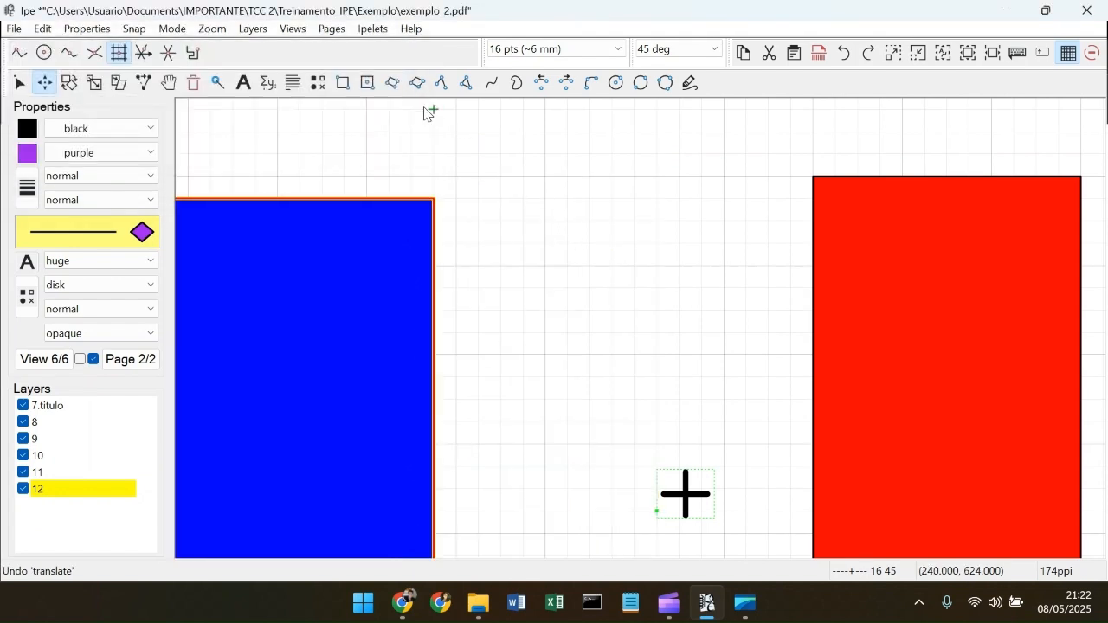
{"action": "key", "text": "ctrl+y"}
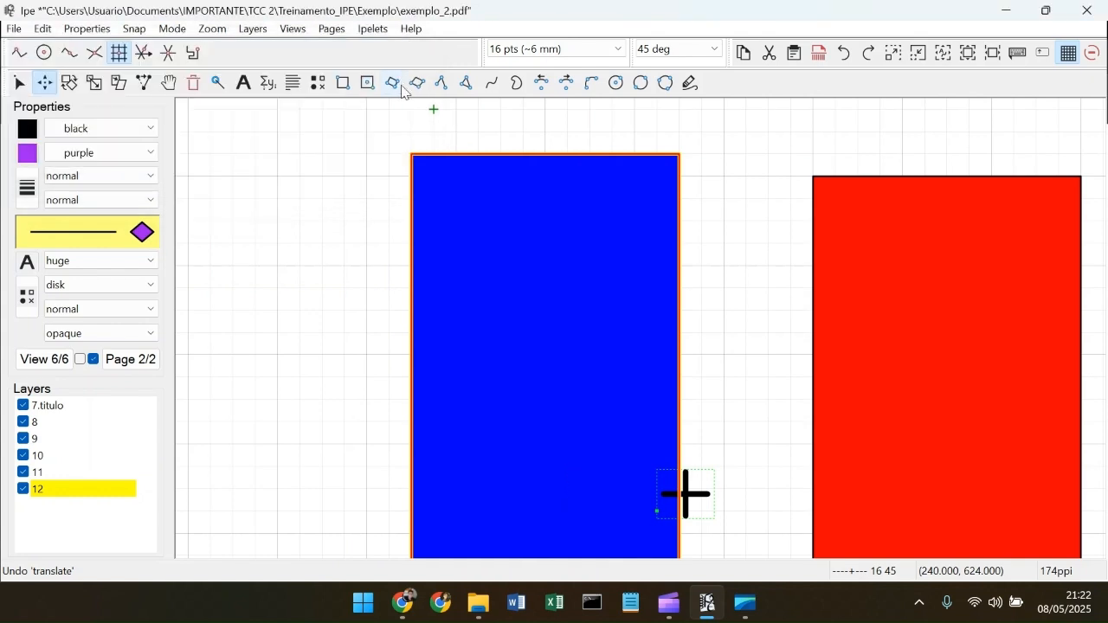
{"action": "key", "text": "ctrl+z"}
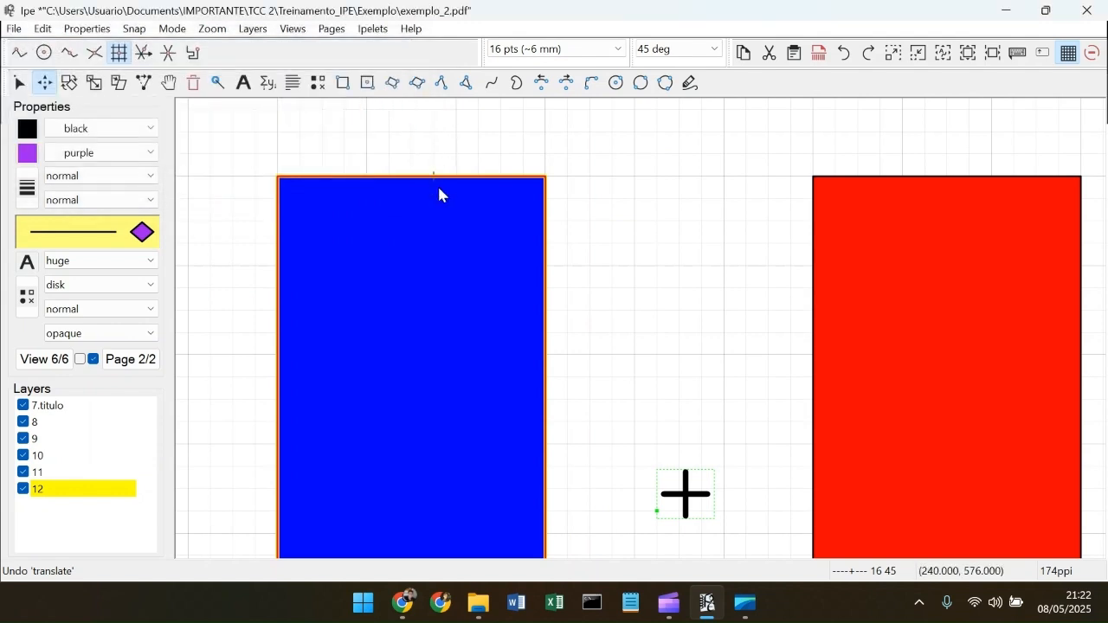
Step: Select the red rectangle and translate it slightly up and to the right, towards the equals sign
{"action": "scroll", "coordinate": [435, 285], "scroll_direction": "down", "scroll_amount": 3}
{"action": "scroll", "coordinate": [450, 290], "scroll_direction": "up", "scroll_amount": 1}
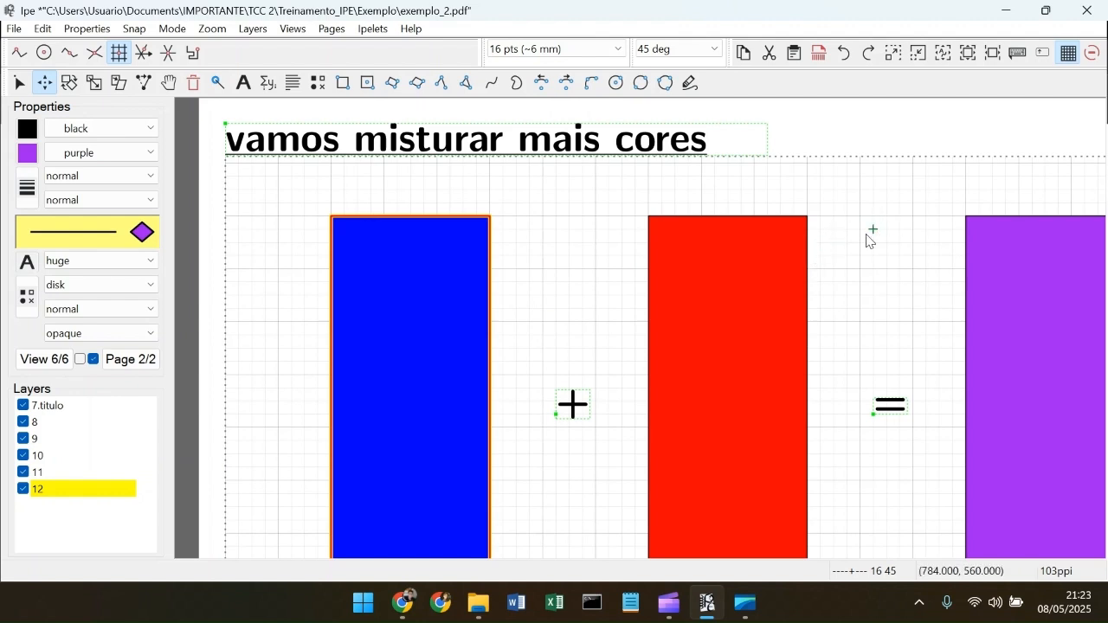
{"action": "key", "text": "s"}
{"action": "left_click", "coordinate": [810, 264]}
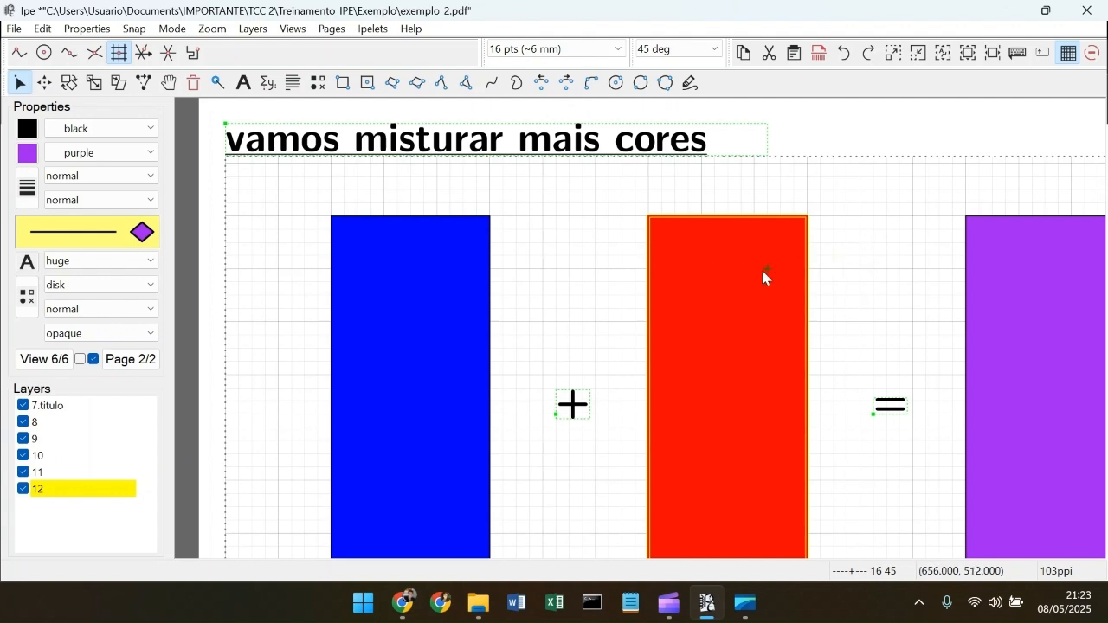
{"action": "key", "text": "t"}
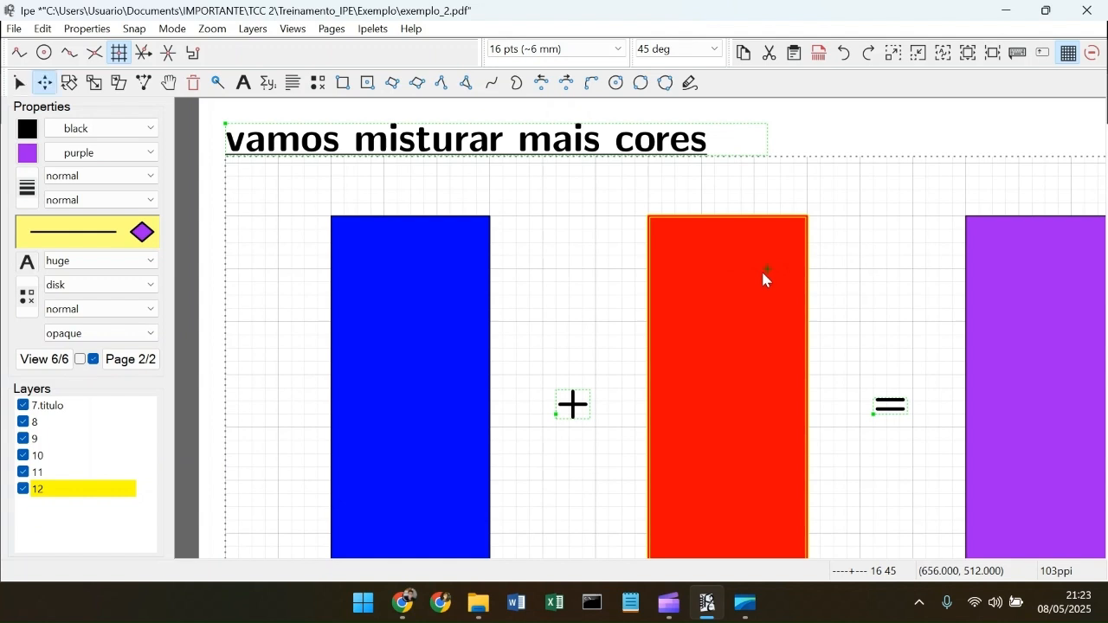
{"action": "mouse_move", "coordinate": [766, 277]}
{"action": "left_mouse_down"}
{"action": "mouse_move", "coordinate": [873, 235]}
{"action": "mouse_move", "coordinate": [834, 262]}
{"action": "mouse_move", "coordinate": [771, 259]}
{"action": "left_mouse_up"}
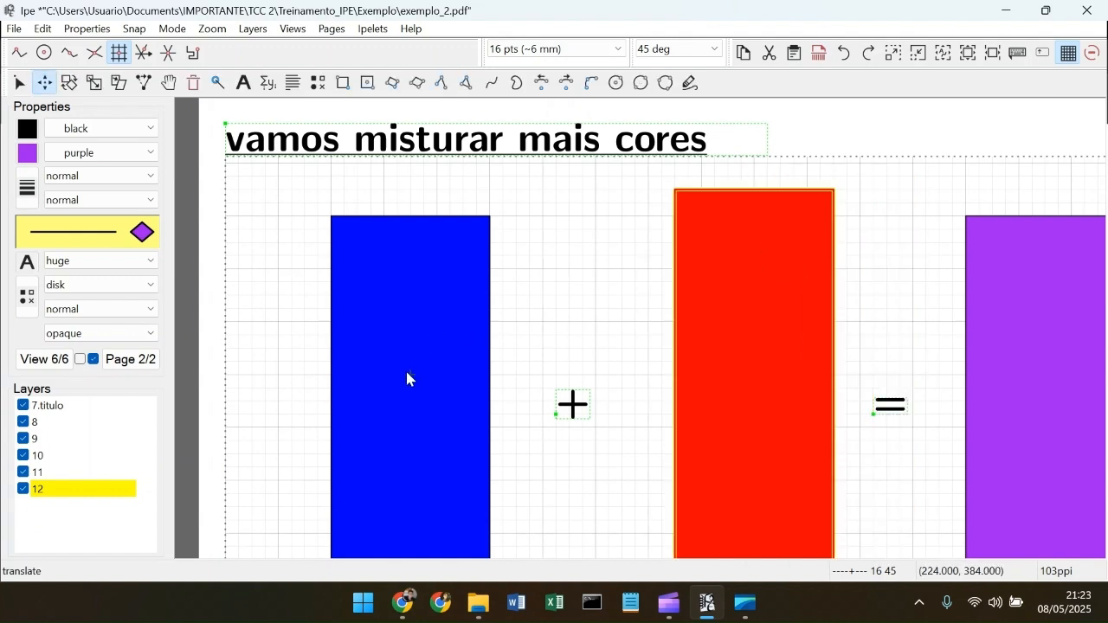
Step: Translate the red rectangle further up and over the equals sign, and bring it partway back
{"action": "left_click_drag", "start_coordinate": [438, 403], "coordinate": [544, 350]}
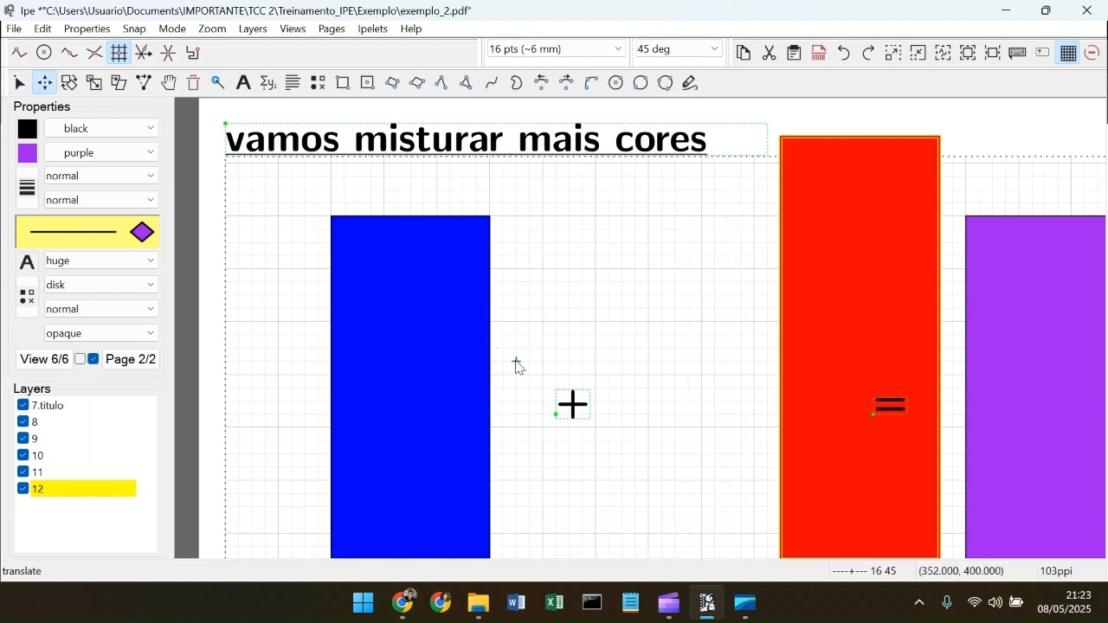
{"action": "left_click_drag", "start_coordinate": [690, 298], "coordinate": [636, 327]}
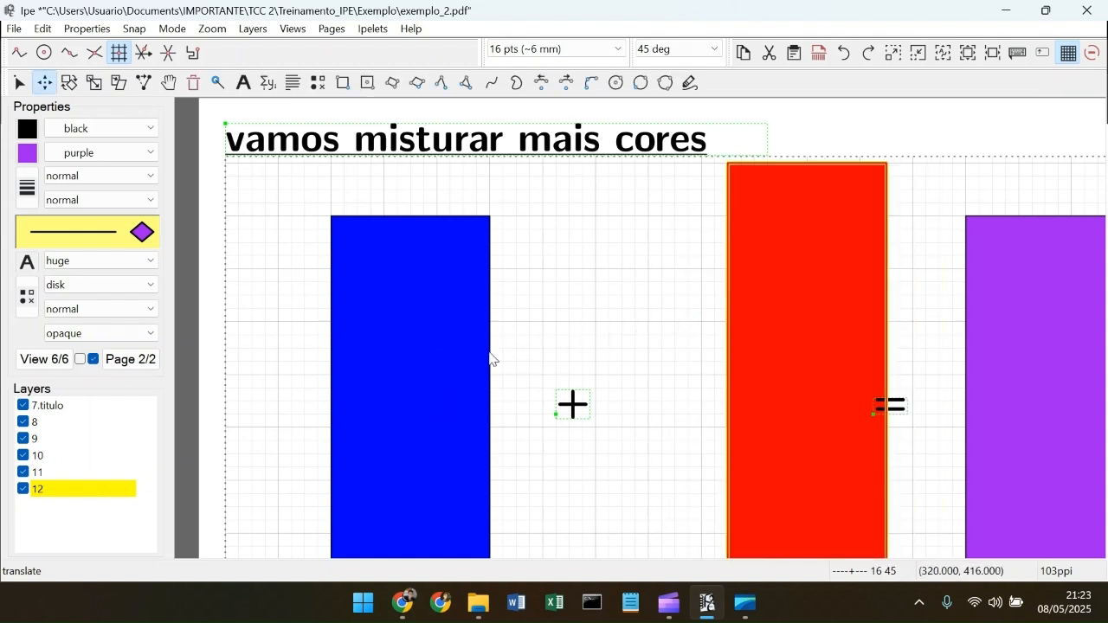
Step: Select the blue rectangle and try to translate it slightly
{"action": "key", "text": "s"}
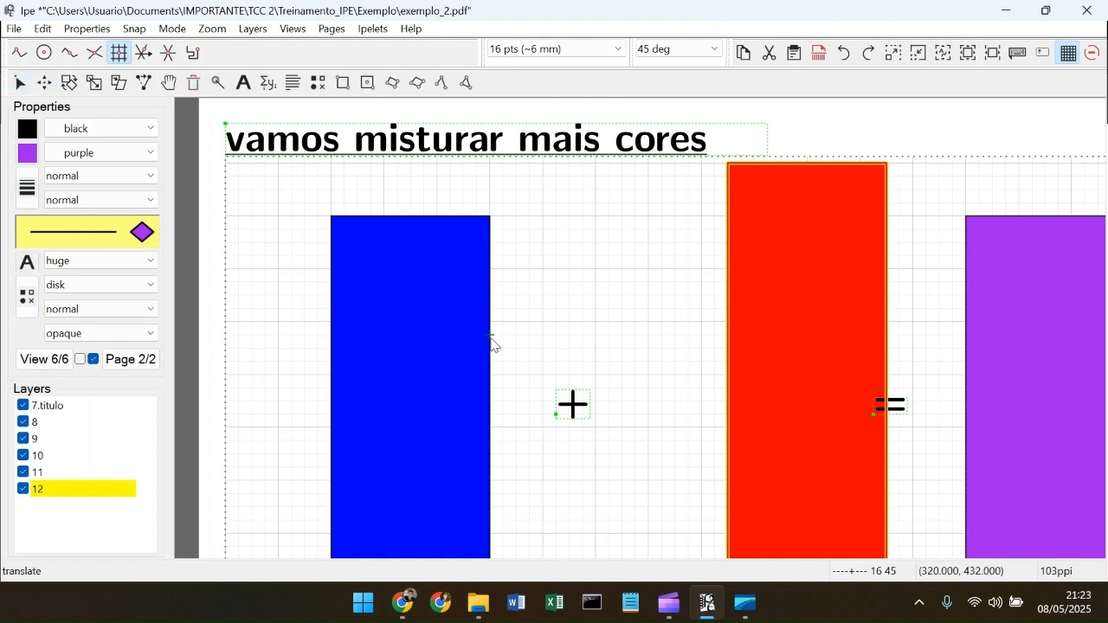
{"action": "left_click", "coordinate": [478, 350]}
{"action": "key", "text": "t"}
{"action": "mouse_move", "coordinate": [474, 350]}
{"action": "left_mouse_down"}
{"action": "mouse_move", "coordinate": [551, 317]}
{"action": "mouse_move", "coordinate": [477, 341]}
{"action": "left_mouse_up"}
{"action": "scroll", "coordinate": [675, 275], "scroll_direction": "down", "scroll_amount": 2}
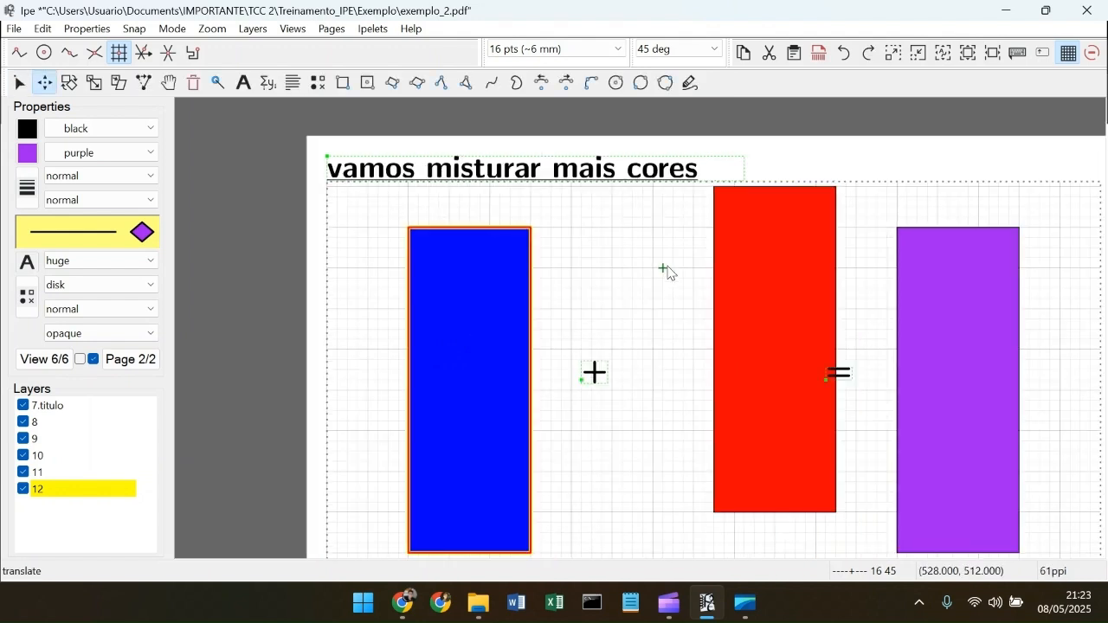
{"action": "scroll", "coordinate": [744, 265], "scroll_direction": "up", "scroll_amount": 2}
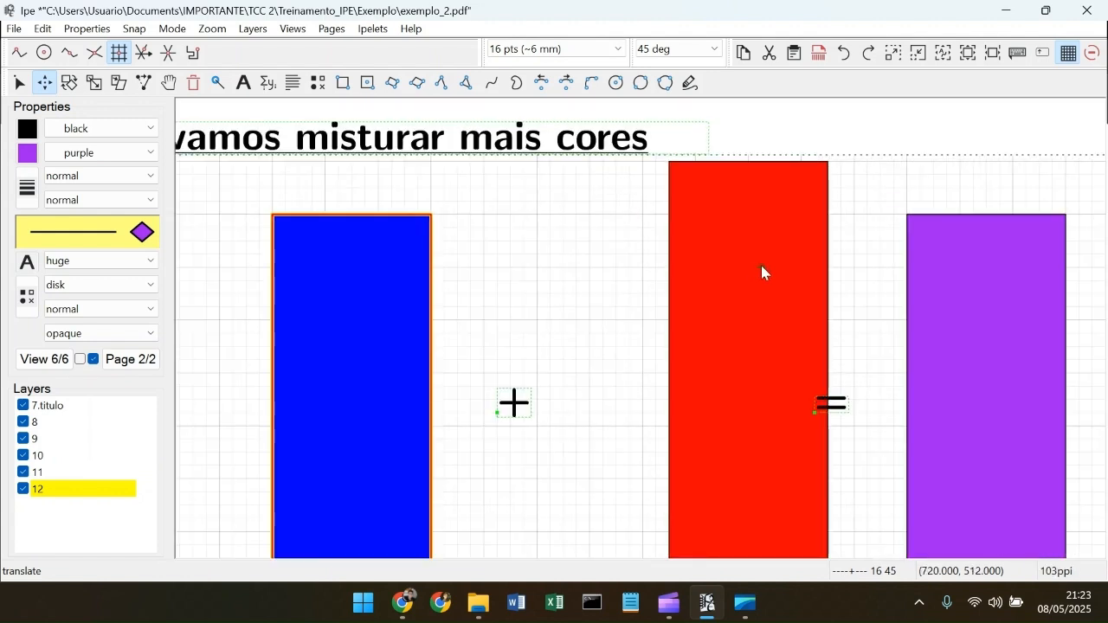
Step: Select the red rectangle and translate it back midway between the plus and equals signs, level with the other two rectangles
{"action": "key", "text": "s"}
{"action": "left_click", "coordinate": [831, 260]}
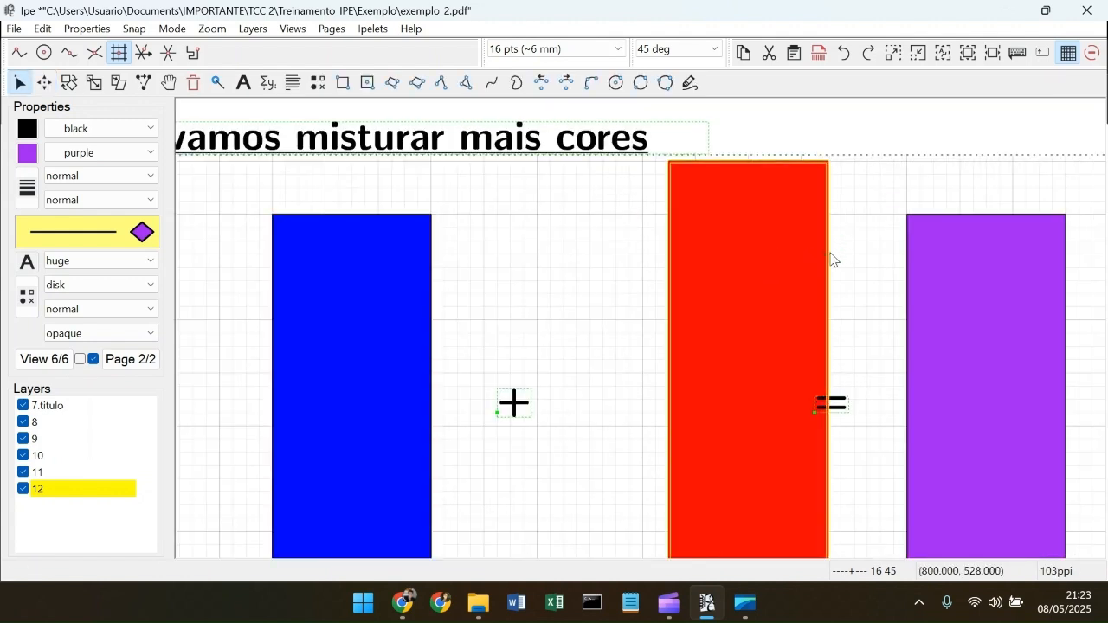
{"action": "key", "text": "t"}
{"action": "left_click_drag", "start_coordinate": [799, 258], "coordinate": [722, 323]}
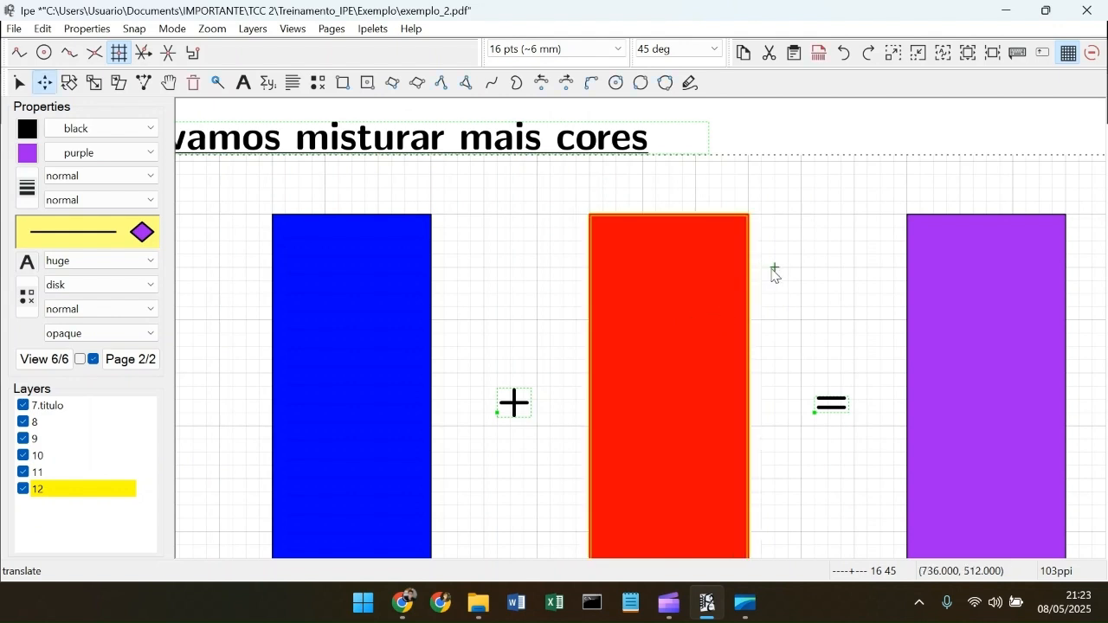
{"action": "scroll", "coordinate": [774, 268], "scroll_direction": "down", "scroll_amount": 3}
{"action": "scroll", "coordinate": [701, 352], "scroll_direction": "up", "scroll_amount": 2}
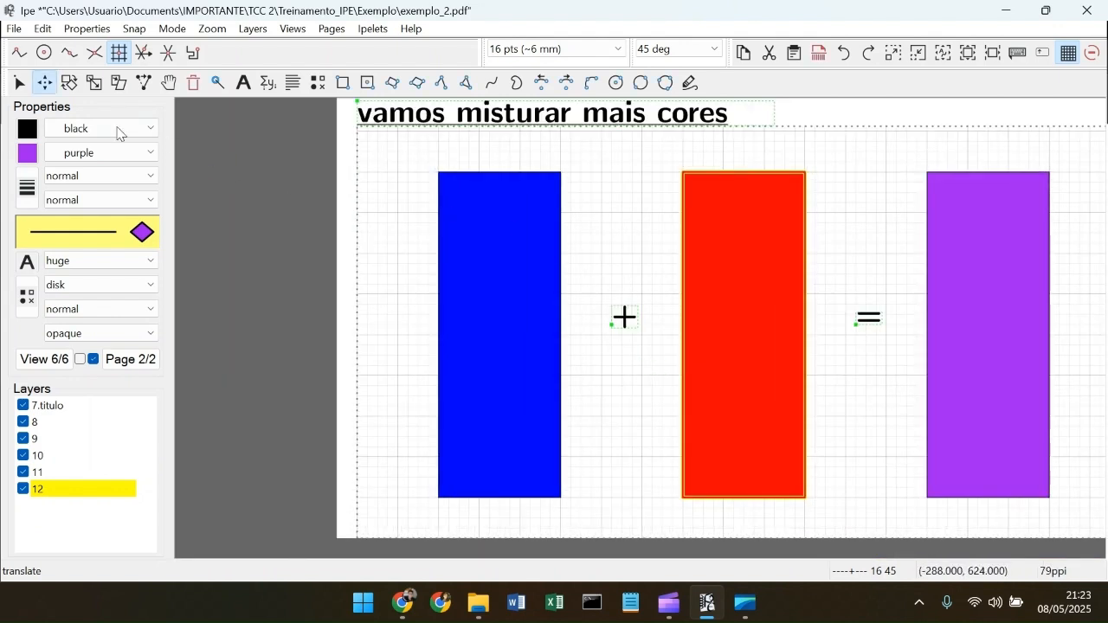
Step: Enclose the blue rectangle in a selection box, and clear the selection
{"action": "left_click", "coordinate": [21, 83]}
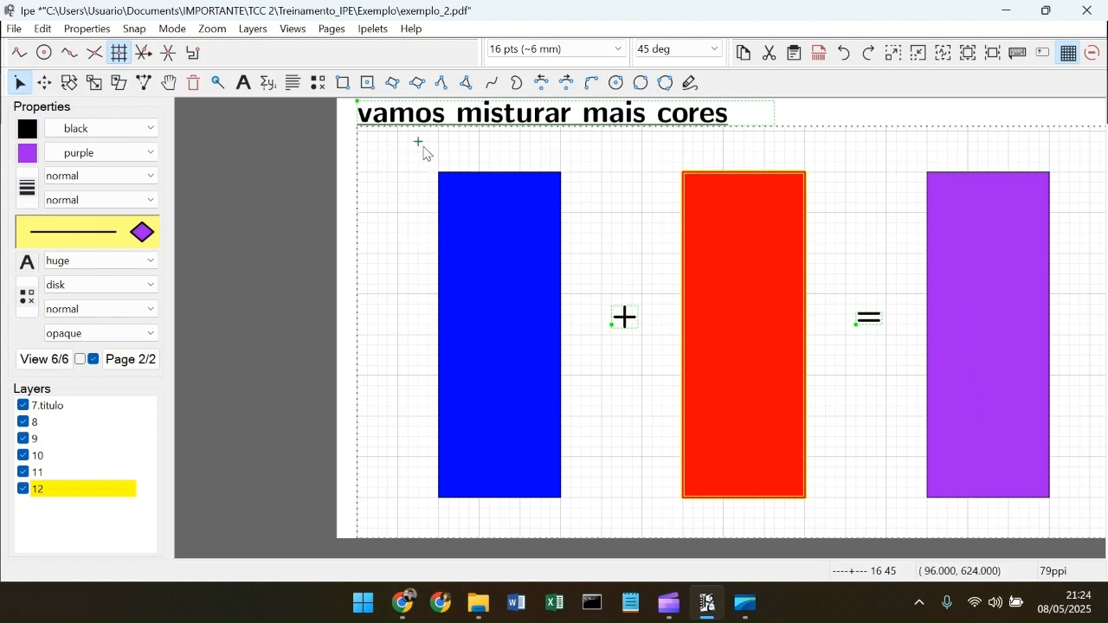
{"action": "left_click_drag", "start_coordinate": [423, 148], "coordinate": [608, 522]}
{"action": "left_click", "coordinate": [598, 439]}
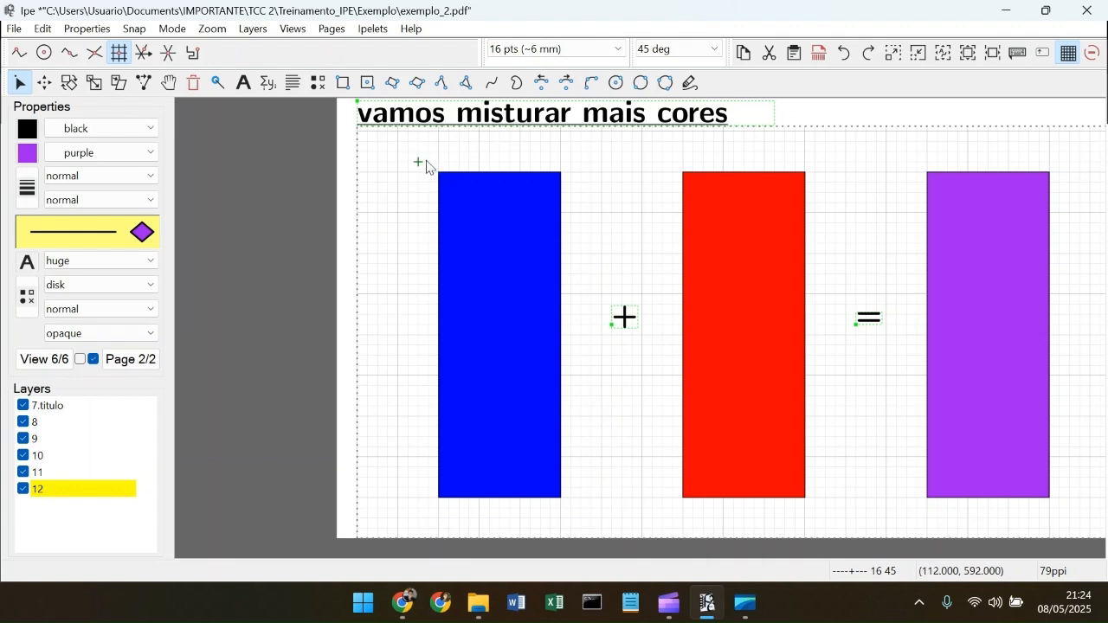
Step: Try to select the blue rectangle with a selection box that covers only its upper part
{"action": "scroll", "coordinate": [530, 196], "scroll_direction": "up", "scroll_amount": 2}
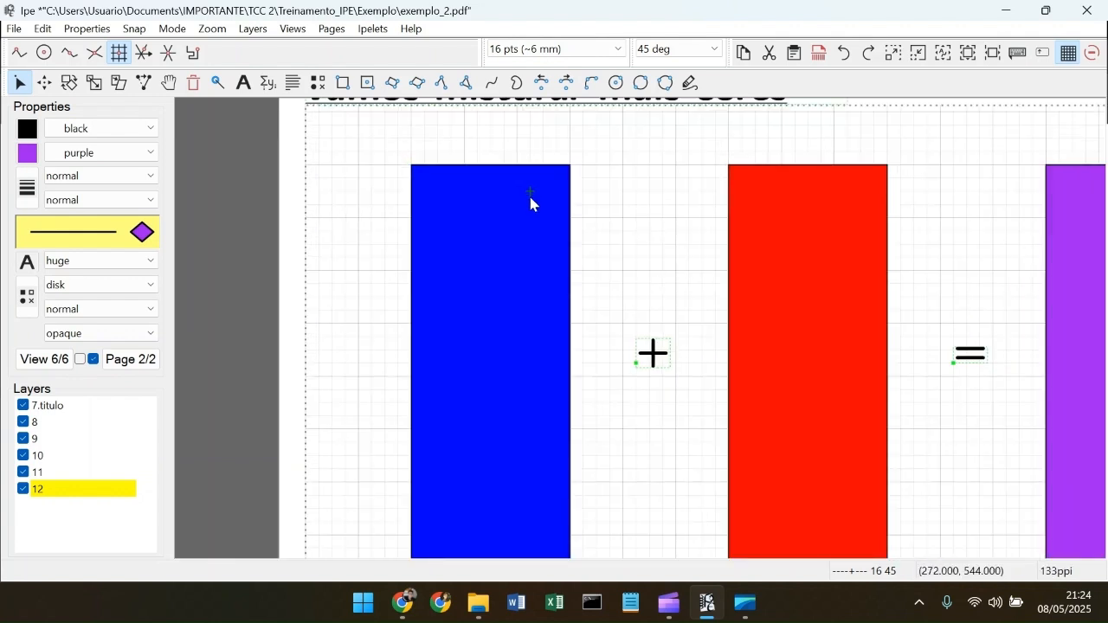
{"action": "key", "text": "r"}
{"action": "left_click", "coordinate": [333, 132]}
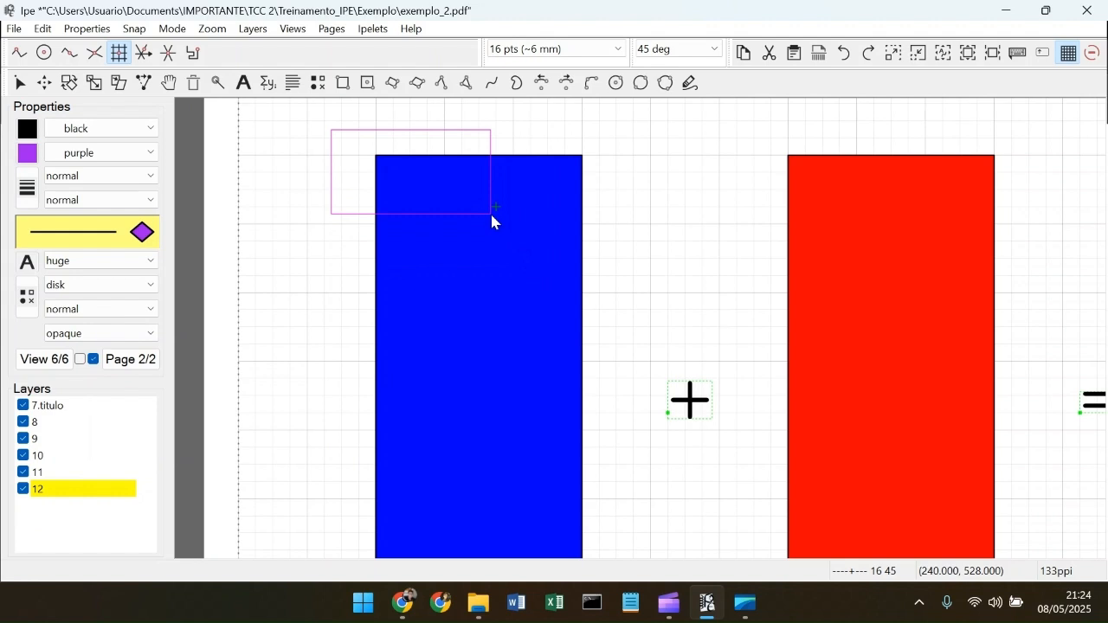
{"action": "left_click_drag", "start_coordinate": [668, 329], "coordinate": [667, 329]}
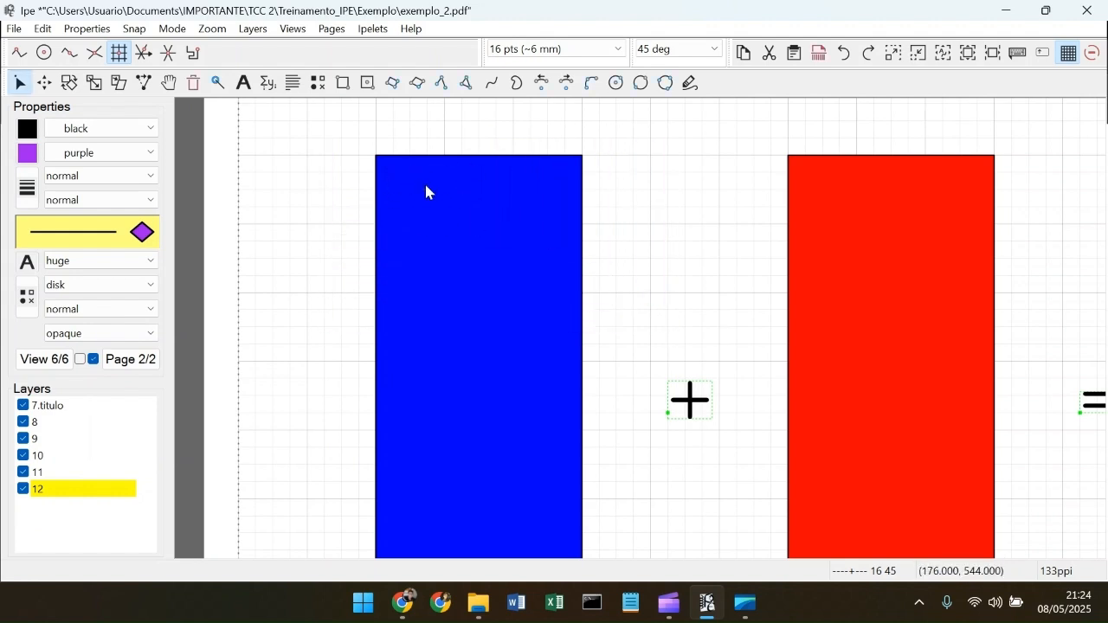
Step: Select the blue rectangle by enclosing it completely, from above its upper-left corner to below its lower-right corner
{"action": "scroll", "coordinate": [643, 314], "scroll_direction": "down", "scroll_amount": 1}
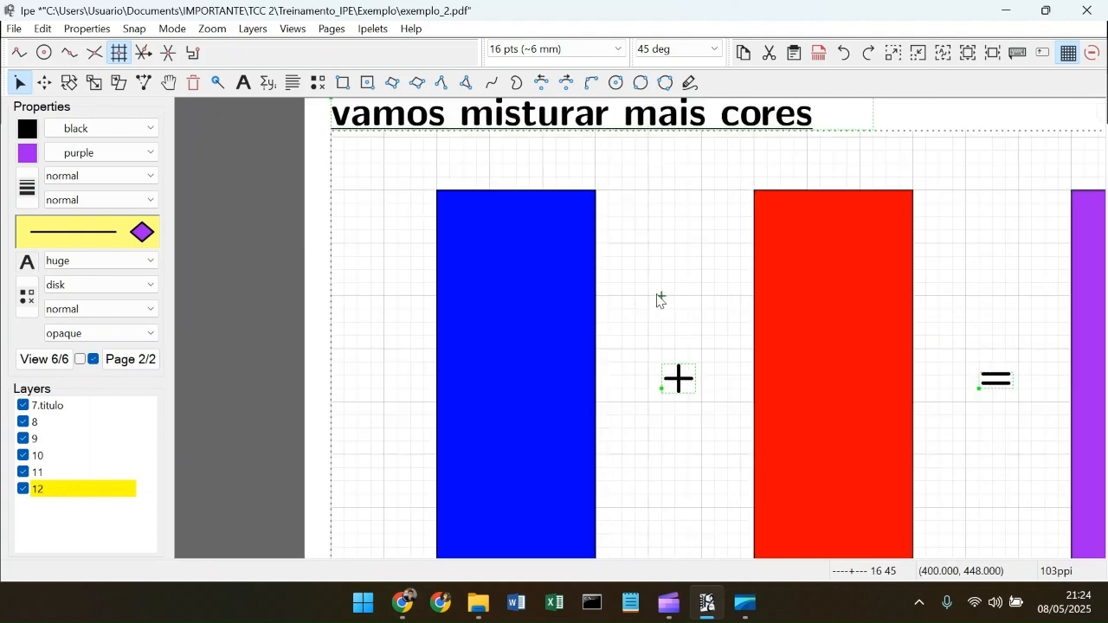
{"action": "scroll", "coordinate": [658, 300], "scroll_direction": "down", "scroll_amount": 1}
{"action": "scroll", "coordinate": [666, 231], "scroll_direction": "down", "scroll_amount": 1}
{"action": "scroll", "coordinate": [660, 228], "scroll_direction": "down", "scroll_amount": 1}
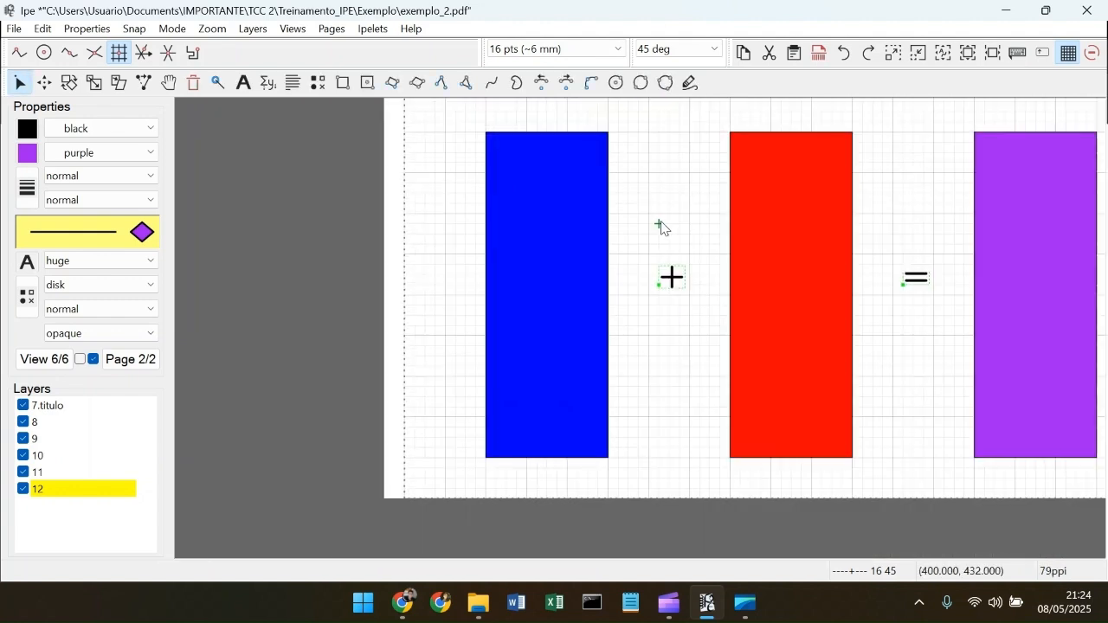
{"action": "scroll", "coordinate": [705, 189], "scroll_direction": "up", "scroll_amount": 1}
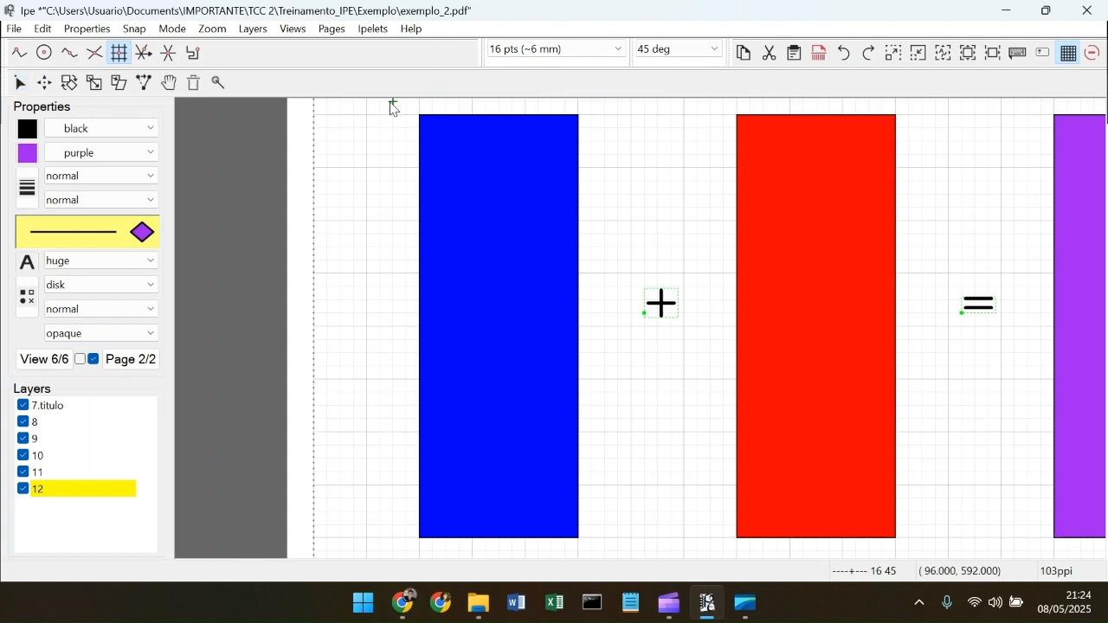
{"action": "left_click_drag", "start_coordinate": [391, 103], "coordinate": [605, 552]}
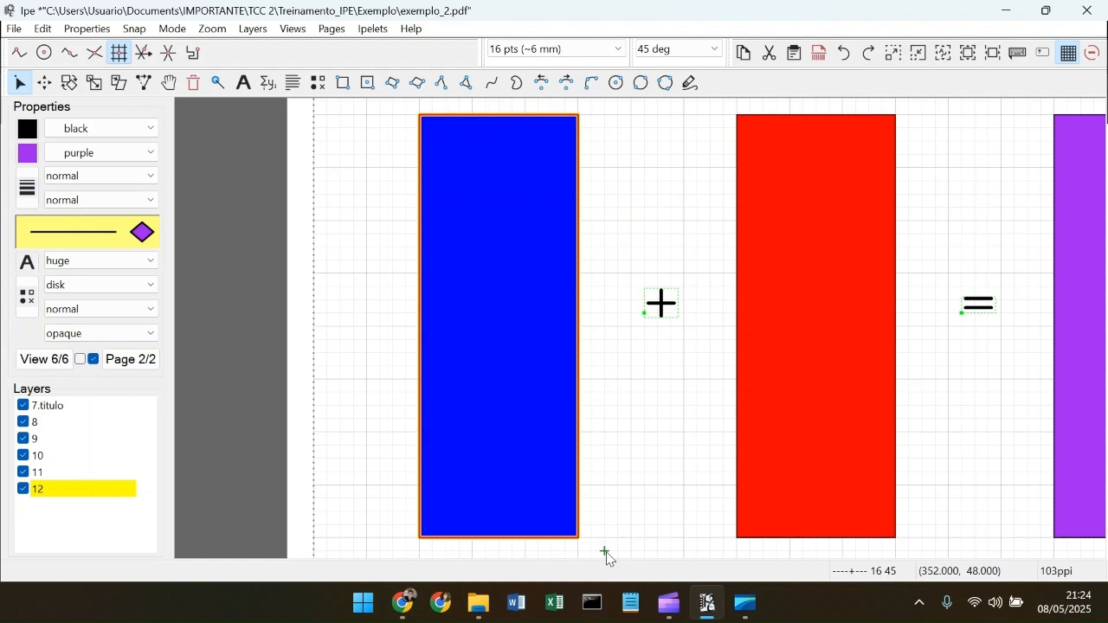
{"action": "scroll", "coordinate": [407, 275], "scroll_direction": "up", "scroll_amount": 4}
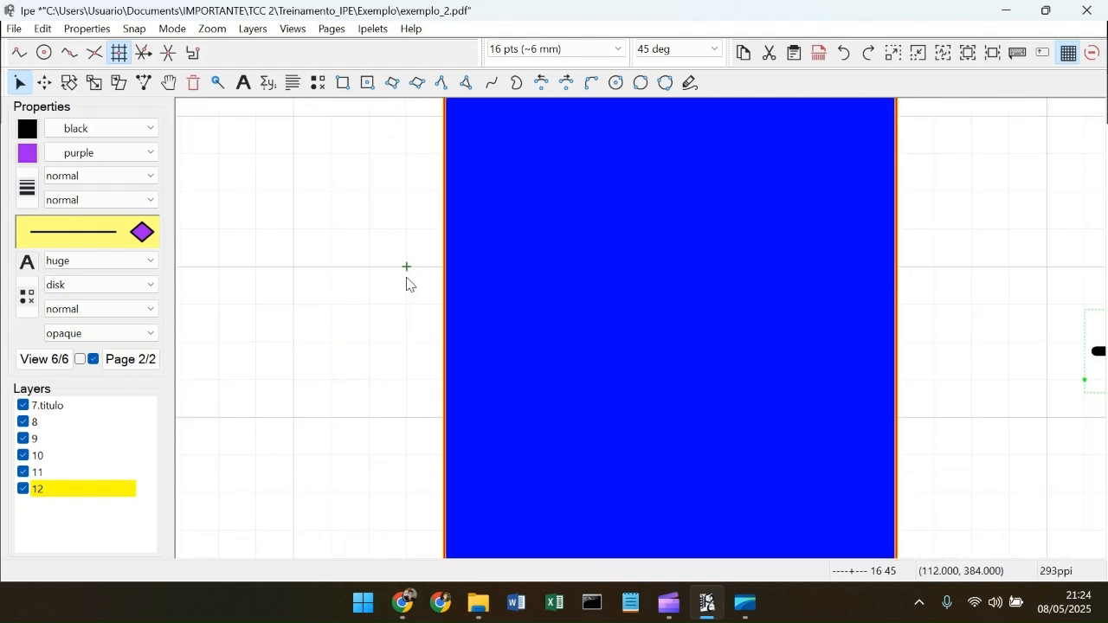
{"action": "scroll", "coordinate": [524, 257], "scroll_direction": "down", "scroll_amount": 4}
{"action": "scroll", "coordinate": [655, 243], "scroll_direction": "up", "scroll_amount": 1}
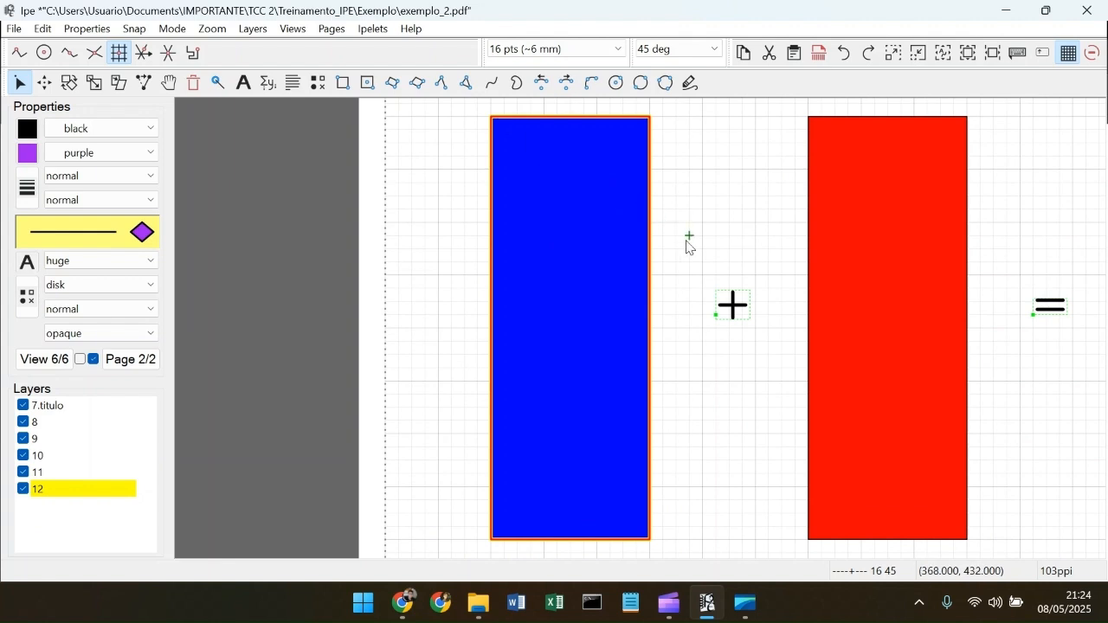
Step: Enclose the whole blue rectangle in a wider selection box once more, and deselect it
{"action": "left_click", "coordinate": [468, 177]}
{"action": "left_click_drag", "start_coordinate": [454, 110], "coordinate": [728, 553]}
{"action": "scroll", "coordinate": [774, 505], "scroll_direction": "down", "scroll_amount": 1}
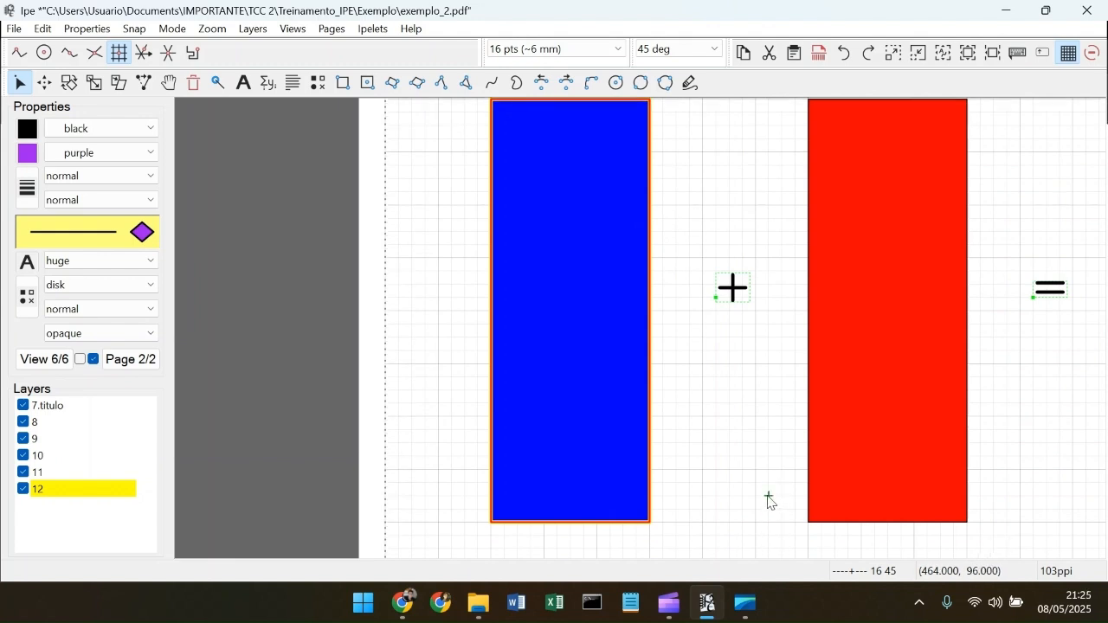
{"action": "left_click", "coordinate": [743, 539]}
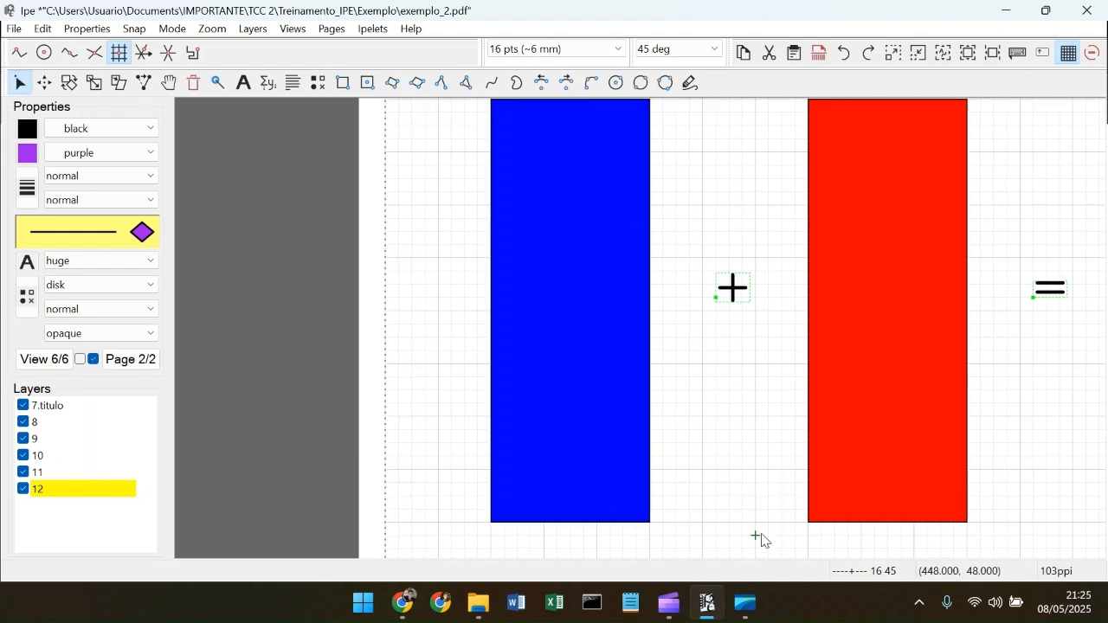
Step: Select the blue rectangle and add the plus sign beside it to the selection
{"action": "key", "text": "r"}
{"action": "left_click", "coordinate": [759, 535]}
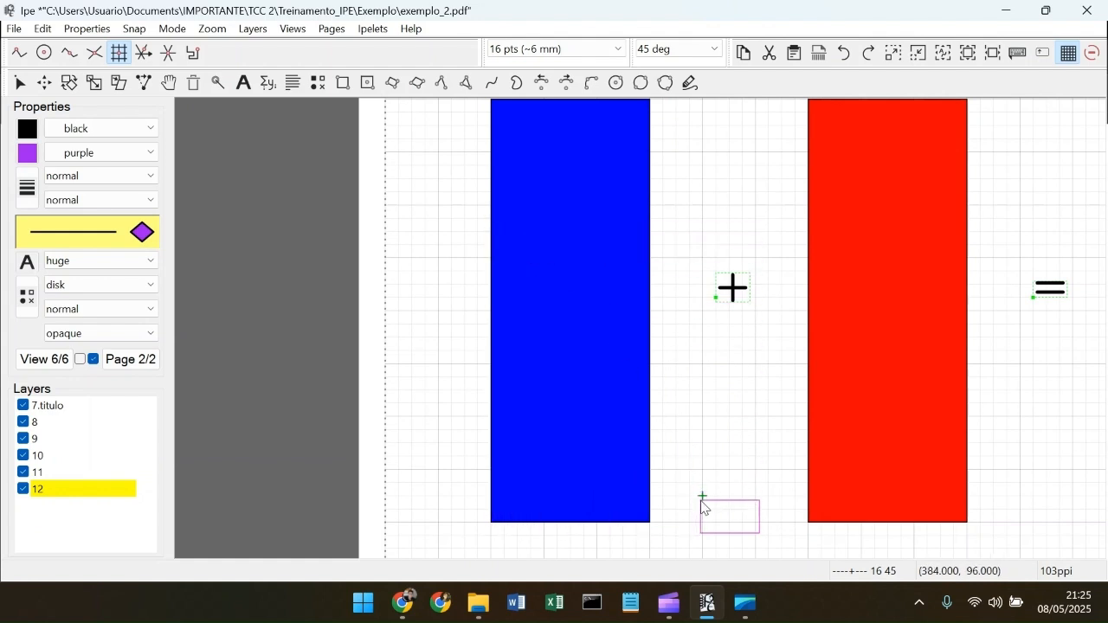
{"action": "key", "text": "s"}
{"action": "left_click", "coordinate": [620, 479]}
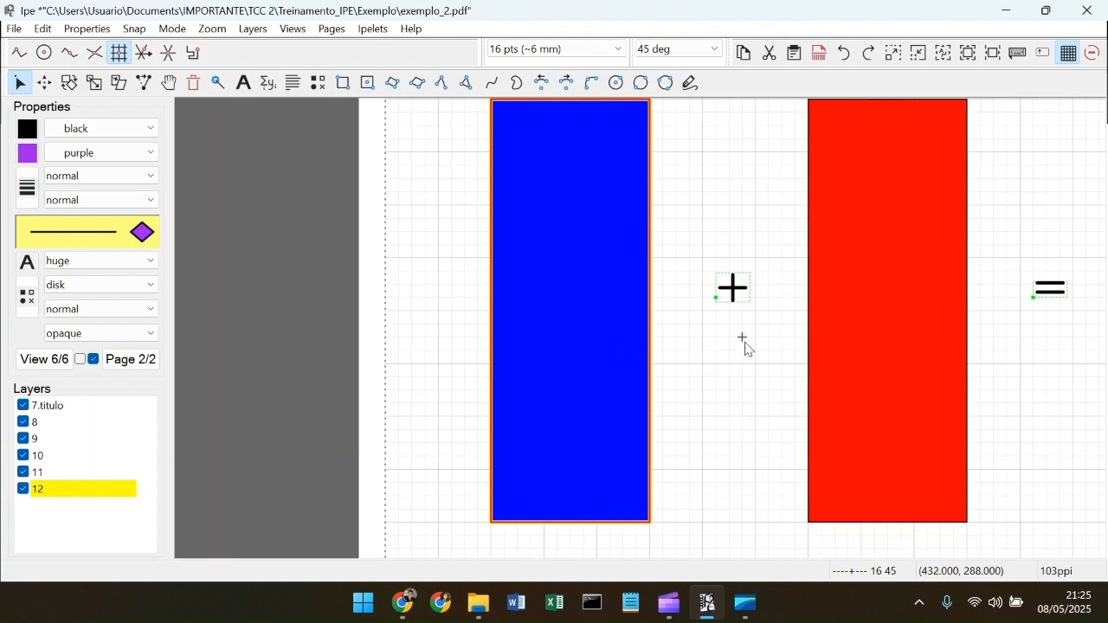
{"action": "left_click_drag", "start_coordinate": [736, 341], "coordinate": [621, 234]}
{"action": "scroll", "coordinate": [608, 249], "scroll_direction": "up", "scroll_amount": 1}
{"action": "scroll", "coordinate": [610, 248], "scroll_direction": "up", "scroll_amount": 1}
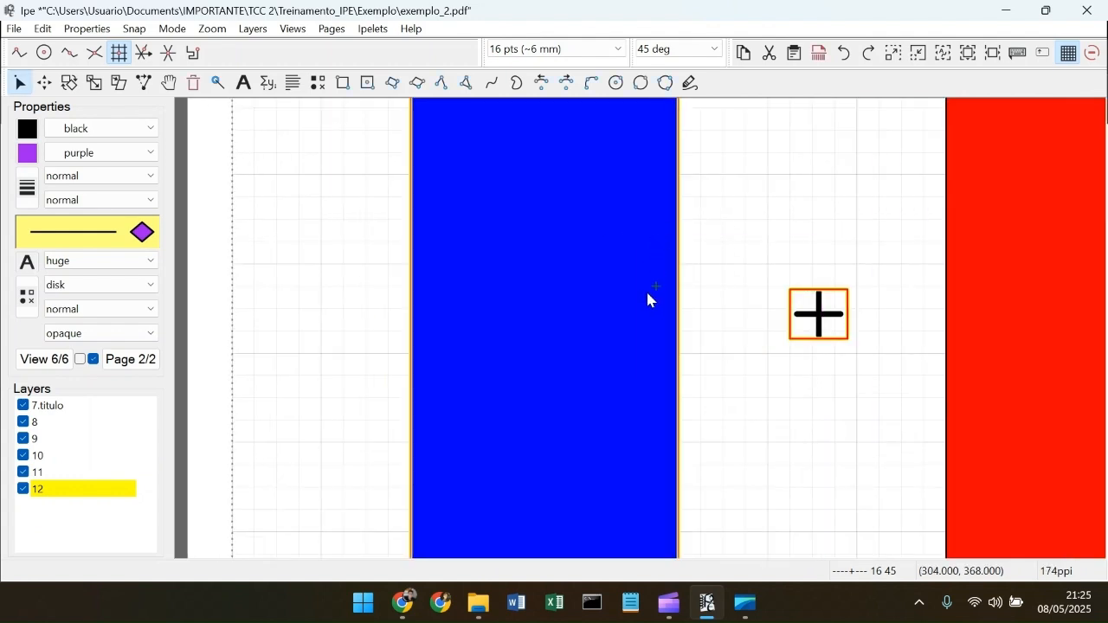
{"action": "scroll", "coordinate": [648, 299], "scroll_direction": "down", "scroll_amount": 3}
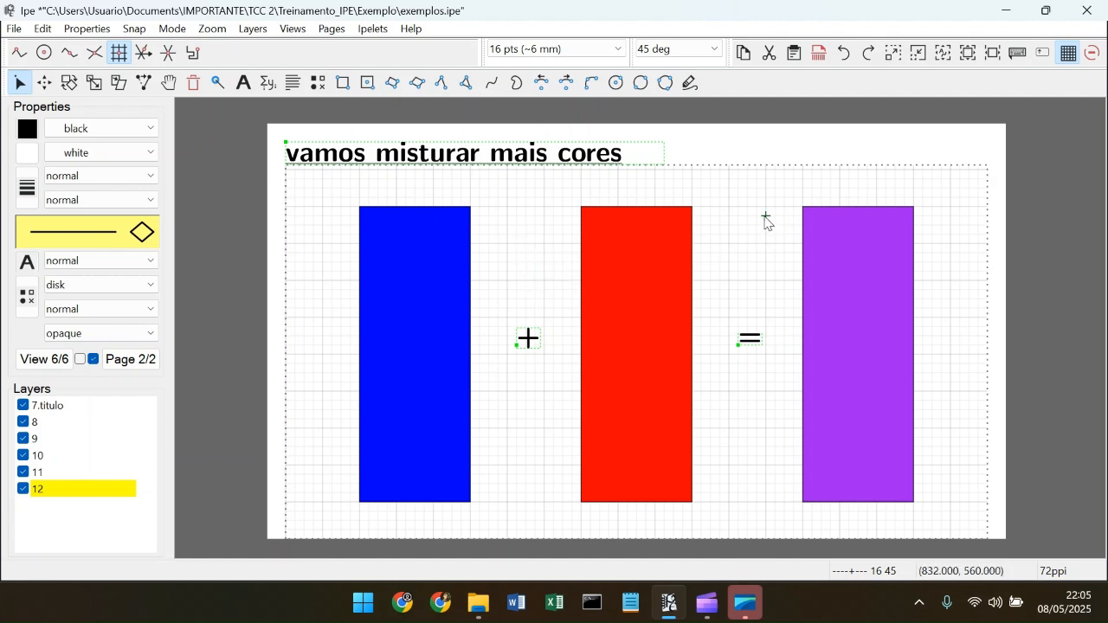
Step: Demonstrate view navigation in exemplos.ipe by examining the upper corners of the blue rectangle up close and returning to the page overview
{"action": "left_click_drag", "start_coordinate": [755, 222], "coordinate": [665, 303]}
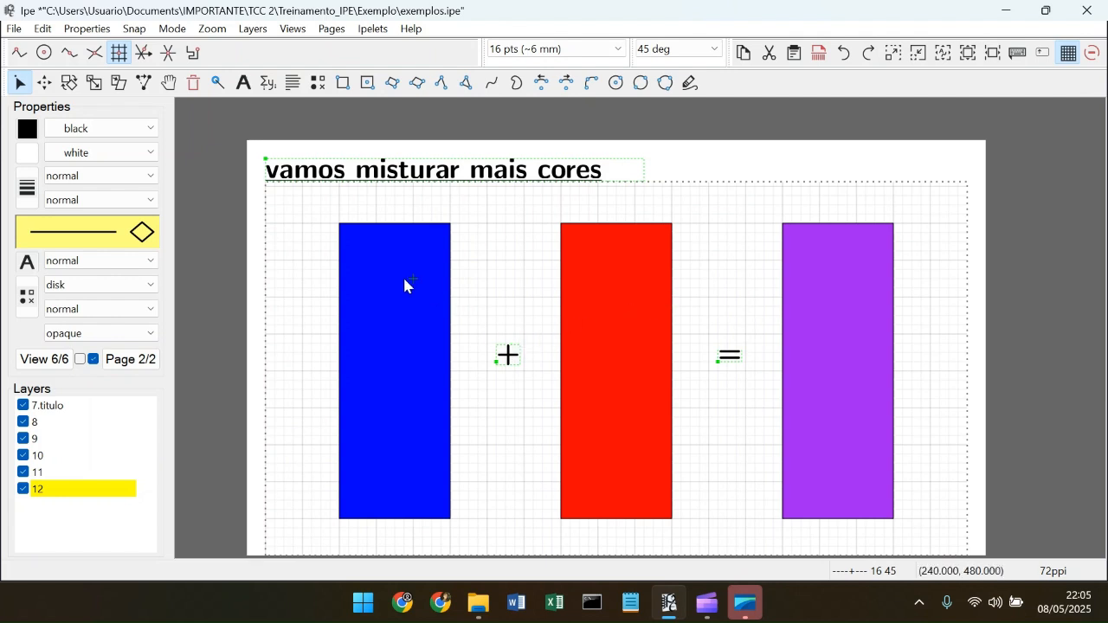
{"action": "scroll", "coordinate": [349, 182], "scroll_direction": "up", "scroll_amount": 5}
{"action": "left_click_drag", "start_coordinate": [352, 280], "coordinate": [630, 315]}
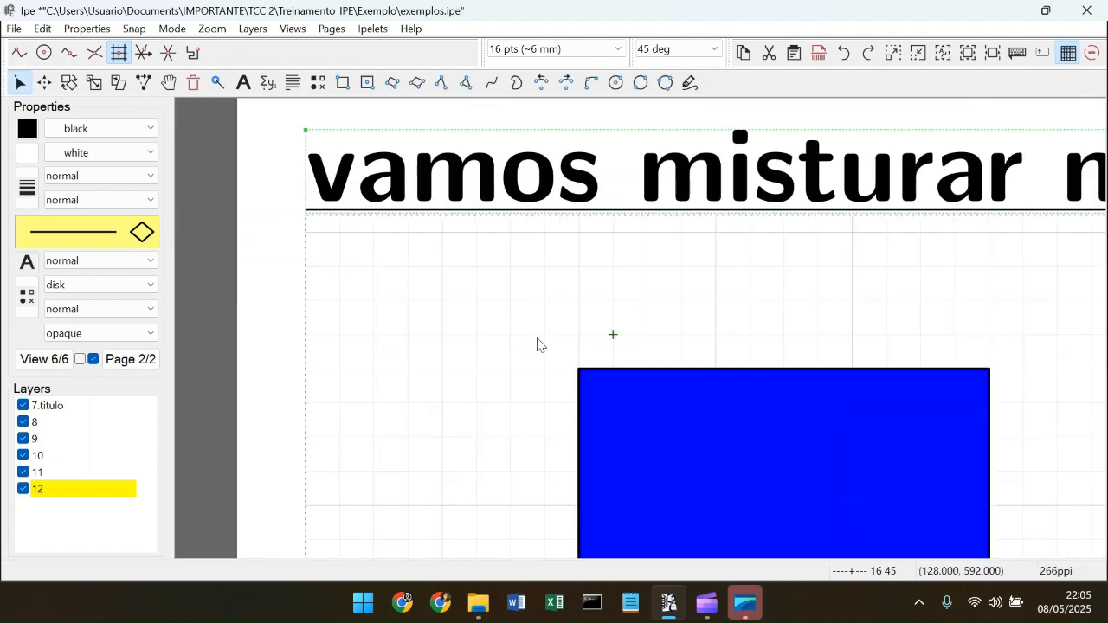
{"action": "left_click_drag", "start_coordinate": [744, 363], "coordinate": [644, 300]}
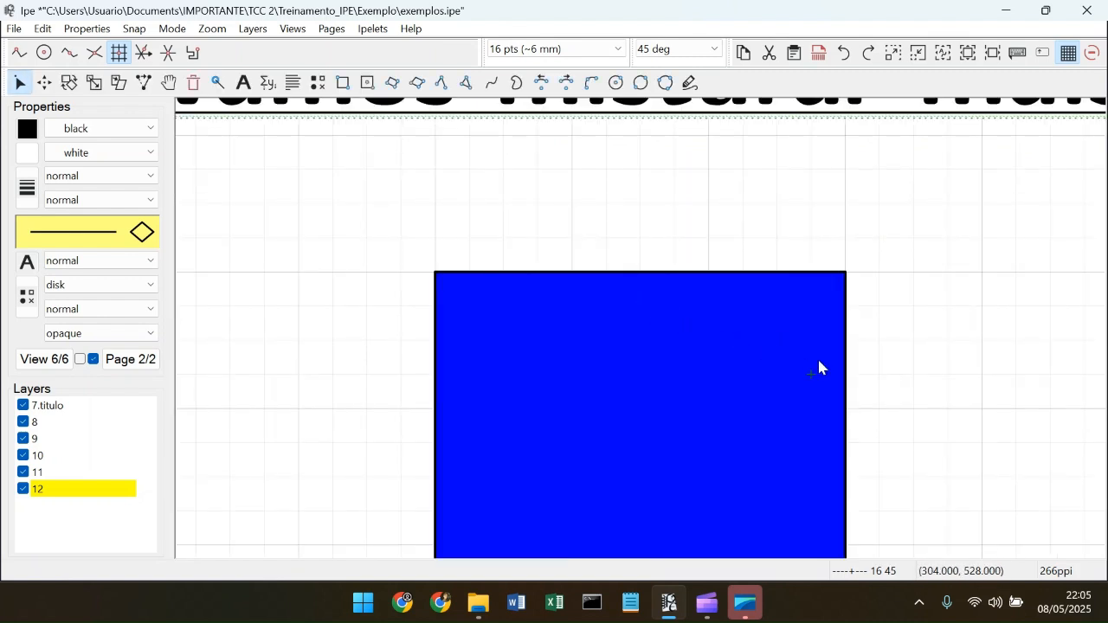
{"action": "left_click_drag", "start_coordinate": [909, 362], "coordinate": [773, 302]}
{"action": "scroll", "coordinate": [750, 324], "scroll_direction": "down", "scroll_amount": 5}
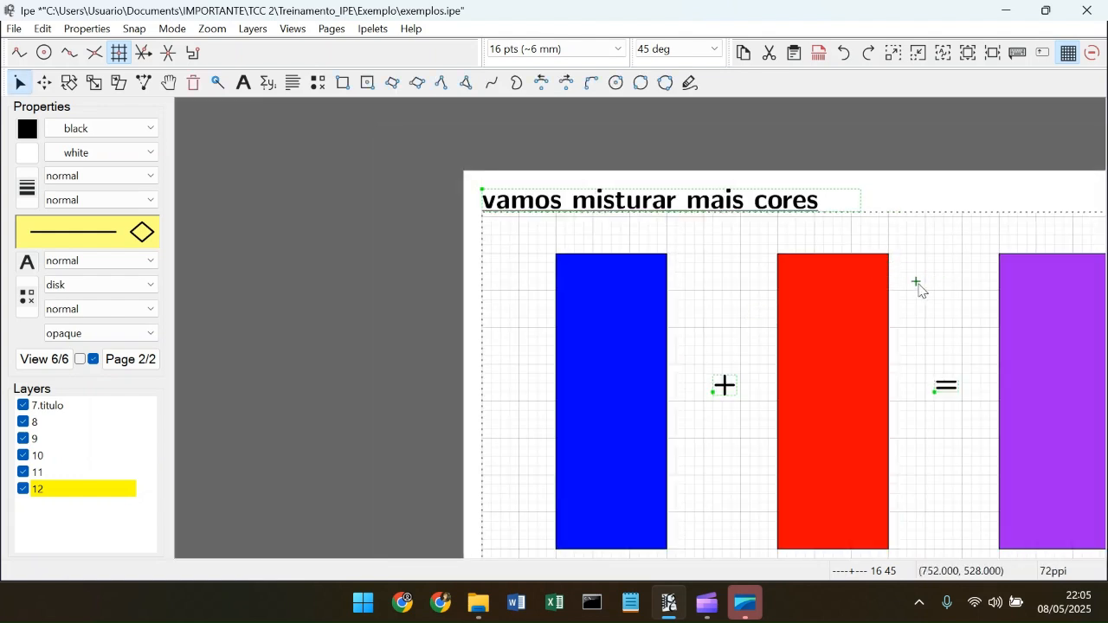
{"action": "left_click_drag", "start_coordinate": [918, 284], "coordinate": [751, 266]}
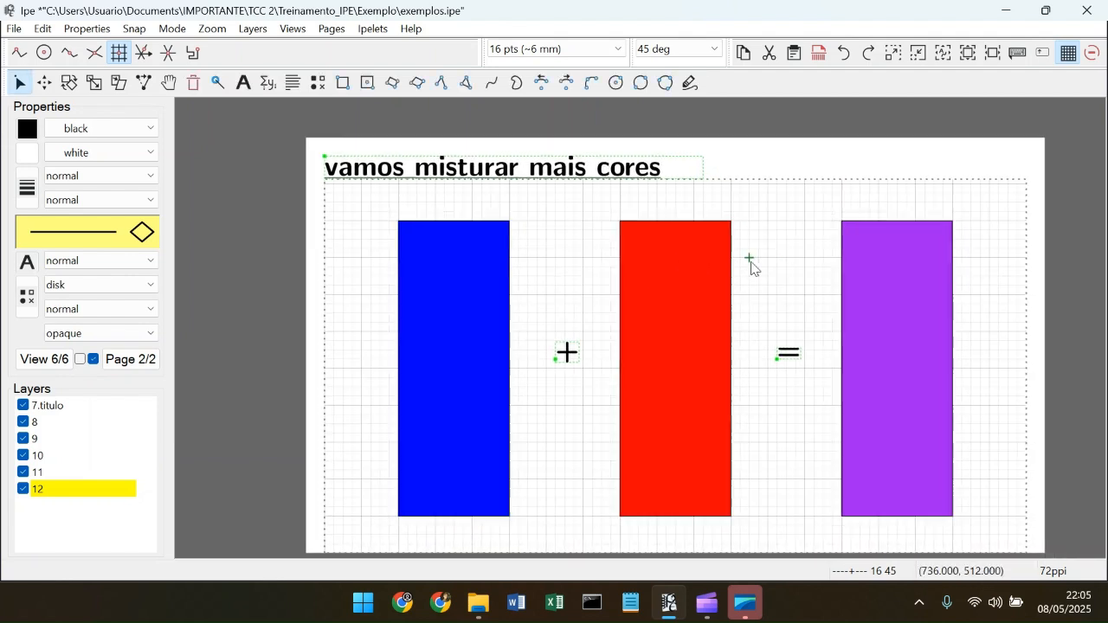
Step: Draw a small rectangle from its centre outwards in the title area, above the gap between the equals sign and purple rectangle
{"action": "left_click", "coordinate": [365, 89]}
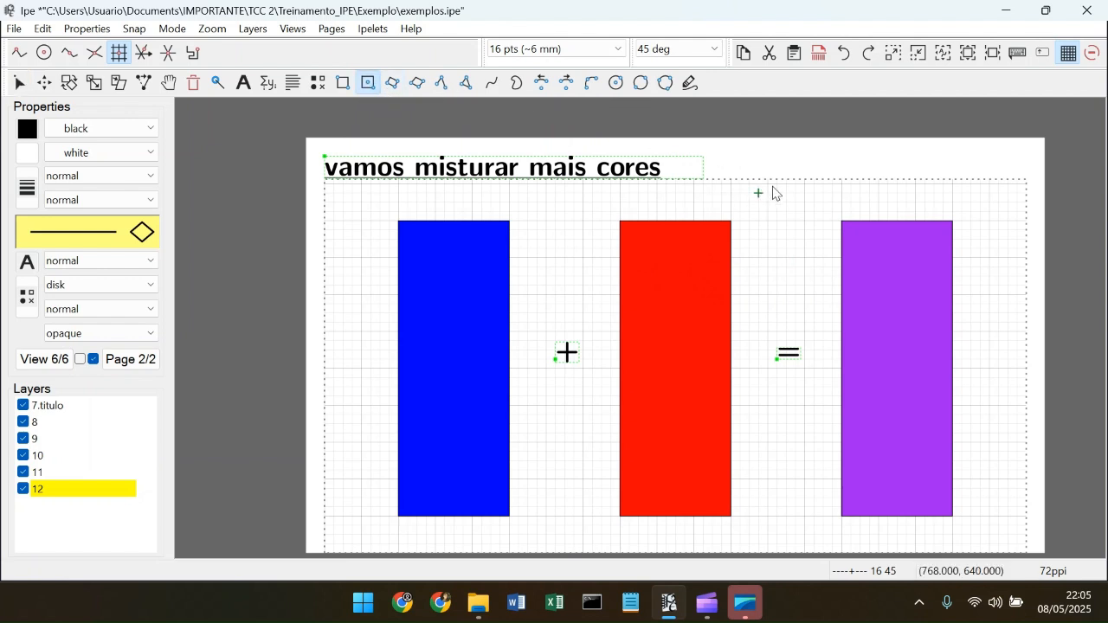
{"action": "left_click", "coordinate": [824, 166]}
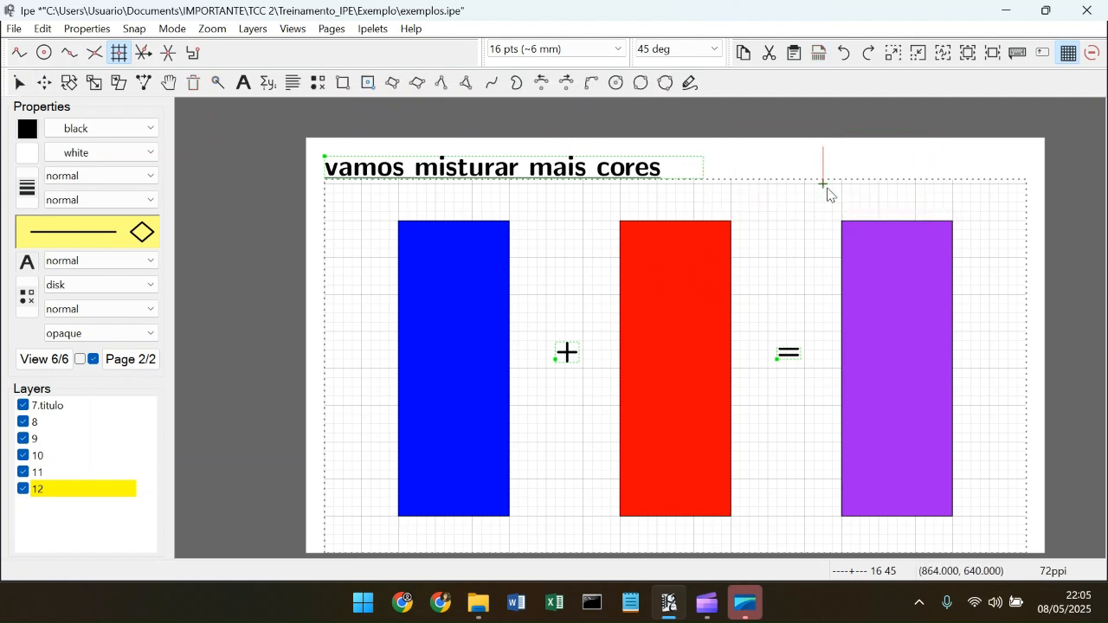
{"action": "left_click", "coordinate": [851, 192]}
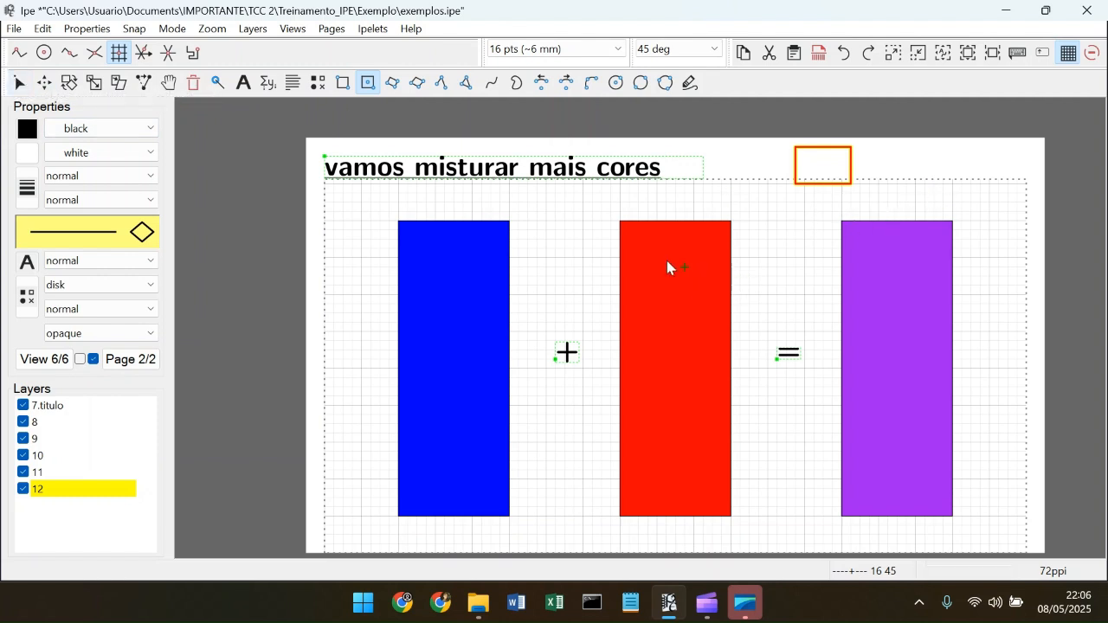
Step: Draw a second rectangle centred near the red rectangle's upper-left corner, and delete it
{"action": "left_click_drag", "start_coordinate": [629, 230], "coordinate": [574, 277]}
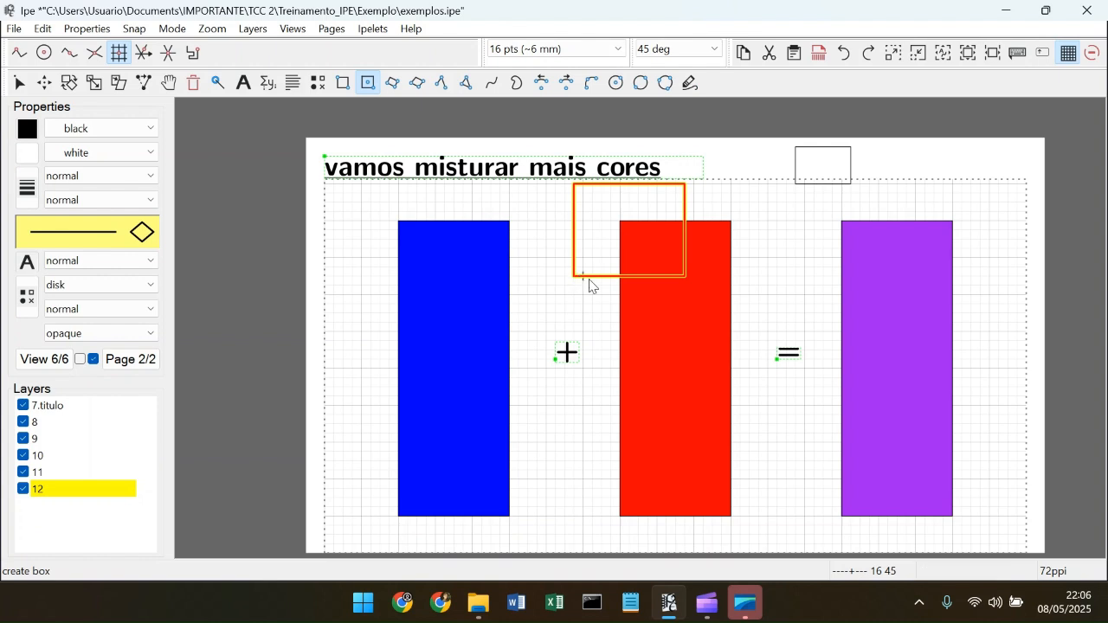
{"action": "key", "text": "Delete"}
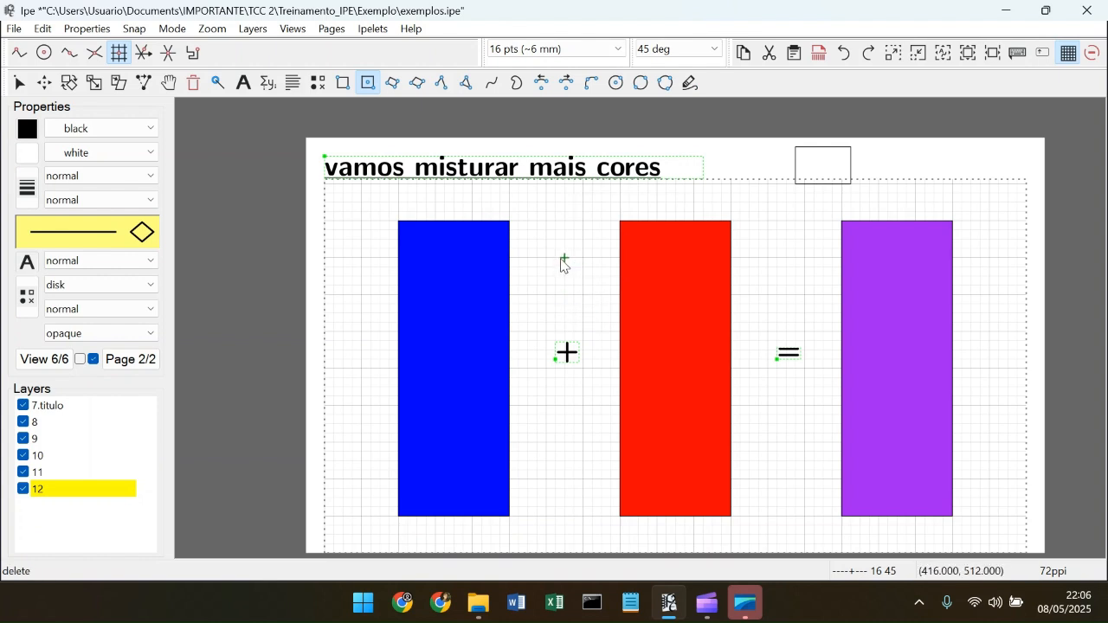
Step: Abandon the rectangle being drawn over the red one, and delete the small outlined rectangle in the title area
{"action": "left_click_drag", "start_coordinate": [642, 212], "coordinate": [558, 261]}
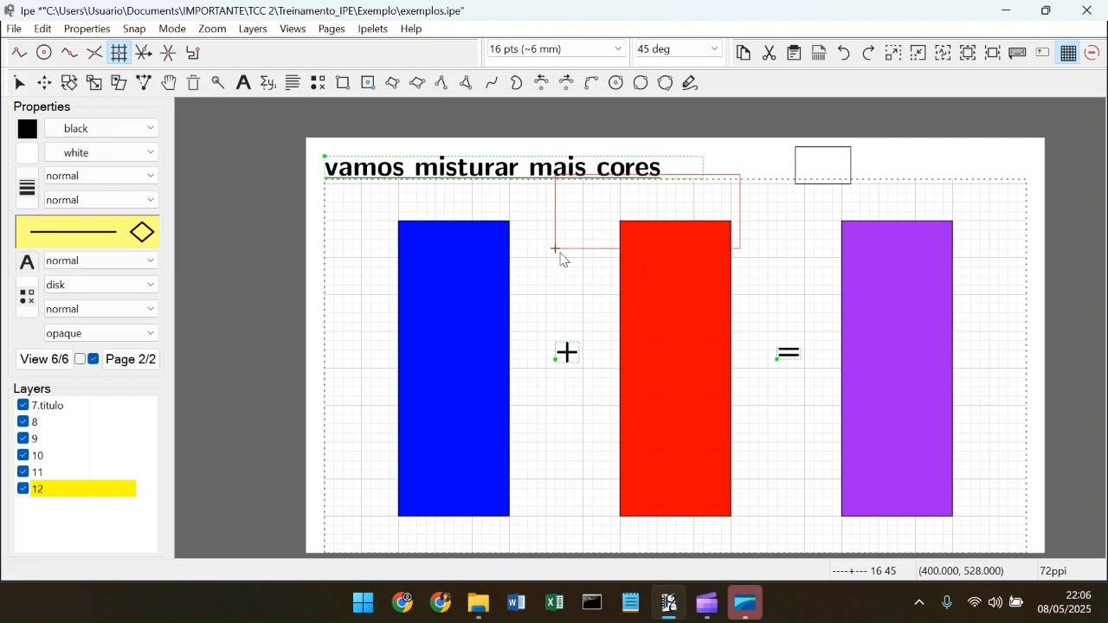
{"action": "key", "text": "Escape"}
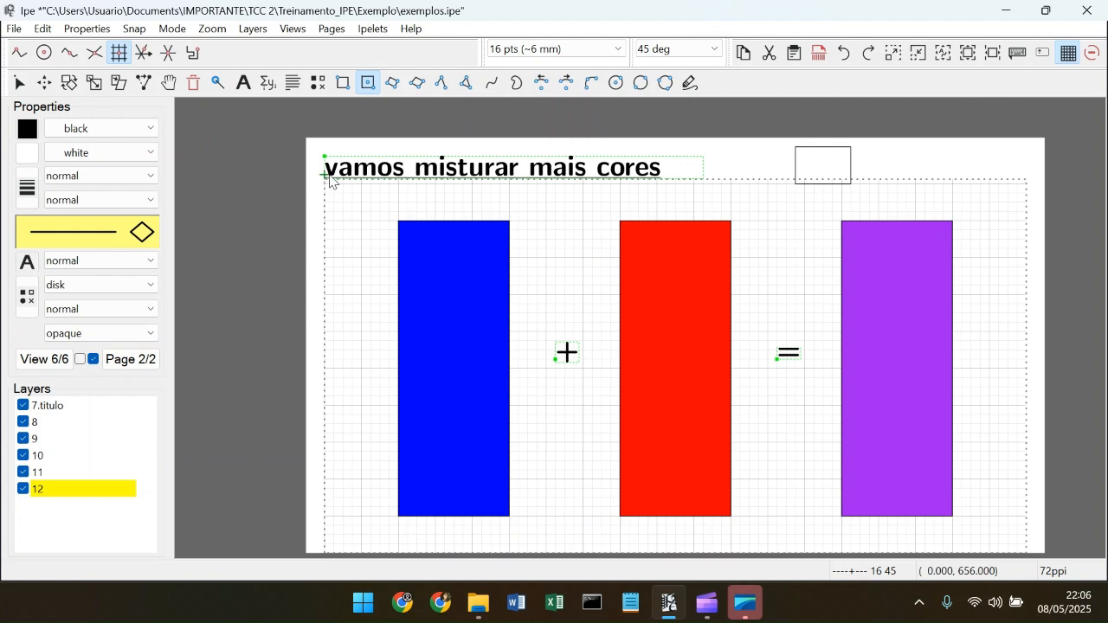
{"action": "key", "text": "s"}
{"action": "left_click", "coordinate": [702, 232]}
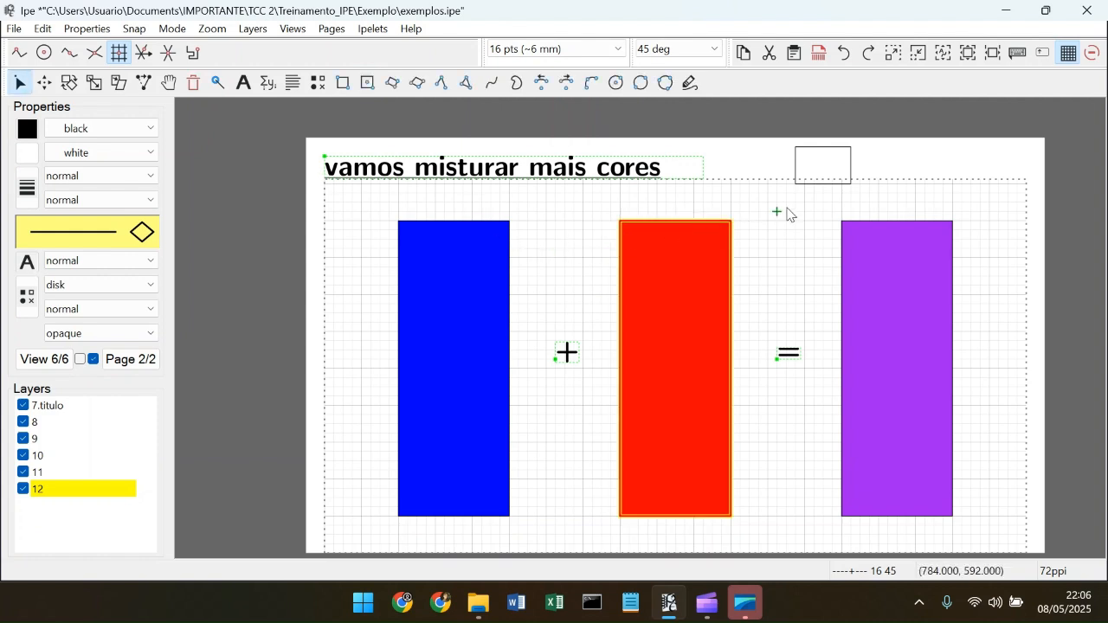
{"action": "left_click", "coordinate": [836, 186]}
{"action": "key", "text": "Delete"}
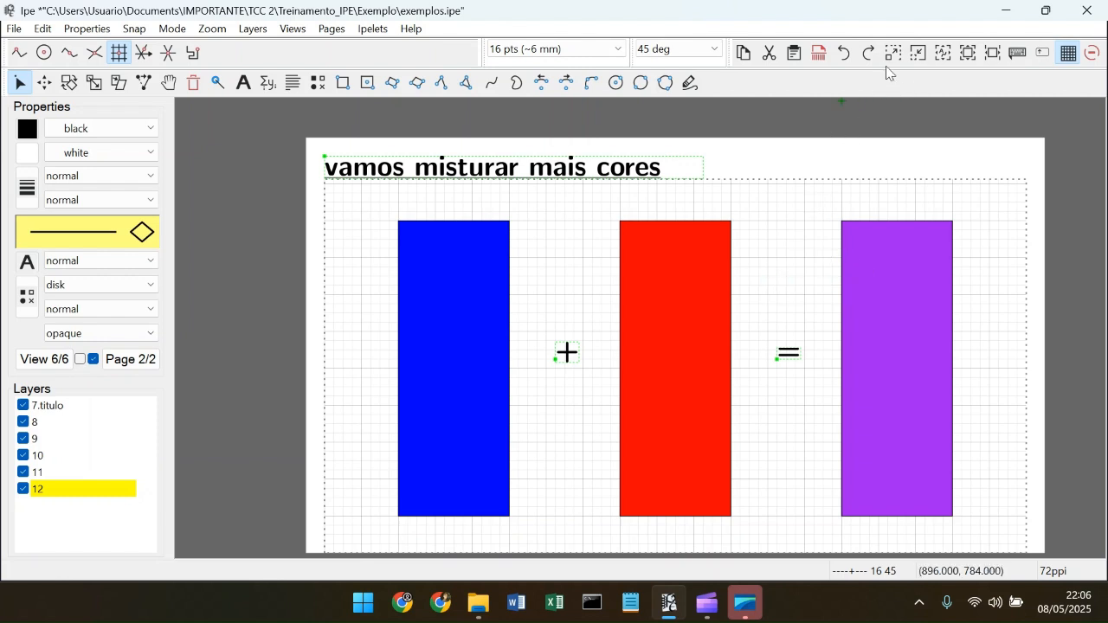
Step: Fit the page in view and stretch the blue rectangle freehand from its upper-right corner, making it slightly shorter
{"action": "left_click", "coordinate": [970, 54]}
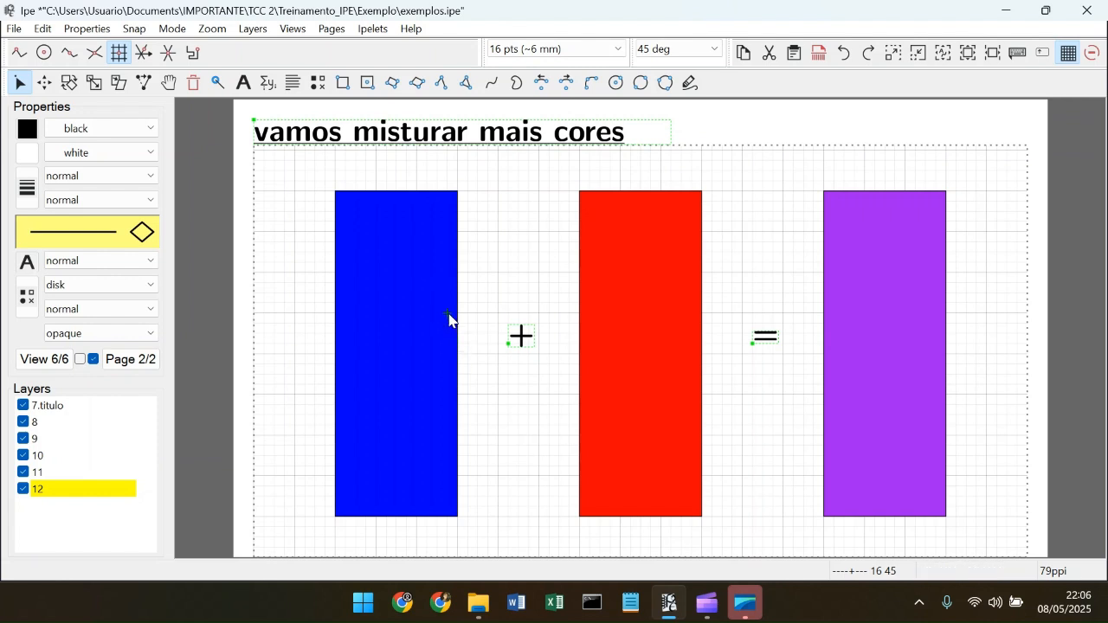
{"action": "left_click", "coordinate": [459, 334]}
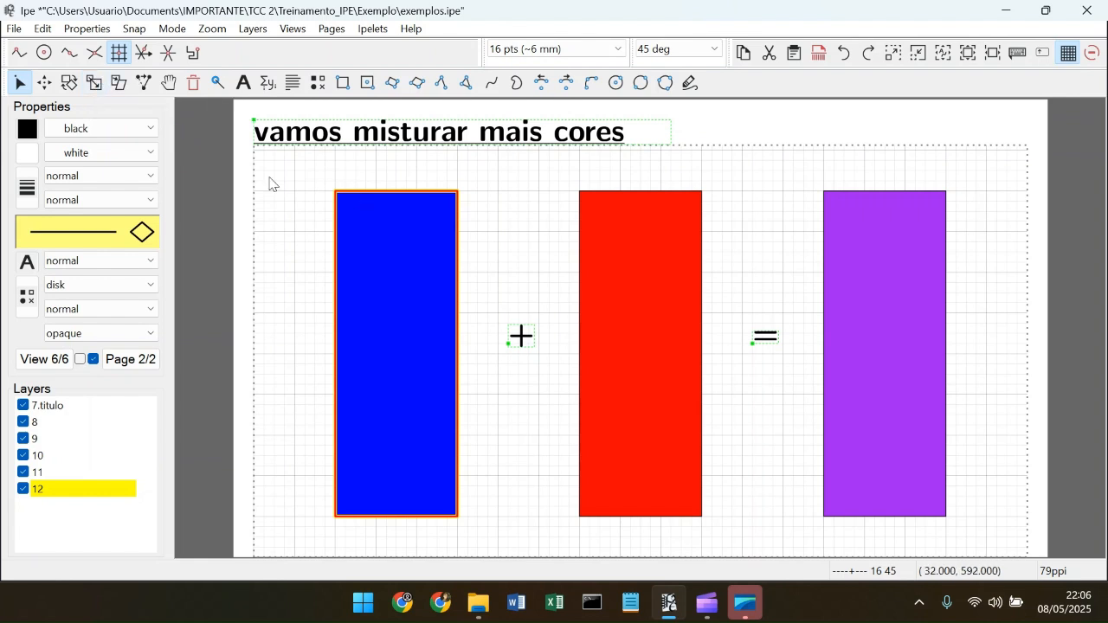
{"action": "left_click", "coordinate": [97, 83]}
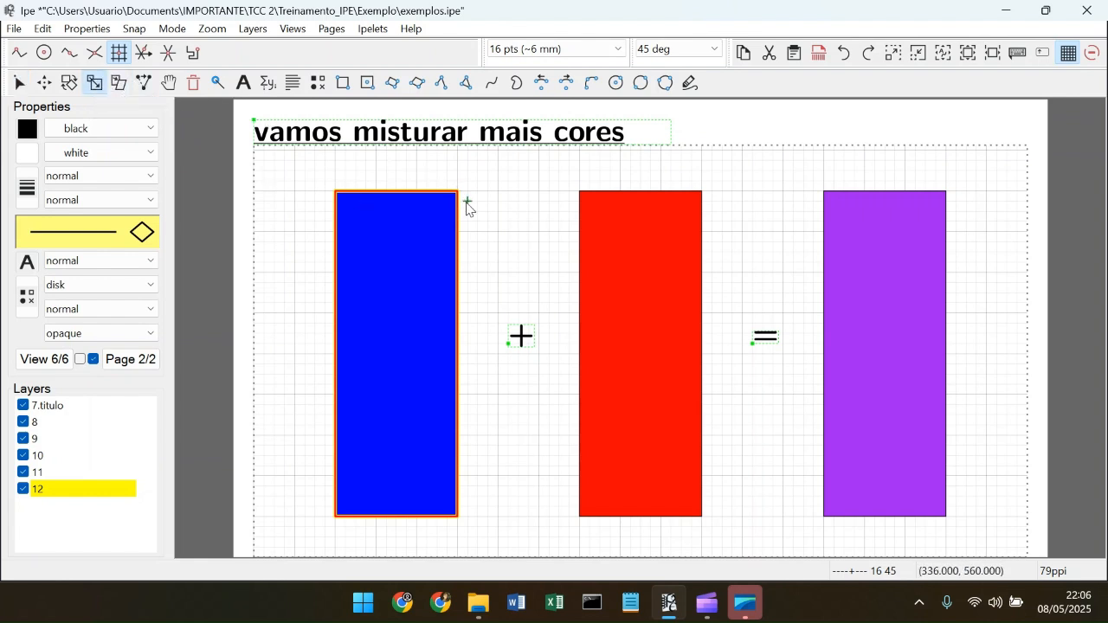
{"action": "left_click_drag", "start_coordinate": [457, 201], "coordinate": [468, 223]}
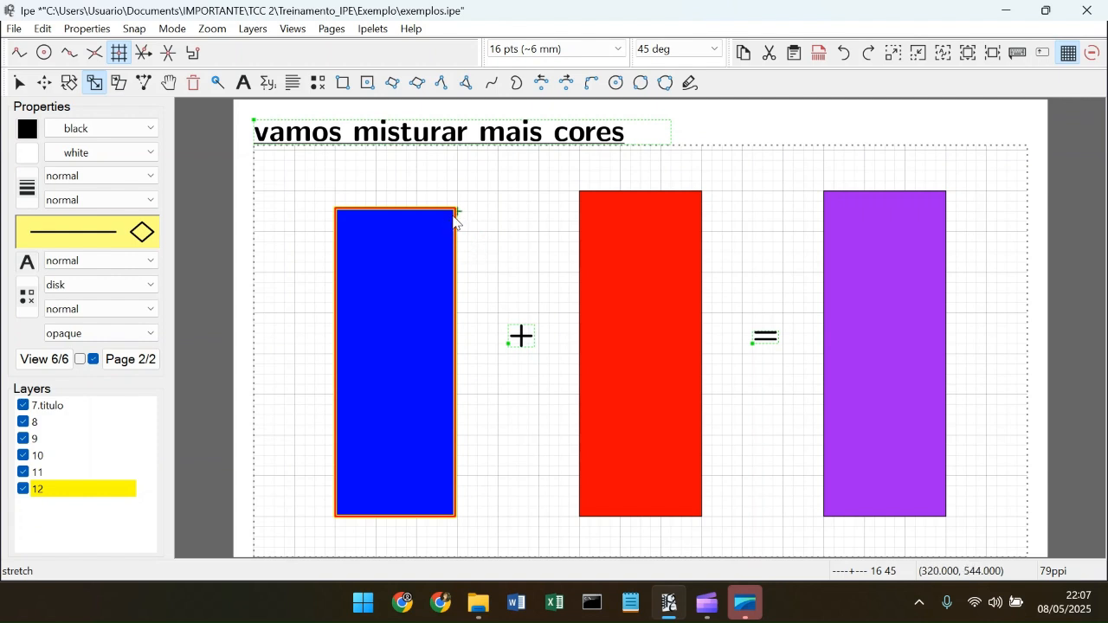
{"action": "mouse_move", "coordinate": [477, 205]}
{"action": "left_mouse_down"}
{"action": "mouse_move", "coordinate": [529, 180]}
{"action": "mouse_move", "coordinate": [476, 218]}
{"action": "mouse_move", "coordinate": [505, 186]}
{"action": "mouse_move", "coordinate": [487, 216]}
{"action": "left_mouse_up"}
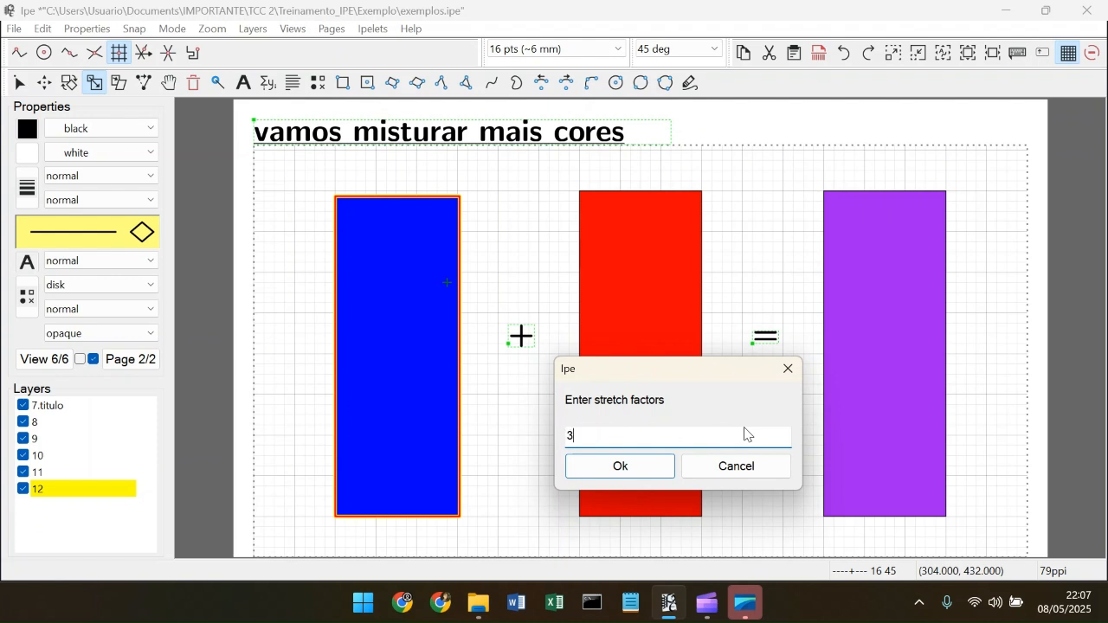
Step: Scale the blue rectangle by a stretch factor of 3, followed by a factor of 0.2
{"action": "key", "text": "Return"}
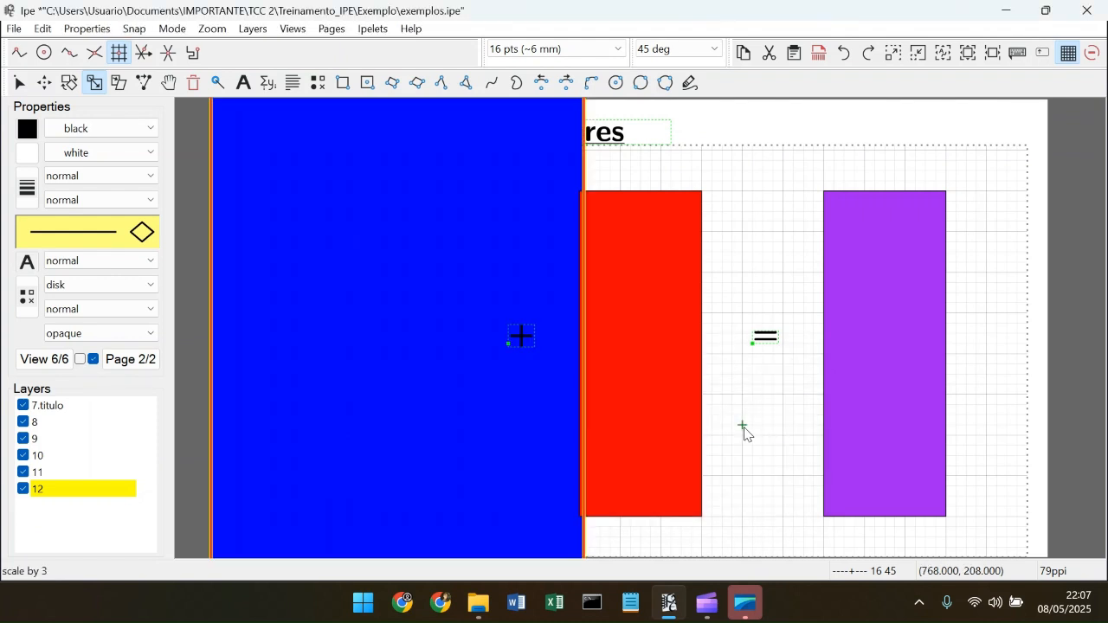
{"action": "key", "text": "ctrl+k"}
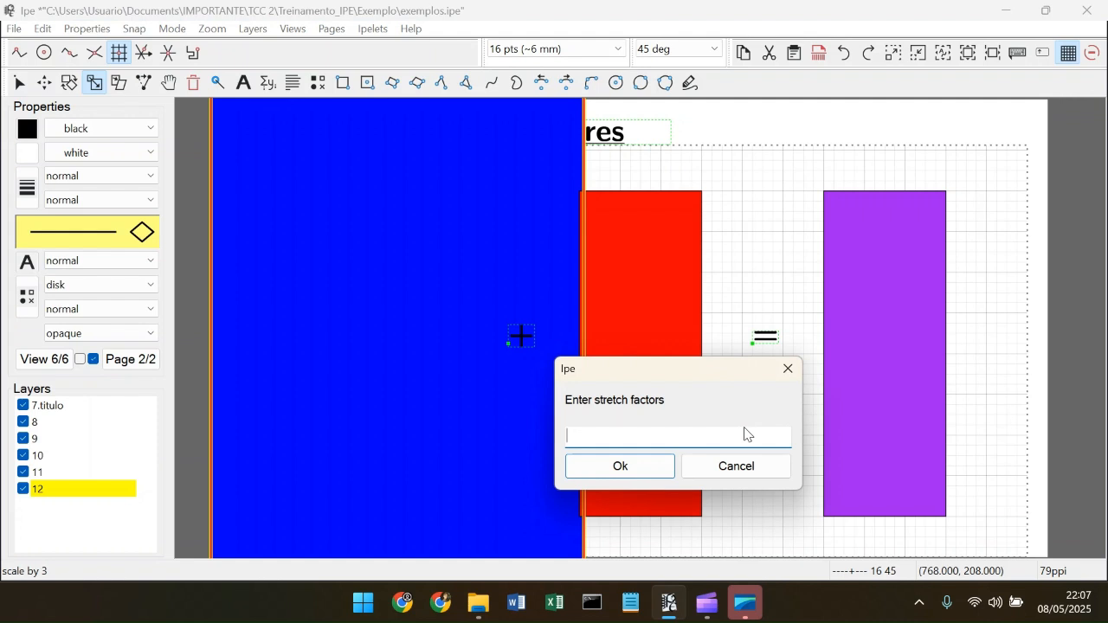
{"action": "type", "text": "0.2"}
{"action": "key", "text": "Return"}
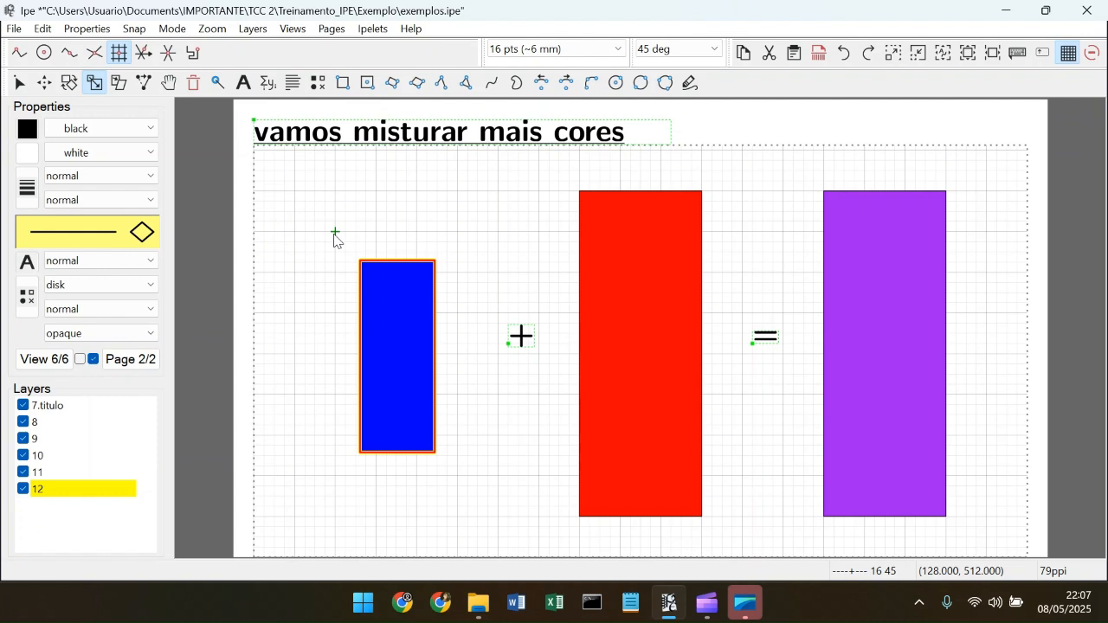
Step: Select the title and the blue rectangle in turn, and examine the title area up close
{"action": "key", "text": "s"}
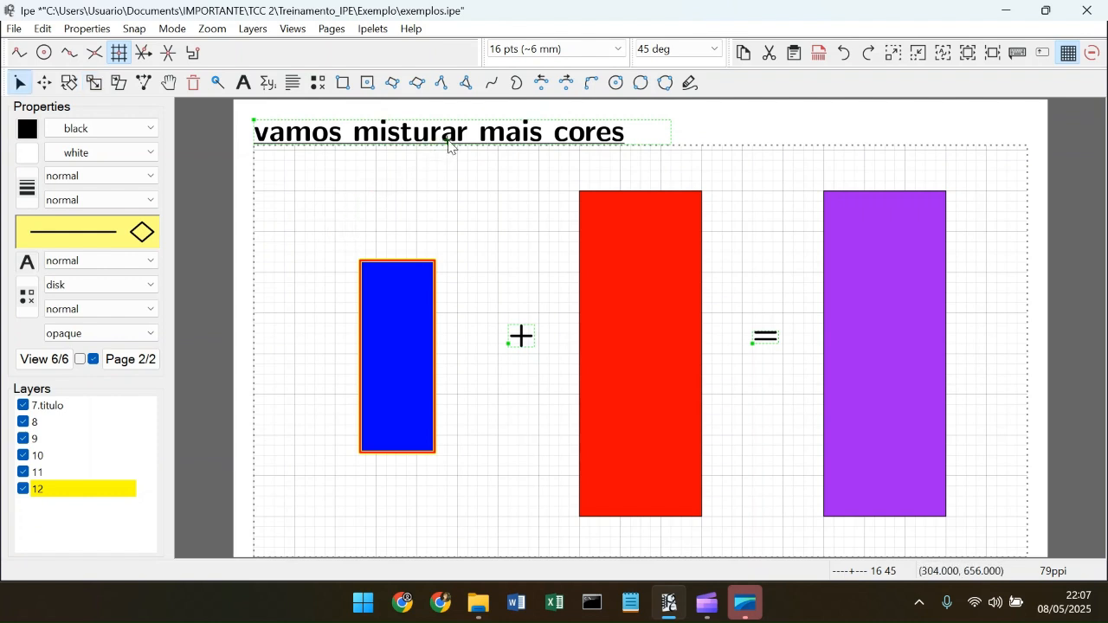
{"action": "left_click", "coordinate": [520, 141]}
{"action": "scroll", "coordinate": [446, 232], "scroll_direction": "up", "scroll_amount": 1}
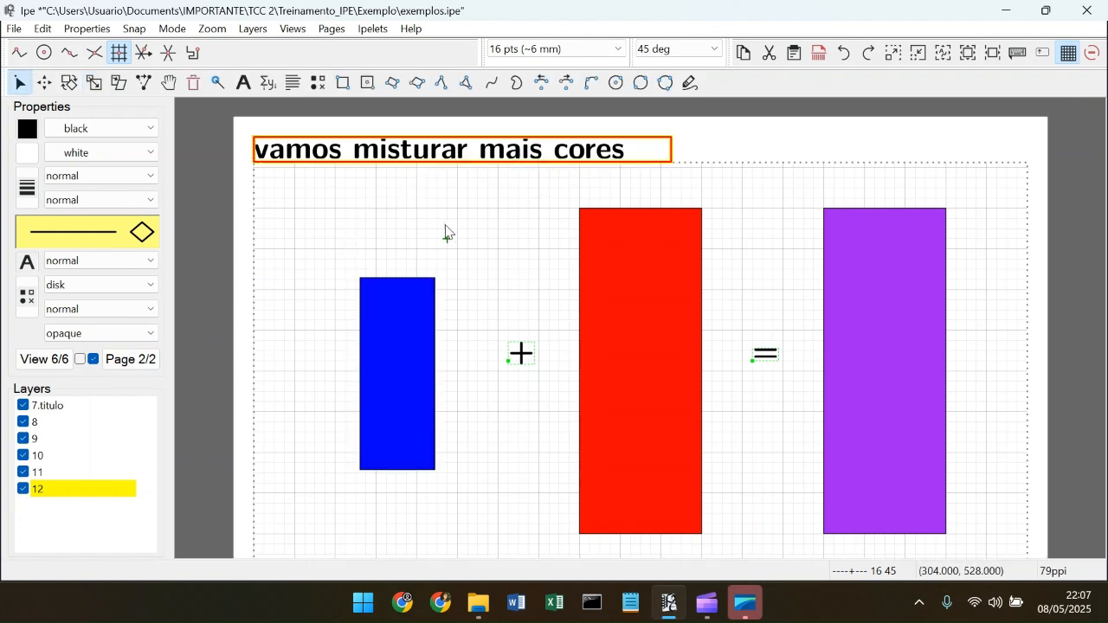
{"action": "scroll", "coordinate": [446, 229], "scroll_direction": "down", "scroll_amount": 1}
{"action": "left_click", "coordinate": [434, 332]}
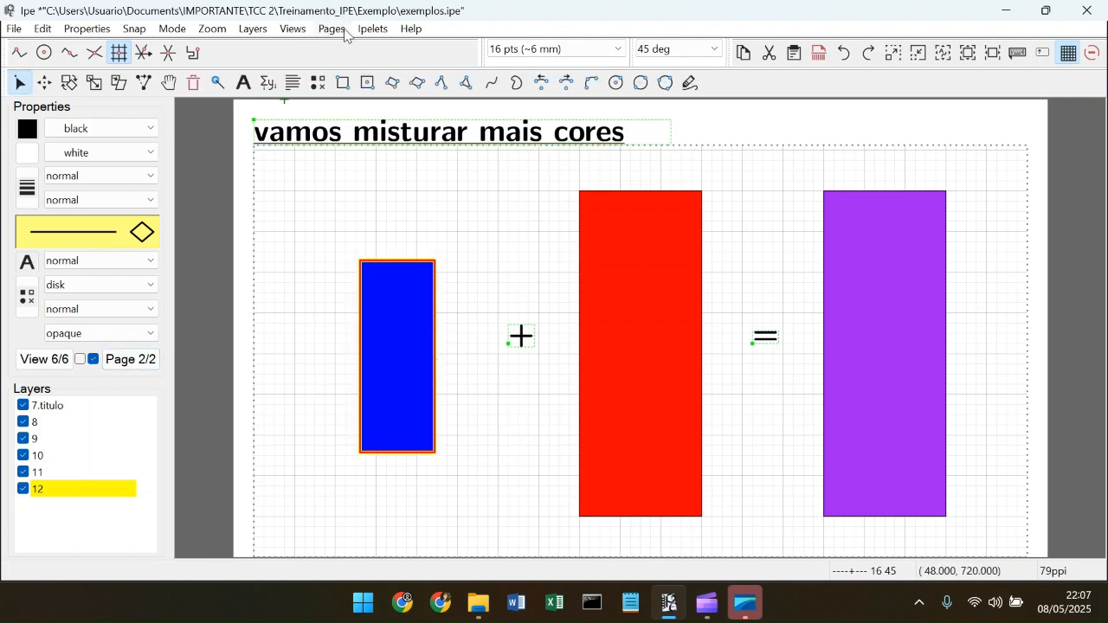
{"action": "scroll", "coordinate": [267, 160], "scroll_direction": "up", "scroll_amount": 3}
{"action": "scroll", "coordinate": [264, 173], "scroll_direction": "up", "scroll_amount": 2}
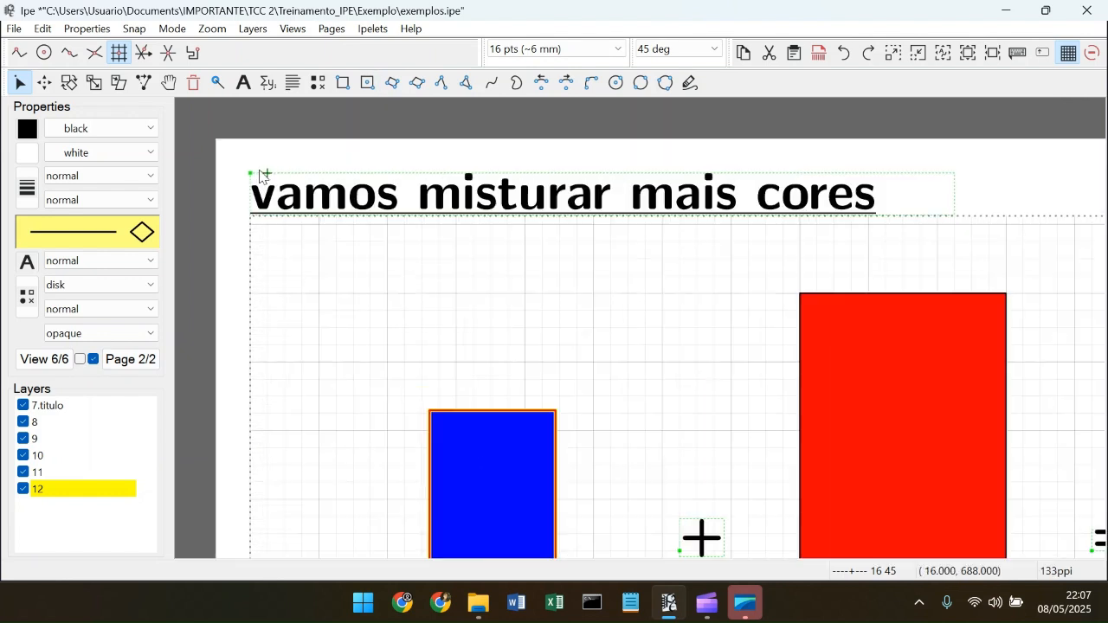
{"action": "scroll", "coordinate": [317, 158], "scroll_direction": "up", "scroll_amount": 1}
{"action": "scroll", "coordinate": [337, 164], "scroll_direction": "down", "scroll_amount": 1}
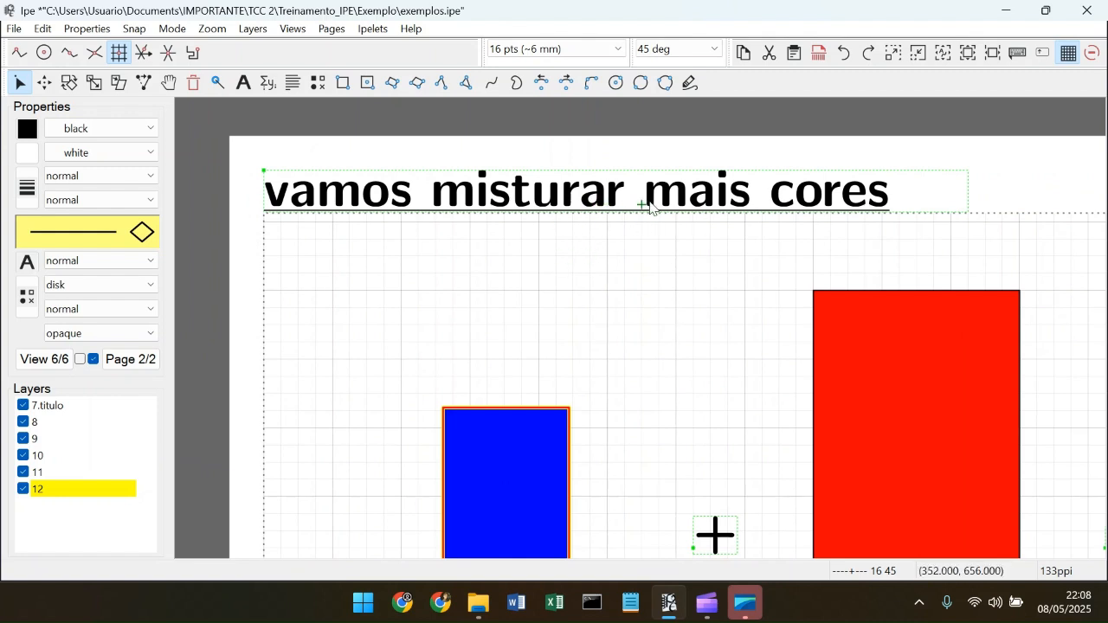
Step: Set the title "vamos misturar mais cores" to the normal text size, and reduce it further to small
{"action": "key", "text": "o"}
{"action": "left_click", "coordinate": [588, 209]}
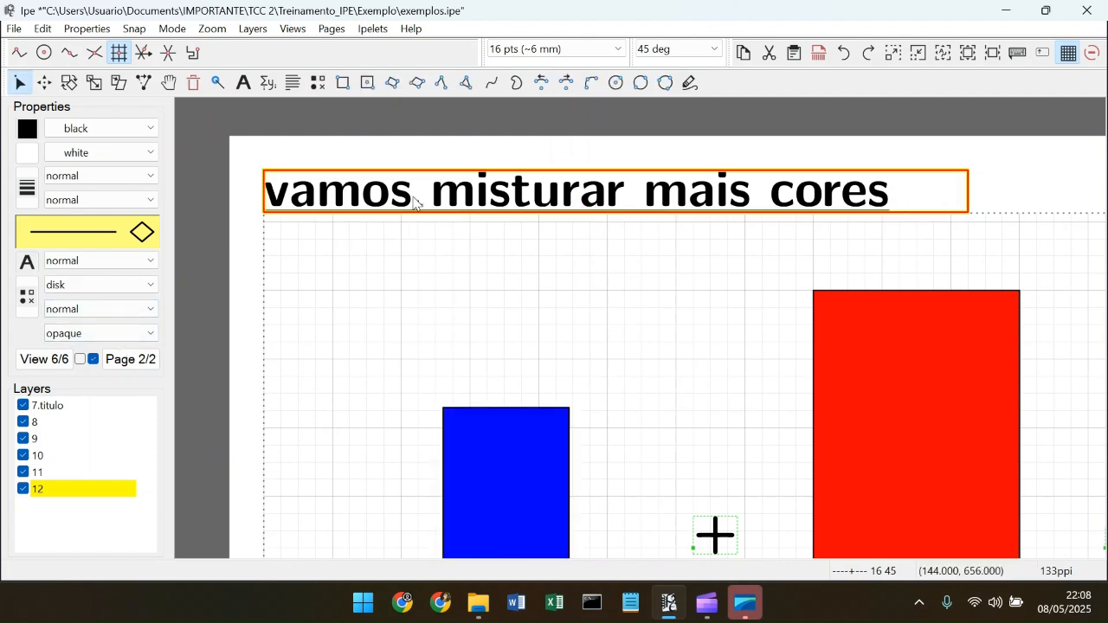
{"action": "left_click", "coordinate": [106, 266]}
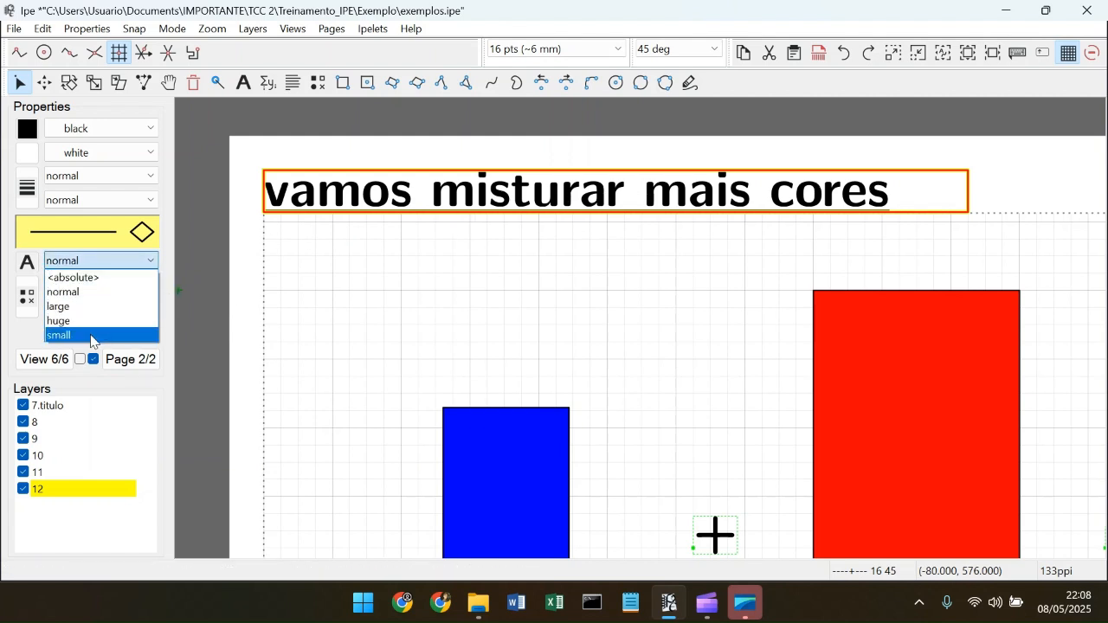
{"action": "left_click", "coordinate": [92, 292]}
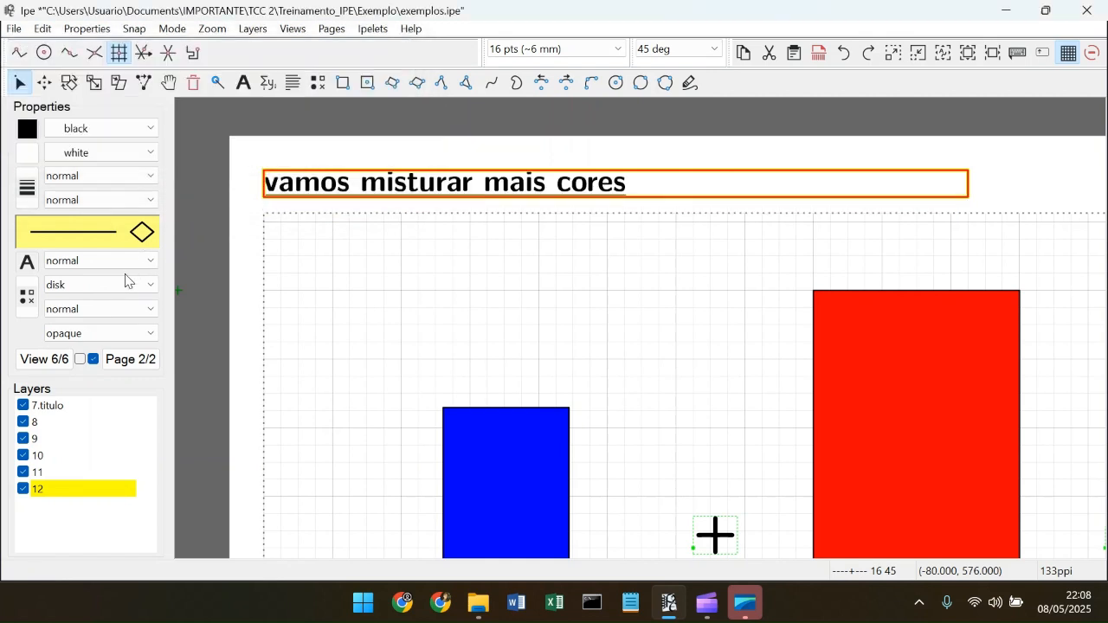
{"action": "left_click", "coordinate": [130, 260]}
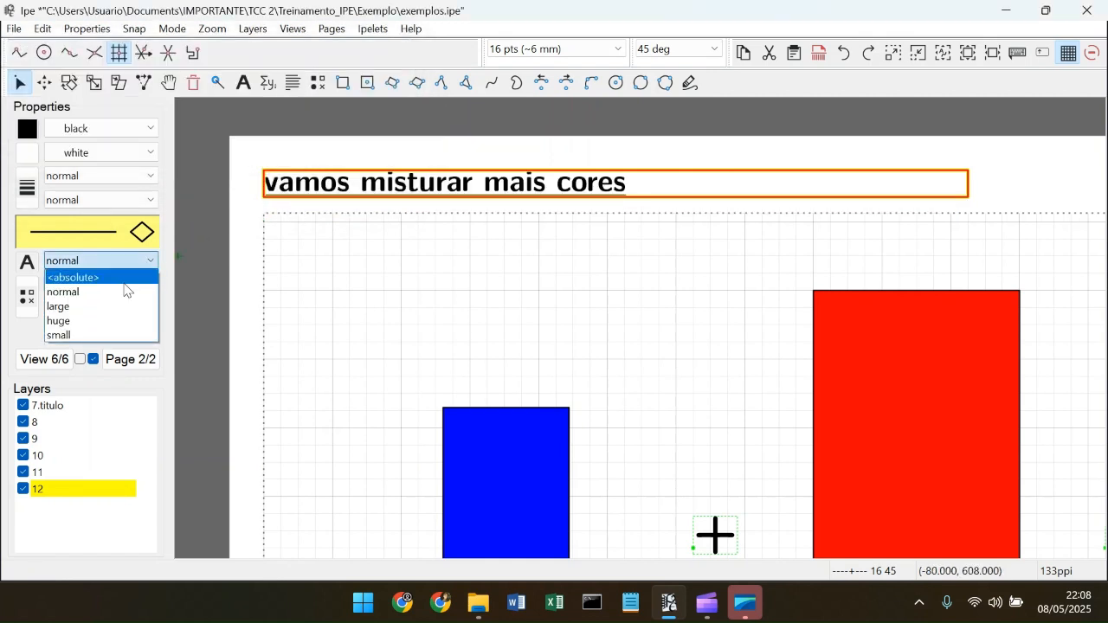
{"action": "left_click", "coordinate": [118, 336]}
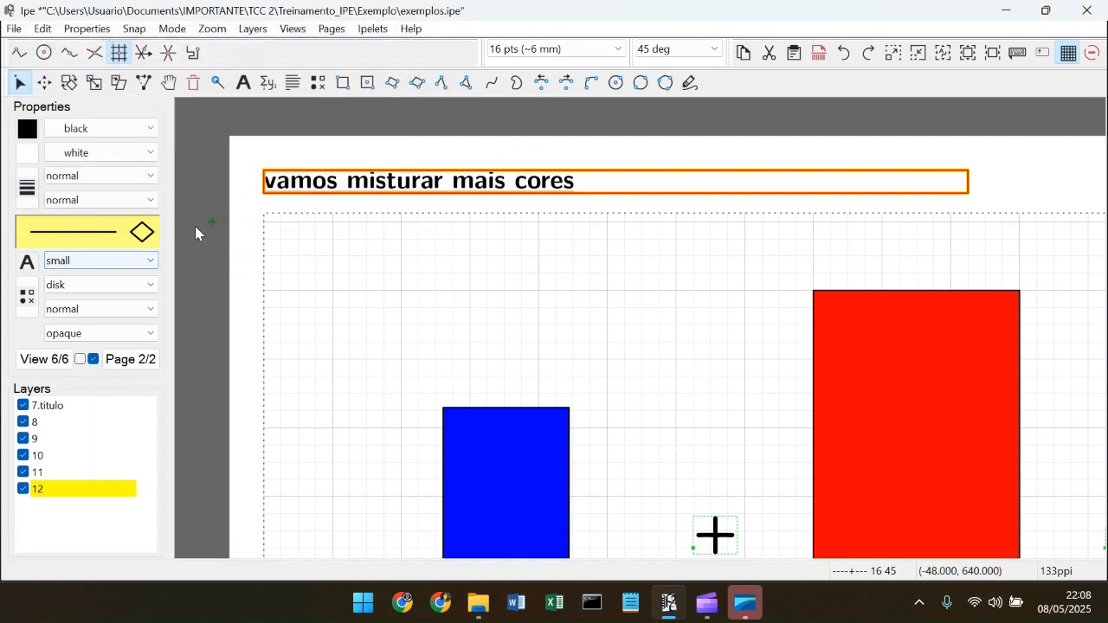
{"action": "left_click", "coordinate": [150, 260]}
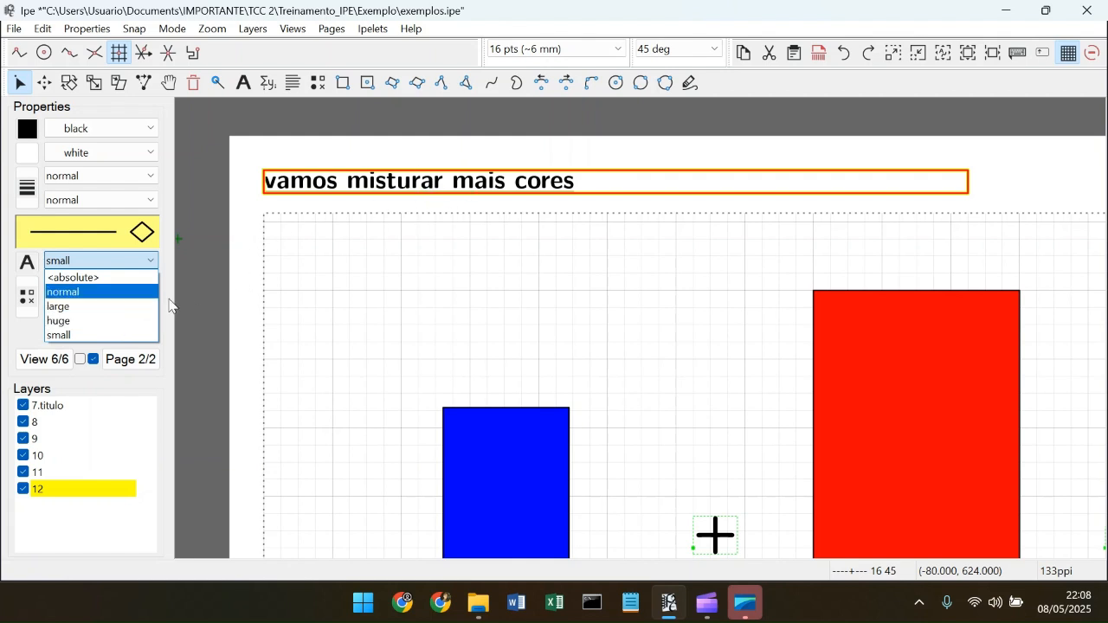
{"action": "left_click", "coordinate": [435, 237]}
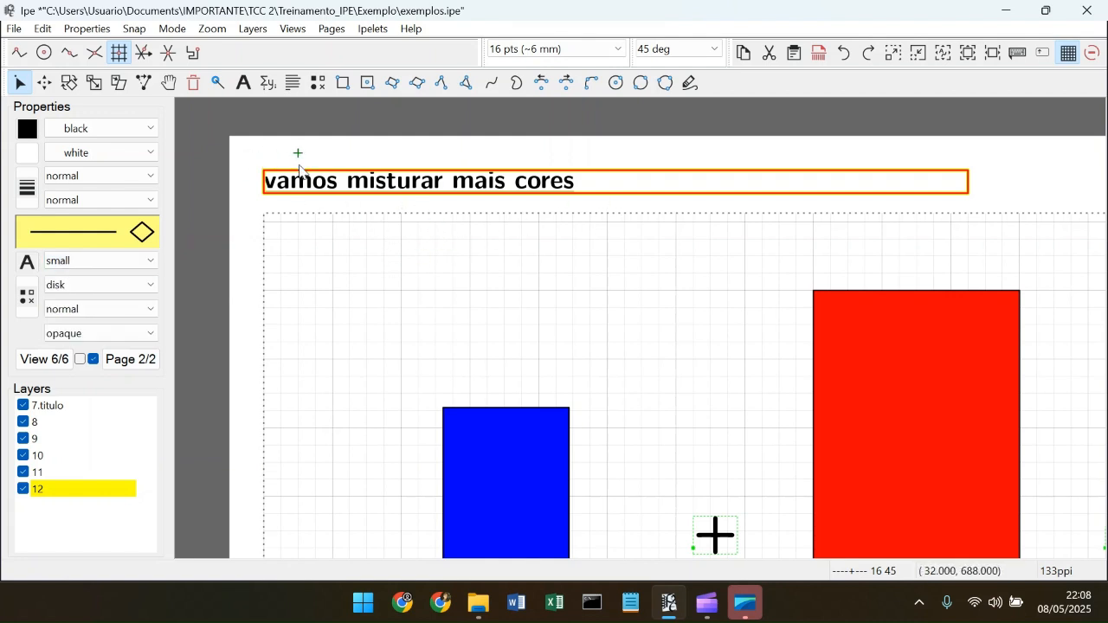
Step: Examine the resized title and the blue rectangle at several zoom levels
{"action": "scroll", "coordinate": [258, 172], "scroll_direction": "up", "scroll_amount": 2}
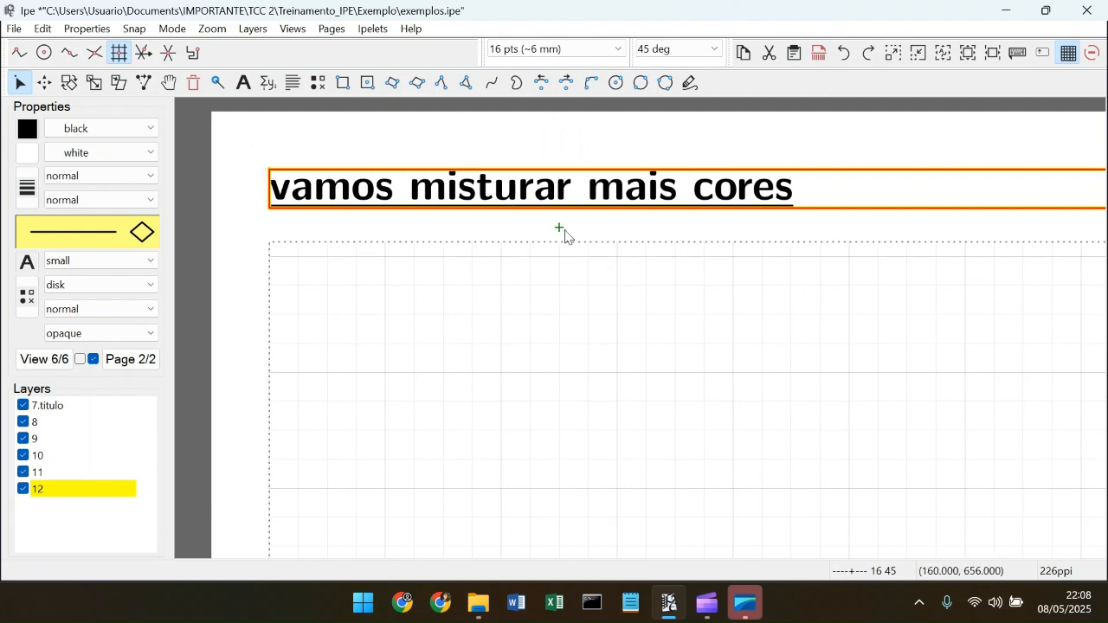
{"action": "scroll", "coordinate": [564, 233], "scroll_direction": "down", "scroll_amount": 2}
{"action": "scroll", "coordinate": [567, 217], "scroll_direction": "up", "scroll_amount": 1}
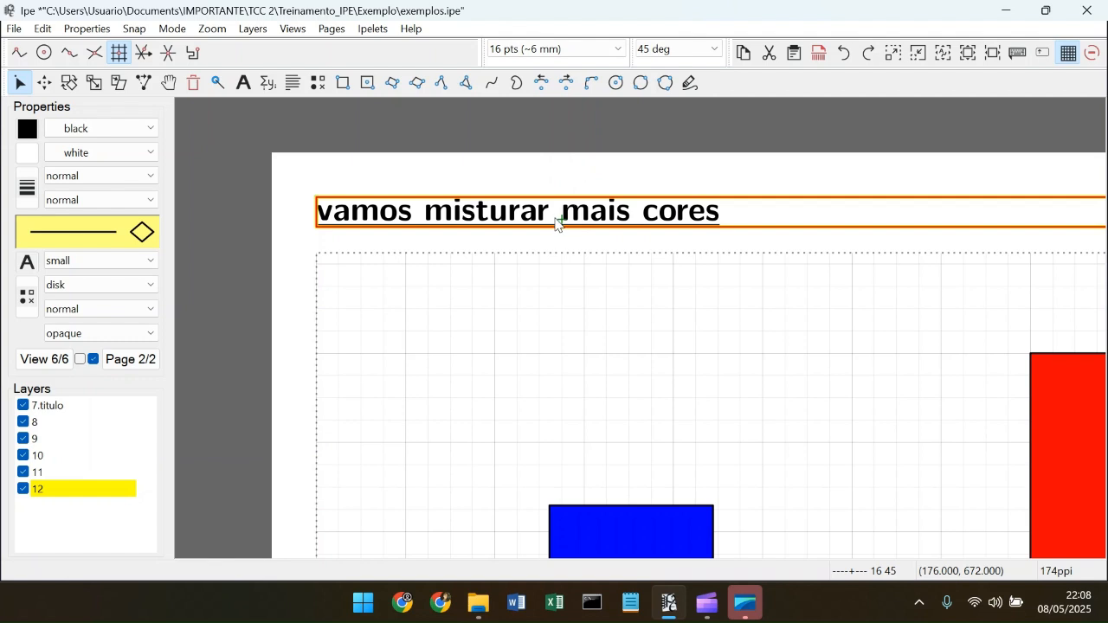
{"action": "scroll", "coordinate": [695, 437], "scroll_direction": "down", "scroll_amount": 4}
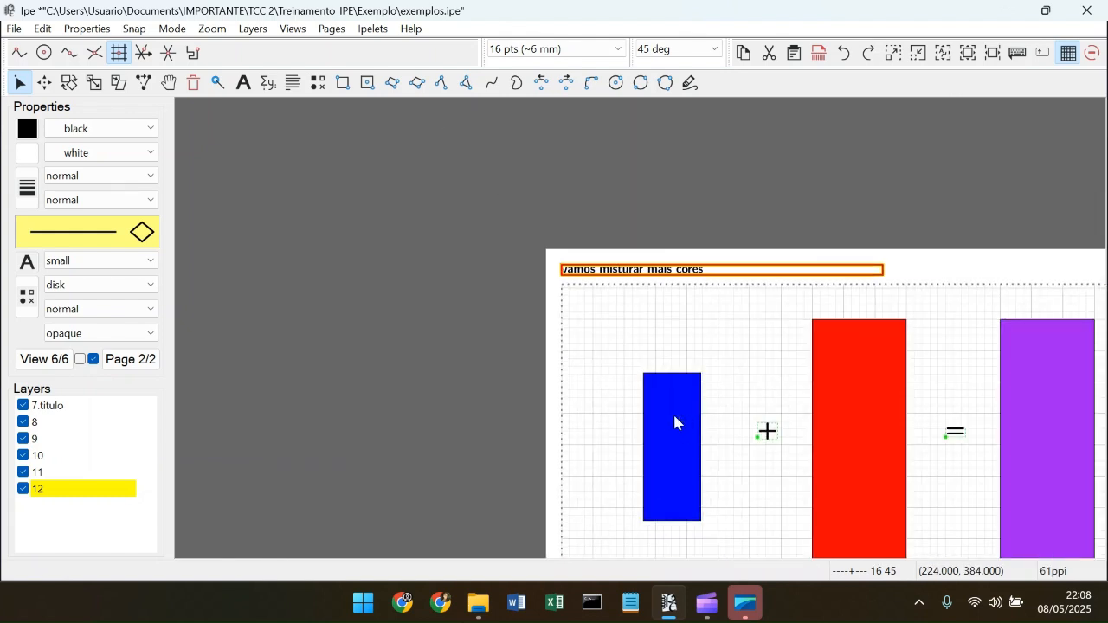
{"action": "scroll", "coordinate": [676, 420], "scroll_direction": "up", "scroll_amount": 3}
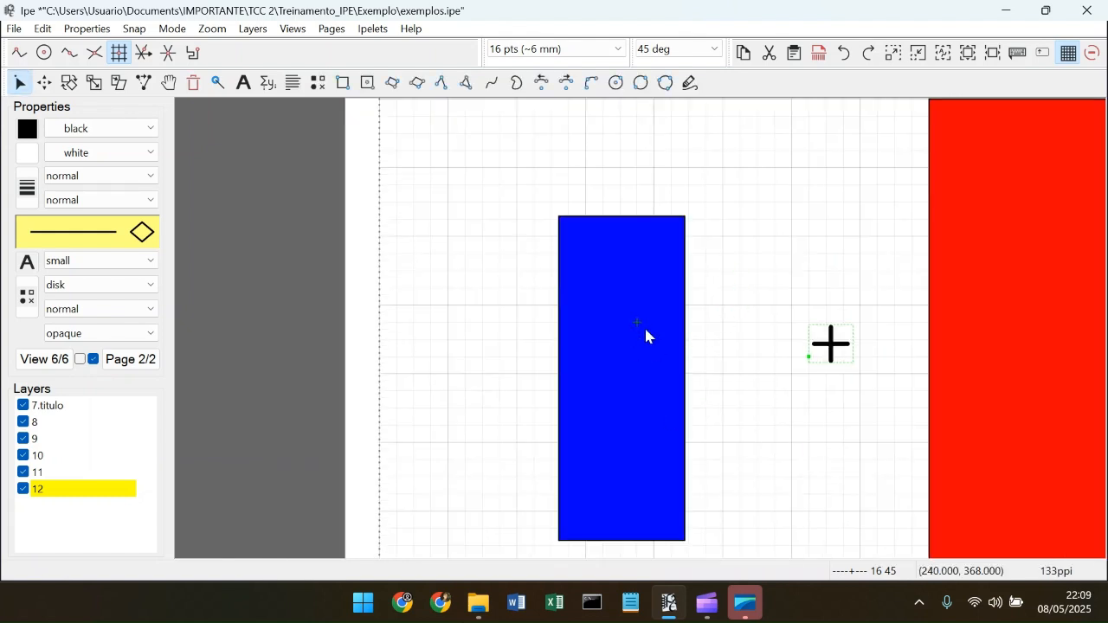
{"action": "scroll", "coordinate": [656, 294], "scroll_direction": "up", "scroll_amount": 5}
{"action": "scroll", "coordinate": [531, 206], "scroll_direction": "up", "scroll_amount": 2}
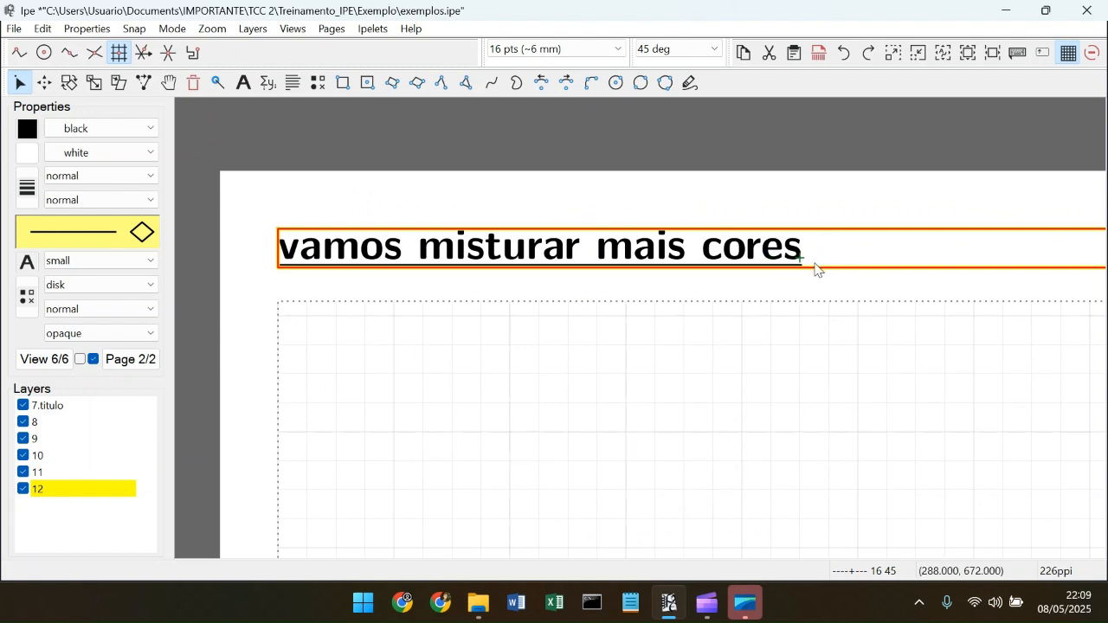
{"action": "left_click_drag", "start_coordinate": [881, 365], "coordinate": [791, 349]}
{"action": "scroll", "coordinate": [767, 349], "scroll_direction": "down", "scroll_amount": 1}
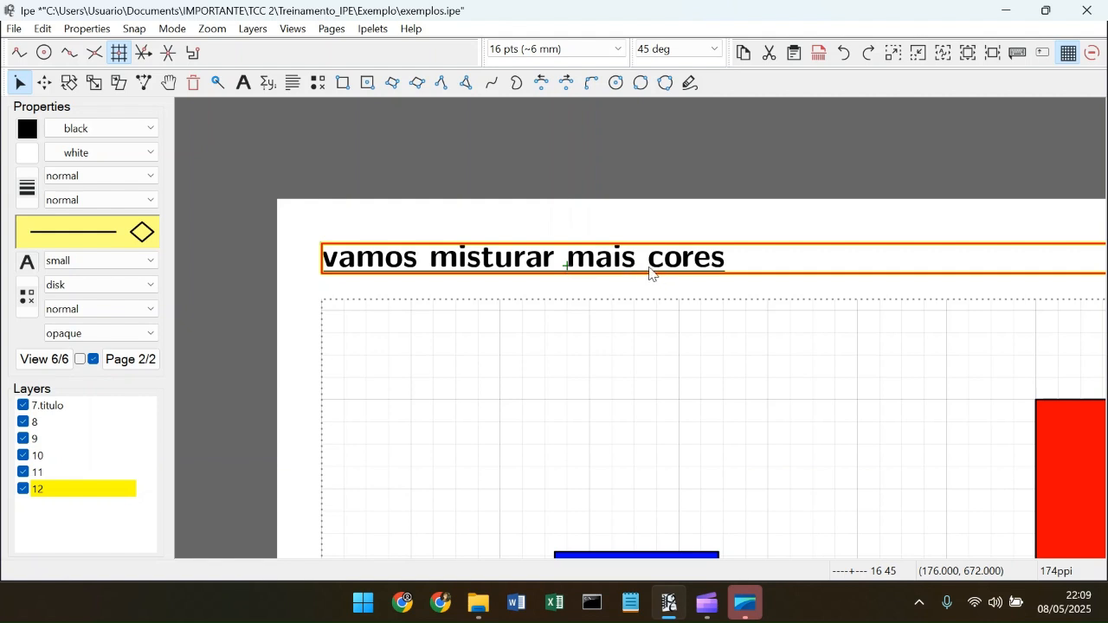
Step: Set the allowed transformations of the title text "vamos misturar mais cores" to affine
{"action": "right_click", "coordinate": [570, 277]}
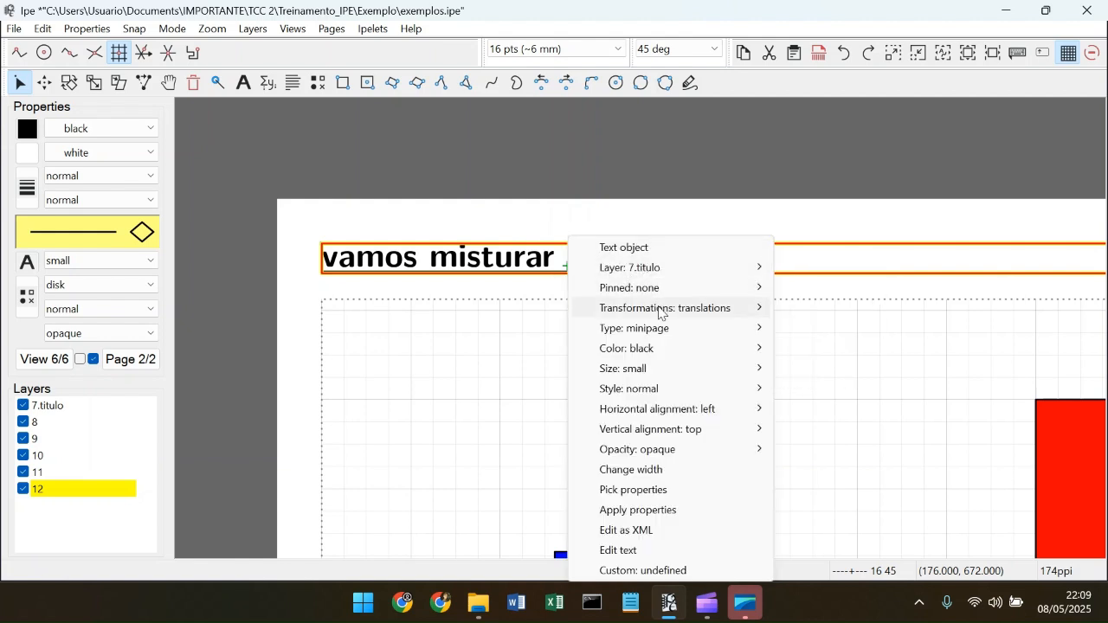
{"action": "mouse_move", "coordinate": [660, 312]}
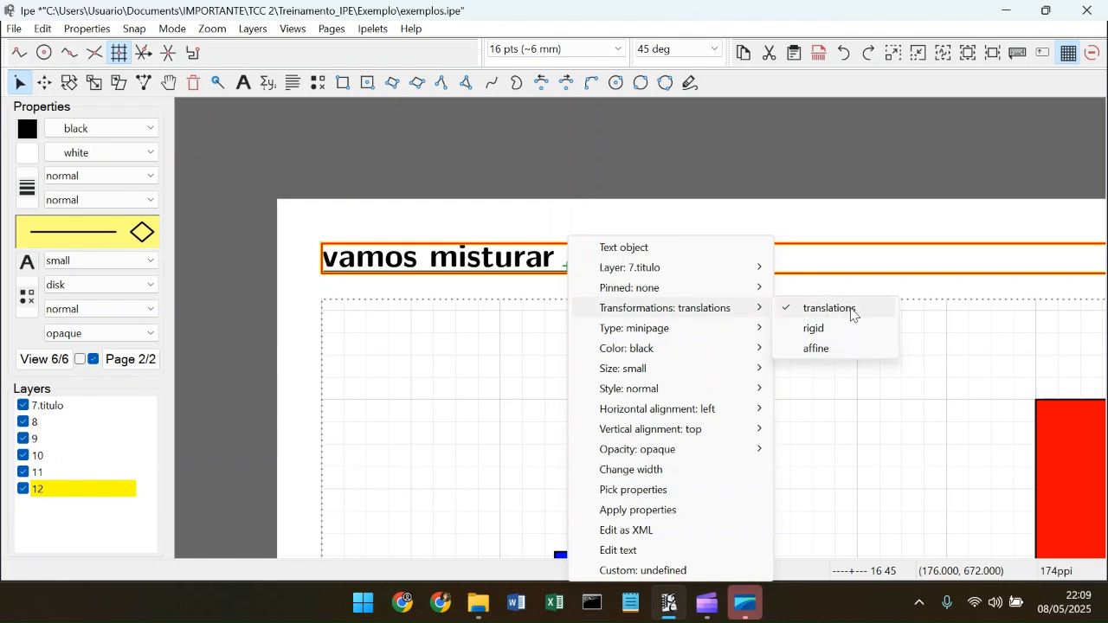
{"action": "left_click", "coordinate": [837, 350]}
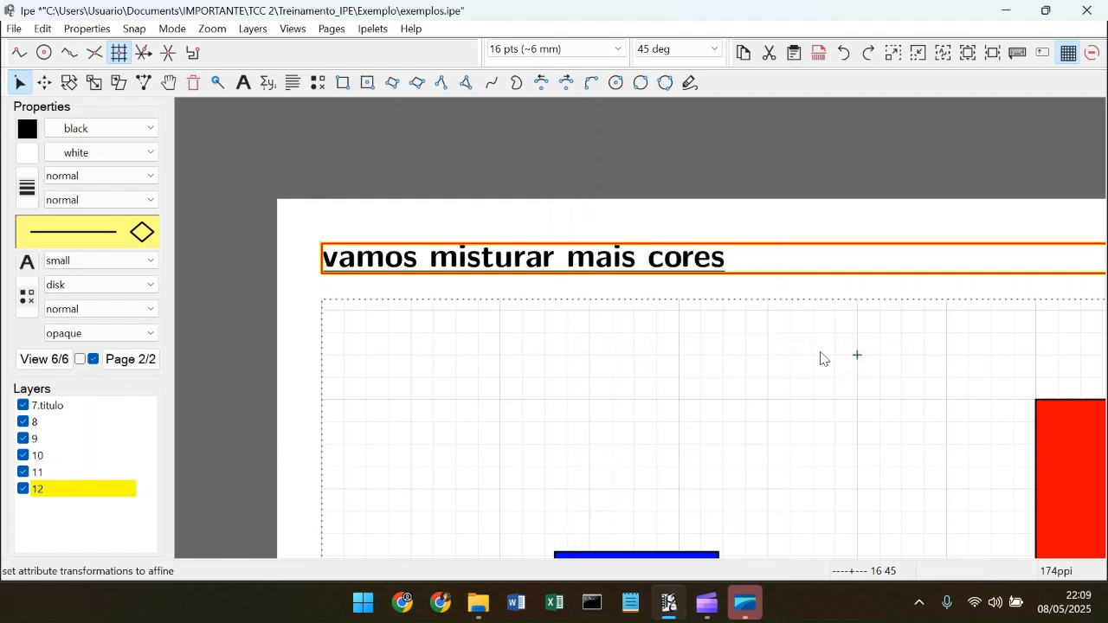
{"action": "scroll", "coordinate": [680, 269], "scroll_direction": "down", "scroll_amount": 3}
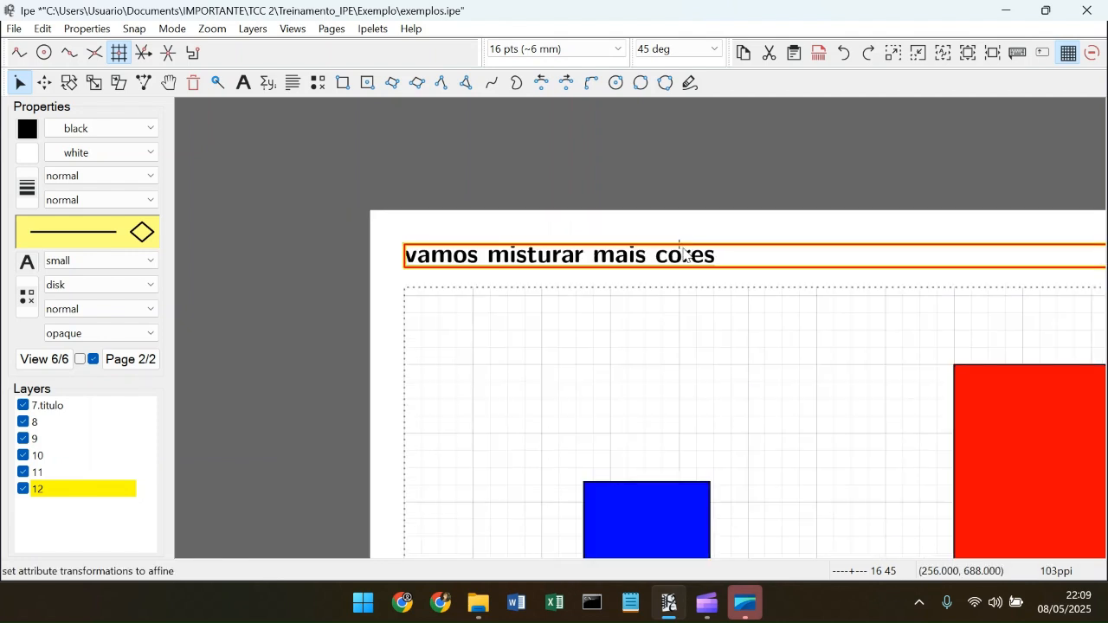
{"action": "scroll", "coordinate": [744, 250], "scroll_direction": "up", "scroll_amount": 2}
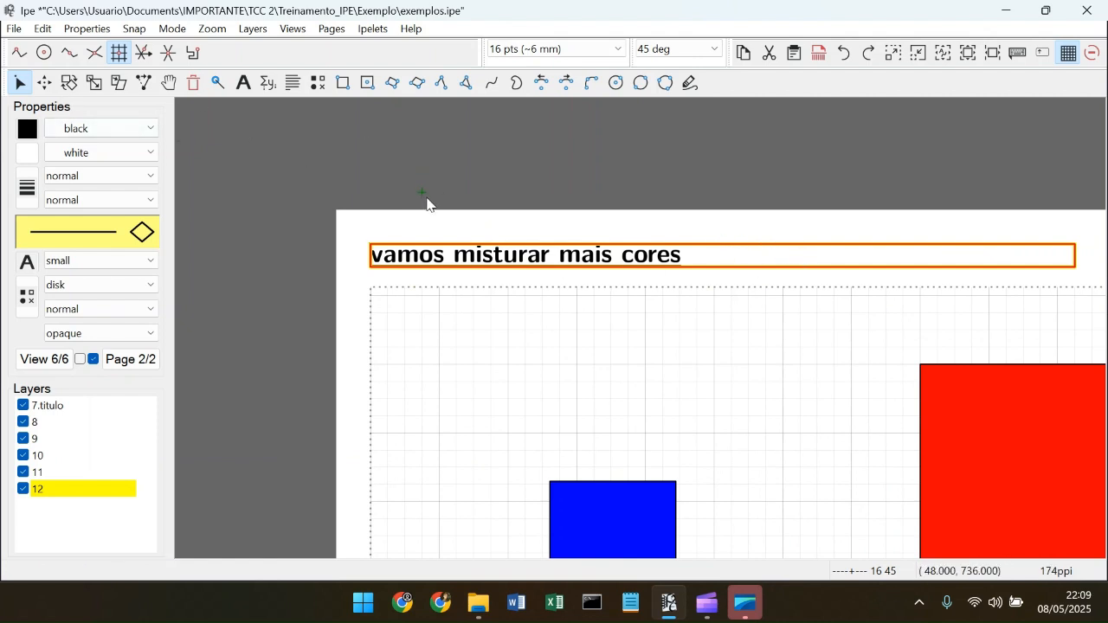
Step: Stretch the title "vamos misturar mais cores" out to the page's left edge, and scale it freehand to a larger size
{"action": "scroll", "coordinate": [425, 205], "scroll_direction": "up", "scroll_amount": 2}
{"action": "left_click", "coordinate": [94, 83]}
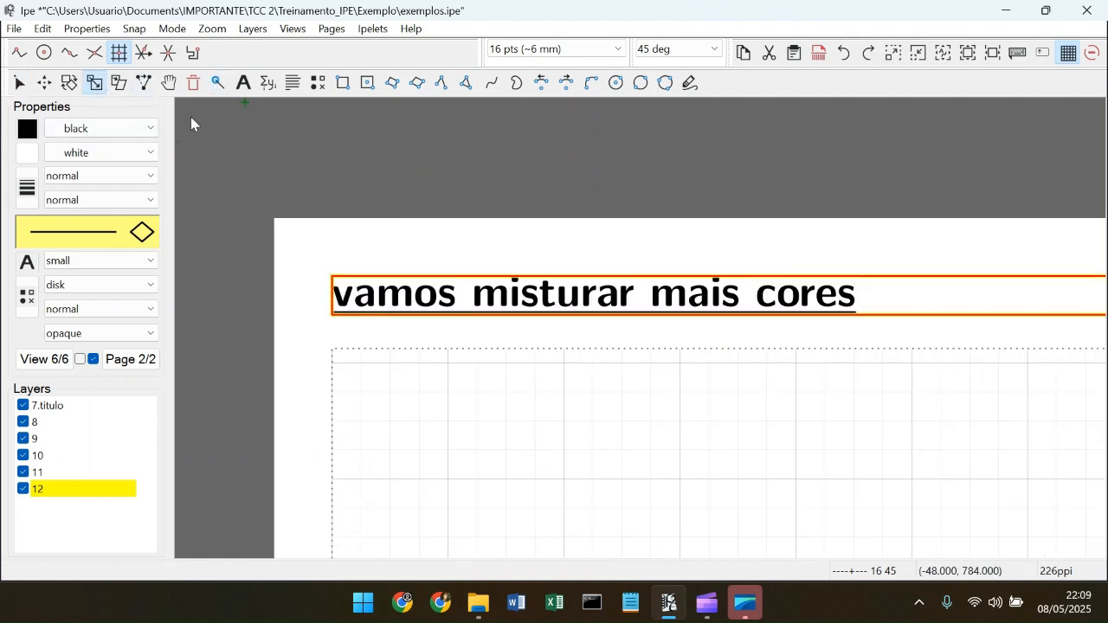
{"action": "left_click_drag", "start_coordinate": [335, 299], "coordinate": [267, 295]}
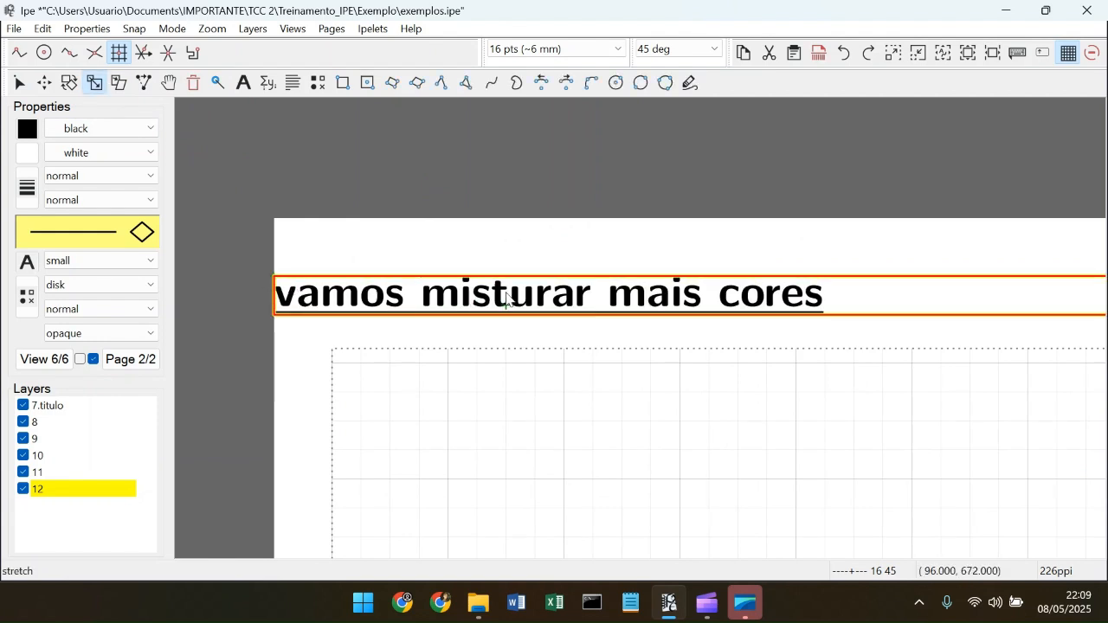
{"action": "scroll", "coordinate": [677, 298], "scroll_direction": "down", "scroll_amount": 3}
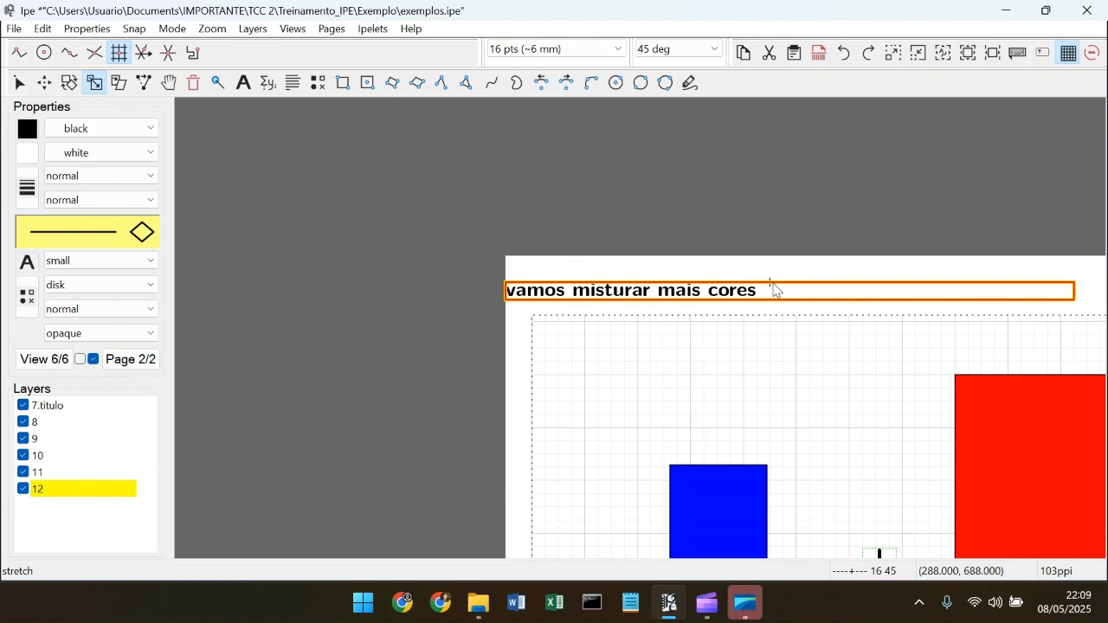
{"action": "left_click_drag", "start_coordinate": [794, 292], "coordinate": [940, 468]}
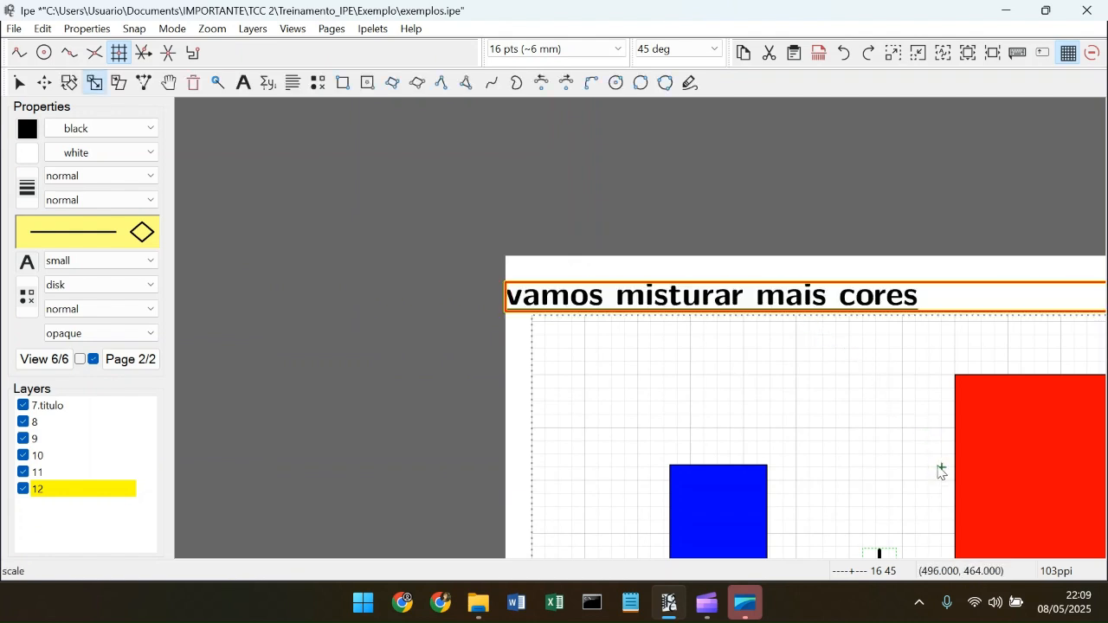
{"action": "left_click_drag", "start_coordinate": [839, 329], "coordinate": [889, 429]}
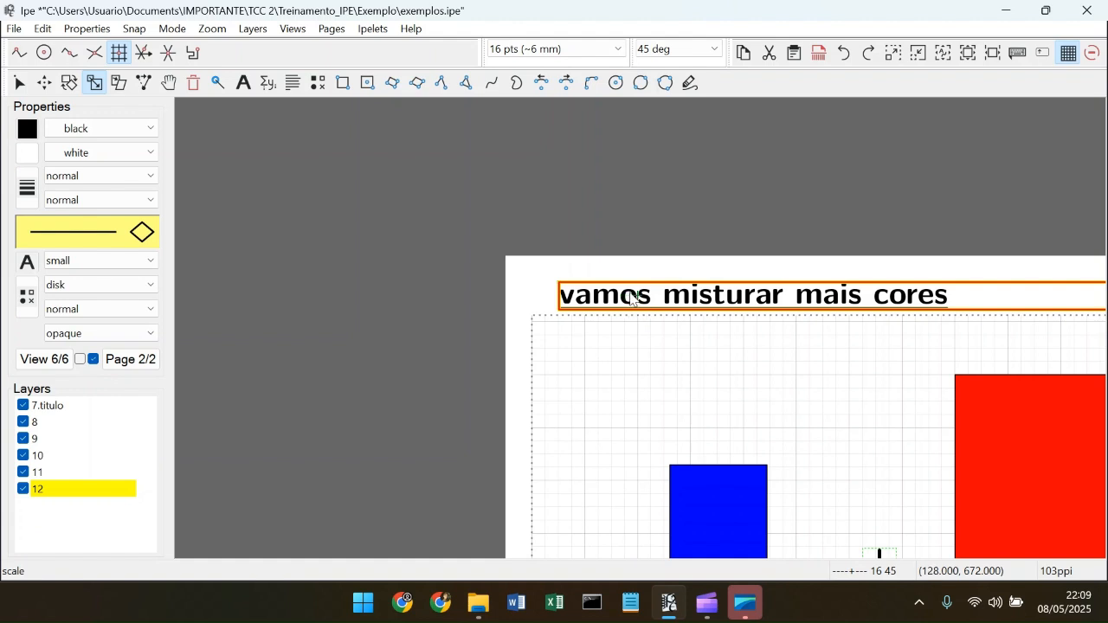
Step: Scale the title by exact factors, first by 2 and again by 0.2
{"action": "key", "text": "ctrl+shift+t"}
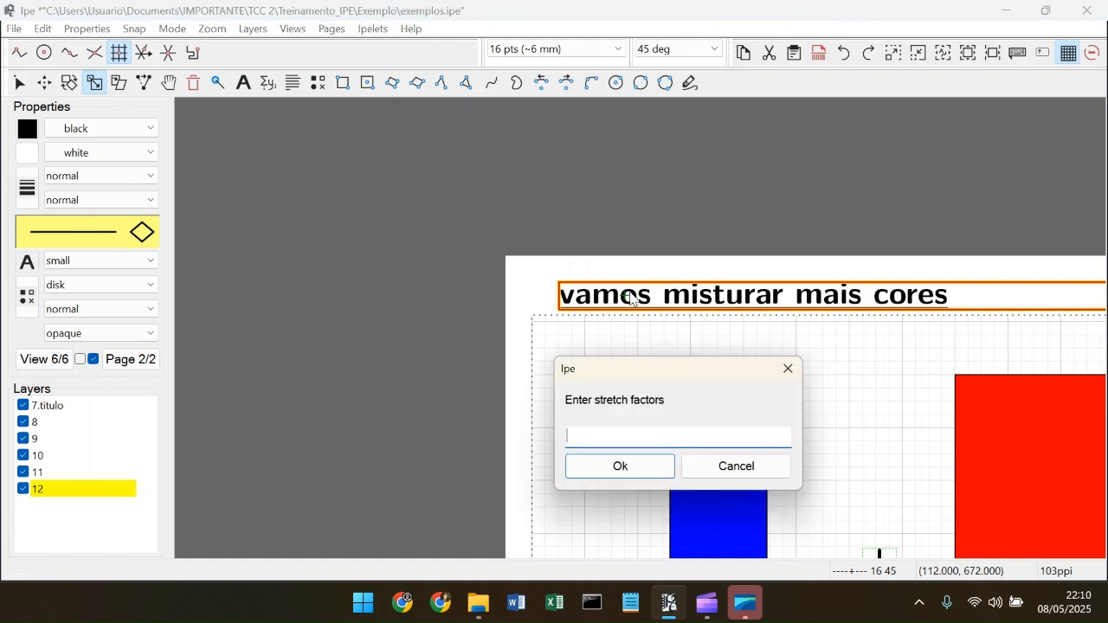
{"action": "key", "text": "Return"}
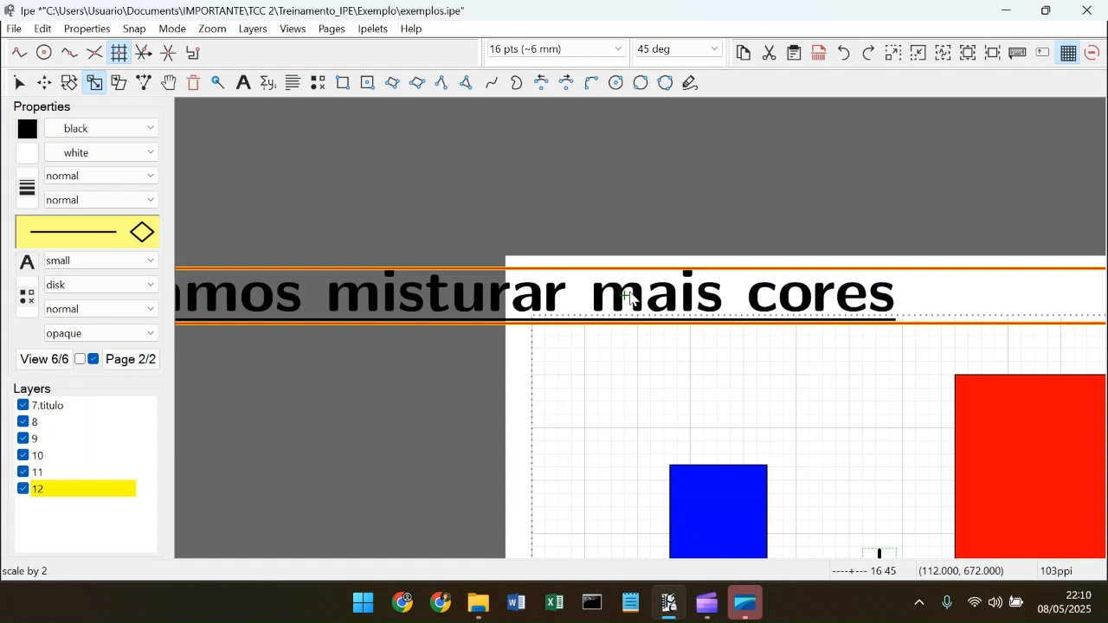
{"action": "key", "text": "ctrl+shift+t"}
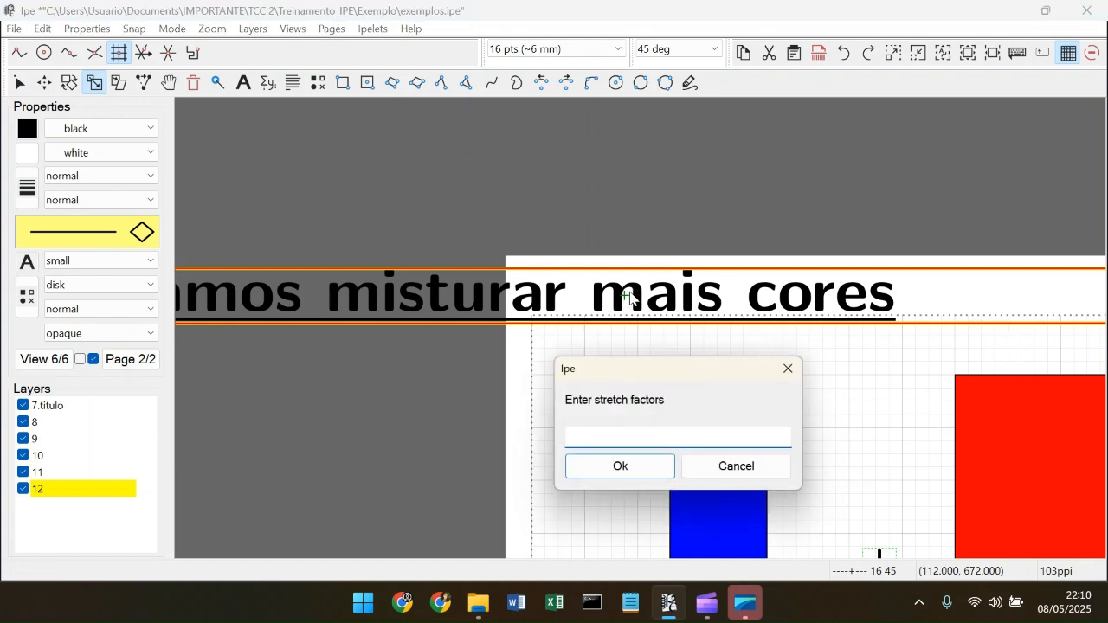
{"action": "key", "text": "Return"}
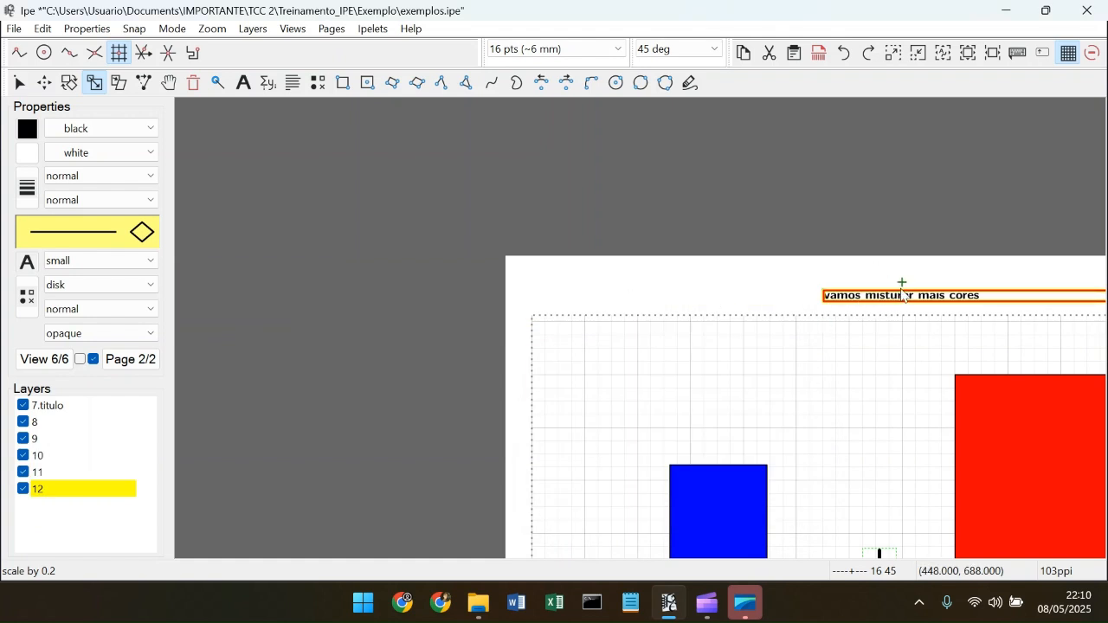
Step: Move the shrunken title to the left, aligning it with the left border of the dotted frame just above it
{"action": "key", "text": "s"}
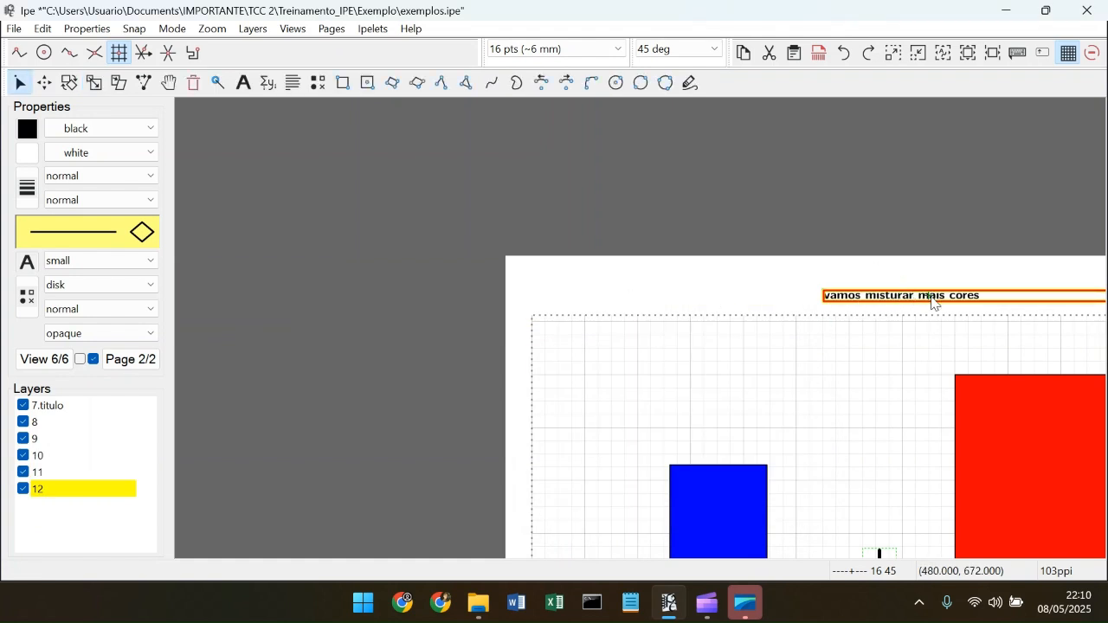
{"action": "key", "text": "t"}
{"action": "left_click_drag", "start_coordinate": [934, 299], "coordinate": [636, 284]}
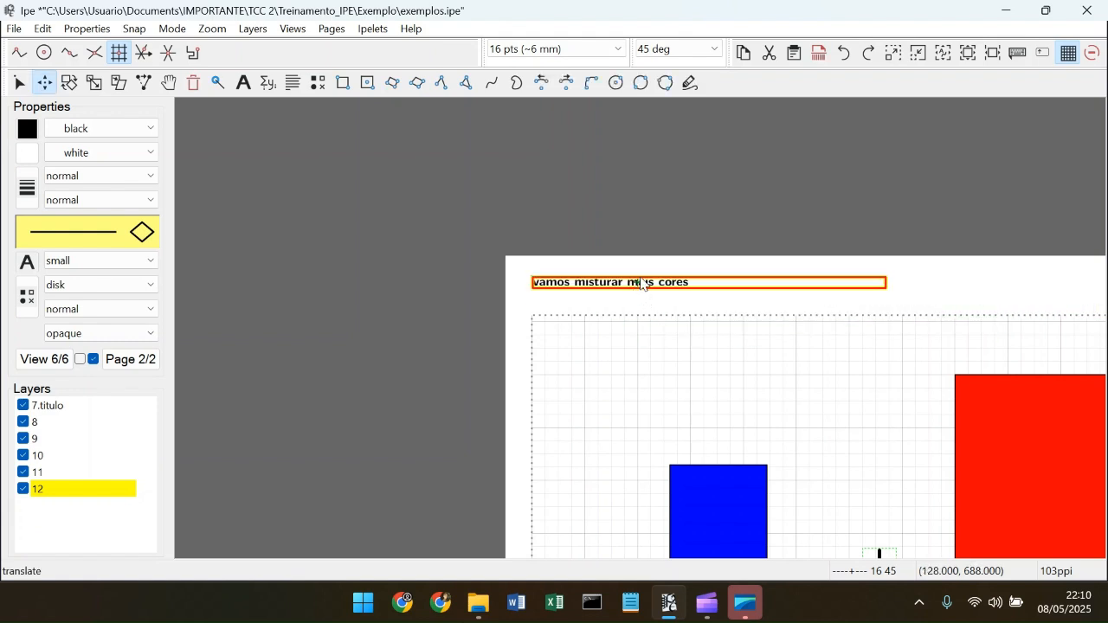
Step: Scale the title by a factor of 1.5 and move it back inside the page above the dotted frame
{"action": "key", "text": "ctrl+t"}
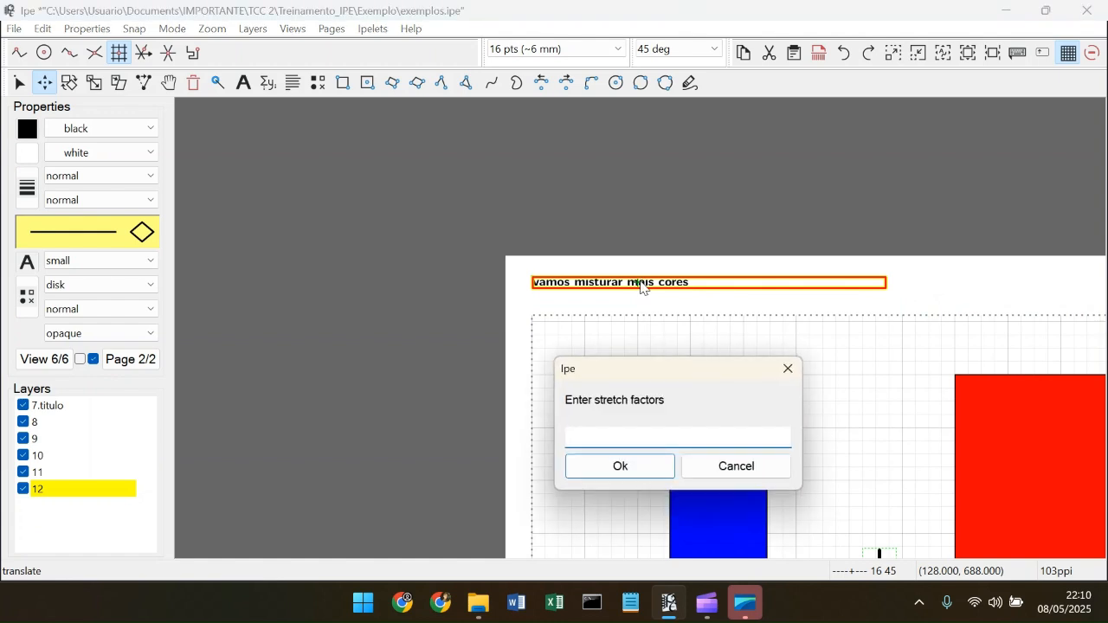
{"action": "type", "text": "1.5"}
{"action": "key", "text": "Return"}
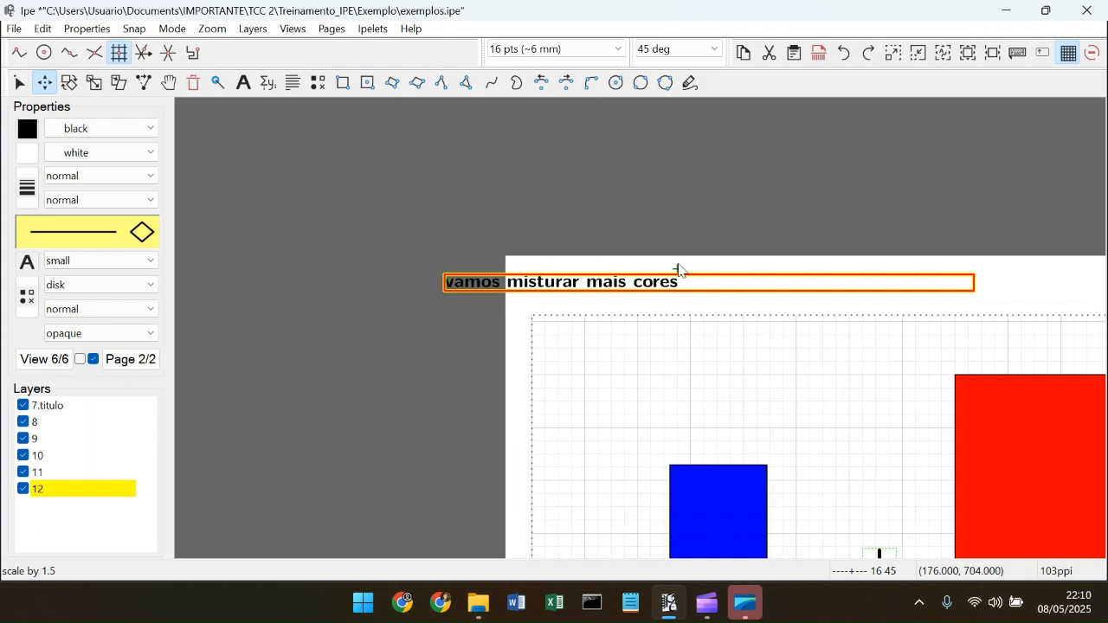
{"action": "left_click_drag", "start_coordinate": [678, 271], "coordinate": [742, 292]}
Step: Create a large-size paragraph text box below the title reading "eu vou escrever um texto beeeeeeeeeem longo"
{"action": "left_click", "coordinate": [293, 83]}
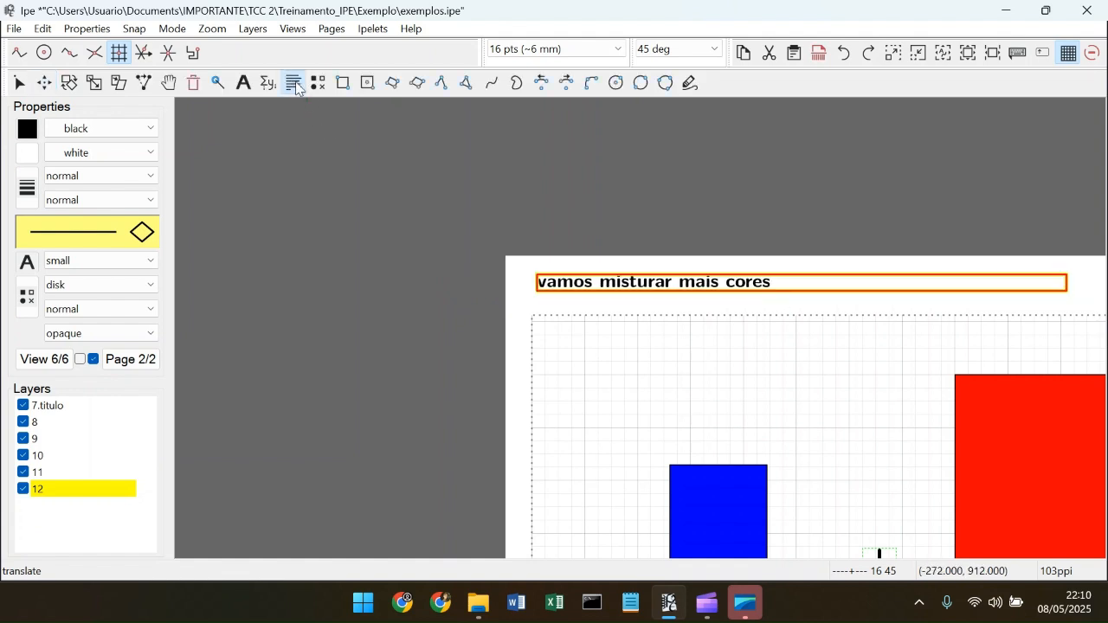
{"action": "left_click_drag", "start_coordinate": [558, 323], "coordinate": [726, 339]}
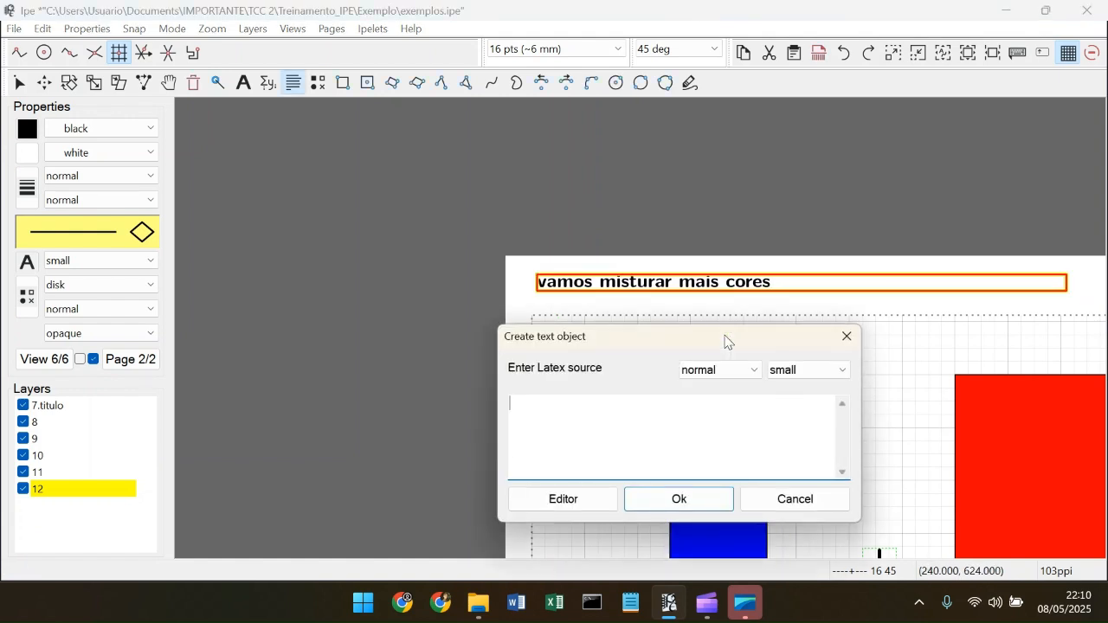
{"action": "left_click", "coordinate": [806, 378]}
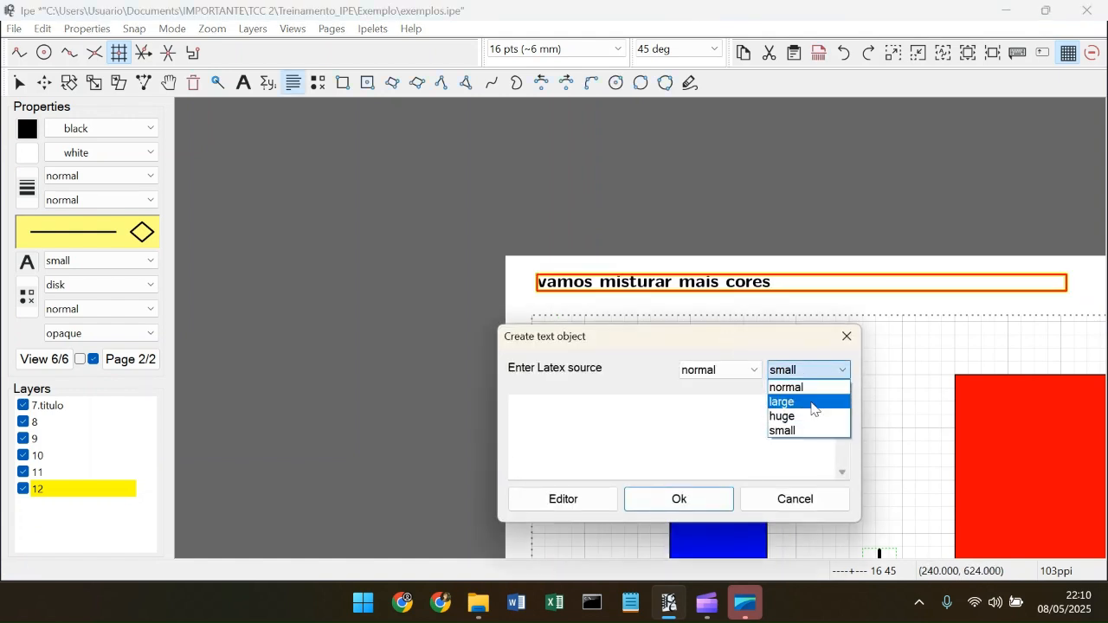
{"action": "key", "text": "Escape"}
{"action": "left_click", "coordinate": [808, 407]}
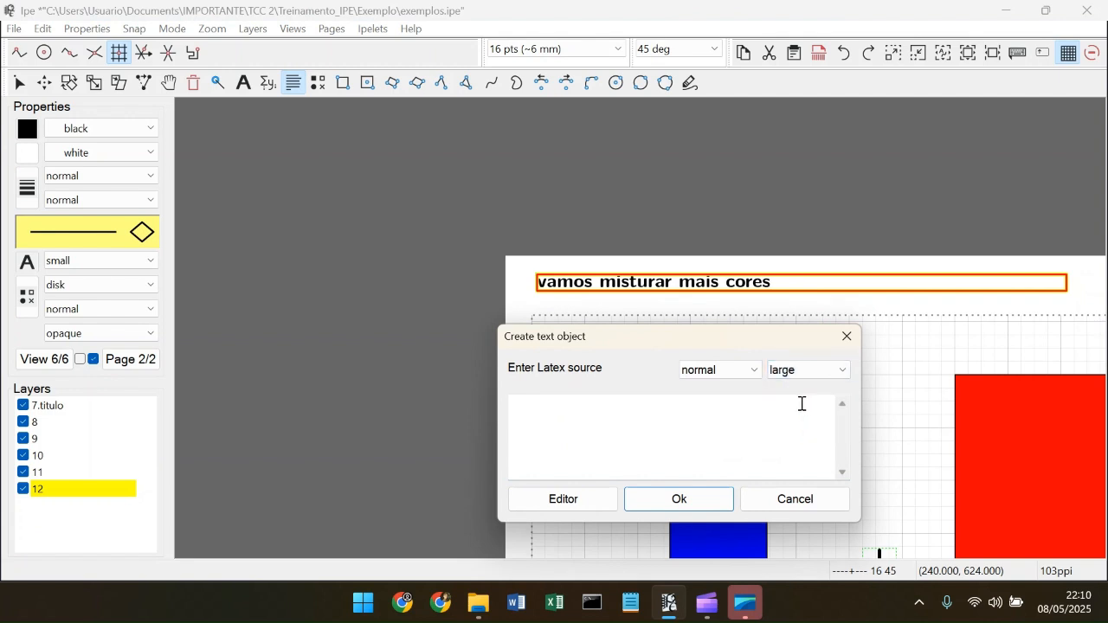
{"action": "left_click", "coordinate": [802, 404]}
{"action": "type", "text": "eu vou escrev"}
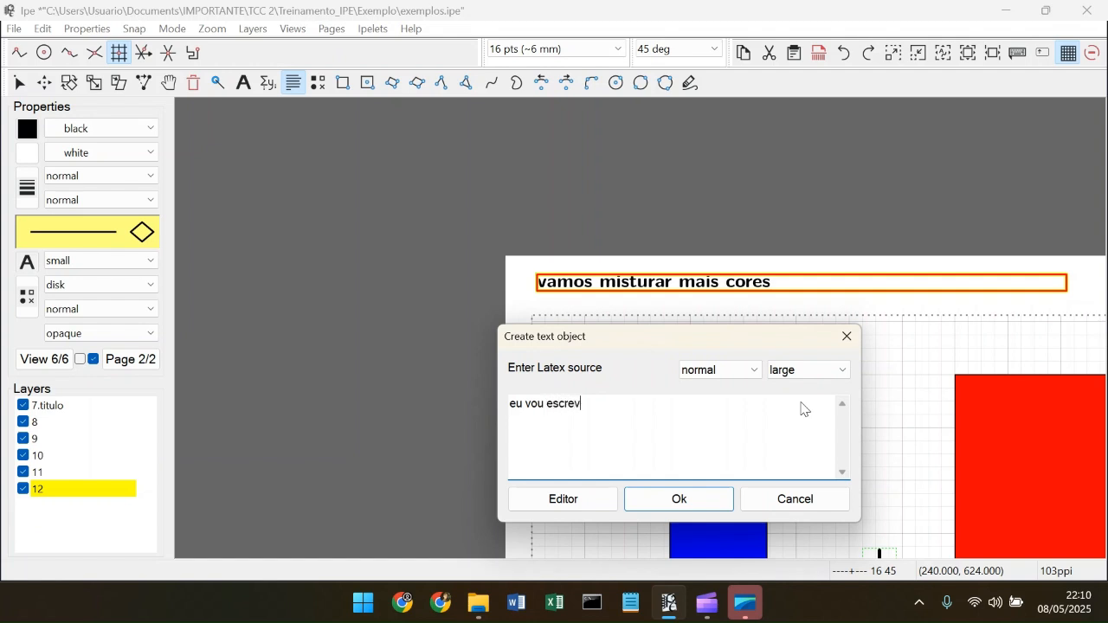
{"action": "type", "text": "er um texto beeeeeeeeeem longo"}
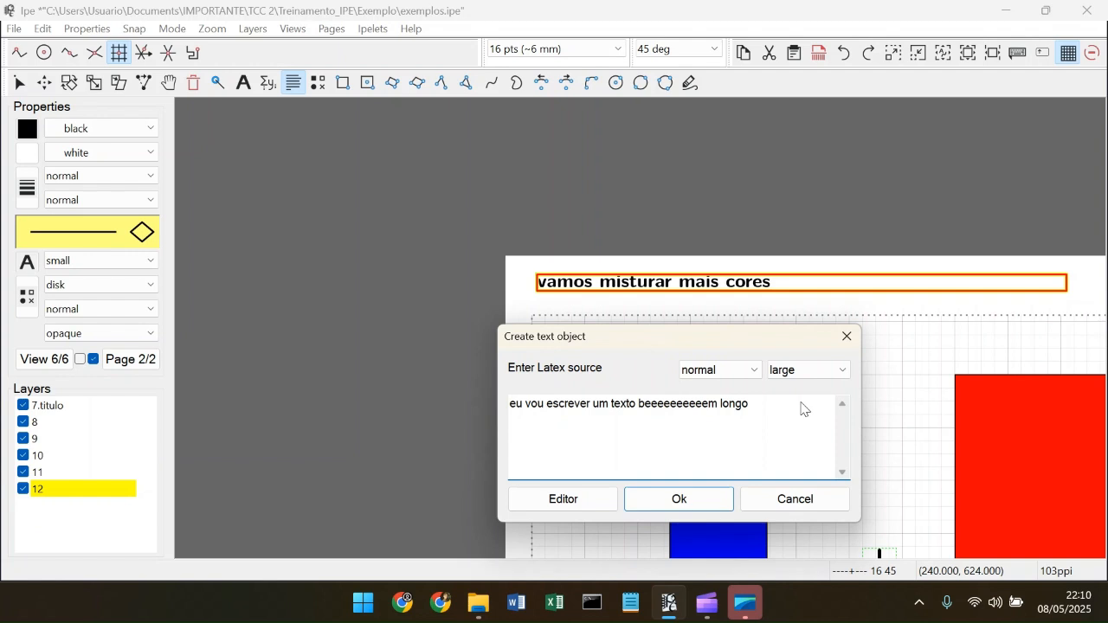
{"action": "left_click", "coordinate": [677, 499]}
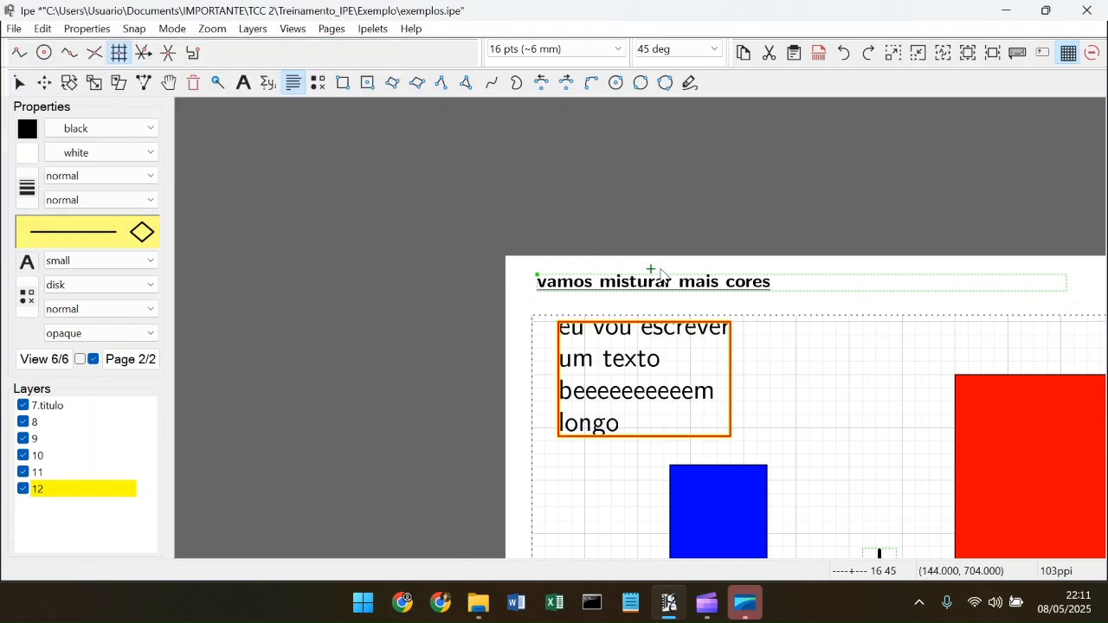
Step: Change the text width of the new paragraph, widening it to just short of the red rectangle
{"action": "scroll", "coordinate": [697, 350], "scroll_direction": "up", "scroll_amount": 2}
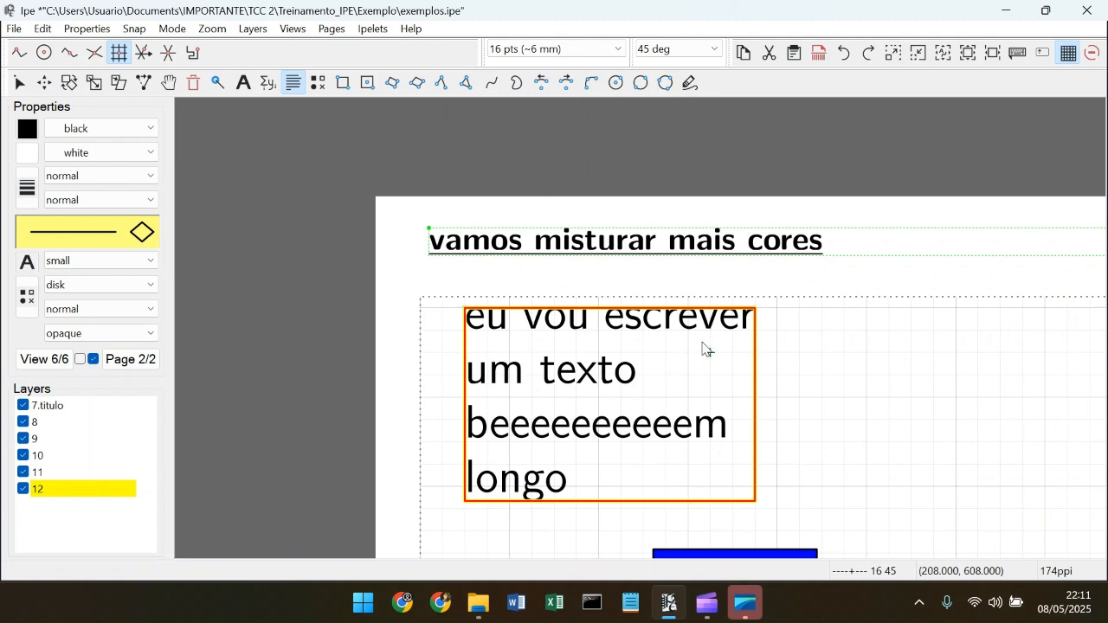
{"action": "scroll", "coordinate": [704, 347], "scroll_direction": "down", "scroll_amount": 2}
{"action": "scroll", "coordinate": [759, 339], "scroll_direction": "up", "scroll_amount": 2}
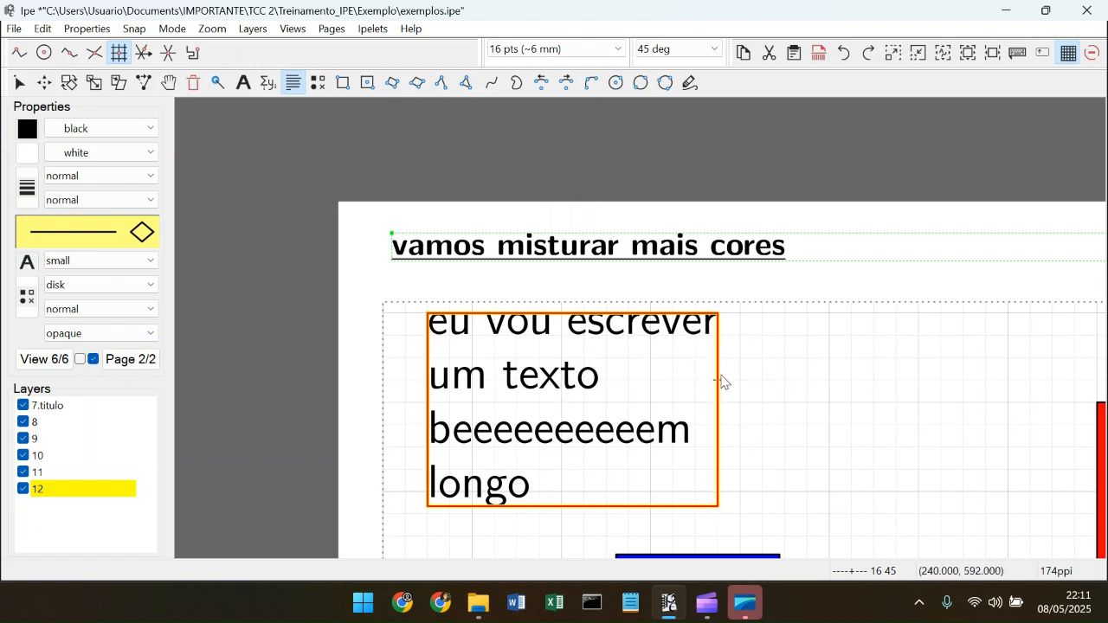
{"action": "key", "text": "s"}
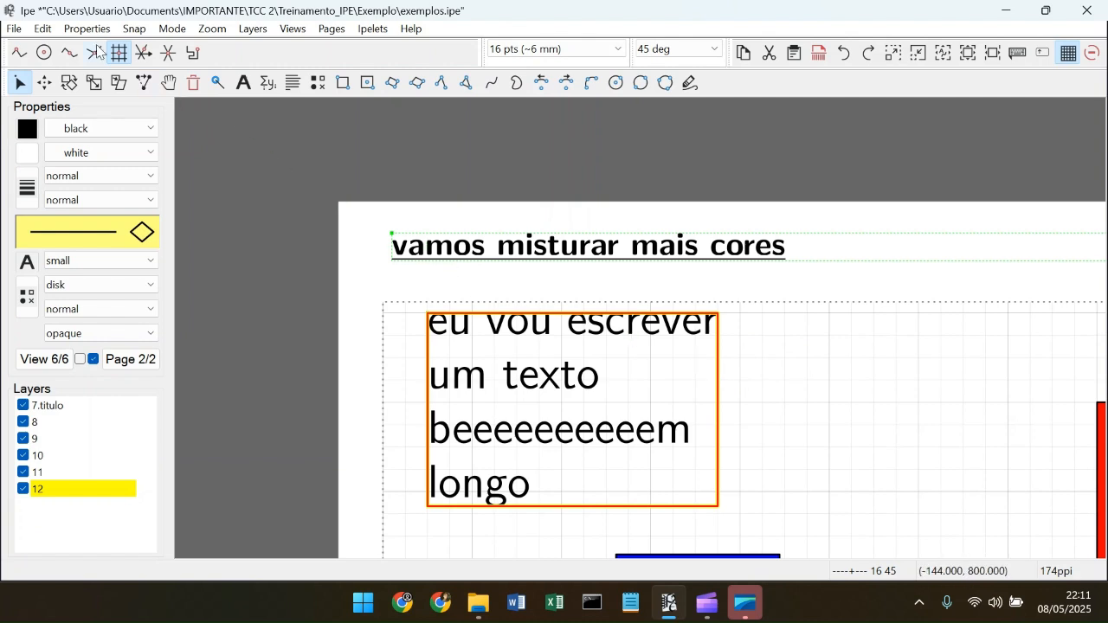
{"action": "left_click", "coordinate": [44, 29]}
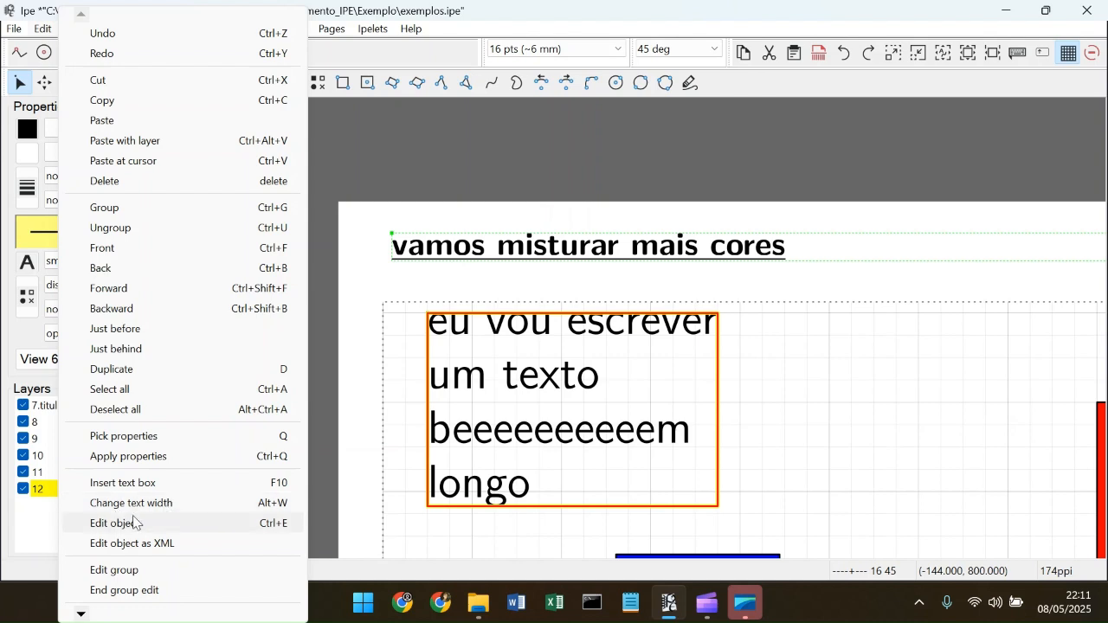
{"action": "left_click", "coordinate": [260, 506]}
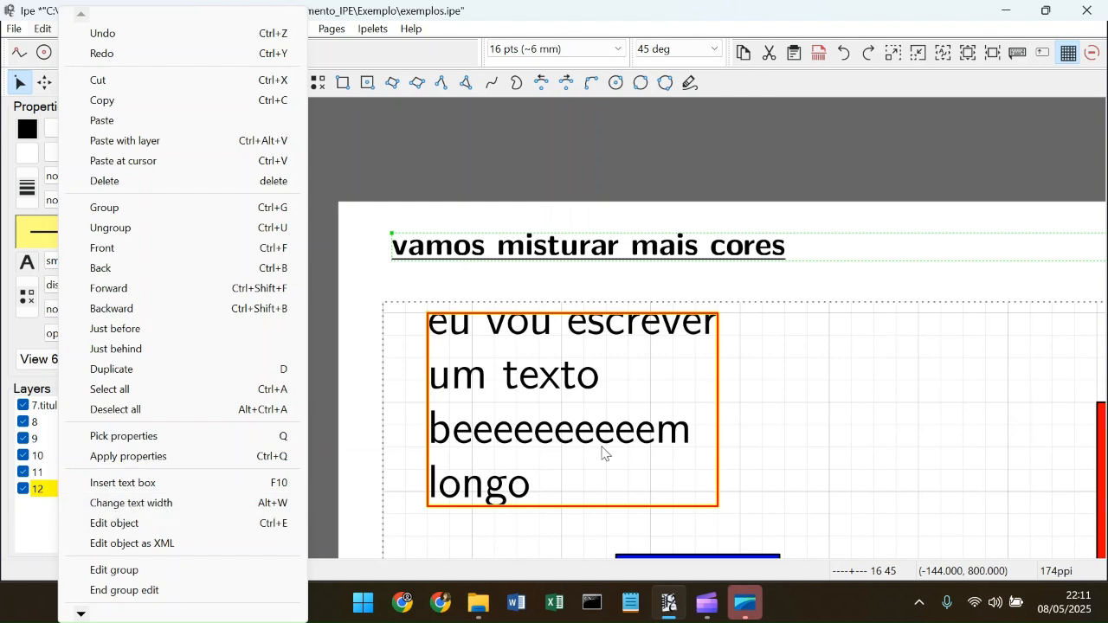
{"action": "left_click", "coordinate": [722, 387]}
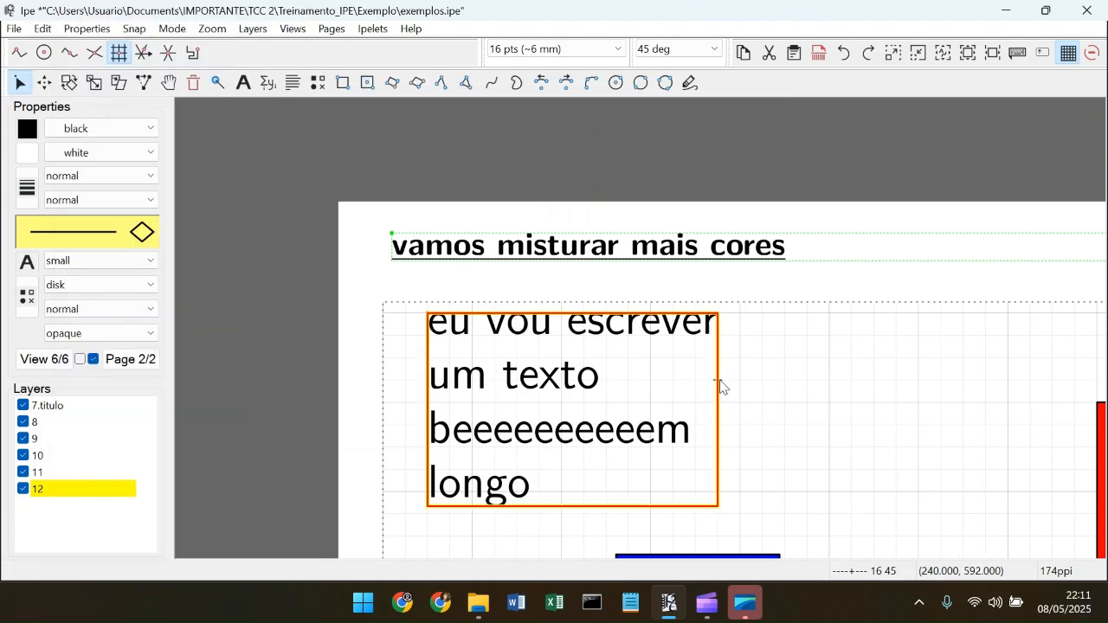
{"action": "key", "text": "alt+w"}
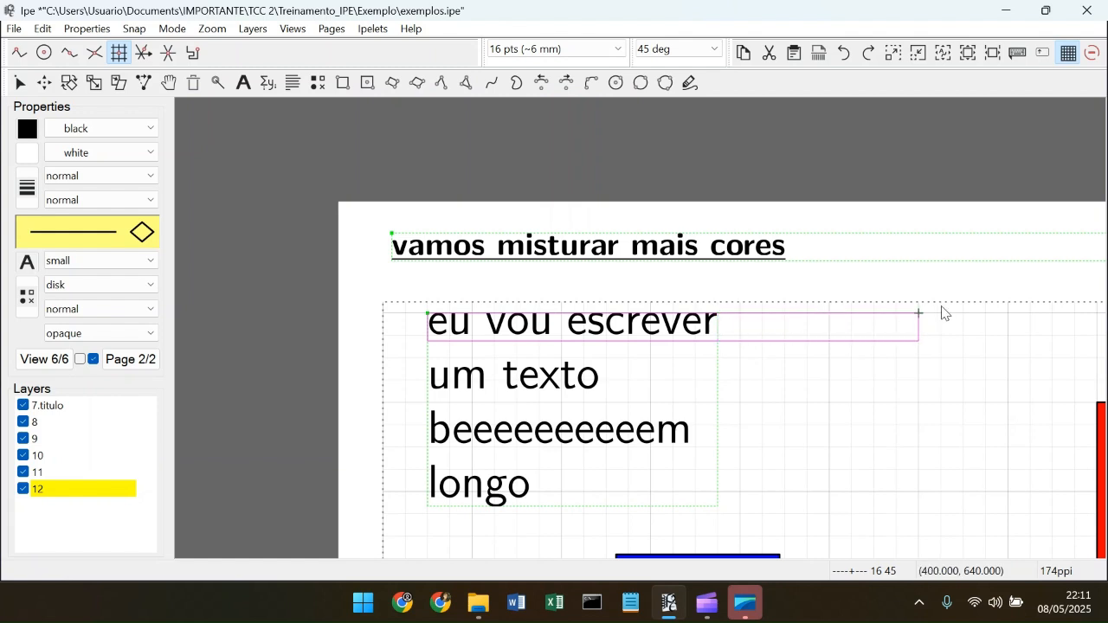
{"action": "left_click", "coordinate": [1080, 315]}
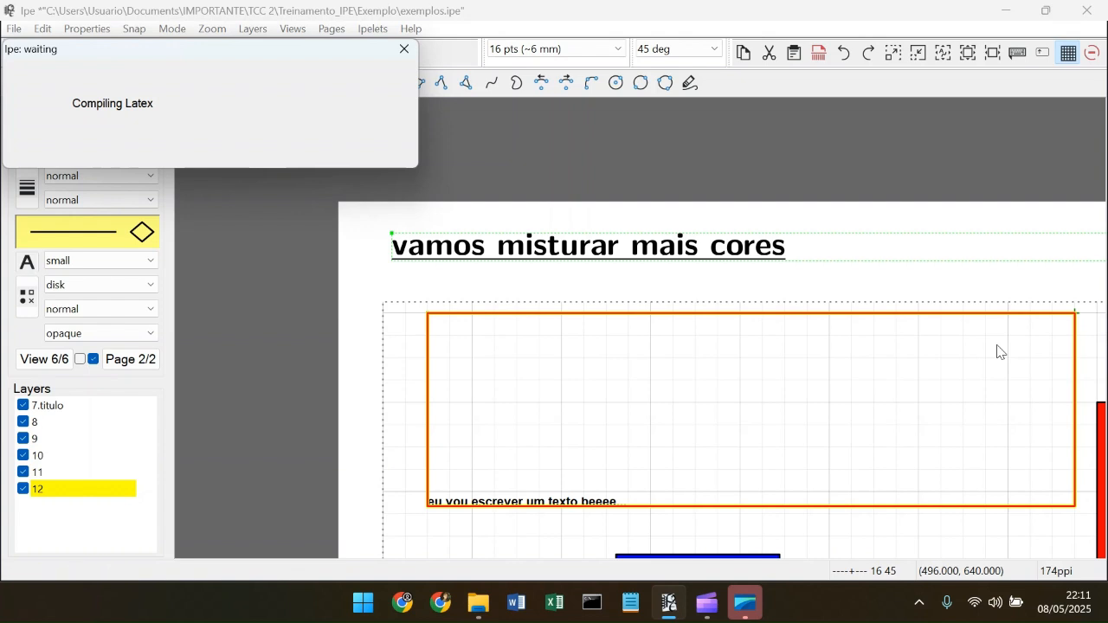
Step: Examine the widened paragraph and its surroundings at several zoom levels
{"action": "scroll", "coordinate": [993, 350], "scroll_direction": "down", "scroll_amount": 3}
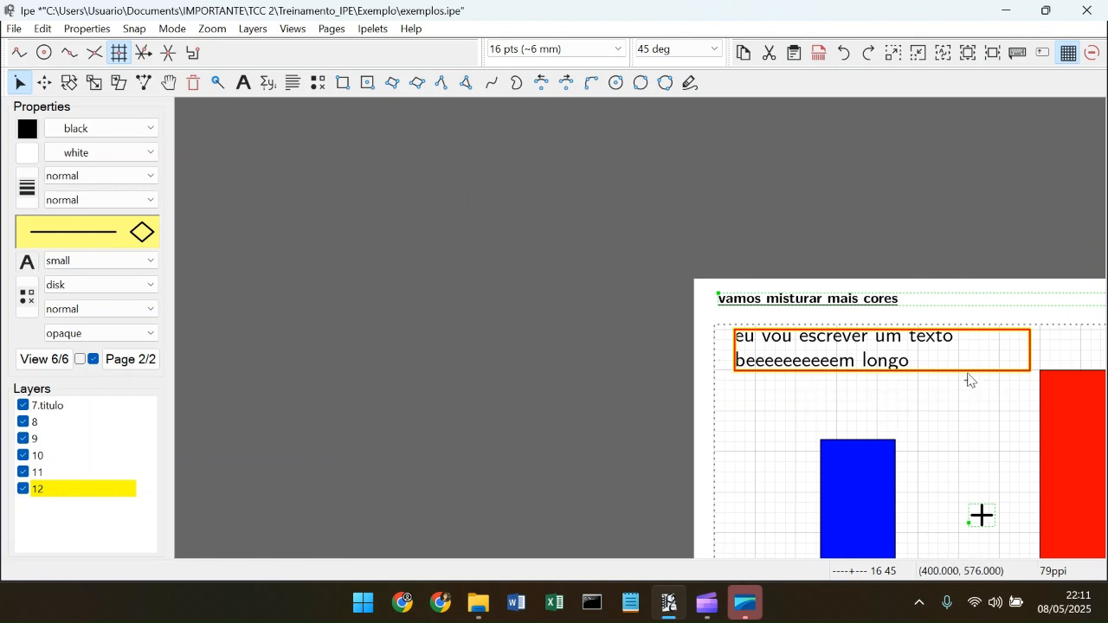
{"action": "scroll", "coordinate": [967, 378], "scroll_direction": "up", "scroll_amount": 2}
{"action": "scroll", "coordinate": [952, 424], "scroll_direction": "up", "scroll_amount": 1}
{"action": "scroll", "coordinate": [796, 398], "scroll_direction": "right", "scroll_amount": 2}
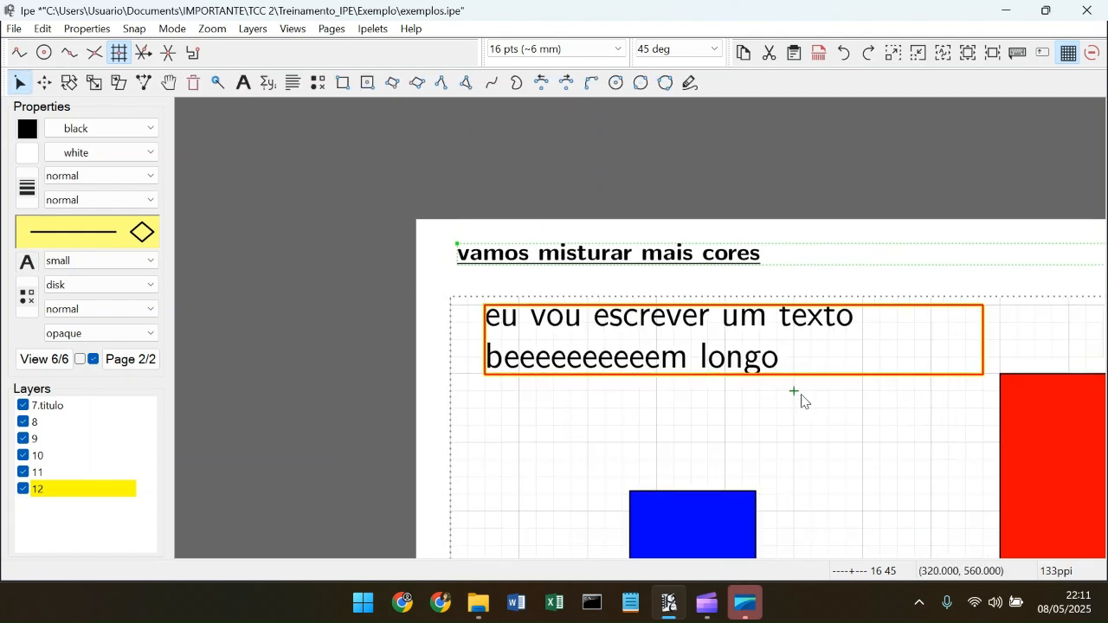
{"action": "scroll", "coordinate": [779, 386], "scroll_direction": "right", "scroll_amount": 2}
{"action": "scroll", "coordinate": [753, 394], "scroll_direction": "right", "scroll_amount": 2}
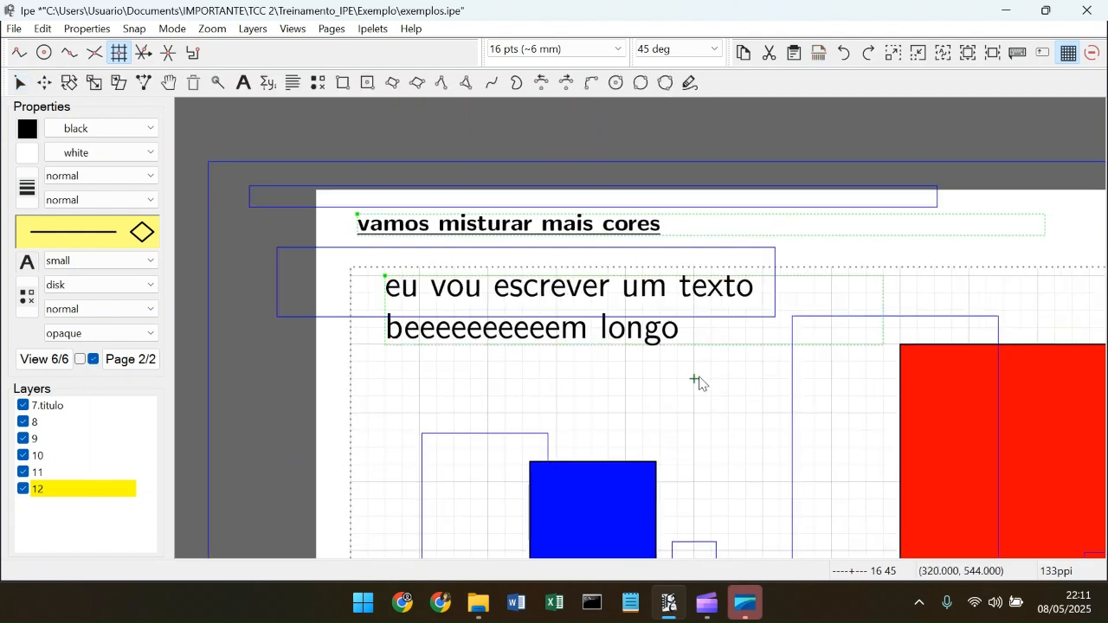
{"action": "scroll", "coordinate": [697, 346], "scroll_direction": "down", "scroll_amount": 1}
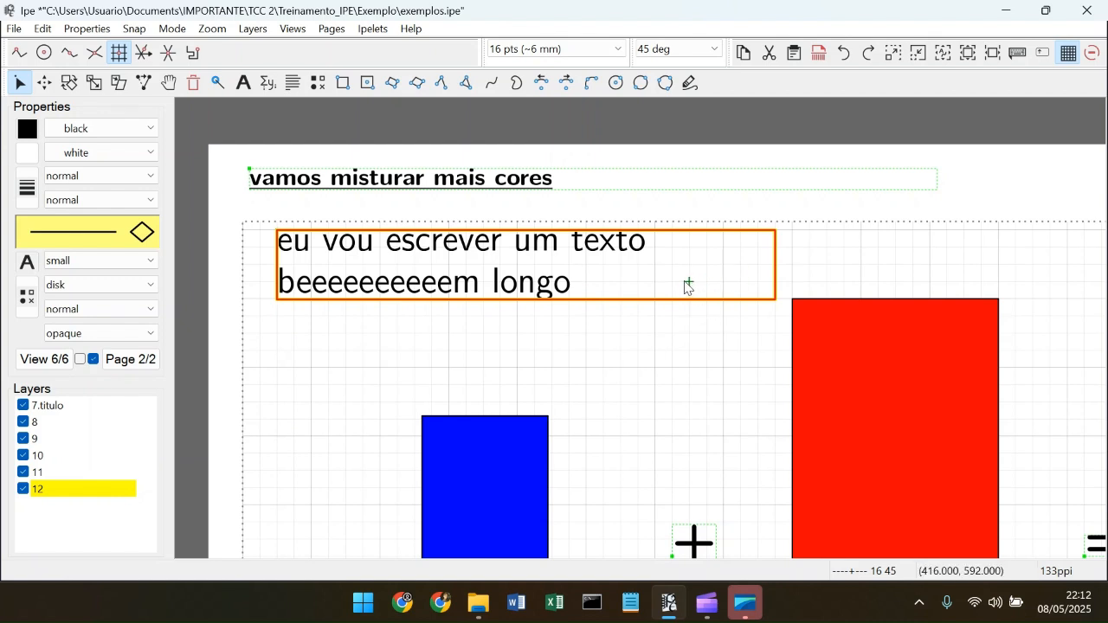
{"action": "scroll", "coordinate": [639, 300], "scroll_direction": "up", "scroll_amount": 1}
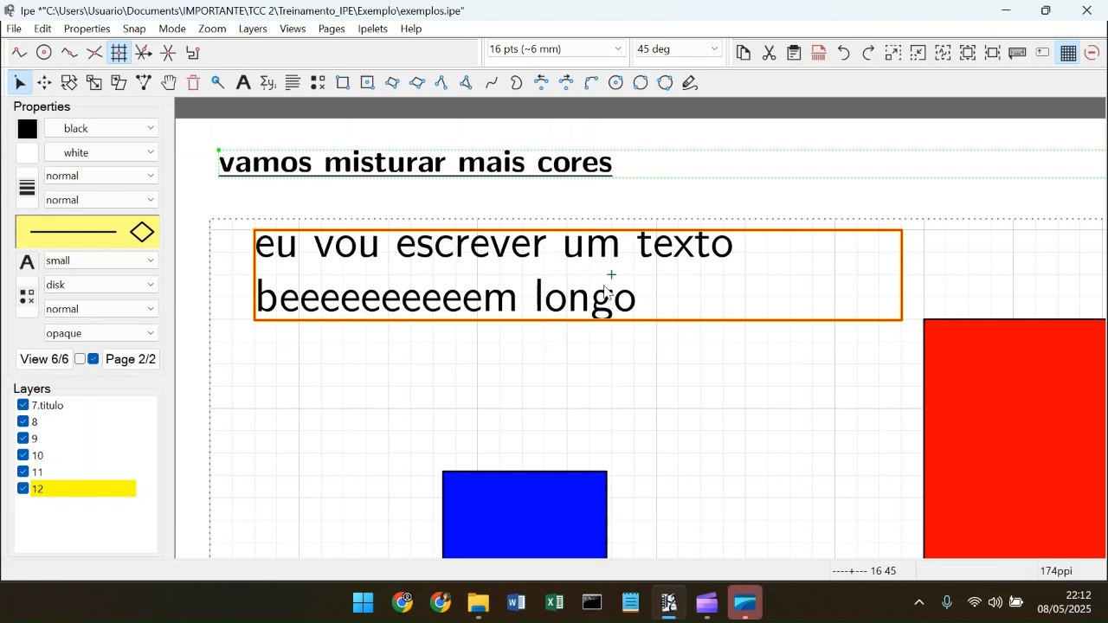
Step: Edit the paragraph's text, adding "//" and a new source line after "eu vou" and after "beeeeeeeeeem"
{"action": "right_click", "coordinate": [671, 333]}
{"action": "mouse_move", "coordinate": [670, 334]}
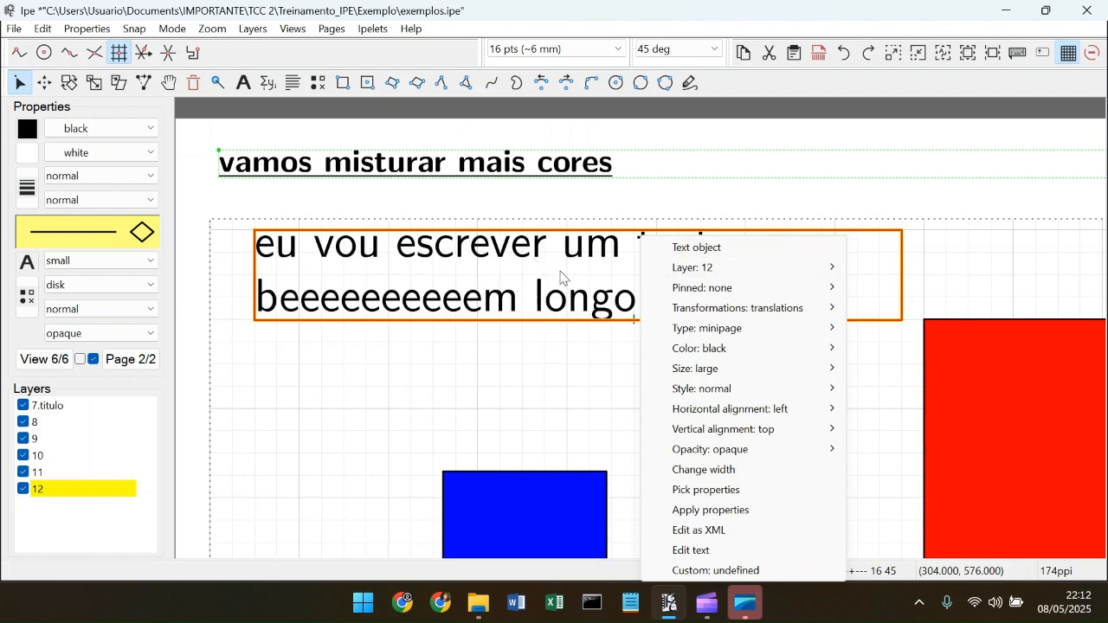
{"action": "left_click", "coordinate": [693, 550]}
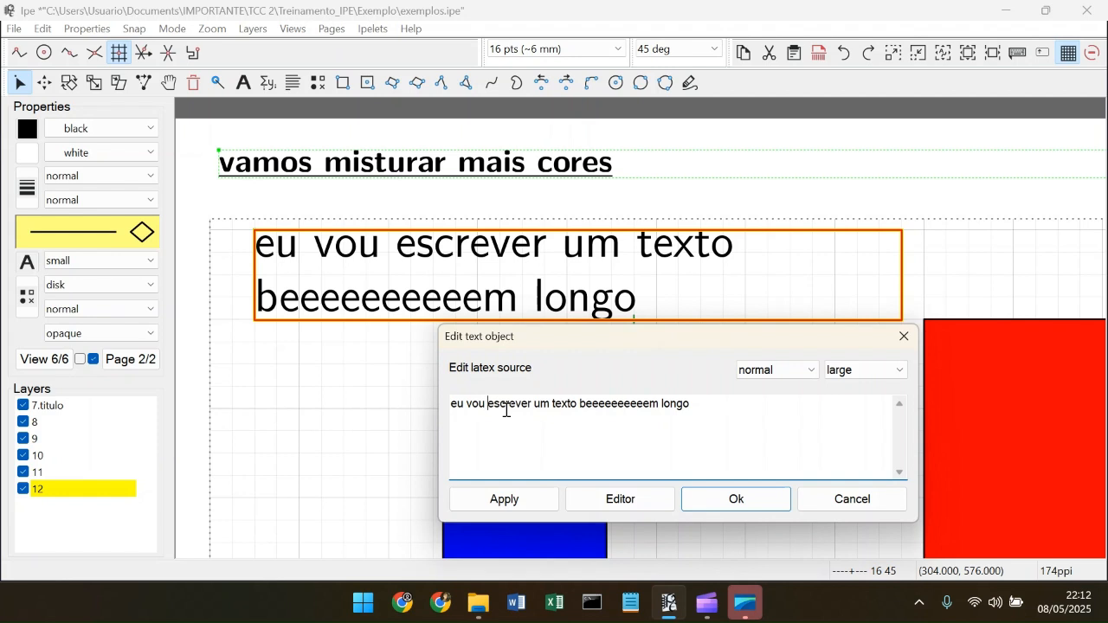
{"action": "type", "text": "\\"}
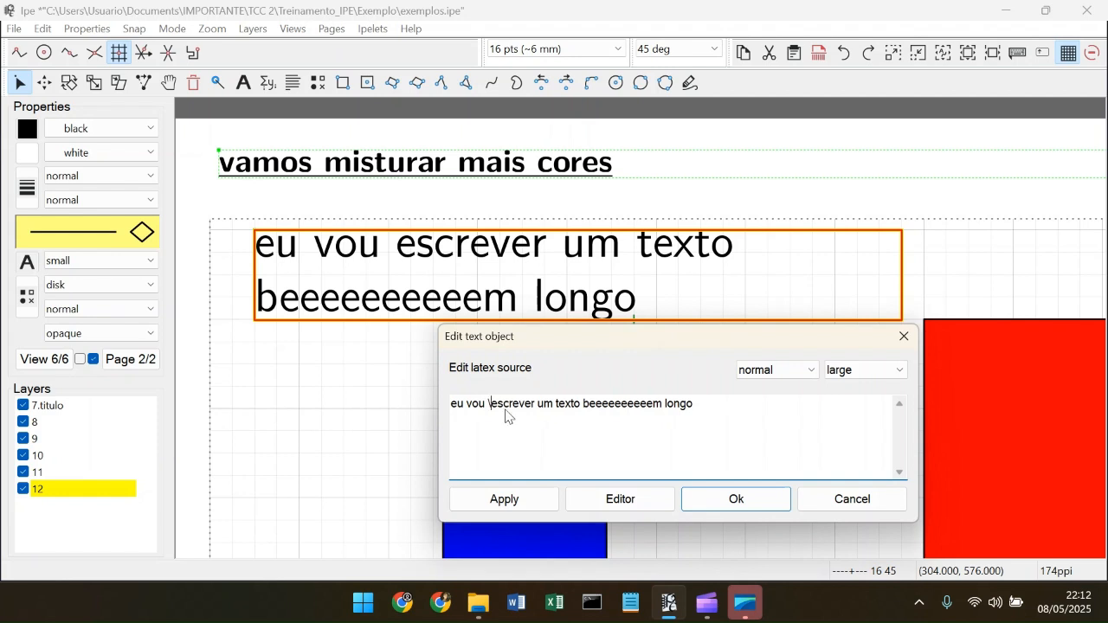
{"action": "key", "text": "BackSpace"}
{"action": "type", "text": "//"}
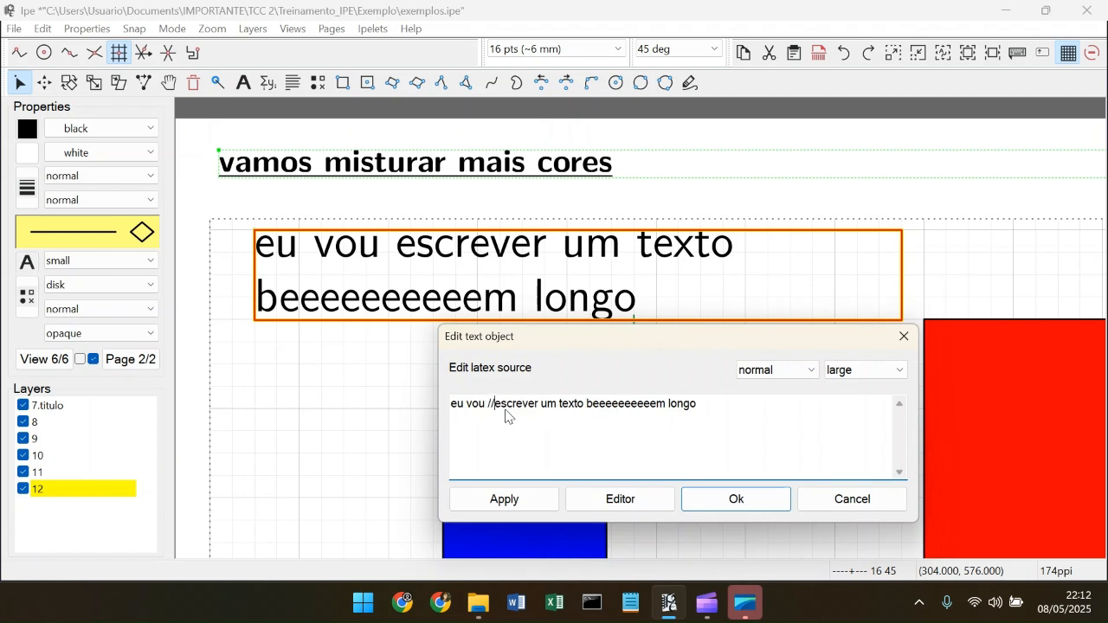
{"action": "key", "text": "Return"}
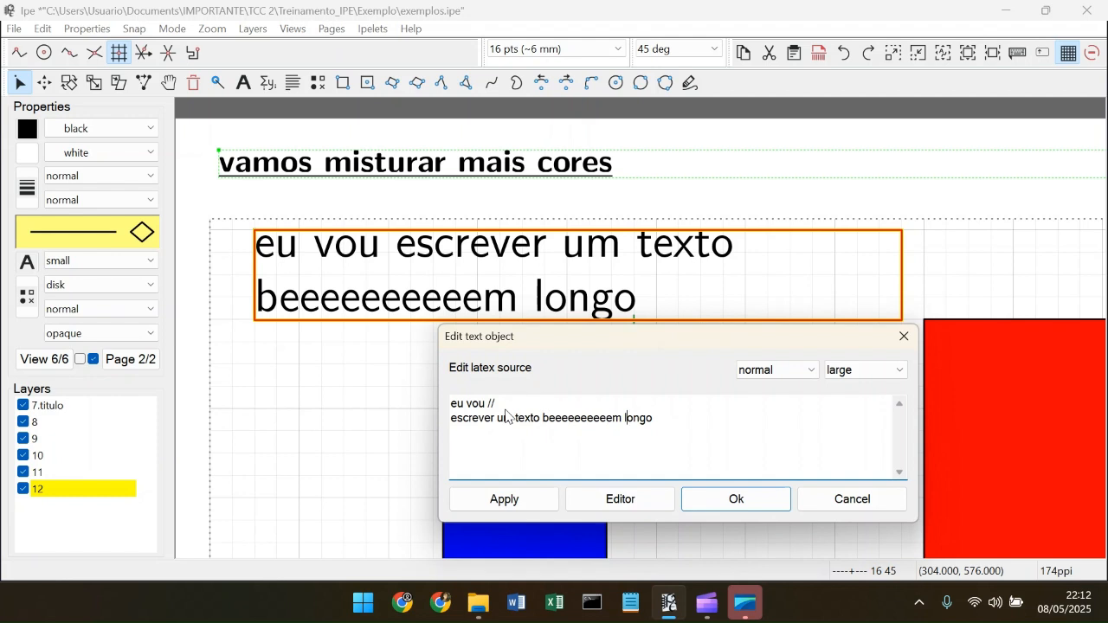
{"action": "type", "text": "//"}
{"action": "key", "text": "Return"}
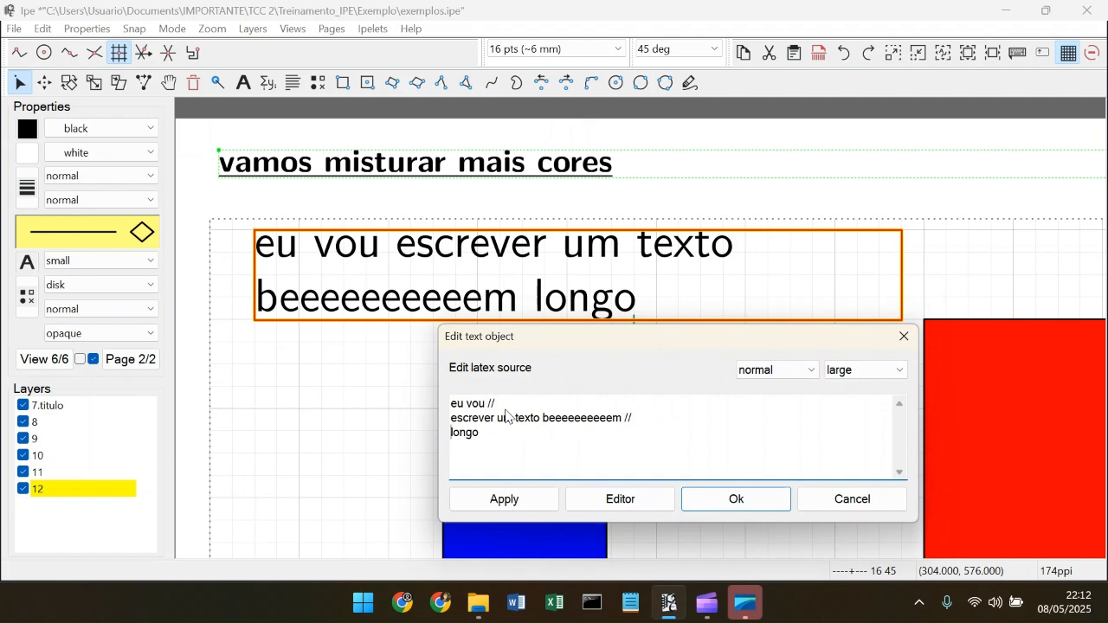
{"action": "left_click", "coordinate": [764, 505]}
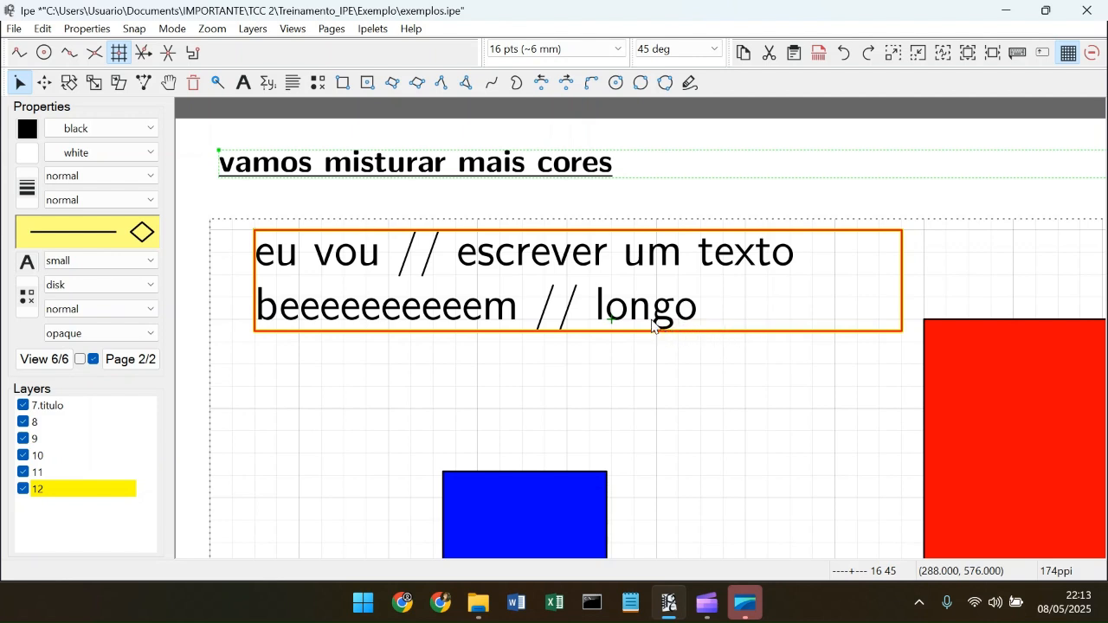
Step: Replace both "//" marks in the paragraph's LaTeX source with "\\" line breaks and deselect the paragraph
{"action": "right_click", "coordinate": [611, 322]}
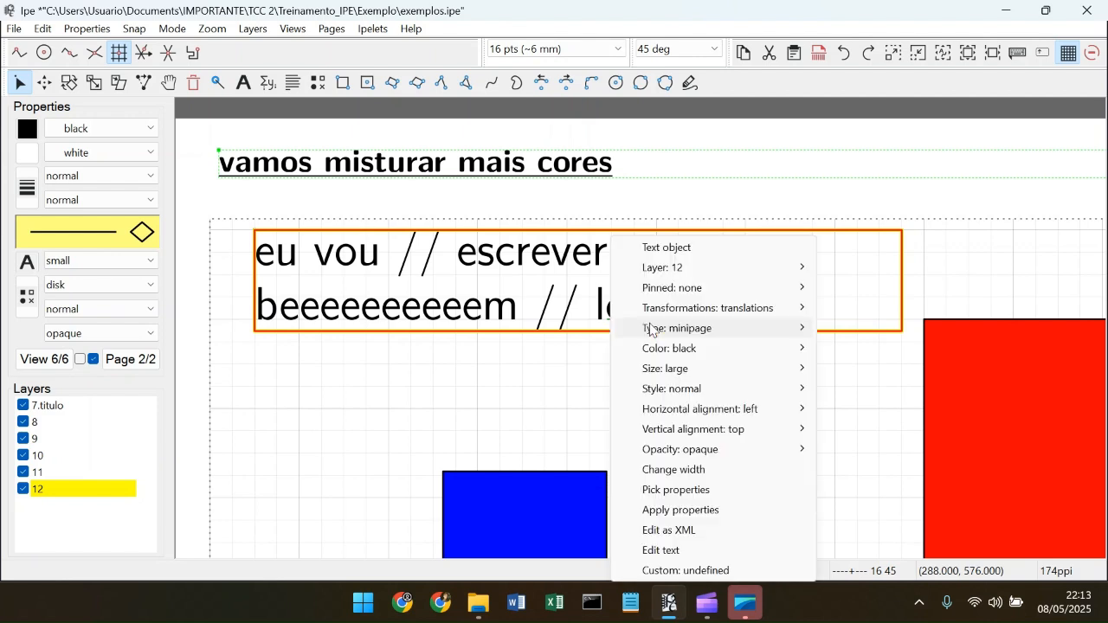
{"action": "left_click", "coordinate": [659, 550]}
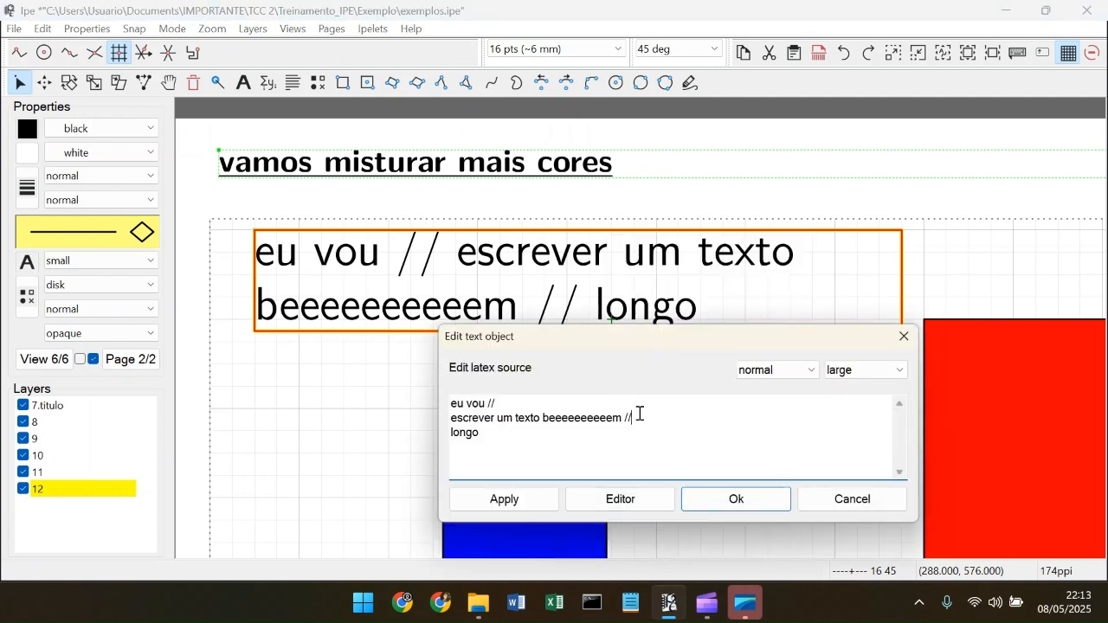
{"action": "type", "text": "\\\\"}
{"action": "left_click", "coordinate": [767, 508]}
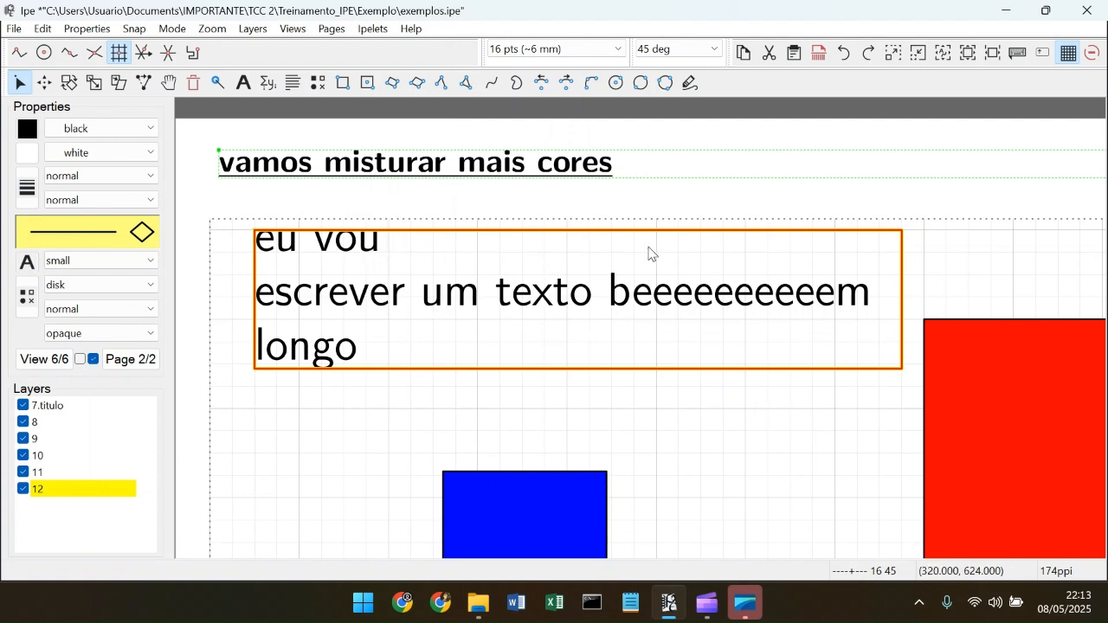
{"action": "left_click", "coordinate": [386, 410]}
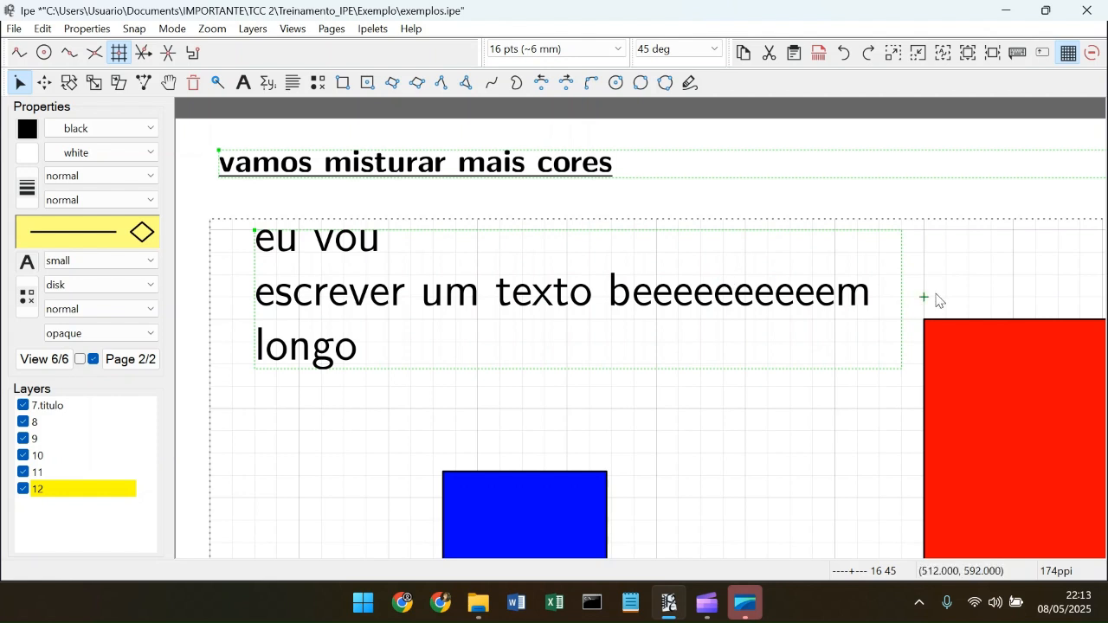
Step: Insert the image urso.jpg from the Downloads folder onto the color-mixing page
{"action": "scroll", "coordinate": [812, 321], "scroll_direction": "down", "scroll_amount": 3}
{"action": "left_click_drag", "start_coordinate": [949, 264], "coordinate": [768, 229]}
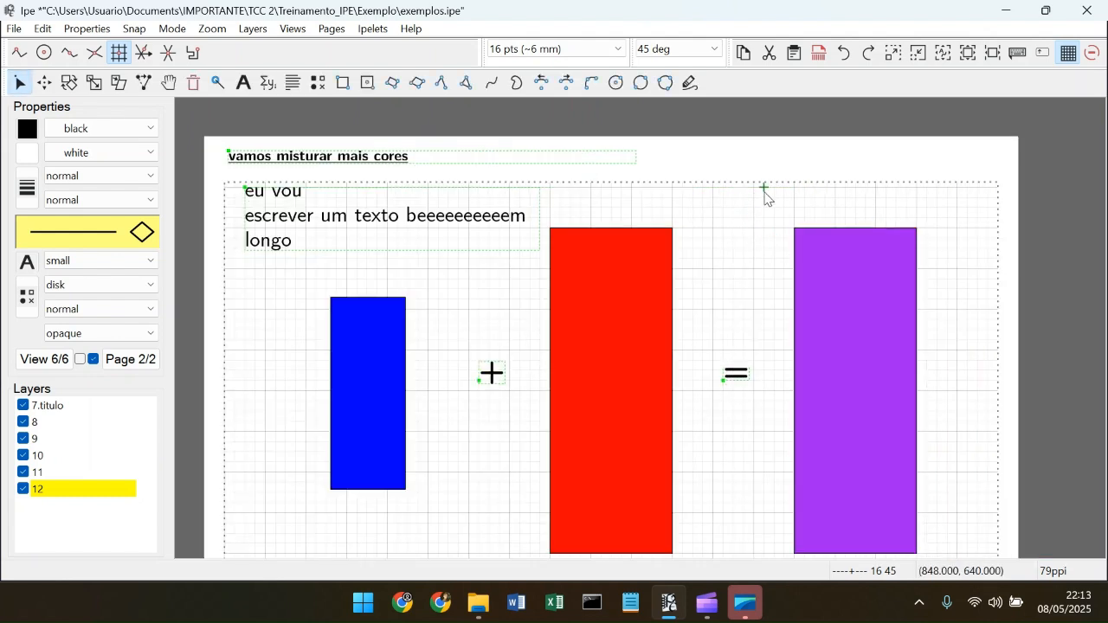
{"action": "scroll", "coordinate": [754, 199], "scroll_direction": "down", "scroll_amount": 2}
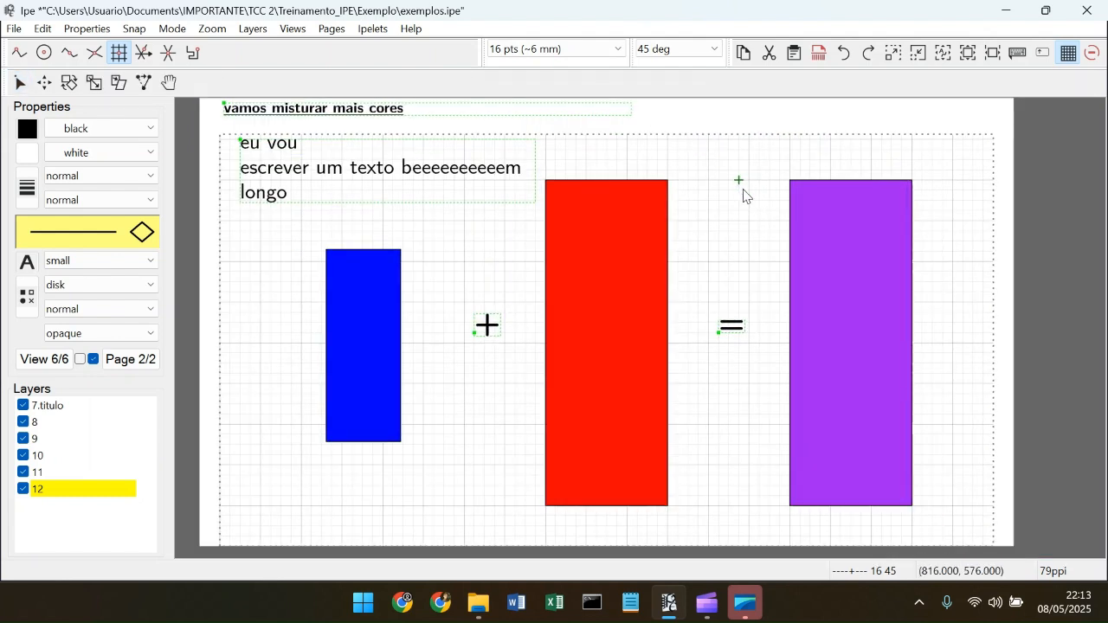
{"action": "scroll", "coordinate": [756, 199], "scroll_direction": "up", "scroll_amount": 1}
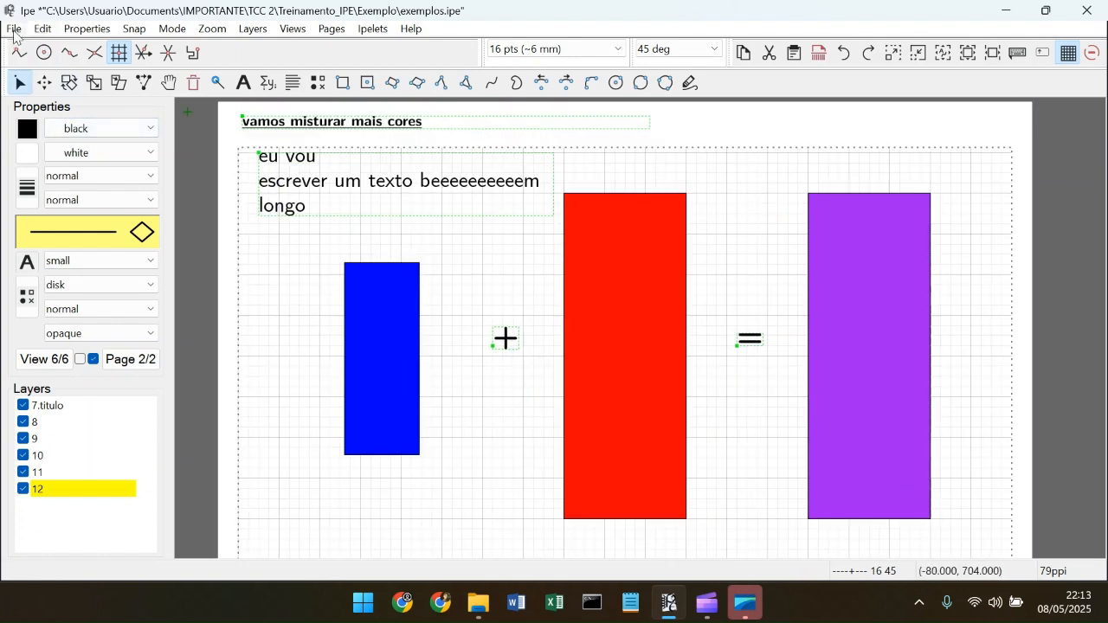
{"action": "left_click", "coordinate": [14, 32]}
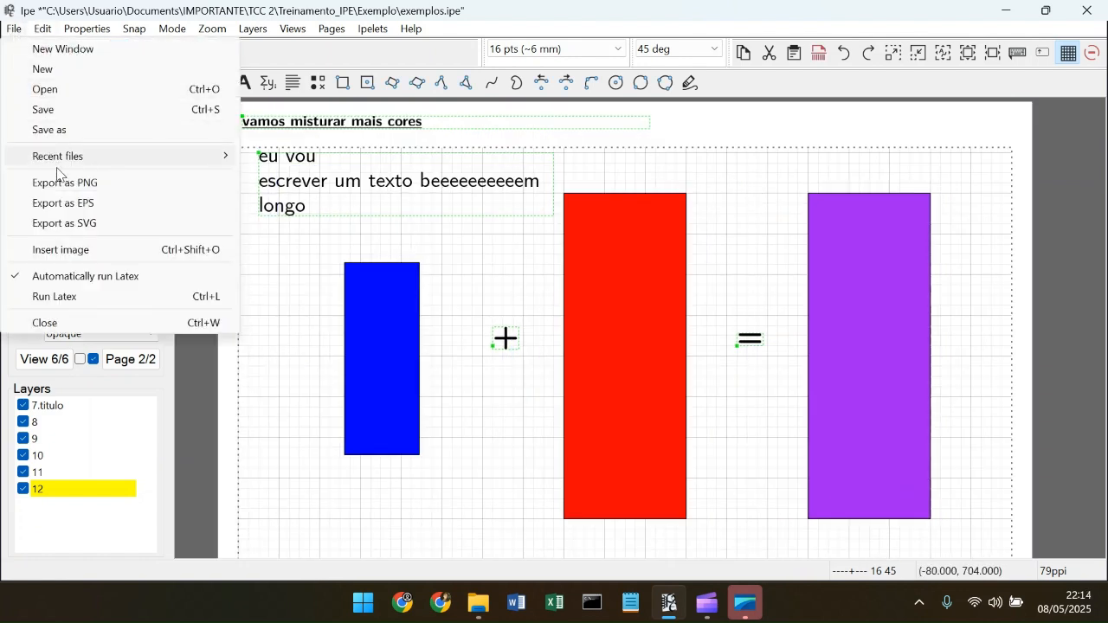
{"action": "left_click", "coordinate": [123, 251]}
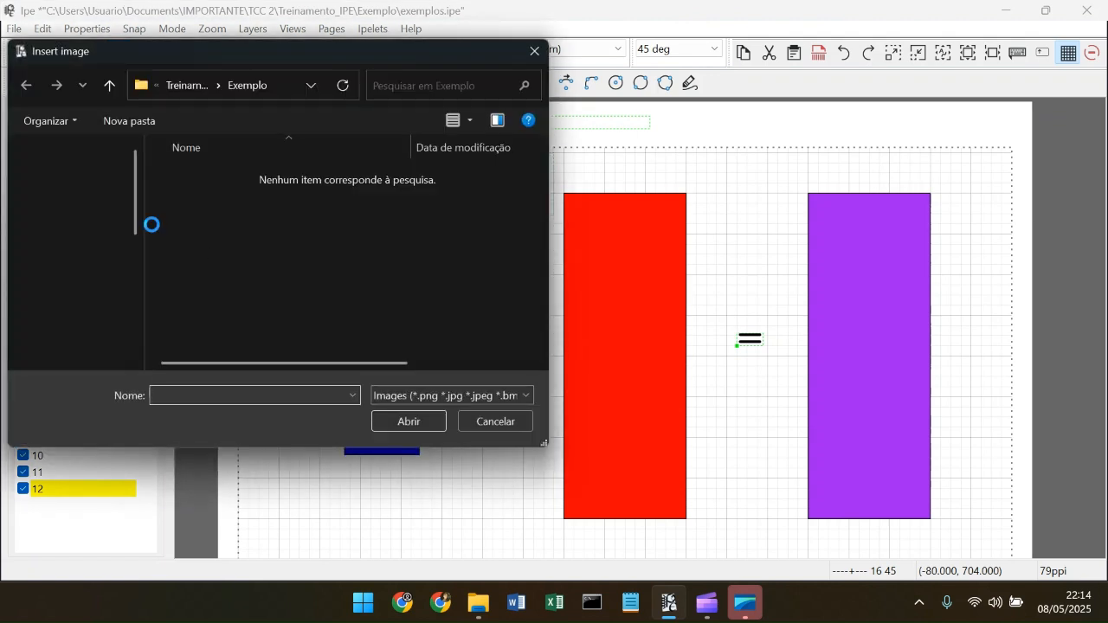
{"action": "left_click", "coordinate": [105, 237]}
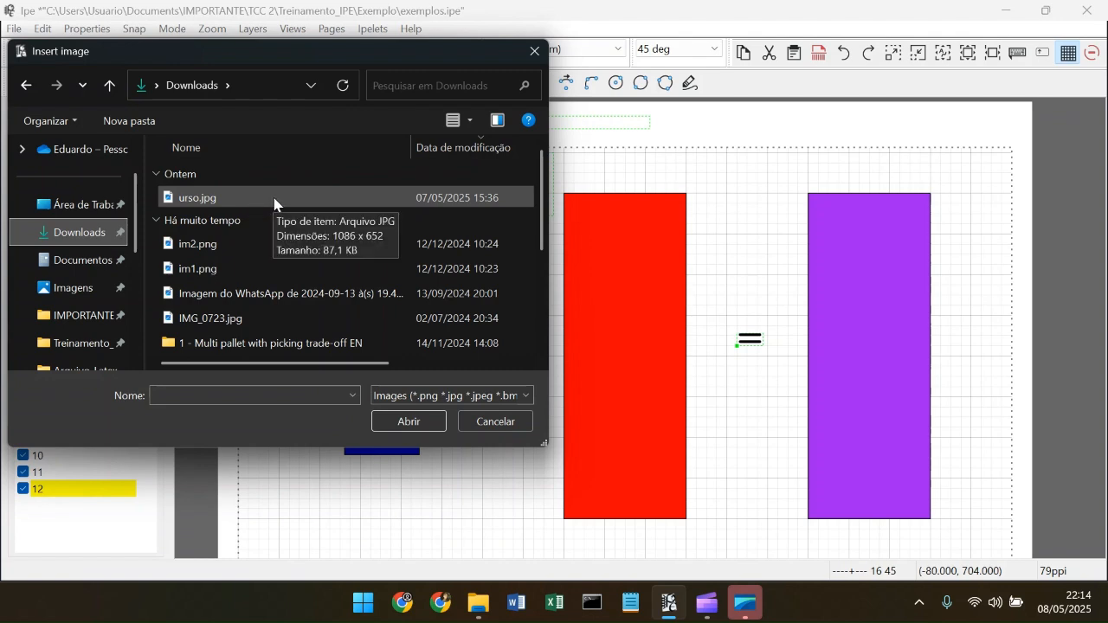
{"action": "double_click", "coordinate": [274, 200]}
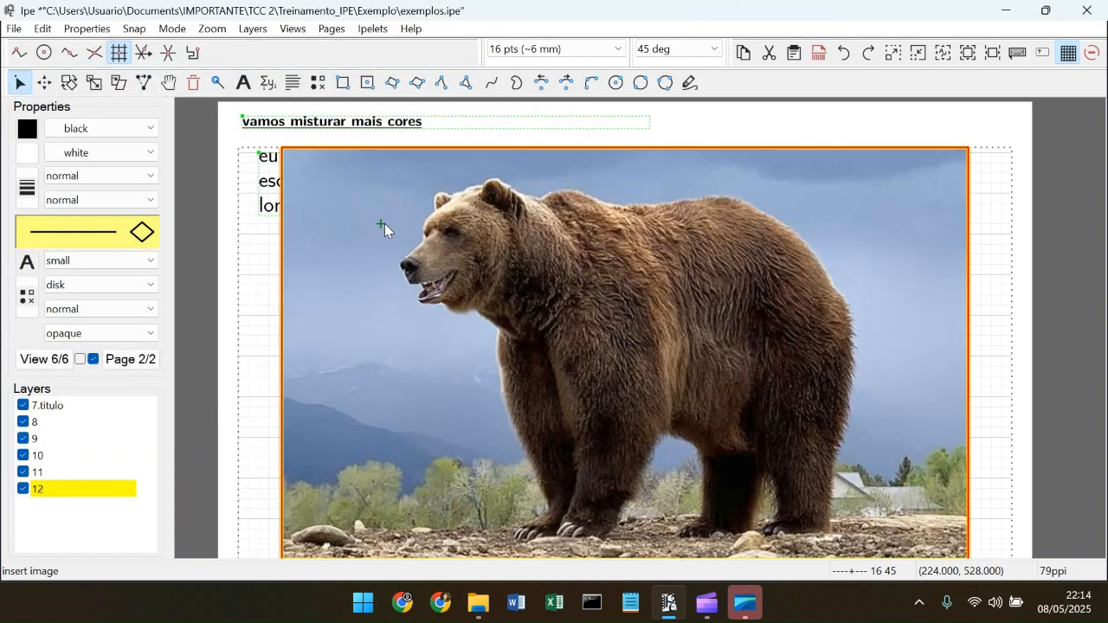
Step: Scale the bear image down to about half its size, then delete it from the page
{"action": "scroll", "coordinate": [825, 298], "scroll_direction": "down", "scroll_amount": 1}
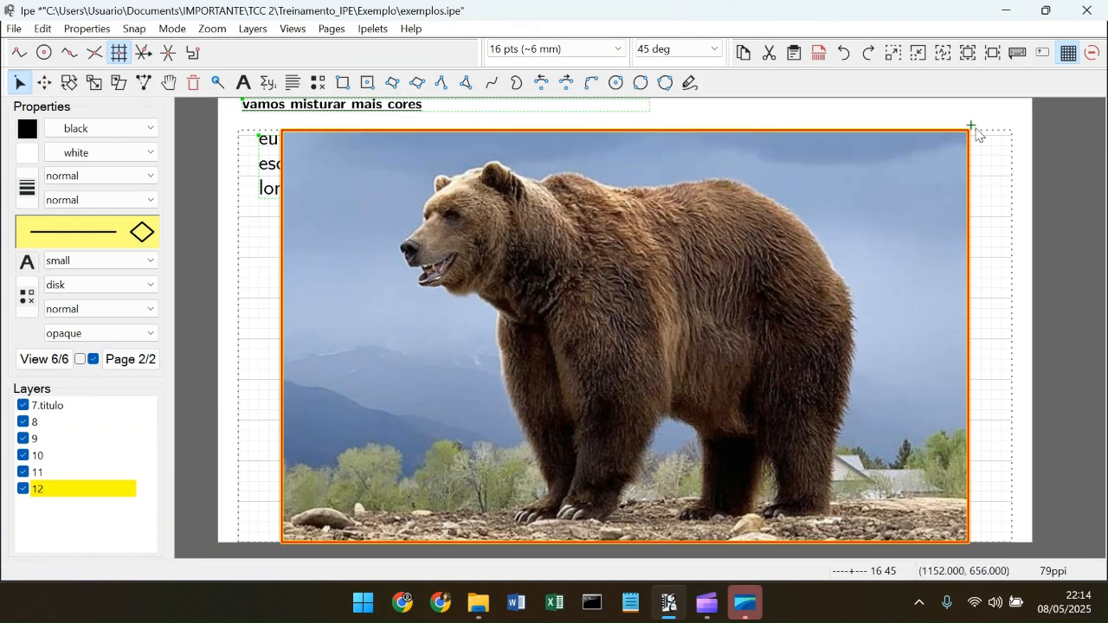
{"action": "left_click", "coordinate": [96, 85]}
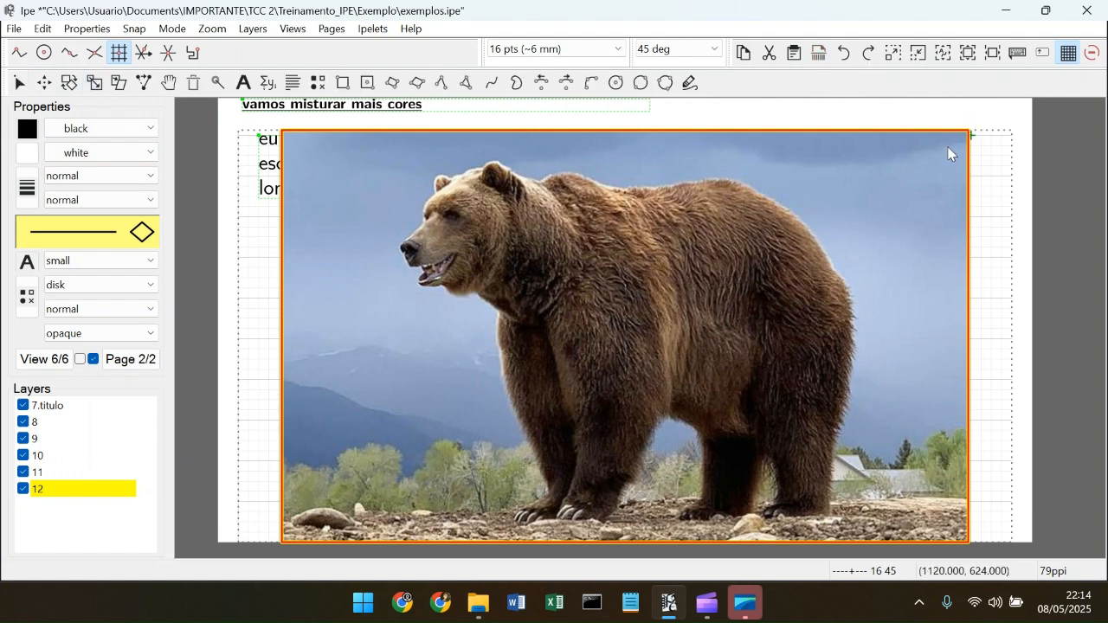
{"action": "mouse_move", "coordinate": [949, 153]}
{"action": "left_mouse_down"}
{"action": "mouse_move", "coordinate": [792, 245]}
{"action": "mouse_move", "coordinate": [603, 322]}
{"action": "mouse_move", "coordinate": [535, 363]}
{"action": "mouse_move", "coordinate": [935, 216]}
{"action": "mouse_move", "coordinate": [951, 160]}
{"action": "mouse_move", "coordinate": [641, 352]}
{"action": "mouse_move", "coordinate": [611, 358]}
{"action": "mouse_move", "coordinate": [656, 361]}
{"action": "mouse_move", "coordinate": [821, 329]}
{"action": "left_mouse_up"}
{"action": "key", "text": "ctrl+z"}
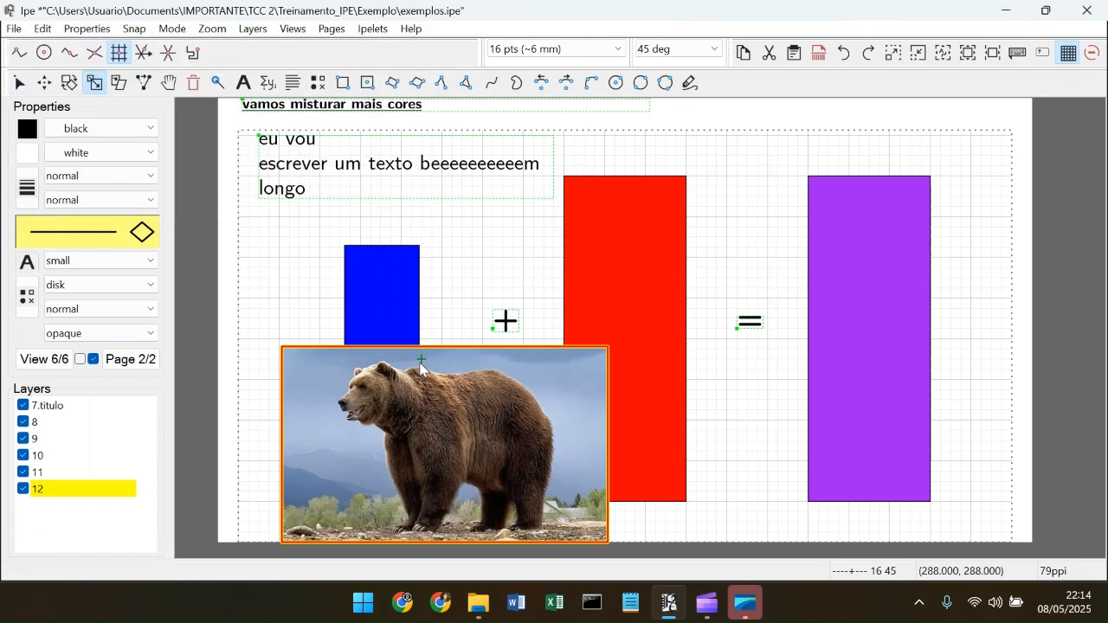
{"action": "key", "text": "Delete"}
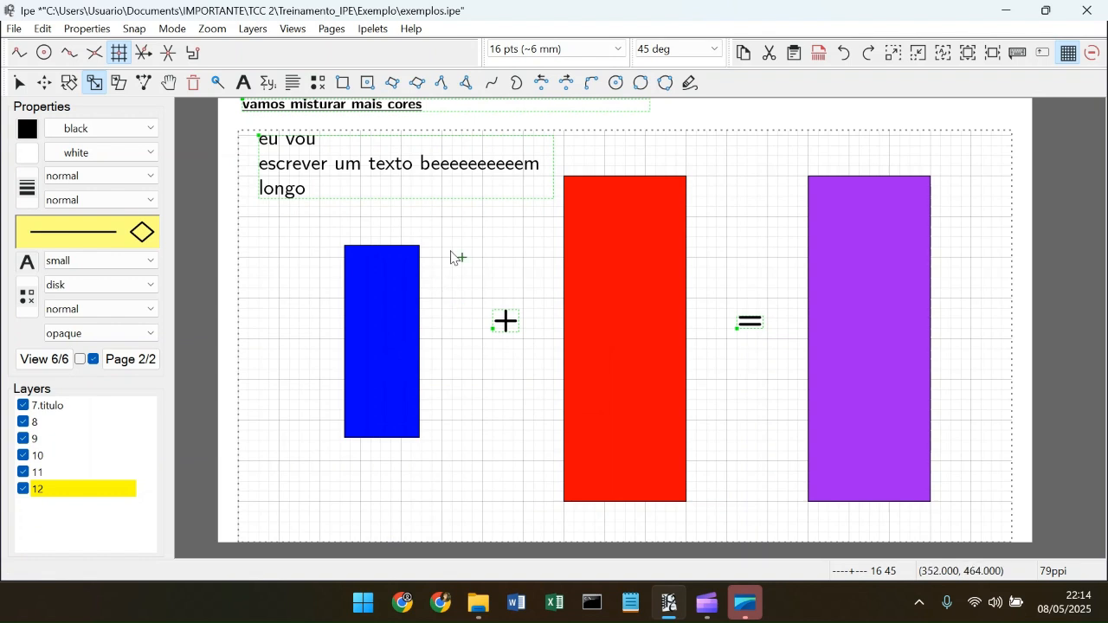
Step: Set the grid size to 10 pts (~3.5 mm) in the "Grafico de linhas" drawing
{"action": "scroll", "coordinate": [615, 230], "scroll_direction": "up", "scroll_amount": 2}
{"action": "scroll", "coordinate": [621, 229], "scroll_direction": "down", "scroll_amount": 2}
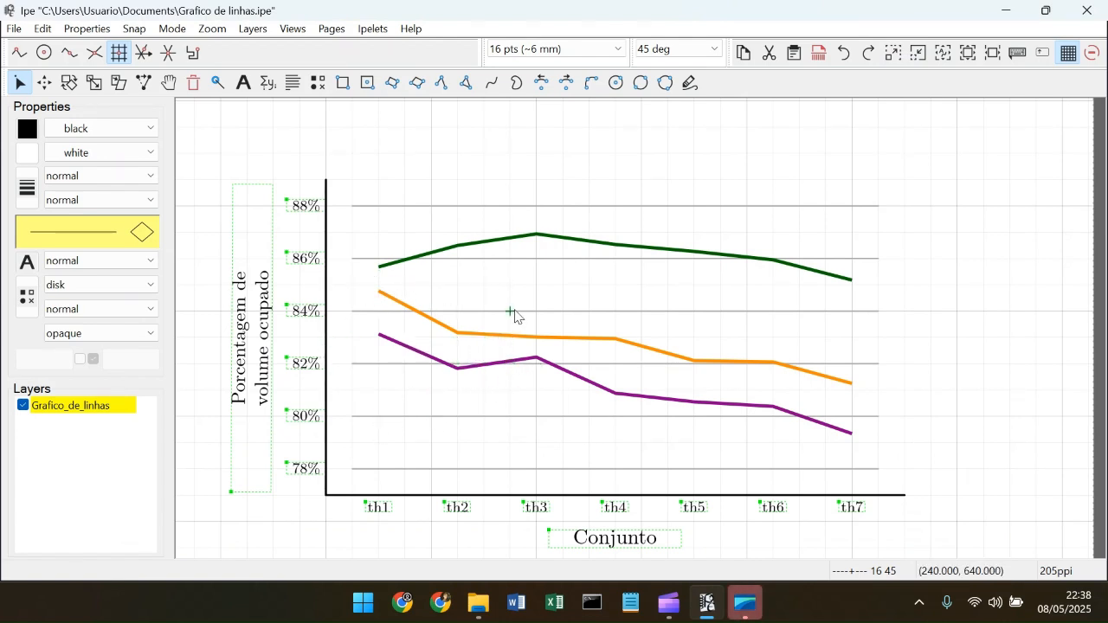
{"action": "scroll", "coordinate": [505, 338], "scroll_direction": "up", "scroll_amount": 5}
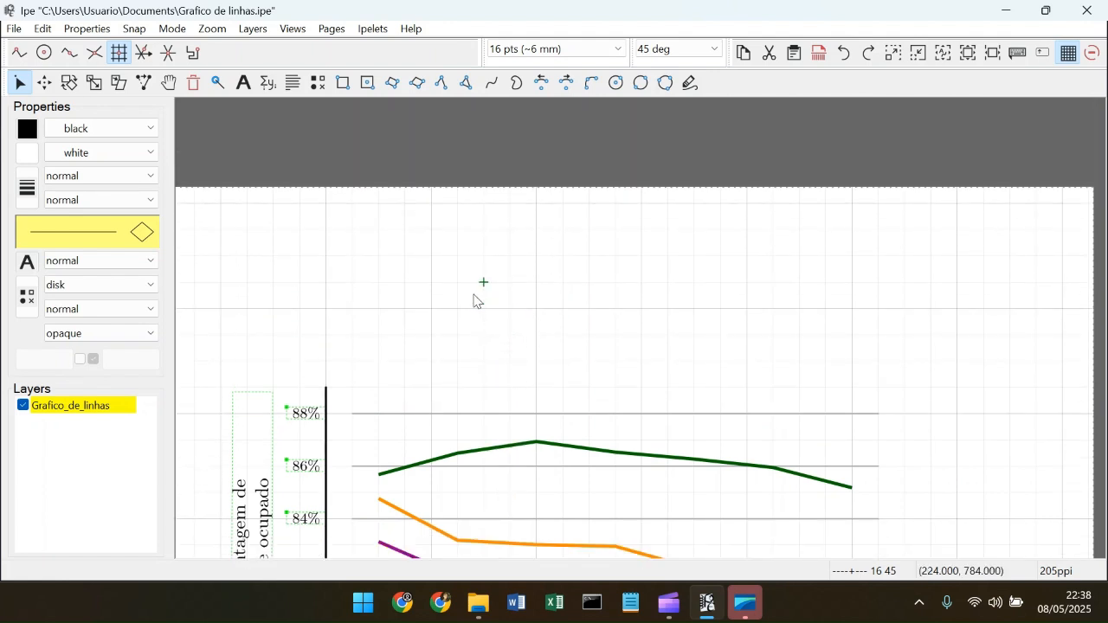
{"action": "scroll", "coordinate": [446, 309], "scroll_direction": "up", "scroll_amount": 3}
{"action": "scroll", "coordinate": [545, 313], "scroll_direction": "down", "scroll_amount": 3}
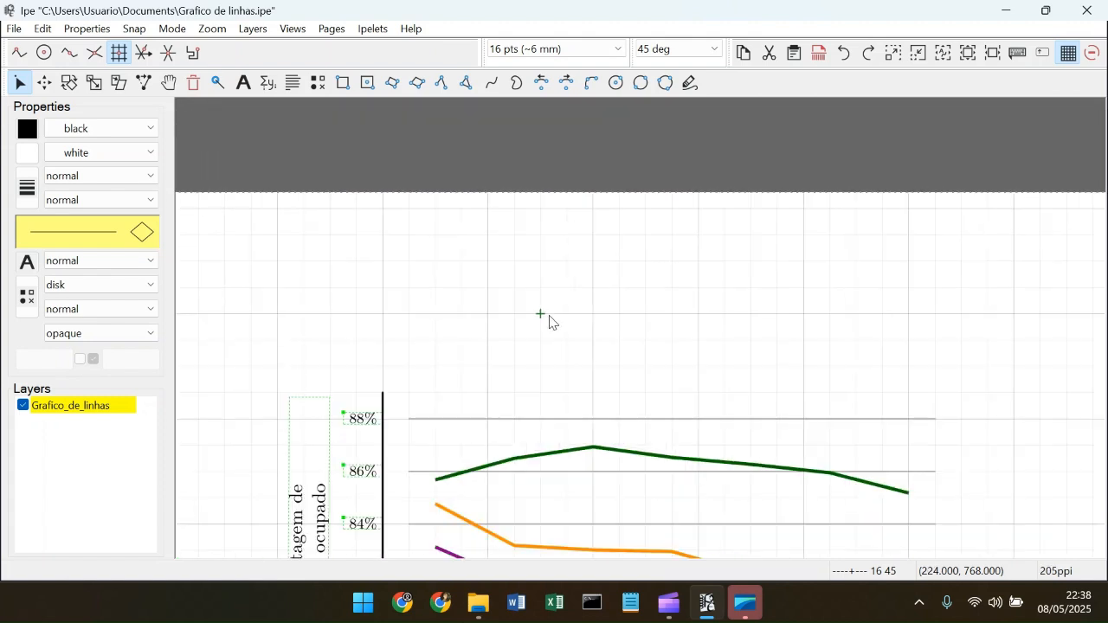
{"action": "scroll", "coordinate": [594, 290], "scroll_direction": "up", "scroll_amount": 2}
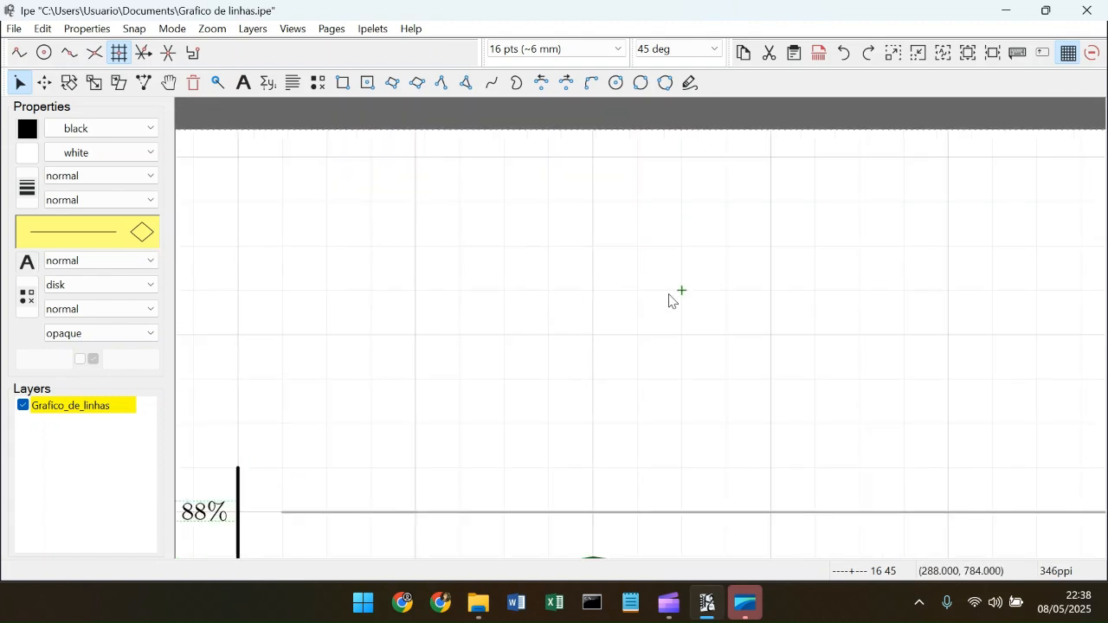
{"action": "left_click", "coordinate": [618, 50]}
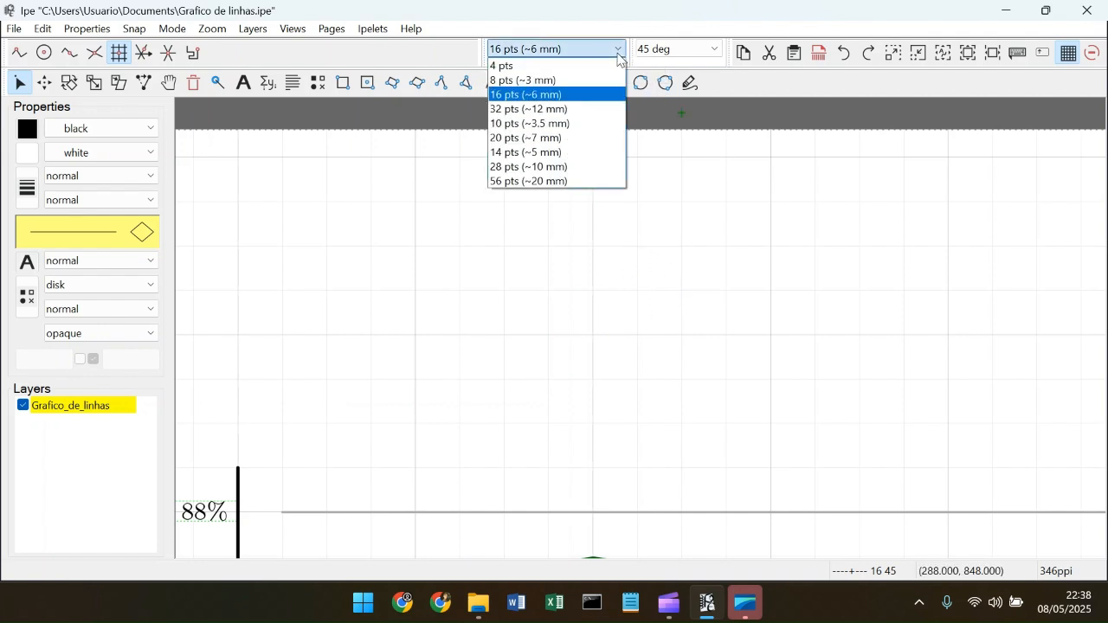
{"action": "left_click", "coordinate": [572, 123]}
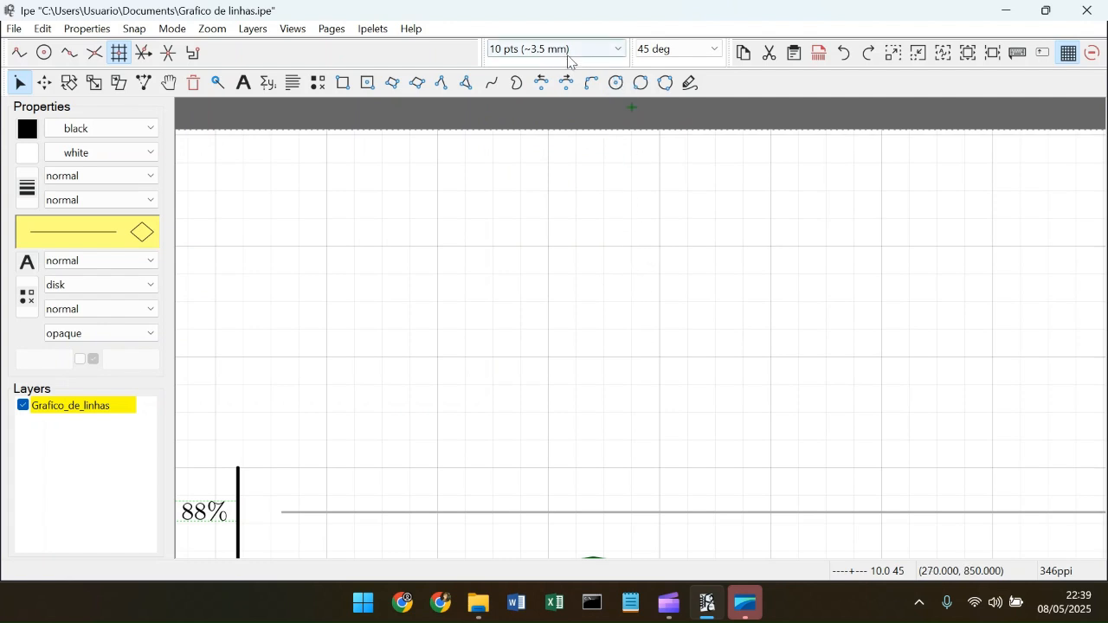
Step: Examine how the line chart's axes, labels and curves sit on the 10 pt grid at several zoom levels
{"action": "scroll", "coordinate": [596, 296], "scroll_direction": "up", "scroll_amount": 3}
{"action": "scroll", "coordinate": [596, 296], "scroll_direction": "down", "scroll_amount": 5}
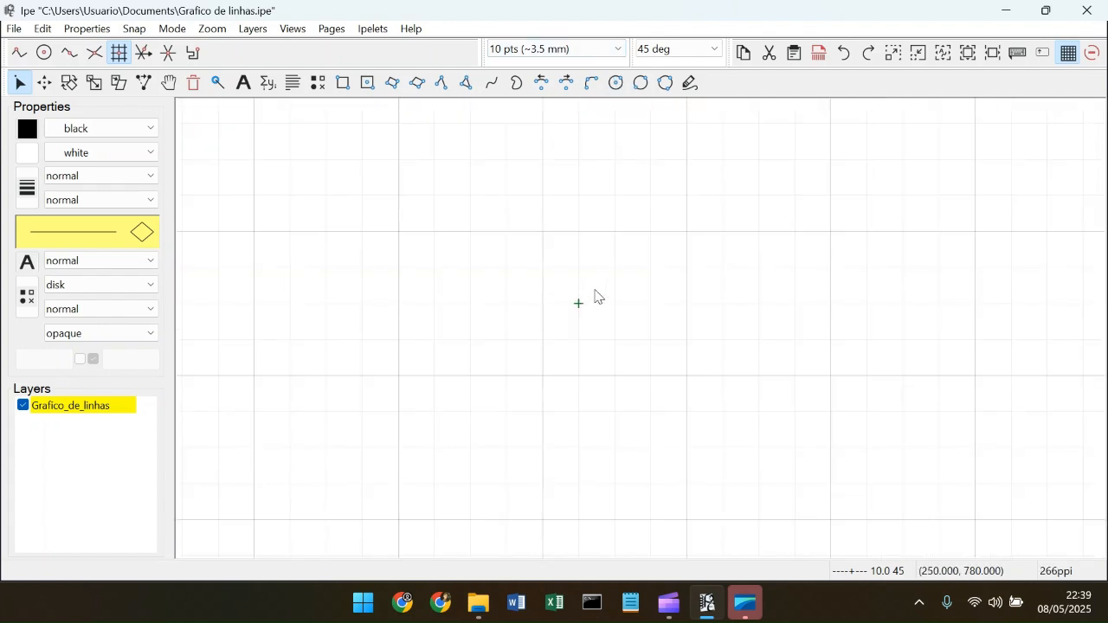
{"action": "scroll", "coordinate": [502, 394], "scroll_direction": "down", "scroll_amount": 1}
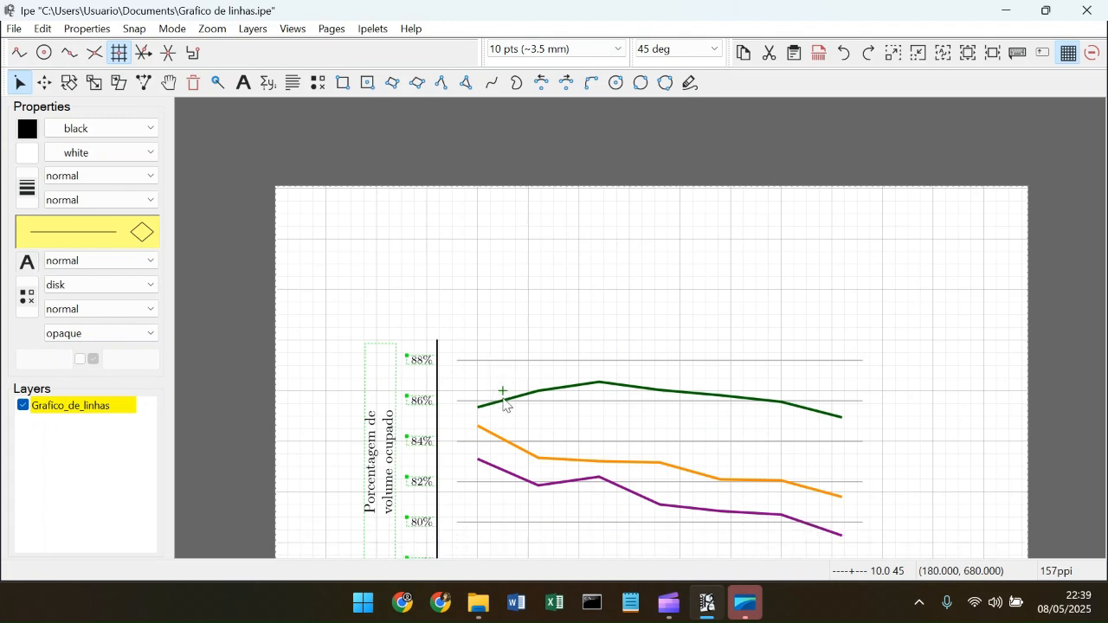
{"action": "scroll", "coordinate": [554, 390], "scroll_direction": "down", "scroll_amount": 2}
{"action": "scroll", "coordinate": [554, 290], "scroll_direction": "up", "scroll_amount": 2}
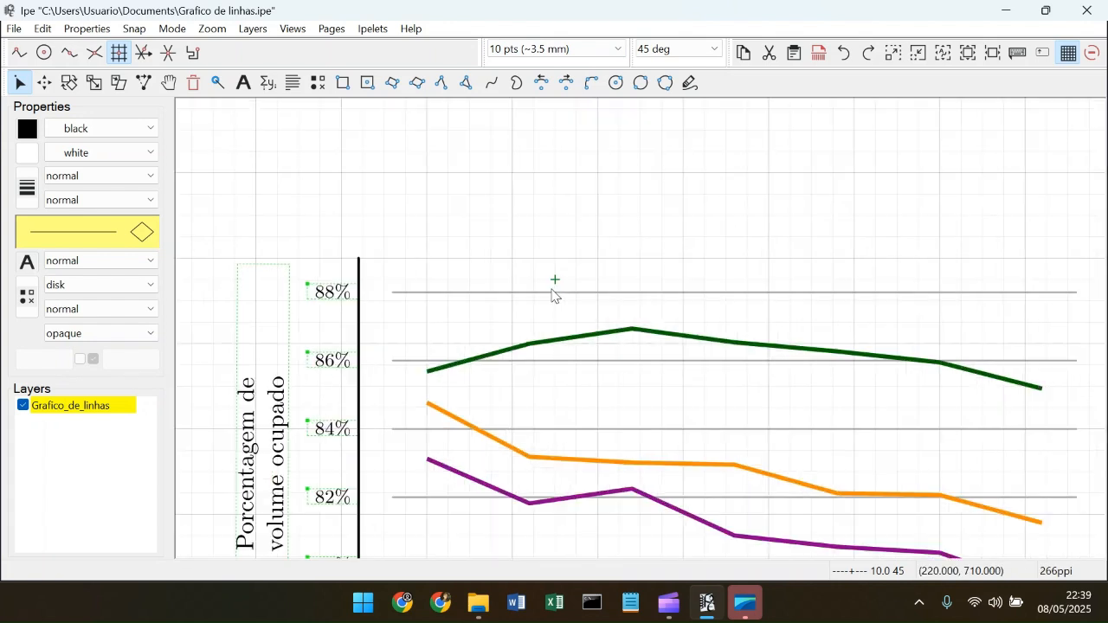
{"action": "scroll", "coordinate": [414, 282], "scroll_direction": "up", "scroll_amount": 2}
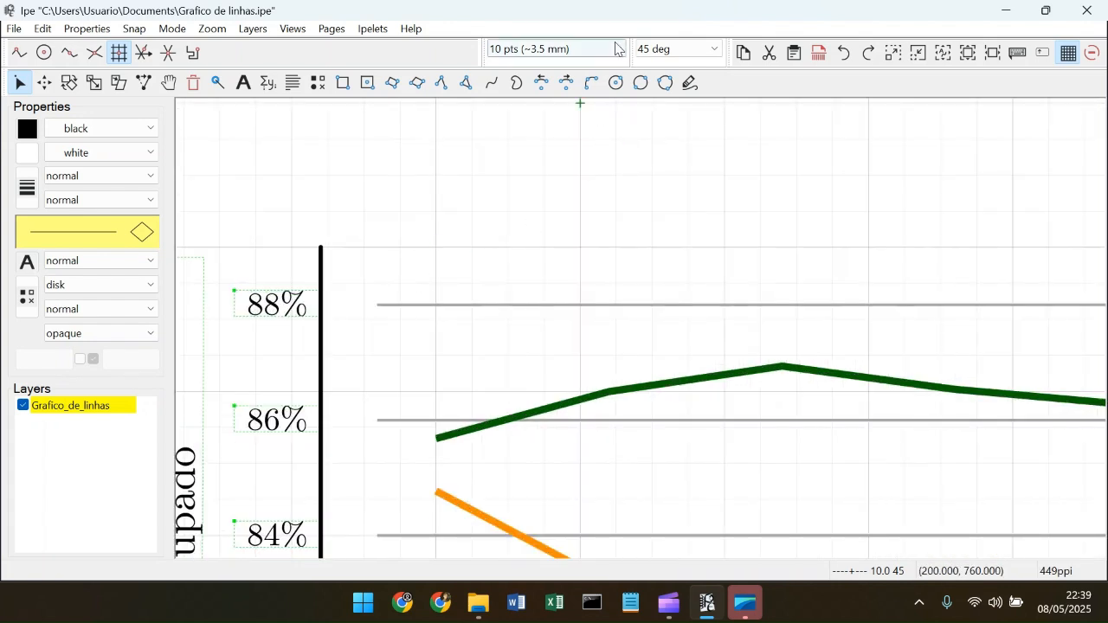
{"action": "scroll", "coordinate": [675, 228], "scroll_direction": "down", "scroll_amount": 3}
{"action": "scroll", "coordinate": [675, 228], "scroll_direction": "down", "scroll_amount": 2}
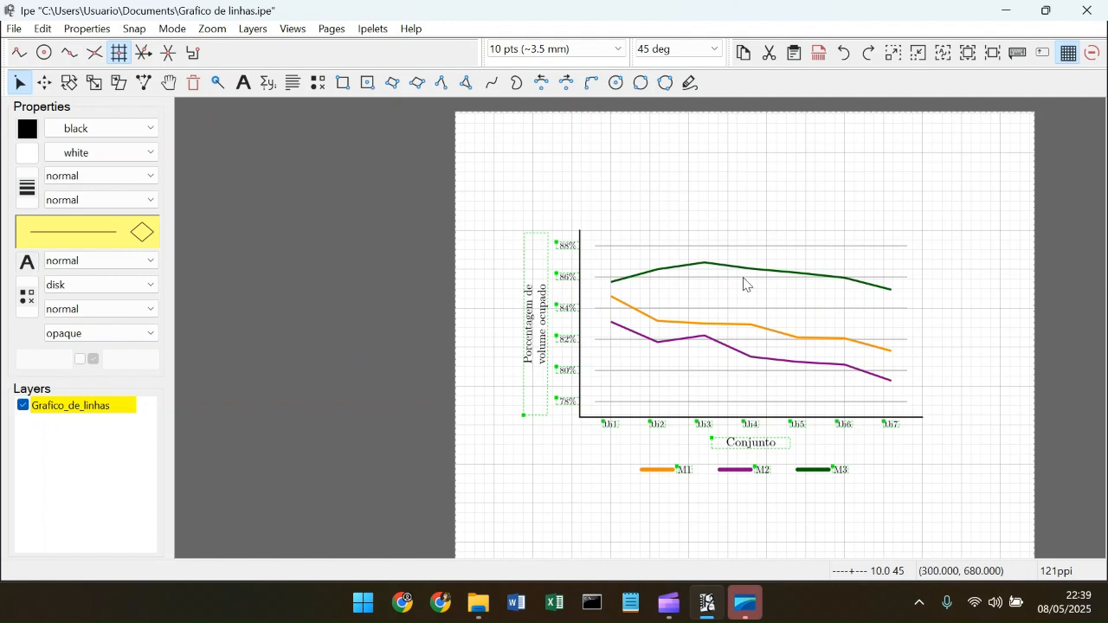
{"action": "scroll", "coordinate": [917, 295], "scroll_direction": "up", "scroll_amount": 2}
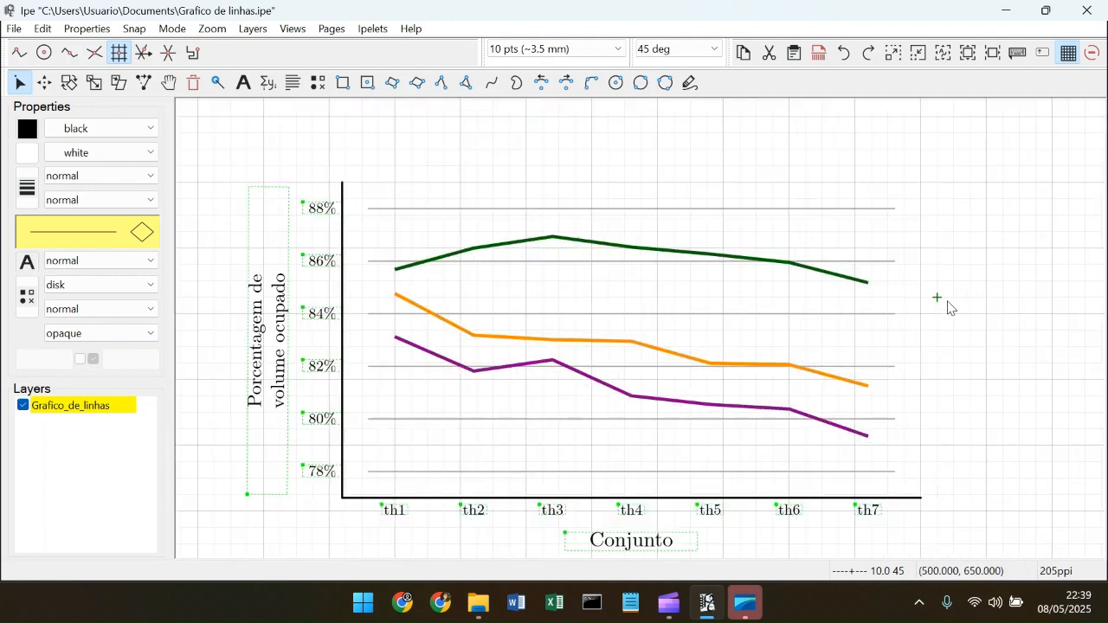
Step: Set the grid size to 56 pts (~20 mm) in the line chart drawing
{"action": "left_click", "coordinate": [595, 52]}
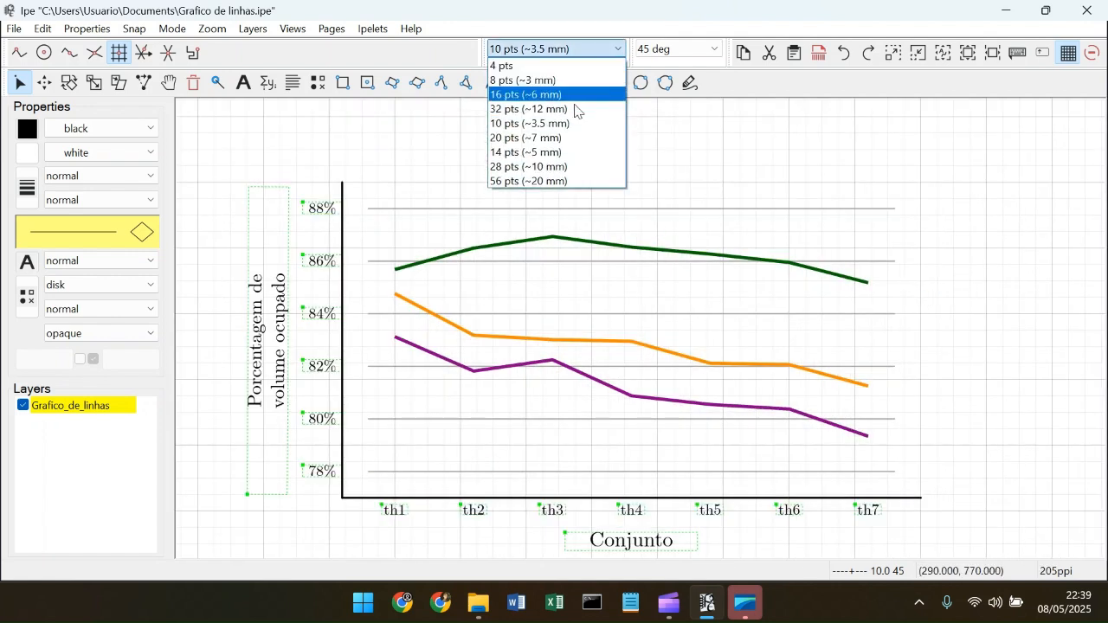
{"action": "left_click", "coordinate": [544, 181]}
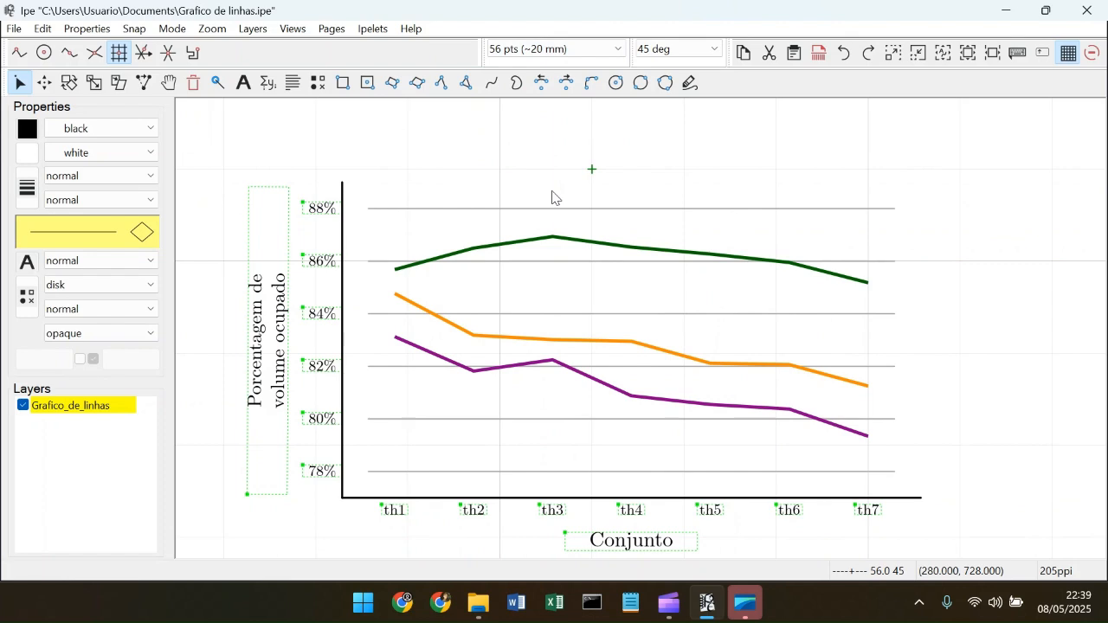
Step: Examine how the line chart's axes, labels and curves align with the 56 pt grid at several zoom levels
{"action": "scroll", "coordinate": [552, 197], "scroll_direction": "down", "scroll_amount": 3}
{"action": "scroll", "coordinate": [506, 236], "scroll_direction": "up", "scroll_amount": 1}
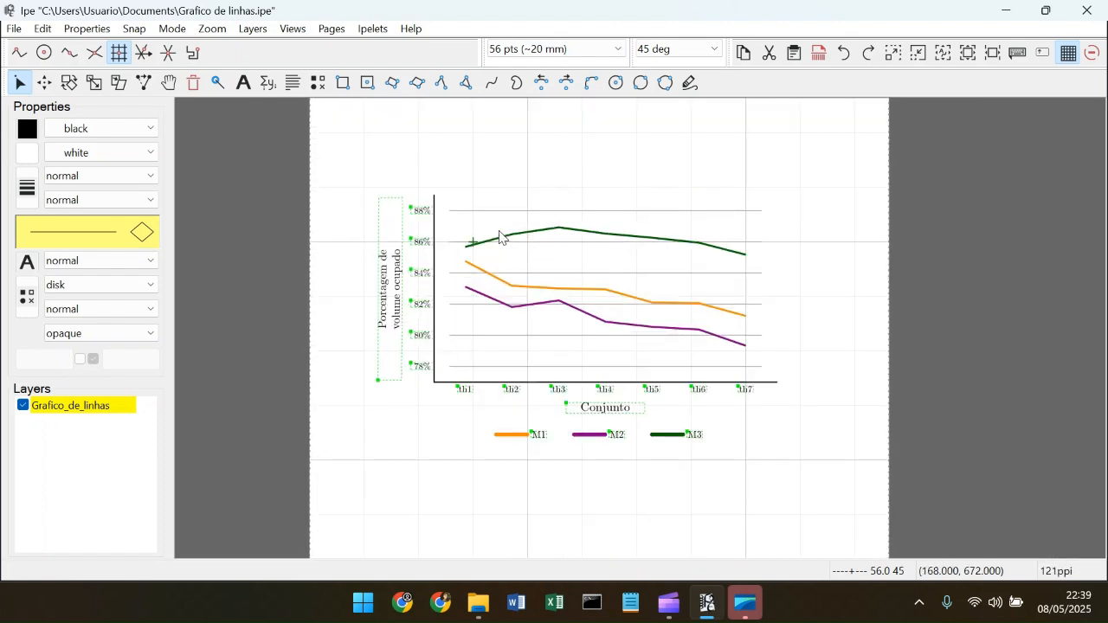
{"action": "scroll", "coordinate": [354, 225], "scroll_direction": "up", "scroll_amount": 4}
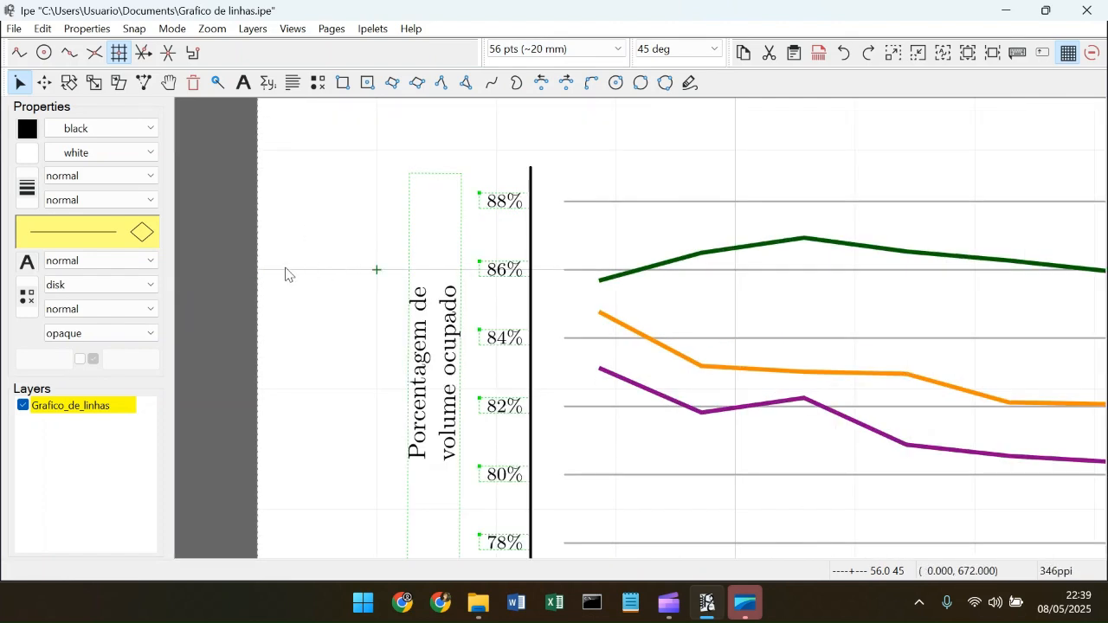
{"action": "scroll", "coordinate": [254, 240], "scroll_direction": "up", "scroll_amount": 2}
{"action": "scroll", "coordinate": [537, 245], "scroll_direction": "down", "scroll_amount": 4}
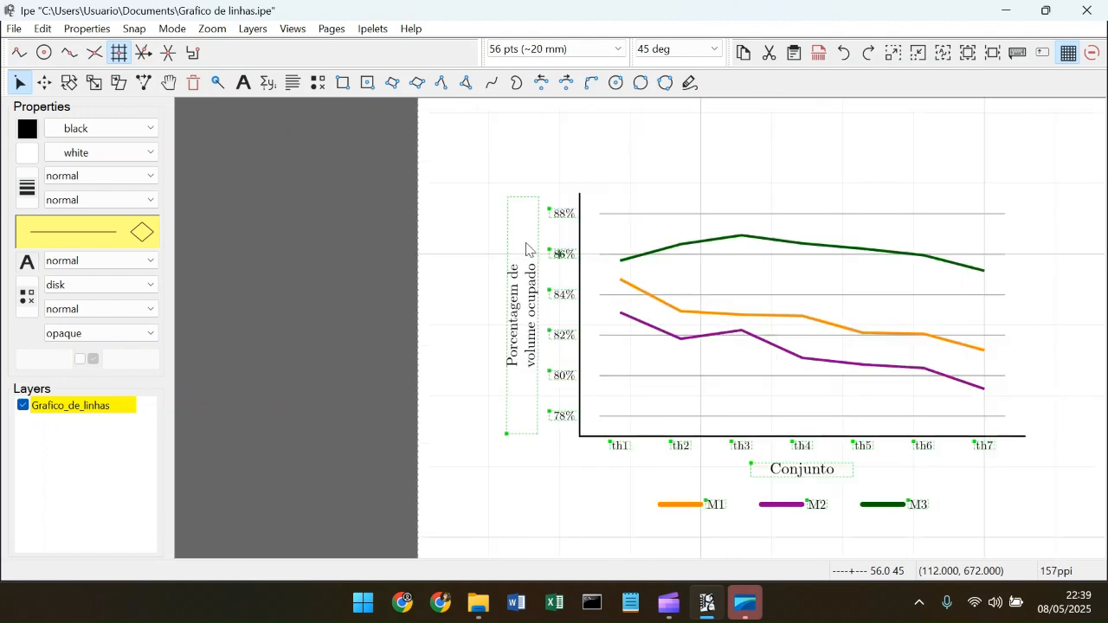
{"action": "scroll", "coordinate": [875, 220], "scroll_direction": "down", "scroll_amount": 3}
{"action": "scroll", "coordinate": [817, 235], "scroll_direction": "up", "scroll_amount": 3}
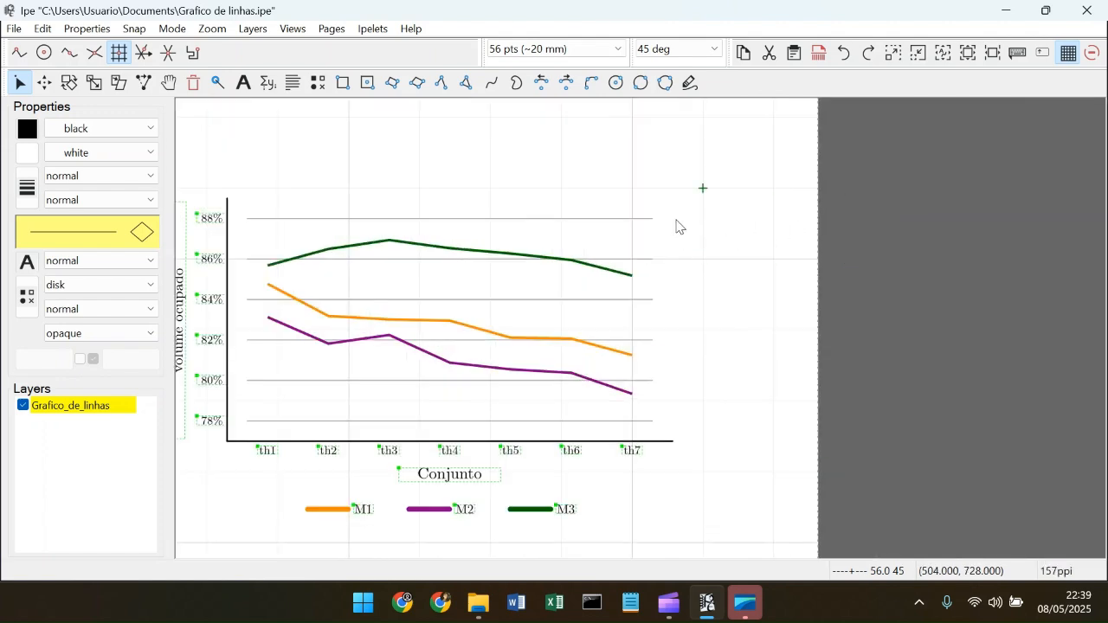
{"action": "scroll", "coordinate": [752, 247], "scroll_direction": "up", "scroll_amount": 3}
{"action": "scroll", "coordinate": [744, 251], "scroll_direction": "down", "scroll_amount": 3}
{"action": "scroll", "coordinate": [737, 255], "scroll_direction": "down", "scroll_amount": 3}
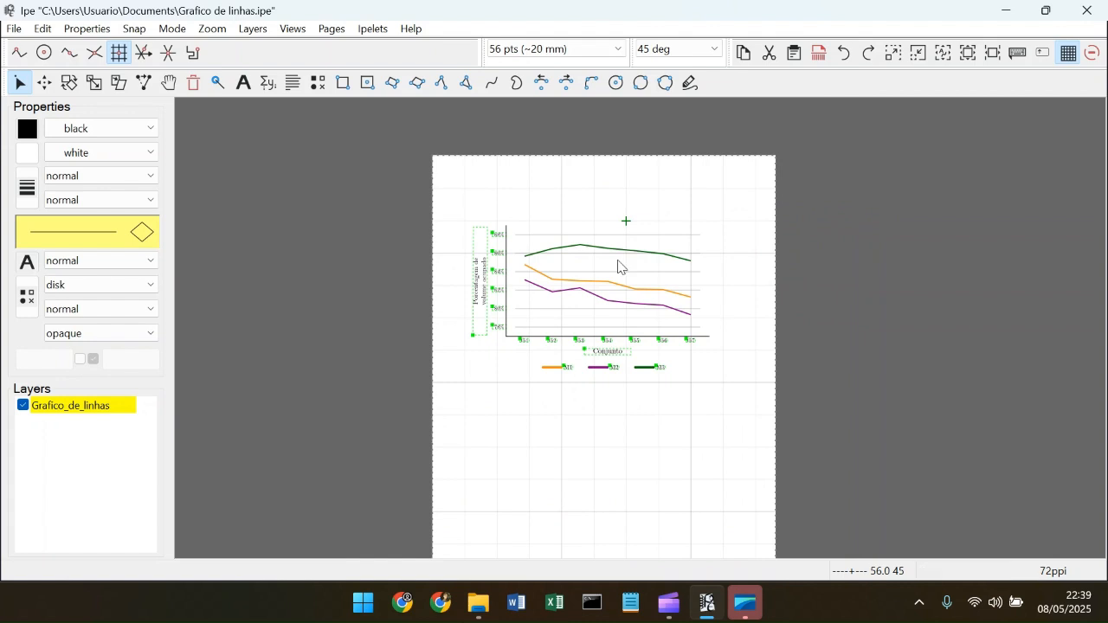
{"action": "scroll", "coordinate": [558, 280], "scroll_direction": "up", "scroll_amount": 3}
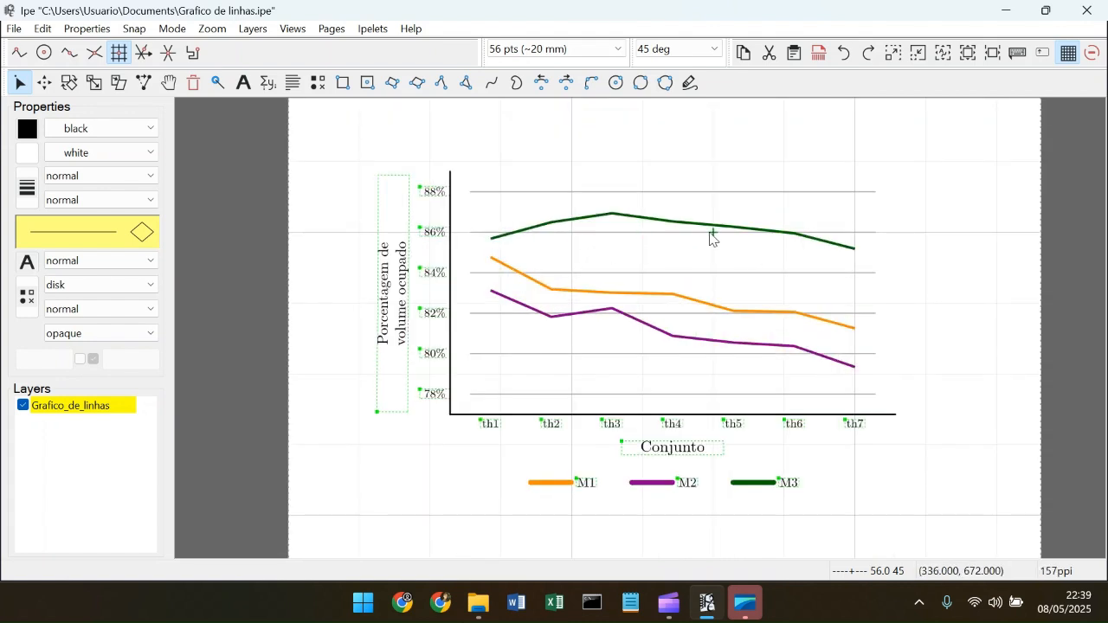
{"action": "scroll", "coordinate": [712, 233], "scroll_direction": "up", "scroll_amount": 1}
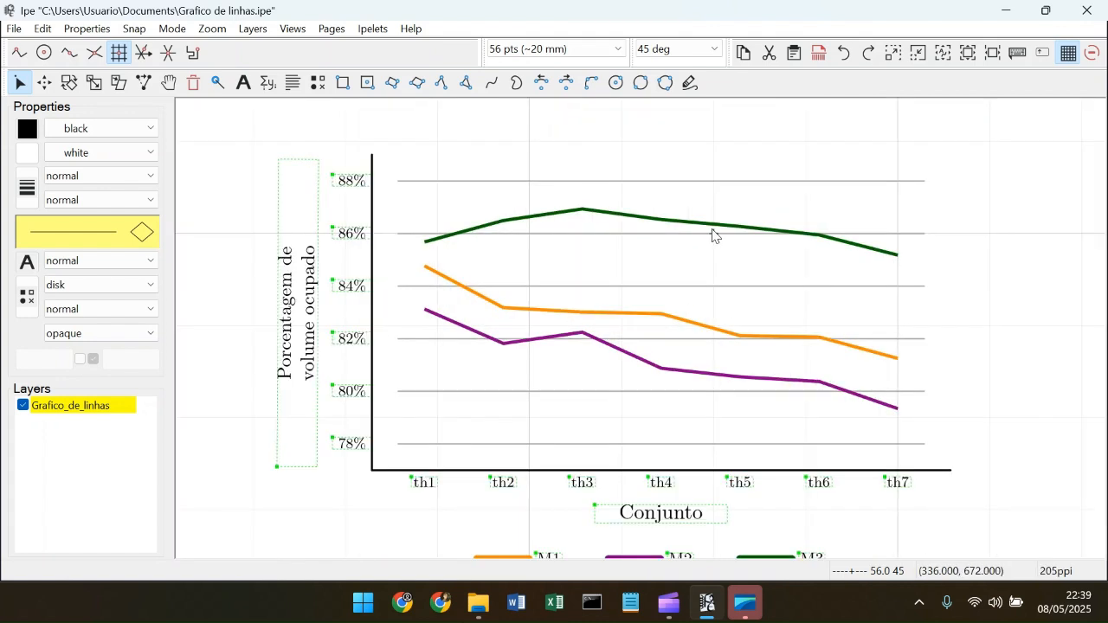
Step: Set the grid size to 8 pts (~3 mm) and check the spacing against the line chart
{"action": "left_click", "coordinate": [614, 50]}
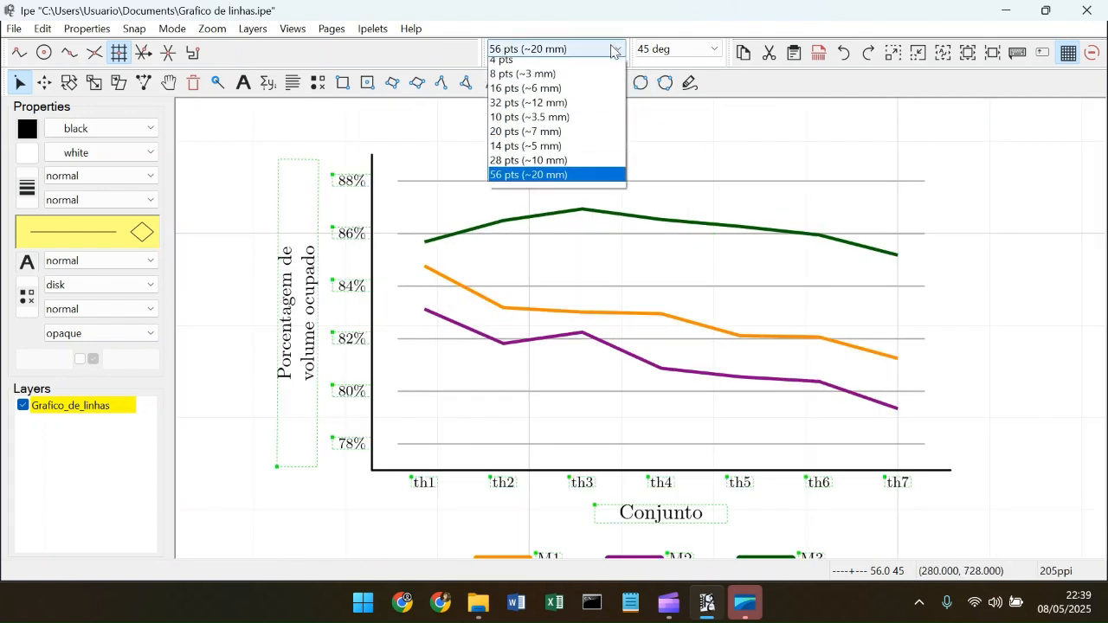
{"action": "left_click", "coordinate": [580, 82]}
{"action": "scroll", "coordinate": [606, 225], "scroll_direction": "up", "scroll_amount": 4}
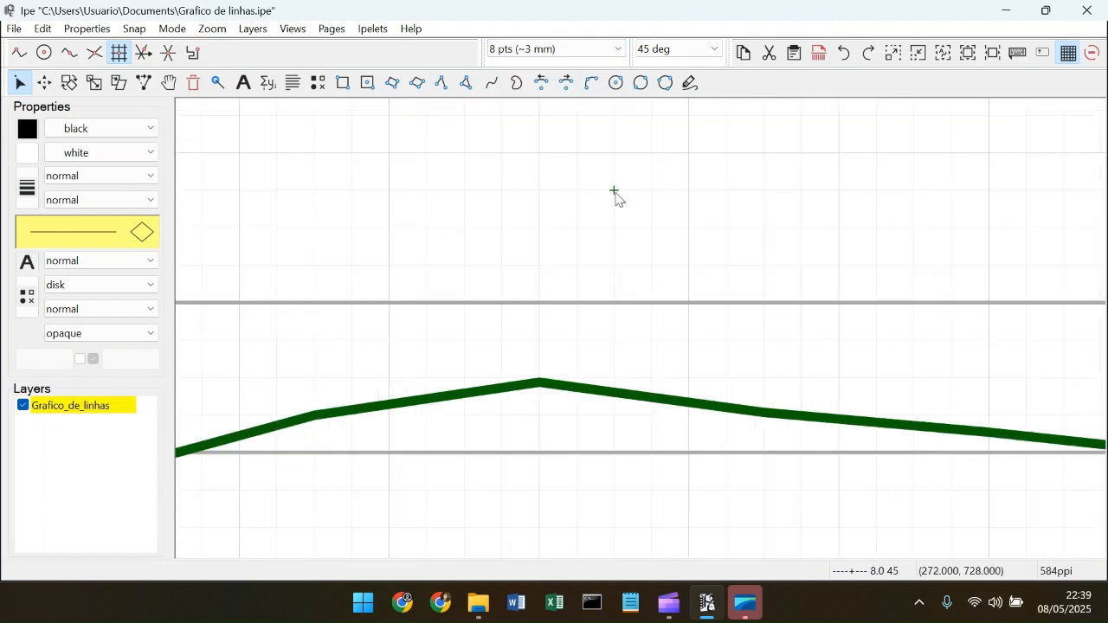
{"action": "scroll", "coordinate": [583, 198], "scroll_direction": "up", "scroll_amount": 1}
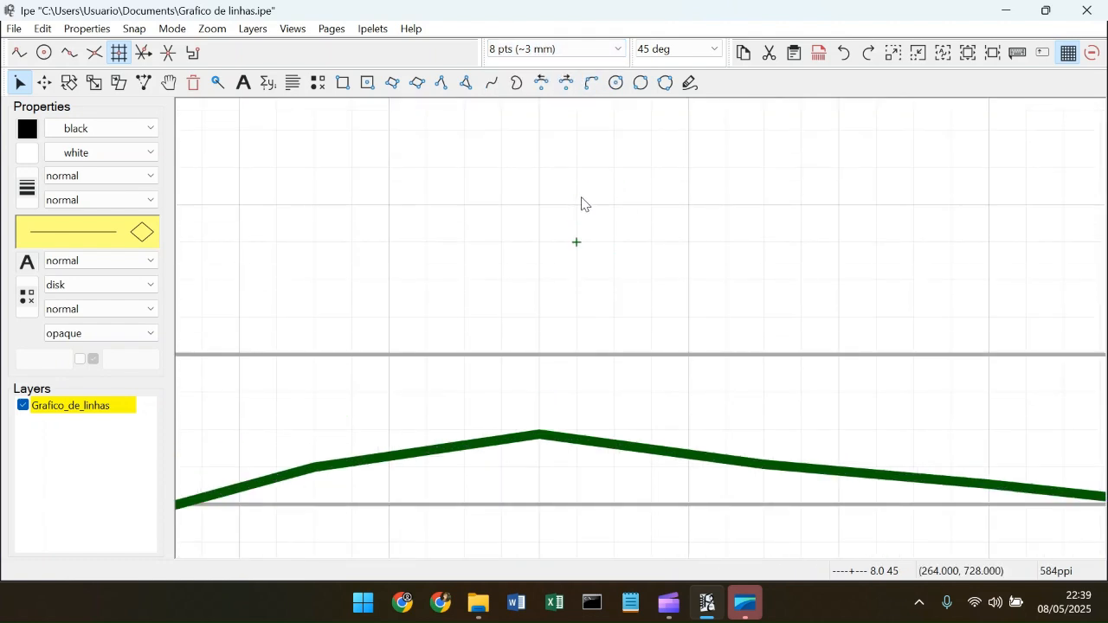
{"action": "scroll", "coordinate": [581, 208], "scroll_direction": "down", "scroll_amount": 4}
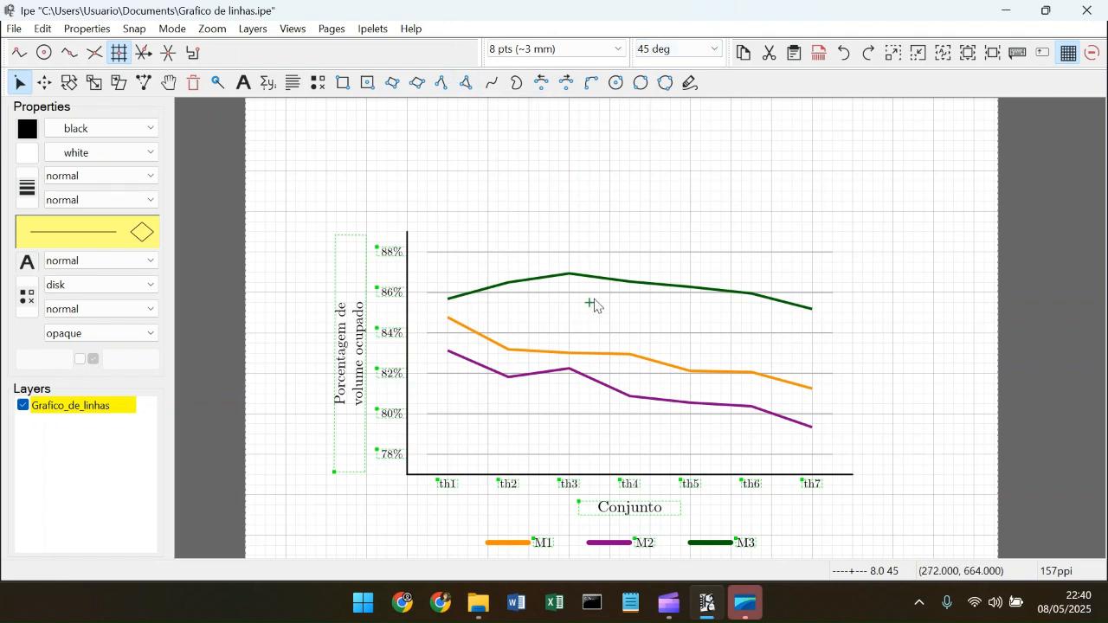
Step: Draw a straight line sloping down to the right in the blank area above the chart, about nine grid cells across and three down
{"action": "scroll", "coordinate": [527, 204], "scroll_direction": "up", "scroll_amount": 3}
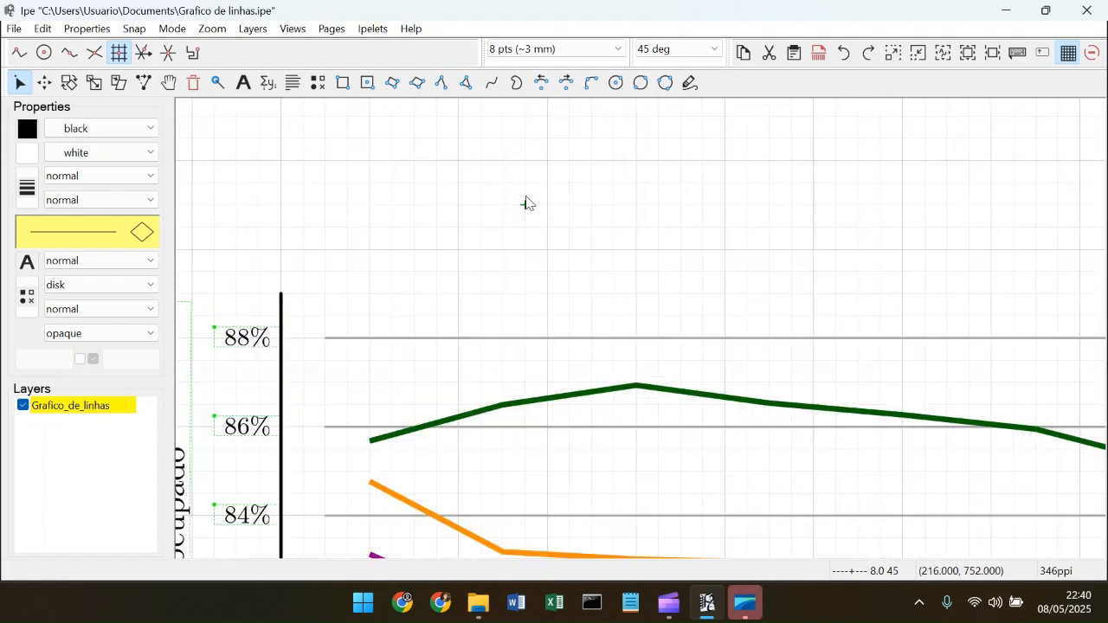
{"action": "scroll", "coordinate": [509, 282], "scroll_direction": "up", "scroll_amount": 5}
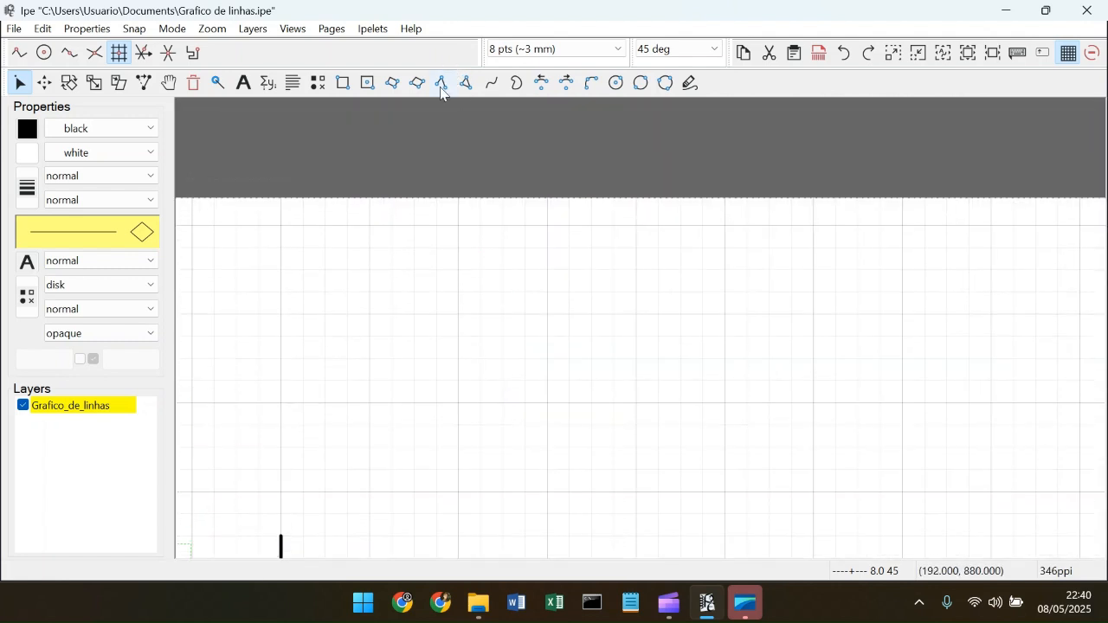
{"action": "left_click", "coordinate": [441, 83]}
{"action": "scroll", "coordinate": [547, 265], "scroll_direction": "down", "scroll_amount": 3}
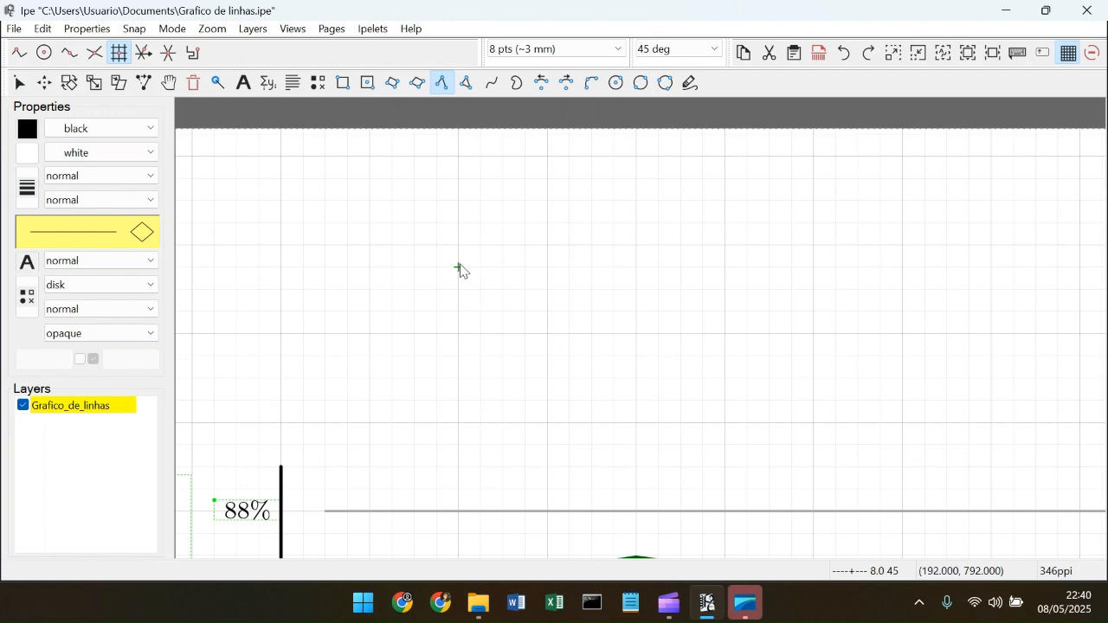
{"action": "scroll", "coordinate": [494, 349], "scroll_direction": "up", "scroll_amount": 2}
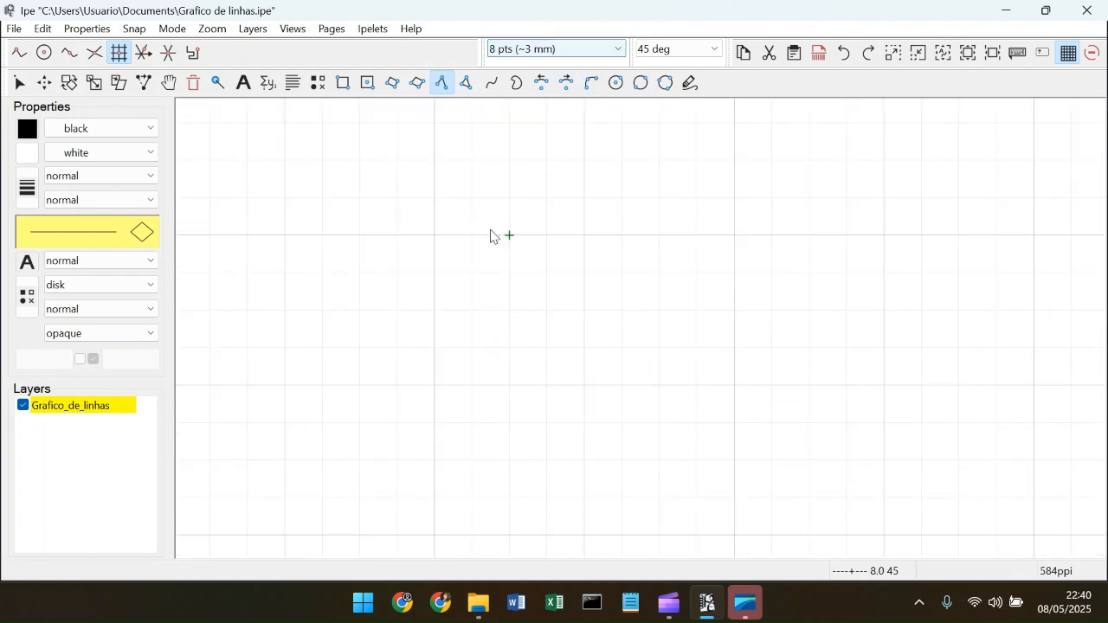
{"action": "left_click", "coordinate": [437, 236]}
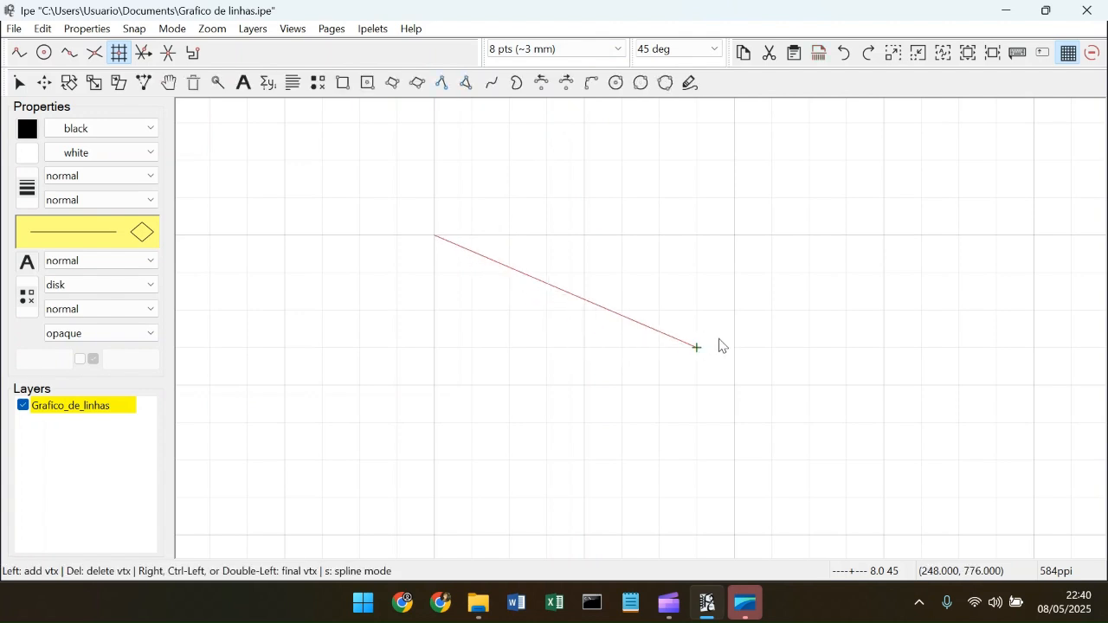
{"action": "double_click", "coordinate": [769, 349]}
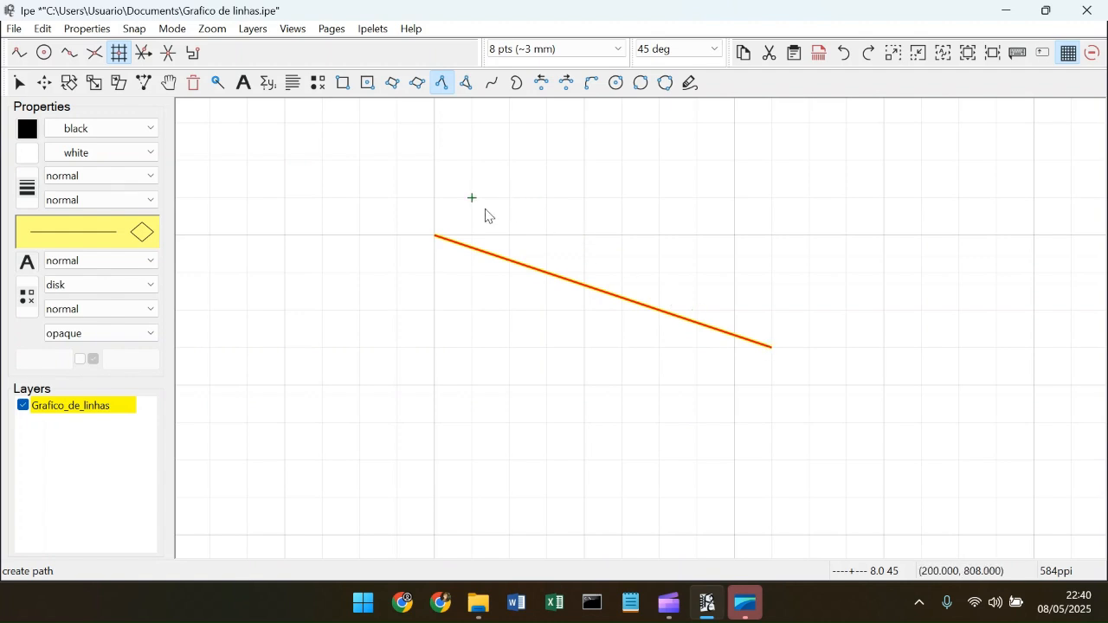
Step: Set the pen width of the new sloping line to ultrafat and deselect it
{"action": "key", "text": "s"}
{"action": "left_click", "coordinate": [686, 259]}
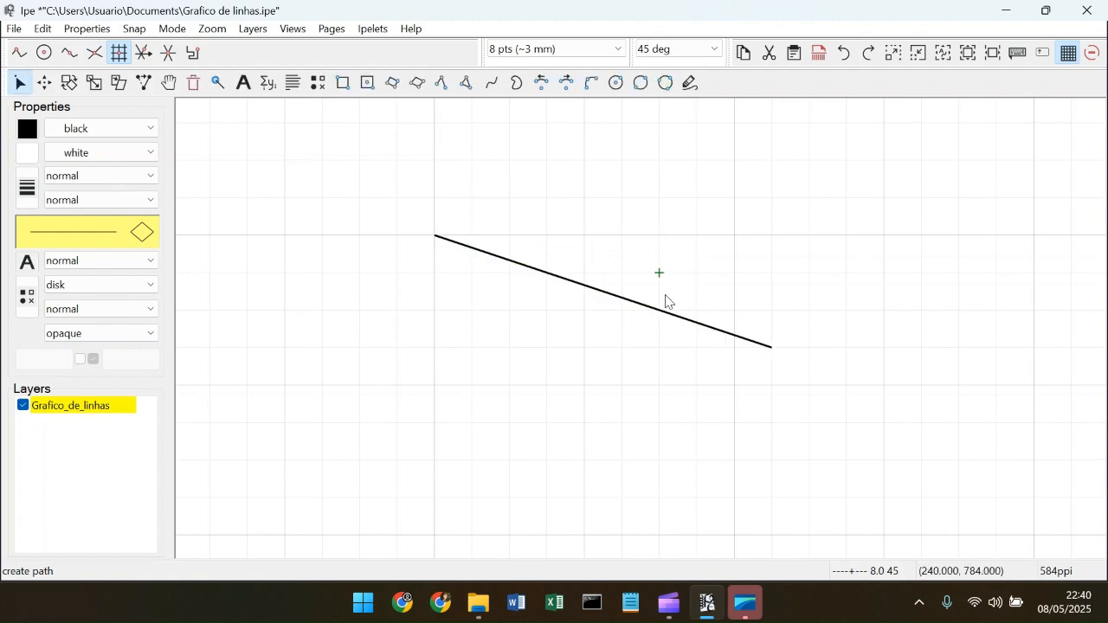
{"action": "left_click", "coordinate": [636, 308]}
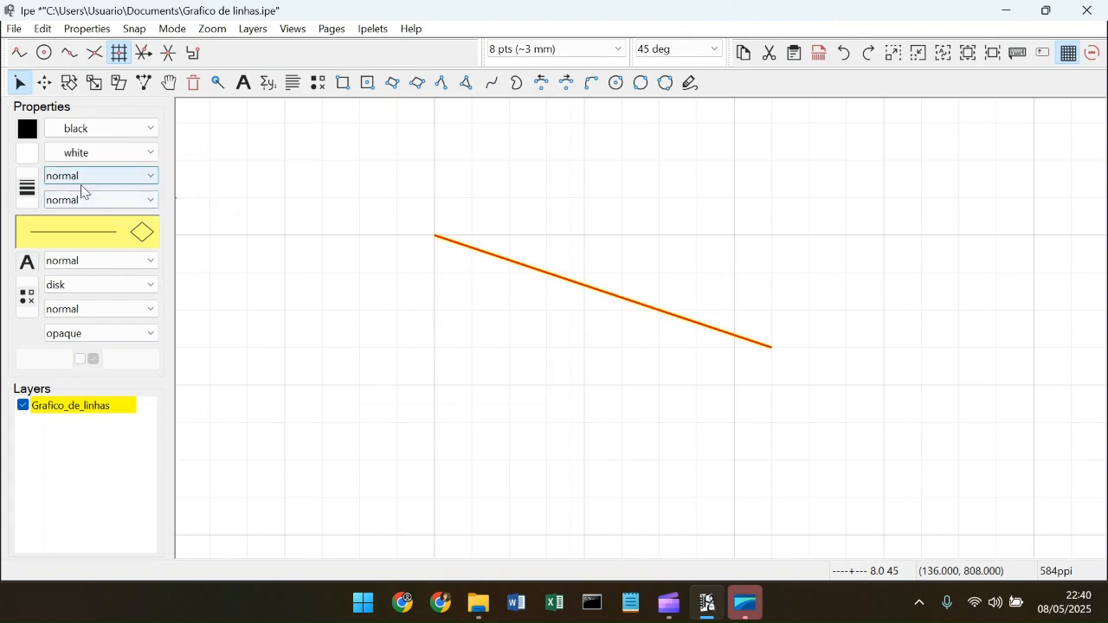
{"action": "left_click", "coordinate": [131, 185]}
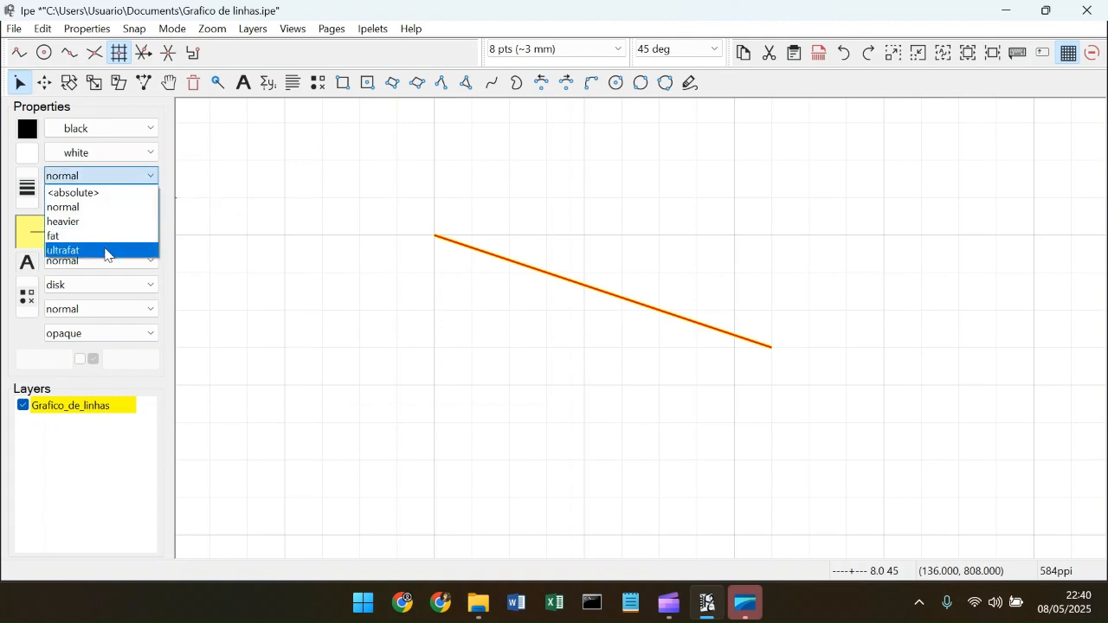
{"action": "left_click", "coordinate": [106, 250]}
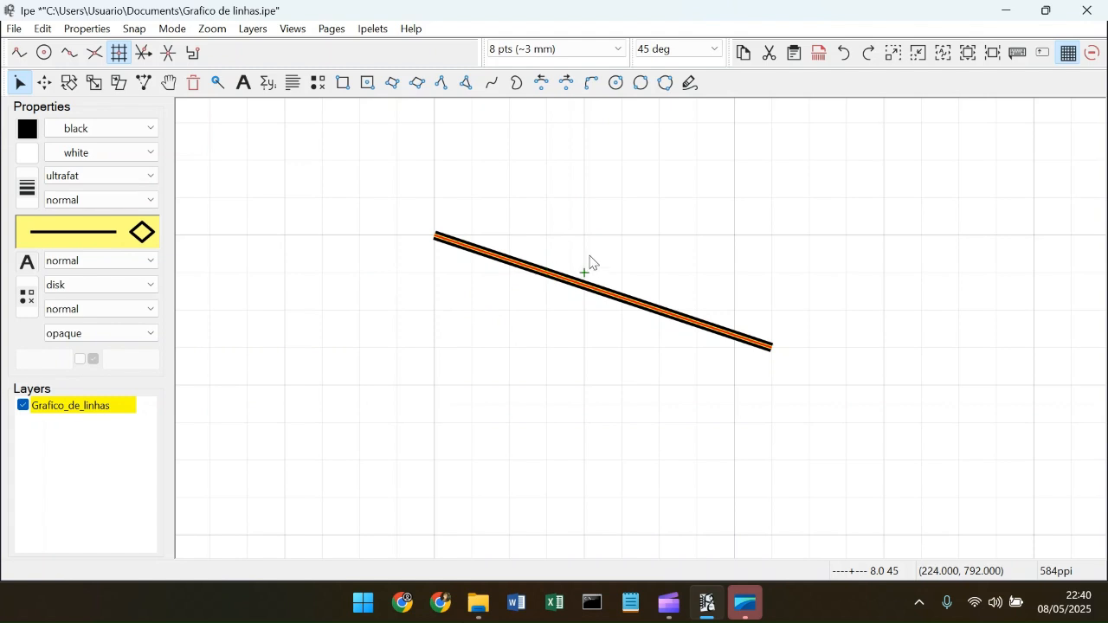
{"action": "left_click", "coordinate": [655, 236]}
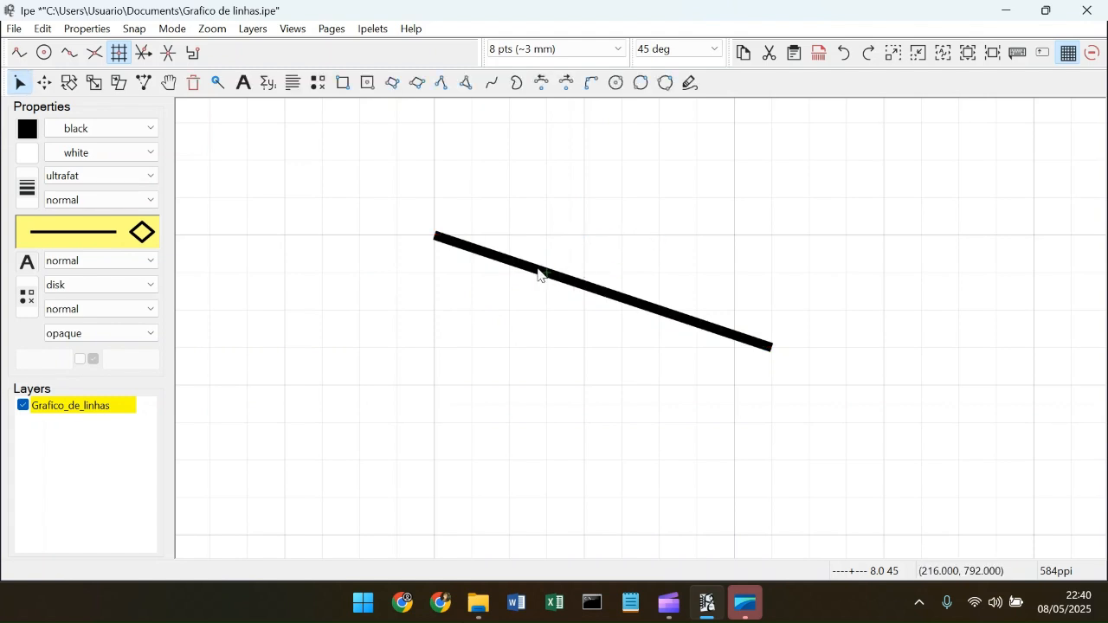
Step: Add arrowheads to both ends of the thick line and remove the one at its upper starting end
{"action": "left_click", "coordinate": [538, 274]}
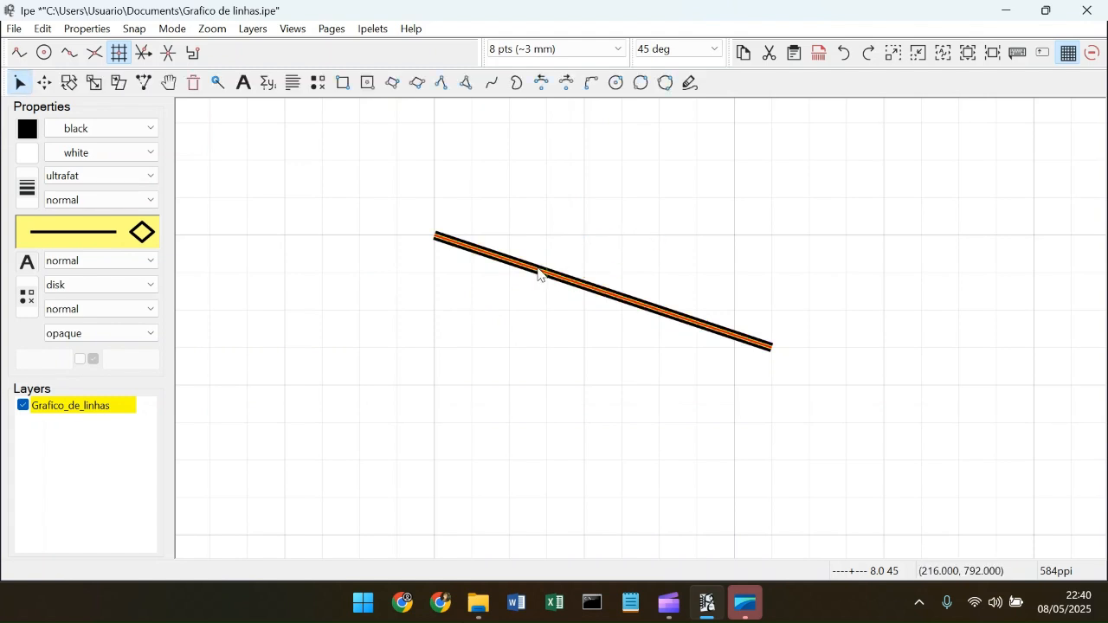
{"action": "left_click", "coordinate": [116, 238]}
{"action": "left_click", "coordinate": [32, 237]}
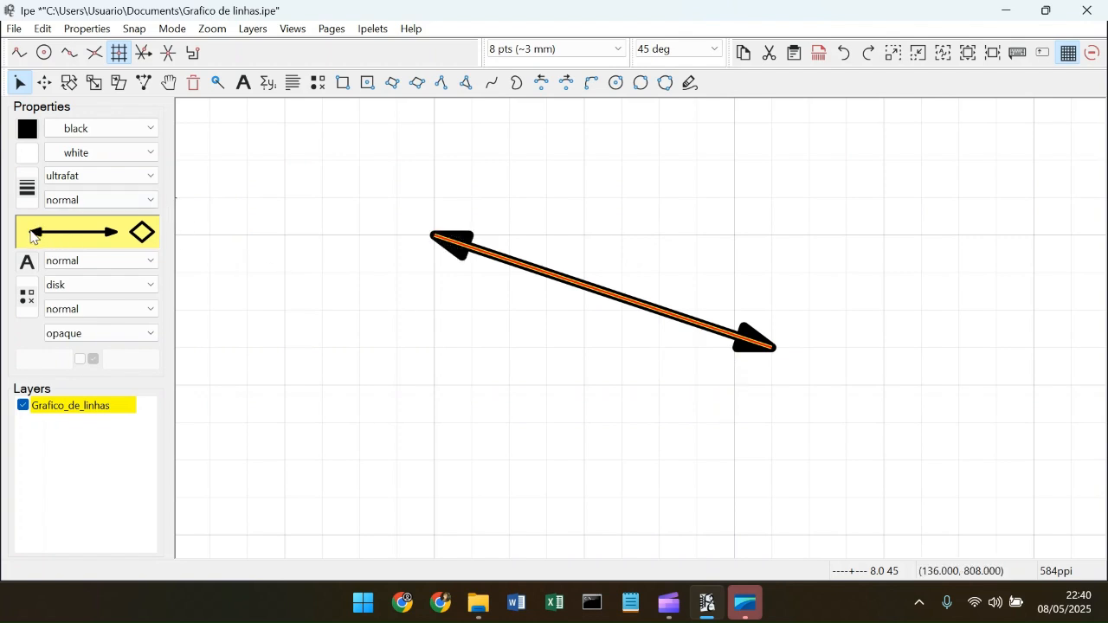
{"action": "left_click", "coordinate": [32, 235]}
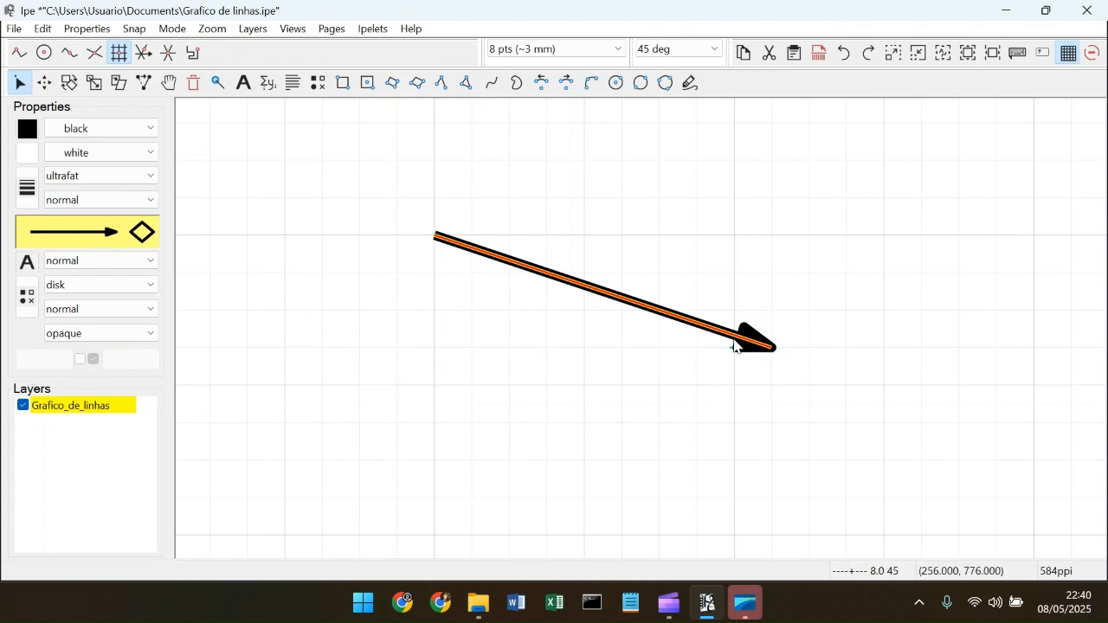
{"action": "scroll", "coordinate": [591, 319], "scroll_direction": "down", "scroll_amount": 3}
{"action": "scroll", "coordinate": [590, 301], "scroll_direction": "up", "scroll_amount": 3}
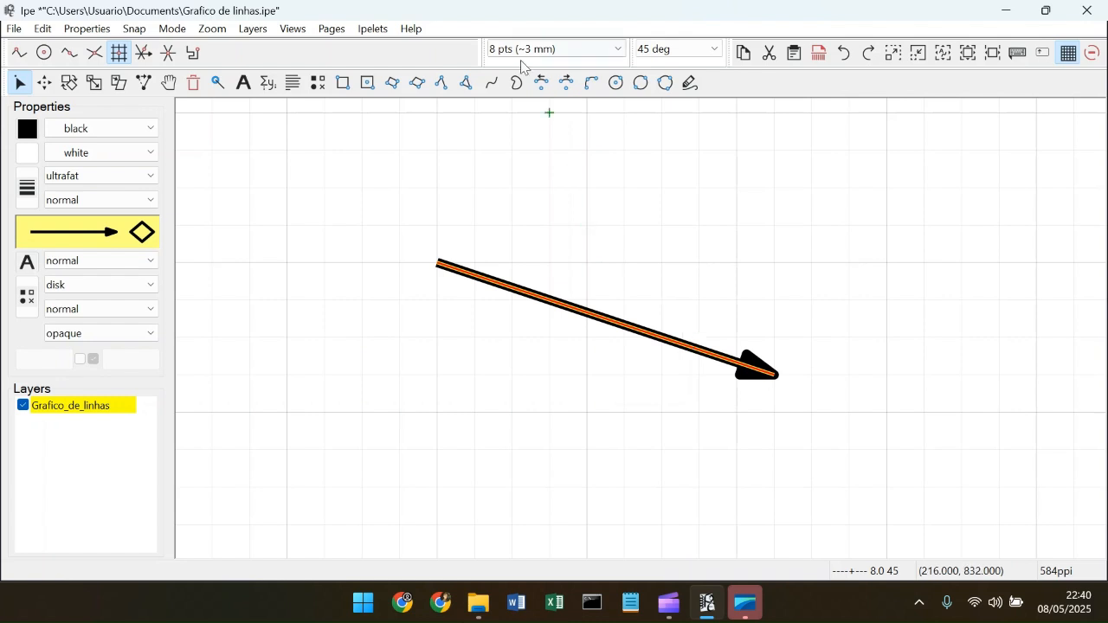
Step: Draw a two-segment polyline above the arrow, horizontal and bending down at its right end, and delete it
{"action": "left_click", "coordinate": [445, 88]}
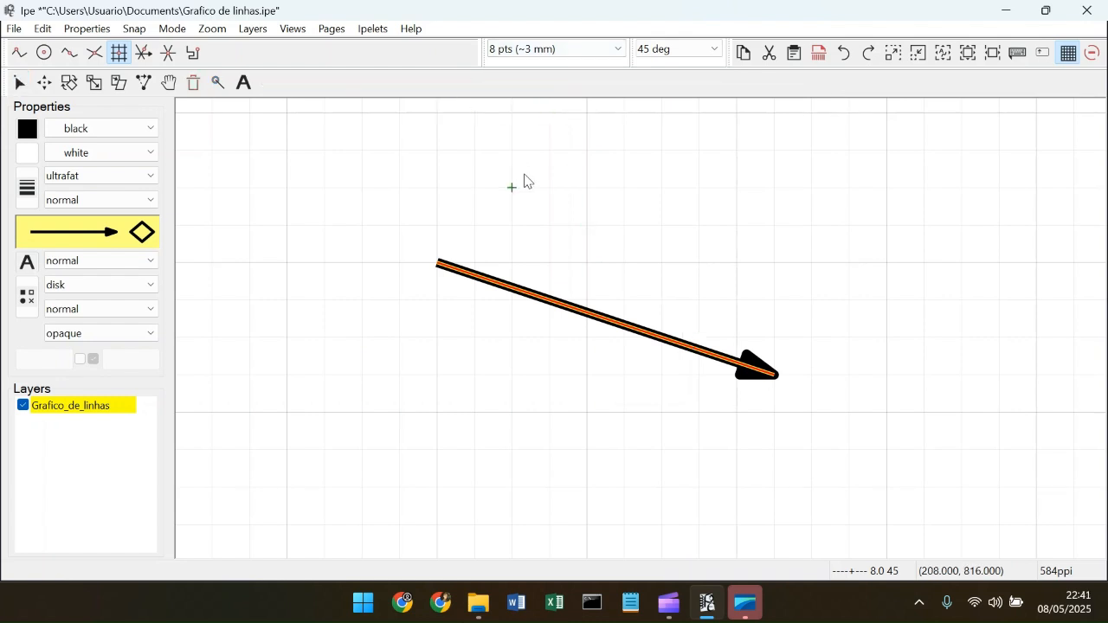
{"action": "left_click", "coordinate": [513, 187]}
{"action": "left_click", "coordinate": [849, 189]}
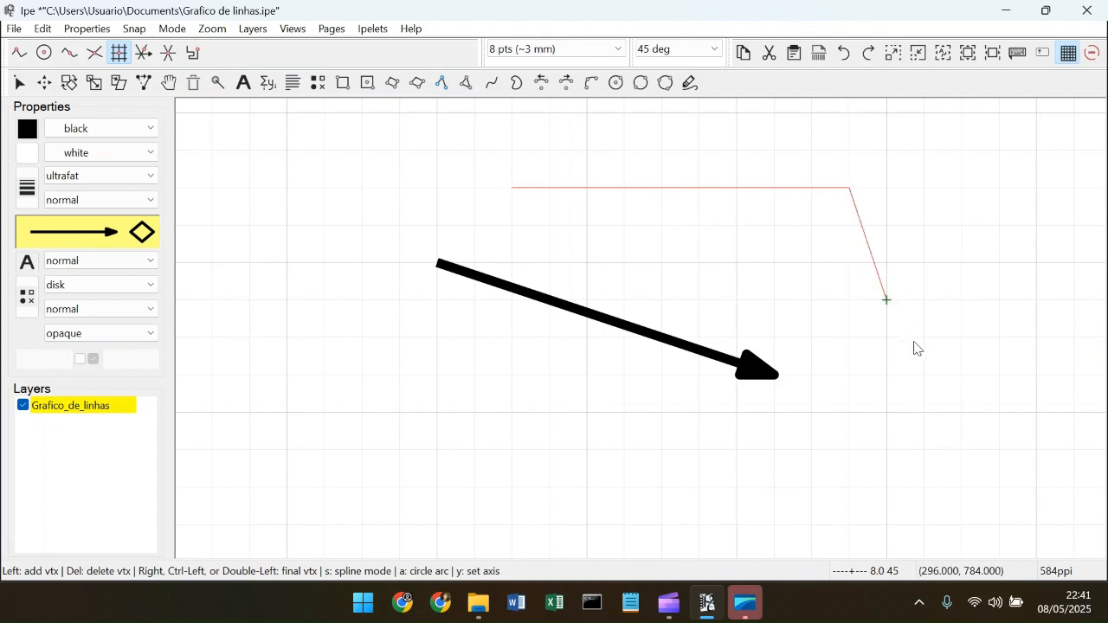
{"action": "right_click", "coordinate": [921, 342]}
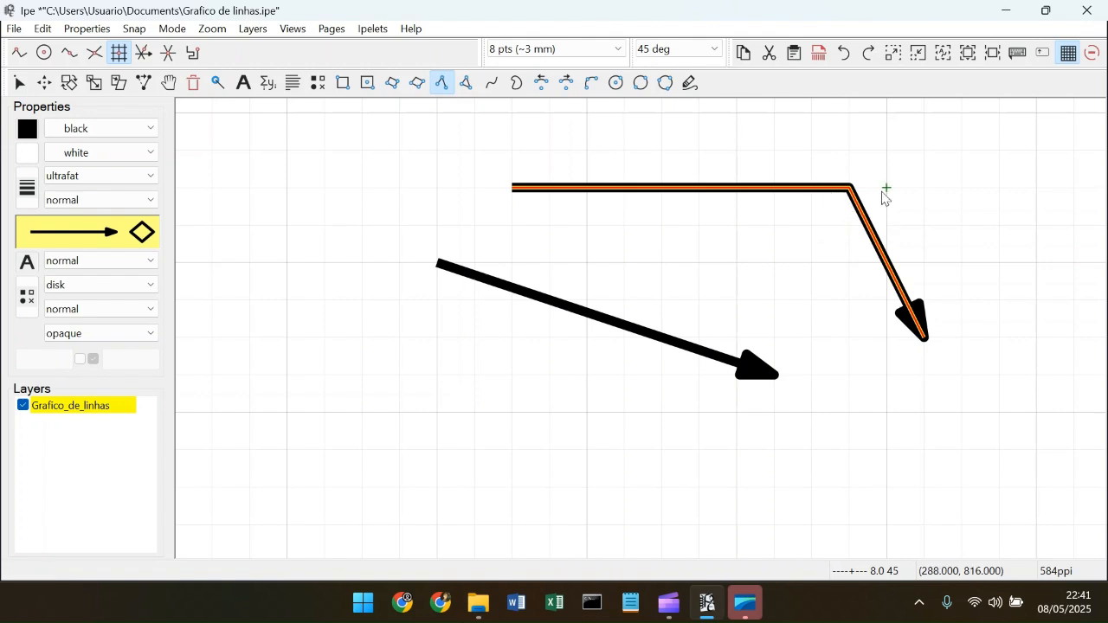
{"action": "key", "text": "Delete"}
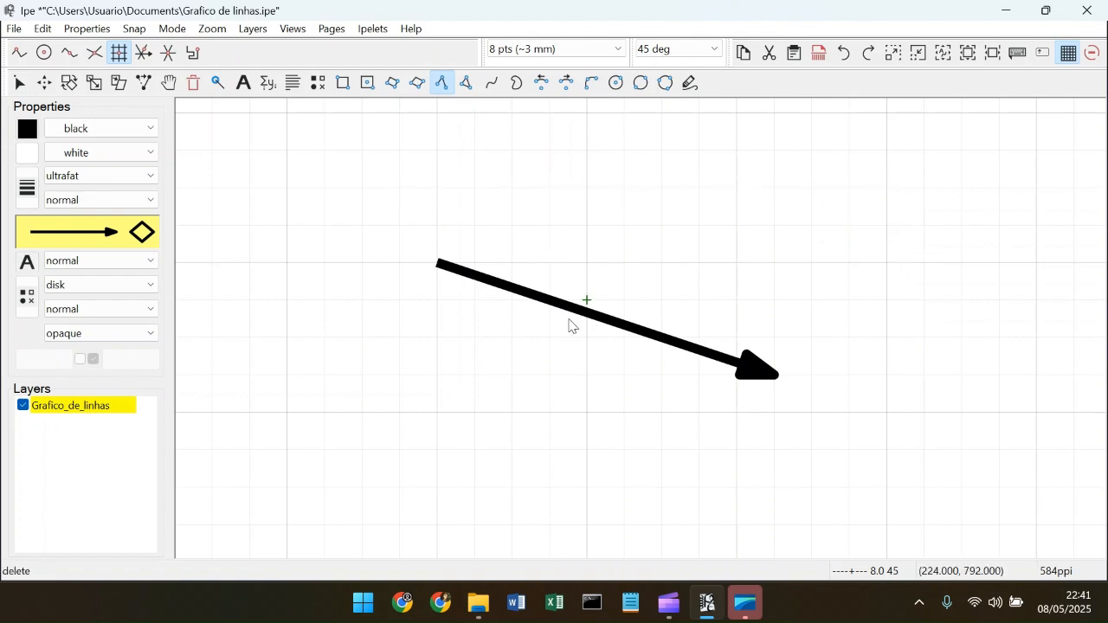
{"action": "scroll", "coordinate": [527, 303], "scroll_direction": "up", "scroll_amount": 1}
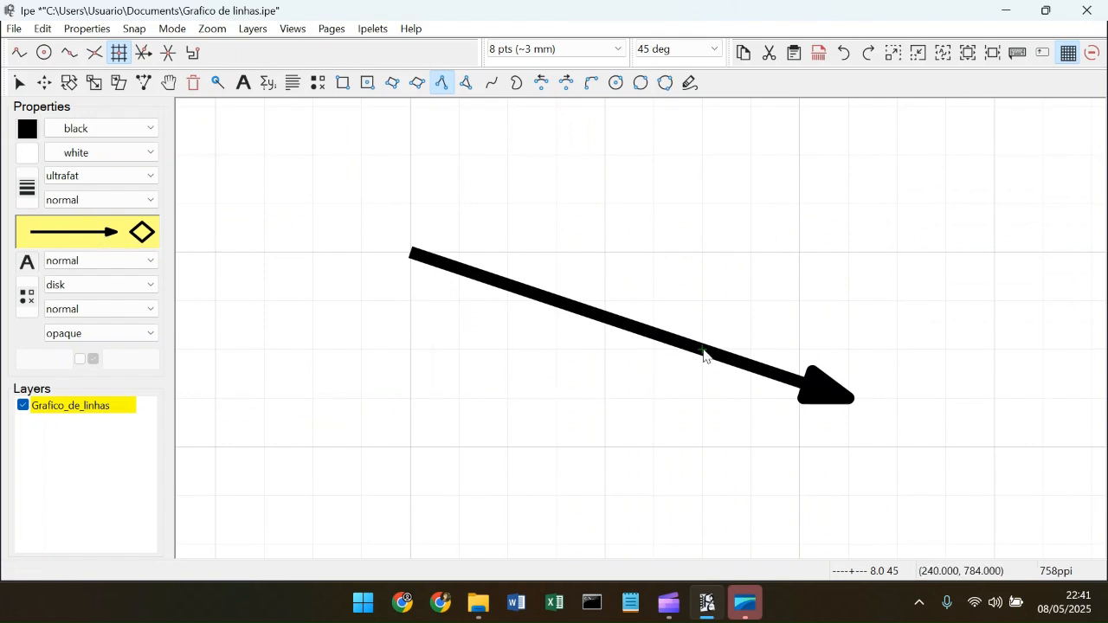
{"action": "scroll", "coordinate": [705, 344], "scroll_direction": "up", "scroll_amount": 1}
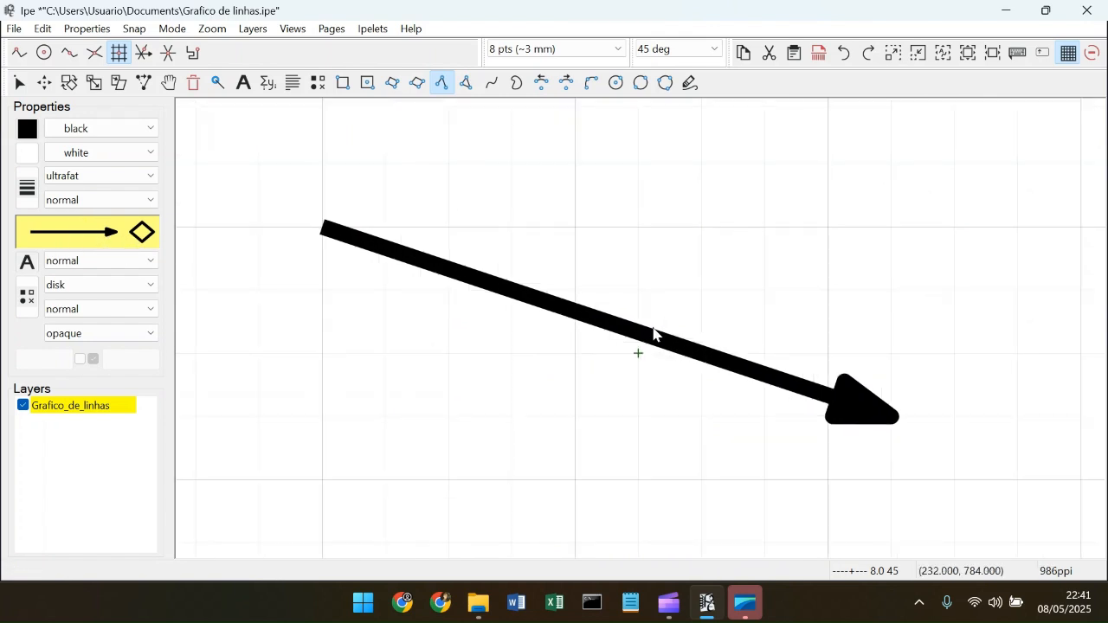
{"action": "scroll", "coordinate": [651, 334], "scroll_direction": "down", "scroll_amount": 2}
{"action": "scroll", "coordinate": [651, 335], "scroll_direction": "up", "scroll_amount": 2}
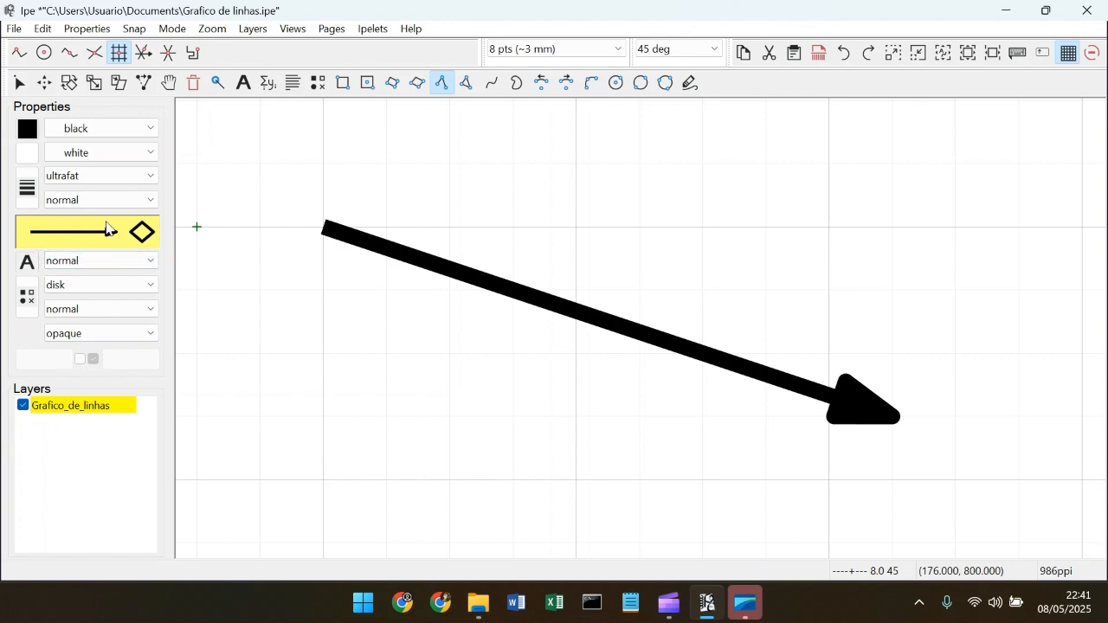
Step: Draw a sloping arrow above the thick arrow, six grid cells across and three down, and add an arrowhead at its starting end
{"action": "scroll", "coordinate": [412, 262], "scroll_direction": "down", "scroll_amount": 3}
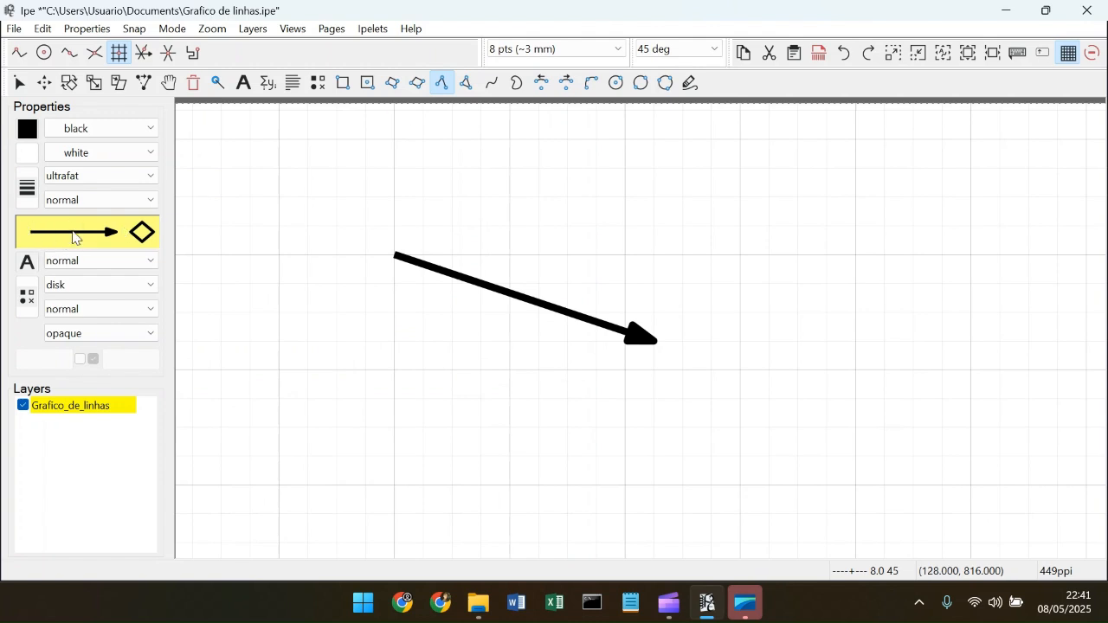
{"action": "left_click", "coordinate": [455, 170]}
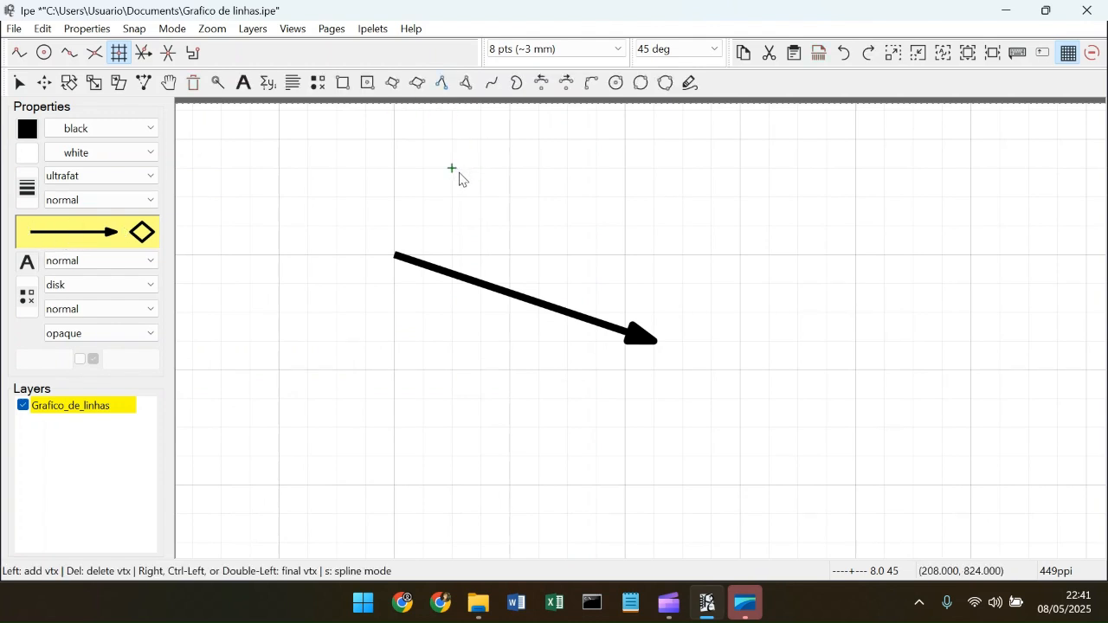
{"action": "right_click", "coordinate": [629, 254]}
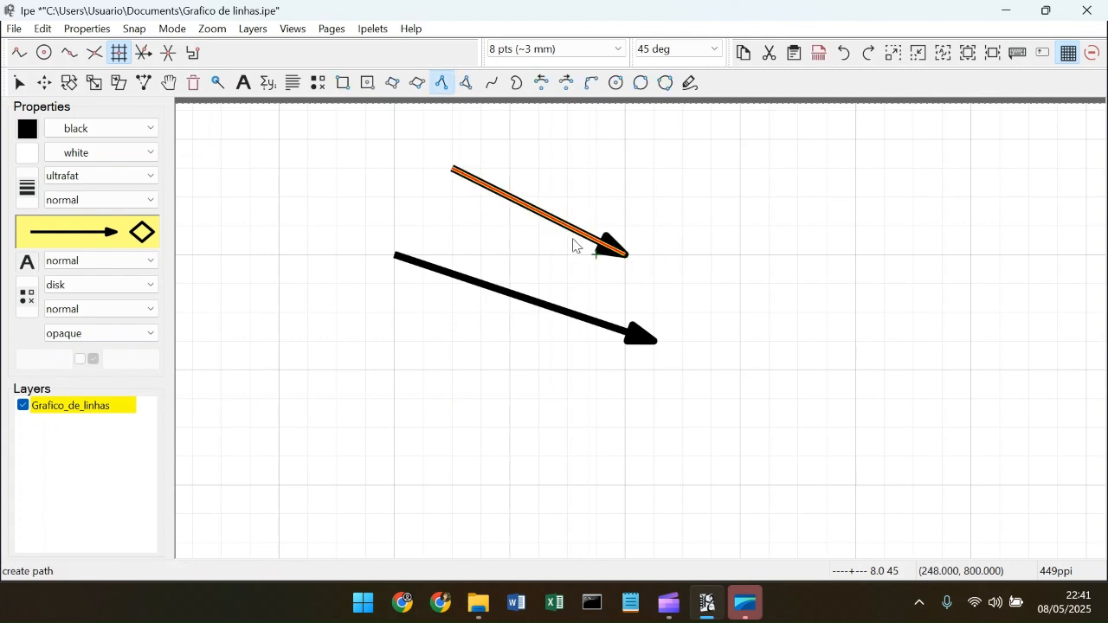
{"action": "scroll", "coordinate": [476, 170], "scroll_direction": "up", "scroll_amount": 2}
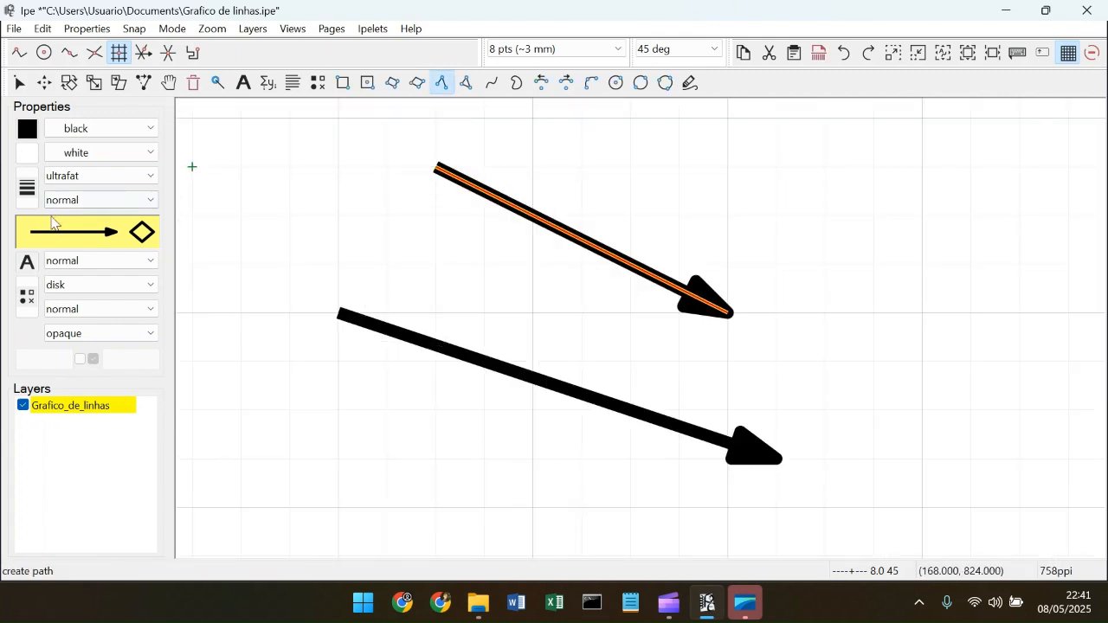
{"action": "left_click", "coordinate": [35, 238]}
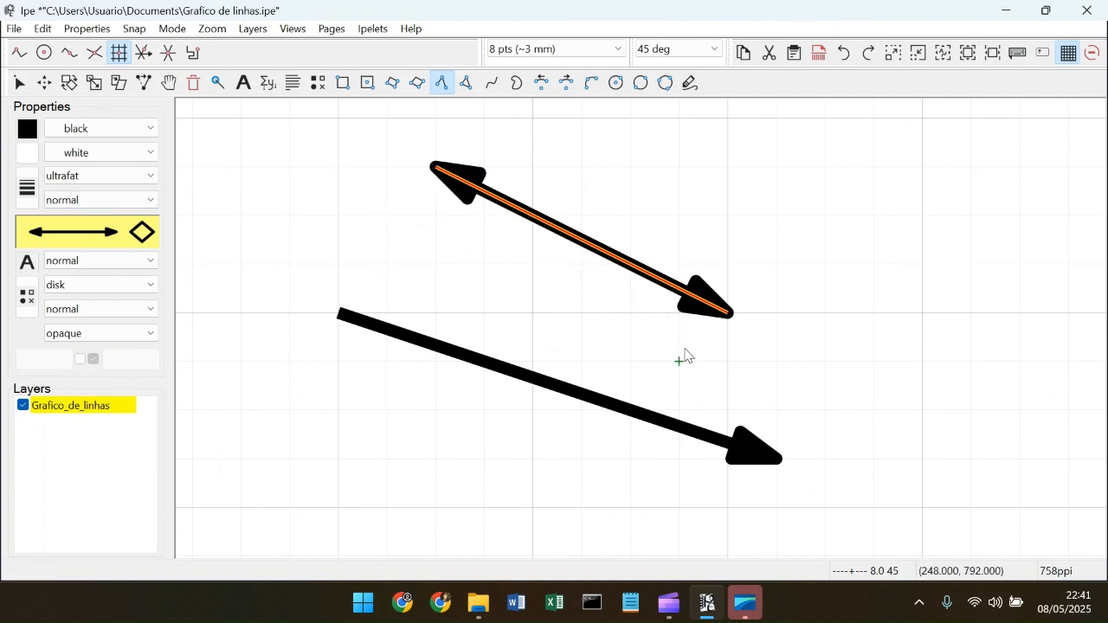
Step: Draw another double-headed thick line in the empty area beside the two arrows, five grid cells across and three down
{"action": "scroll", "coordinate": [697, 353], "scroll_direction": "down", "scroll_amount": 3}
{"action": "scroll", "coordinate": [793, 316], "scroll_direction": "up", "scroll_amount": 2}
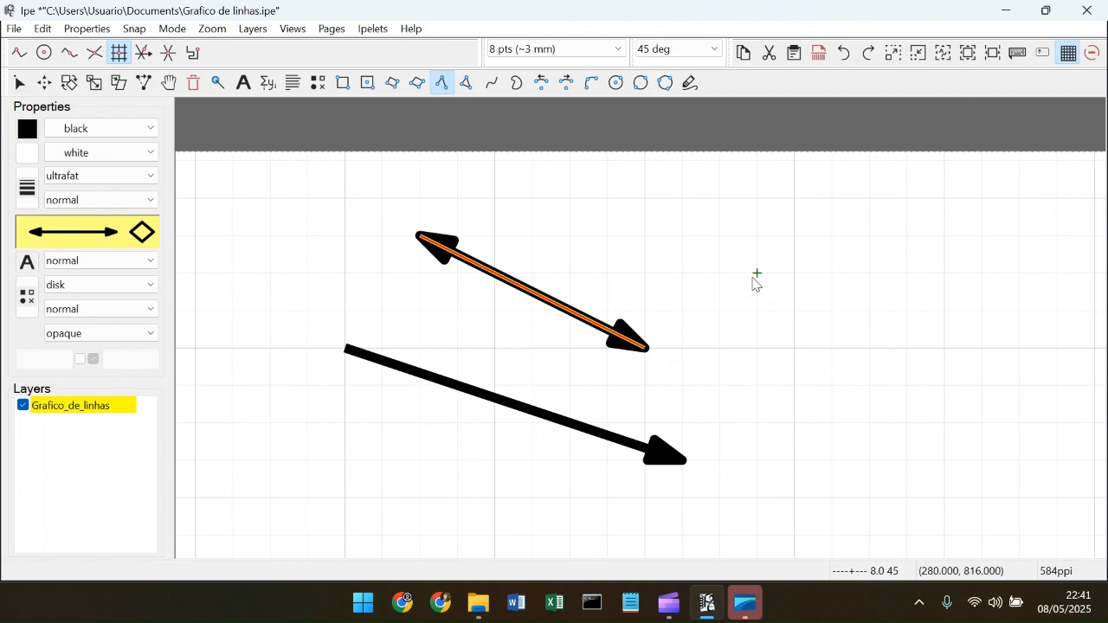
{"action": "key", "text": "r"}
{"action": "left_click", "coordinate": [757, 273]}
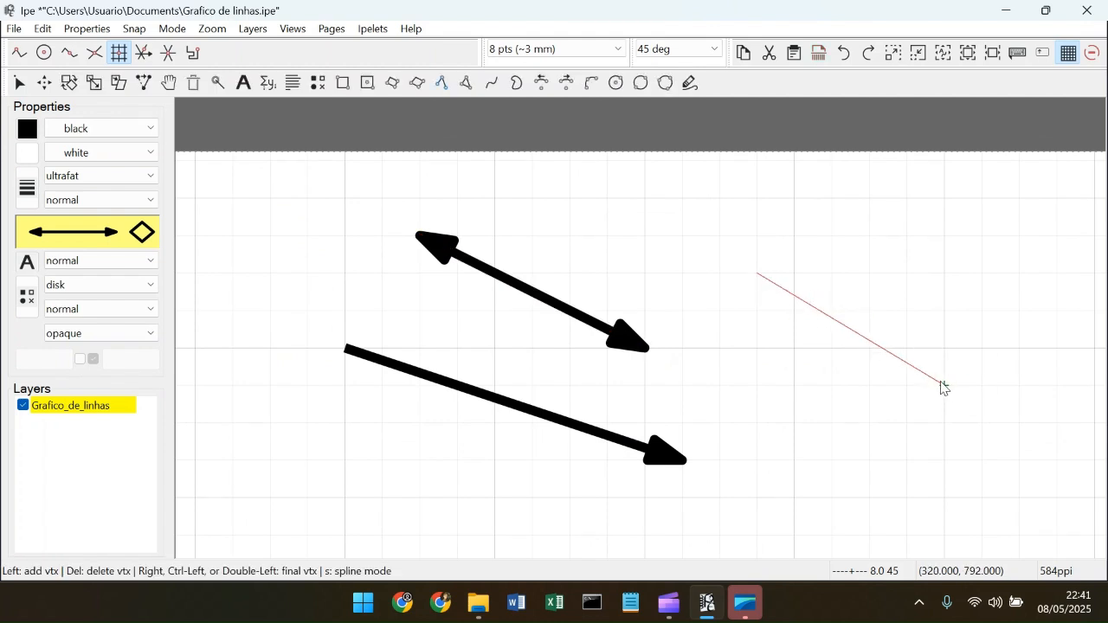
{"action": "right_click", "coordinate": [943, 387]}
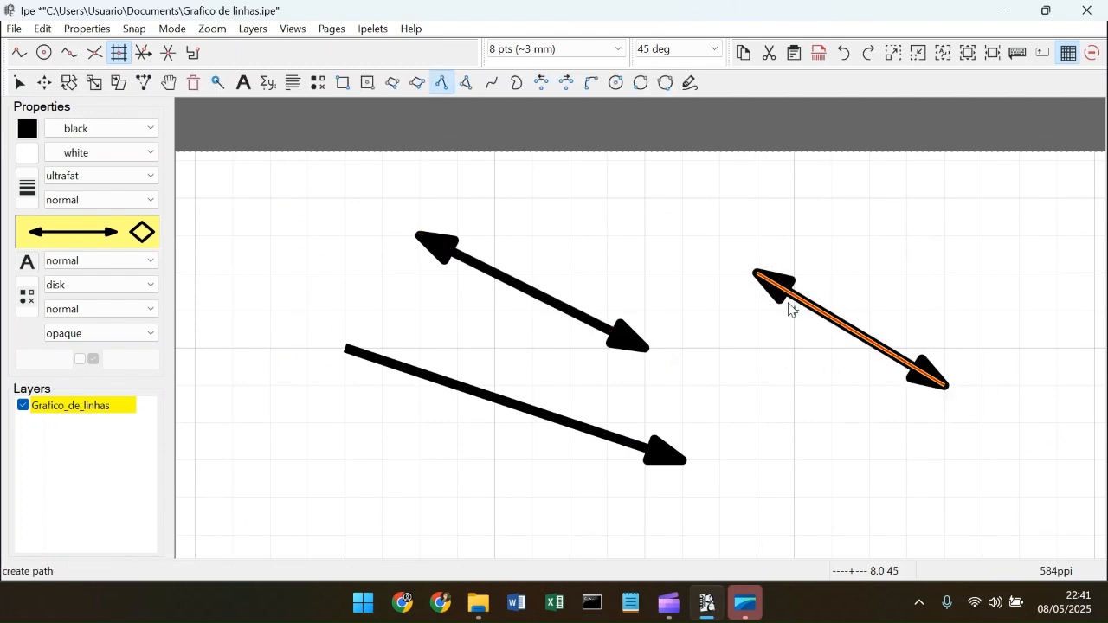
Step: Change the new double-headed line's reverse arrow shape to mid-double
{"action": "right_click", "coordinate": [850, 332]}
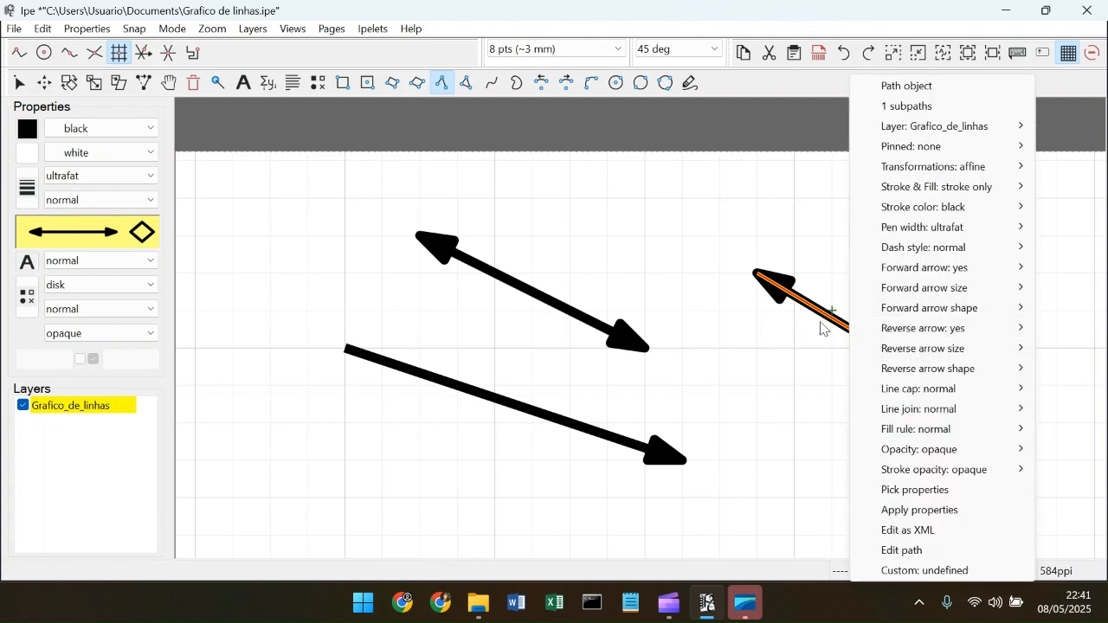
{"action": "mouse_move", "coordinate": [857, 332]}
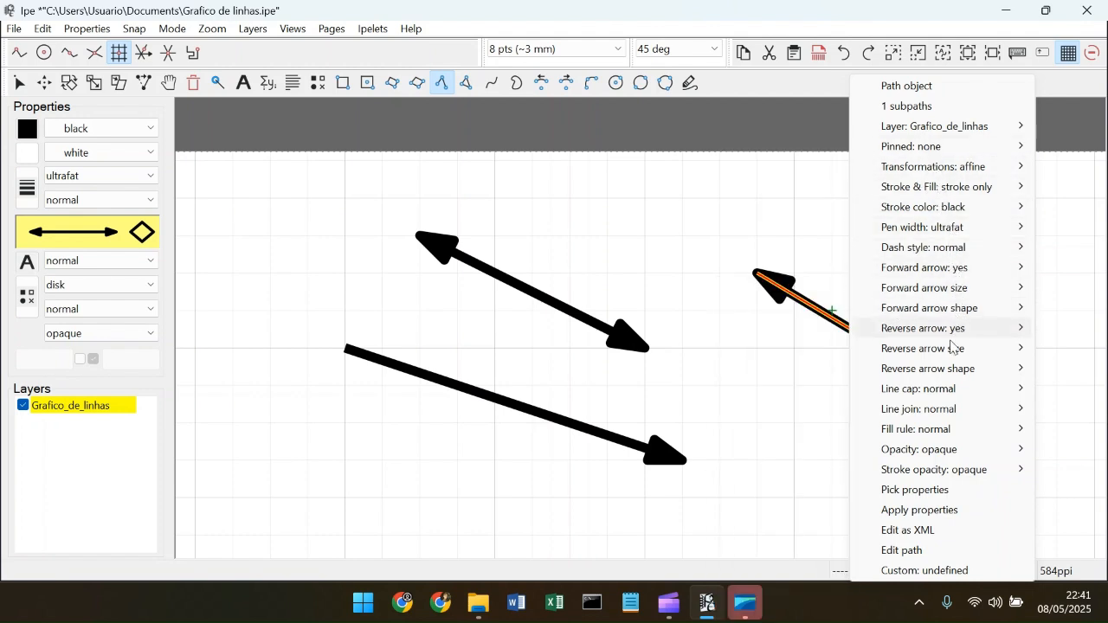
{"action": "mouse_move", "coordinate": [952, 351]}
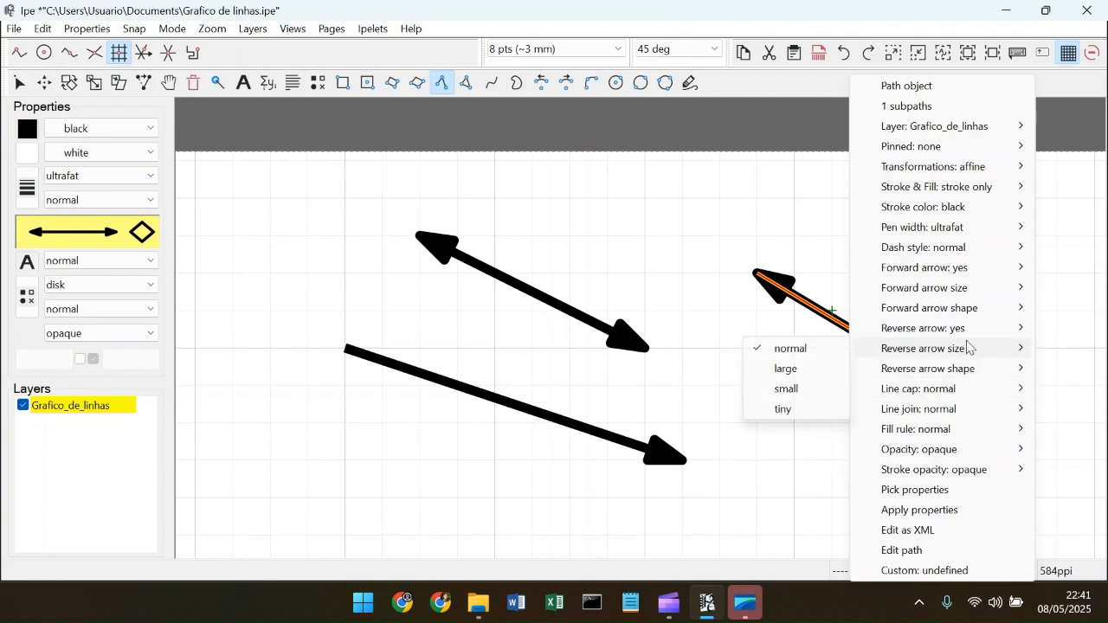
{"action": "mouse_move", "coordinate": [974, 377]}
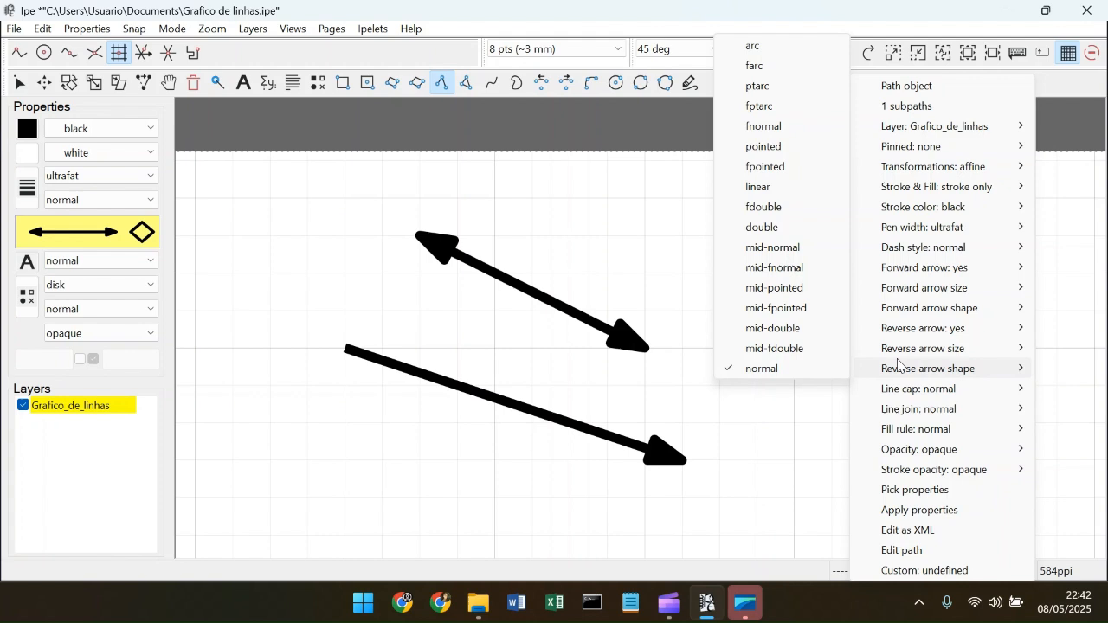
{"action": "left_click", "coordinate": [801, 336]}
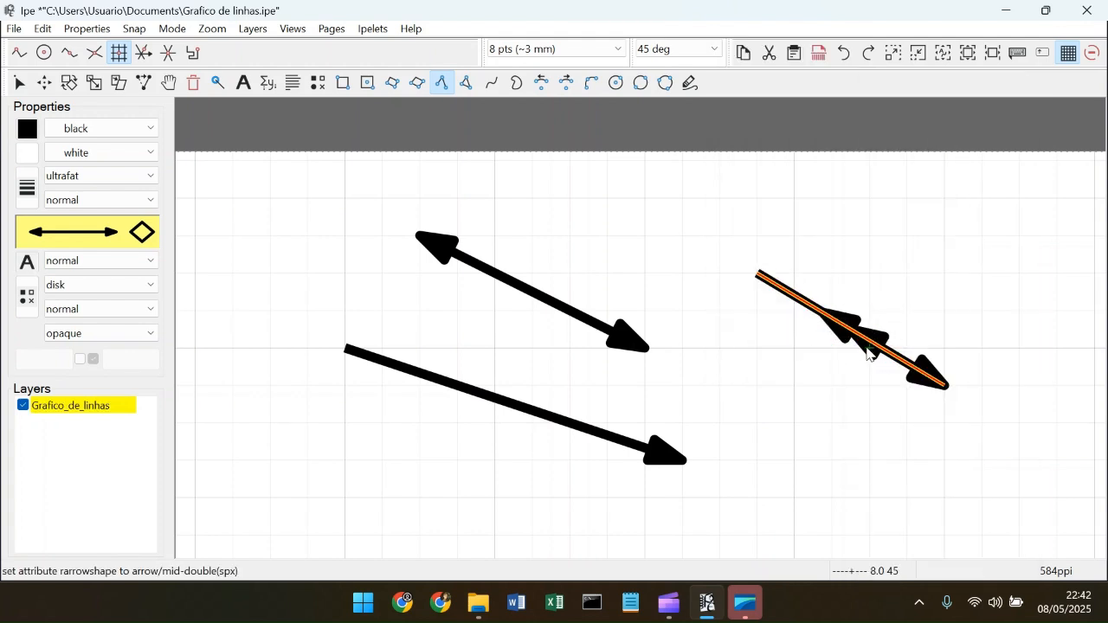
Step: Reselect the line with the mid-double arrowheads and pick its properties as the current drawing style
{"action": "scroll", "coordinate": [888, 351], "scroll_direction": "down", "scroll_amount": 2}
{"action": "scroll", "coordinate": [896, 350], "scroll_direction": "up", "scroll_amount": 4}
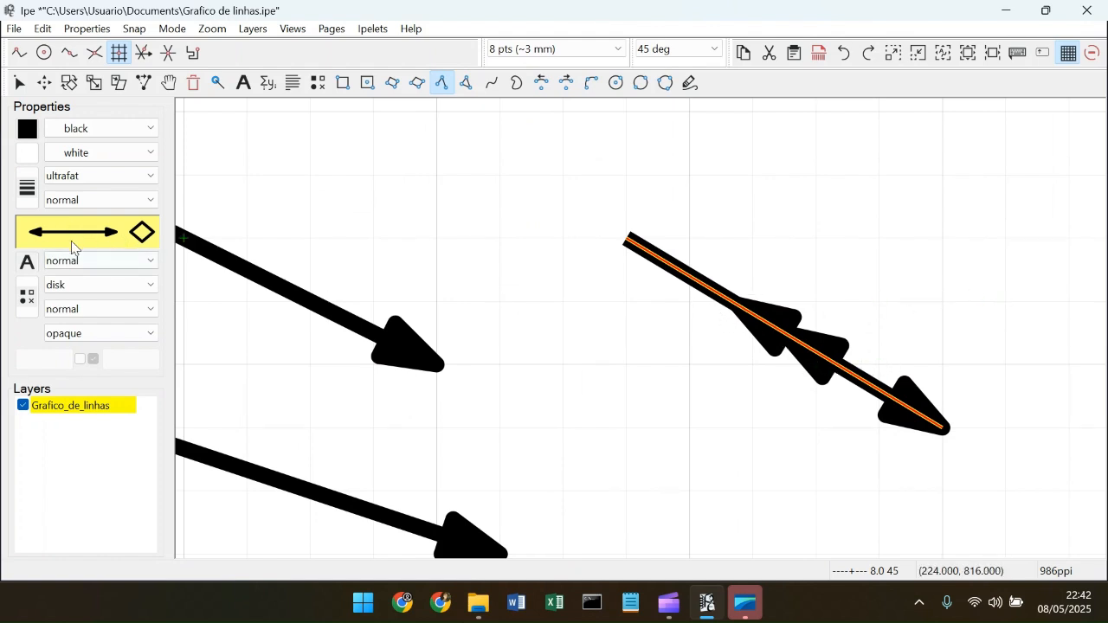
{"action": "key", "text": "s"}
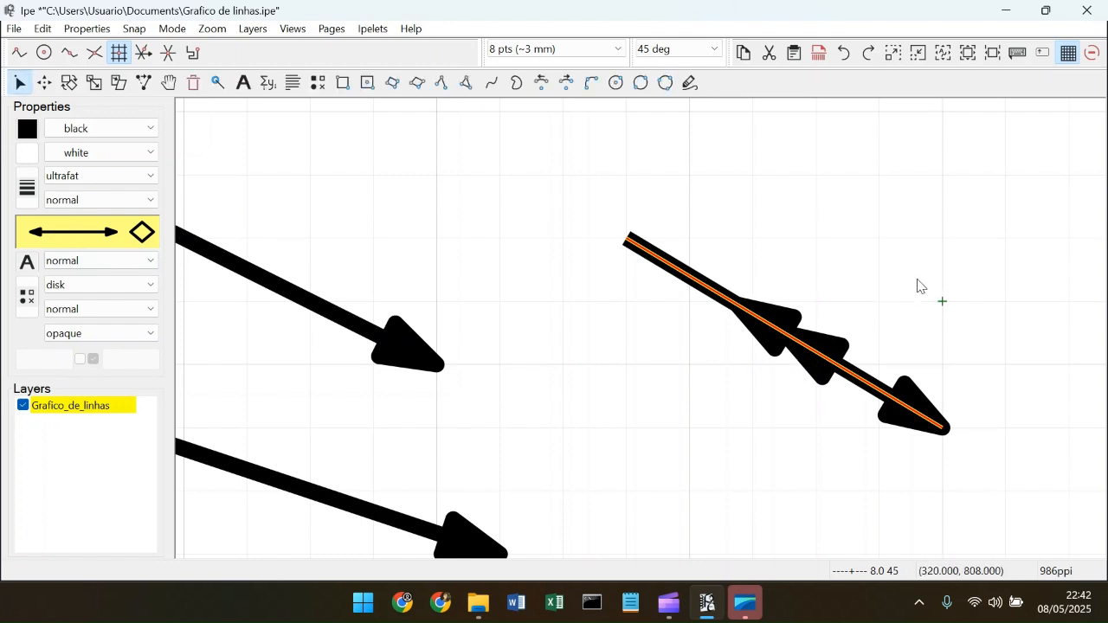
{"action": "left_click", "coordinate": [919, 286]}
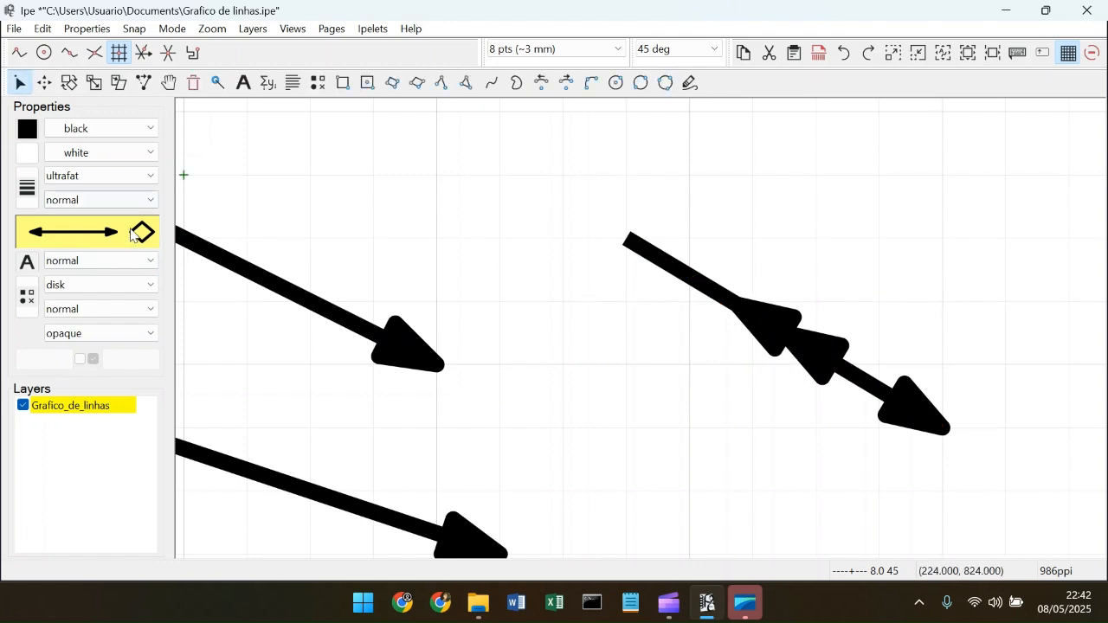
{"action": "left_click", "coordinate": [804, 331]}
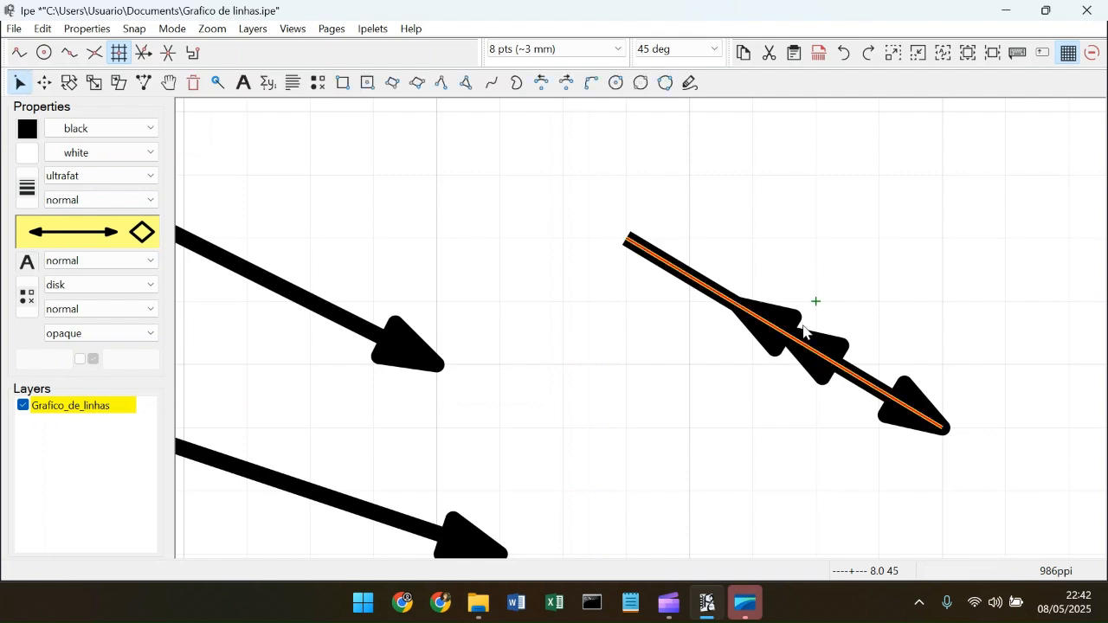
{"action": "right_click", "coordinate": [827, 348]}
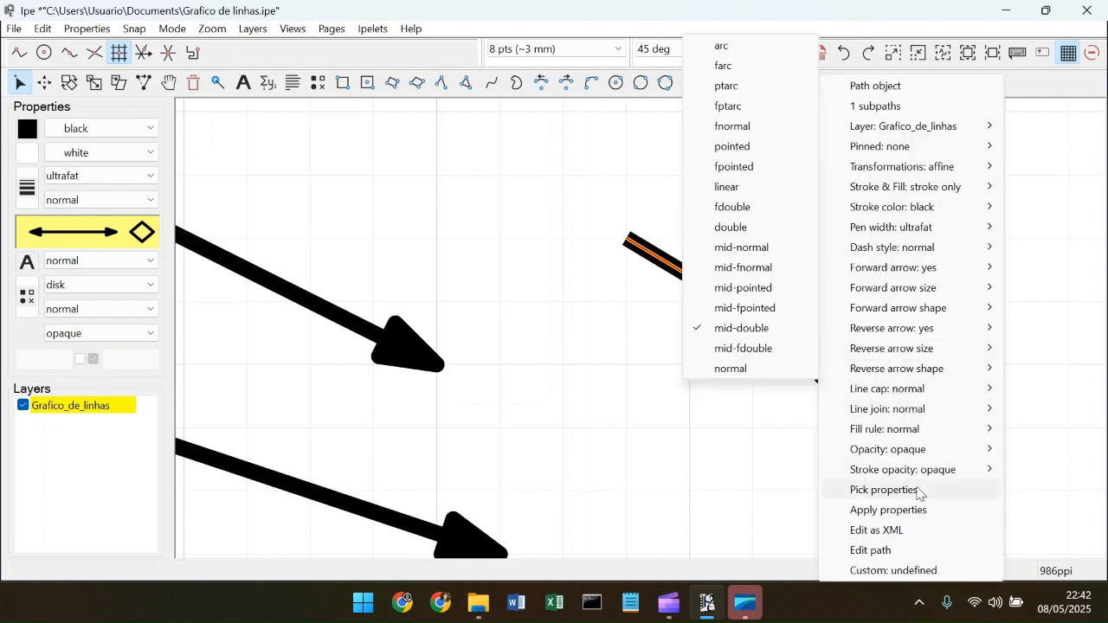
{"action": "mouse_move", "coordinate": [883, 434]}
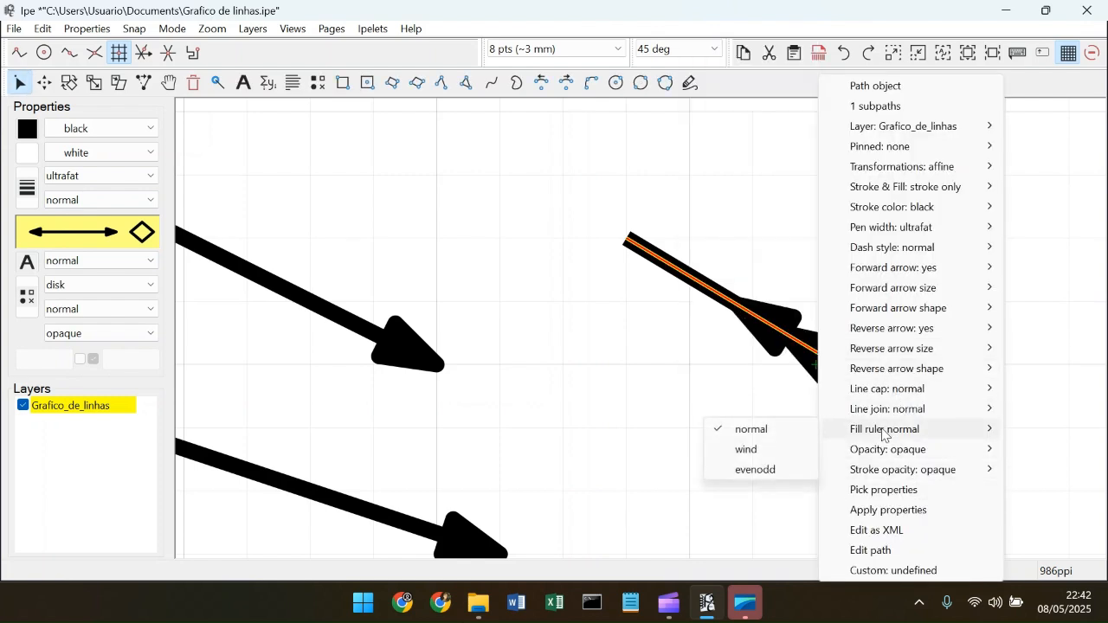
{"action": "left_click", "coordinate": [911, 492]}
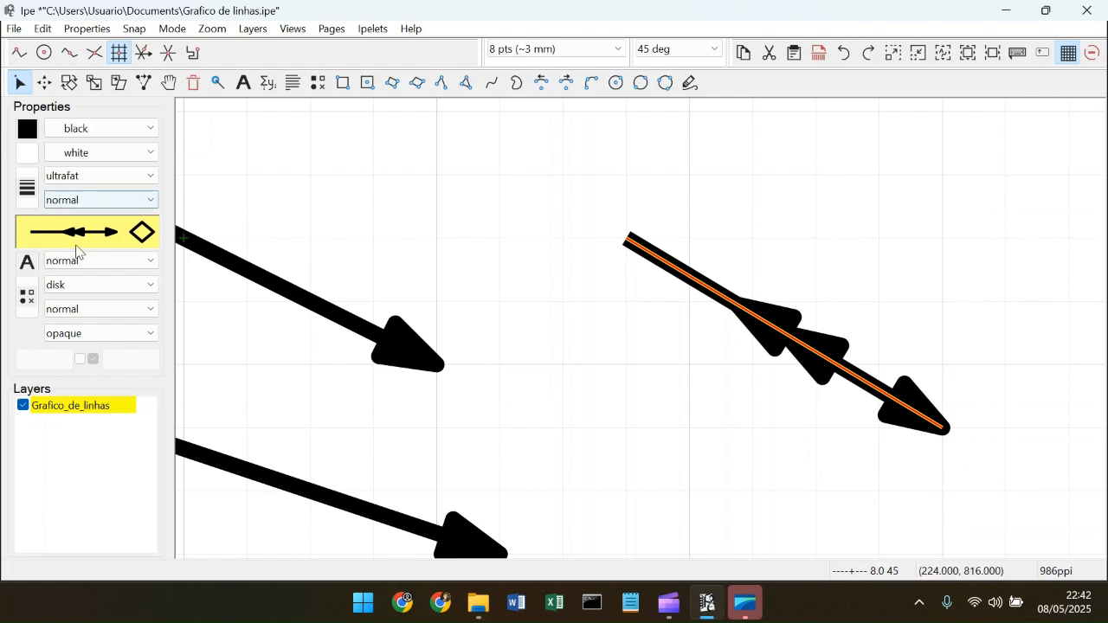
Step: Draw a line with the picked arrow style beside the mid-double arrow, seven grid cells across and four down
{"action": "scroll", "coordinate": [316, 344], "scroll_direction": "down", "scroll_amount": 3}
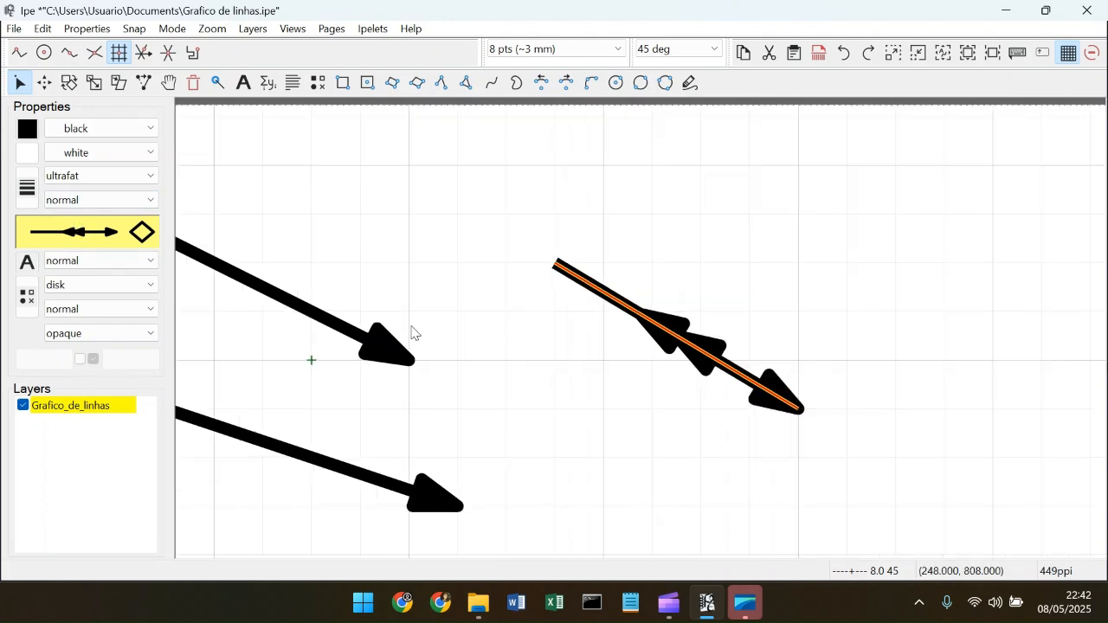
{"action": "scroll", "coordinate": [698, 322], "scroll_direction": "up", "scroll_amount": 1}
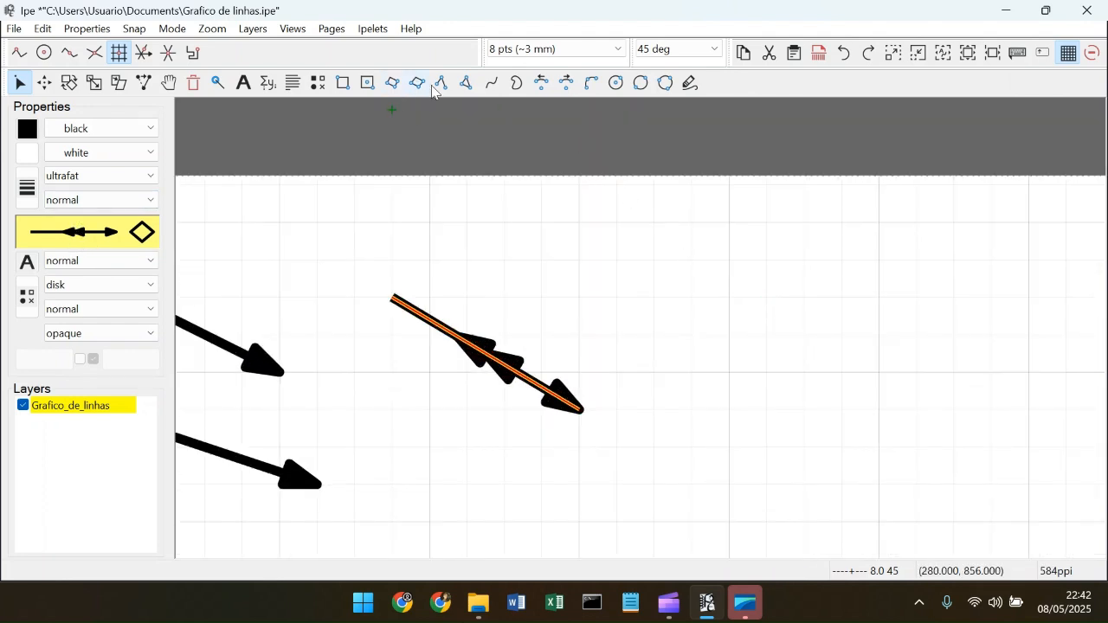
{"action": "left_click", "coordinate": [438, 84]}
{"action": "left_click", "coordinate": [627, 261]}
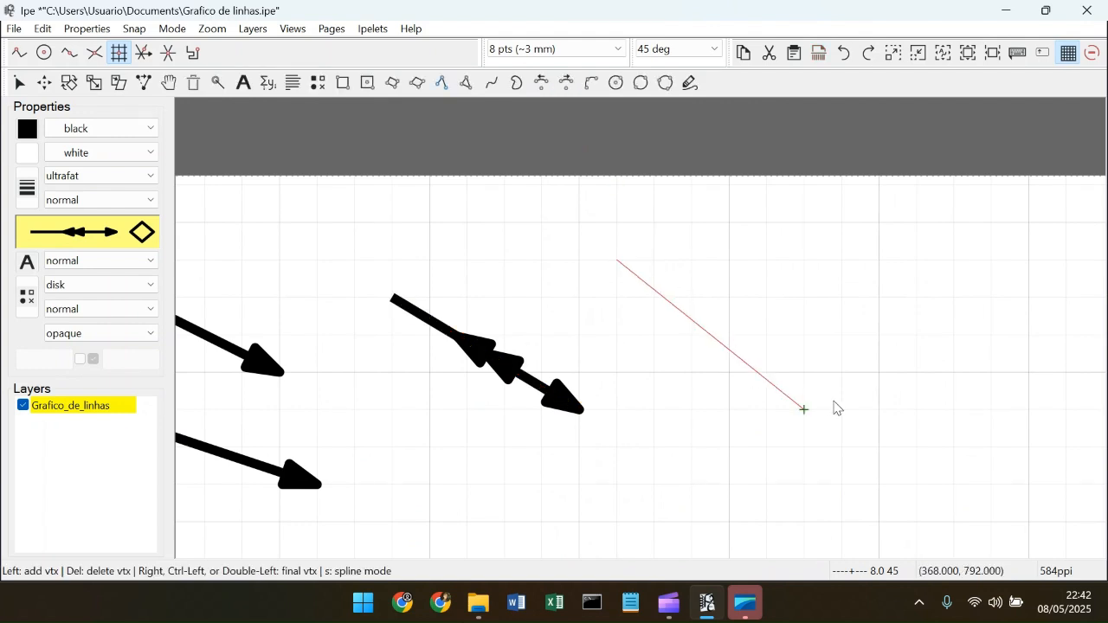
{"action": "right_click", "coordinate": [881, 408]}
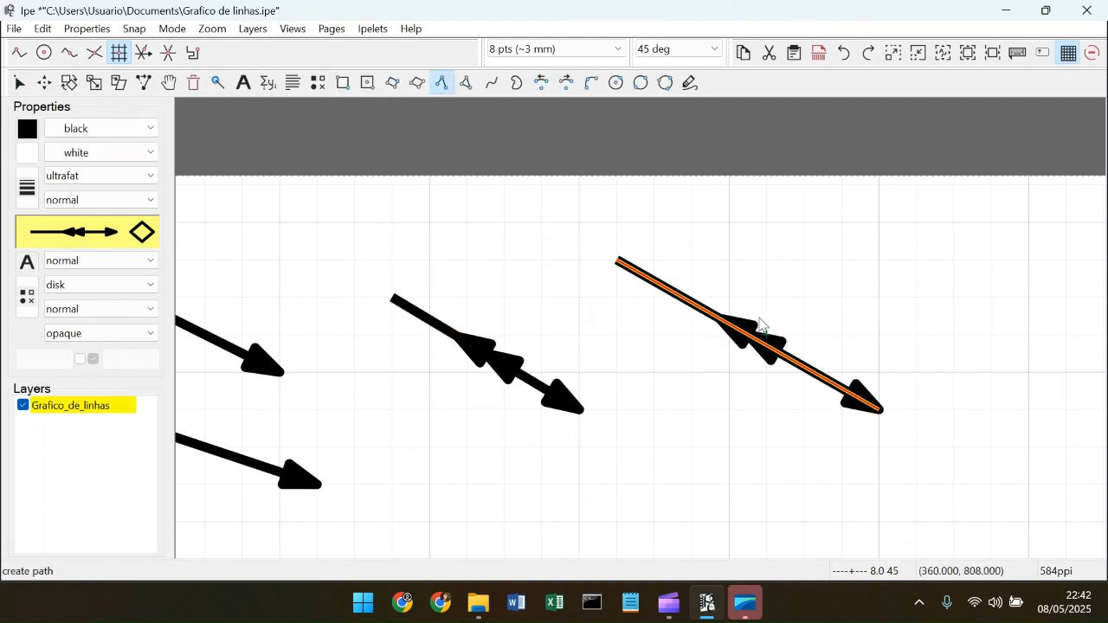
{"action": "scroll", "coordinate": [762, 325], "scroll_direction": "up", "scroll_amount": 2}
{"action": "scroll", "coordinate": [774, 331], "scroll_direction": "down", "scroll_amount": 2}
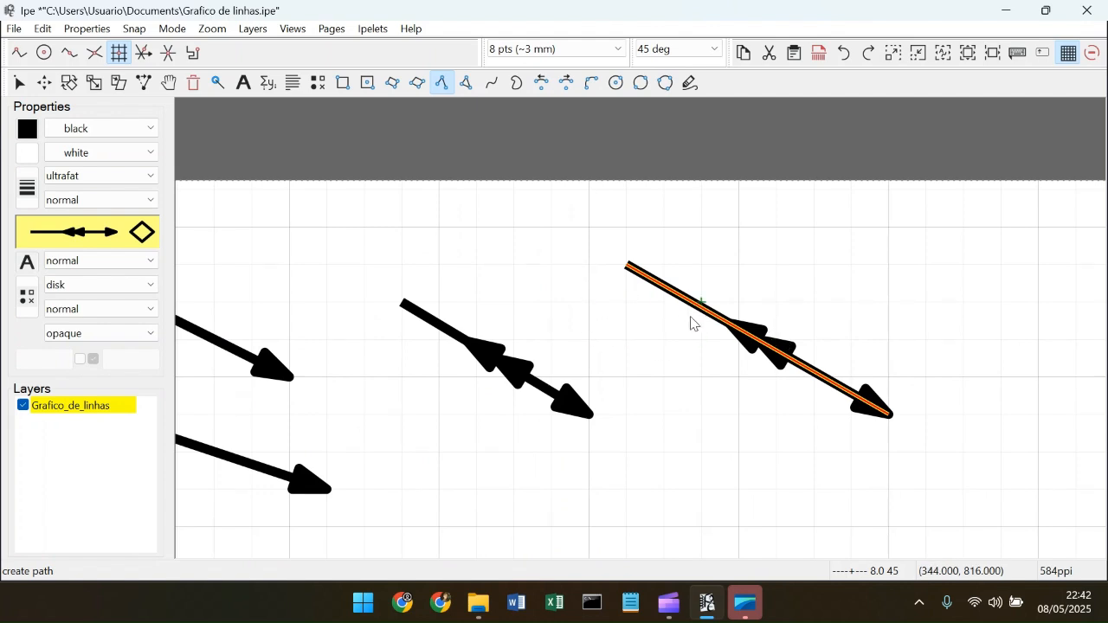
{"action": "right_click", "coordinate": [788, 367]}
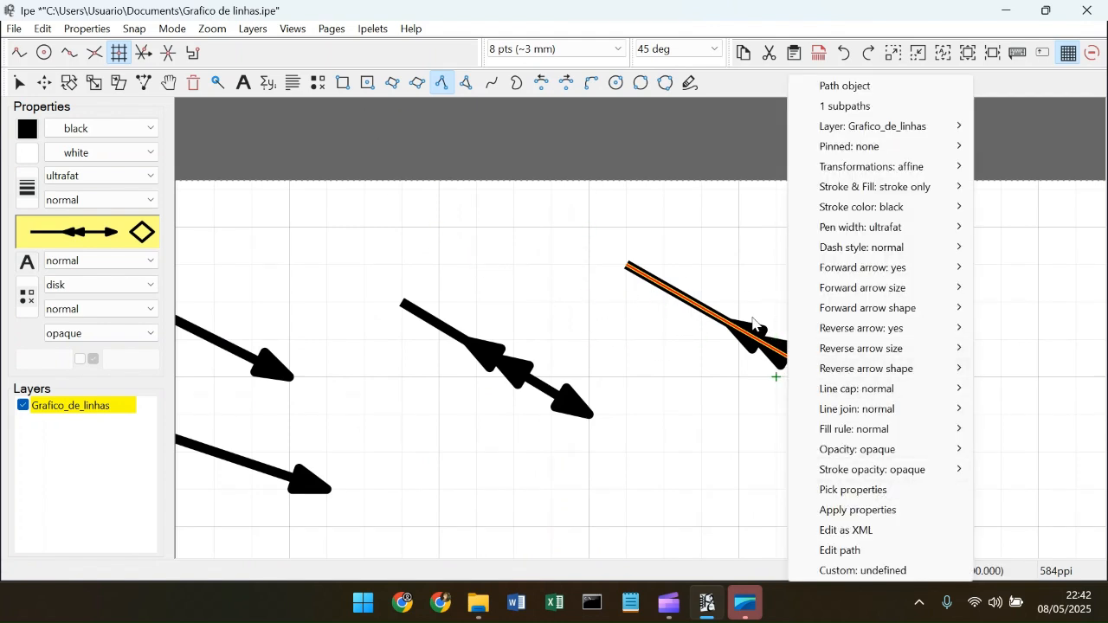
{"action": "left_click", "coordinate": [709, 400]}
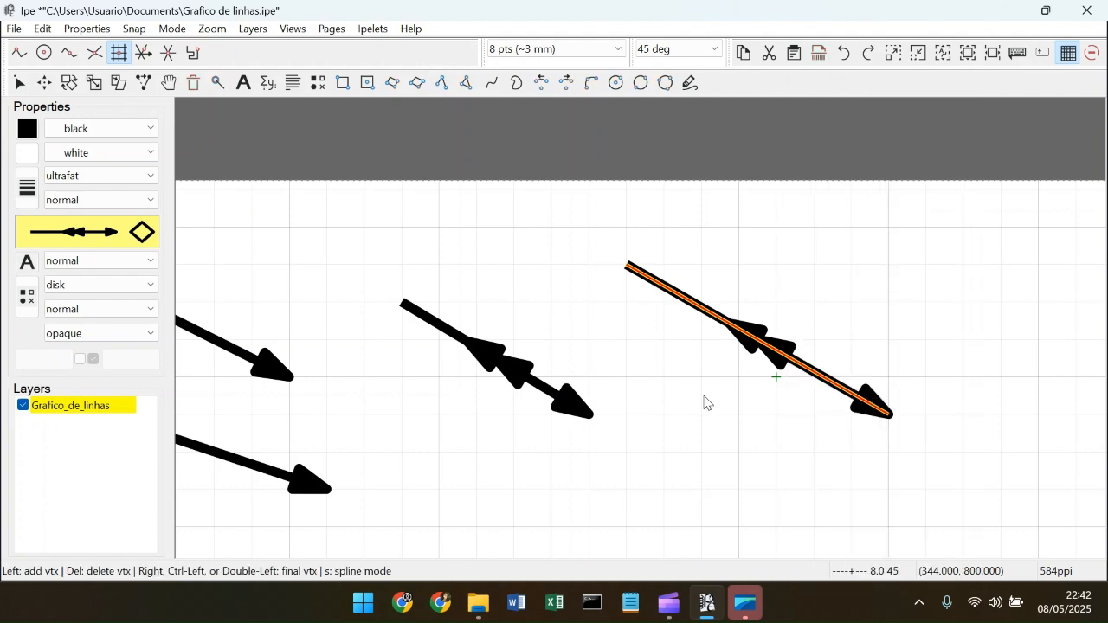
{"action": "scroll", "coordinate": [717, 416], "scroll_direction": "down", "scroll_amount": 2}
{"action": "scroll", "coordinate": [716, 417], "scroll_direction": "down", "scroll_amount": 1}
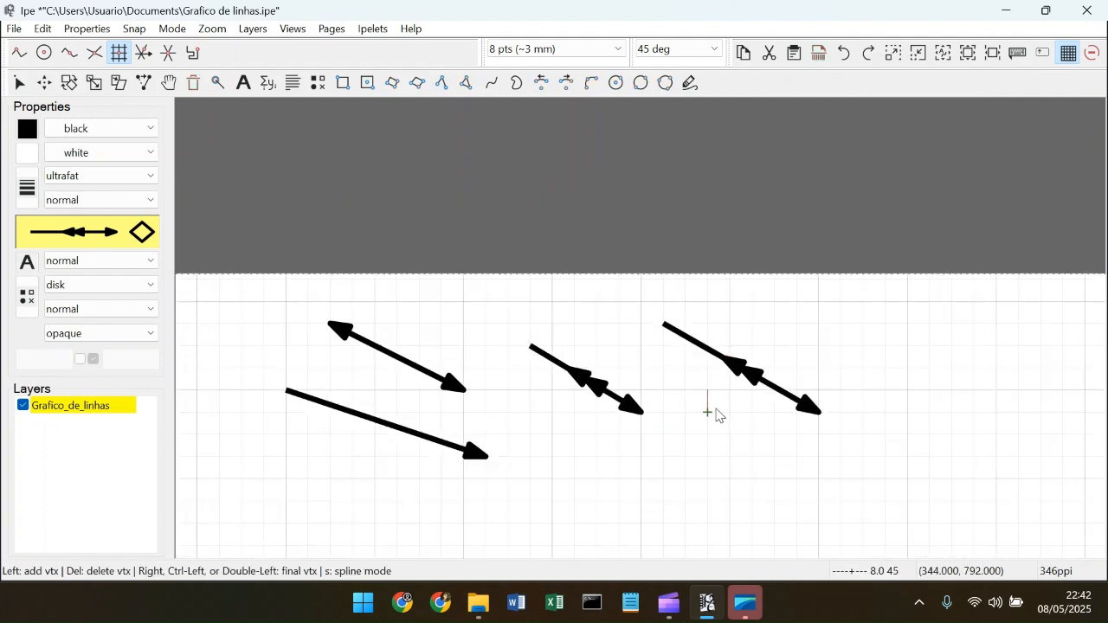
{"action": "key", "text": "Escape"}
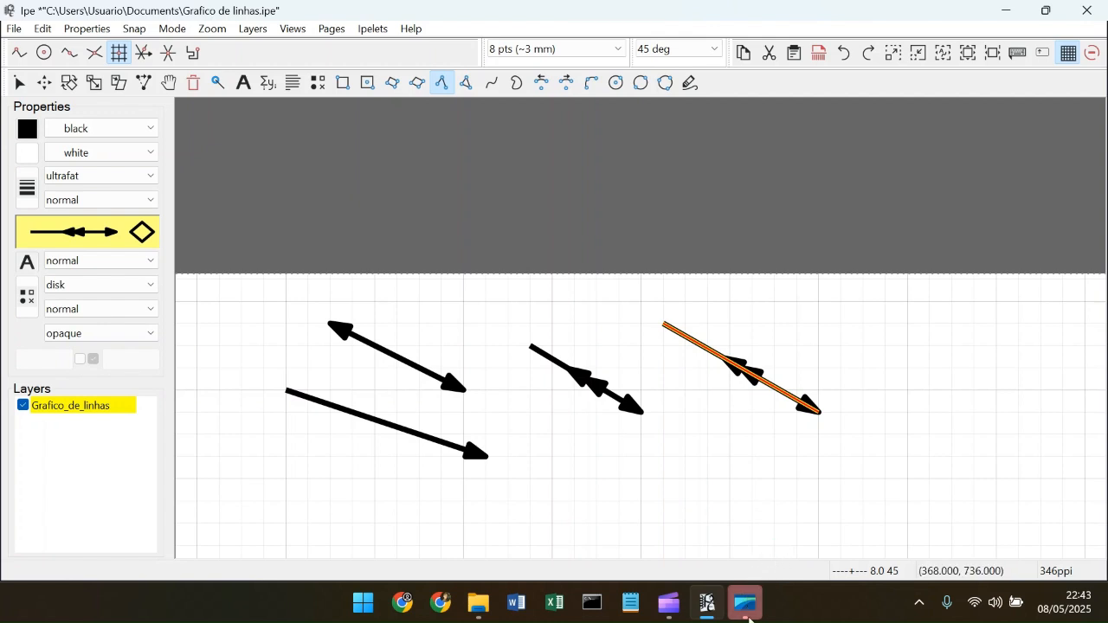
Step: Select all four practice arrows above the chart, delete them, and return to the line chart
{"action": "mouse_move", "coordinate": [744, 603]}
{"action": "mouse_move", "coordinate": [707, 614]}
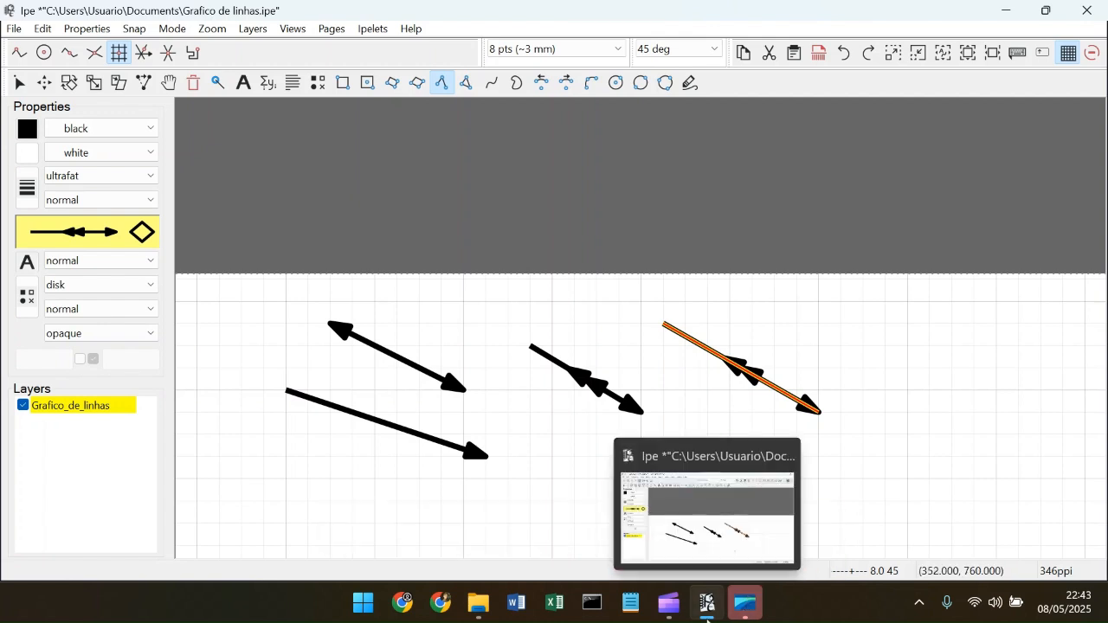
{"action": "scroll", "coordinate": [724, 311], "scroll_direction": "down", "scroll_amount": 1}
{"action": "scroll", "coordinate": [687, 307], "scroll_direction": "down", "scroll_amount": 3}
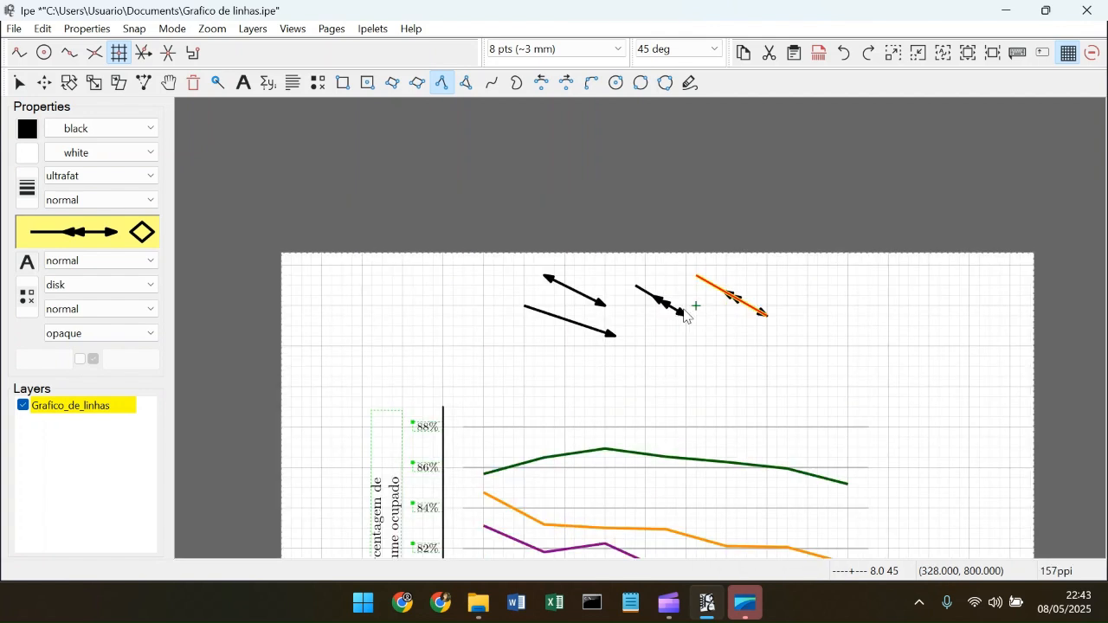
{"action": "scroll", "coordinate": [645, 322], "scroll_direction": "up", "scroll_amount": 2}
{"action": "key", "text": "s"}
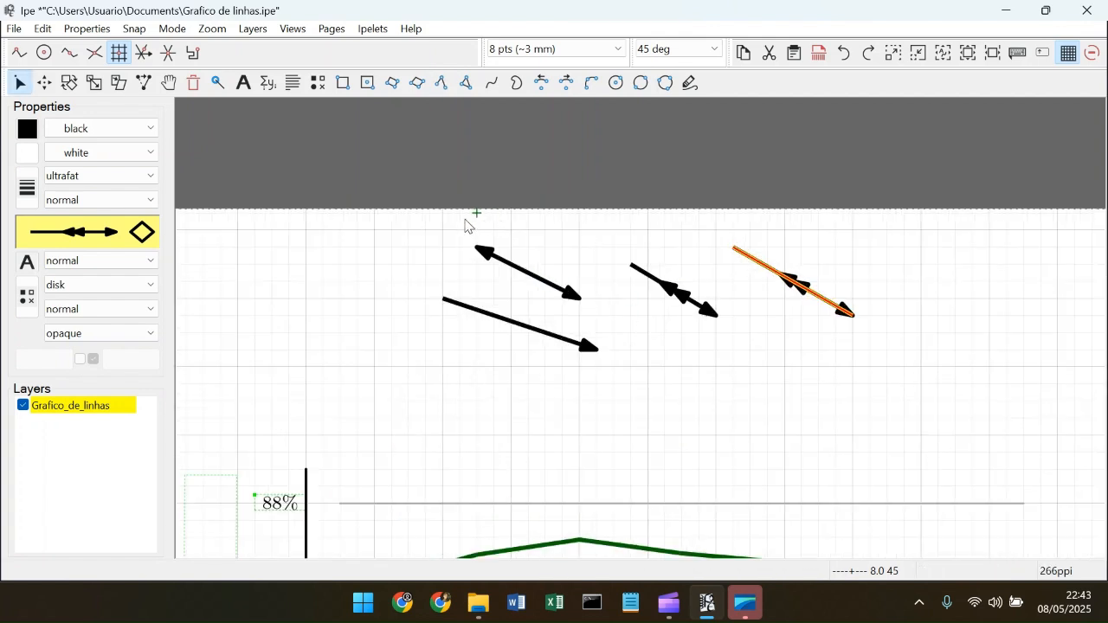
{"action": "left_click_drag", "start_coordinate": [422, 218], "coordinate": [902, 421]}
{"action": "key", "text": "Delete"}
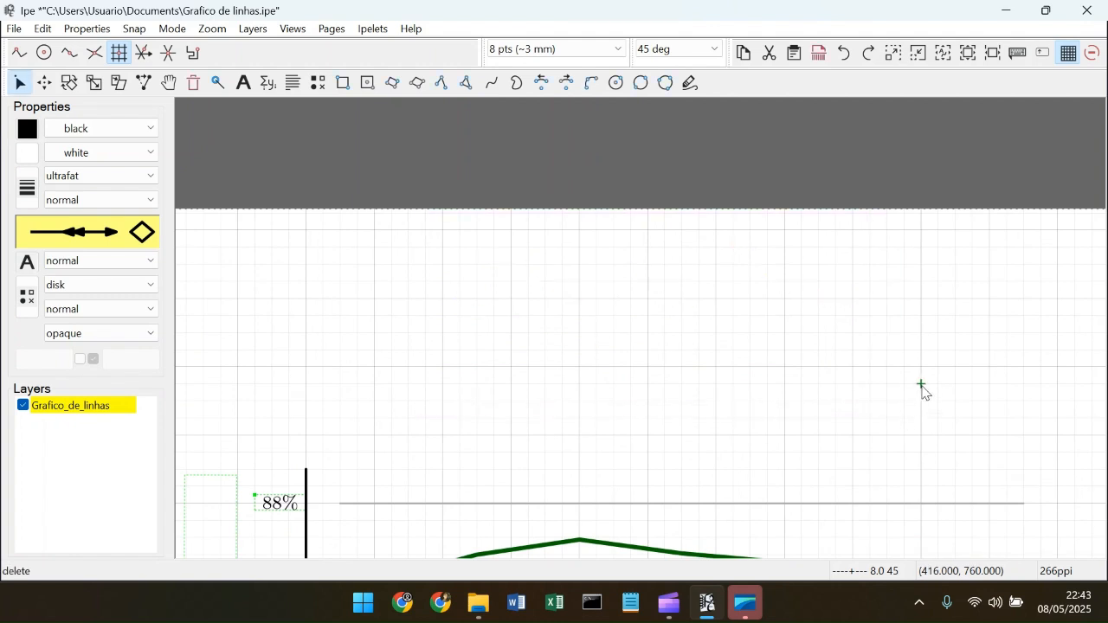
{"action": "scroll", "coordinate": [851, 388], "scroll_direction": "down", "scroll_amount": 4}
{"action": "scroll", "coordinate": [823, 361], "scroll_direction": "down", "scroll_amount": 4}
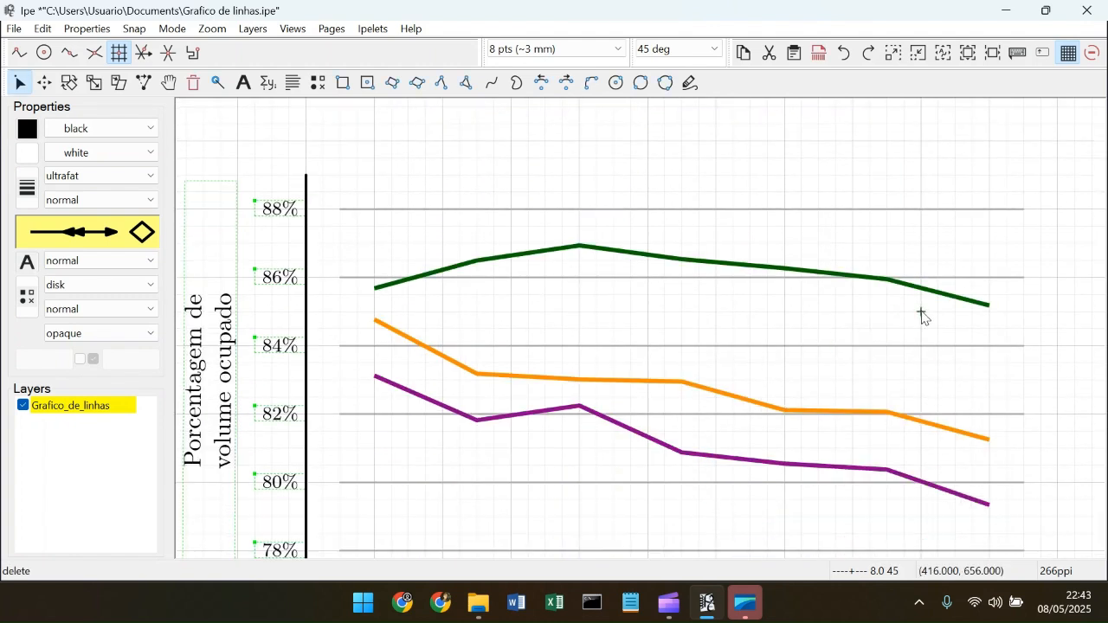
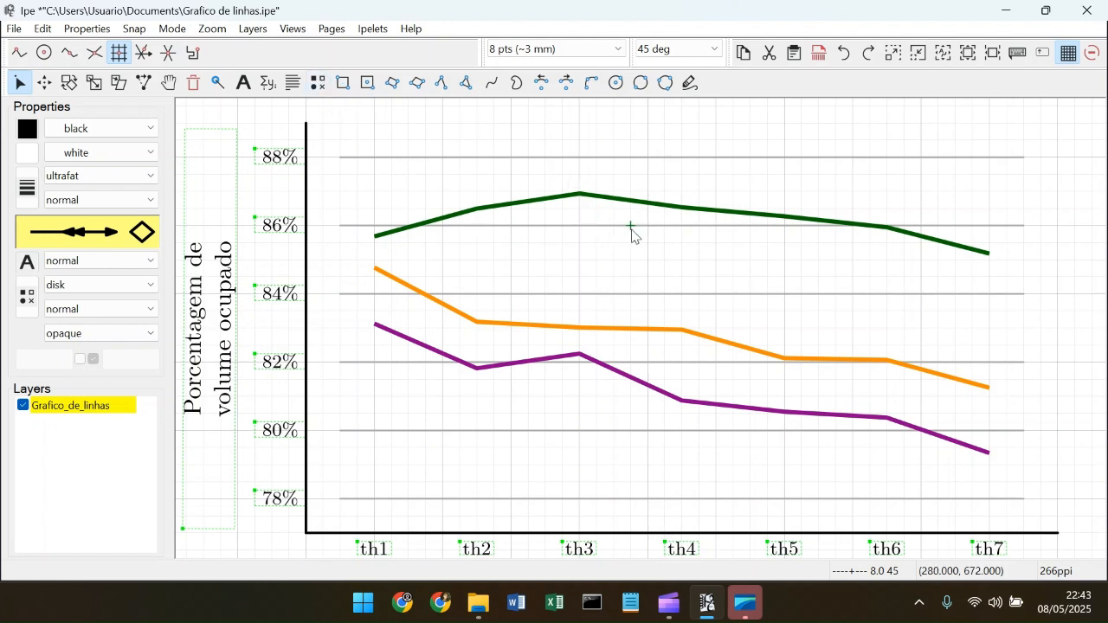
Step: Turn off grid snapping for the line chart drawing
{"action": "scroll", "coordinate": [630, 232], "scroll_direction": "up", "scroll_amount": 1}
{"action": "scroll", "coordinate": [631, 232], "scroll_direction": "up", "scroll_amount": 3}
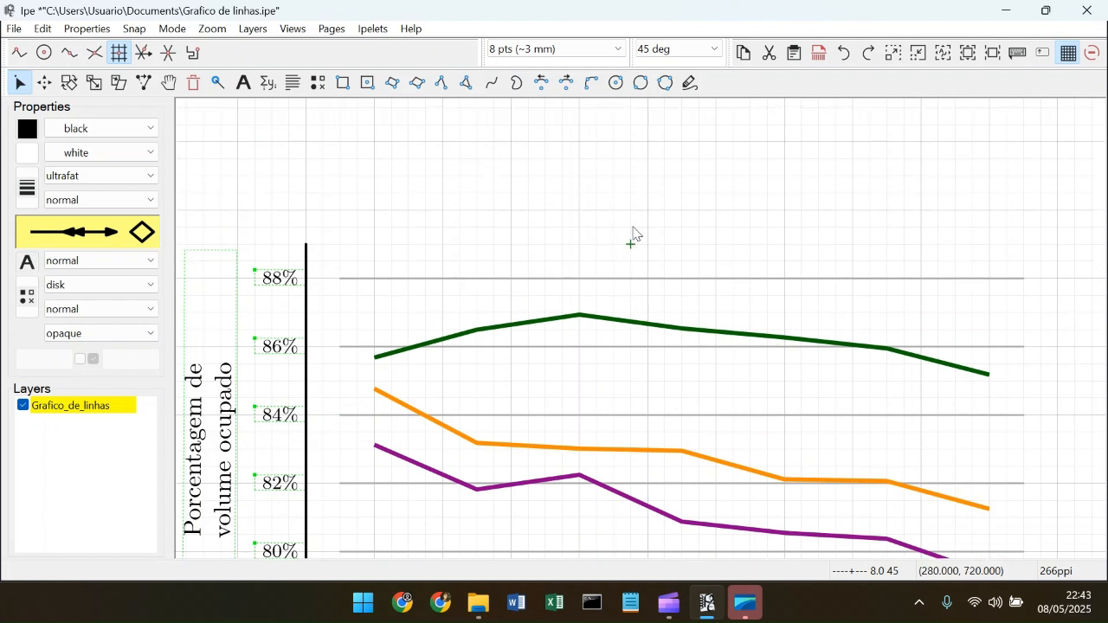
{"action": "scroll", "coordinate": [633, 232], "scroll_direction": "down", "scroll_amount": 3}
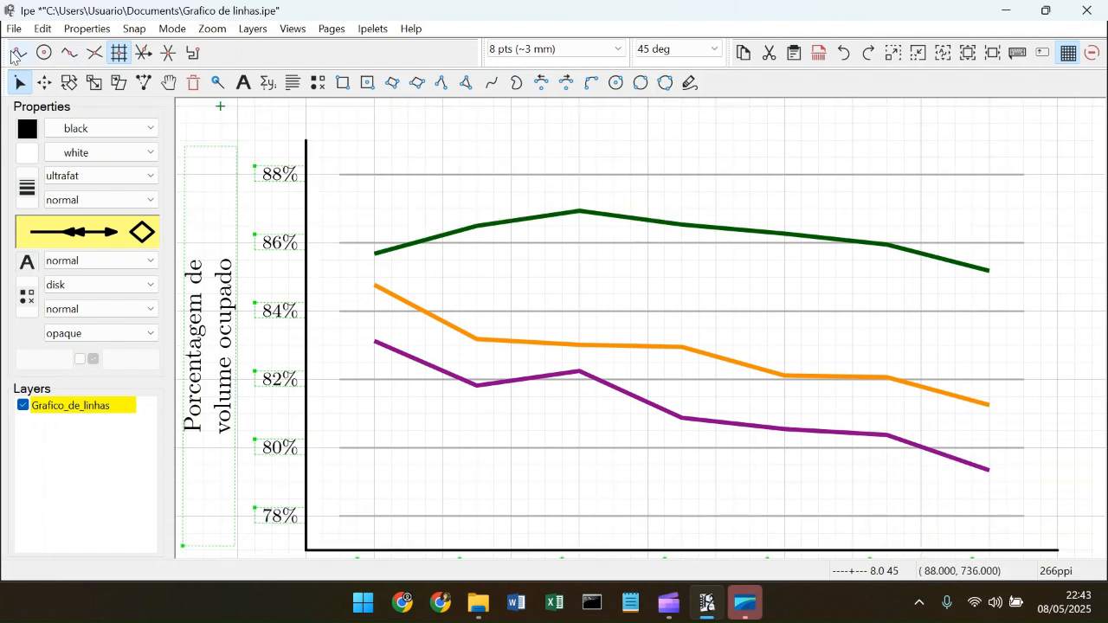
{"action": "scroll", "coordinate": [540, 208], "scroll_direction": "up", "scroll_amount": 4}
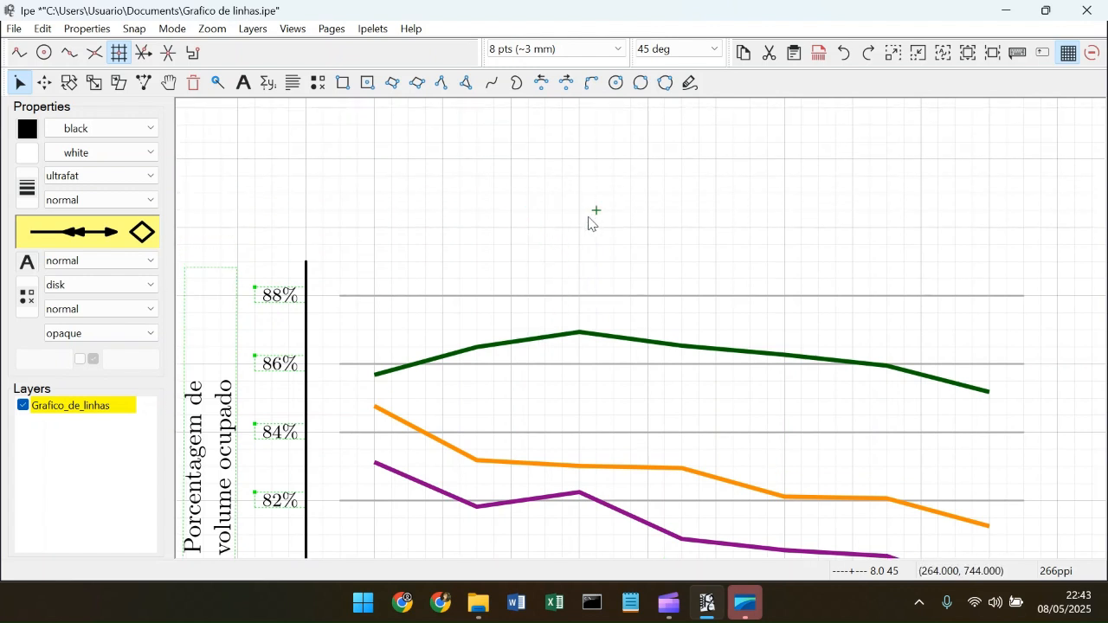
{"action": "scroll", "coordinate": [537, 232], "scroll_direction": "up", "scroll_amount": 4}
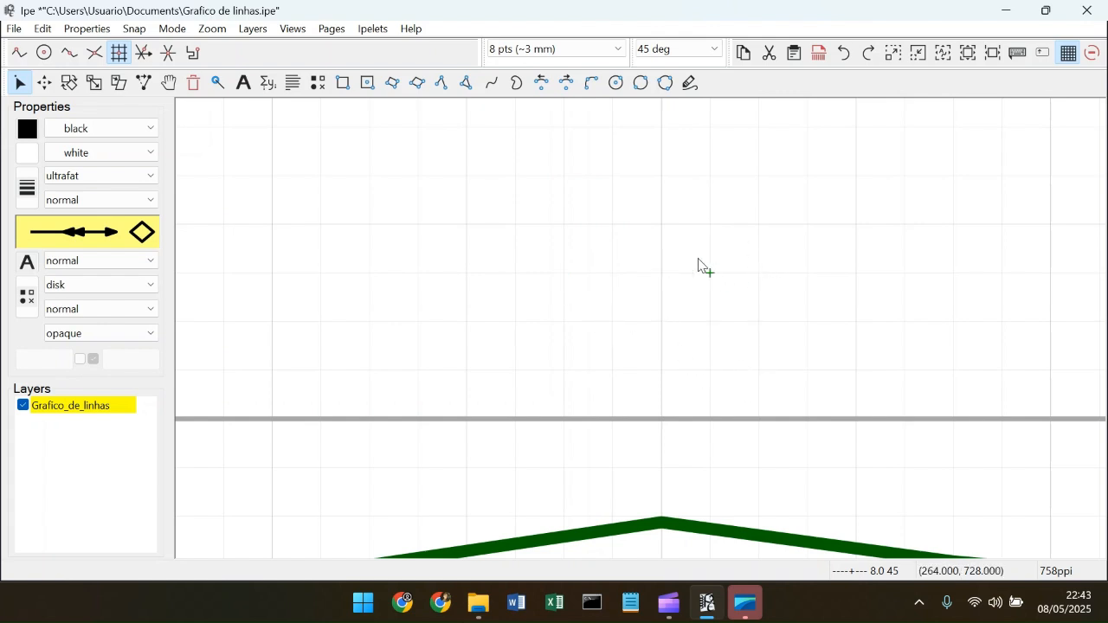
{"action": "scroll", "coordinate": [618, 252], "scroll_direction": "down", "scroll_amount": 5}
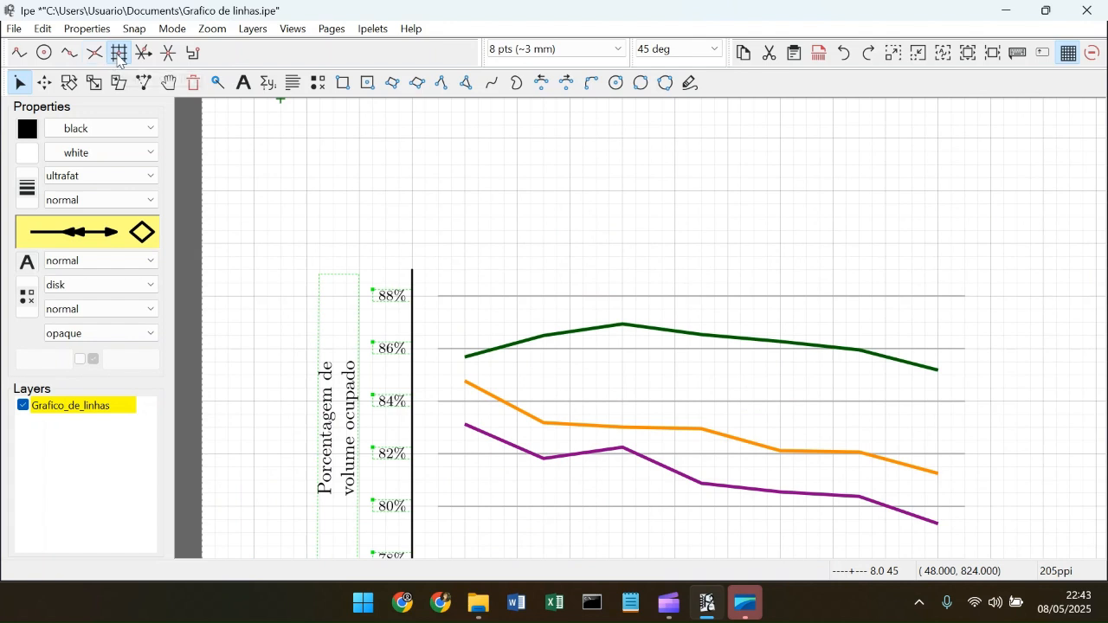
{"action": "left_click", "coordinate": [120, 54]}
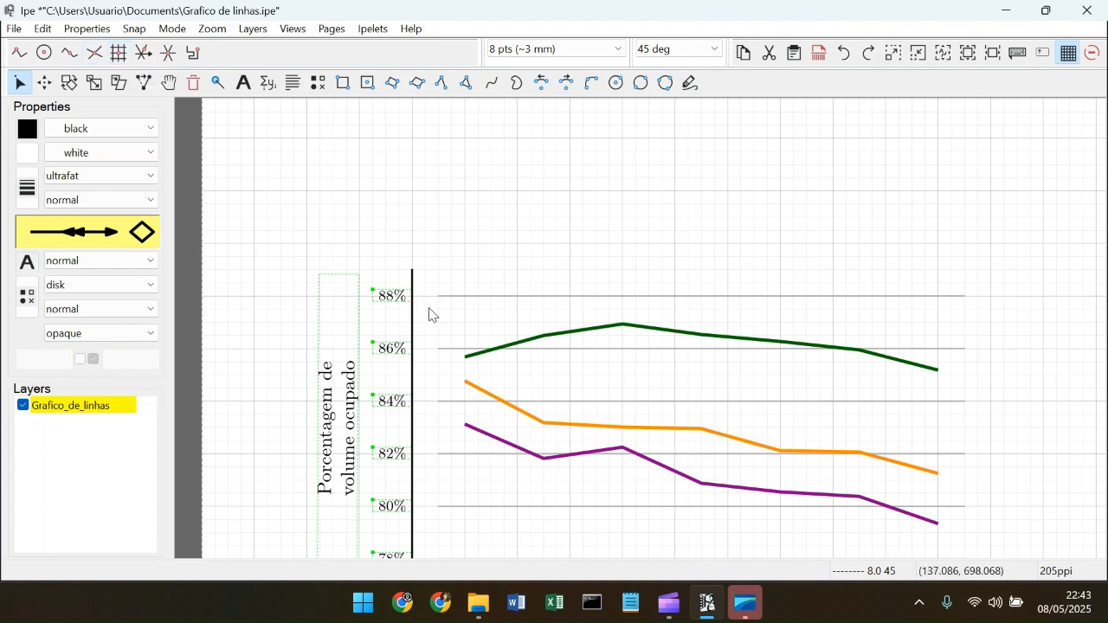
Step: Select the 88% gridline, followed by the dark green series line, with snapping off
{"action": "scroll", "coordinate": [461, 293], "scroll_direction": "up", "scroll_amount": 4}
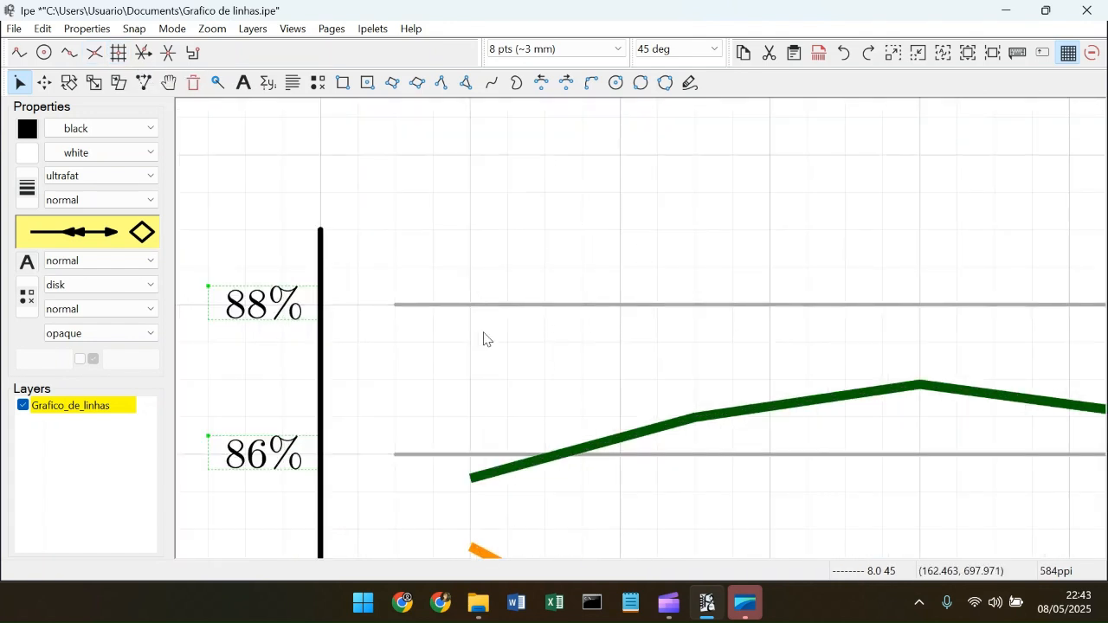
{"action": "left_click", "coordinate": [519, 315]}
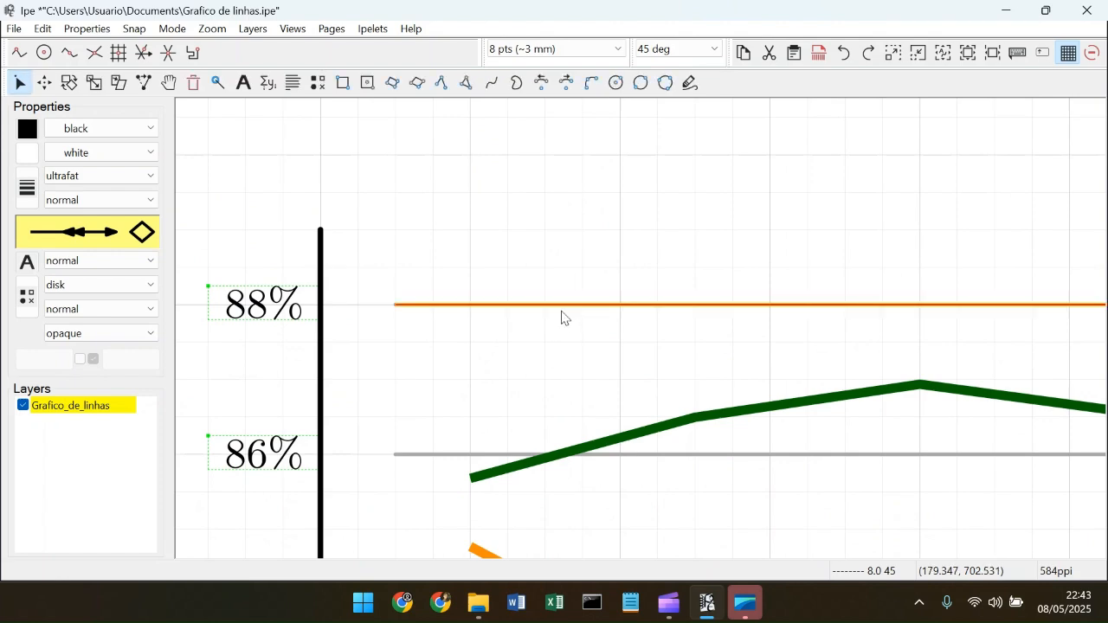
{"action": "left_click", "coordinate": [639, 413]}
{"action": "scroll", "coordinate": [626, 280], "scroll_direction": "down", "scroll_amount": 2}
{"action": "scroll", "coordinate": [709, 198], "scroll_direction": "up", "scroll_amount": 1}
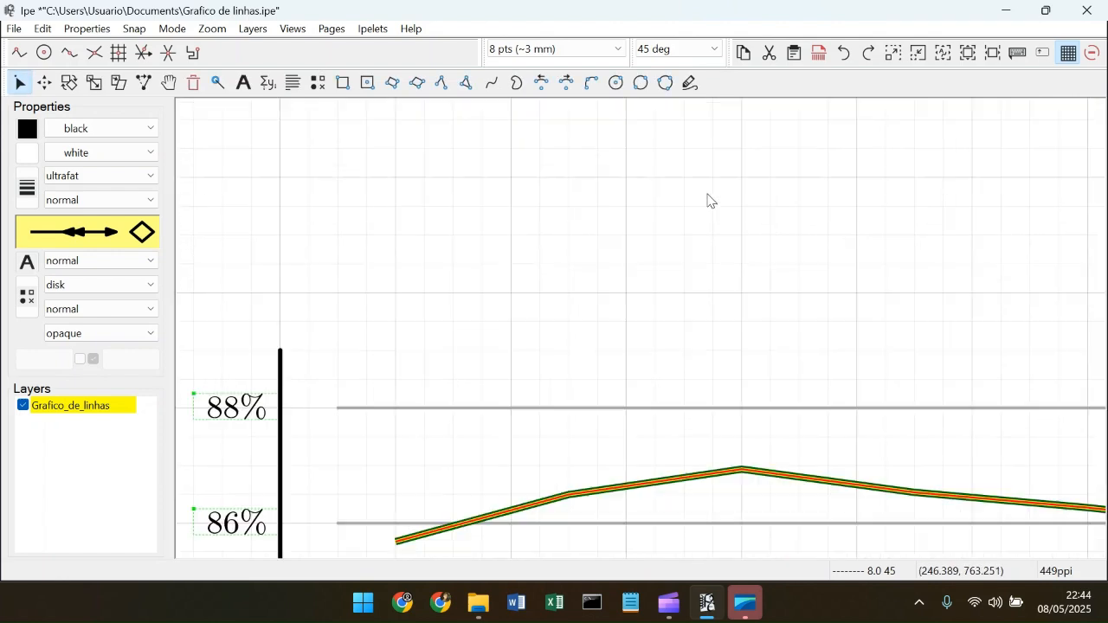
Step: Draw a freely placed arrow line in the empty area above the 88% gridline, and delete it
{"action": "left_click", "coordinate": [447, 82]}
{"action": "left_click", "coordinate": [499, 191]}
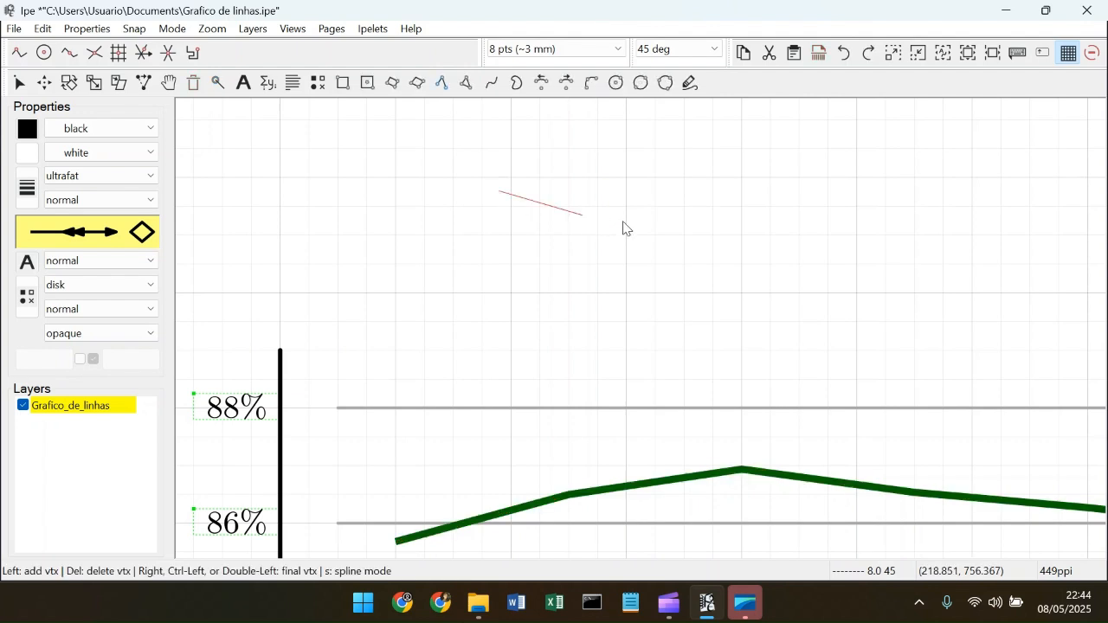
{"action": "right_click", "coordinate": [702, 227]}
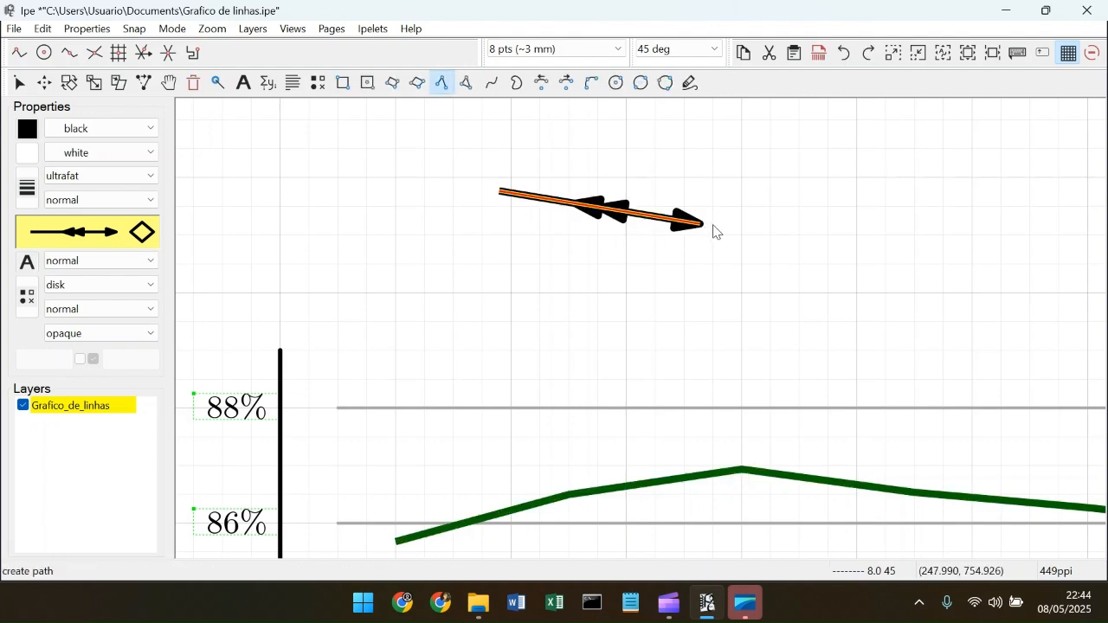
{"action": "key", "text": "Delete"}
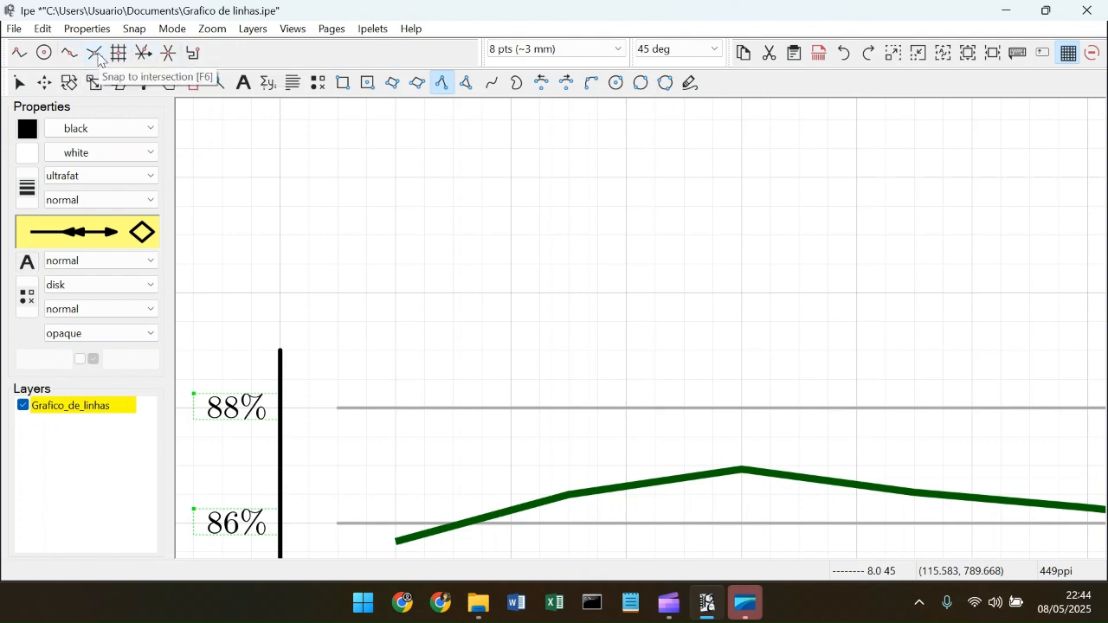
Step: Enable intersection snapping and draw an arrow line starting where the dark green line crosses the 86% gridline
{"action": "left_click", "coordinate": [97, 56]}
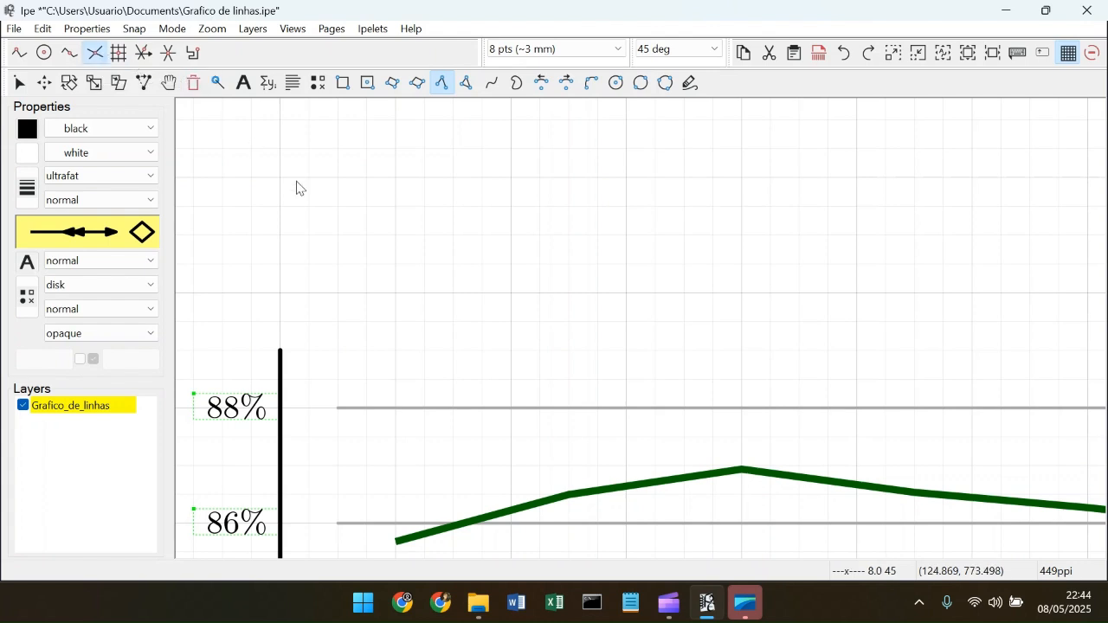
{"action": "scroll", "coordinate": [514, 361], "scroll_direction": "down", "scroll_amount": 5}
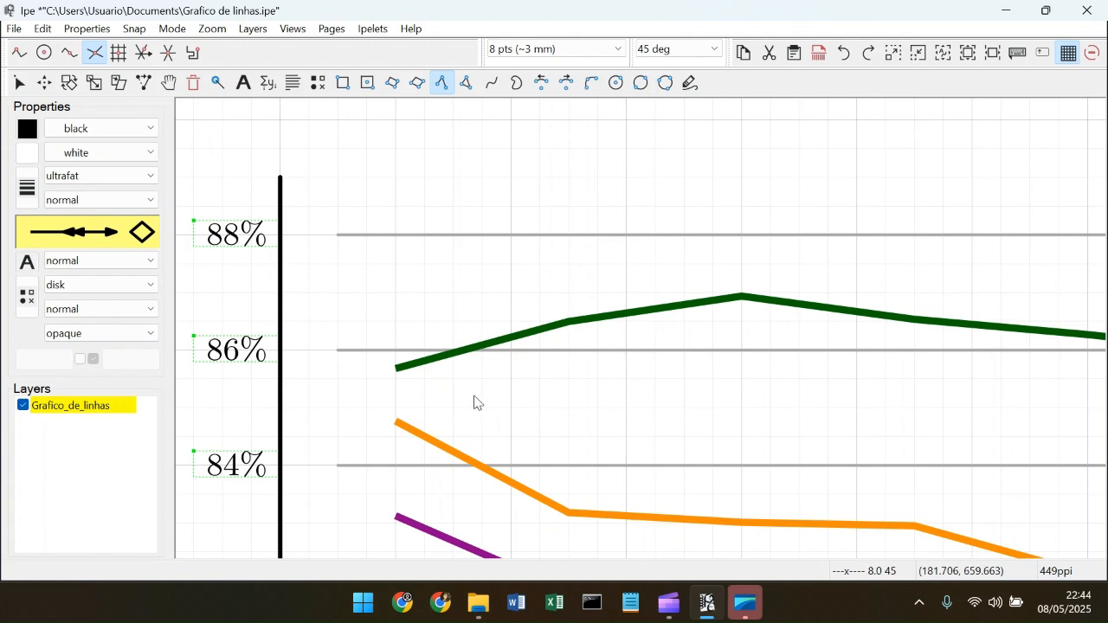
{"action": "scroll", "coordinate": [470, 397], "scroll_direction": "up", "scroll_amount": 1}
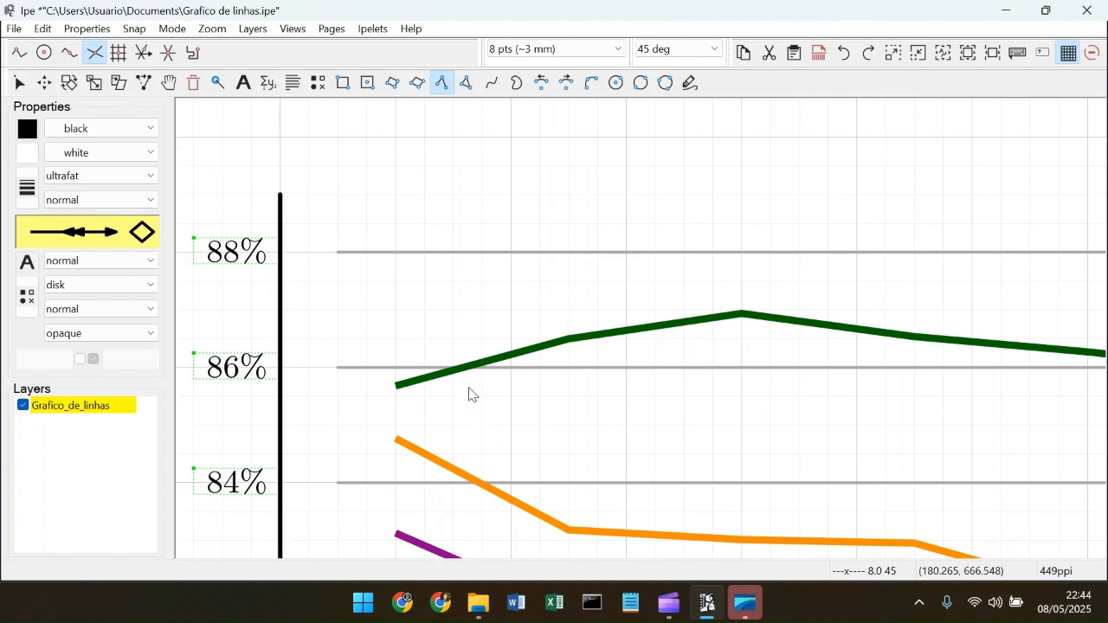
{"action": "scroll", "coordinate": [472, 372], "scroll_direction": "down", "scroll_amount": 2}
{"action": "scroll", "coordinate": [467, 346], "scroll_direction": "up", "scroll_amount": 3}
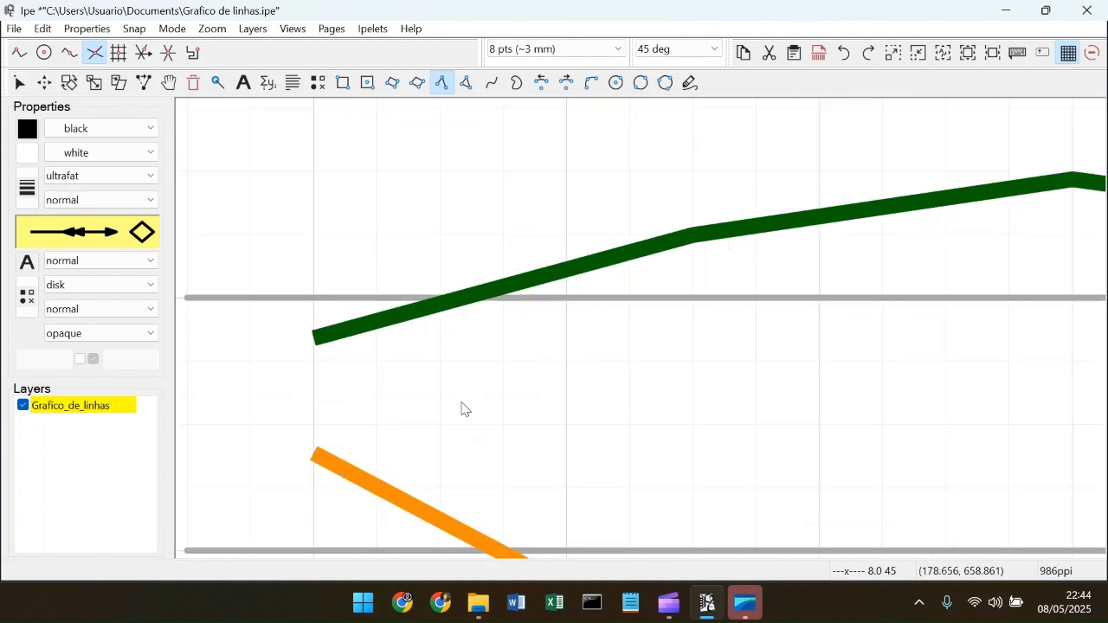
{"action": "scroll", "coordinate": [462, 408], "scroll_direction": "up", "scroll_amount": 2}
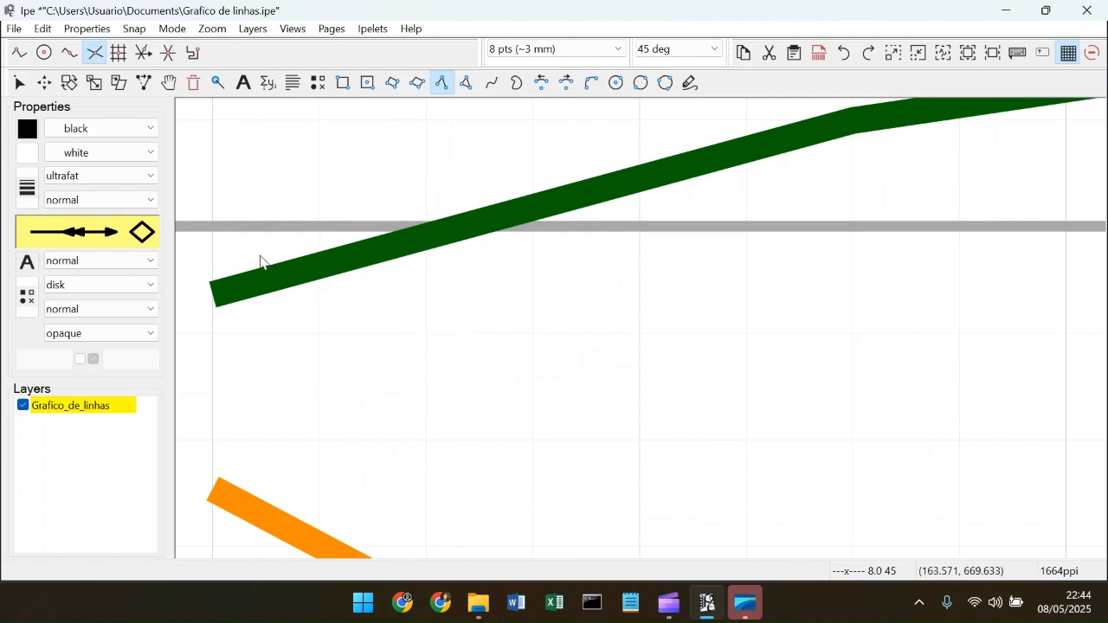
{"action": "scroll", "coordinate": [255, 356], "scroll_direction": "up", "scroll_amount": 3}
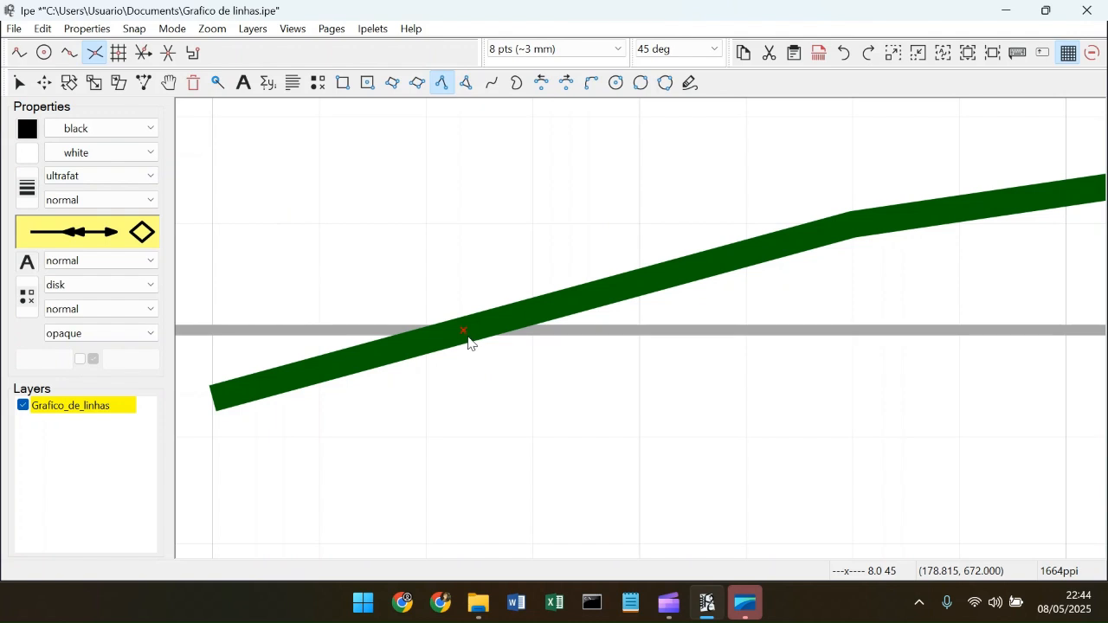
{"action": "left_click", "coordinate": [466, 337]}
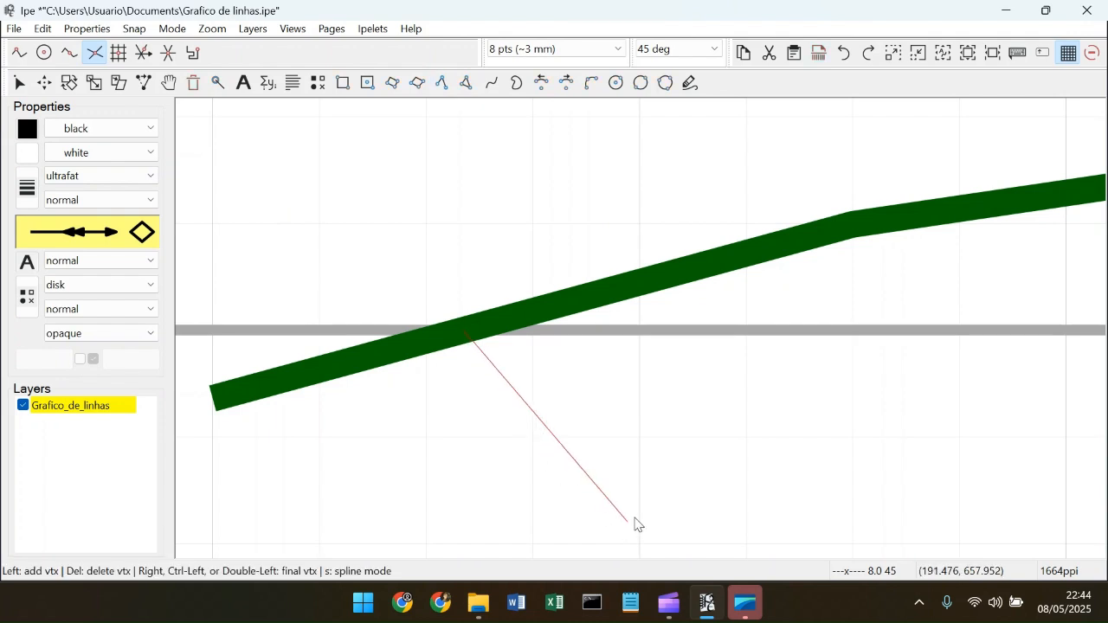
{"action": "scroll", "coordinate": [649, 493], "scroll_direction": "down", "scroll_amount": 2}
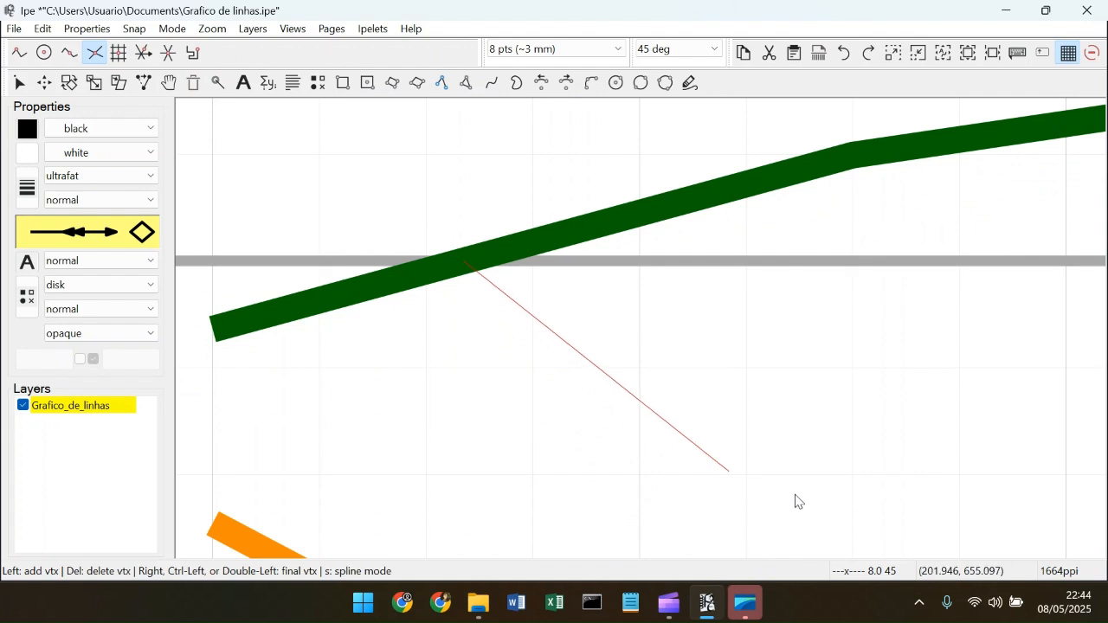
{"action": "right_click", "coordinate": [883, 498]}
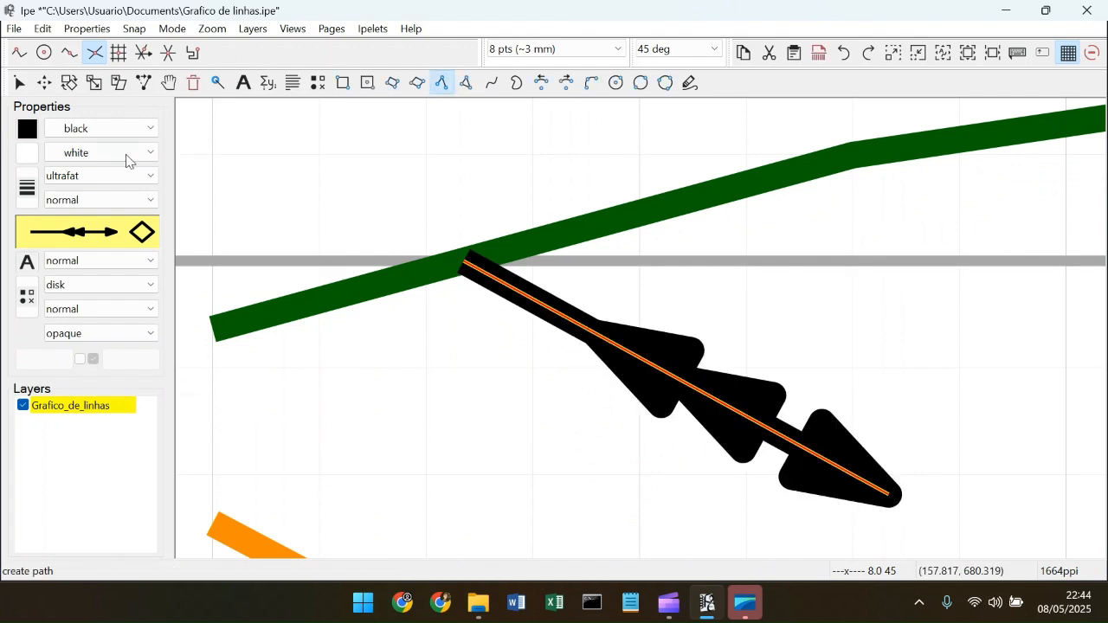
Step: Set the new arrow line's pen width to normal and deselect it
{"action": "left_click", "coordinate": [134, 180]}
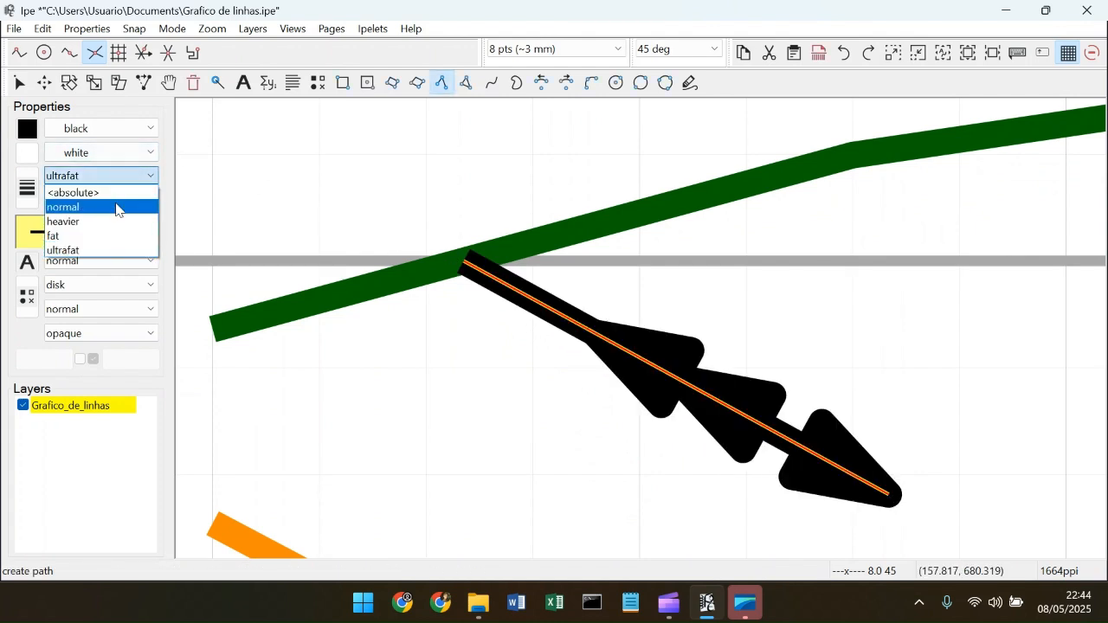
{"action": "left_click", "coordinate": [116, 208]}
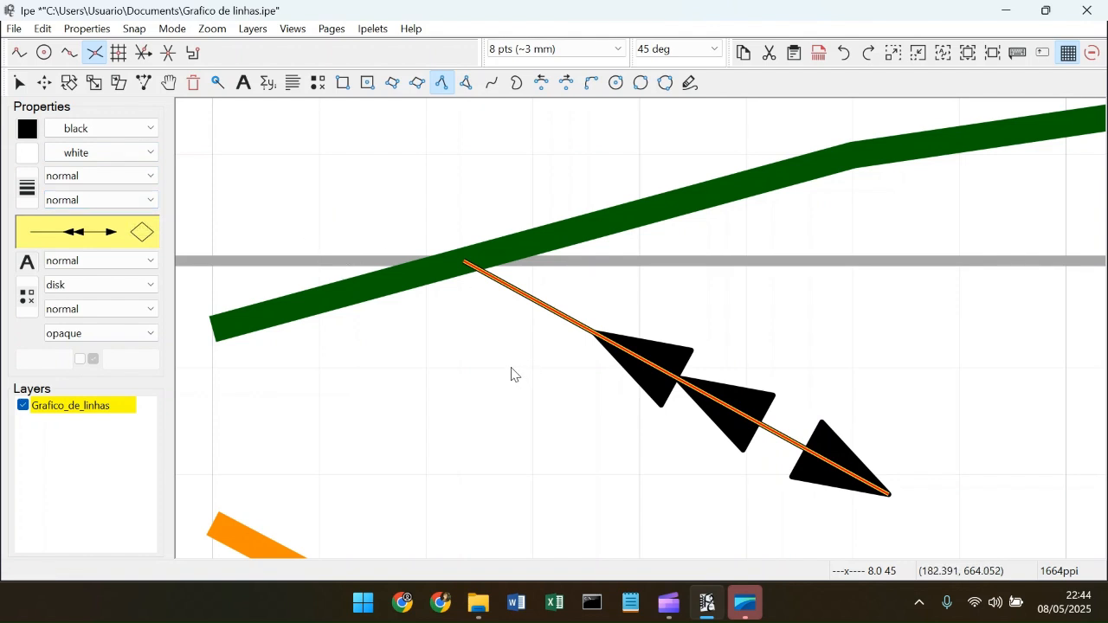
{"action": "key", "text": "s"}
{"action": "left_click", "coordinate": [490, 334]}
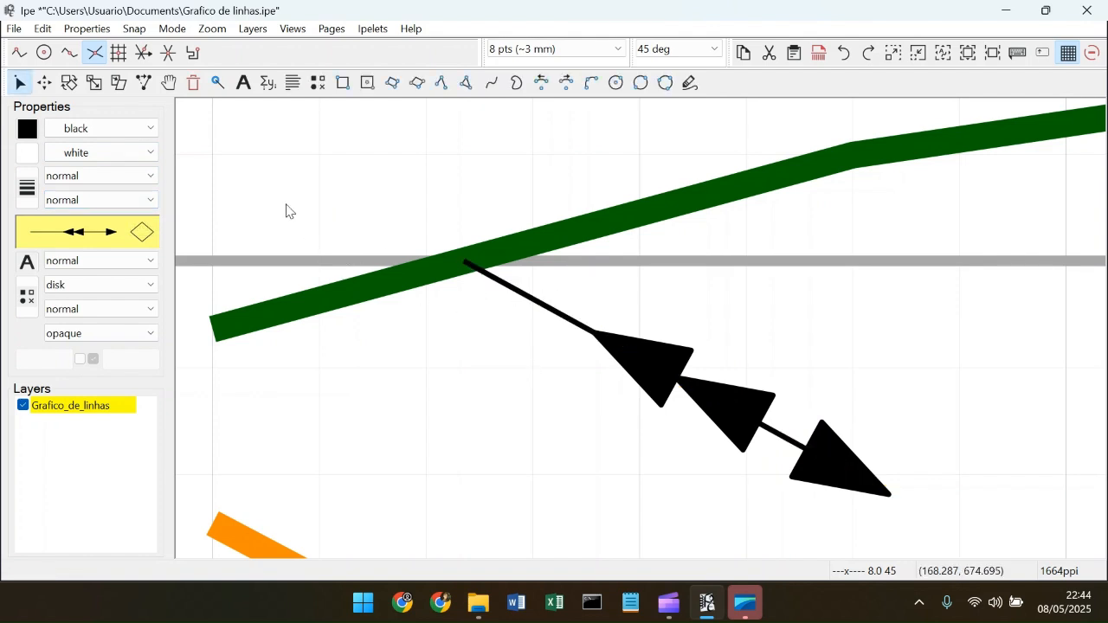
Step: Switch snapping from intersections to object boundaries
{"action": "left_click", "coordinate": [69, 54]}
{"action": "left_click", "coordinate": [93, 55]}
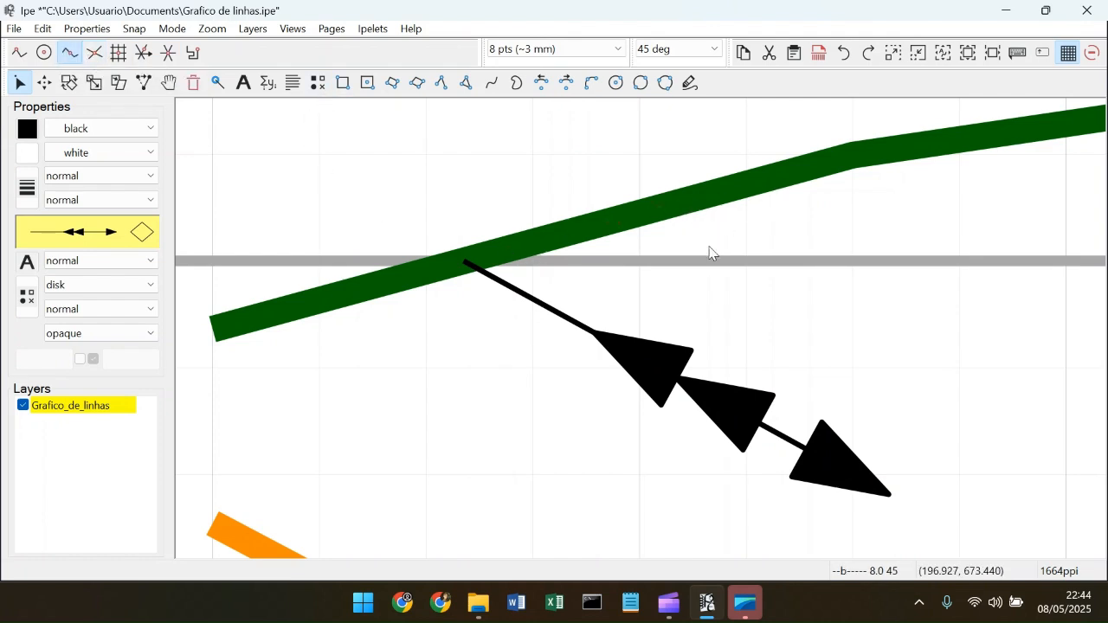
{"action": "scroll", "coordinate": [905, 168], "scroll_direction": "down", "scroll_amount": 5}
{"action": "scroll", "coordinate": [1066, 173], "scroll_direction": "up", "scroll_amount": 4}
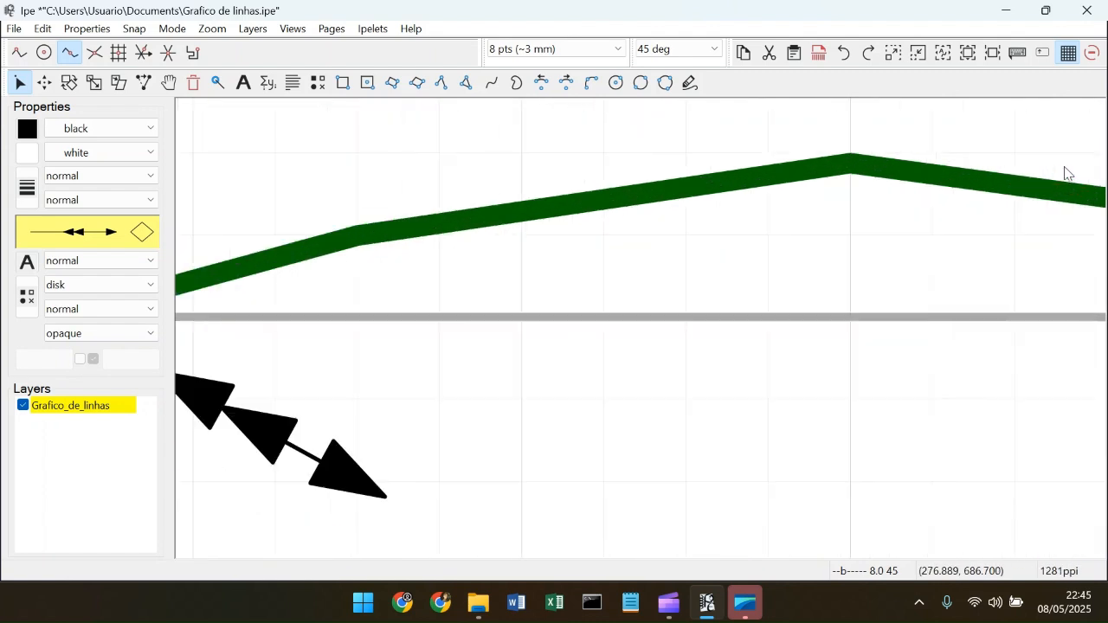
{"action": "scroll", "coordinate": [857, 207], "scroll_direction": "down", "scroll_amount": 6}
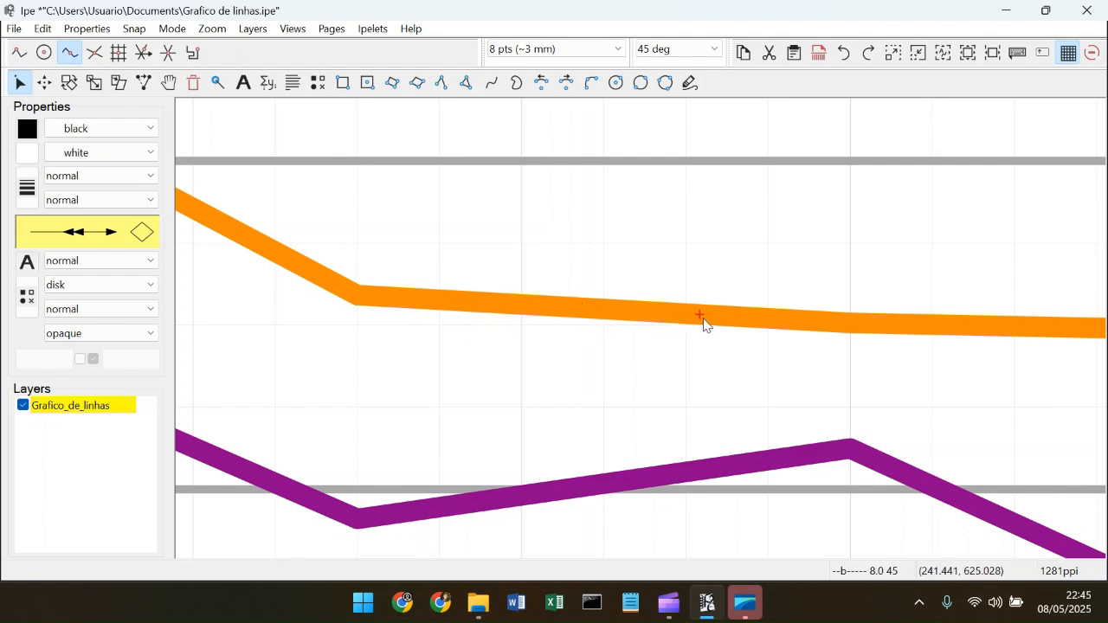
Step: Draw an arrow line from a boundary point on the orange line between th2 and th3, and delete it
{"action": "left_click", "coordinate": [646, 315]}
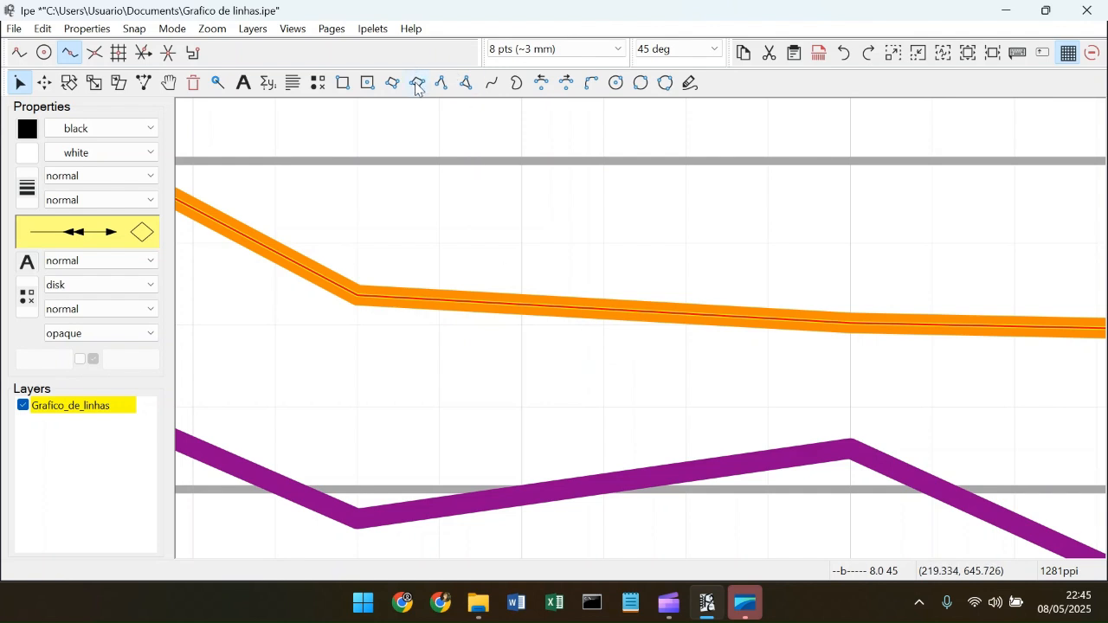
{"action": "left_click", "coordinate": [441, 83]}
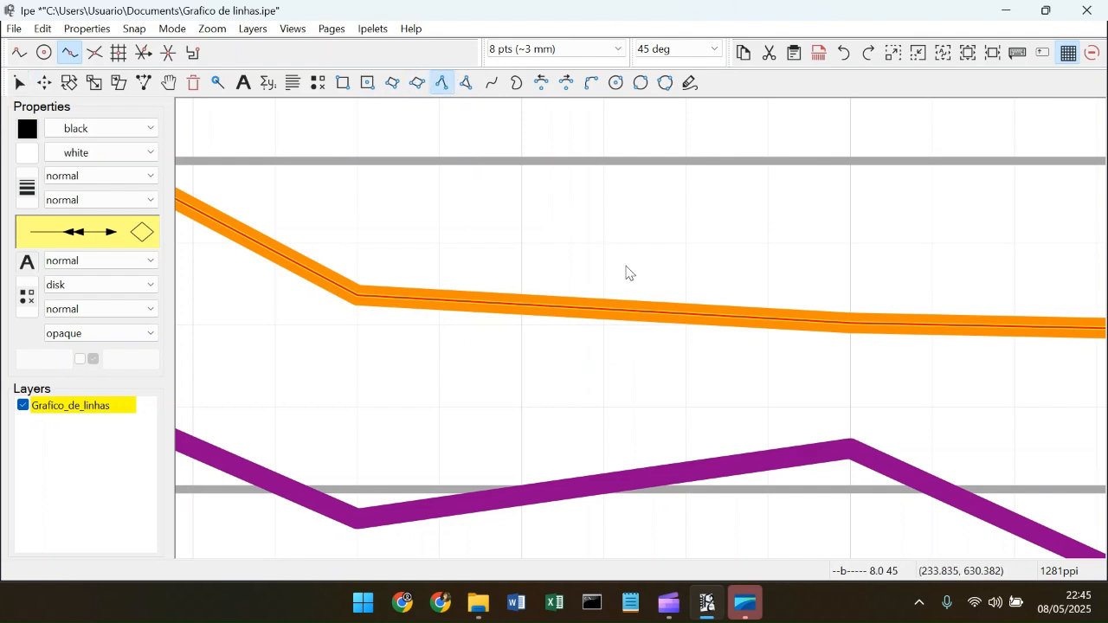
{"action": "left_click", "coordinate": [657, 316]}
{"action": "right_click", "coordinate": [515, 419]}
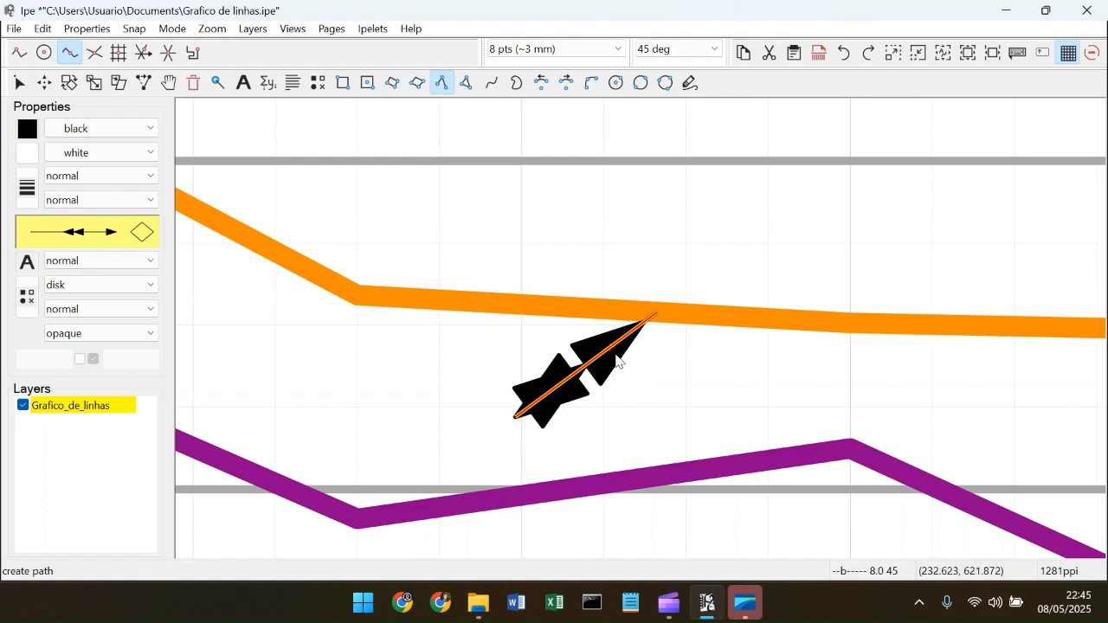
{"action": "key", "text": "Delete"}
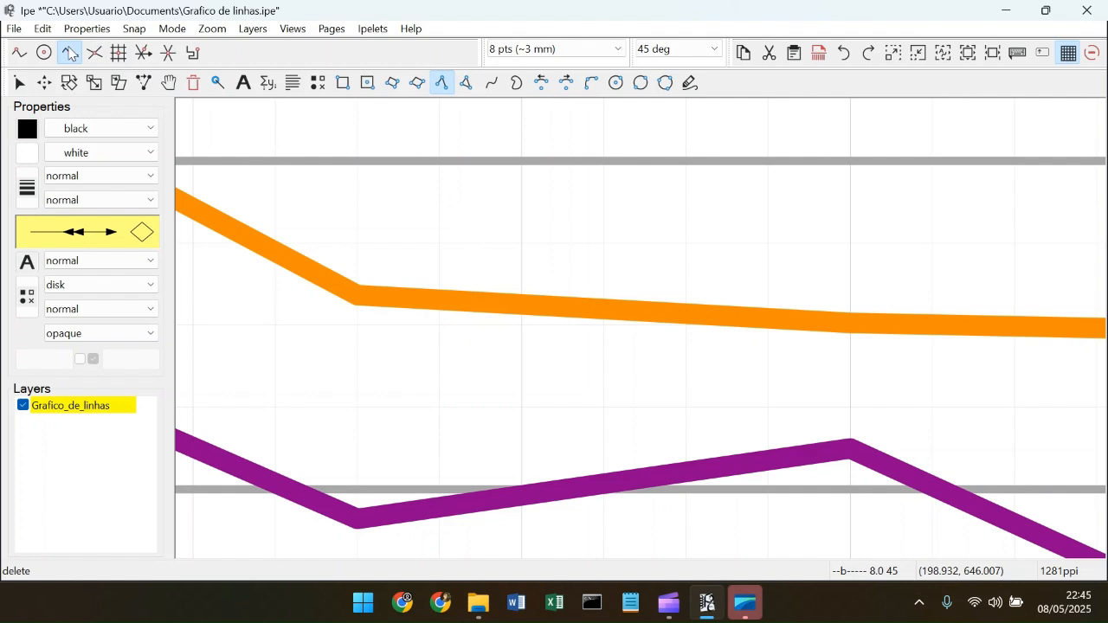
Step: Switch snapping from boundaries to vertices and return to the selection tool
{"action": "left_click", "coordinate": [19, 53]}
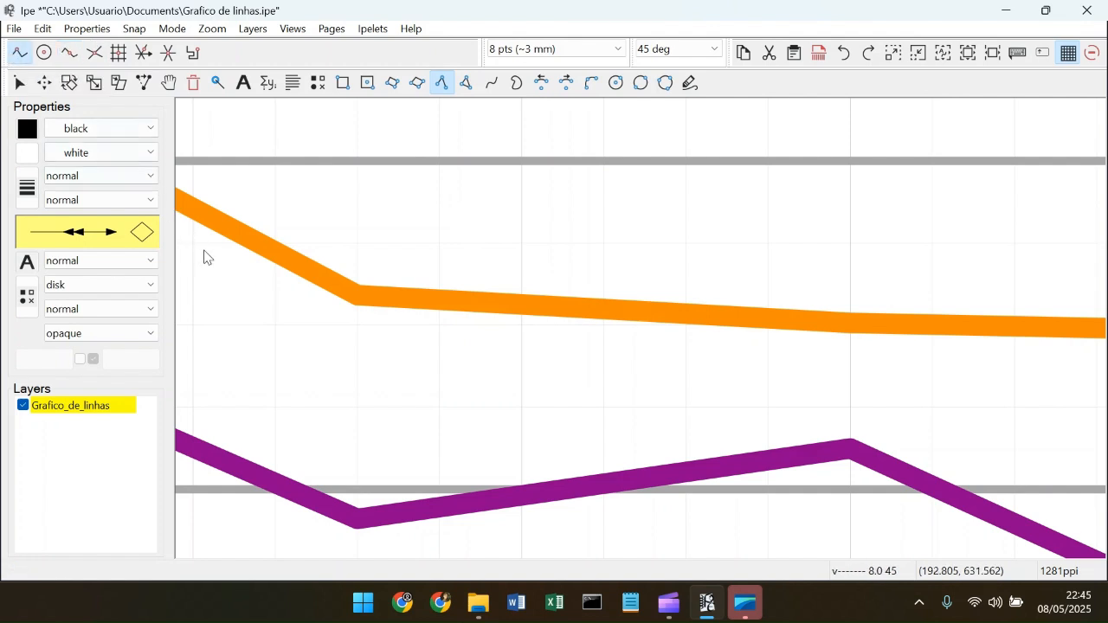
{"action": "scroll", "coordinate": [255, 297], "scroll_direction": "down", "scroll_amount": 3}
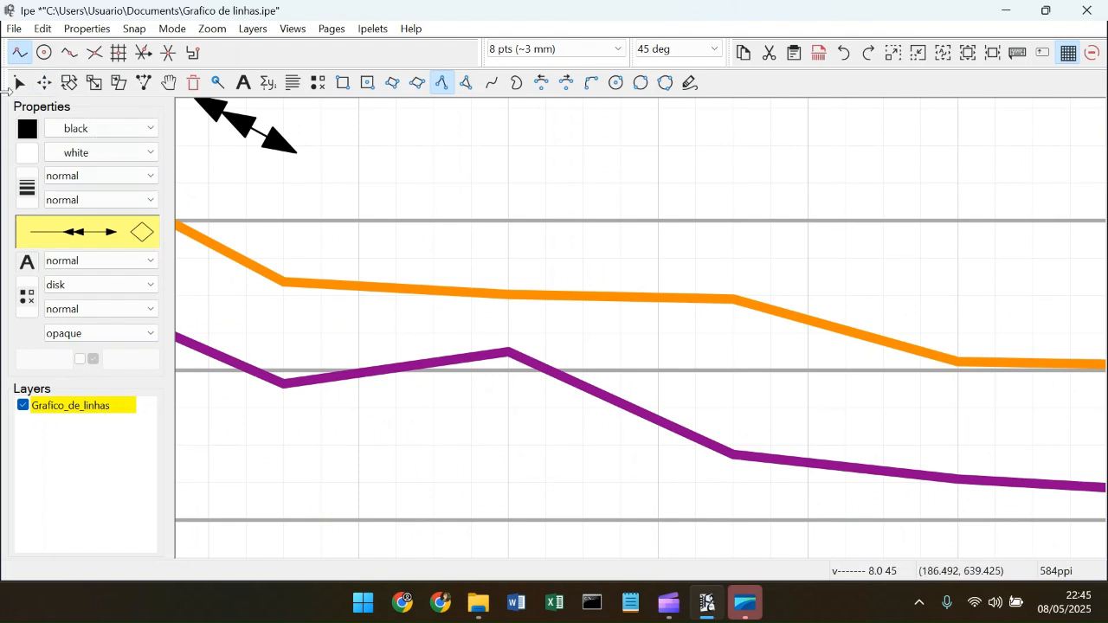
{"action": "left_click", "coordinate": [17, 86]}
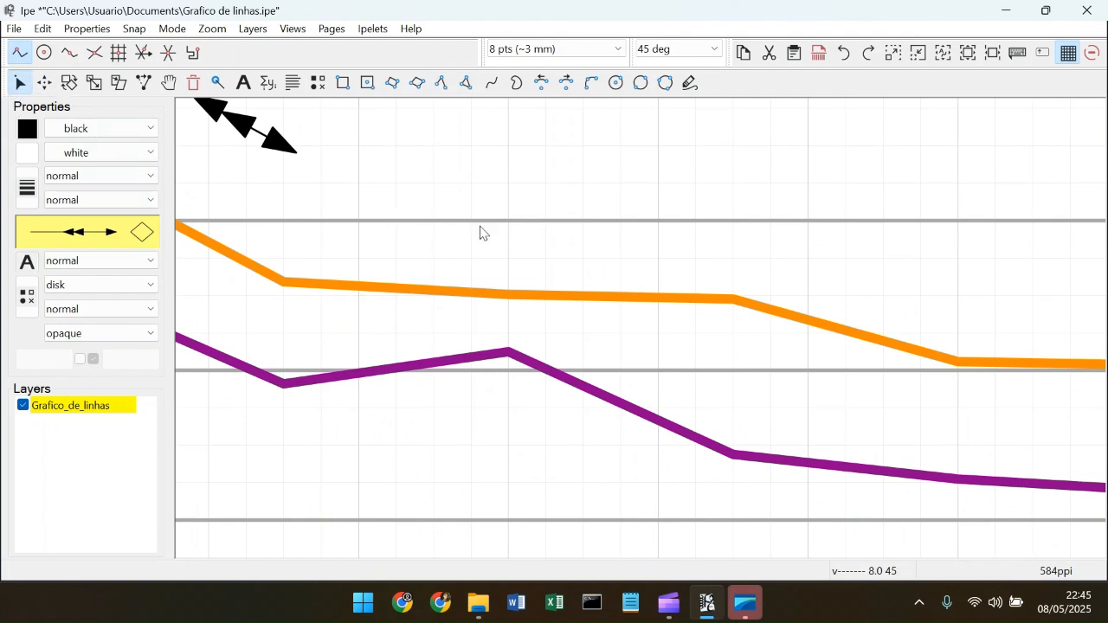
{"action": "scroll", "coordinate": [220, 272], "scroll_direction": "up", "scroll_amount": 4}
{"action": "scroll", "coordinate": [289, 300], "scroll_direction": "up", "scroll_amount": 2}
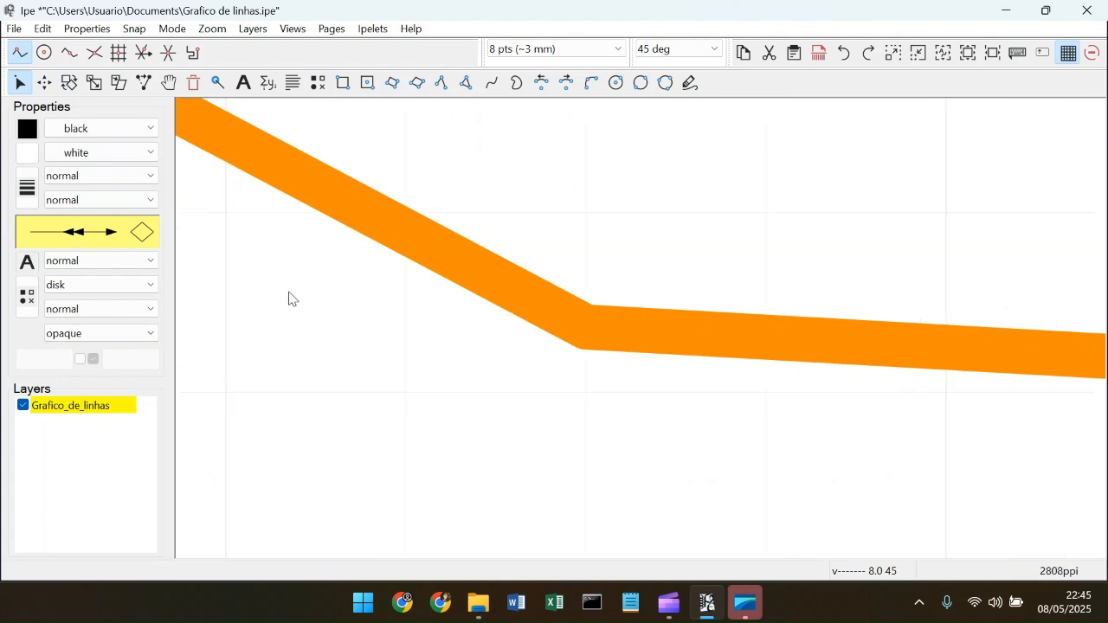
Step: Draw a polyline from the orange line's th2 vertex towards the purple line's start, and remove its end arrowhead
{"action": "scroll", "coordinate": [472, 321], "scroll_direction": "down", "scroll_amount": 1}
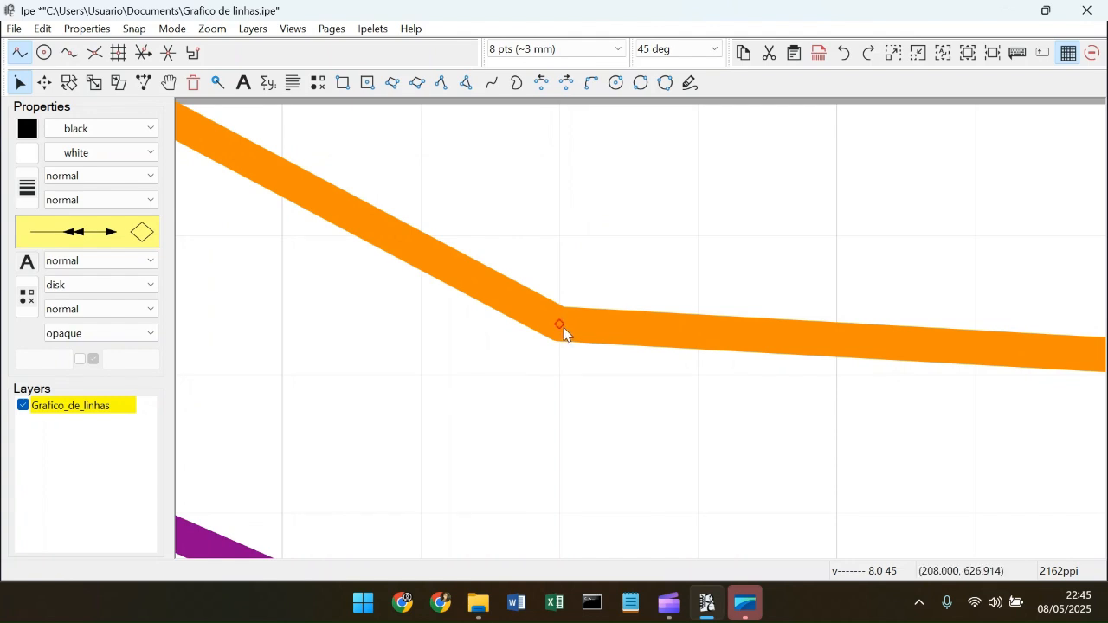
{"action": "left_click", "coordinate": [440, 83]}
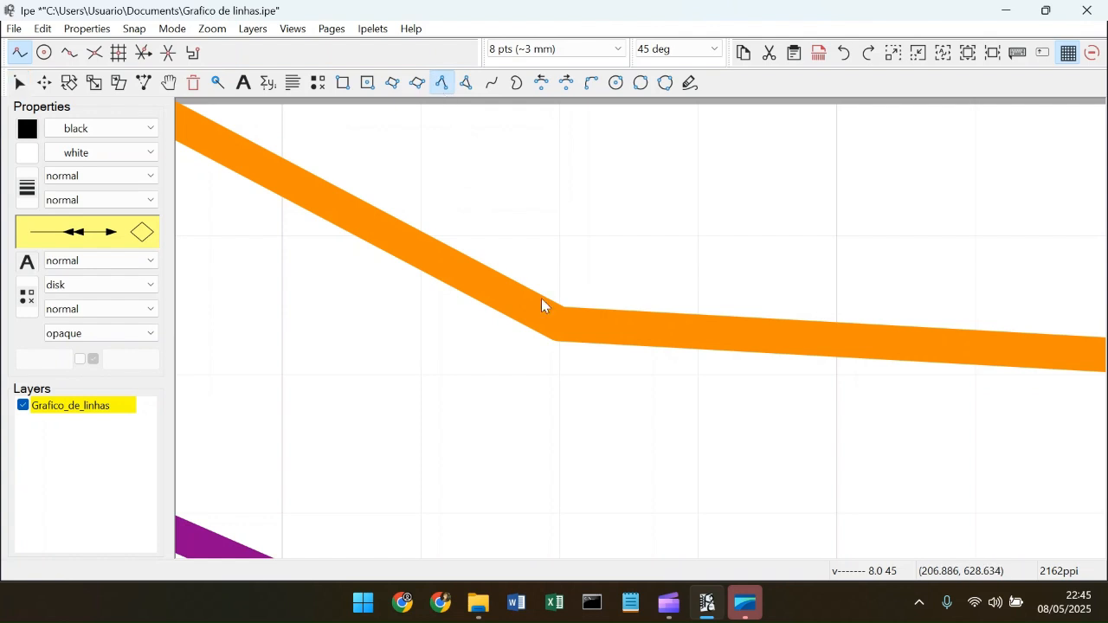
{"action": "left_click", "coordinate": [558, 327]}
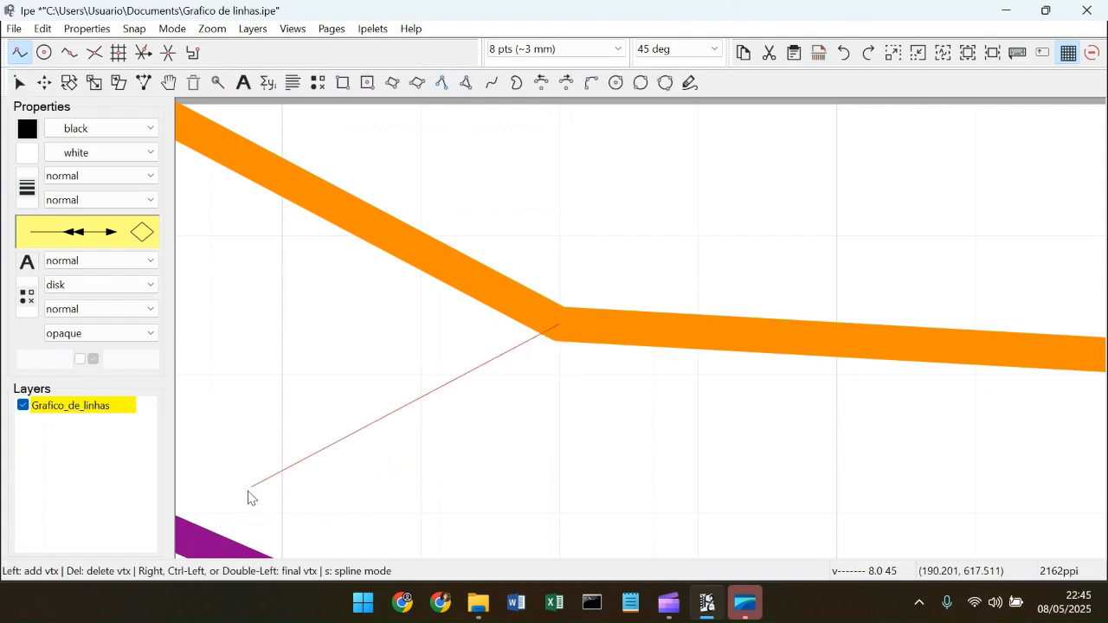
{"action": "double_click", "coordinate": [226, 503]}
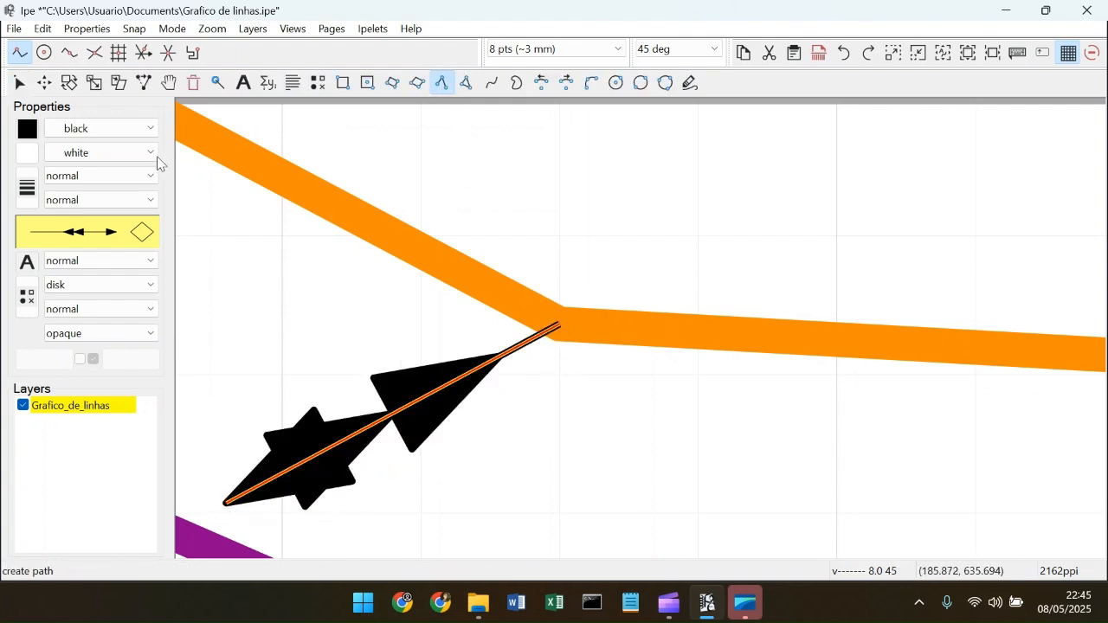
{"action": "left_click", "coordinate": [110, 234]}
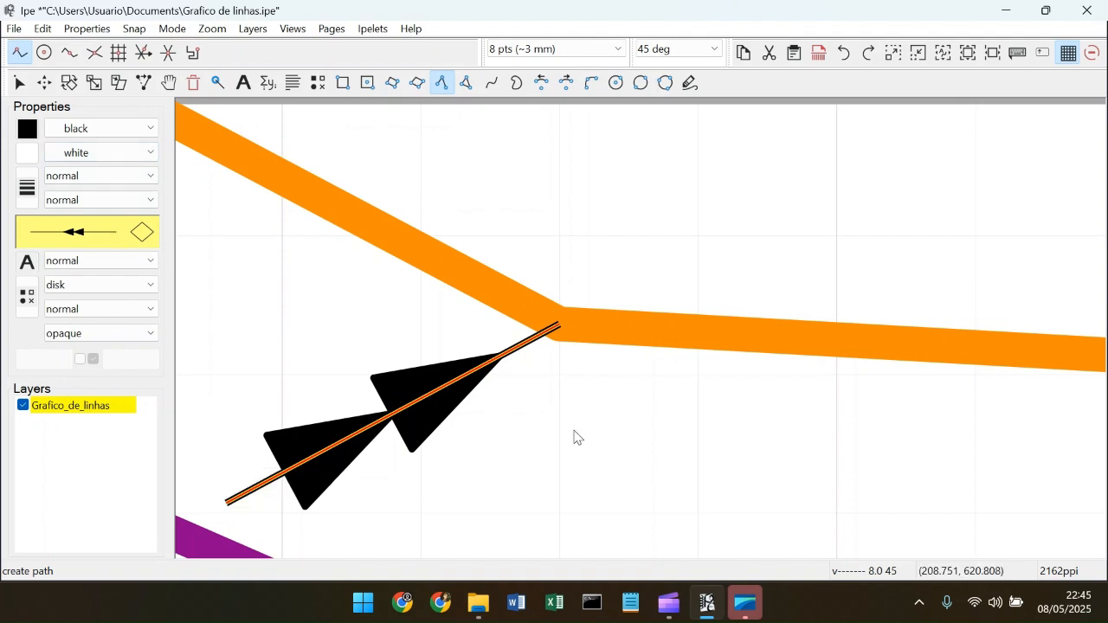
Step: Delete the new arrow line at the orange vertex and the remaining arrow line attached to the green line
{"action": "scroll", "coordinate": [590, 339], "scroll_direction": "down", "scroll_amount": 6}
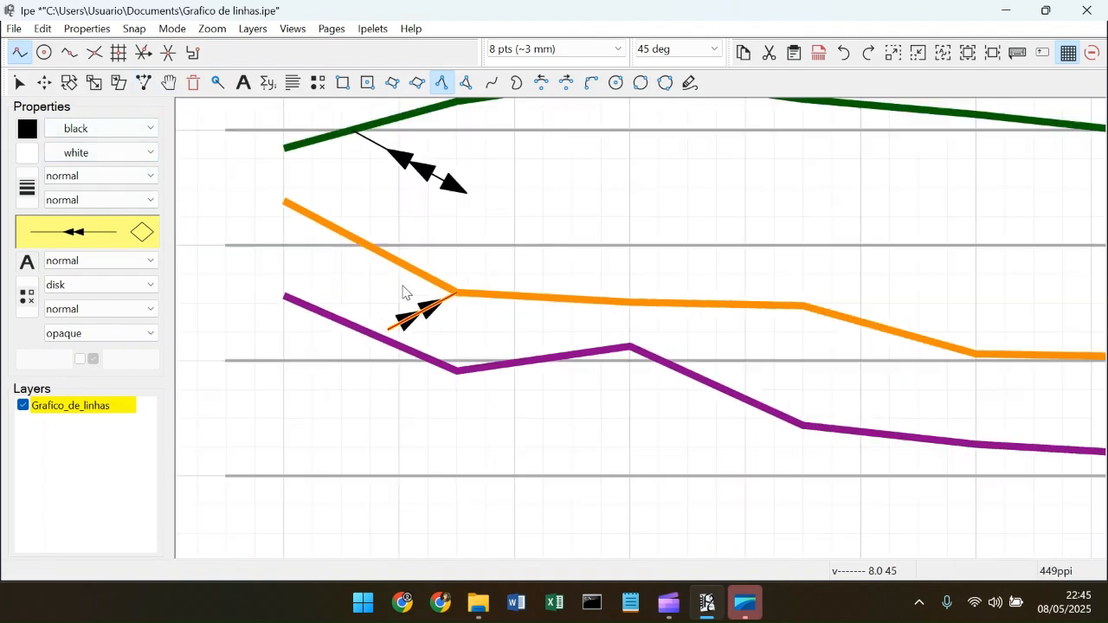
{"action": "key", "text": "Delete"}
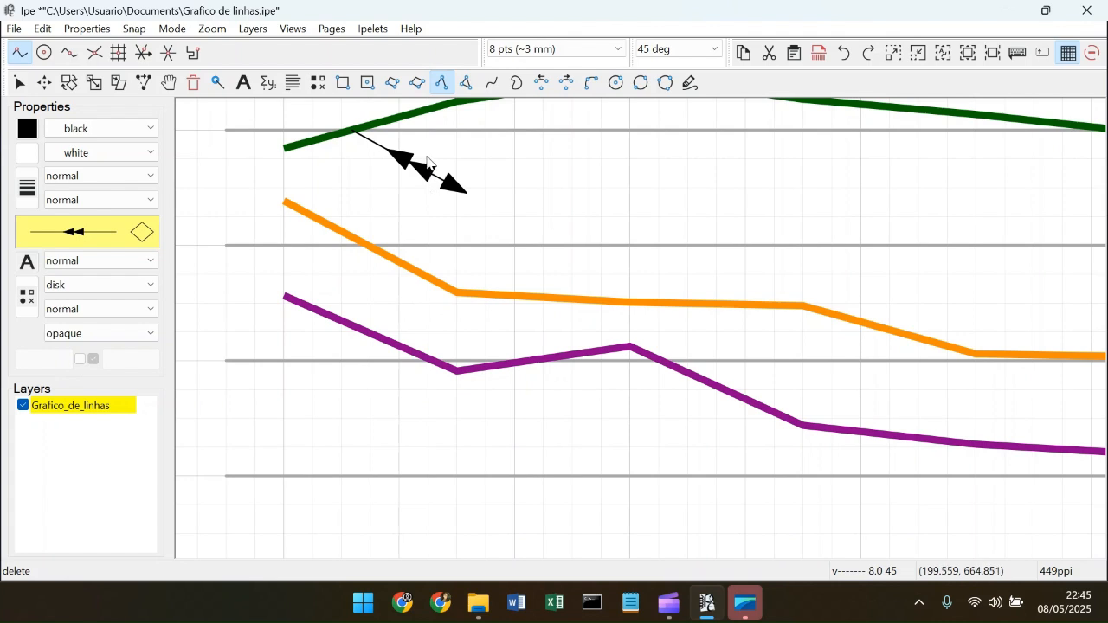
{"action": "key", "text": "s"}
{"action": "left_click", "coordinate": [435, 178]}
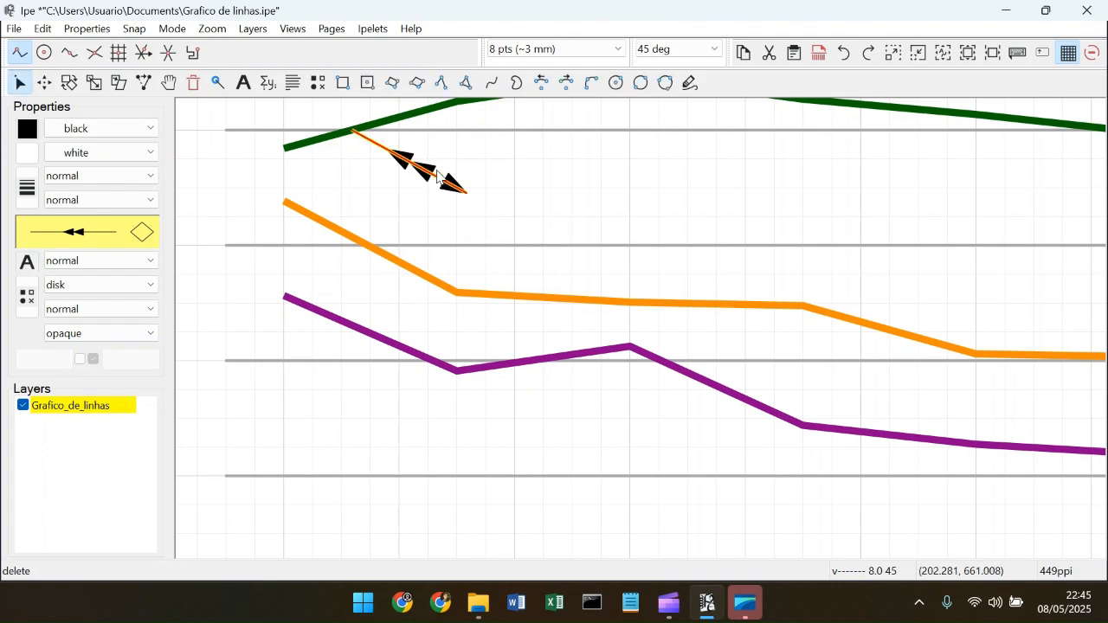
{"action": "key", "text": "Delete"}
Step: Place a black disk mark in the empty area above the chart
{"action": "scroll", "coordinate": [494, 220], "scroll_direction": "up", "scroll_amount": 3}
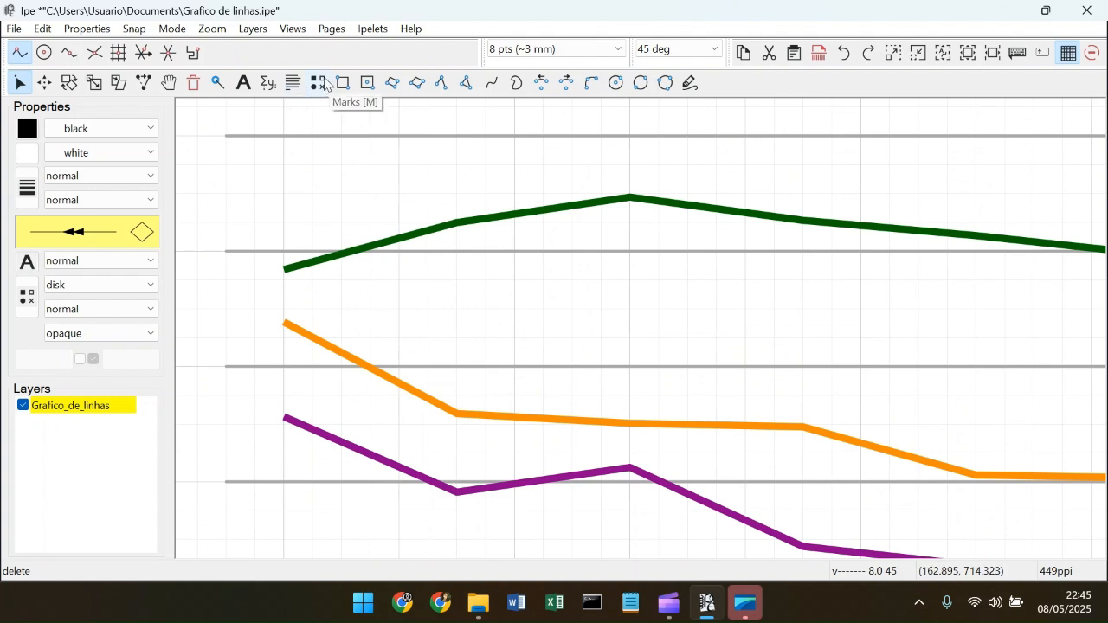
{"action": "left_click", "coordinate": [318, 82]}
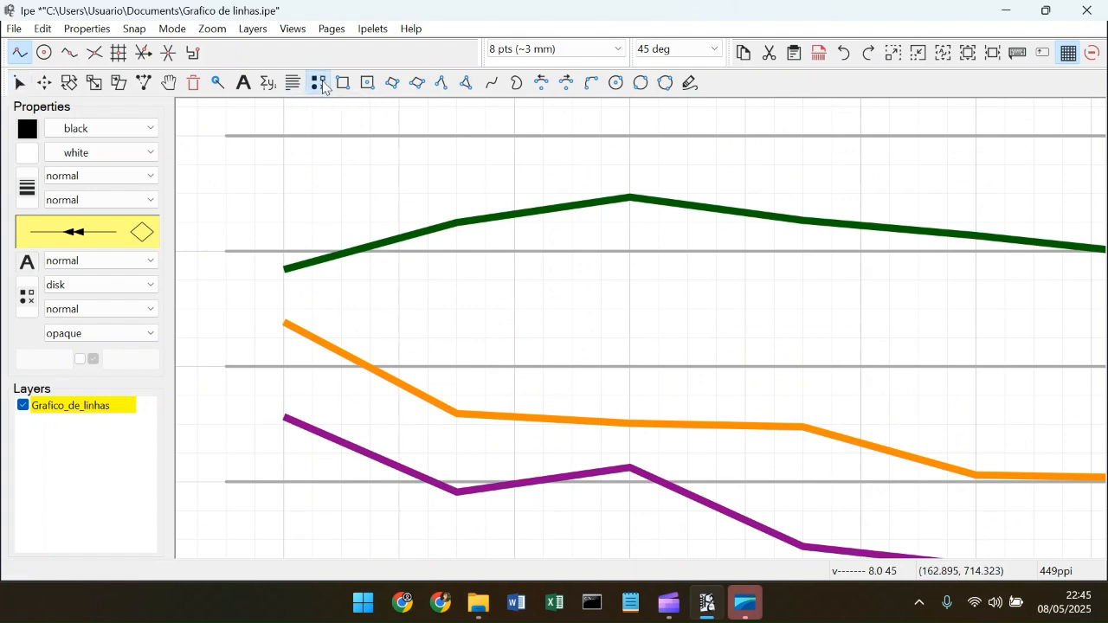
{"action": "scroll", "coordinate": [384, 222], "scroll_direction": "up", "scroll_amount": 6}
{"action": "scroll", "coordinate": [372, 212], "scroll_direction": "up", "scroll_amount": 3}
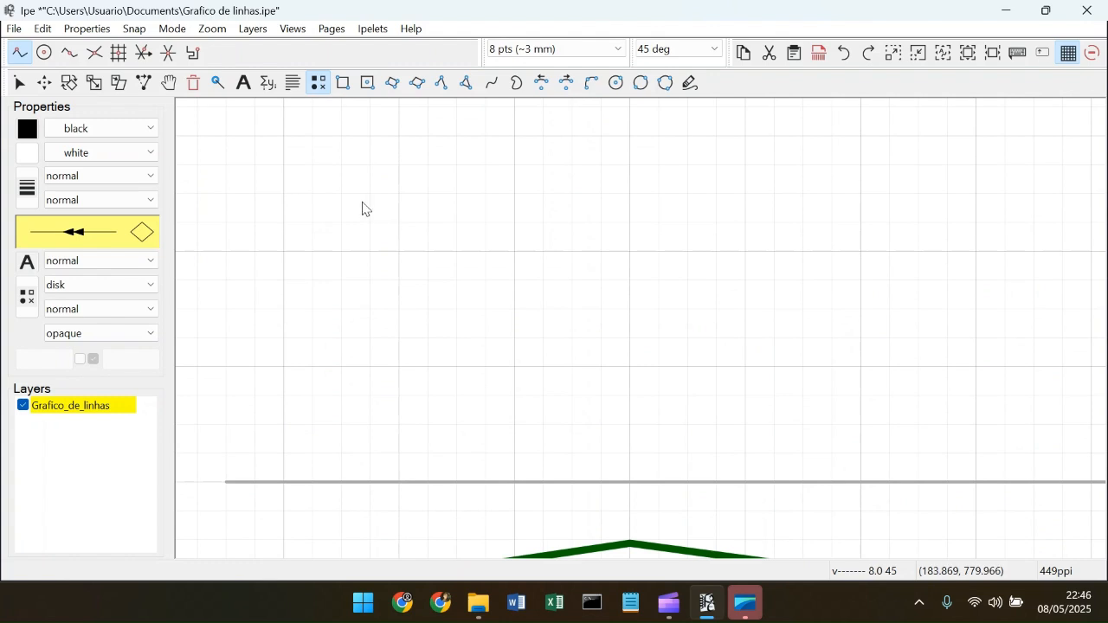
{"action": "scroll", "coordinate": [416, 311], "scroll_direction": "up", "scroll_amount": 1}
{"action": "scroll", "coordinate": [423, 276], "scroll_direction": "up", "scroll_amount": 3}
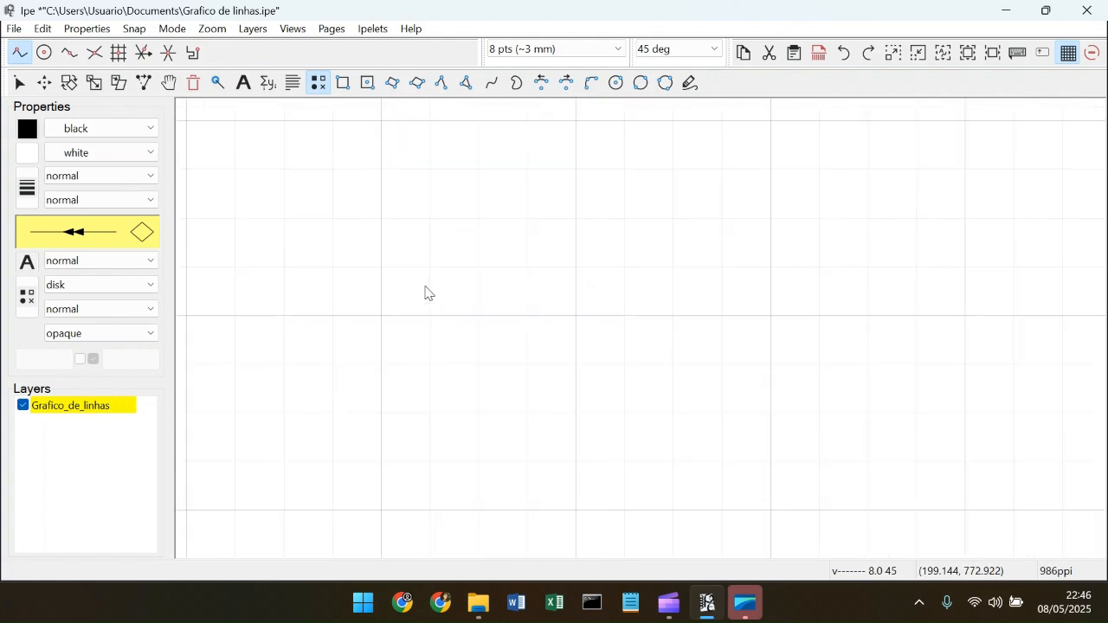
{"action": "left_click", "coordinate": [408, 241]}
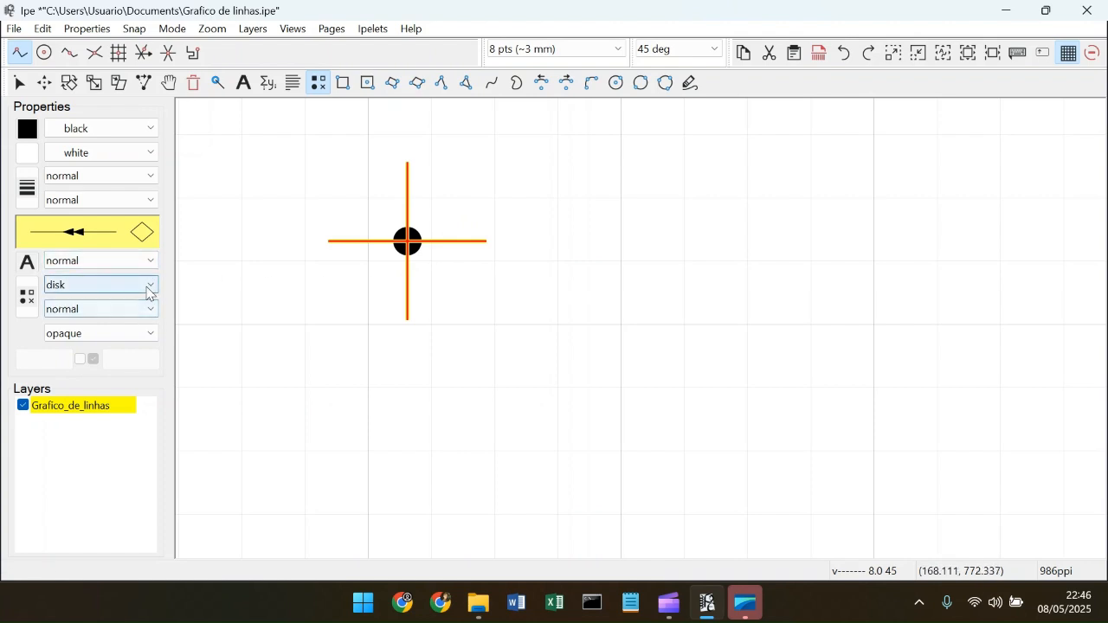
Step: Change the mark's shape to square and then to cross, and deselect it
{"action": "left_click", "coordinate": [148, 287]}
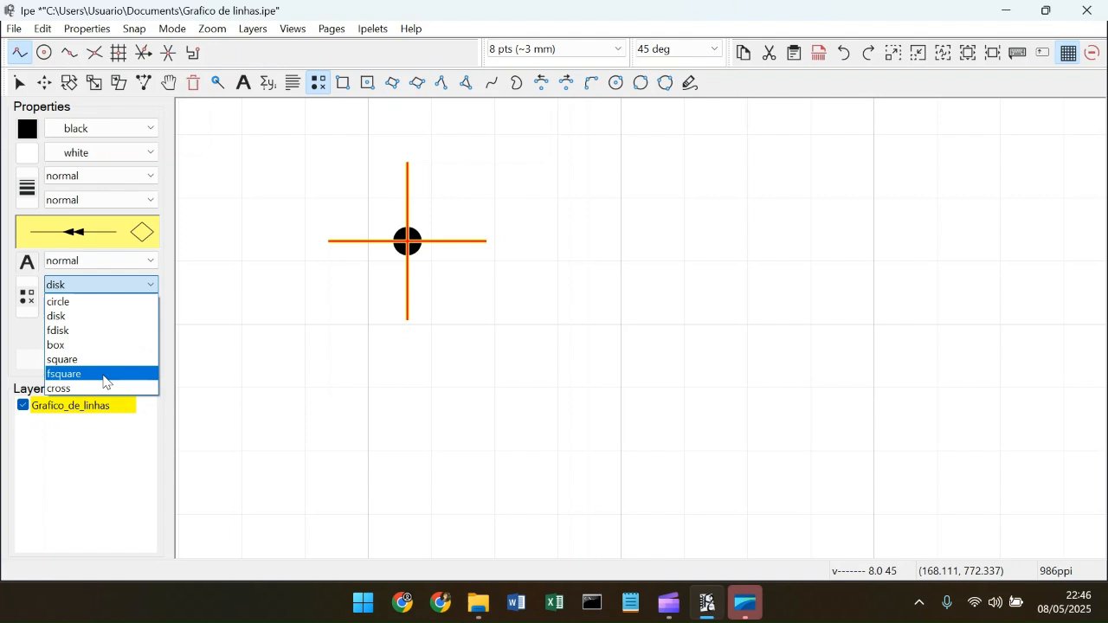
{"action": "left_click", "coordinate": [106, 362]}
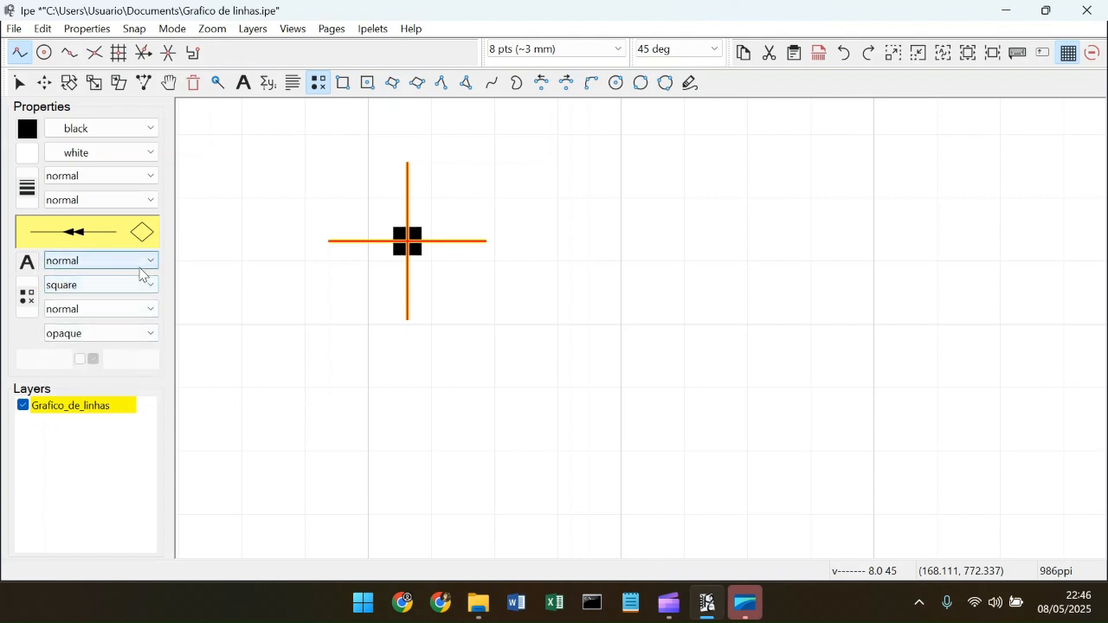
{"action": "key", "text": "s"}
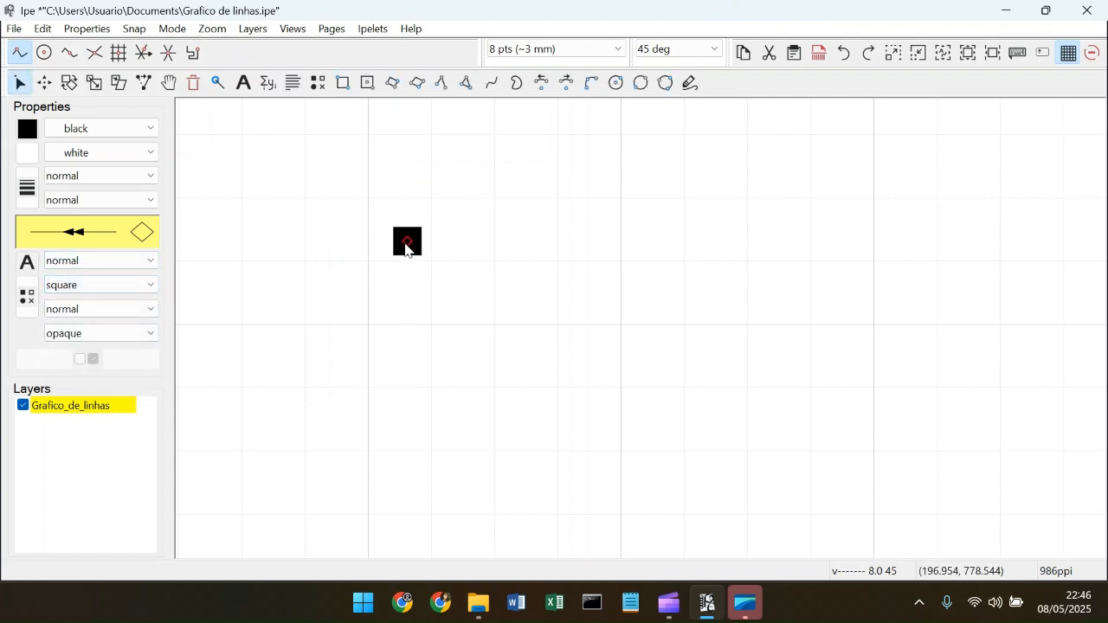
{"action": "left_click", "coordinate": [408, 240]}
{"action": "left_click", "coordinate": [150, 283]}
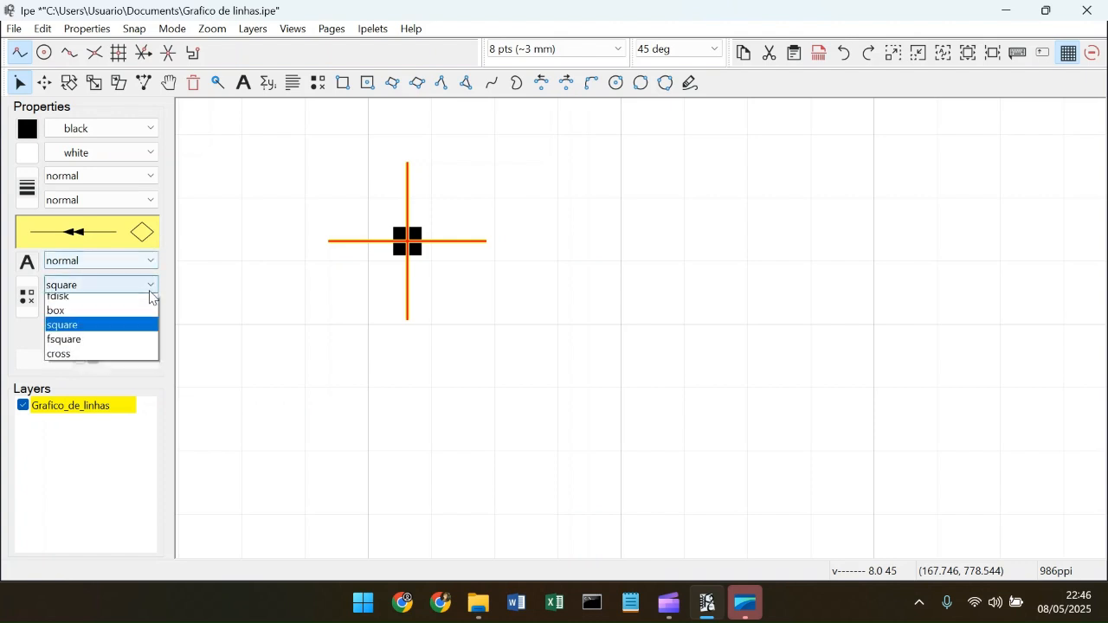
{"action": "left_click", "coordinate": [109, 393]}
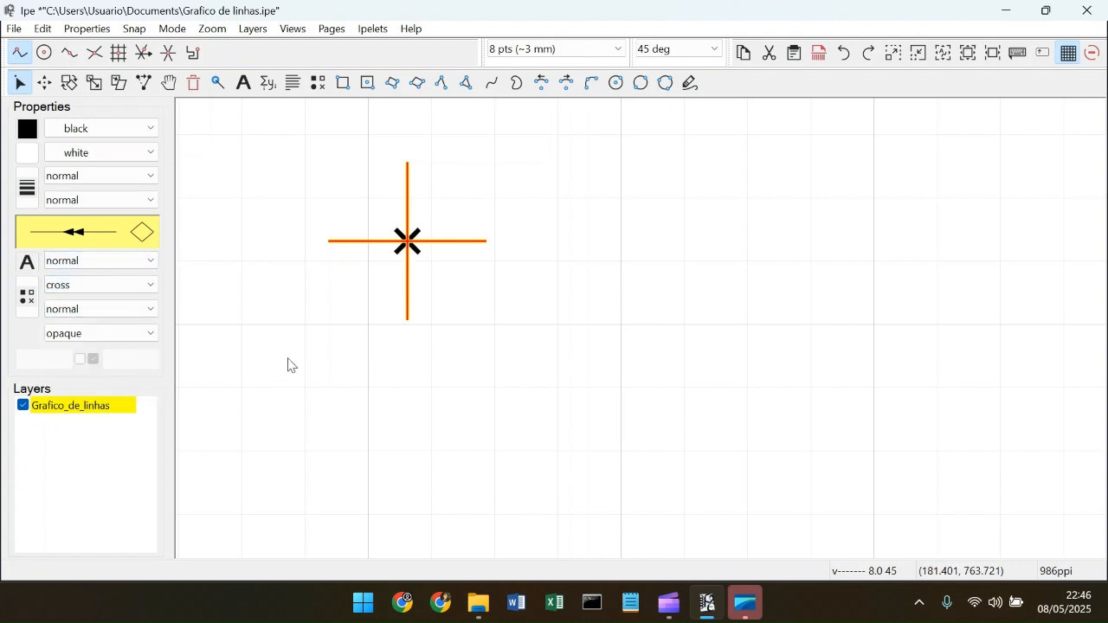
{"action": "left_click", "coordinate": [295, 348]}
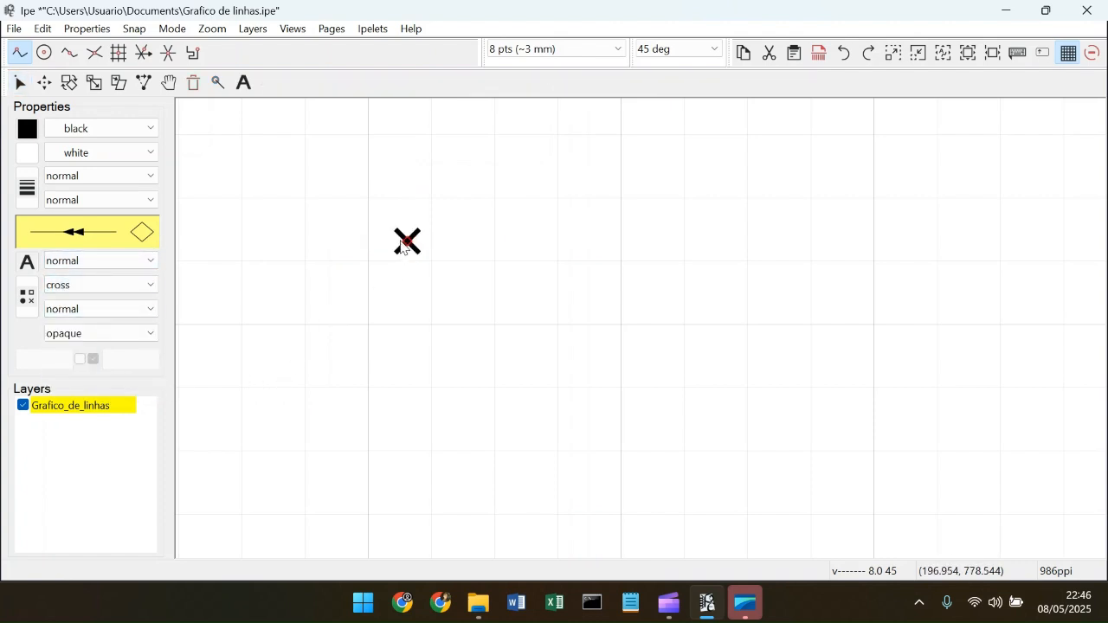
Step: Set the cross mark's shape to disk
{"action": "left_click", "coordinate": [404, 251]}
{"action": "left_click", "coordinate": [130, 288]}
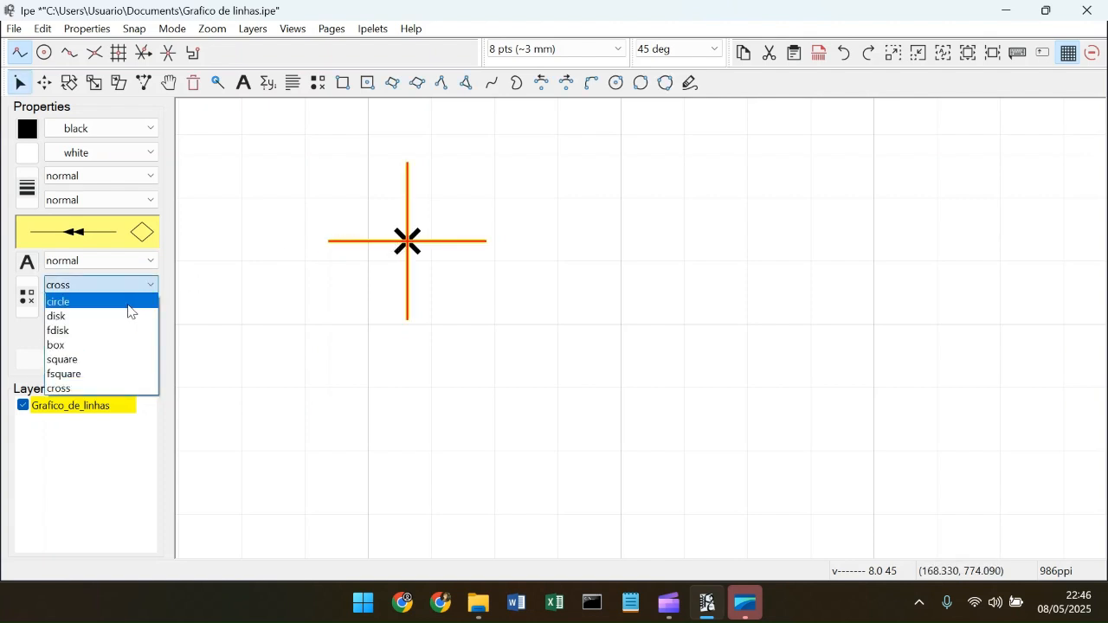
{"action": "left_click", "coordinate": [108, 320]}
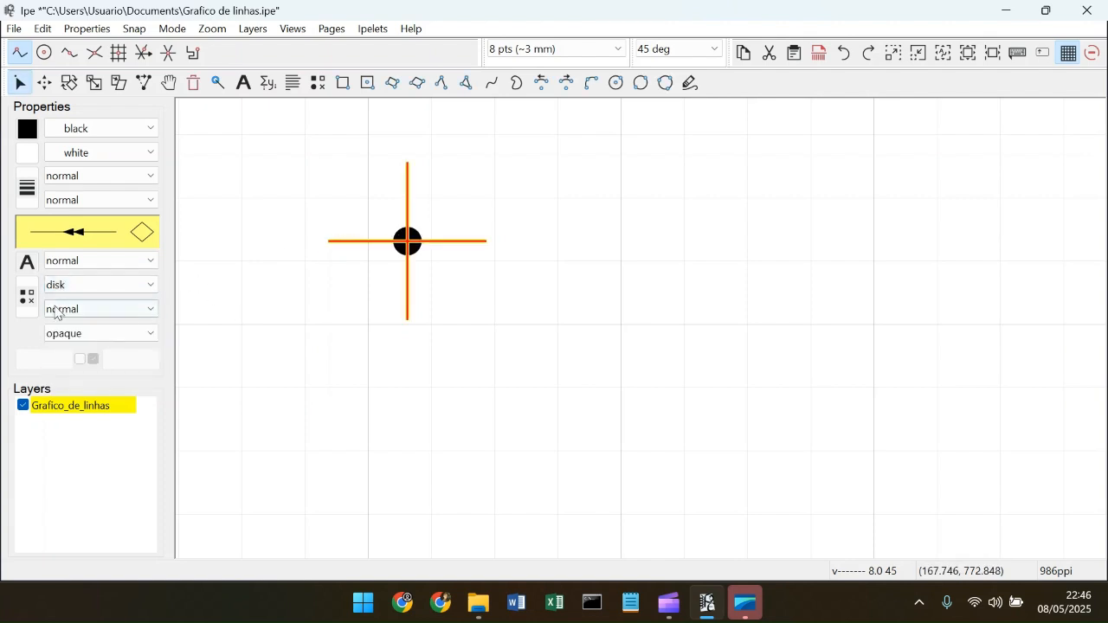
Step: Set the disk mark's symbol size to 6 and its stroke color to darkmagenta
{"action": "left_click", "coordinate": [31, 301]}
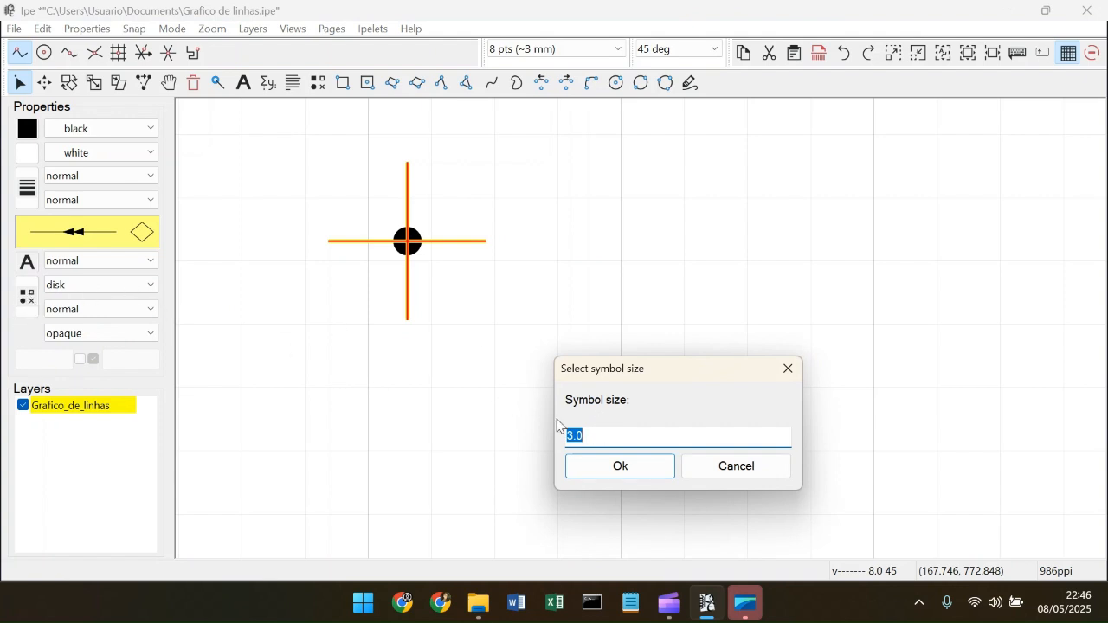
{"action": "type", "text": "6"}
{"action": "key", "text": "Return"}
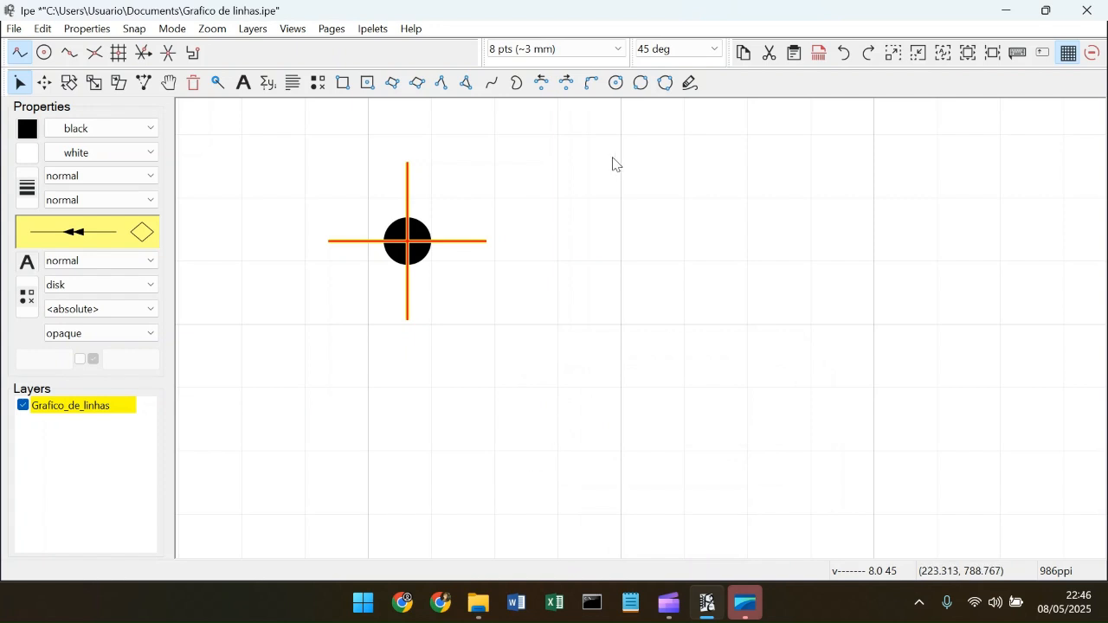
{"action": "left_click", "coordinate": [143, 129]}
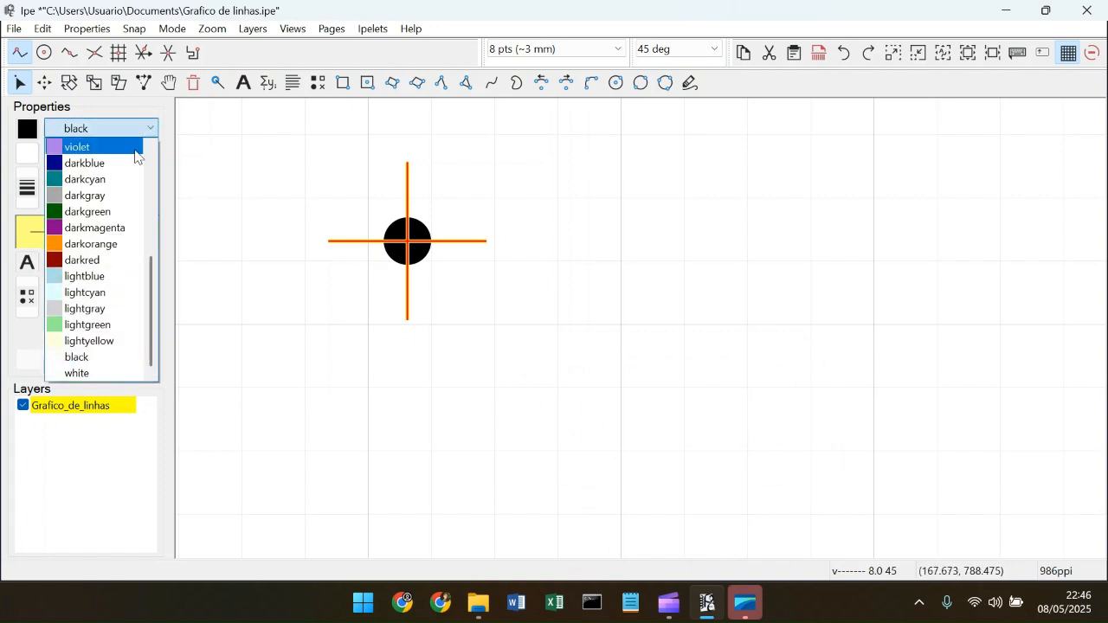
{"action": "left_click", "coordinate": [90, 228]}
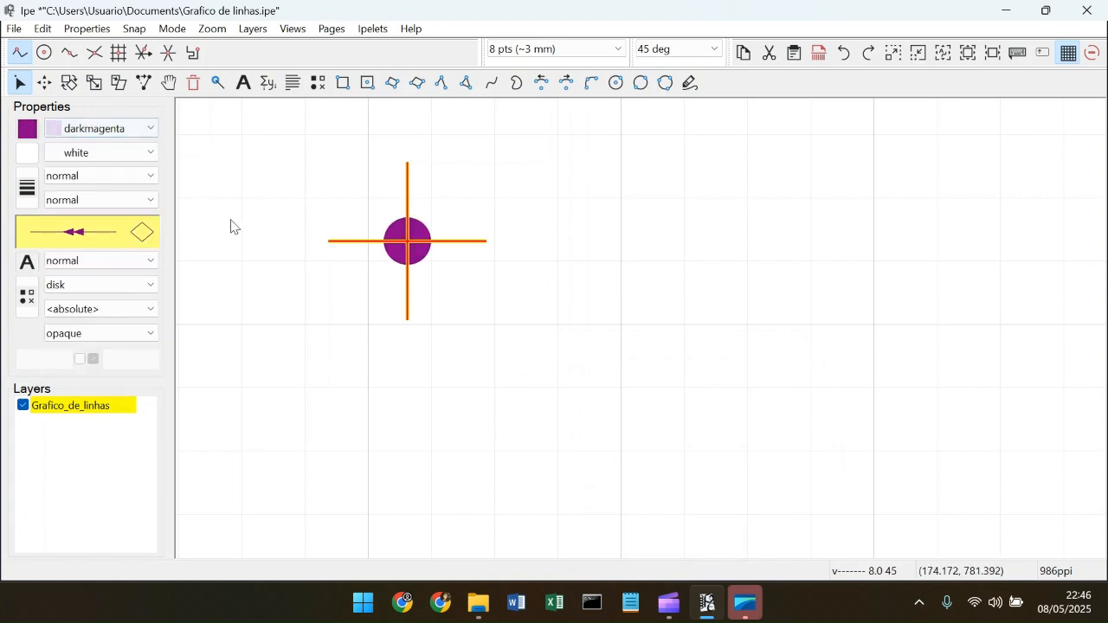
{"action": "left_click", "coordinate": [465, 290]}
Step: Delete the darkmagenta disk mark above the chart
{"action": "scroll", "coordinate": [482, 297], "scroll_direction": "down", "scroll_amount": 7}
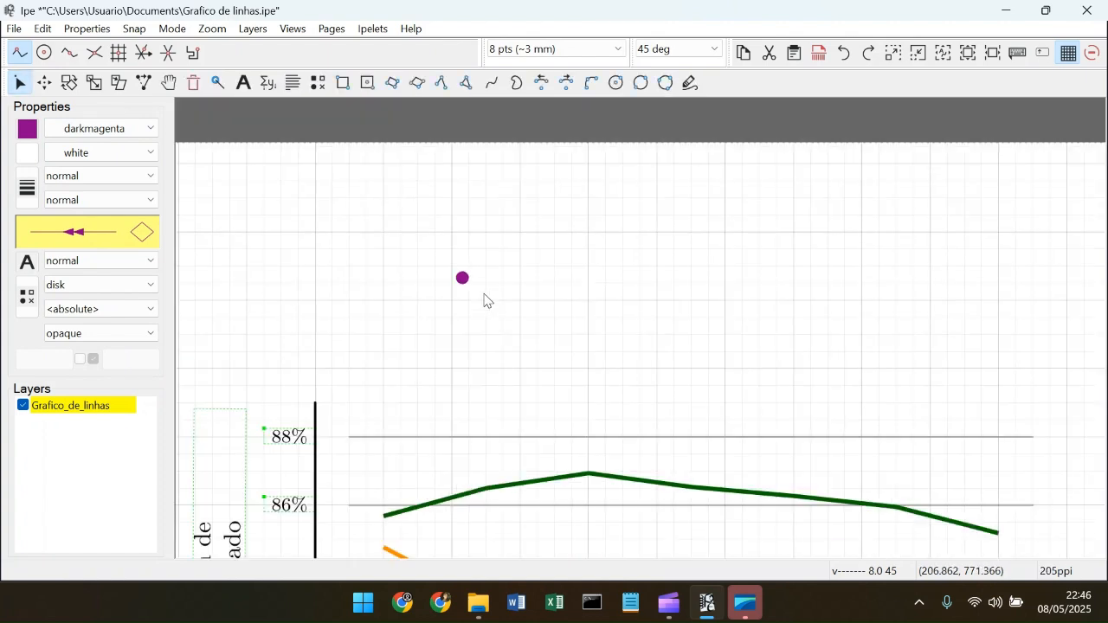
{"action": "scroll", "coordinate": [564, 324], "scroll_direction": "up", "scroll_amount": 3}
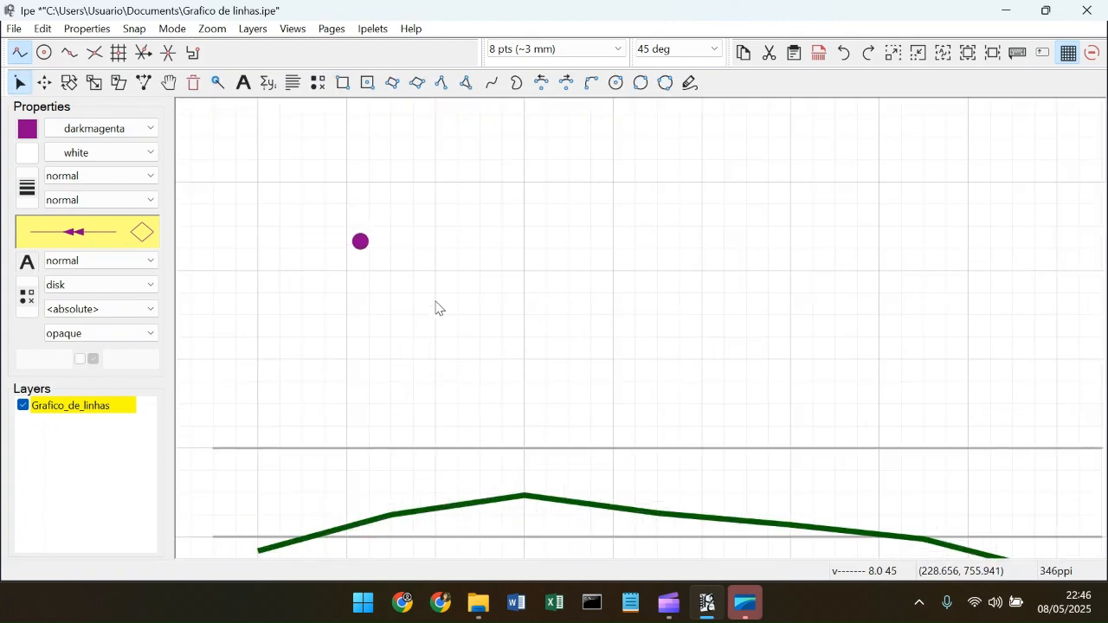
{"action": "left_click", "coordinate": [360, 245]}
{"action": "key", "text": "Delete"}
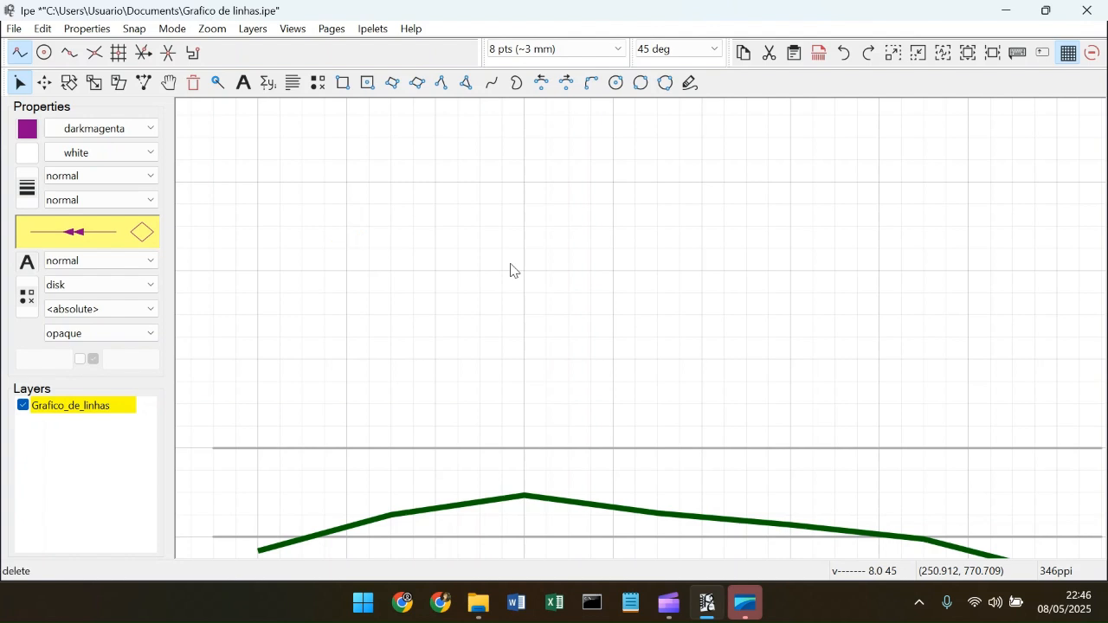
Step: Examine the whole line chart and the vertices of its green, orange and purple lines
{"action": "scroll", "coordinate": [520, 286], "scroll_direction": "down", "scroll_amount": 9}
{"action": "scroll", "coordinate": [718, 274], "scroll_direction": "down", "scroll_amount": 2}
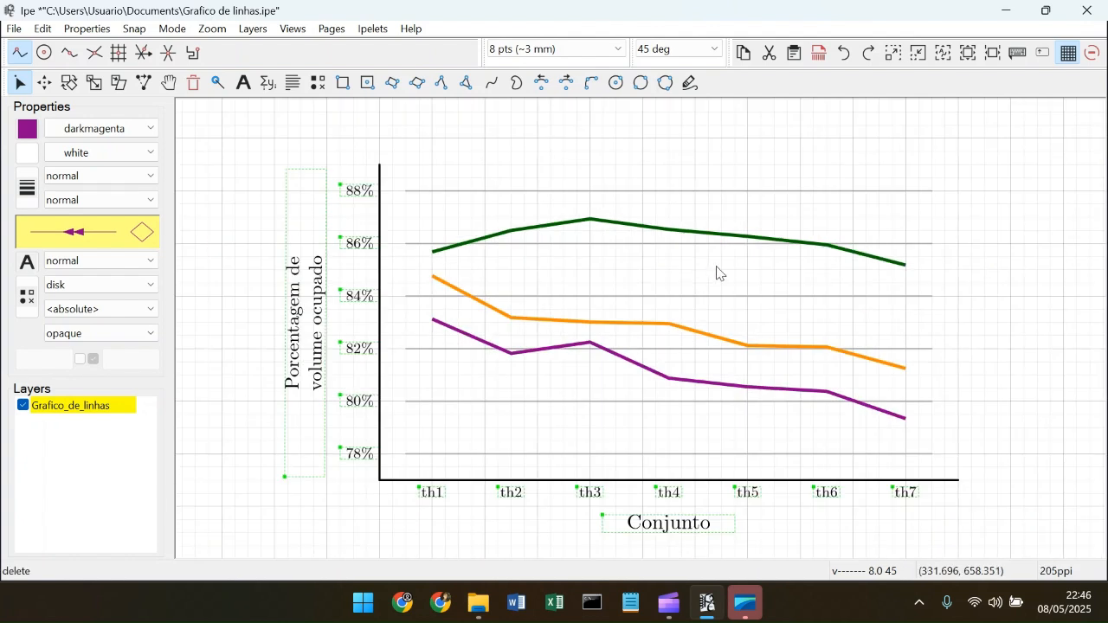
{"action": "scroll", "coordinate": [721, 263], "scroll_direction": "up", "scroll_amount": 1}
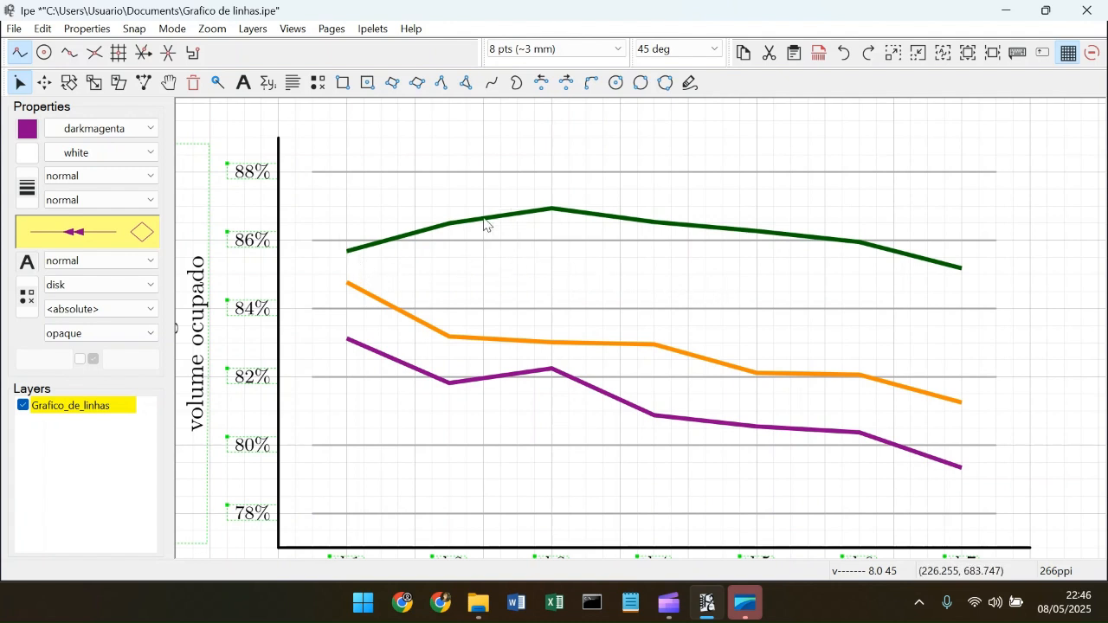
{"action": "scroll", "coordinate": [450, 232], "scroll_direction": "up", "scroll_amount": 3}
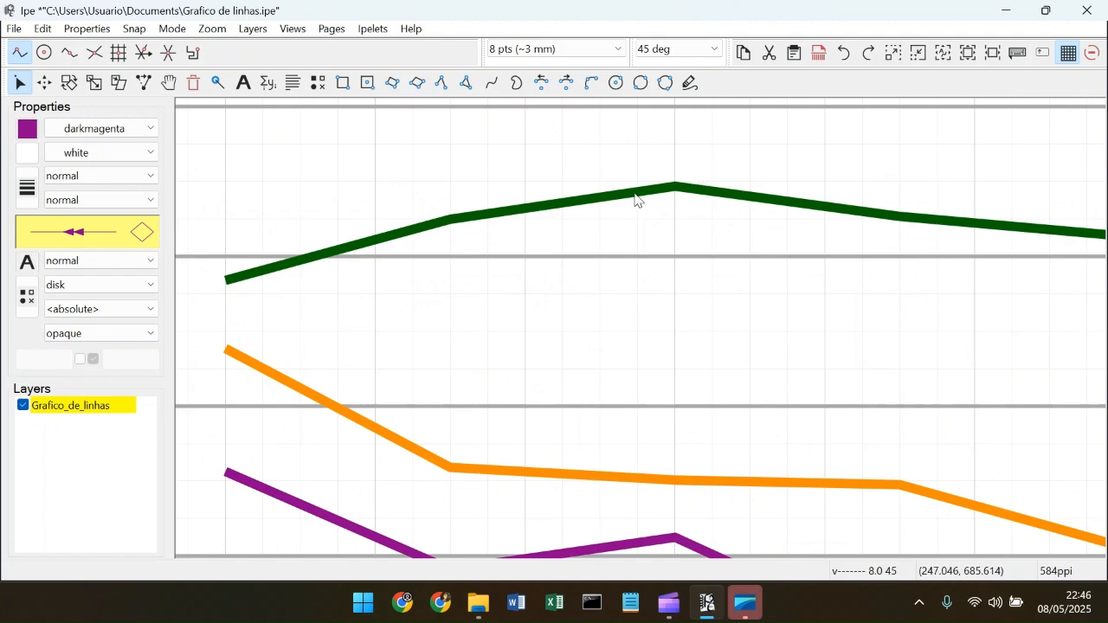
{"action": "scroll", "coordinate": [727, 227], "scroll_direction": "down", "scroll_amount": 4}
{"action": "scroll", "coordinate": [1007, 327], "scroll_direction": "up", "scroll_amount": 2}
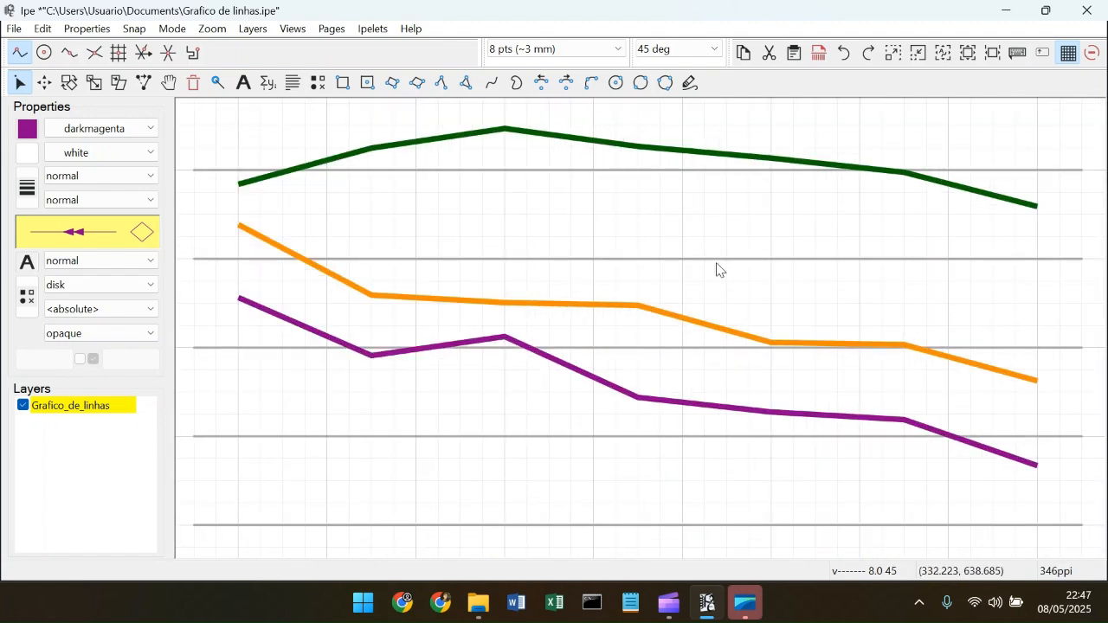
{"action": "scroll", "coordinate": [717, 270], "scroll_direction": "down", "scroll_amount": 2}
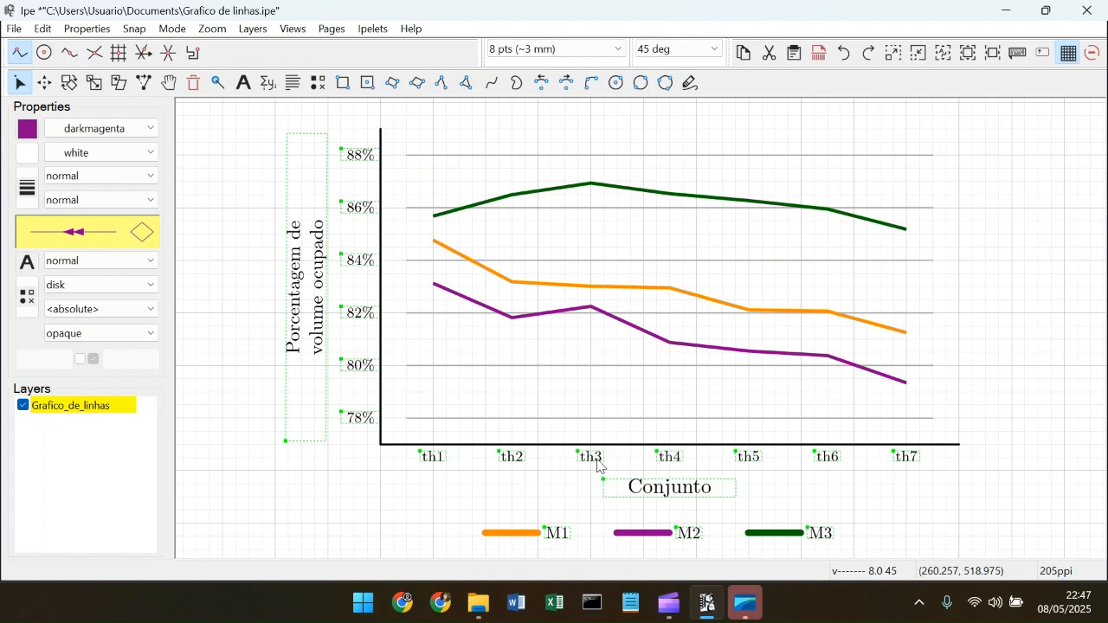
{"action": "scroll", "coordinate": [585, 187], "scroll_direction": "up", "scroll_amount": 2}
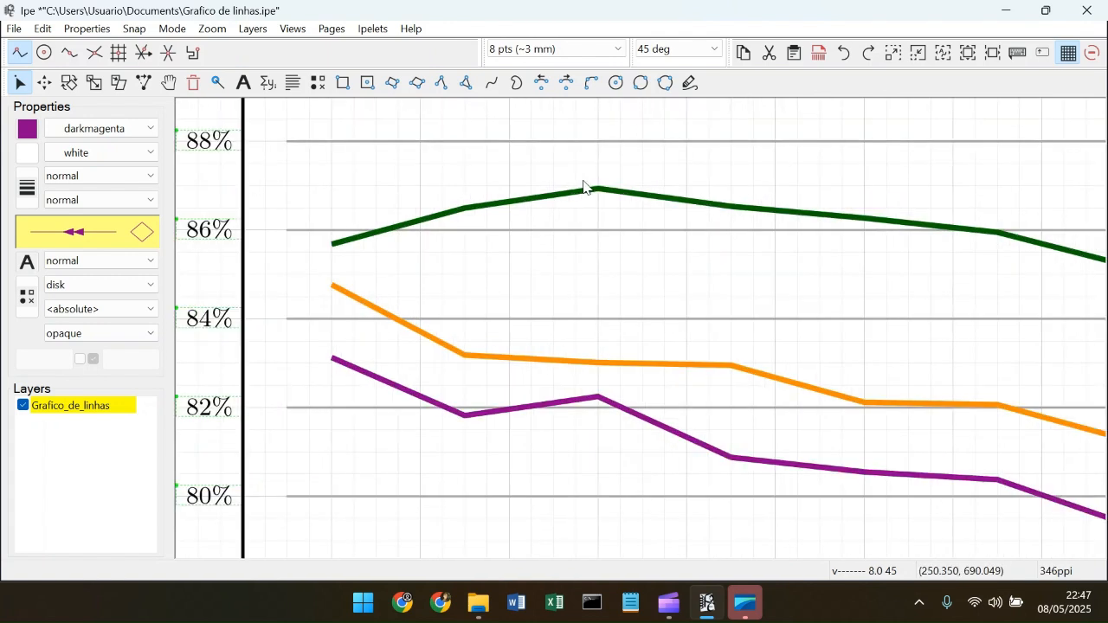
{"action": "scroll", "coordinate": [592, 189], "scroll_direction": "up", "scroll_amount": 1}
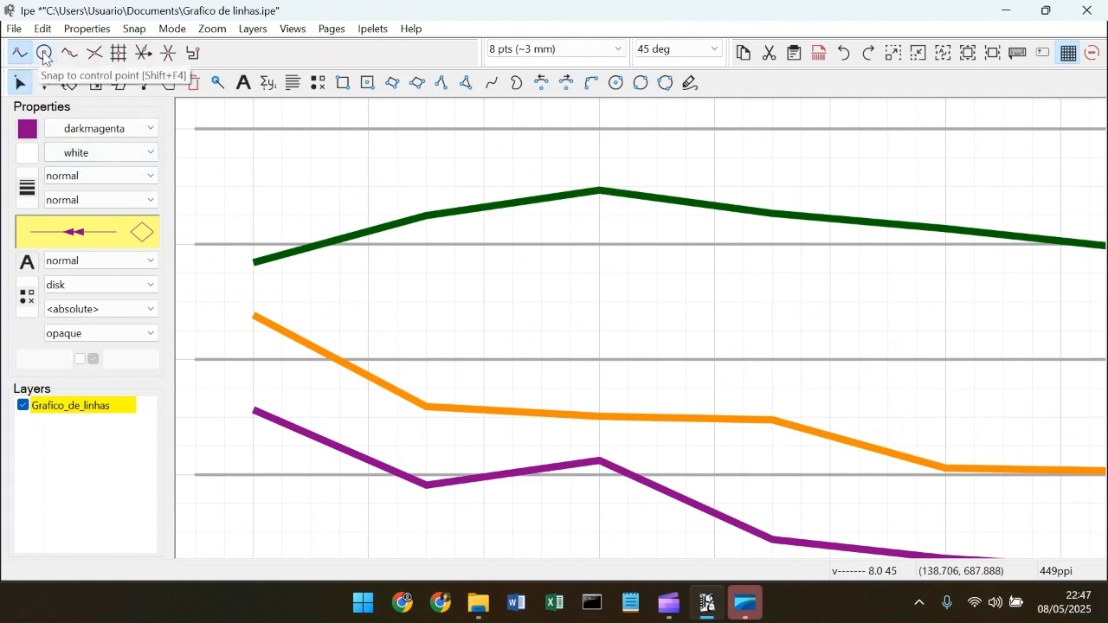
Step: Place a darkgreen disk mark snapped to the green line's first vertex, above th1
{"action": "left_click", "coordinate": [24, 54]}
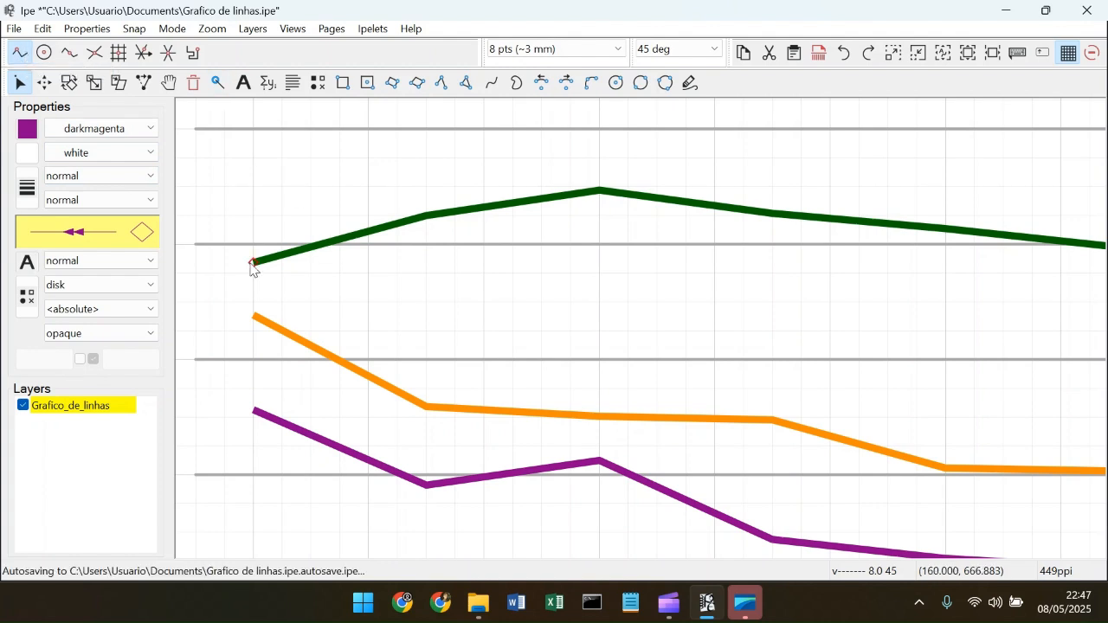
{"action": "scroll", "coordinate": [257, 269], "scroll_direction": "up", "scroll_amount": 4}
{"action": "scroll", "coordinate": [248, 268], "scroll_direction": "down", "scroll_amount": 3}
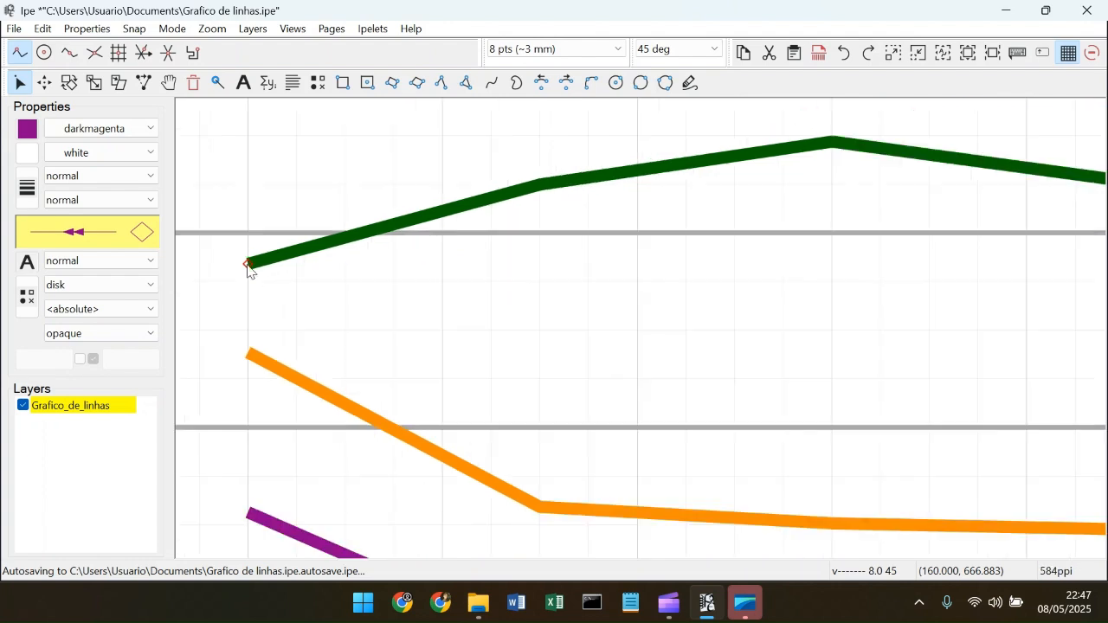
{"action": "left_click", "coordinate": [327, 82]}
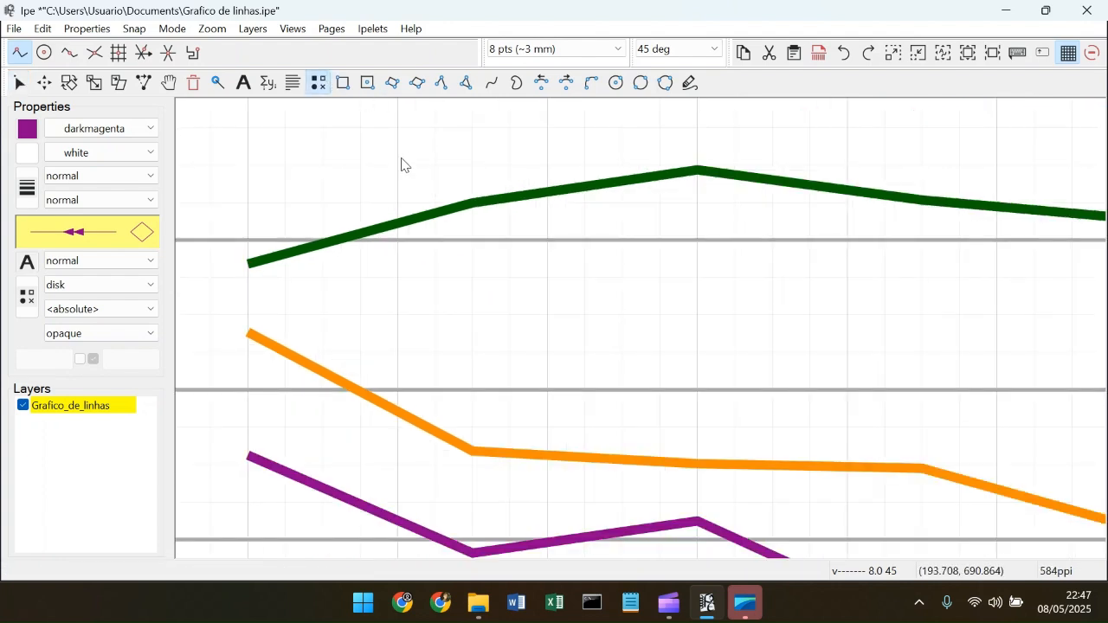
{"action": "left_click", "coordinate": [141, 132]}
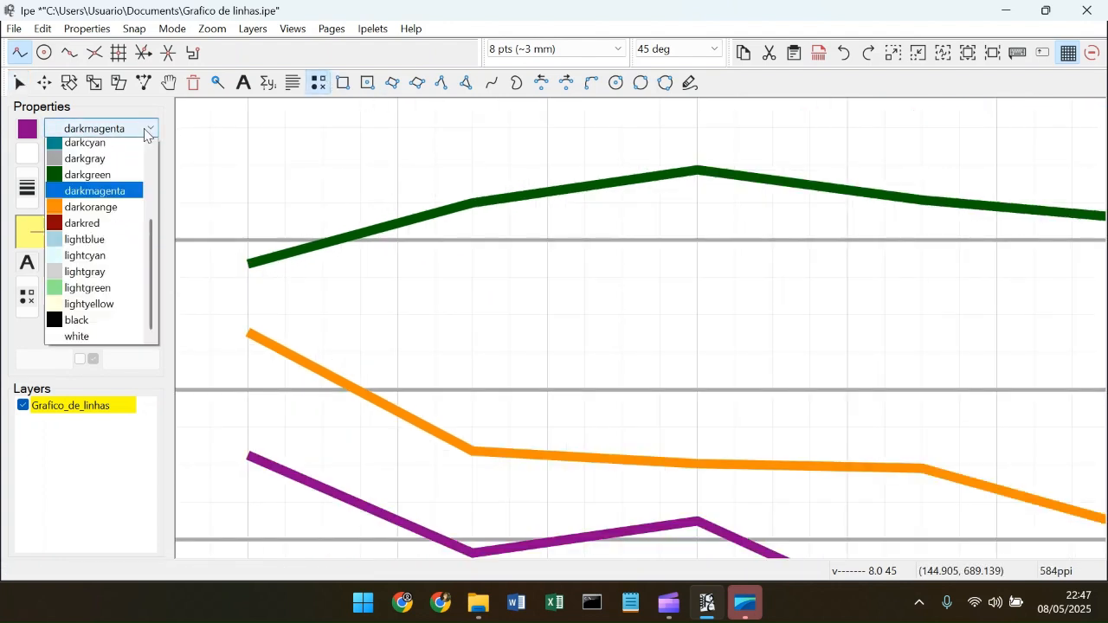
{"action": "scroll", "coordinate": [113, 217], "scroll_direction": "up", "scroll_amount": 1}
{"action": "left_click", "coordinate": [110, 215]}
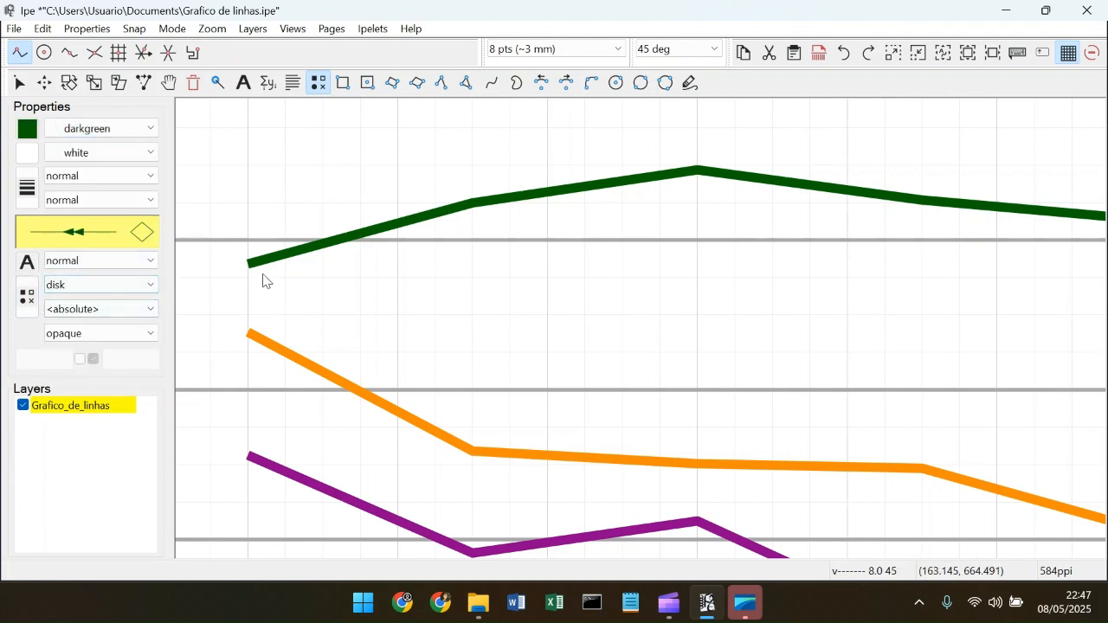
{"action": "scroll", "coordinate": [251, 269], "scroll_direction": "up", "scroll_amount": 3}
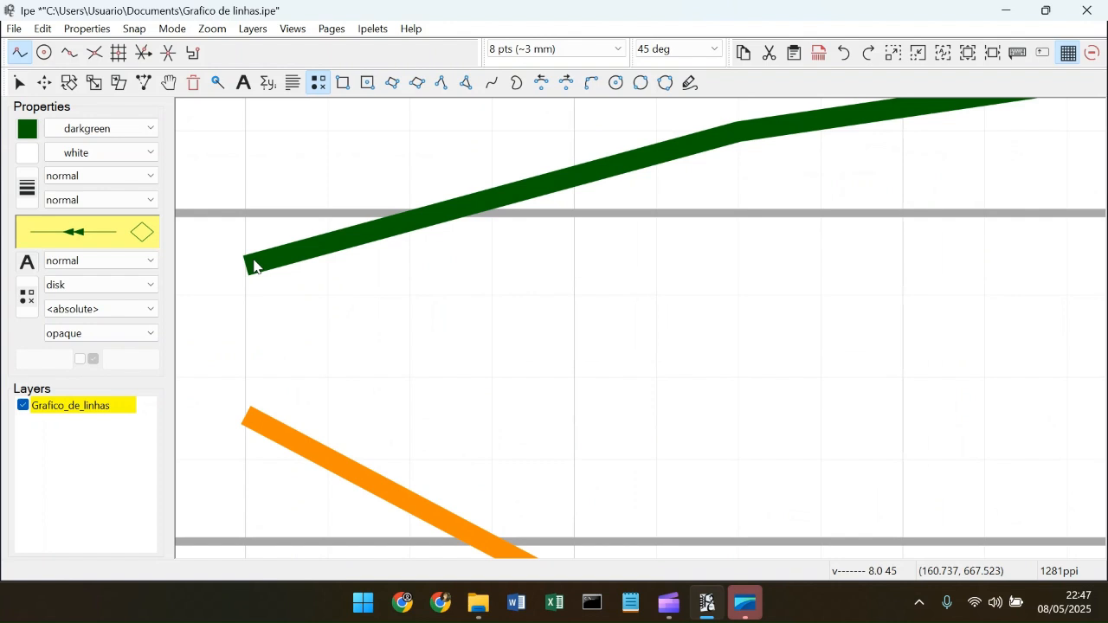
{"action": "left_click", "coordinate": [248, 265]}
{"action": "scroll", "coordinate": [347, 275], "scroll_direction": "down", "scroll_amount": 5}
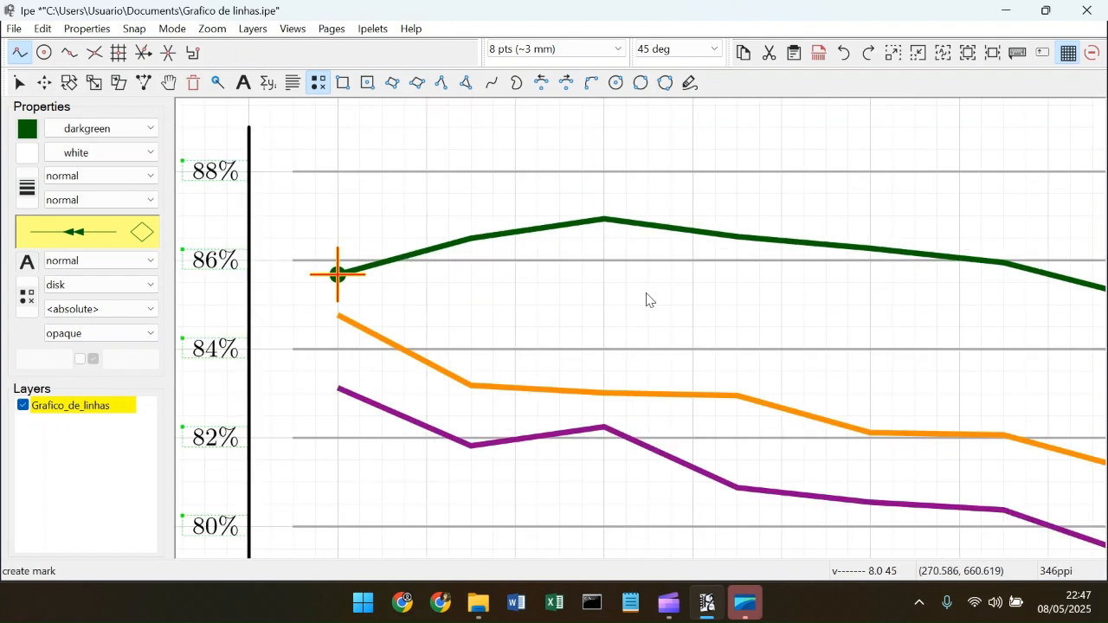
Step: Place darkgreen disk marks on the green line's second and third vertices, above th2 and th3
{"action": "scroll", "coordinate": [758, 283], "scroll_direction": "up", "scroll_amount": 2}
{"action": "scroll", "coordinate": [493, 329], "scroll_direction": "up", "scroll_amount": 1}
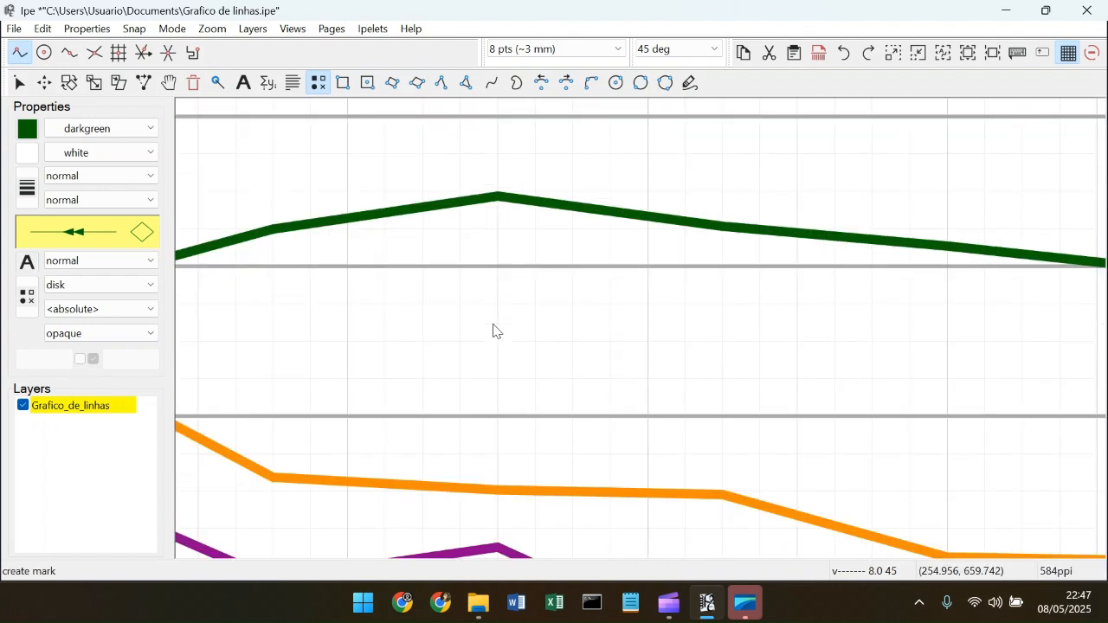
{"action": "left_click", "coordinate": [273, 230]}
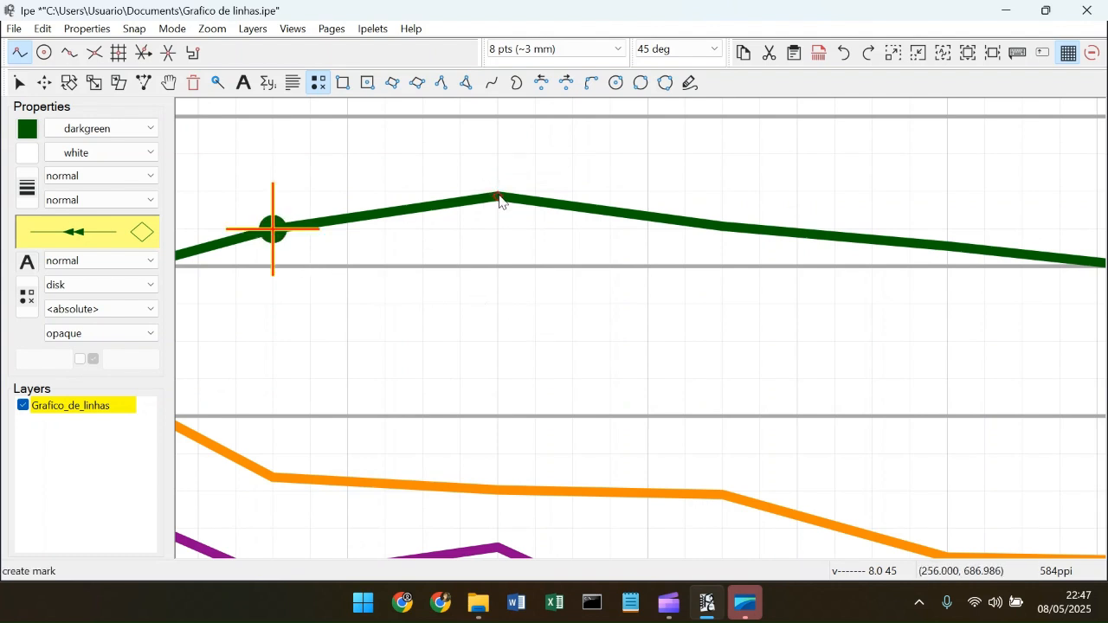
{"action": "scroll", "coordinate": [501, 208], "scroll_direction": "up", "scroll_amount": 2}
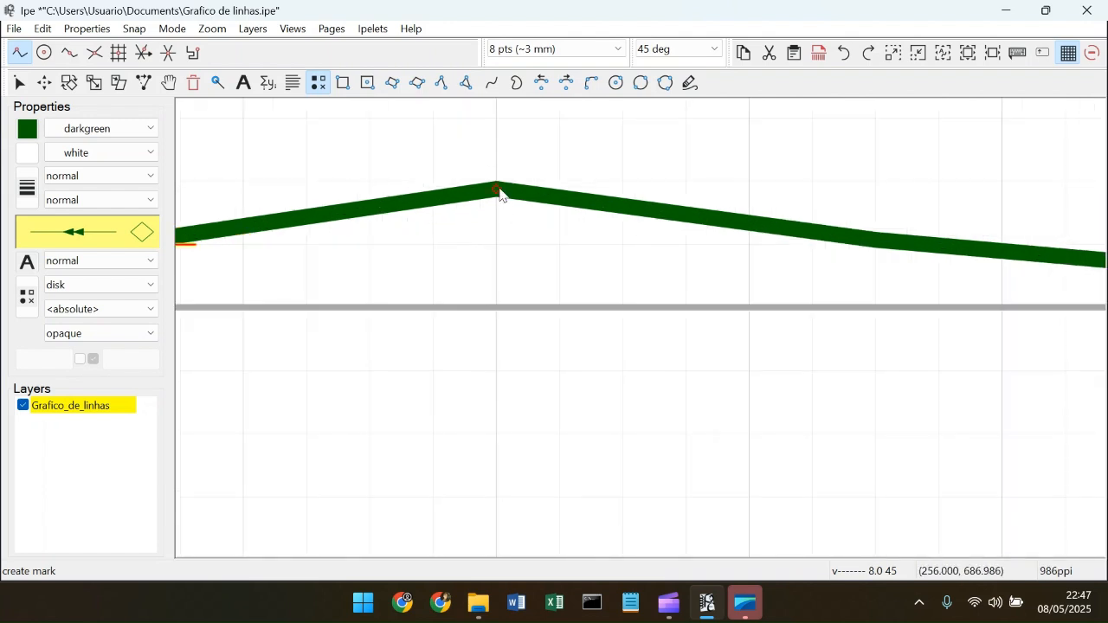
{"action": "left_click", "coordinate": [499, 190]}
Step: Place darkgreen disk marks on the green line's fourth and fifth vertices, above th4 and th5
{"action": "scroll", "coordinate": [563, 251], "scroll_direction": "down", "scroll_amount": 6}
{"action": "scroll", "coordinate": [551, 253], "scroll_direction": "up", "scroll_amount": 4}
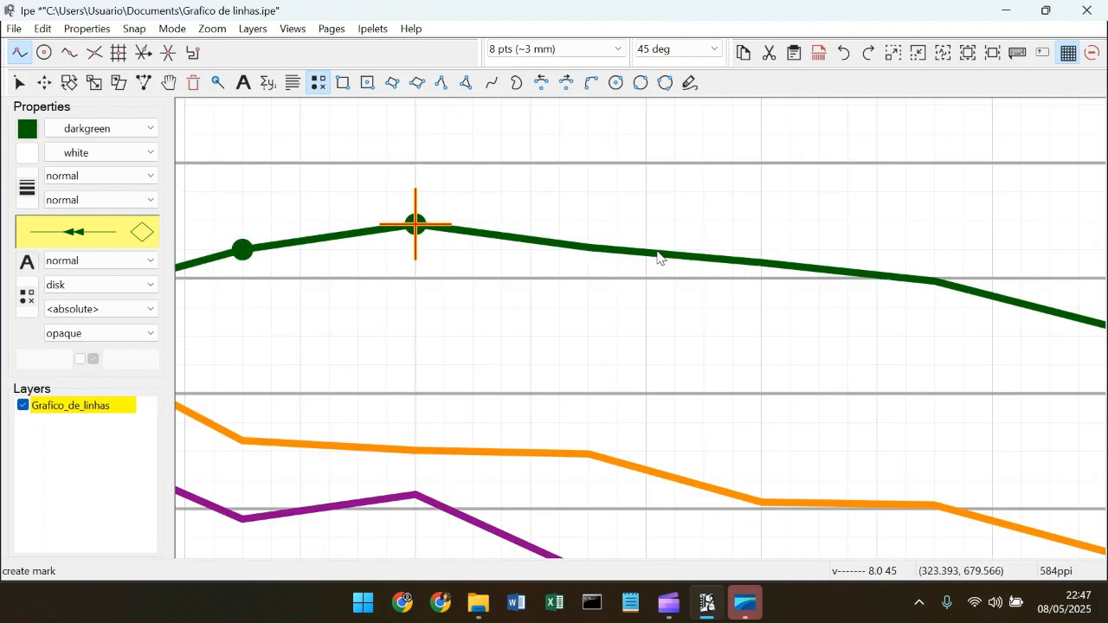
{"action": "scroll", "coordinate": [566, 250], "scroll_direction": "up", "scroll_amount": 4}
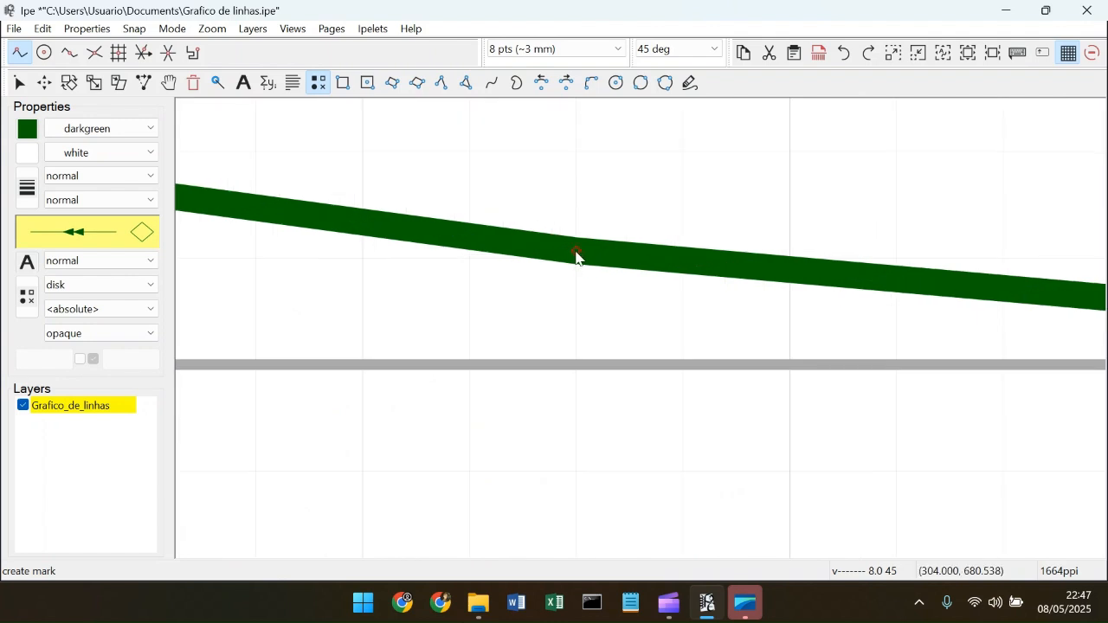
{"action": "left_click", "coordinate": [578, 258]}
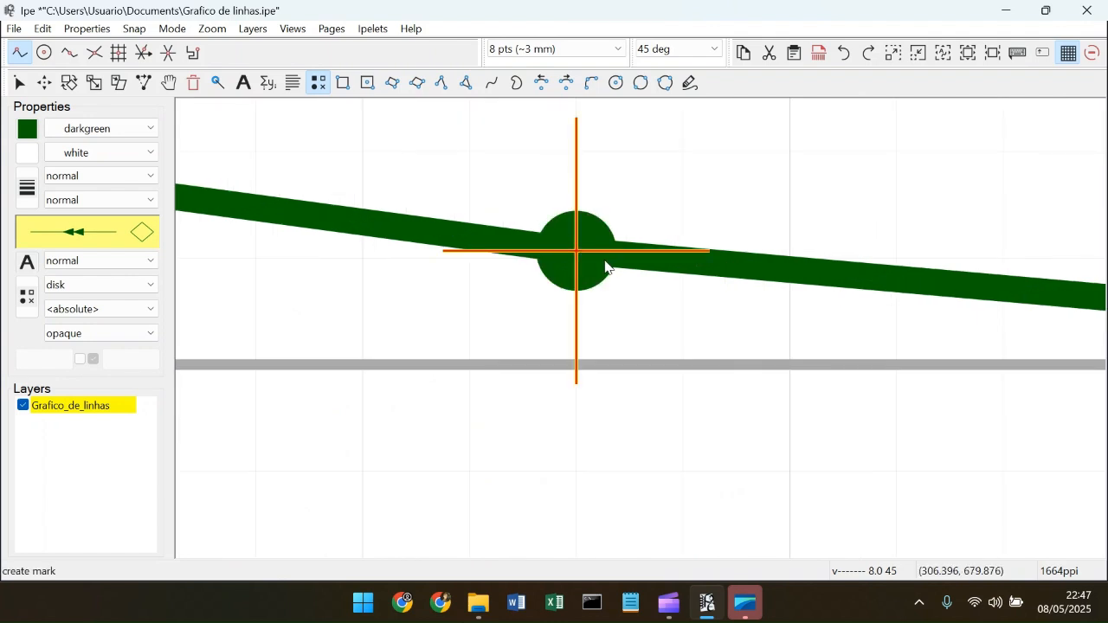
{"action": "scroll", "coordinate": [603, 268], "scroll_direction": "down", "scroll_amount": 6}
{"action": "scroll", "coordinate": [603, 268], "scroll_direction": "down", "scroll_amount": 2}
{"action": "scroll", "coordinate": [601, 264], "scroll_direction": "up", "scroll_amount": 4}
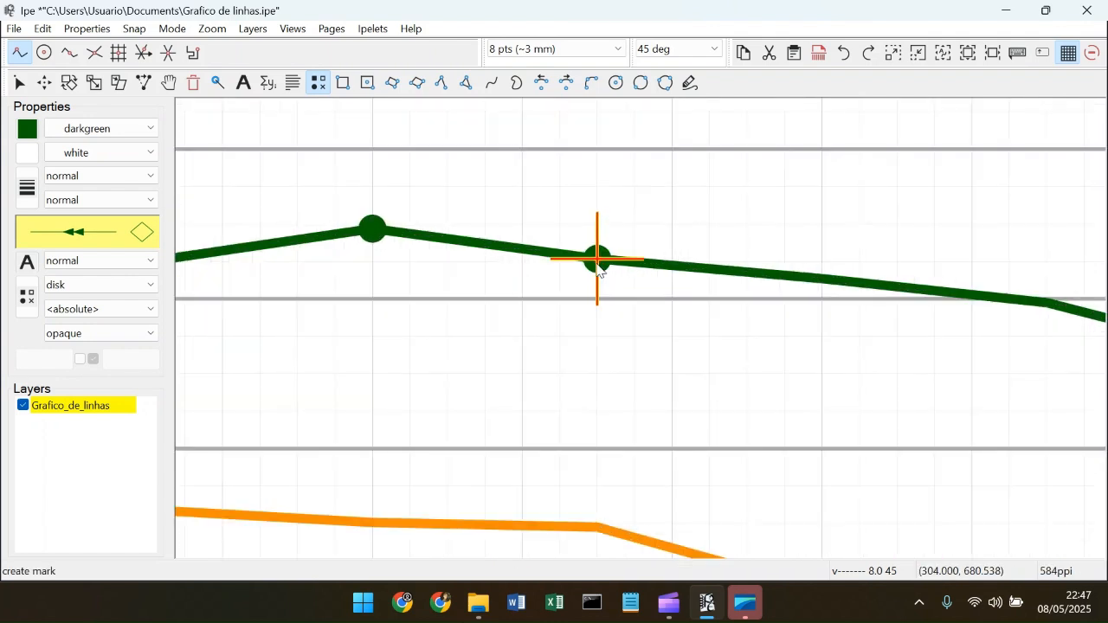
{"action": "left_click", "coordinate": [827, 283]}
Step: Place darkgreen disk marks on the green line's last two vertices, above th6 and th7, and clear the selection
{"action": "scroll", "coordinate": [952, 290], "scroll_direction": "down", "scroll_amount": 4}
{"action": "scroll", "coordinate": [1009, 304], "scroll_direction": "up", "scroll_amount": 4}
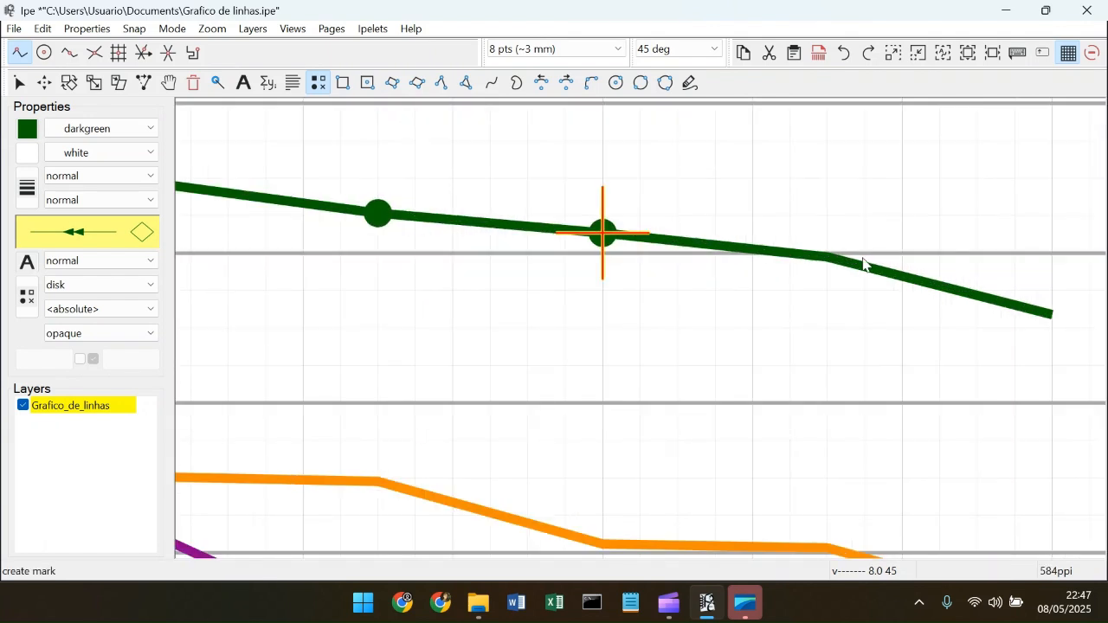
{"action": "scroll", "coordinate": [866, 251], "scroll_direction": "up", "scroll_amount": 4}
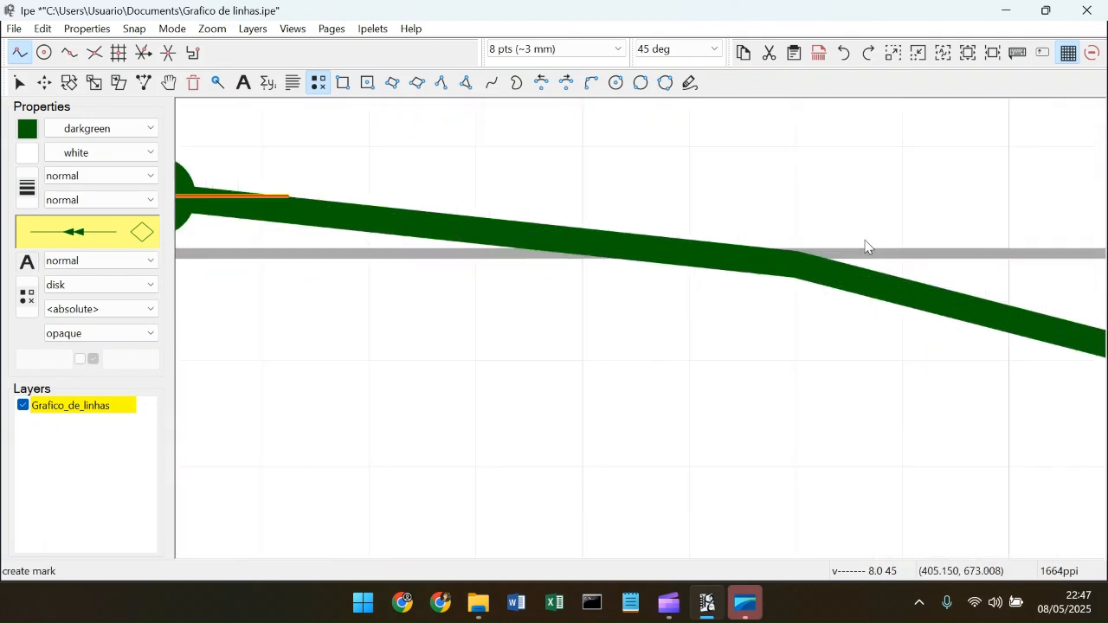
{"action": "left_click", "coordinate": [796, 267]}
{"action": "scroll", "coordinate": [848, 265], "scroll_direction": "down", "scroll_amount": 6}
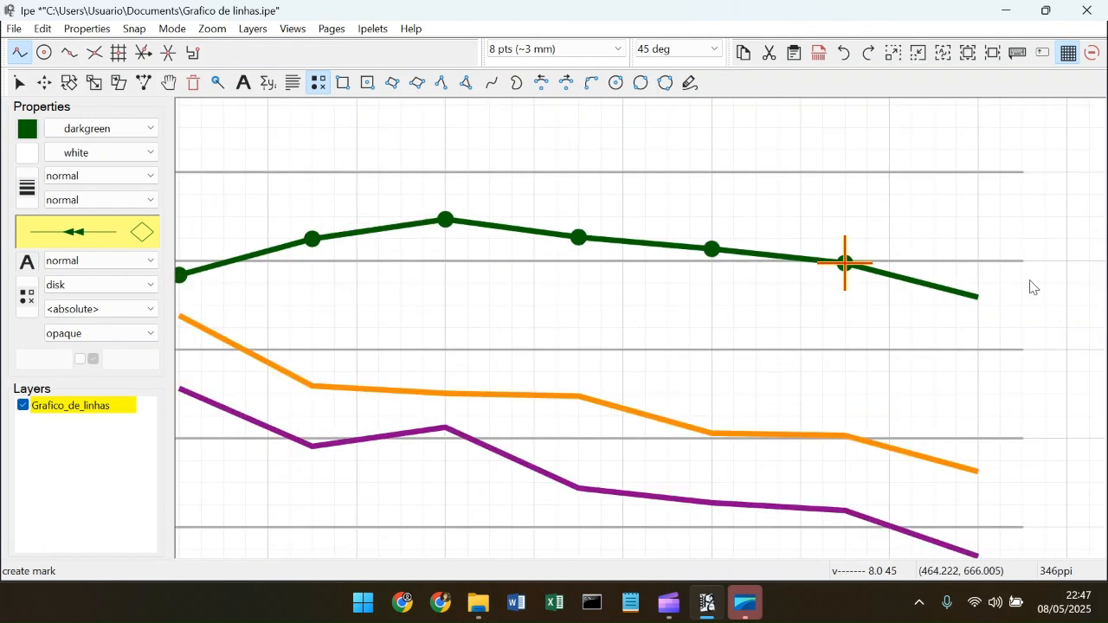
{"action": "left_click", "coordinate": [979, 299]}
{"action": "scroll", "coordinate": [532, 312], "scroll_direction": "down", "scroll_amount": 4}
{"action": "scroll", "coordinate": [531, 312], "scroll_direction": "up", "scroll_amount": 2}
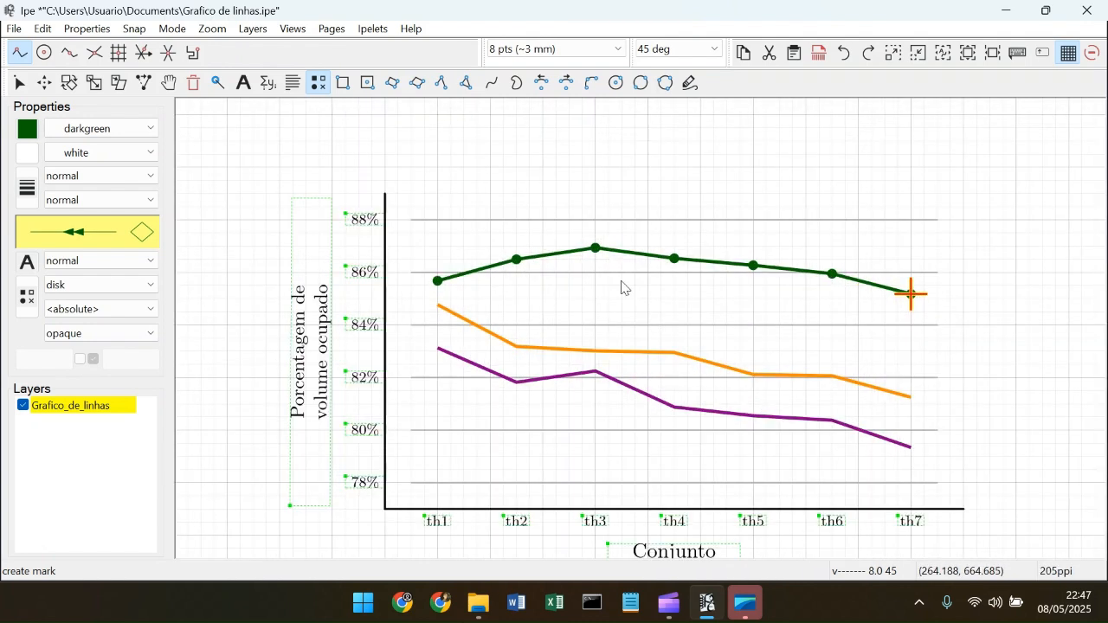
{"action": "key", "text": "s"}
{"action": "left_click", "coordinate": [866, 192]}
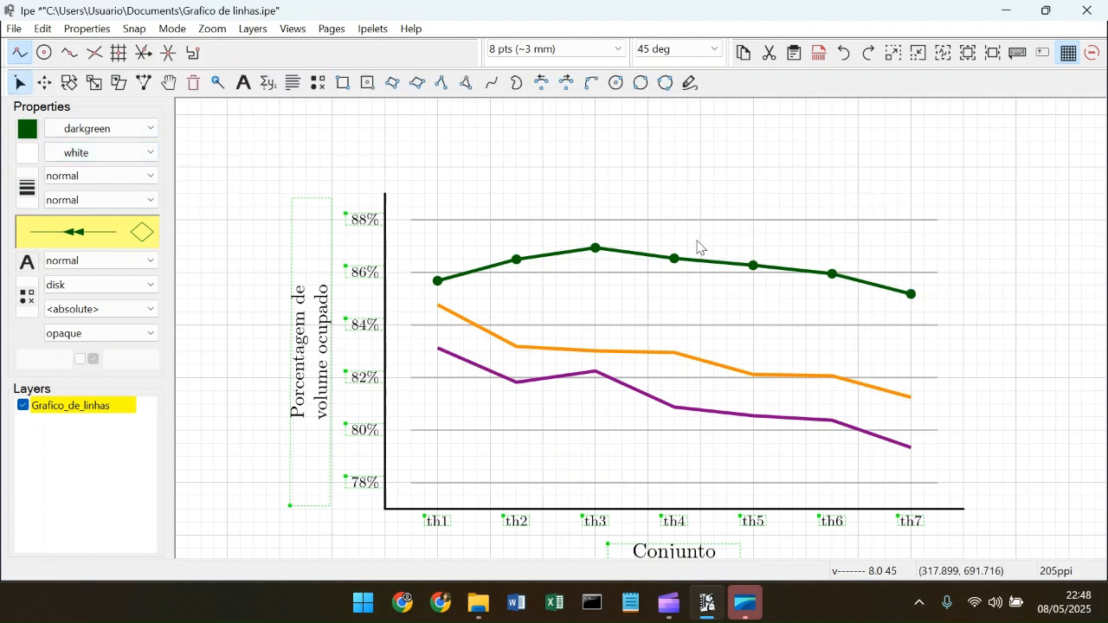
{"action": "scroll", "coordinate": [697, 242], "scroll_direction": "up", "scroll_amount": 1}
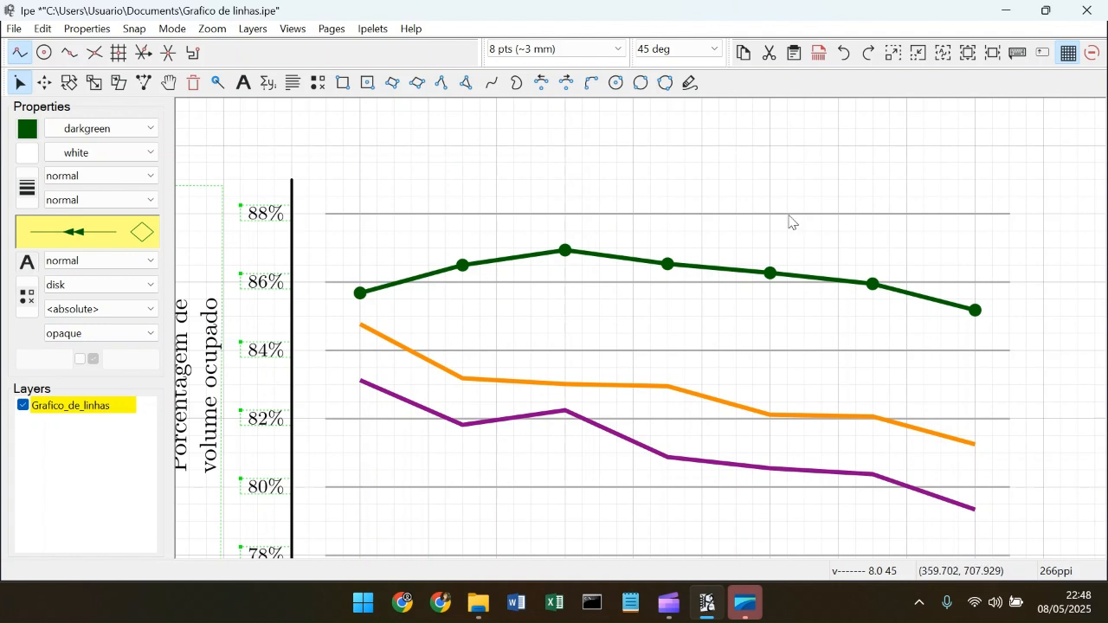
Step: Create a new view on the current page
{"action": "mouse_move", "coordinate": [709, 608]}
{"action": "left_click", "coordinate": [292, 30]}
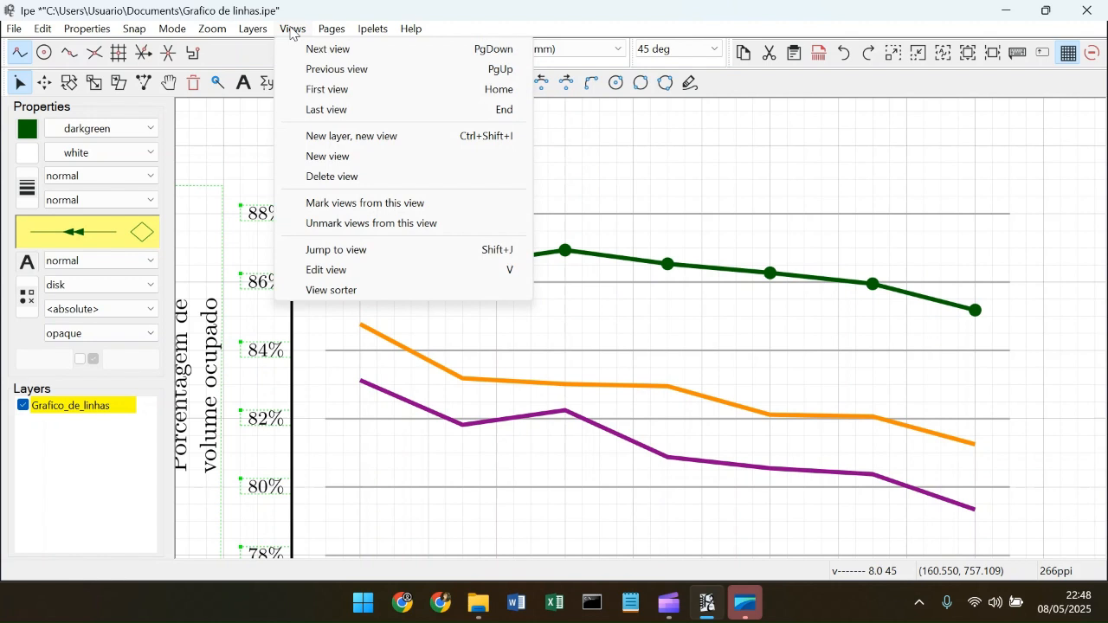
{"action": "left_click", "coordinate": [346, 158]}
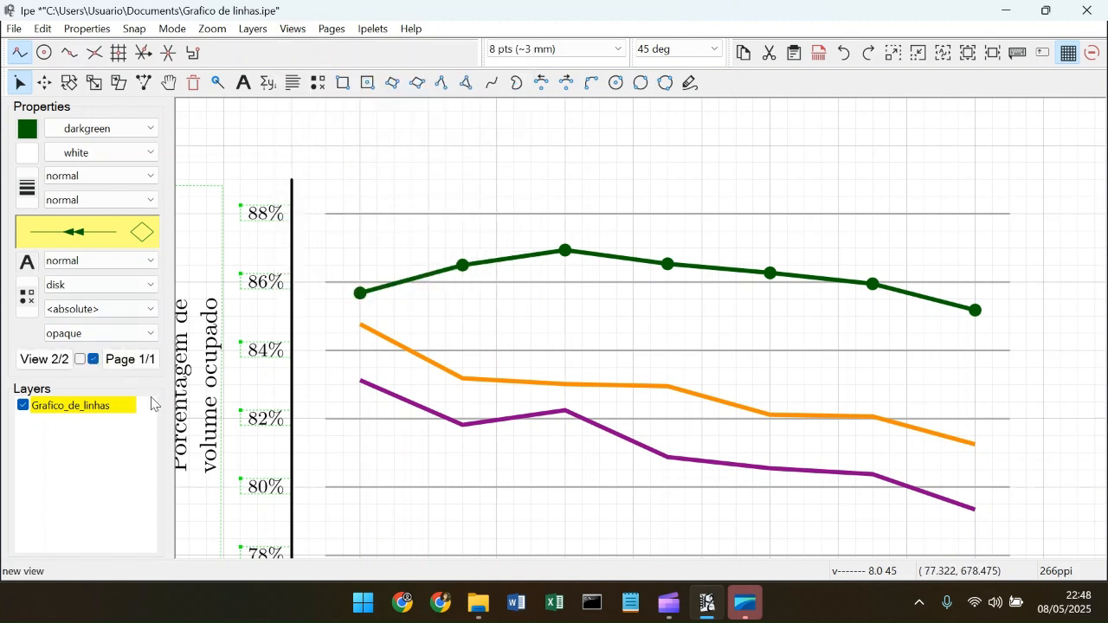
Step: Open the overview of the page's views, look at the two thumbnails, and close its Select view window
{"action": "left_click", "coordinate": [43, 359]}
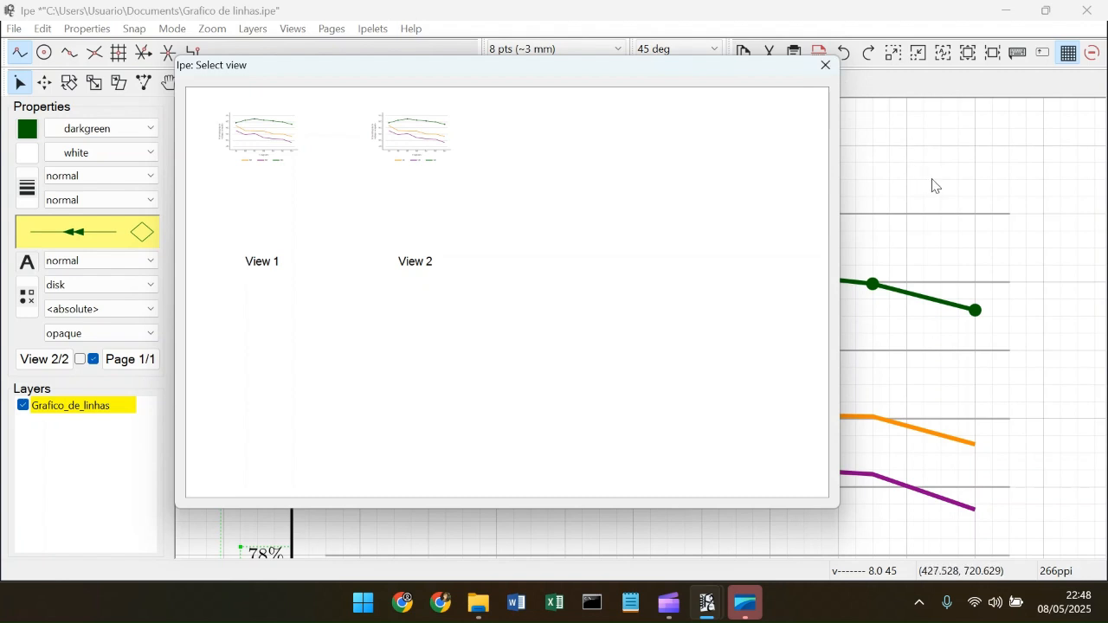
{"action": "key", "text": "Escape"}
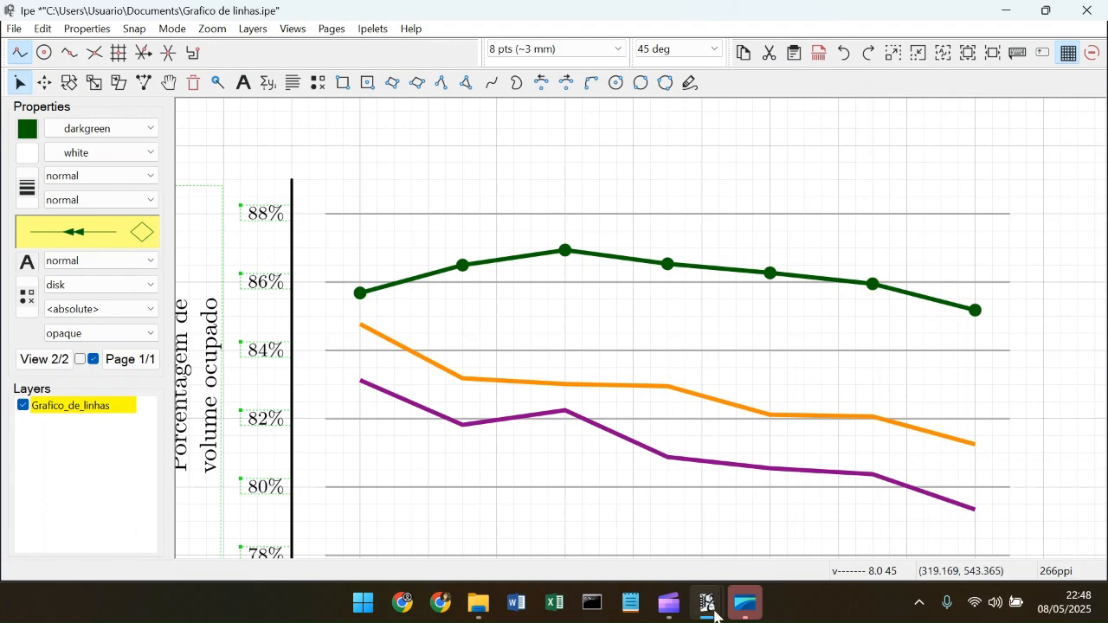
{"action": "mouse_move", "coordinate": [779, 523]}
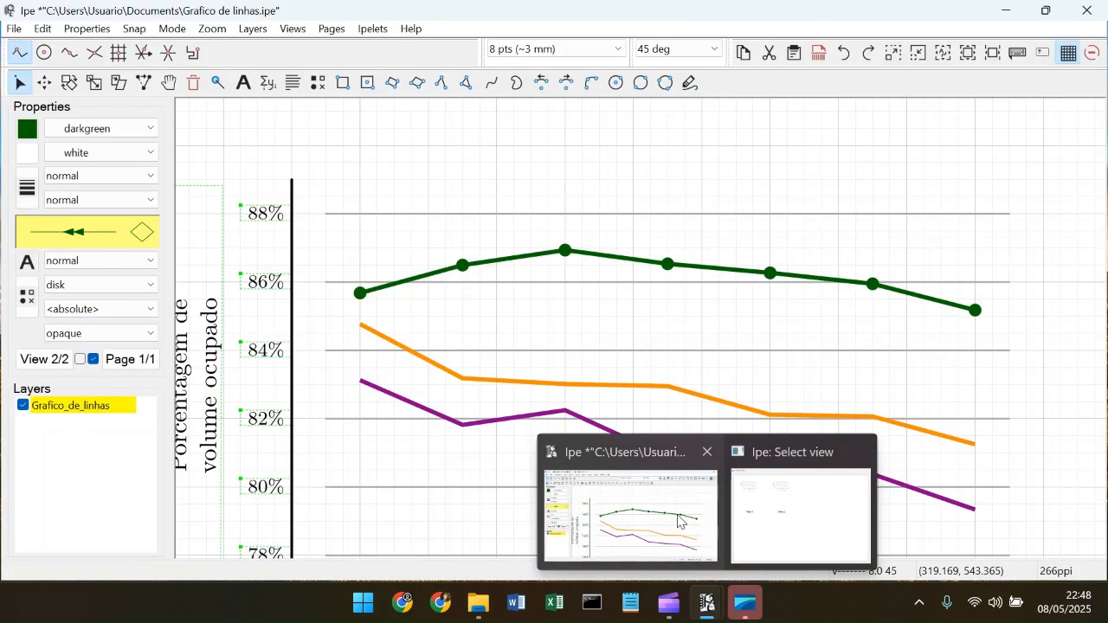
{"action": "left_click", "coordinate": [678, 521]}
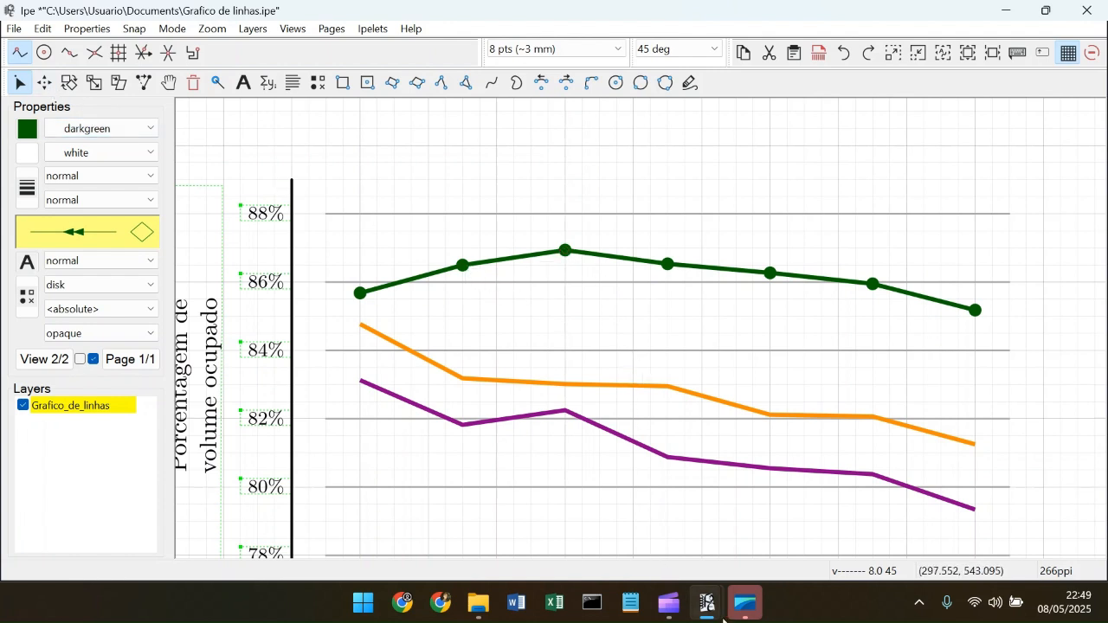
{"action": "mouse_move", "coordinate": [715, 606]}
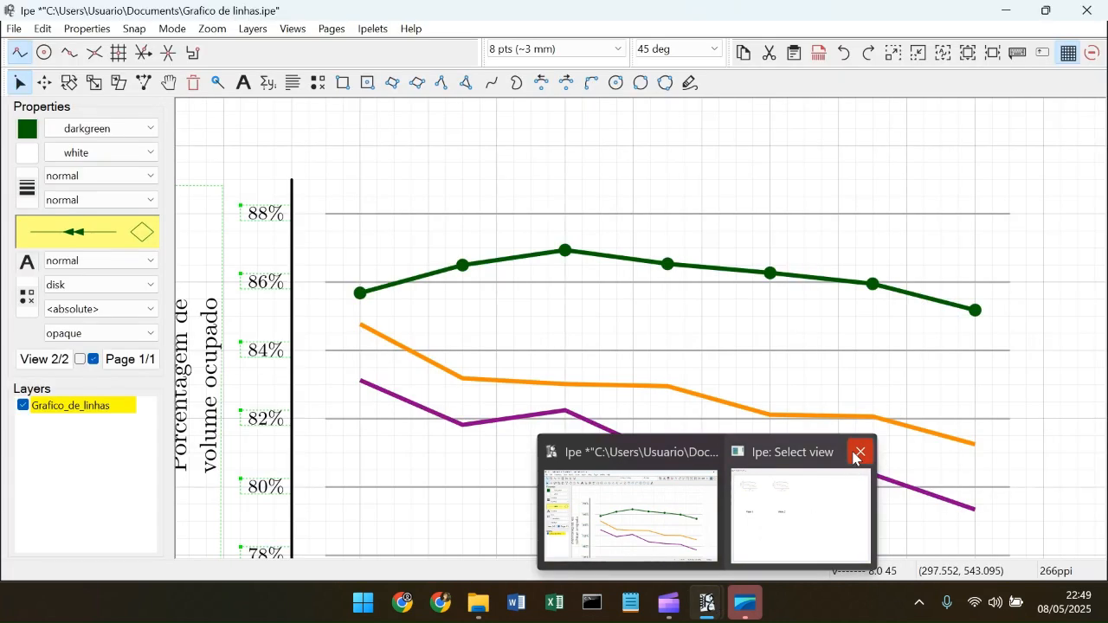
{"action": "mouse_move", "coordinate": [819, 509]}
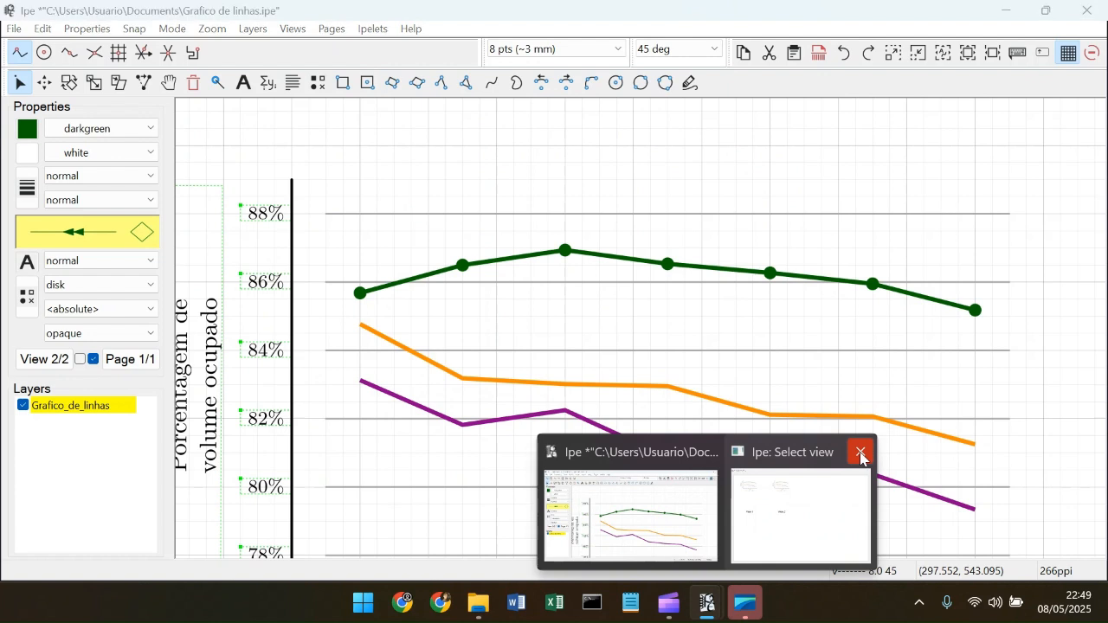
{"action": "left_click", "coordinate": [861, 452]}
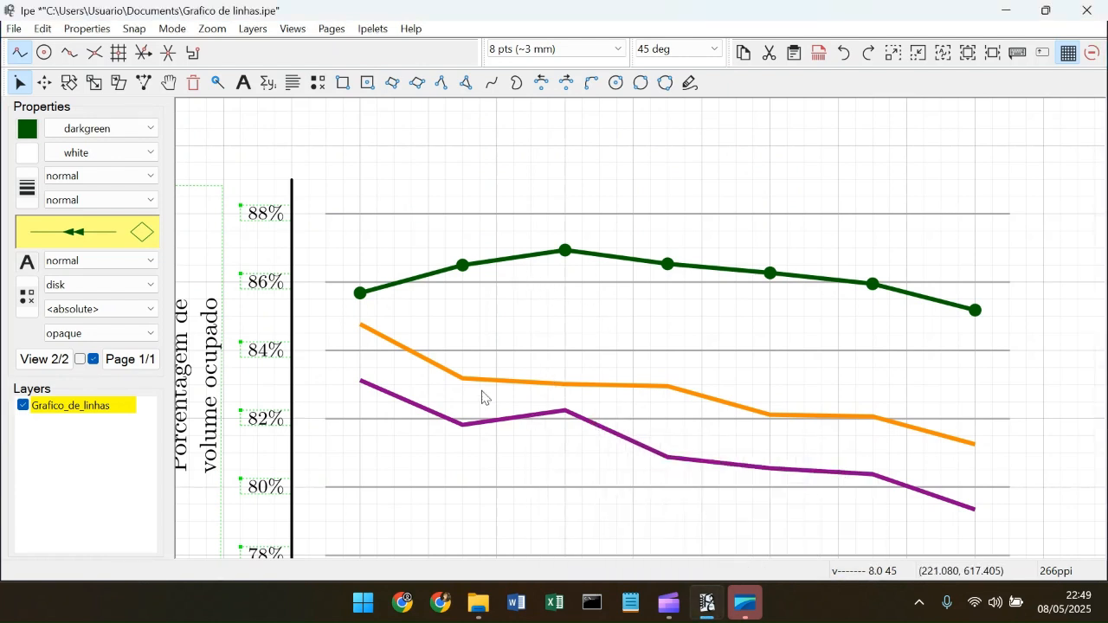
{"action": "scroll", "coordinate": [464, 385], "scroll_direction": "up", "scroll_amount": 2}
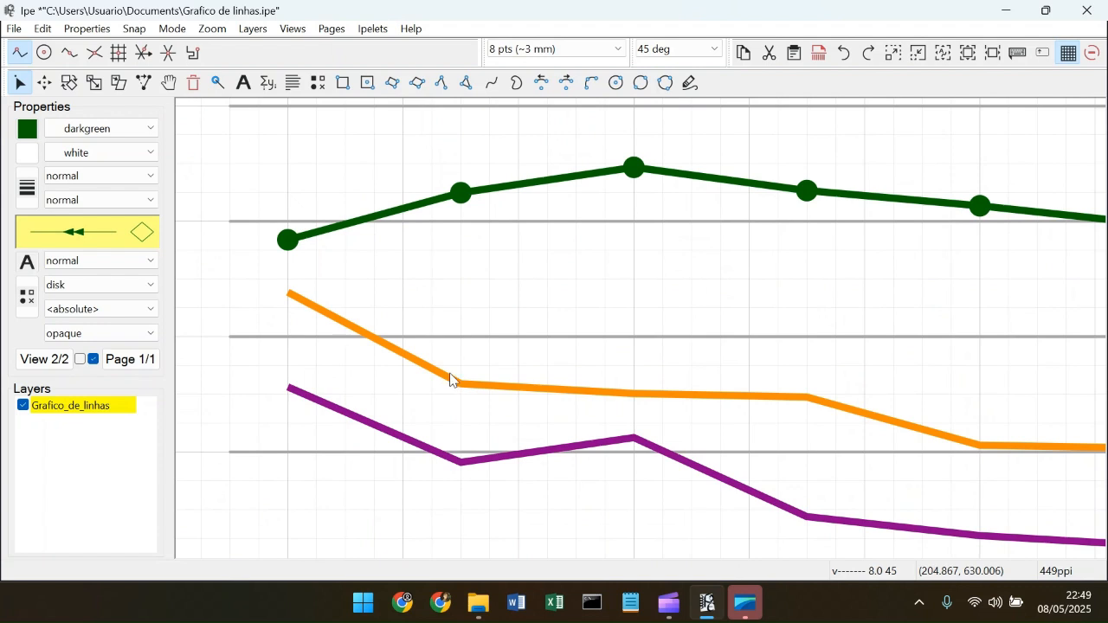
{"action": "key", "text": "t"}
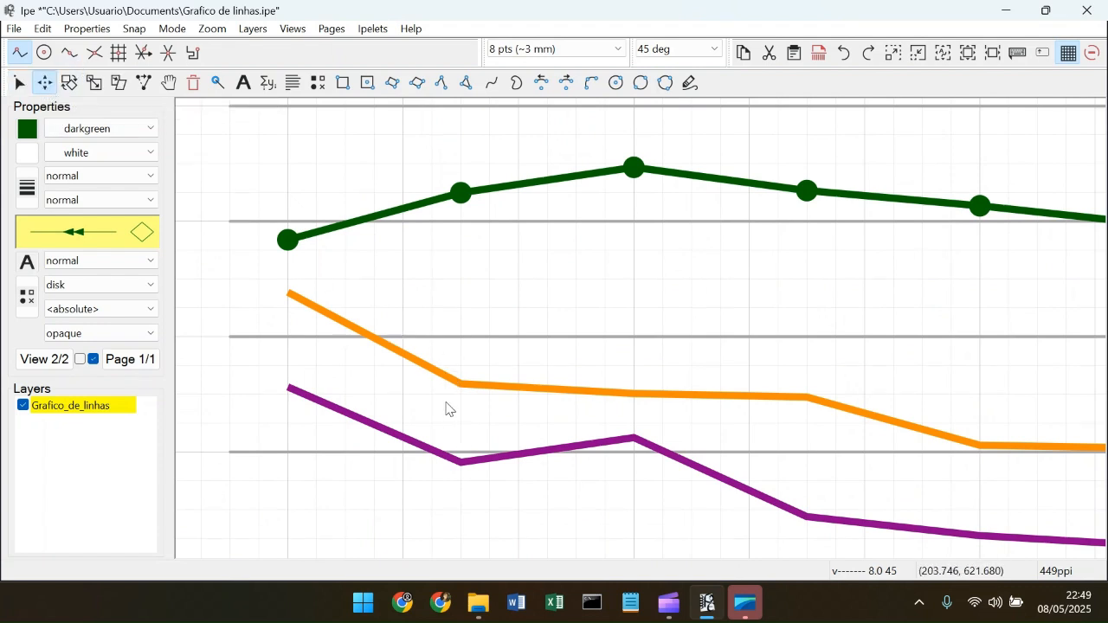
{"action": "scroll", "coordinate": [739, 412], "scroll_direction": "down", "scroll_amount": 4}
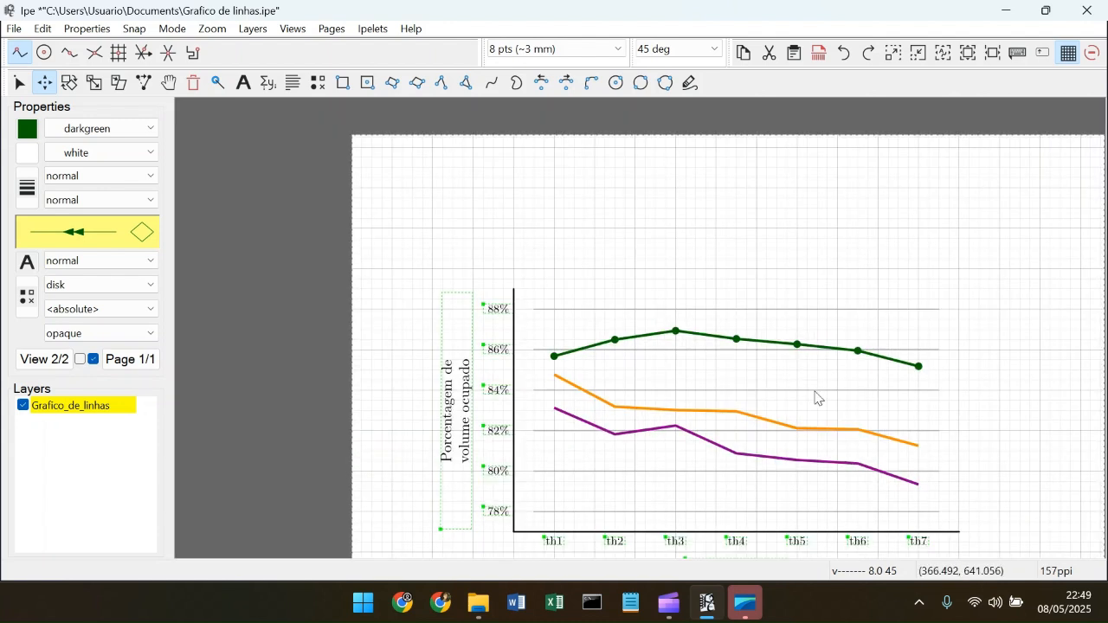
{"action": "scroll", "coordinate": [764, 414], "scroll_direction": "up", "scroll_amount": 2}
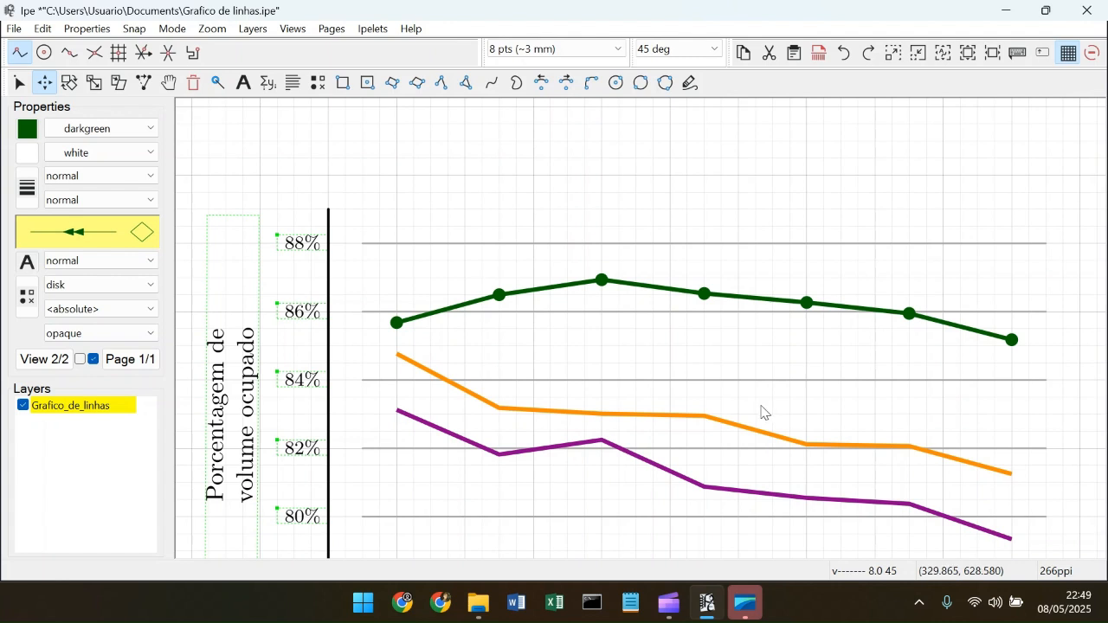
{"action": "scroll", "coordinate": [802, 331], "scroll_direction": "down", "scroll_amount": 2}
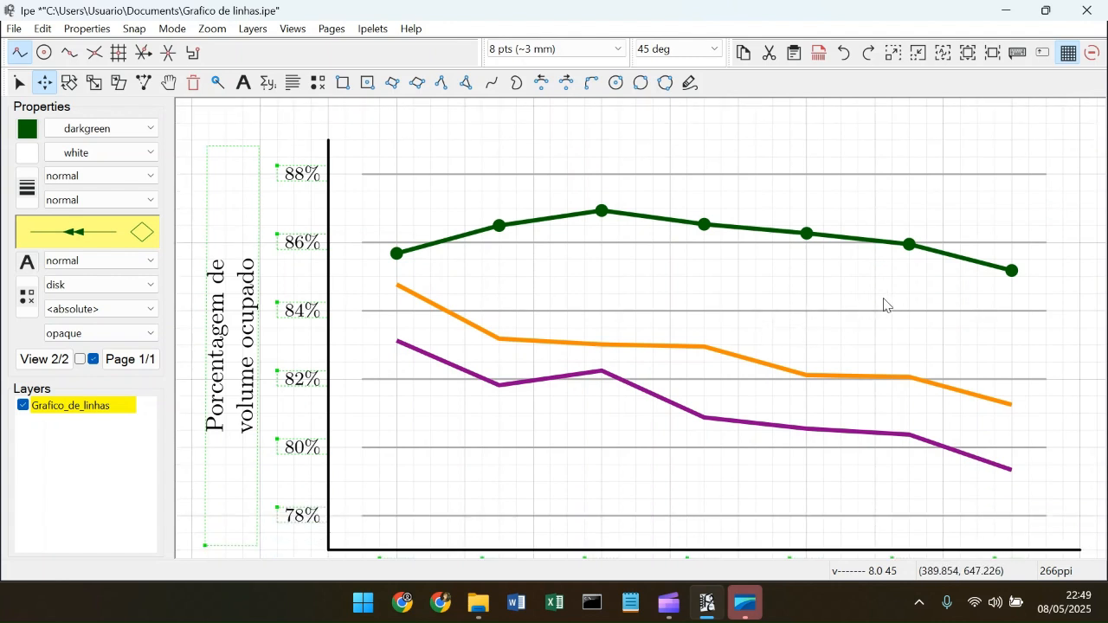
{"action": "scroll", "coordinate": [846, 313], "scroll_direction": "down", "scroll_amount": 1}
{"action": "scroll", "coordinate": [964, 274], "scroll_direction": "up", "scroll_amount": 2}
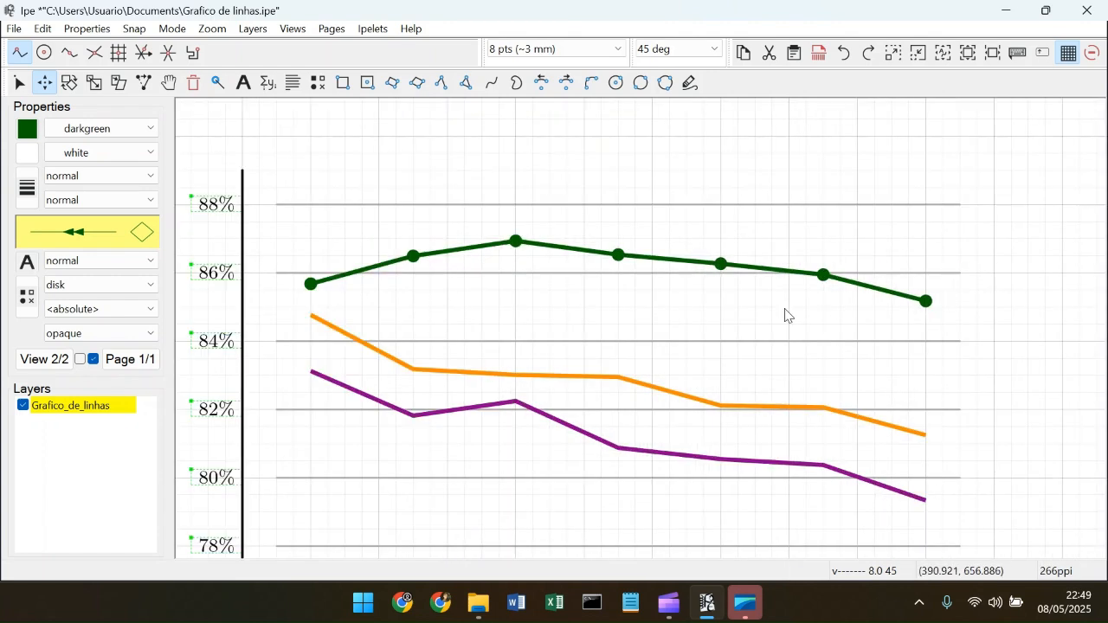
{"action": "scroll", "coordinate": [522, 309], "scroll_direction": "down", "scroll_amount": 1}
{"action": "scroll", "coordinate": [285, 314], "scroll_direction": "up", "scroll_amount": 1}
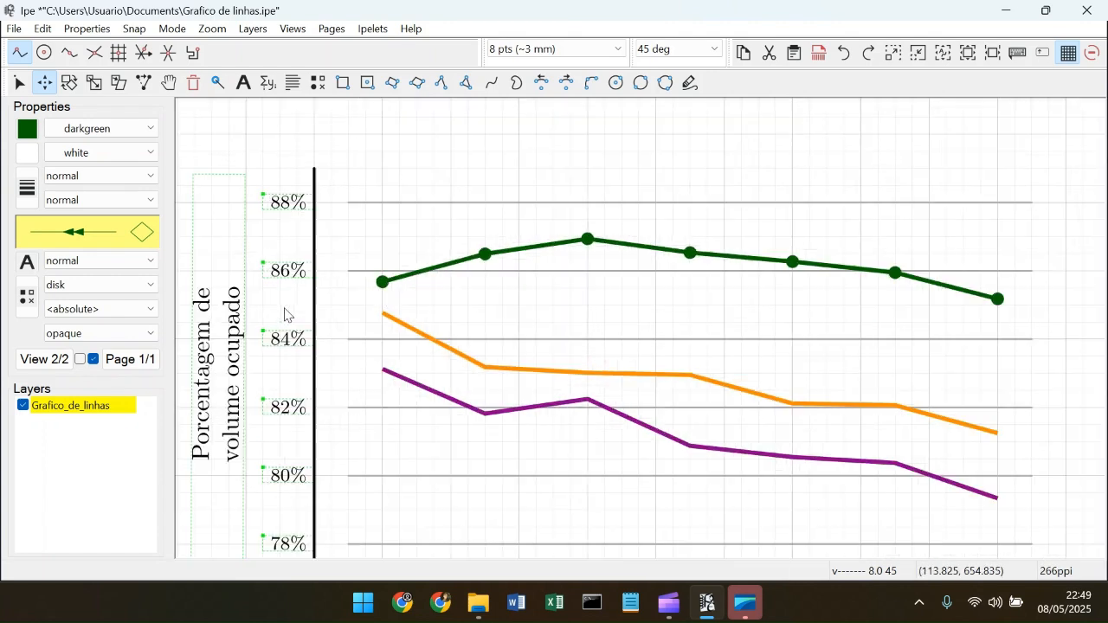